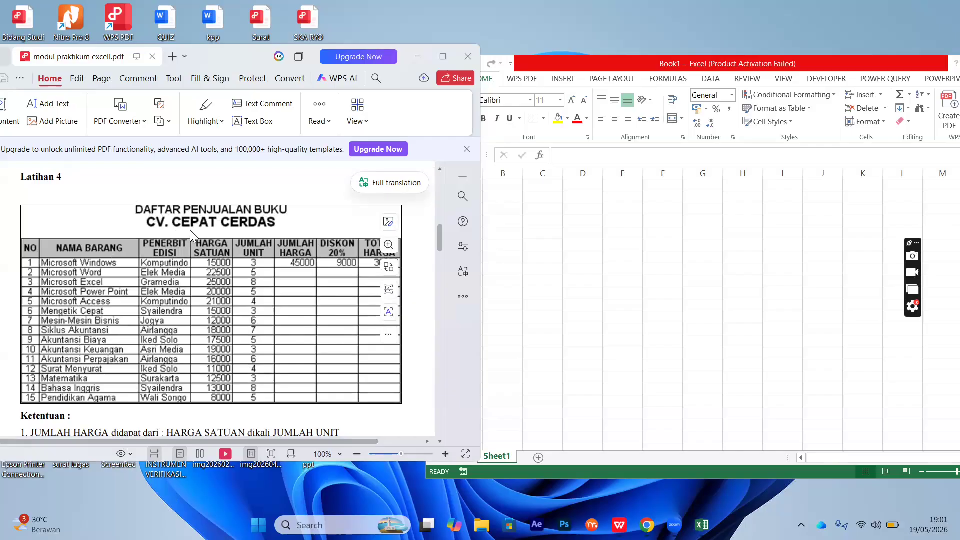
{"action": "left_click", "coordinate": [563, 216]}
{"action": "left_click", "coordinate": [462, 186]}
{"action": "left_click", "coordinate": [455, 198]}
{"action": "left_click", "coordinate": [451, 212]}
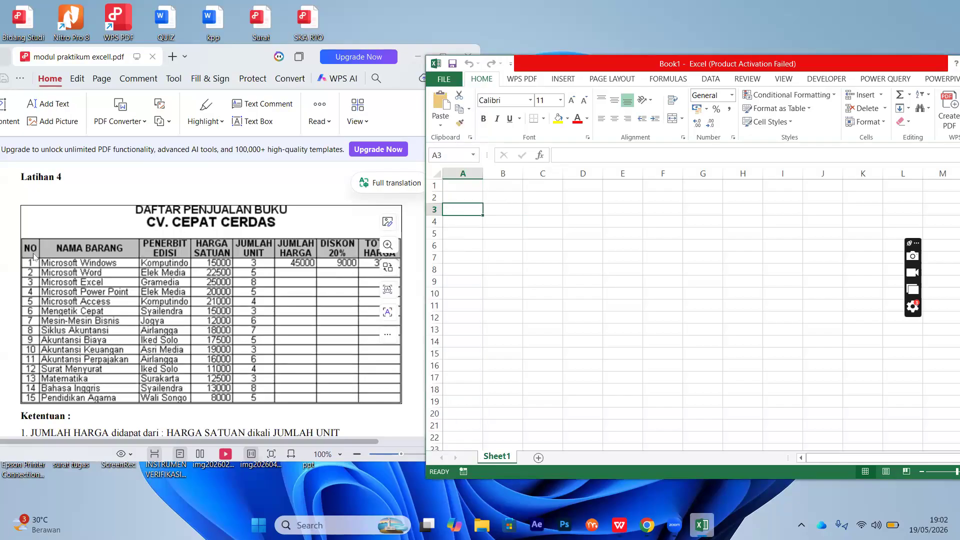
{"action": "left_click", "coordinate": [460, 222]}
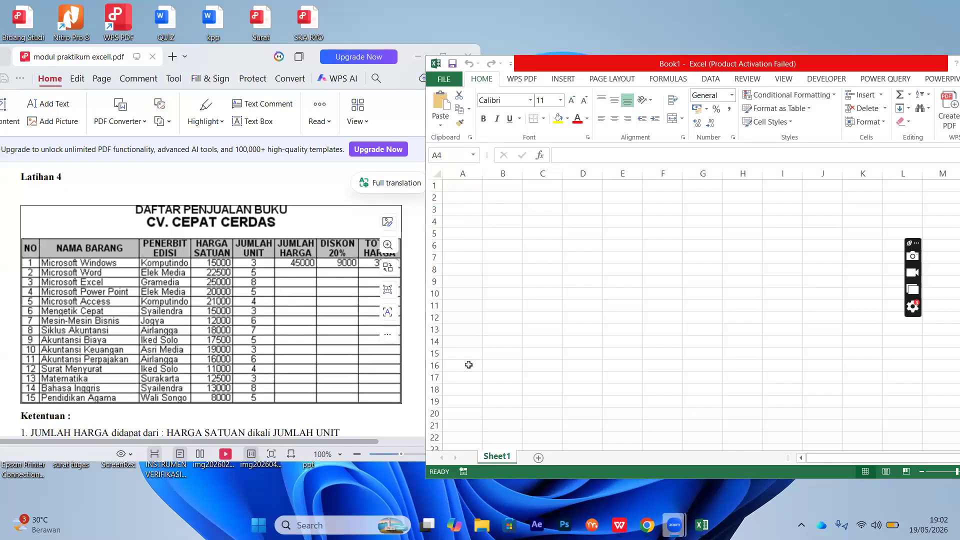
{"action": "key", "text": "XF86AudioMute"}
{"action": "left_click", "coordinate": [480, 301]}
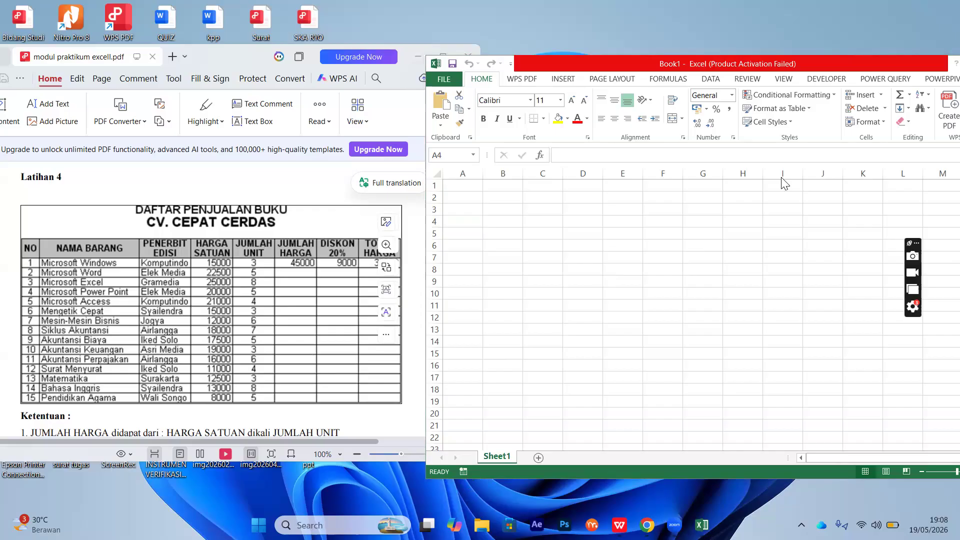
{"action": "left_click", "coordinate": [579, 257]}
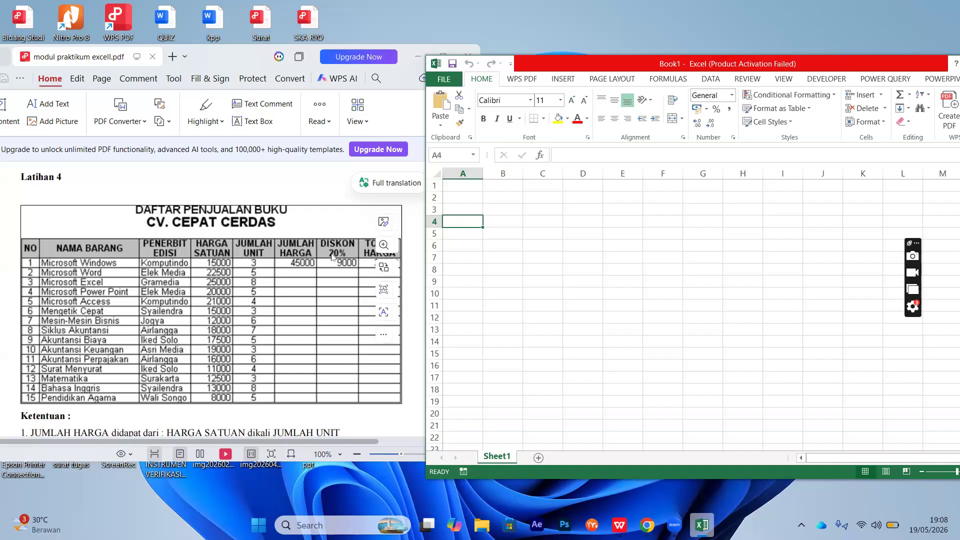
{"action": "left_click", "coordinate": [416, 273]}
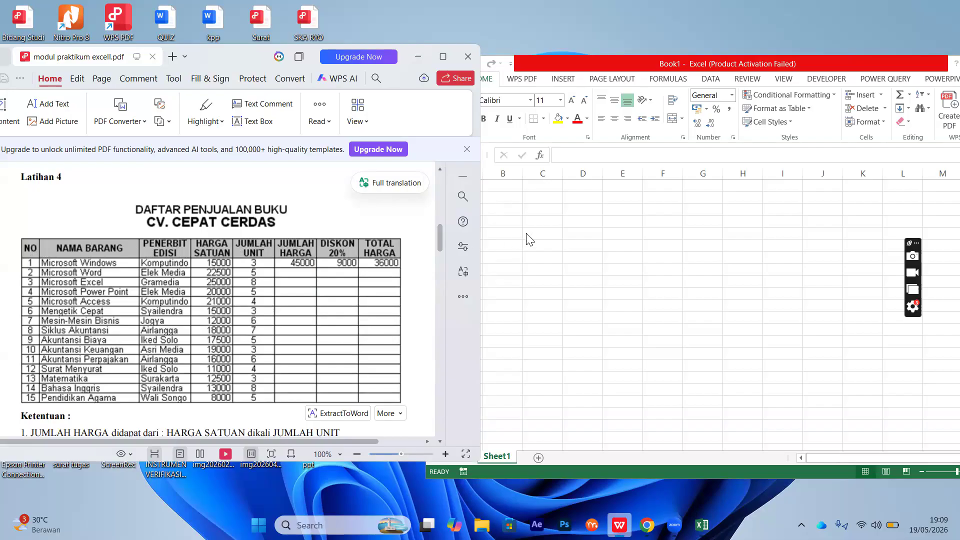
Enter the column header "No" in cell A4 of the empty sheet.
{"action": "left_click", "coordinate": [467, 220]}
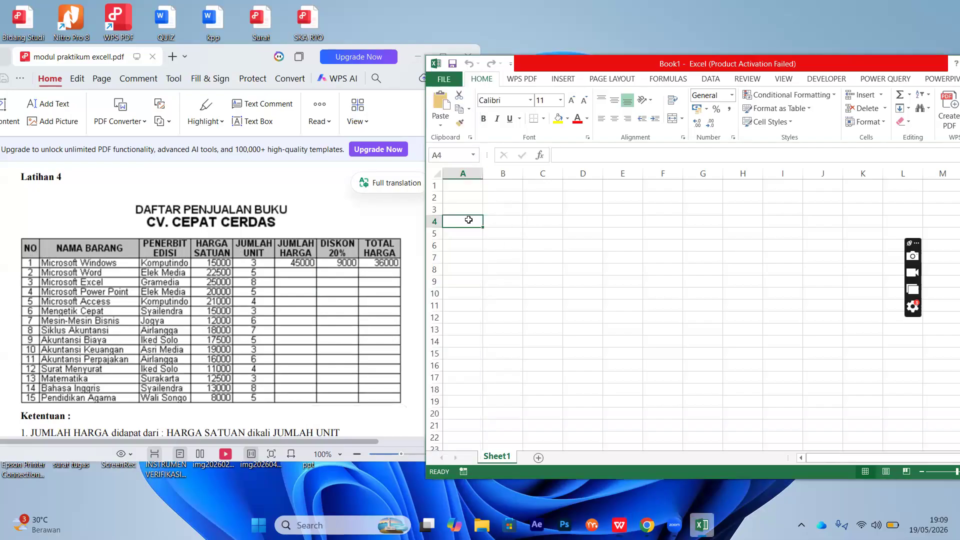
{"action": "type", "text": "No"}
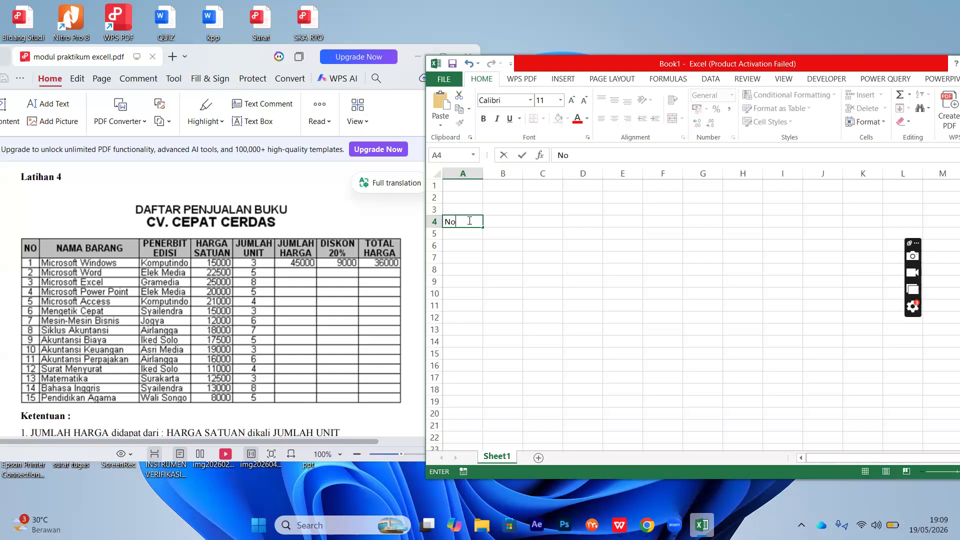
{"action": "key", "text": "Return"}
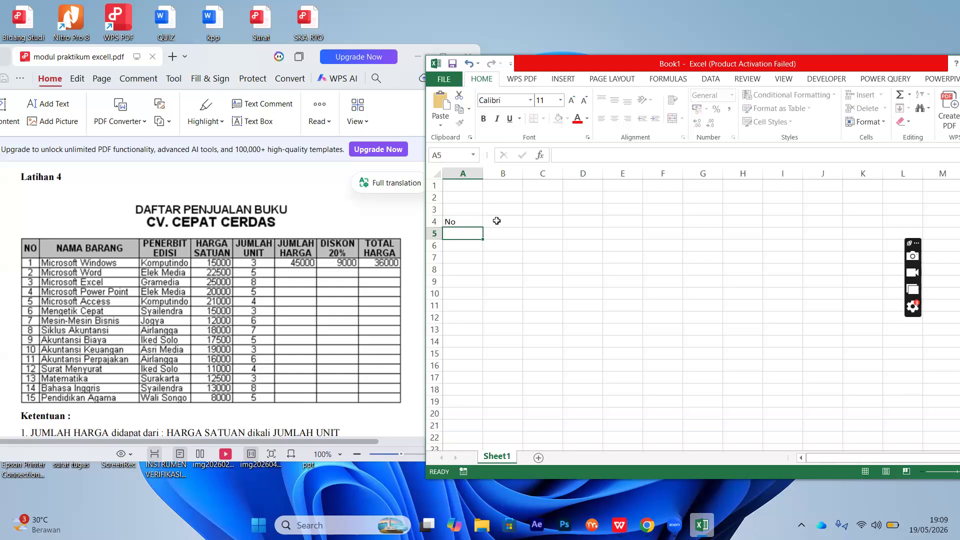
Narrow column A to suit the number column and widen column B to about twice its width.
{"action": "left_click", "coordinate": [496, 221]}
{"action": "left_click_drag", "start_coordinate": [482, 174], "coordinate": [464, 174]}
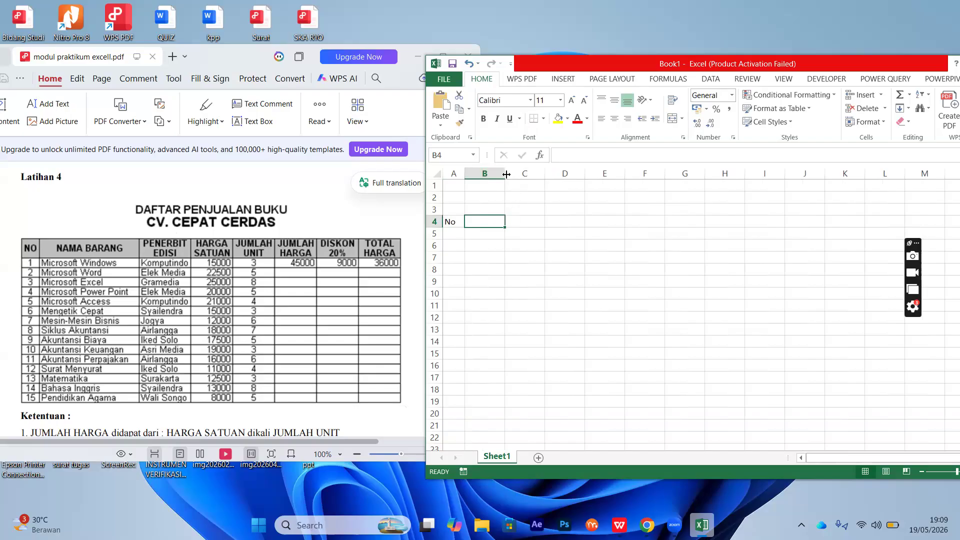
{"action": "left_click_drag", "start_coordinate": [506, 174], "coordinate": [552, 186]}
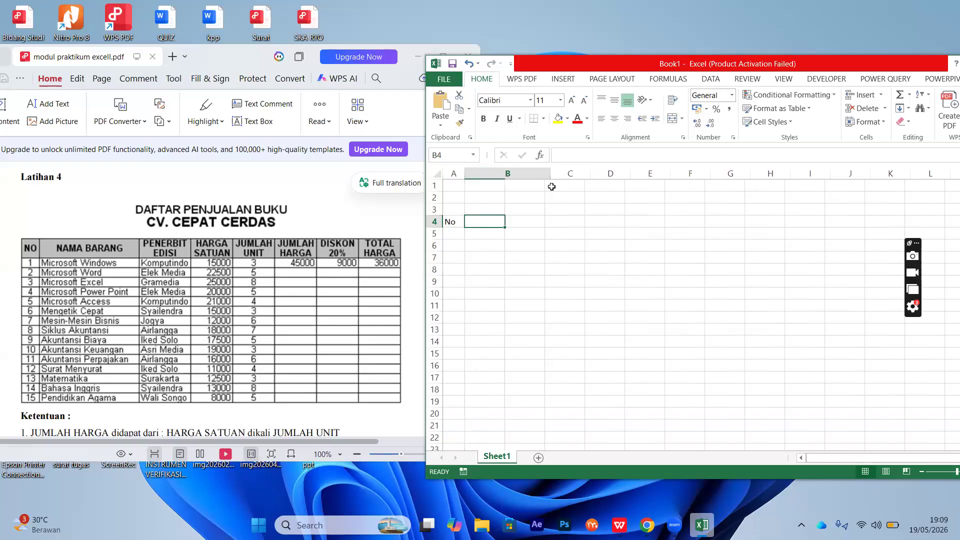
Enter the column header "nama barang" in cell B4.
{"action": "type", "text": "ns"}
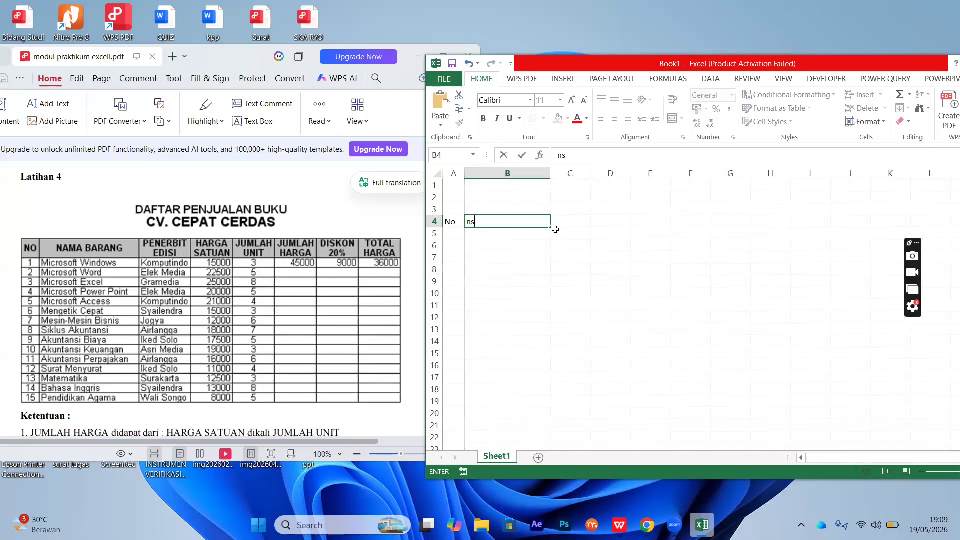
{"action": "key", "text": "BackSpace"}
{"action": "type", "text": "ama barang"}
{"action": "key", "text": "Return"}
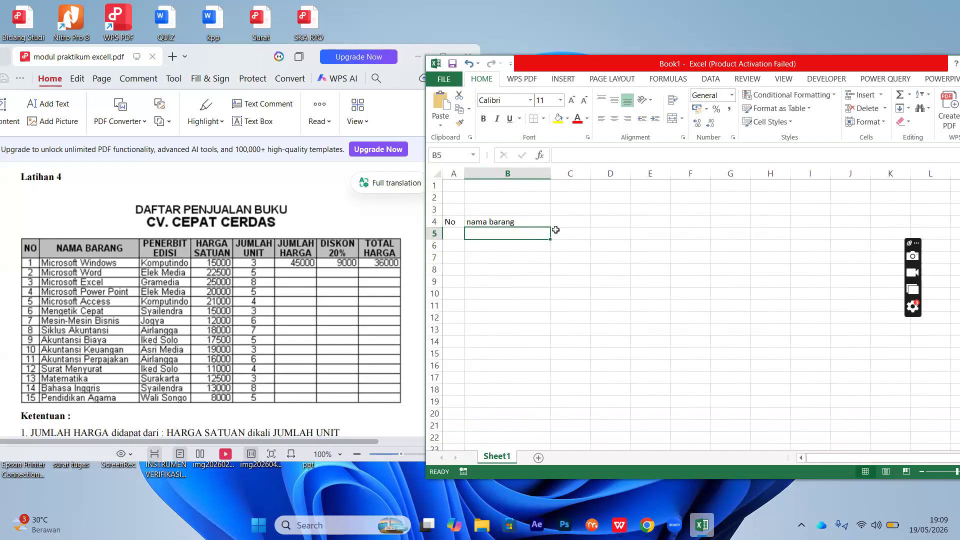
Enter the two-row header "penerbit" in cell C4 and "edisi" in cell C5.
{"action": "left_click", "coordinate": [572, 224]}
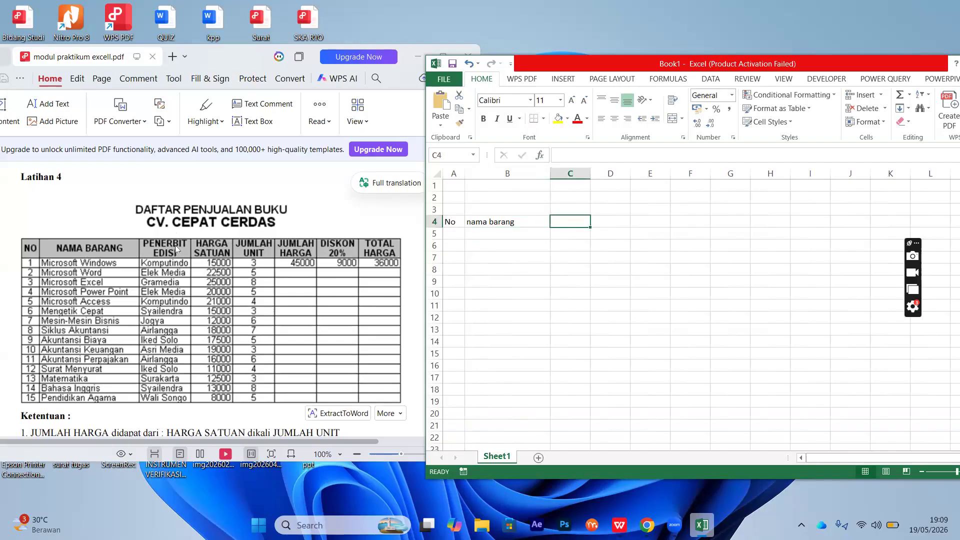
{"action": "type", "text": "penerbit"}
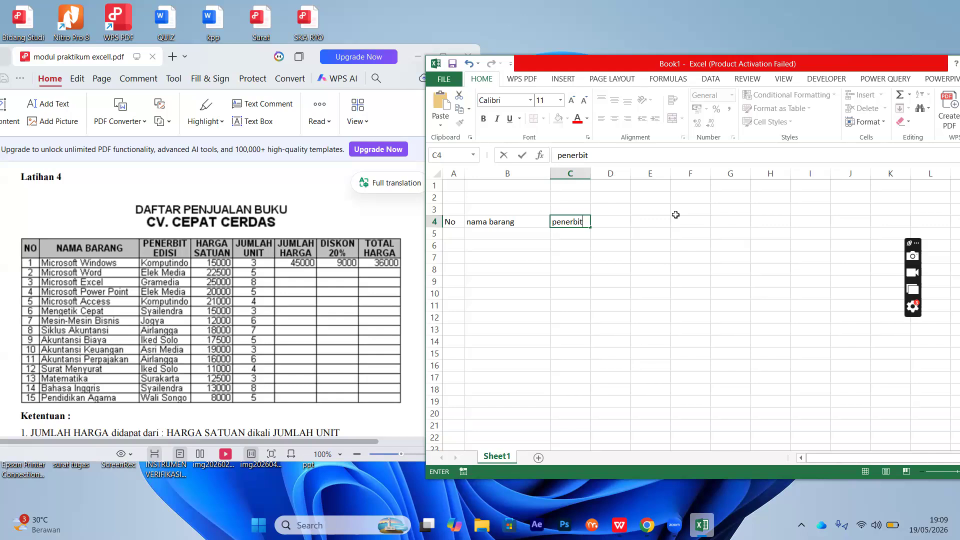
{"action": "key", "text": "Return"}
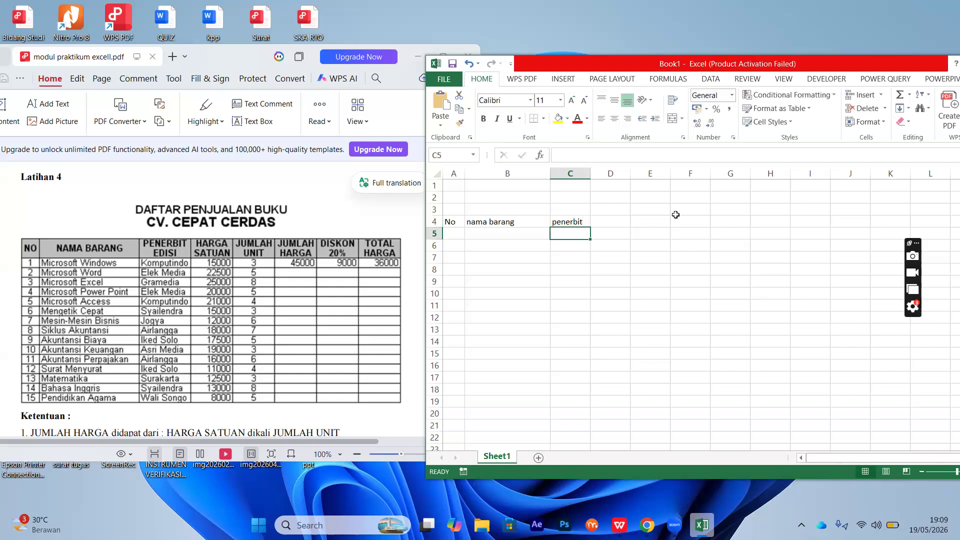
{"action": "type", "text": "e"}
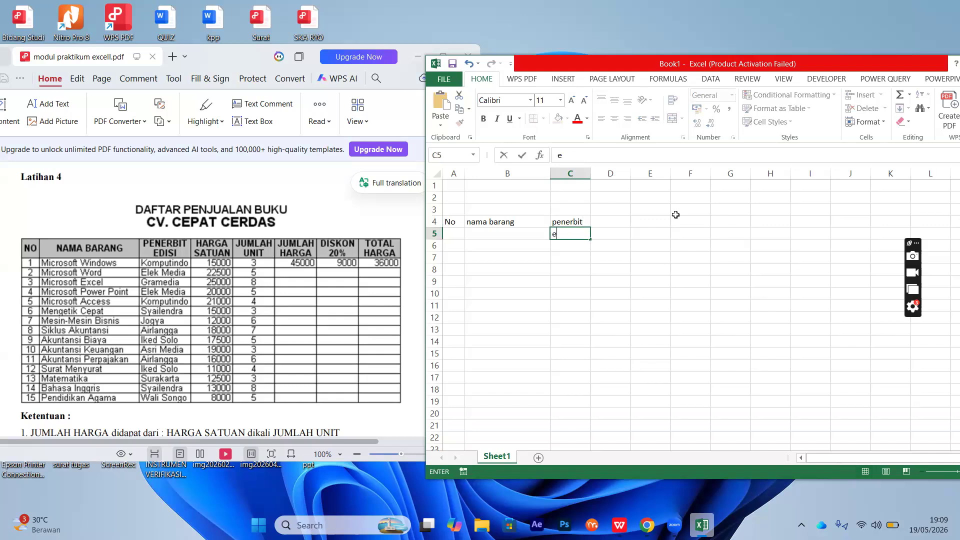
{"action": "type", "text": "disi"}
{"action": "key", "text": "Return"}
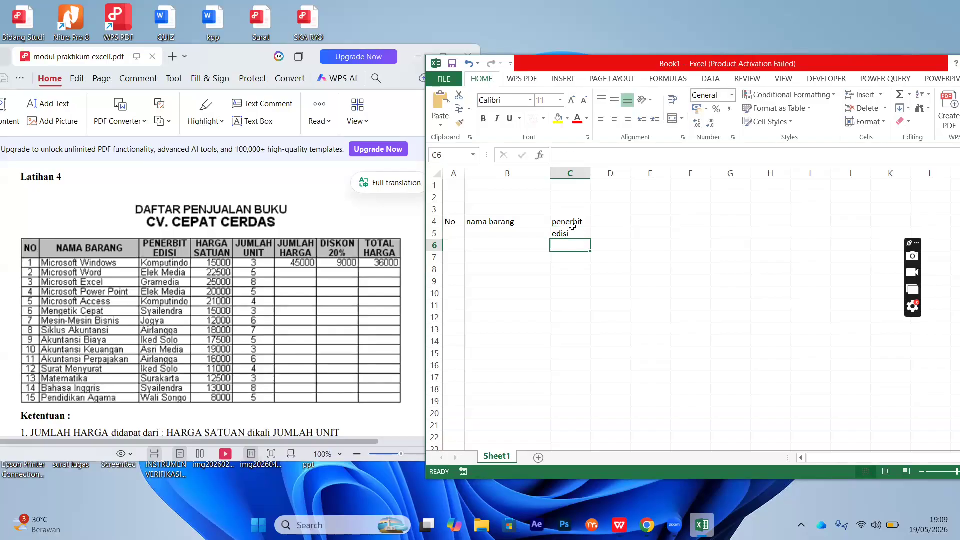
Enter the two-row header "harga" in cell D4 and "satuan" in cell D5.
{"action": "left_click", "coordinate": [602, 223]}
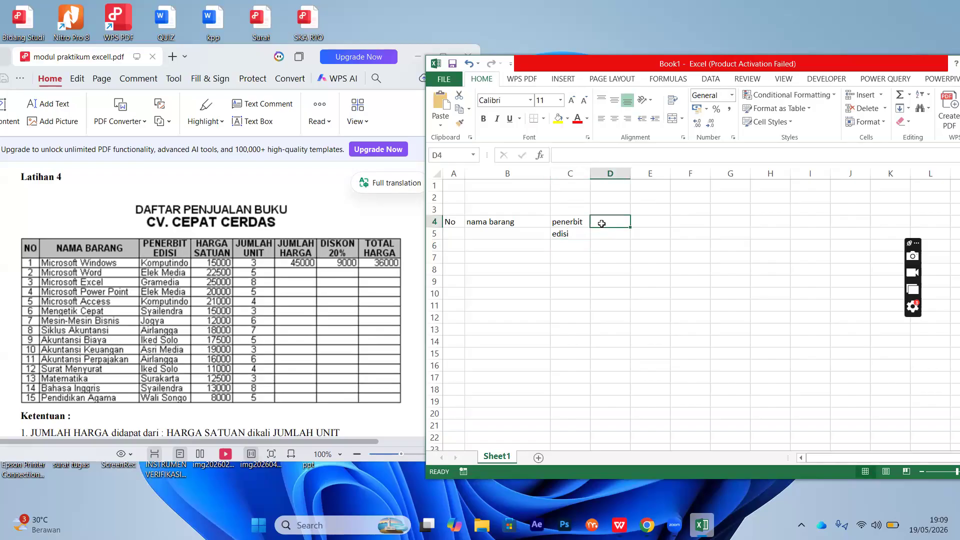
{"action": "type", "text": "harga"}
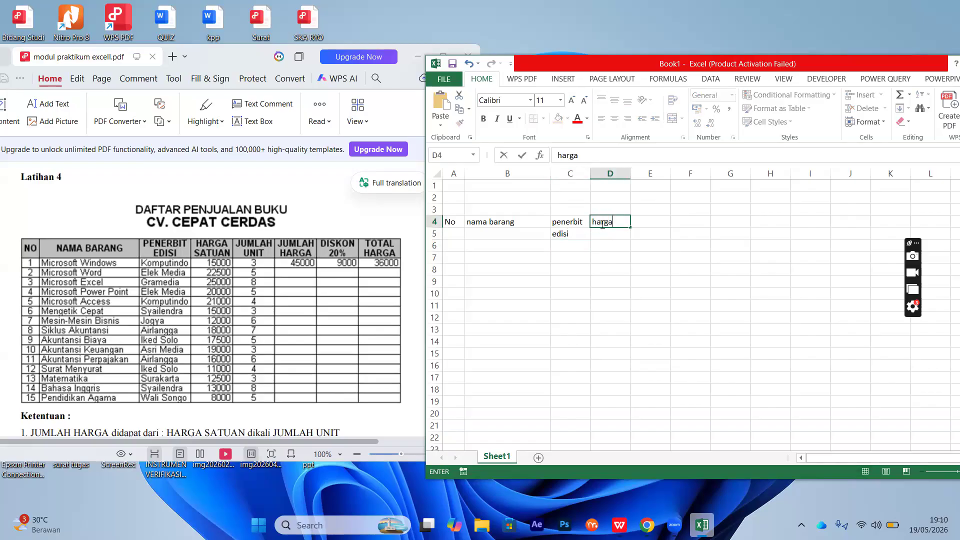
{"action": "key", "text": "Return"}
{"action": "type", "text": "sa"}
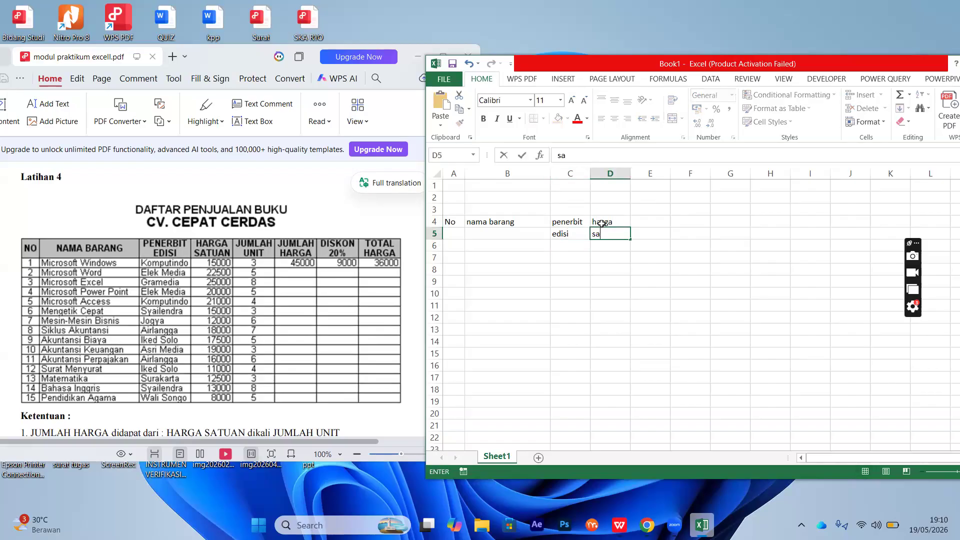
{"action": "type", "text": "tuan"}
{"action": "key", "text": "Return"}
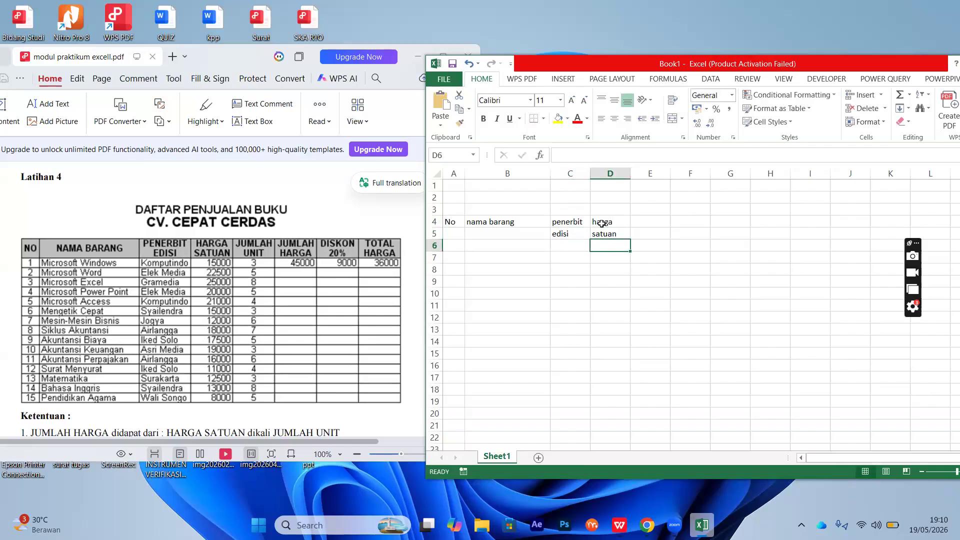
Enter the two-row header "jumlah" in cell E4 and "harga" in cell E5.
{"action": "left_click", "coordinate": [648, 225]}
{"action": "type", "text": "jumlah"}
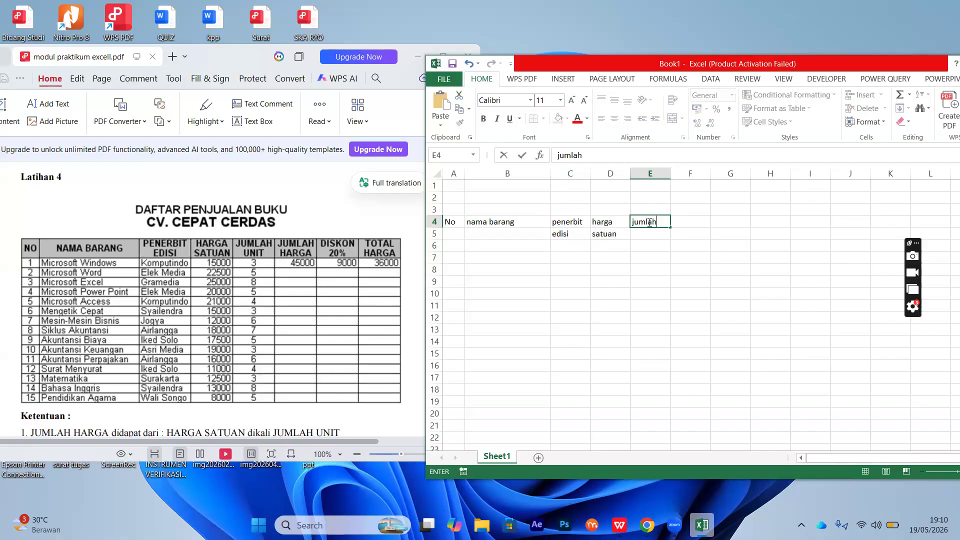
{"action": "key", "text": "Return"}
{"action": "type", "text": "harga"}
{"action": "key", "text": "Return"}
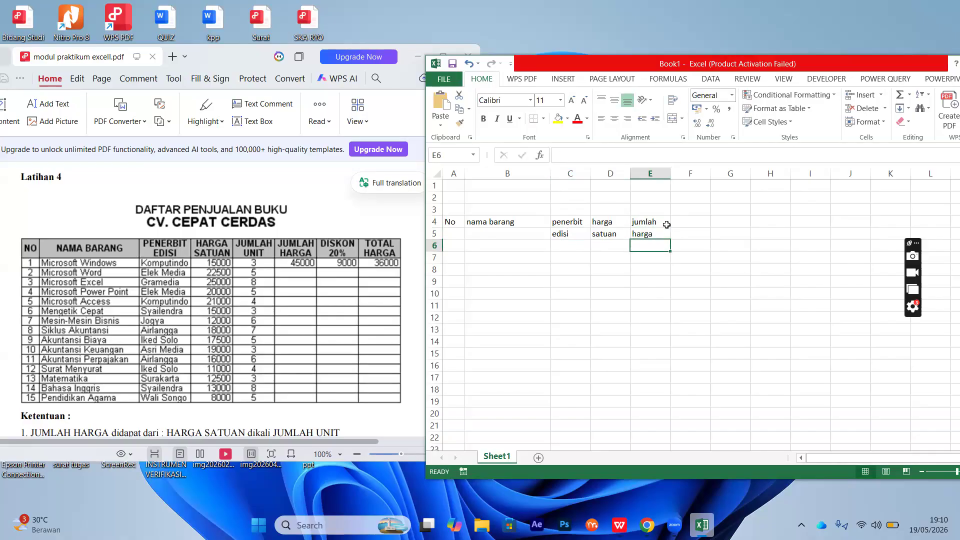
Enter the two-row header "diskon" in cell F4 and "20%" in cell F5.
{"action": "left_click", "coordinate": [692, 222]}
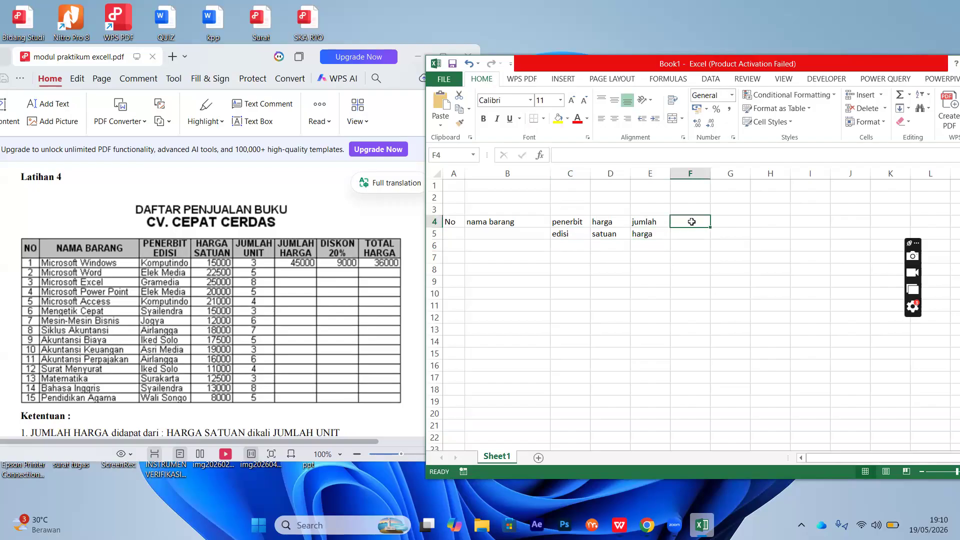
{"action": "type", "text": "diskon"}
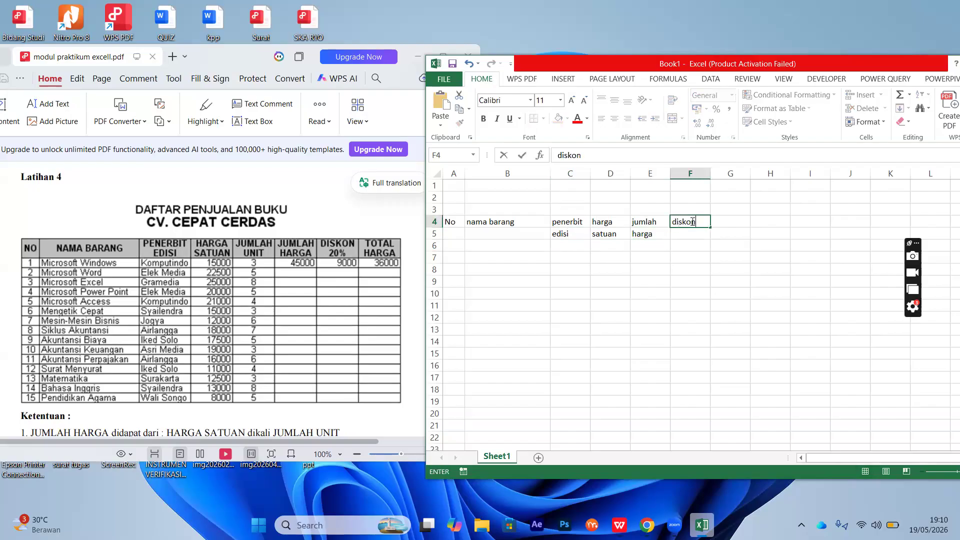
{"action": "key", "text": "Return"}
{"action": "type", "text": "2"}
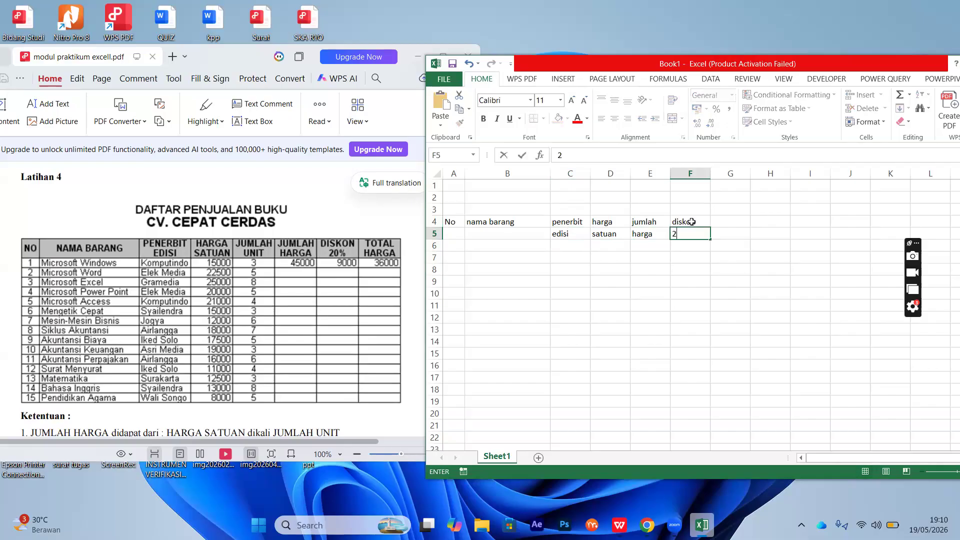
{"action": "type", "text": "0%"}
{"action": "key", "text": "Return"}
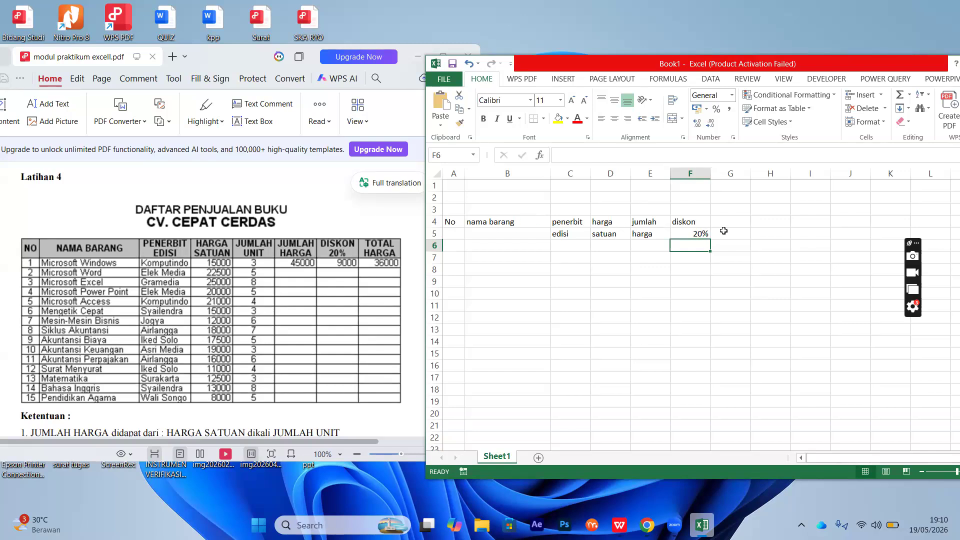
Enter the two-row header "total" in cell G4 and "harga" in cell G5.
{"action": "type", "text": "total"}
{"action": "key", "text": "Return"}
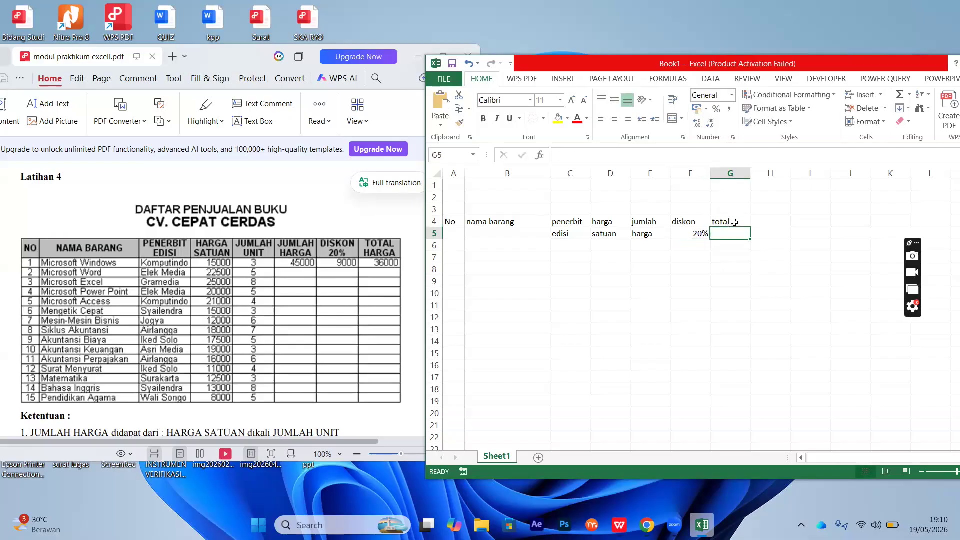
{"action": "type", "text": "harga"}
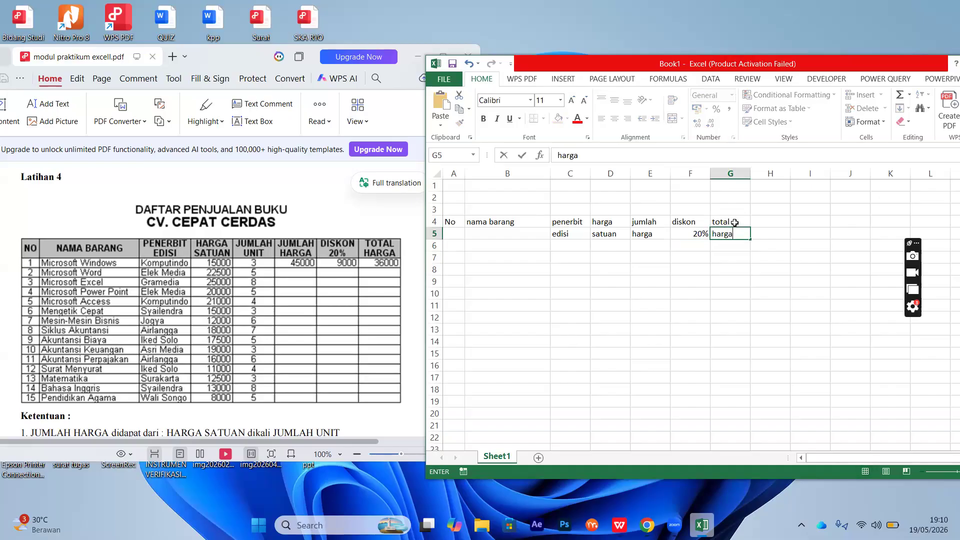
{"action": "key", "text": "Return"}
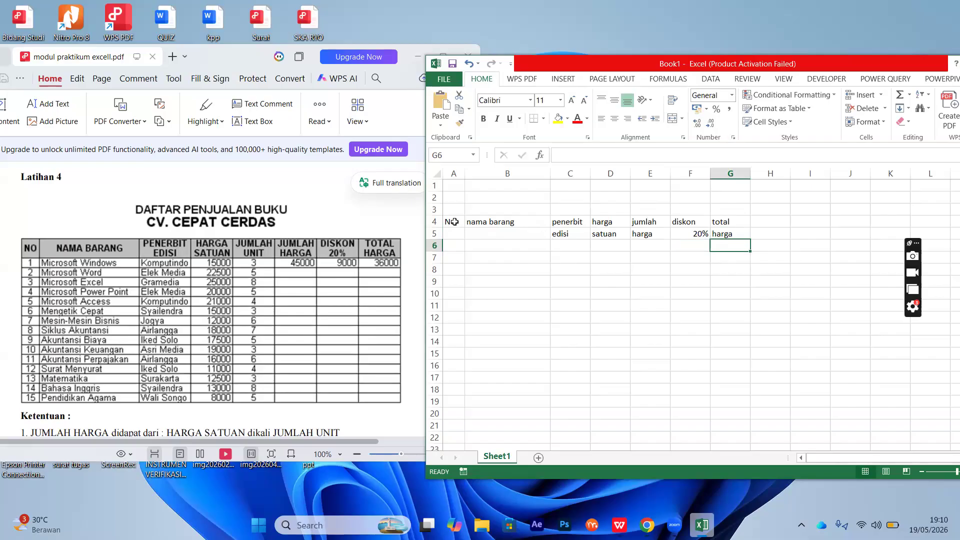
{"action": "left_click_drag", "start_coordinate": [454, 222], "coordinate": [458, 233]}
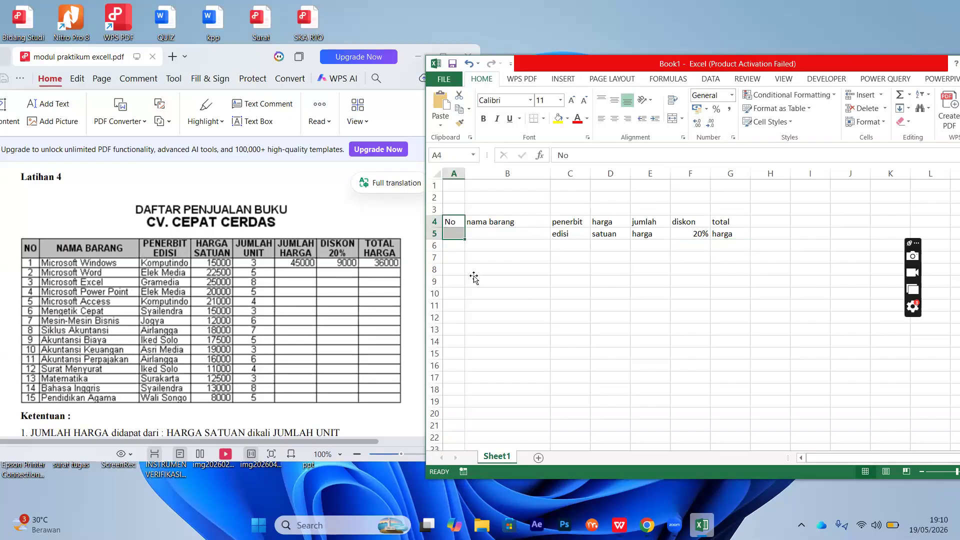
{"action": "left_click", "coordinate": [473, 278]}
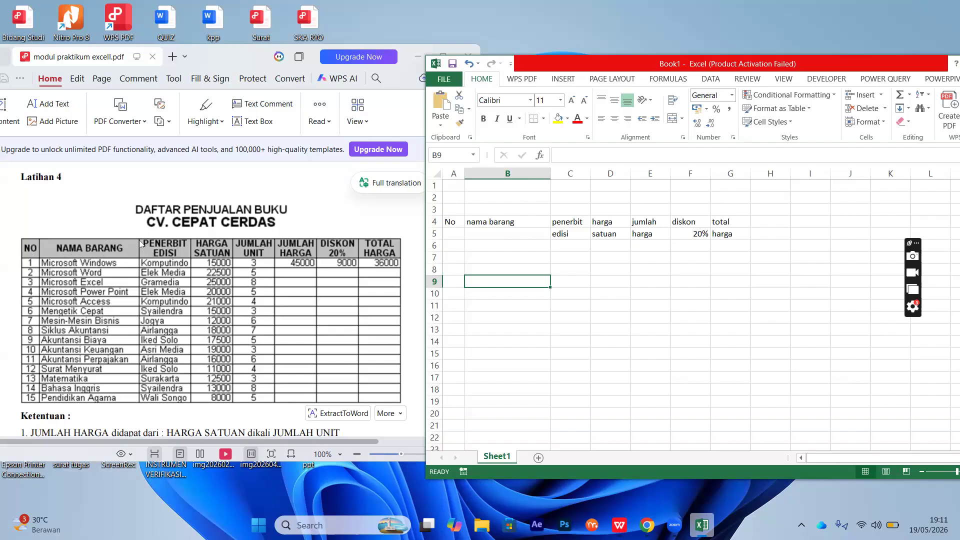
{"action": "left_click", "coordinate": [505, 222]}
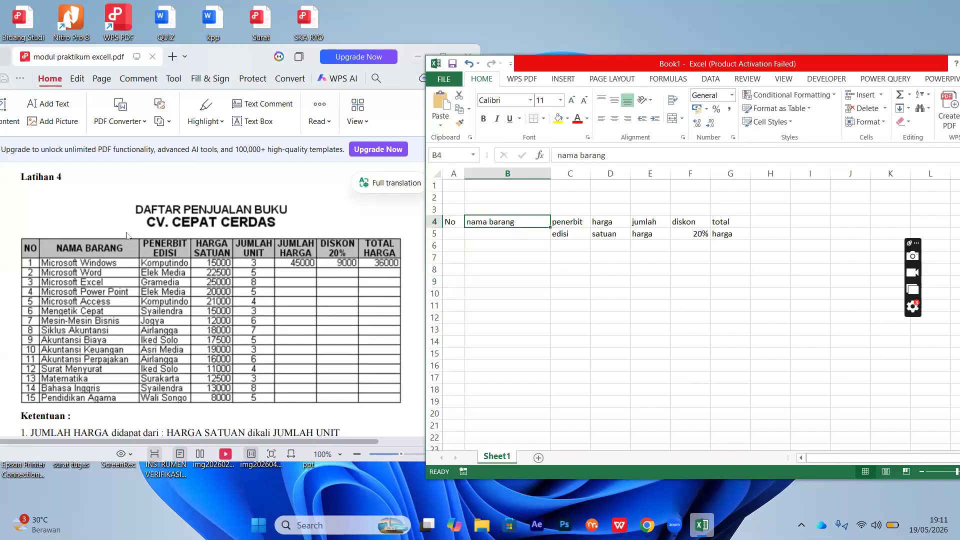
{"action": "key", "text": "Down"}
{"action": "key", "text": "Down"}
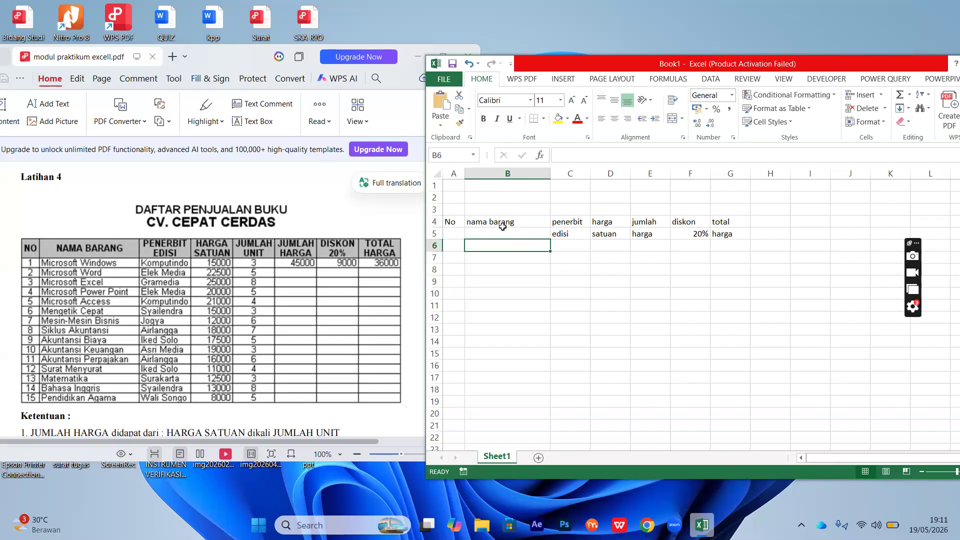
{"action": "left_click_drag", "start_coordinate": [501, 224], "coordinate": [502, 232]}
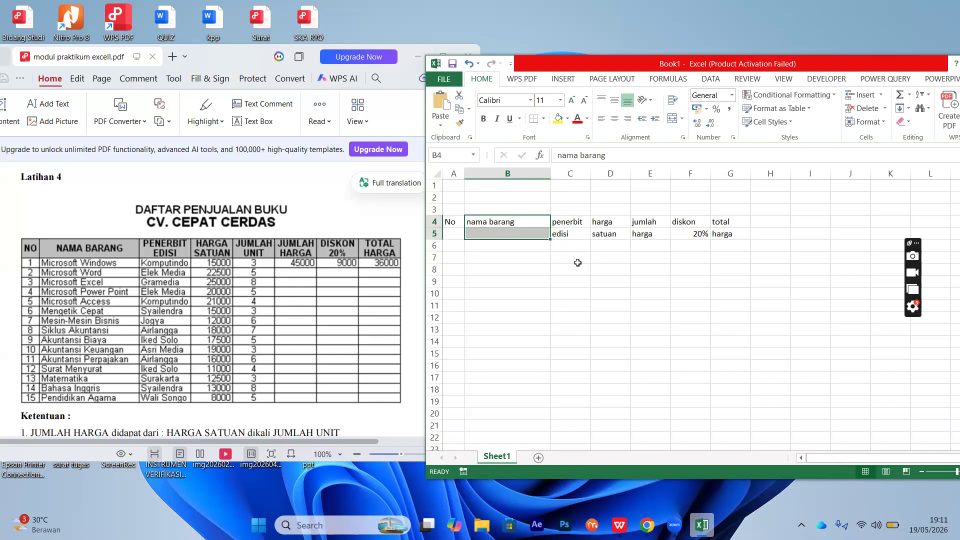
Merge cells B4:B5 of the "nama barang" header and align its text to the center horizontally and the middle vertically.
{"action": "left_click", "coordinate": [683, 118]}
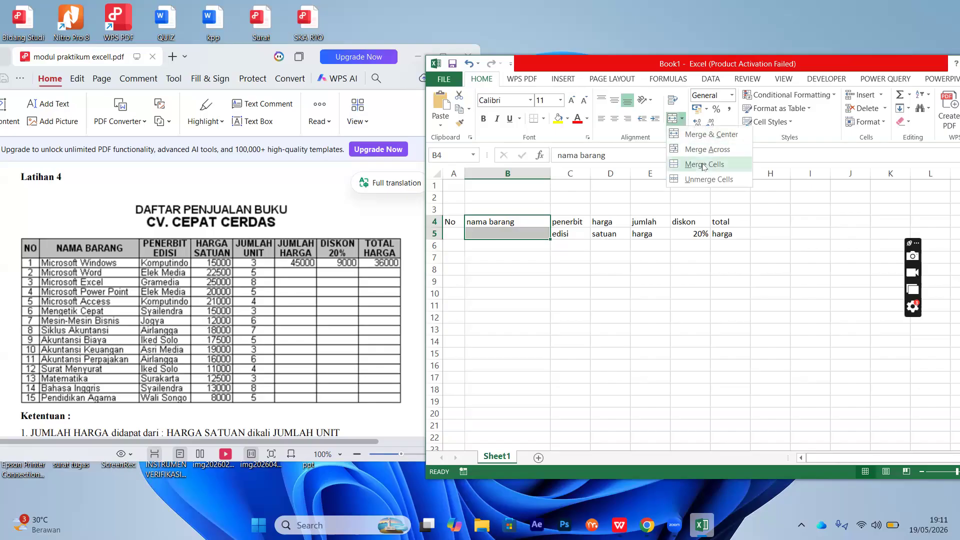
{"action": "left_click", "coordinate": [704, 165]}
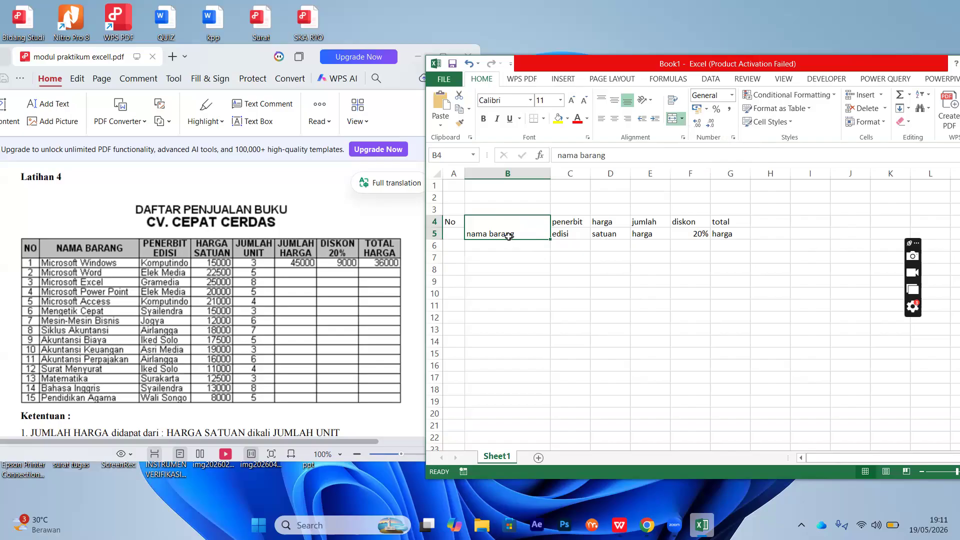
{"action": "left_click", "coordinate": [603, 122]}
{"action": "left_click", "coordinate": [614, 120]}
{"action": "left_click", "coordinate": [627, 120]}
{"action": "left_click", "coordinate": [619, 120]}
{"action": "left_click", "coordinate": [601, 100]}
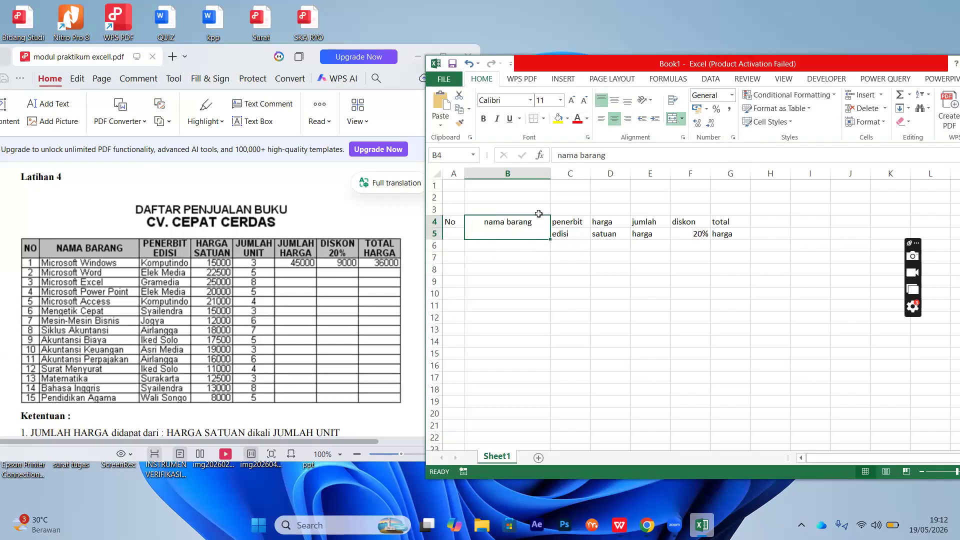
{"action": "left_click", "coordinate": [619, 105]}
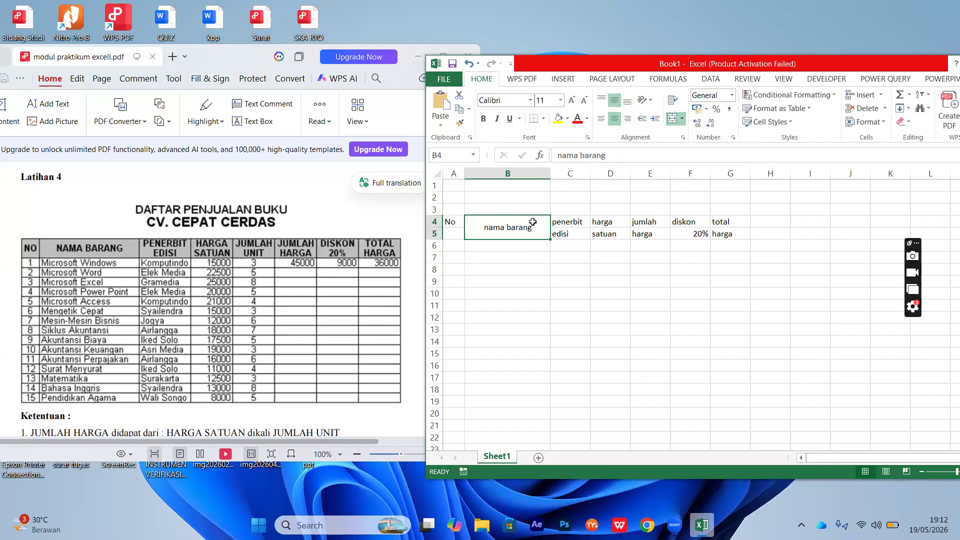
Try out the bottom, top and middle vertical alignments and the left, center and right horizontal alignments on the "nama barang" header.
{"action": "left_click", "coordinate": [629, 102]}
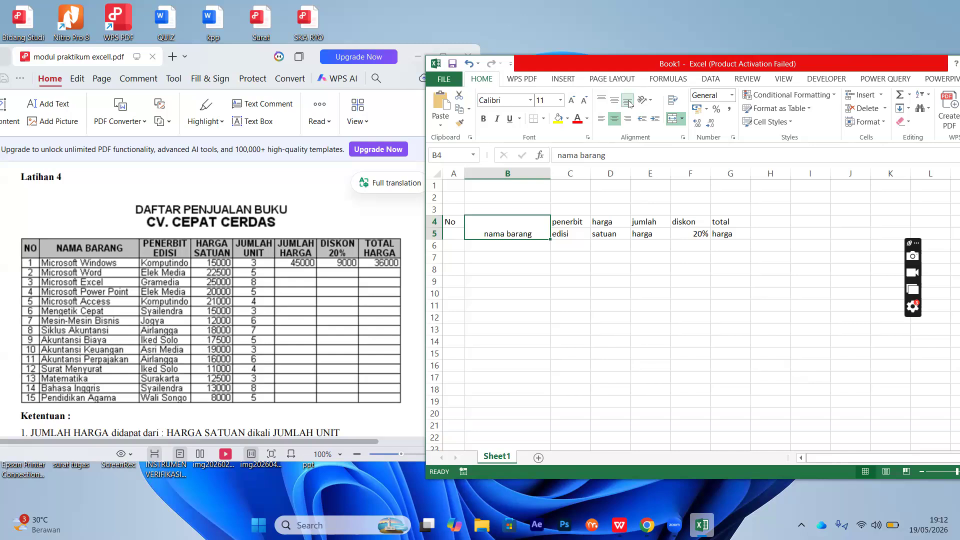
{"action": "left_click", "coordinate": [601, 100]}
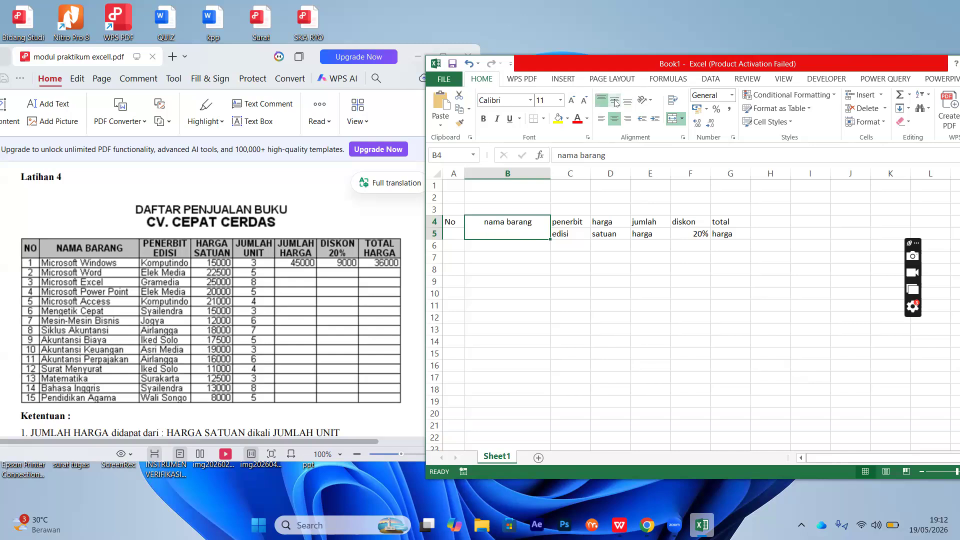
{"action": "left_click", "coordinate": [615, 102]}
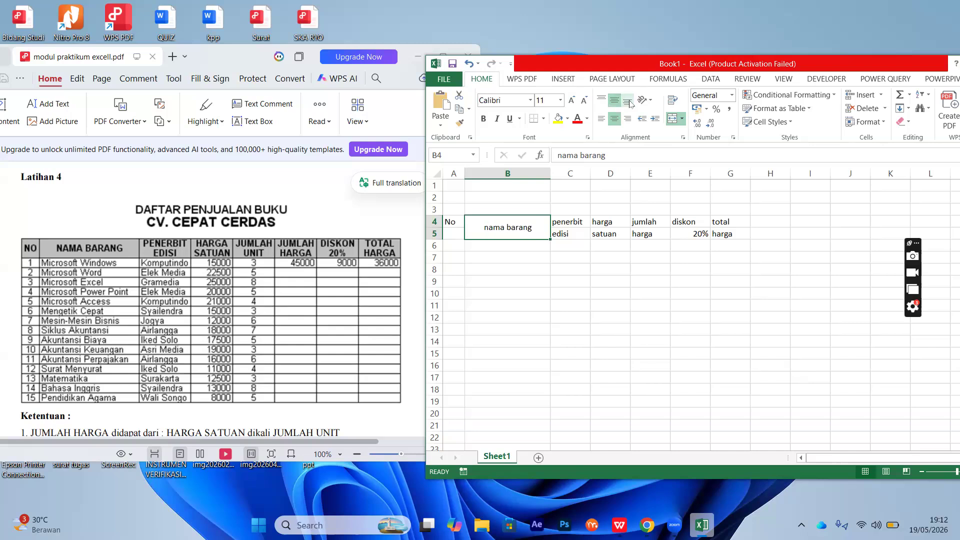
{"action": "left_click", "coordinate": [629, 103]}
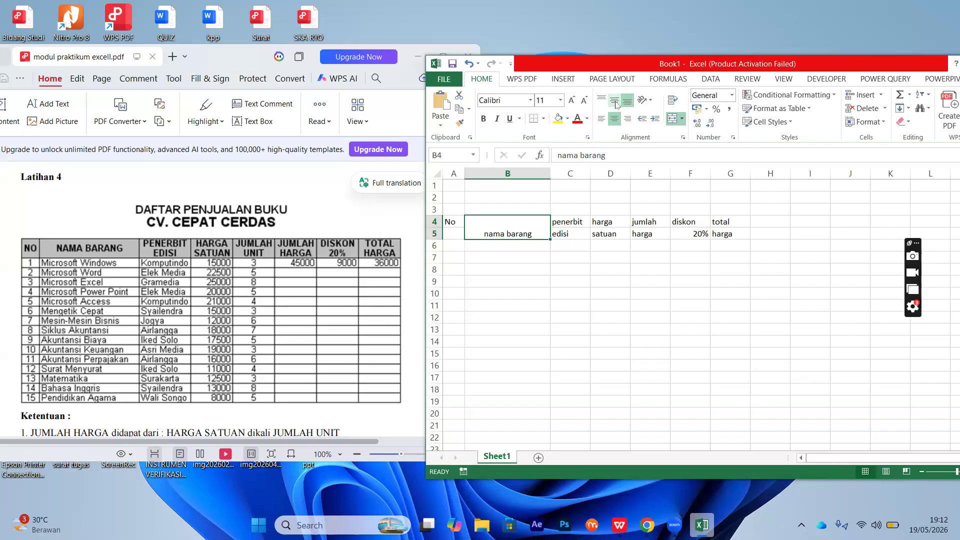
{"action": "left_click", "coordinate": [616, 103]}
{"action": "left_click", "coordinate": [602, 120]}
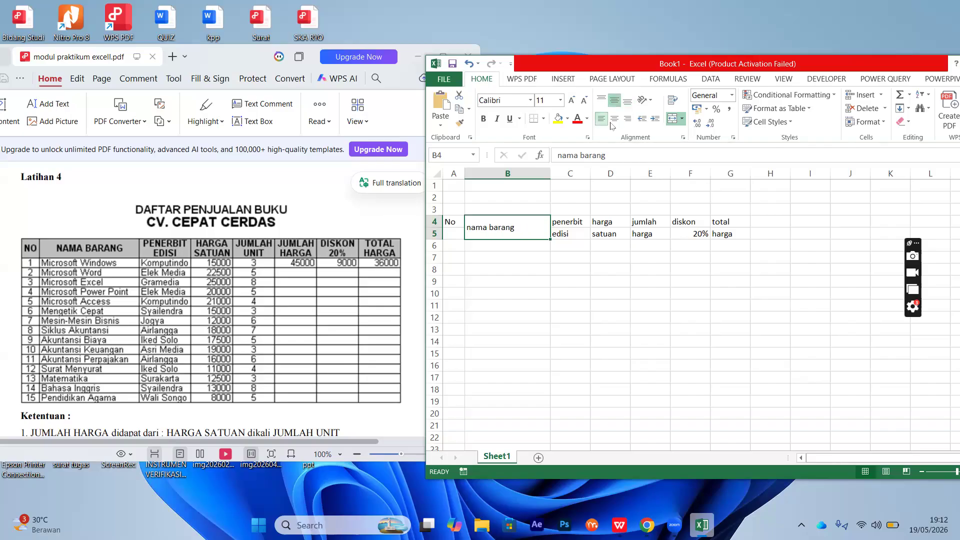
{"action": "left_click", "coordinate": [615, 119]}
{"action": "left_click", "coordinate": [628, 119]}
{"action": "left_click", "coordinate": [603, 119]}
{"action": "left_click", "coordinate": [614, 119]}
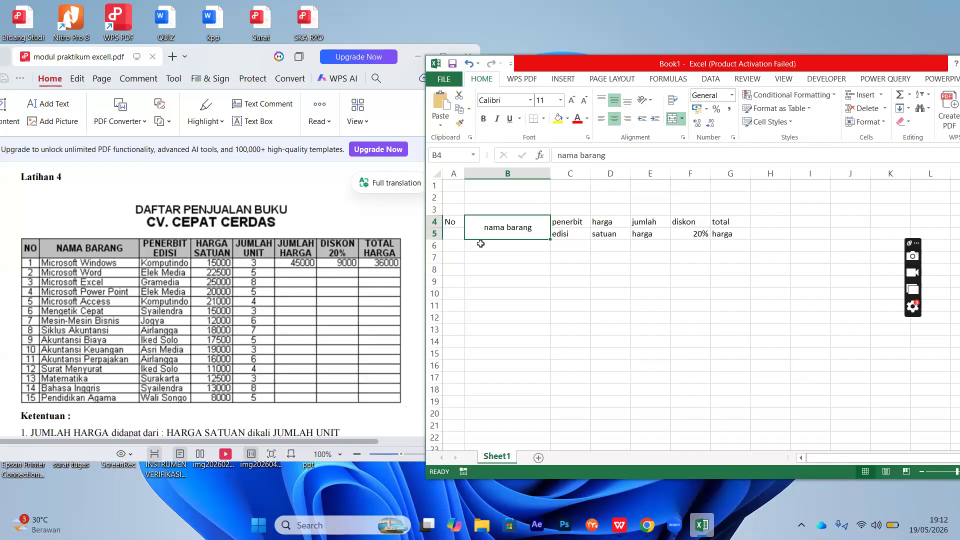
{"action": "left_click", "coordinate": [490, 244]}
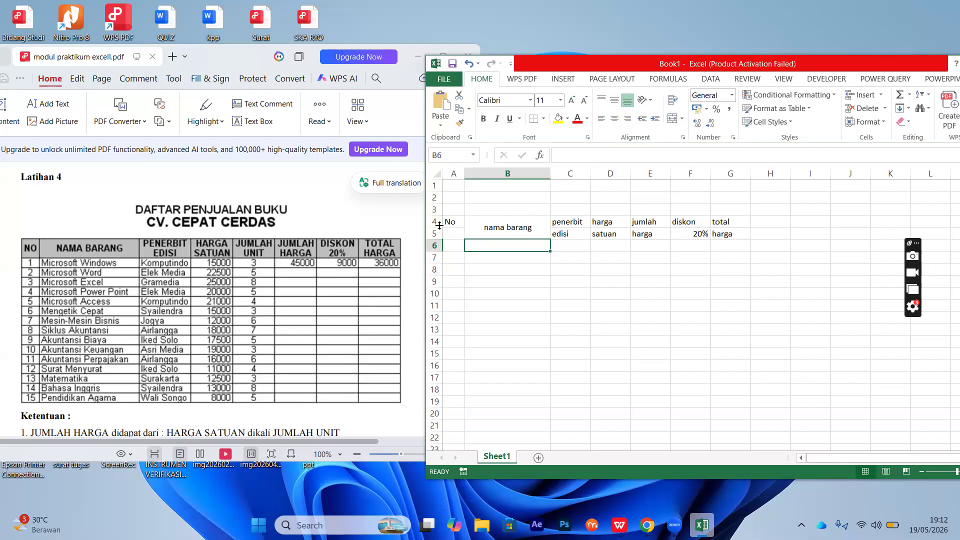
Merge cells A4:A5 of the "No" header and center its text horizontally and vertically.
{"action": "left_click_drag", "start_coordinate": [456, 222], "coordinate": [458, 232]}
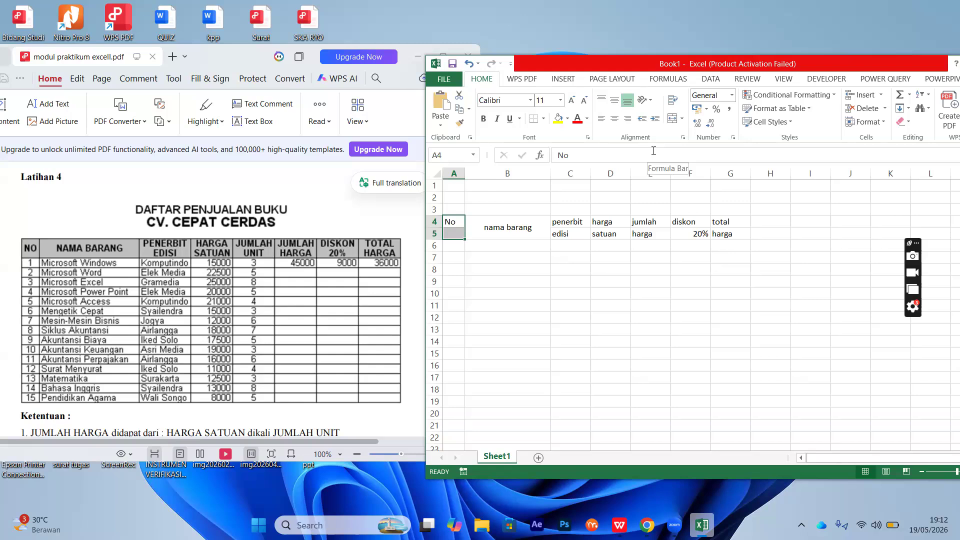
{"action": "left_click", "coordinate": [682, 118]}
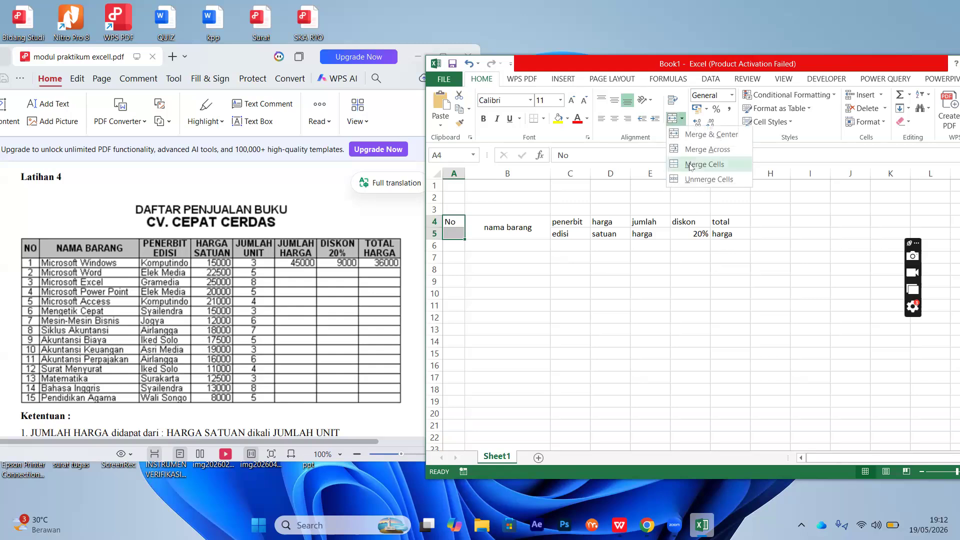
{"action": "left_click", "coordinate": [690, 166]}
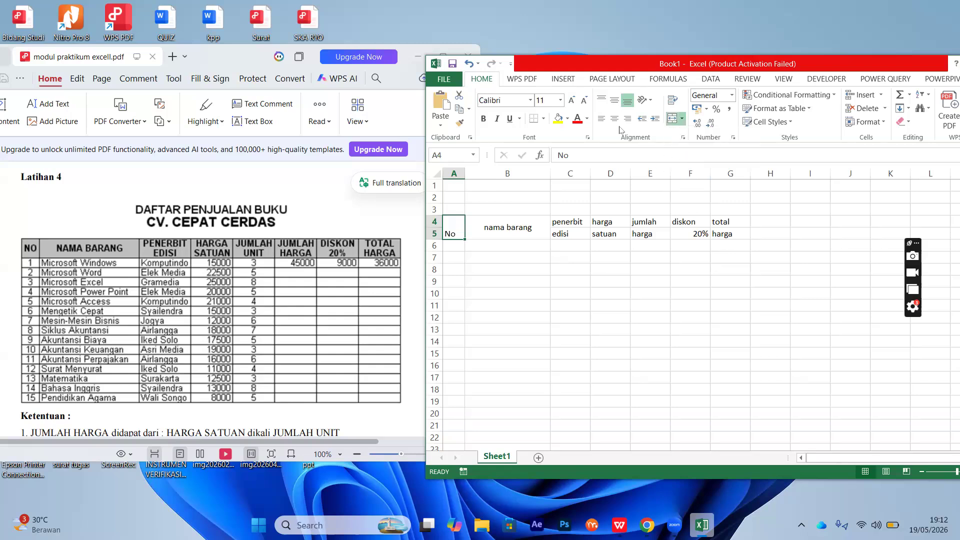
{"action": "left_click", "coordinate": [615, 103]}
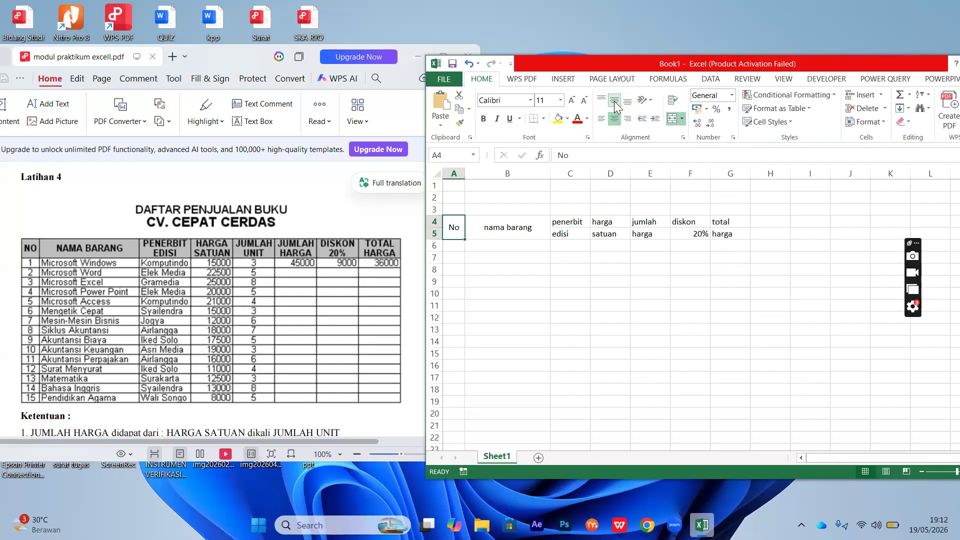
{"action": "left_click", "coordinate": [574, 245]}
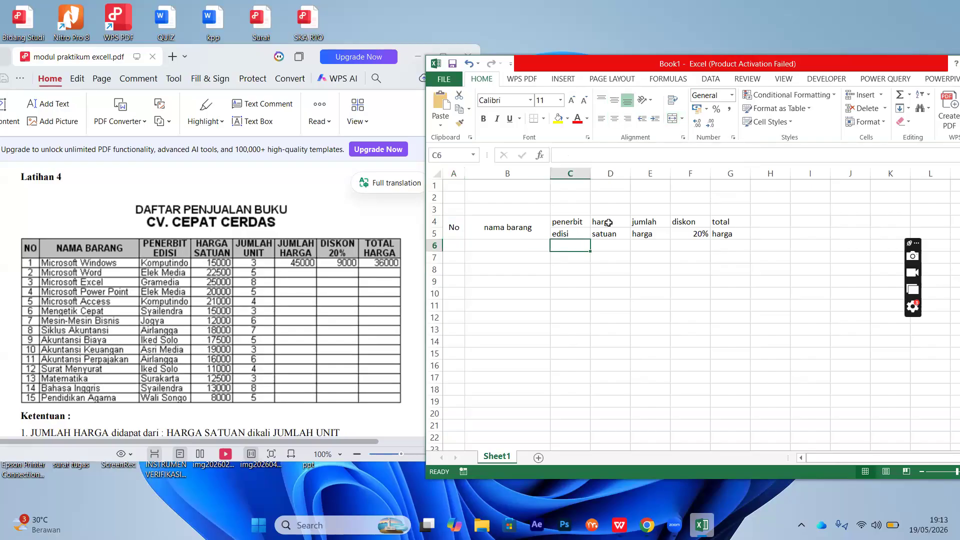
Center the header texts "penerbit", "edisi", "harga" and "satuan" horizontally in cells C4:D5.
{"action": "left_click_drag", "start_coordinate": [577, 221], "coordinate": [735, 236]}
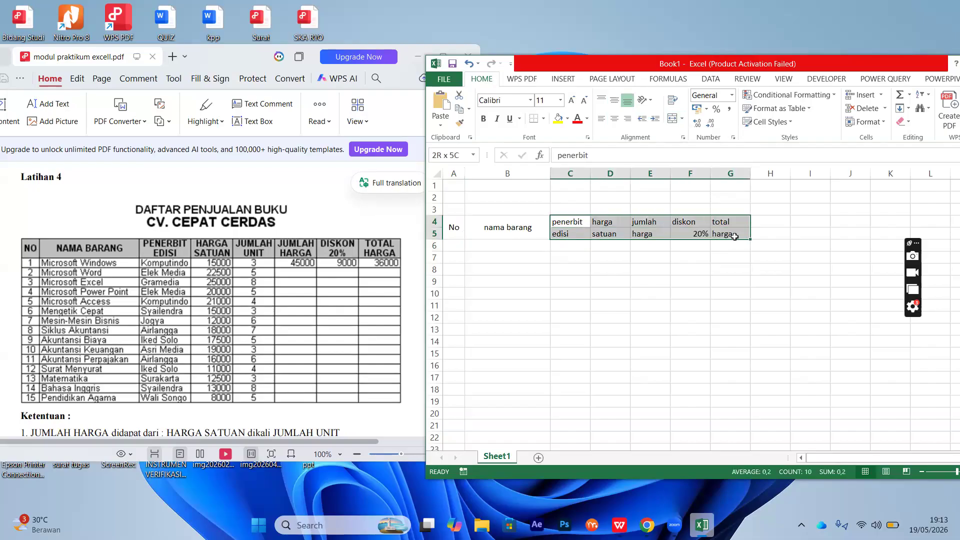
{"action": "left_click", "coordinate": [607, 270]}
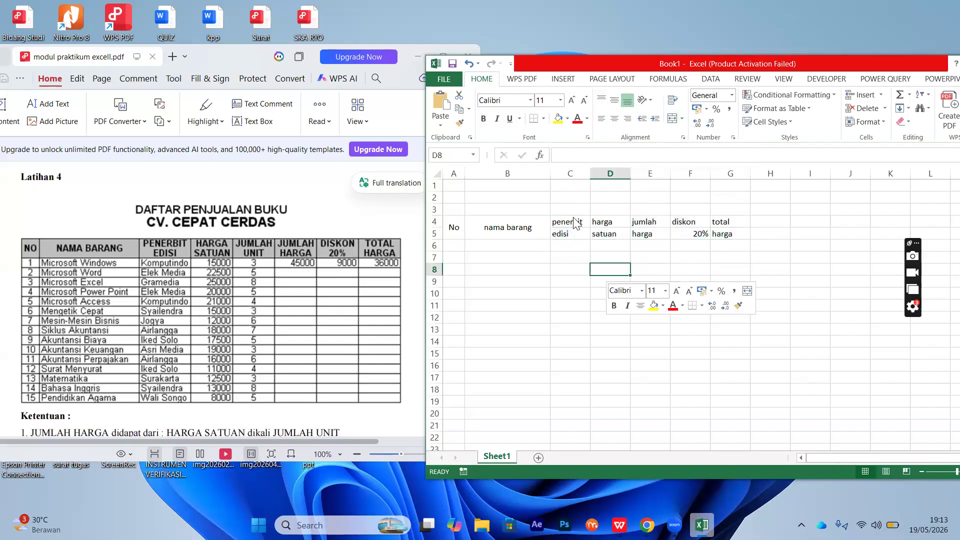
{"action": "left_click", "coordinate": [572, 216]}
{"action": "left_click", "coordinate": [614, 118]}
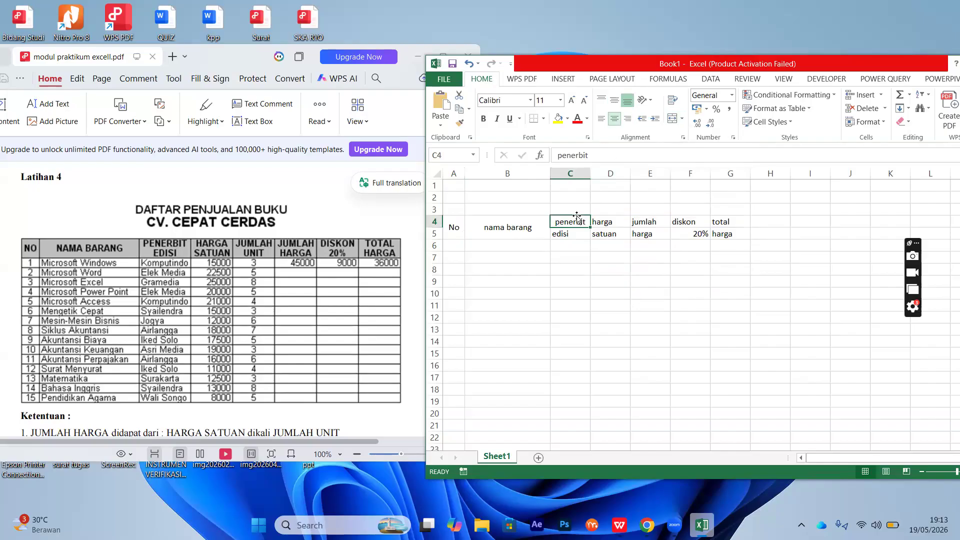
{"action": "left_click", "coordinate": [573, 232]}
{"action": "left_click", "coordinate": [614, 119]}
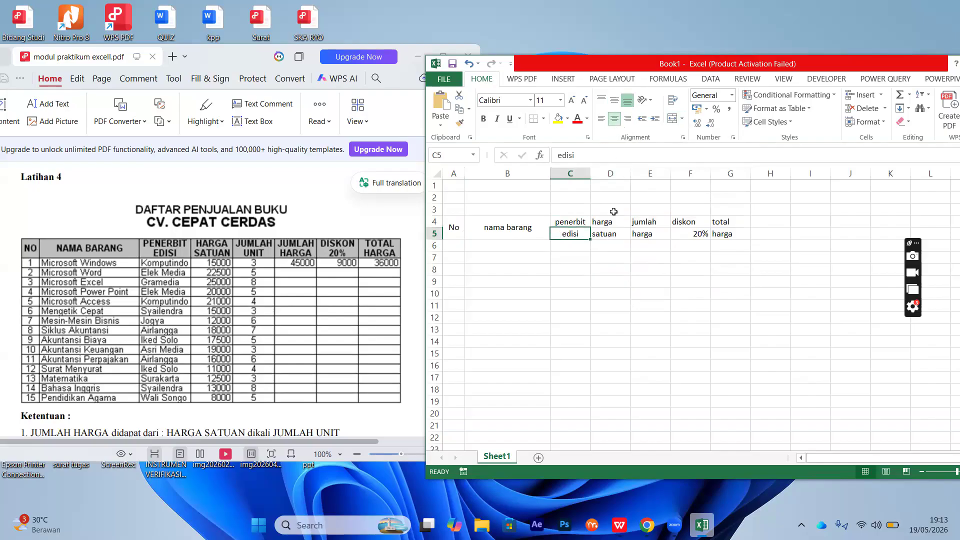
{"action": "left_click", "coordinate": [612, 222]}
{"action": "left_click", "coordinate": [614, 119]}
{"action": "left_click", "coordinate": [613, 231]}
{"action": "left_click", "coordinate": [614, 118]}
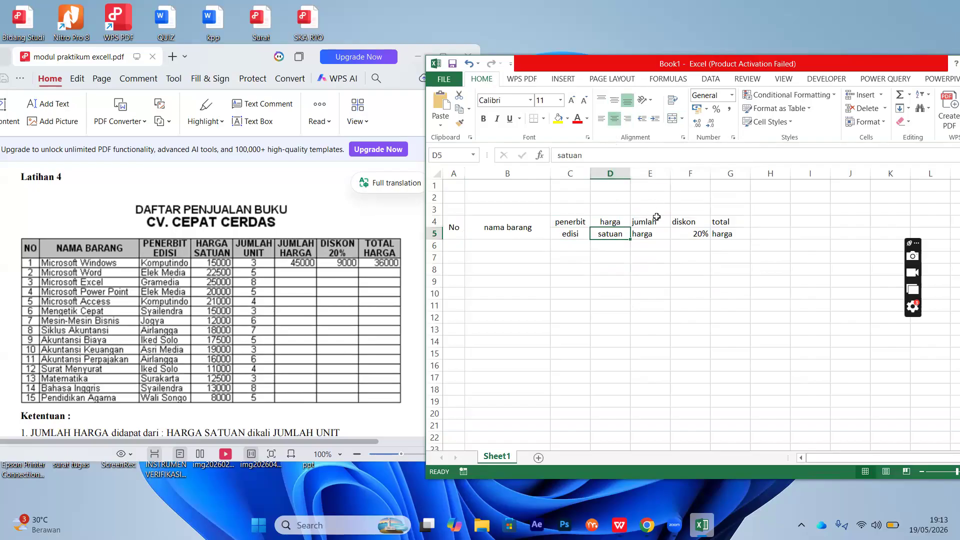
Center the jumlah harga, diskon 20% and total harga headers horizontally in the range E4:G5.
{"action": "left_click", "coordinate": [651, 221]}
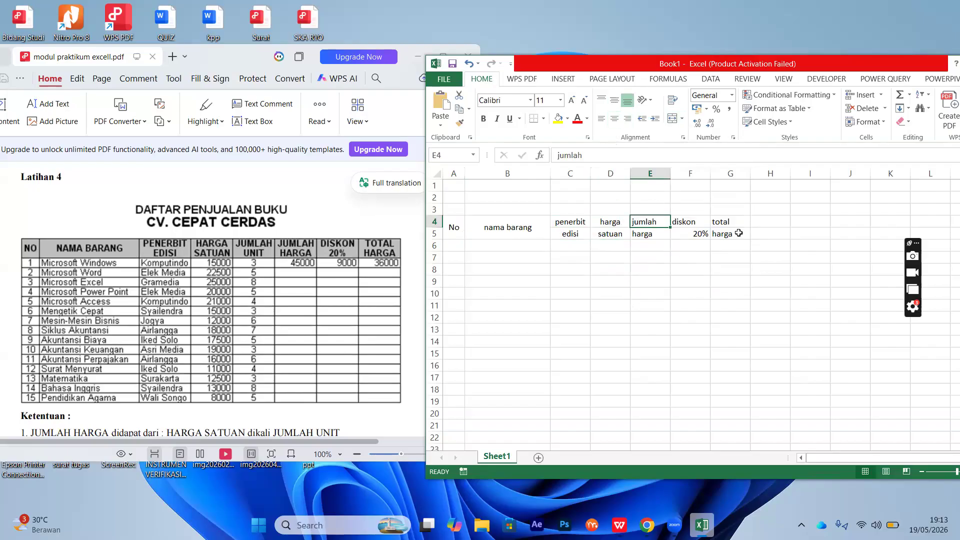
{"action": "left_click_drag", "start_coordinate": [649, 221], "coordinate": [725, 242]}
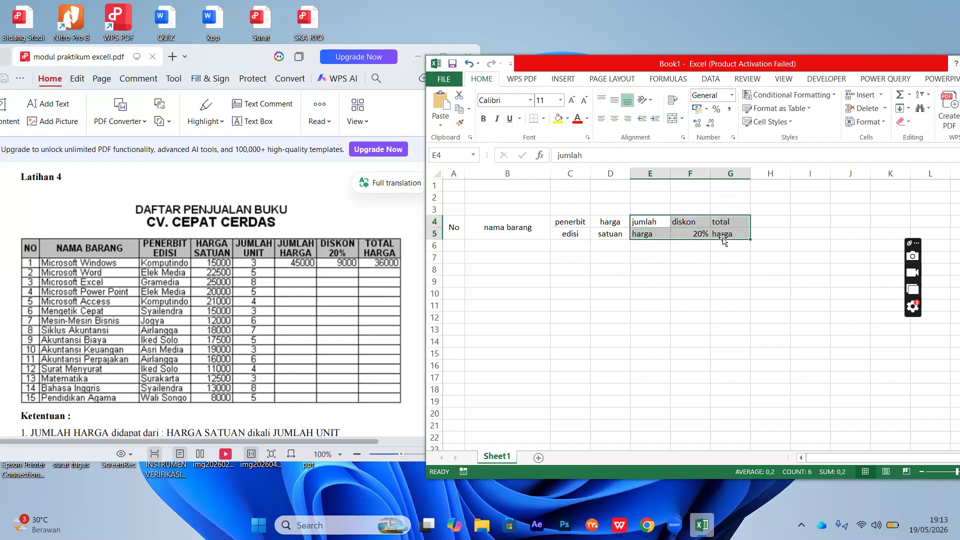
{"action": "left_click", "coordinate": [615, 125]}
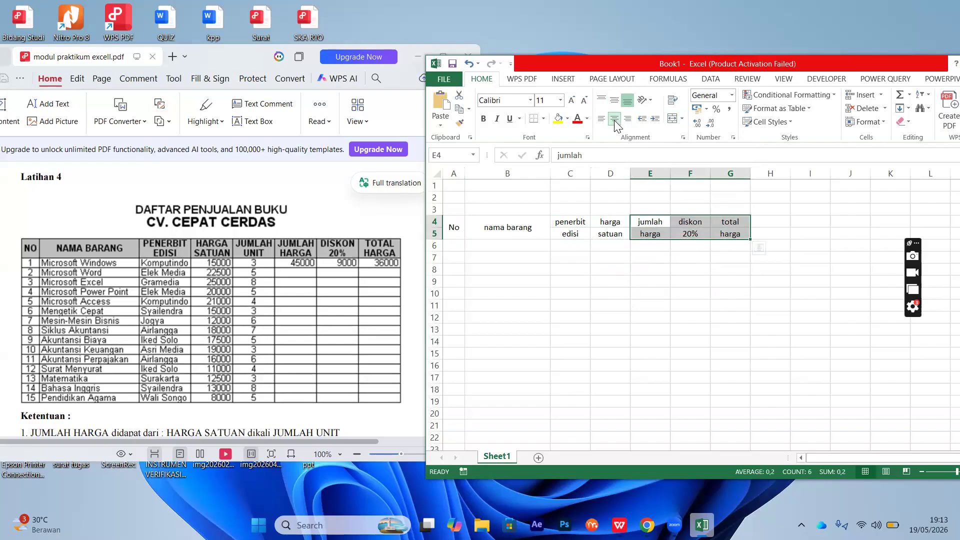
{"action": "left_click", "coordinate": [667, 274]}
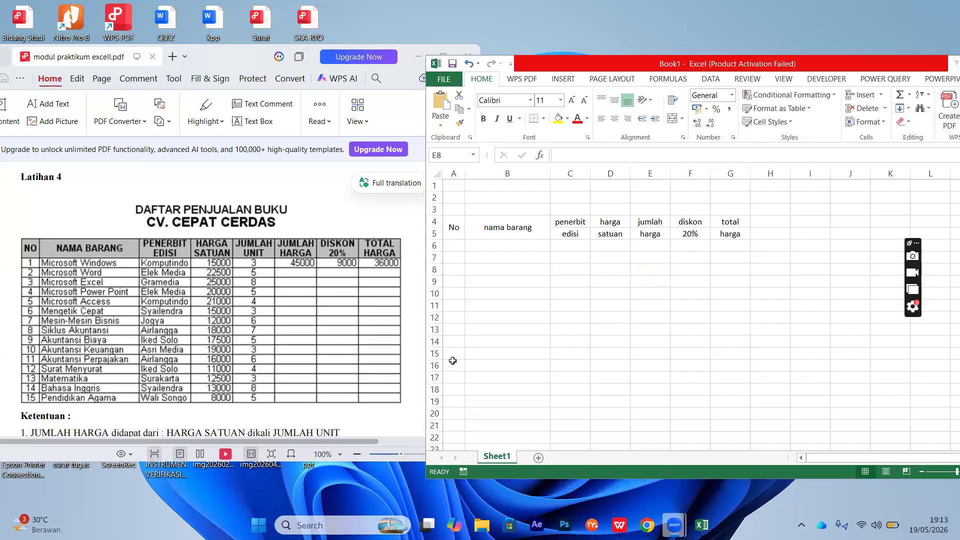
Try merging cells C4:C5 holding "penerbit" and "edisi", and undo the merge.
{"action": "mouse_move", "coordinate": [361, 284]}
{"action": "left_click", "coordinate": [574, 231]}
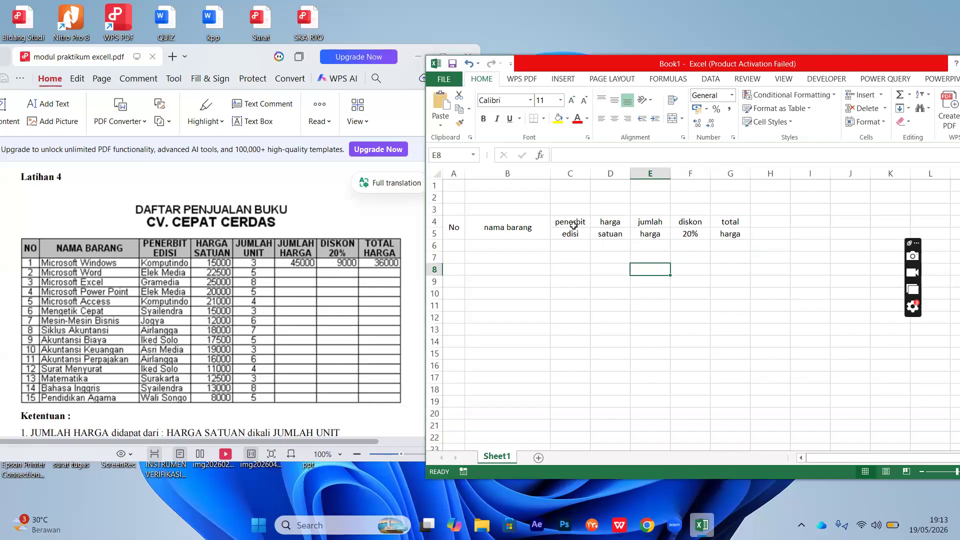
{"action": "left_click", "coordinate": [580, 235]}
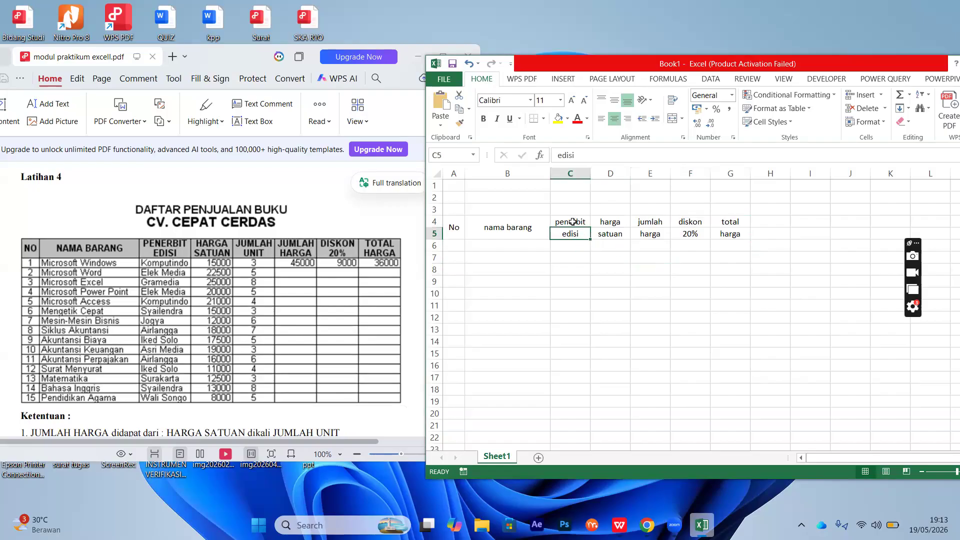
{"action": "left_click", "coordinate": [573, 260]}
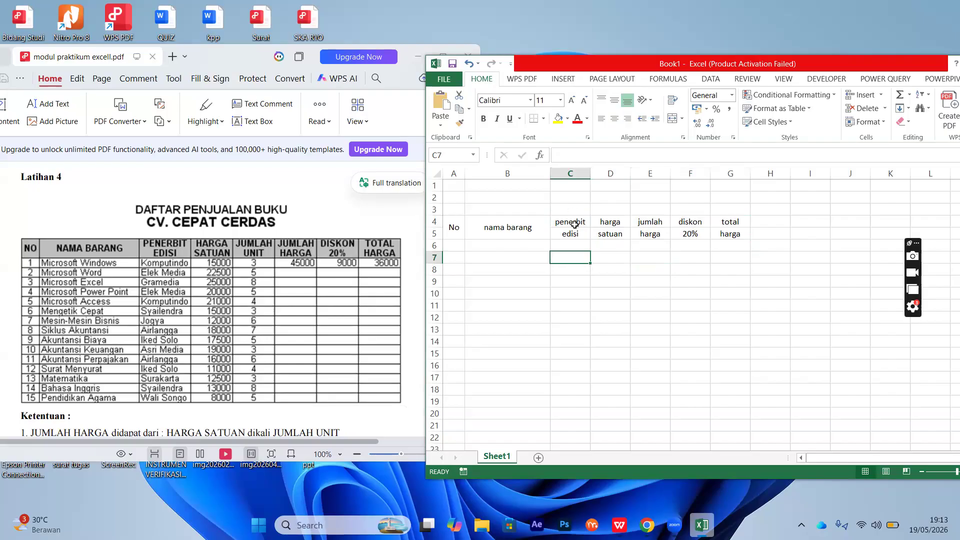
{"action": "left_click_drag", "start_coordinate": [572, 221], "coordinate": [571, 235]}
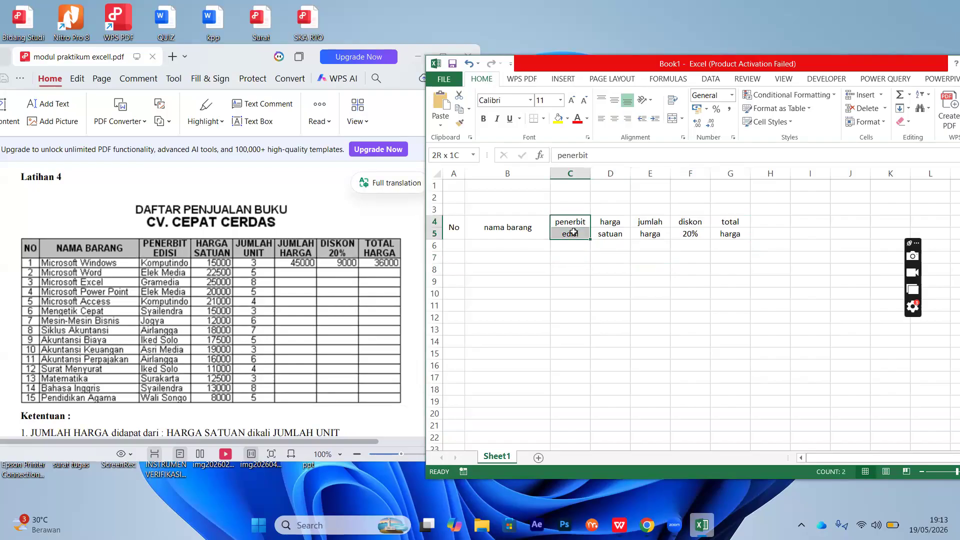
{"action": "left_click", "coordinate": [682, 119]}
{"action": "left_click", "coordinate": [695, 168]}
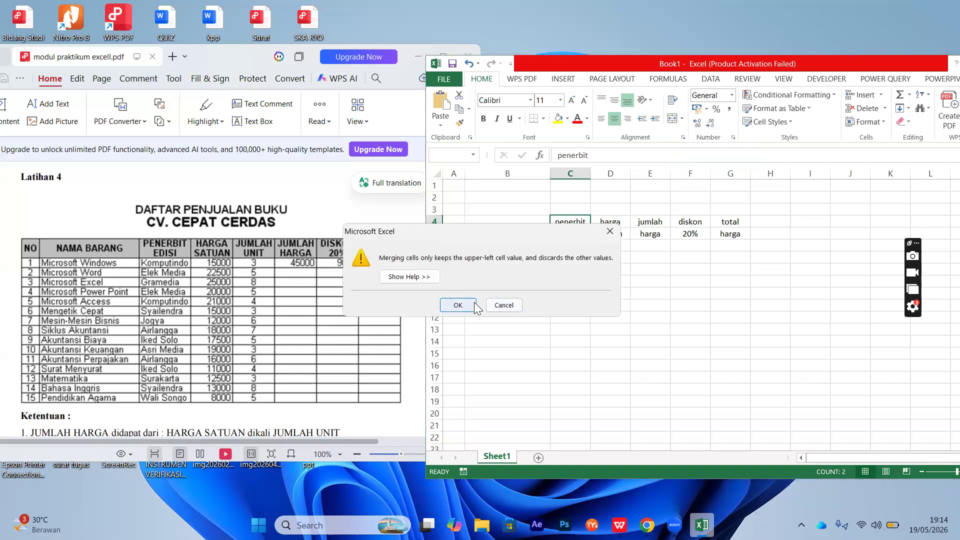
{"action": "left_click", "coordinate": [458, 305]}
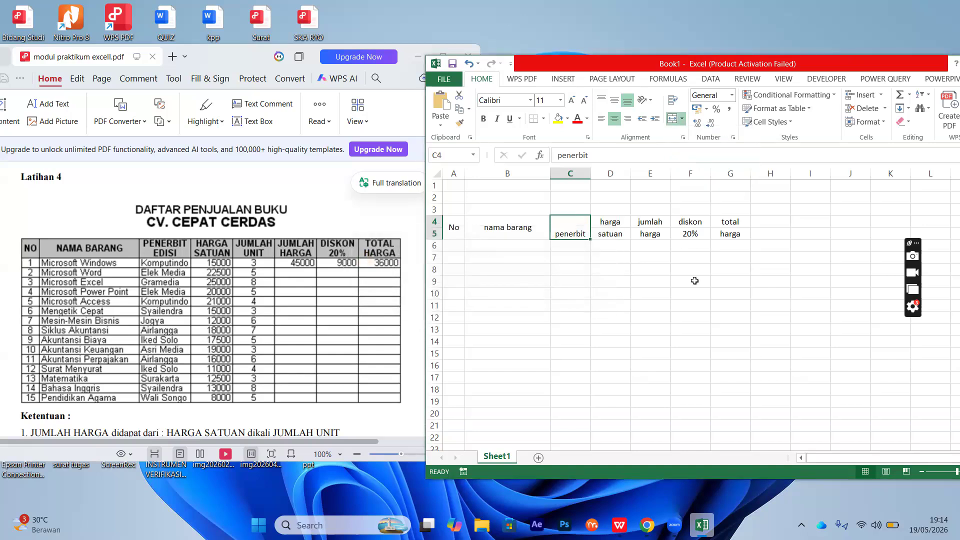
{"action": "left_click", "coordinate": [469, 64]}
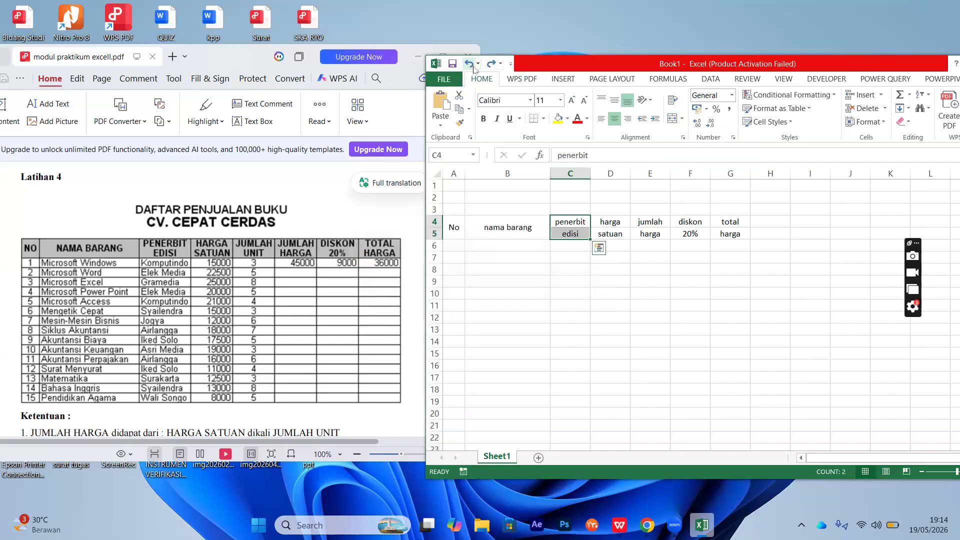
{"action": "left_click", "coordinate": [568, 280]}
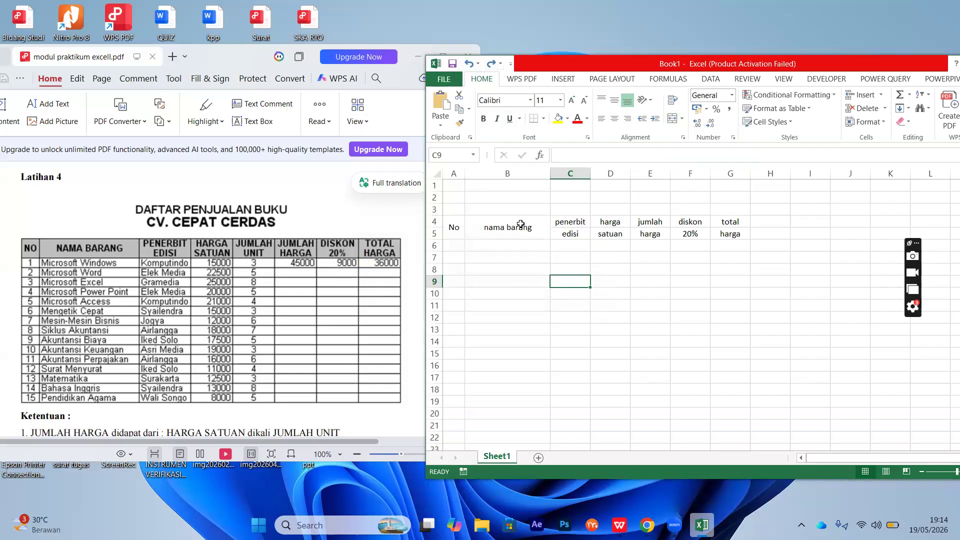
{"action": "left_click", "coordinate": [521, 225]}
{"action": "left_click", "coordinate": [451, 228]}
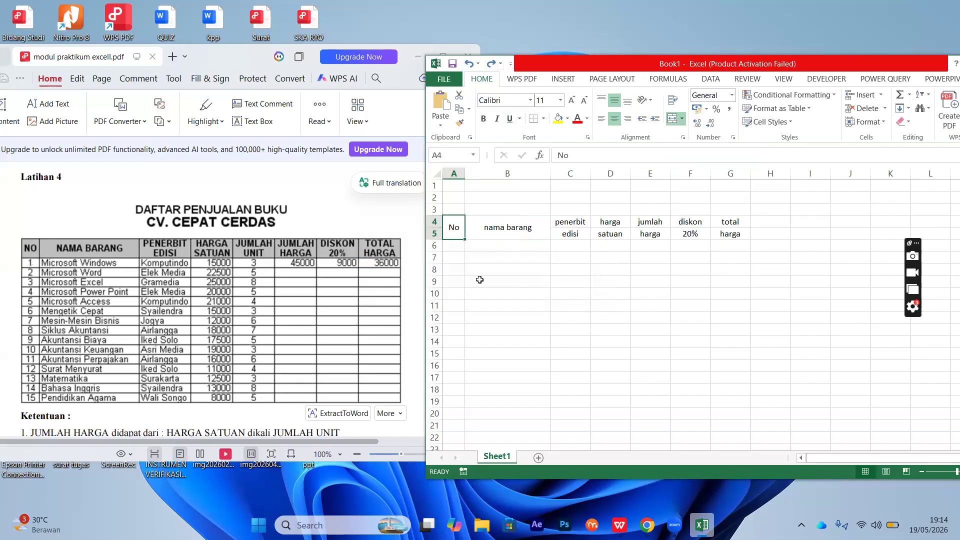
{"action": "left_click", "coordinate": [513, 278]}
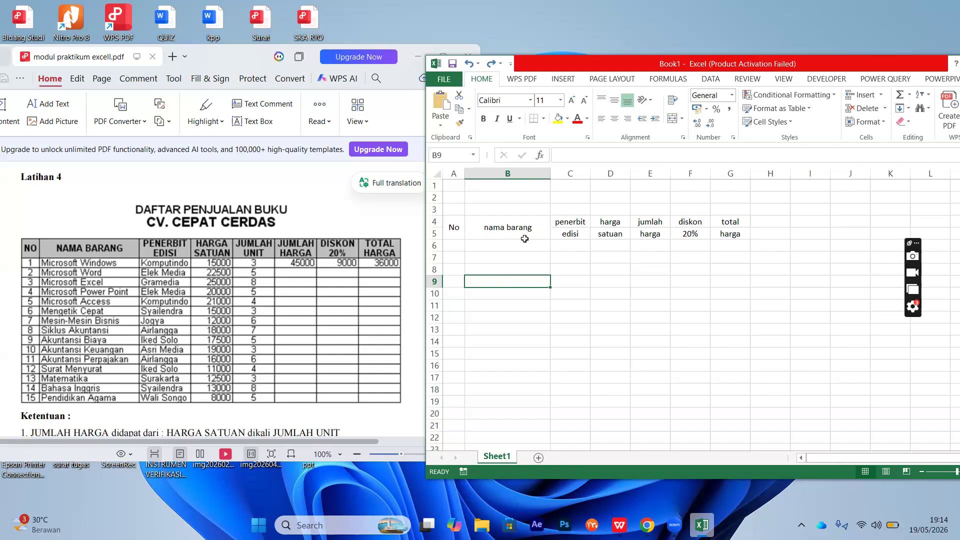
Add a new blank worksheet to the workbook.
{"action": "left_click", "coordinate": [453, 227]}
{"action": "left_click", "coordinate": [521, 256]}
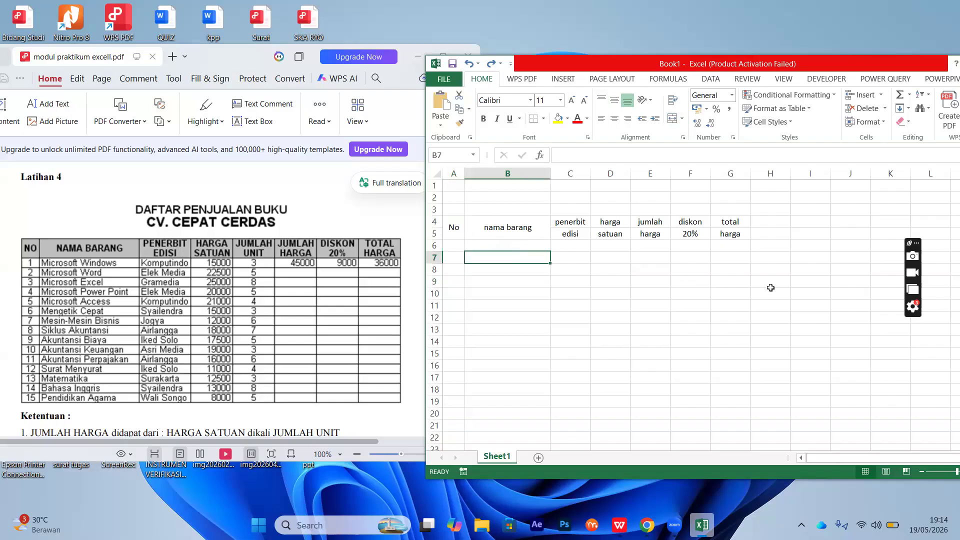
{"action": "left_click", "coordinate": [544, 457]}
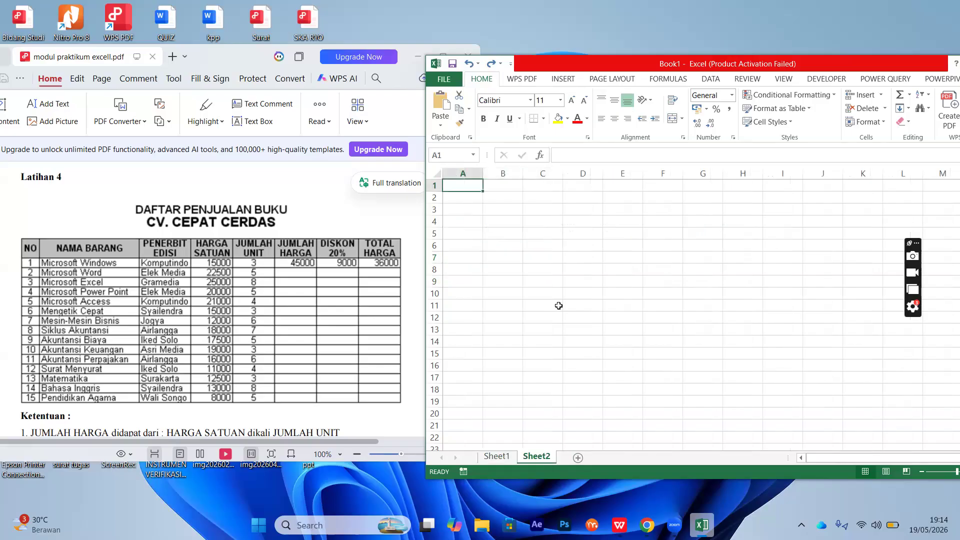
Apply All Borders to the ranges B4:E10 and G4:G10 on Sheet2.
{"action": "left_click_drag", "start_coordinate": [499, 220], "coordinate": [627, 295]}
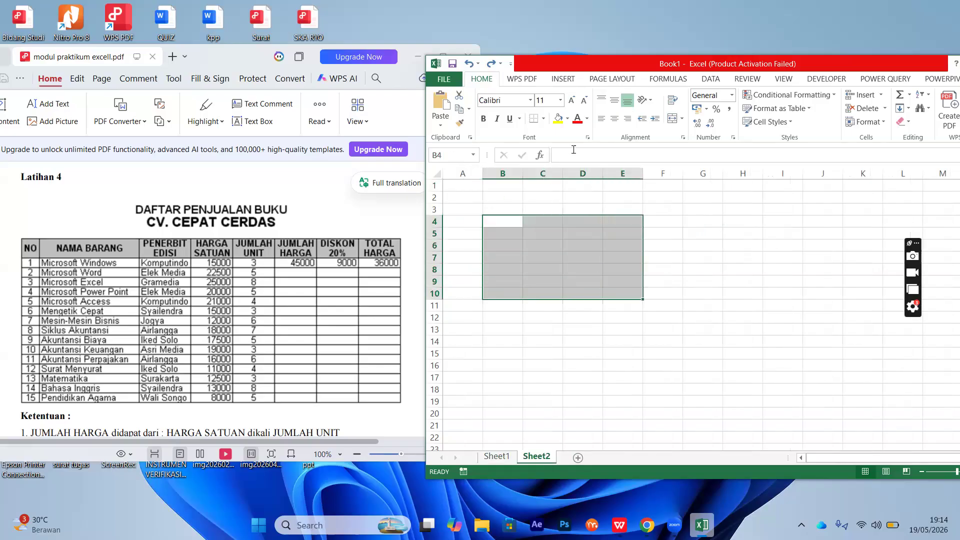
{"action": "left_click", "coordinate": [543, 119]}
{"action": "left_click", "coordinate": [559, 227]}
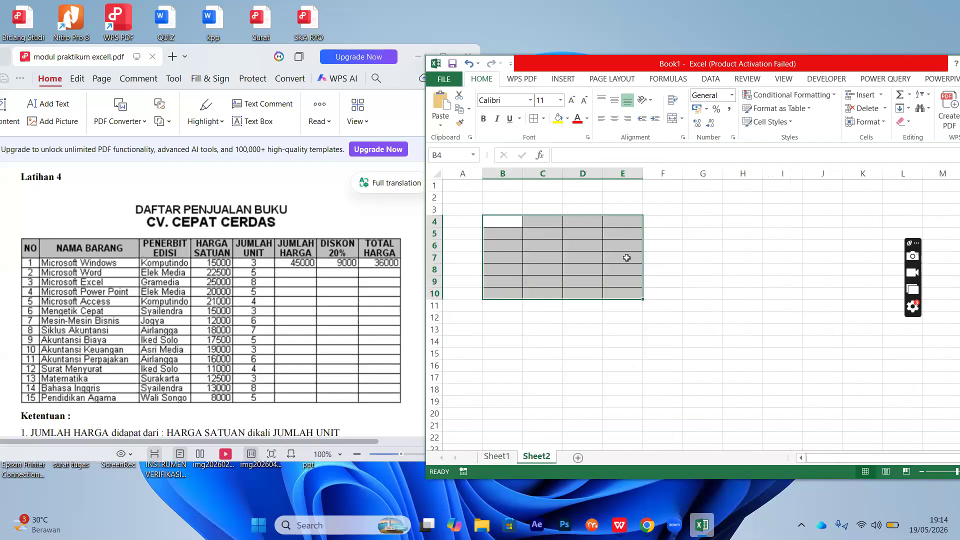
{"action": "left_click_drag", "start_coordinate": [695, 221], "coordinate": [697, 295]}
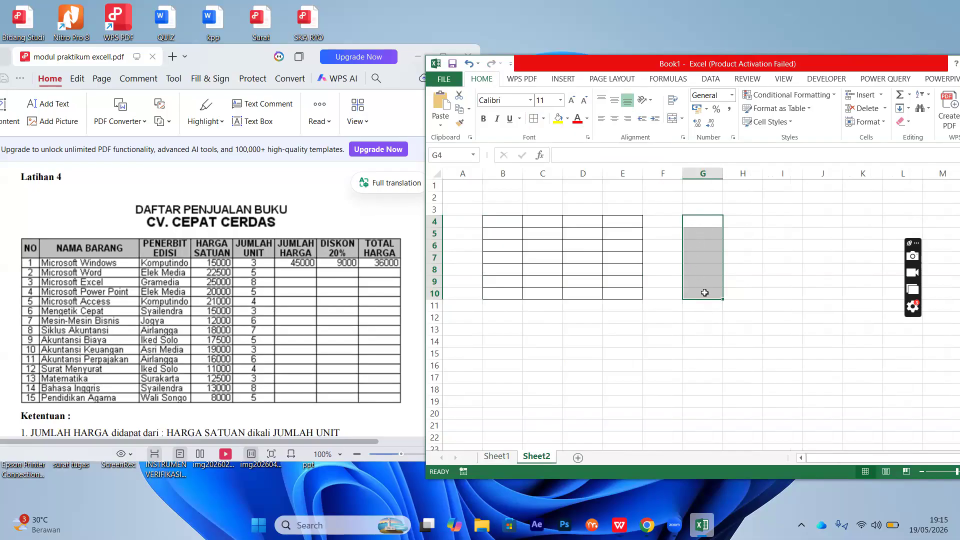
{"action": "right_click", "coordinate": [544, 123]}
{"action": "left_click", "coordinate": [544, 120]}
{"action": "left_click", "coordinate": [552, 225]}
{"action": "left_click", "coordinate": [742, 342]}
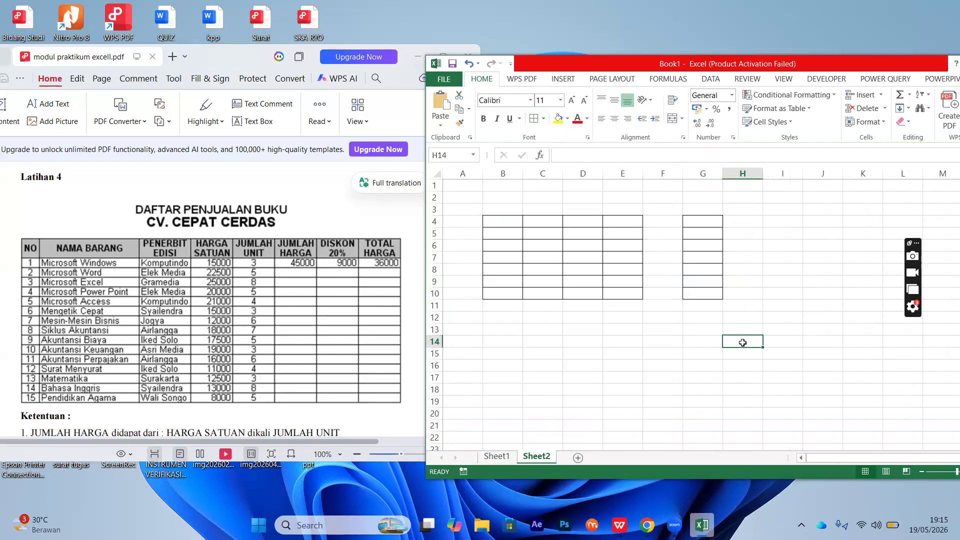
Remove every border from the range B4:G10 on Sheet2 using No Border.
{"action": "left_click_drag", "start_coordinate": [510, 221], "coordinate": [710, 295]}
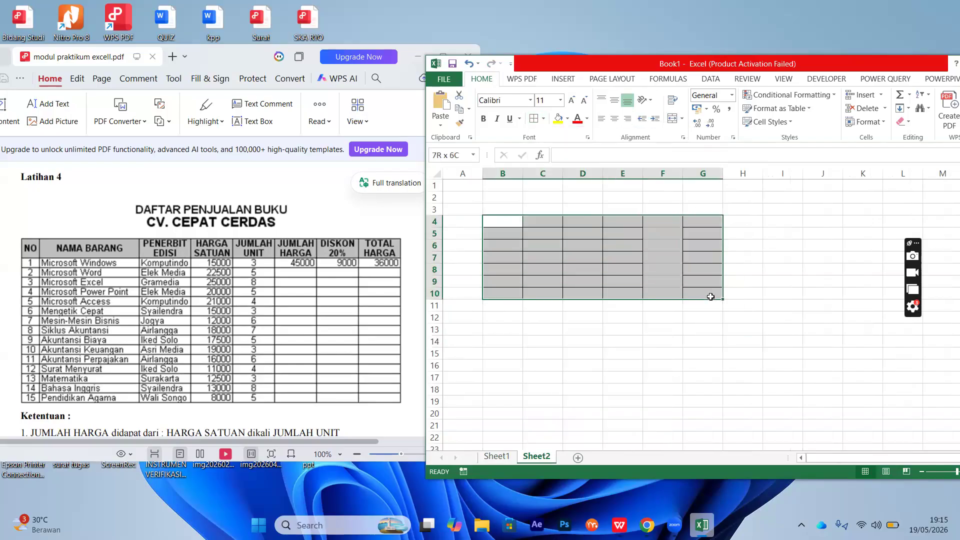
{"action": "left_click", "coordinate": [544, 120]}
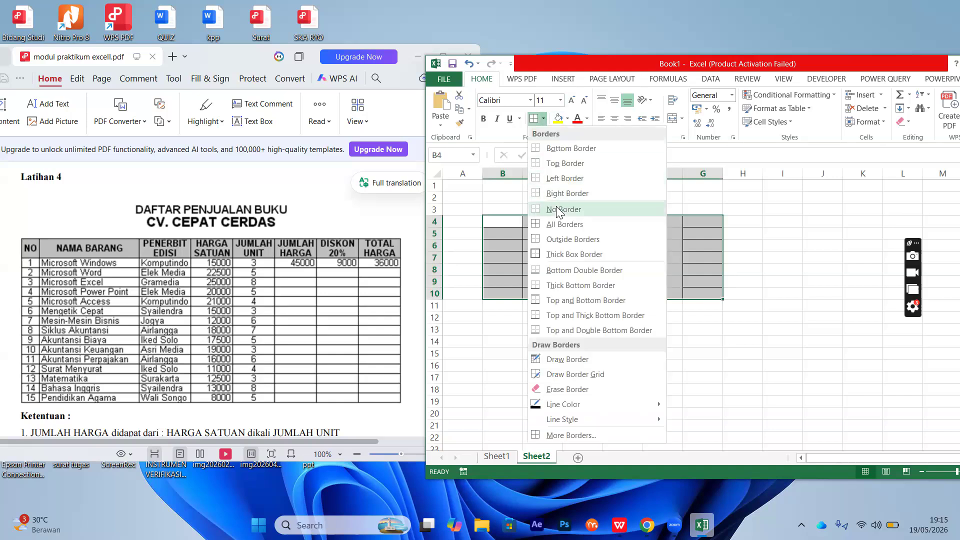
{"action": "left_click", "coordinate": [559, 210]}
{"action": "left_click", "coordinate": [547, 279]}
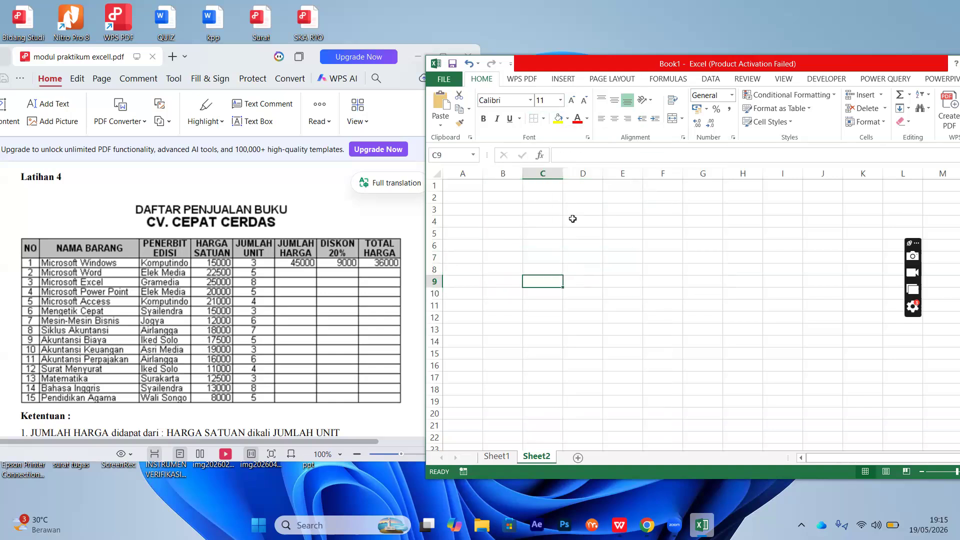
Apply Outside Borders to the empty range B5:C10 on Sheet2.
{"action": "left_click", "coordinate": [544, 119]}
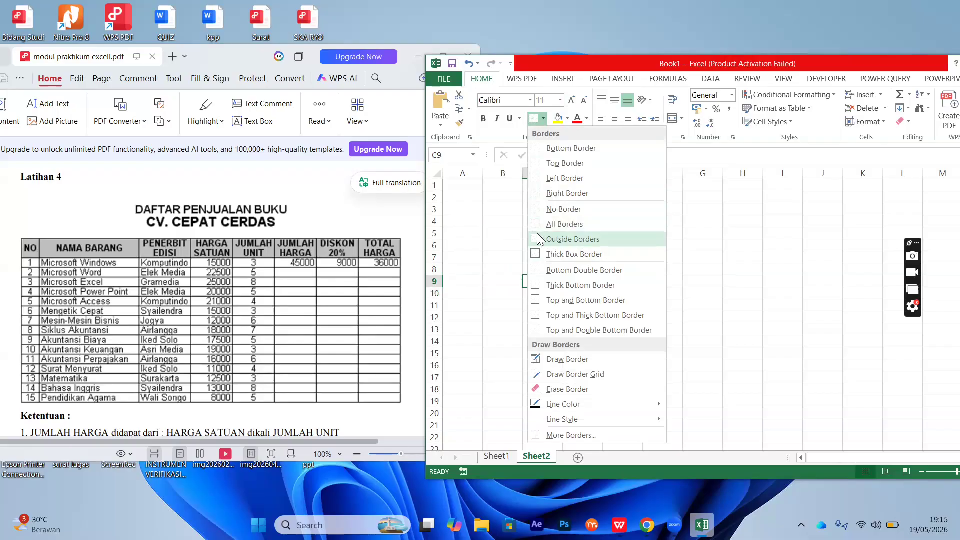
{"action": "left_click", "coordinate": [497, 233]}
{"action": "left_click_drag", "start_coordinate": [497, 234], "coordinate": [556, 293]}
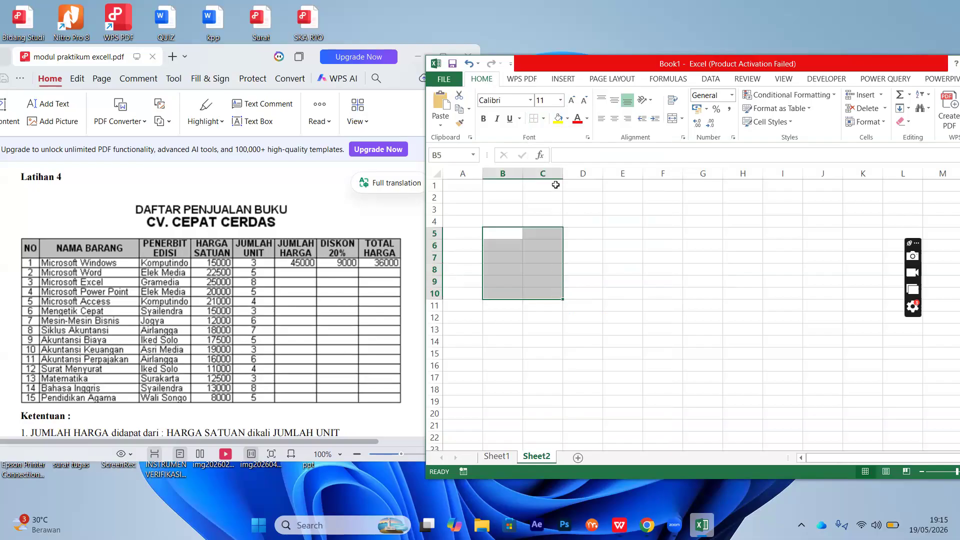
{"action": "left_click", "coordinate": [546, 119]}
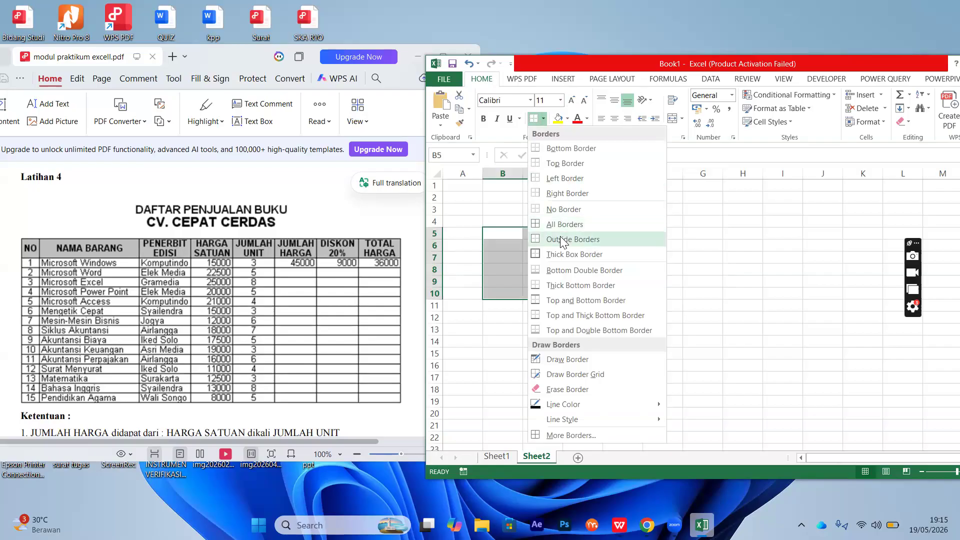
{"action": "left_click", "coordinate": [561, 239]}
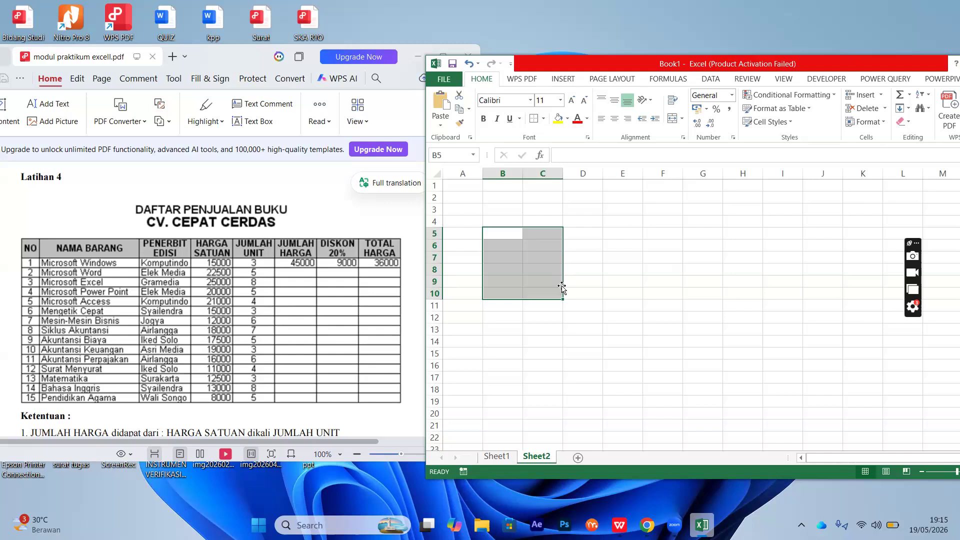
{"action": "left_click", "coordinate": [673, 319]}
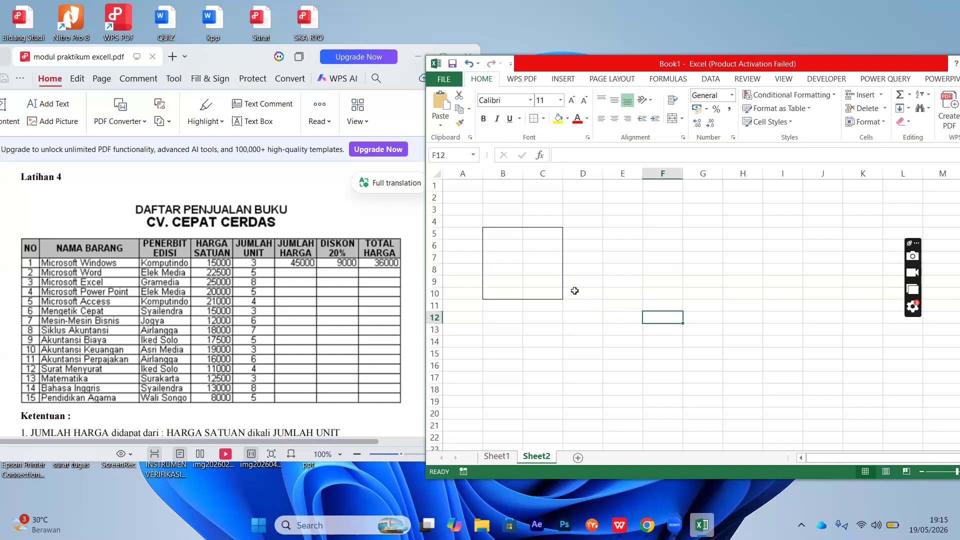
Apply Outside Borders to the single-column range E5:E10 on Sheet2.
{"action": "left_click_drag", "start_coordinate": [627, 228], "coordinate": [621, 293]}
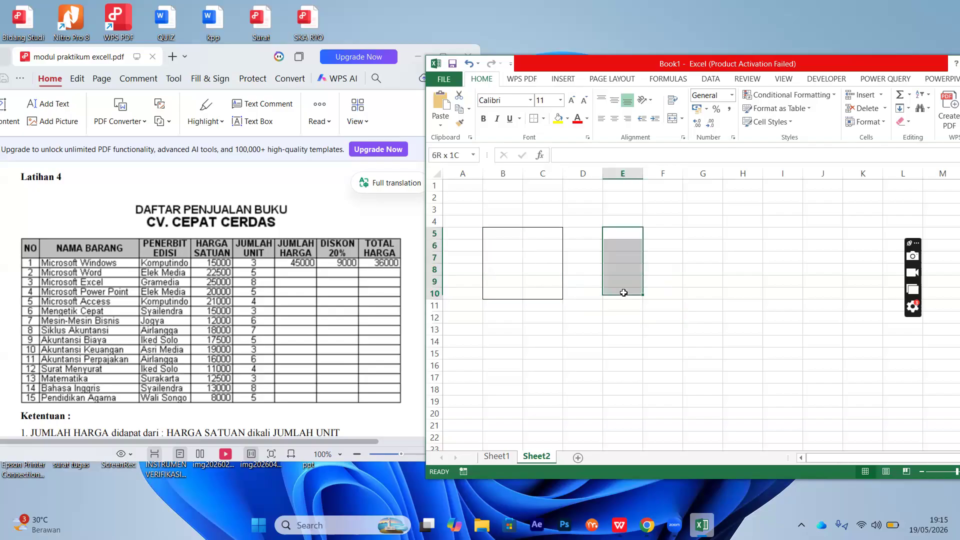
{"action": "left_click", "coordinate": [544, 118]}
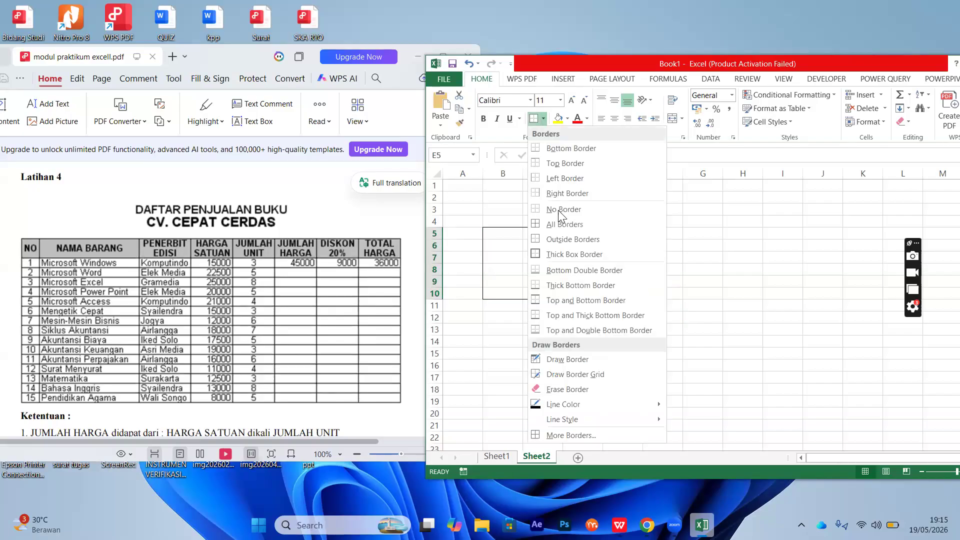
{"action": "left_click", "coordinate": [572, 239]}
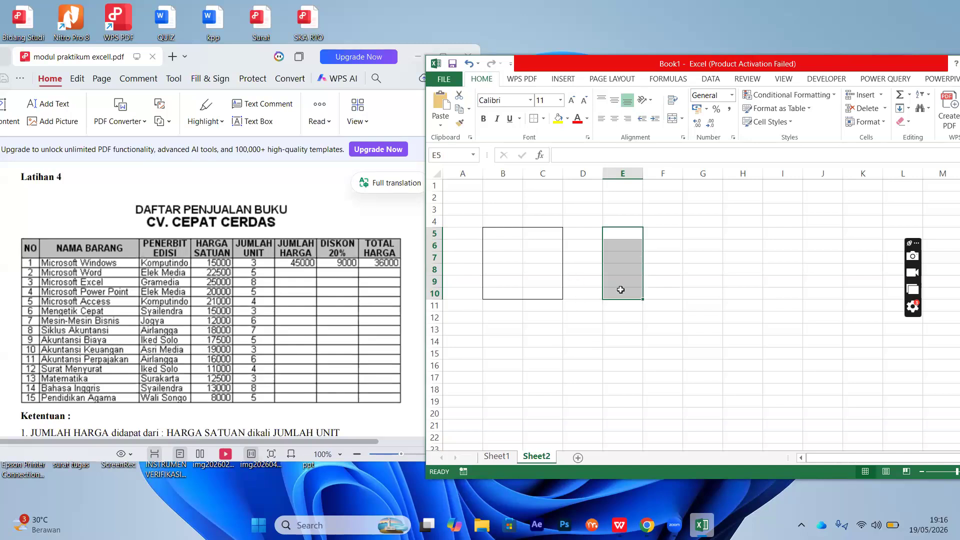
Apply All Borders to the single-column range G6:G12 on Sheet2.
{"action": "left_click_drag", "start_coordinate": [695, 242], "coordinate": [701, 318]}
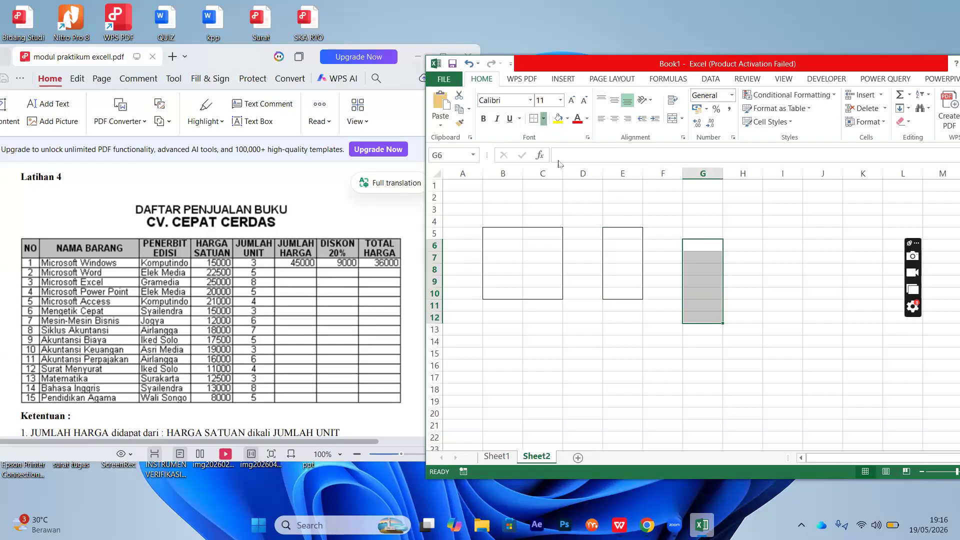
{"action": "left_click", "coordinate": [543, 118]}
{"action": "left_click", "coordinate": [571, 224]}
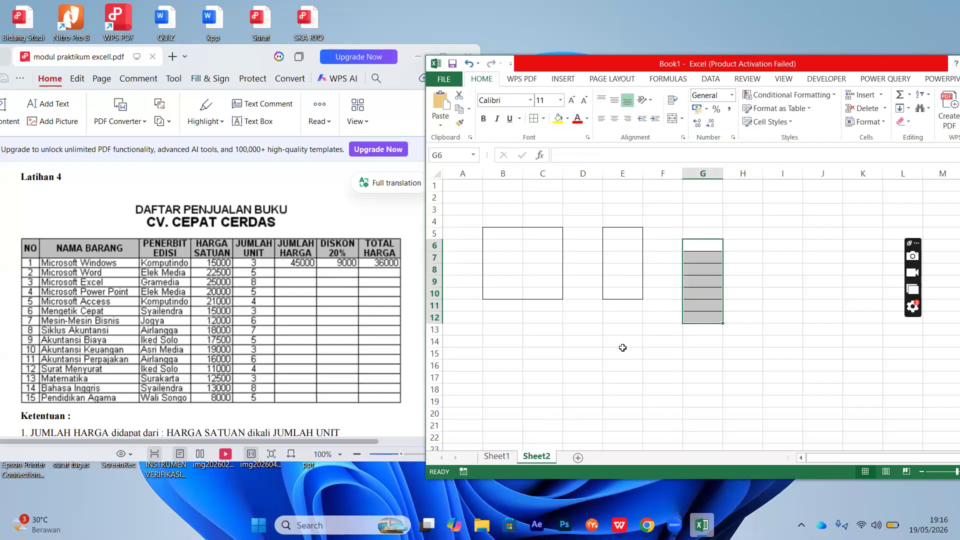
{"action": "left_click", "coordinate": [624, 350]}
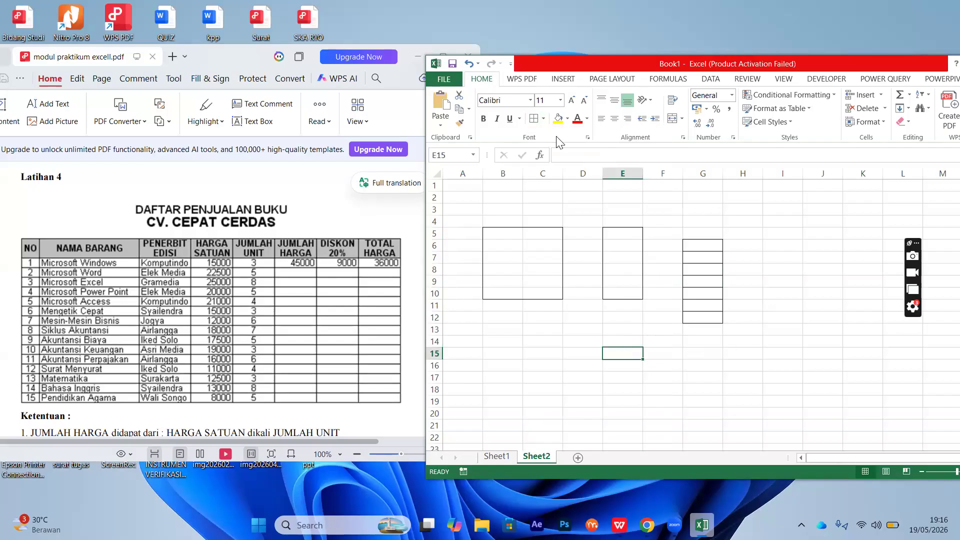
{"action": "left_click", "coordinate": [543, 119]}
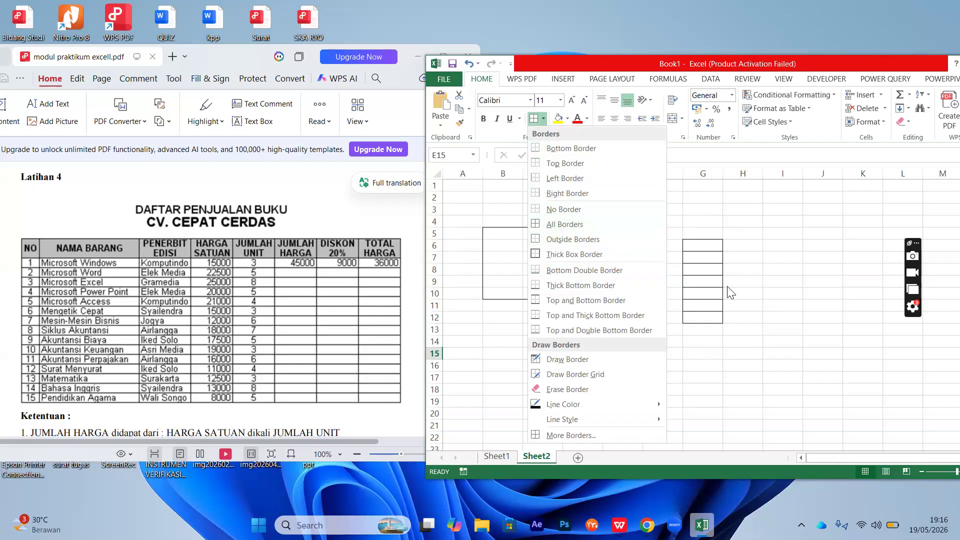
{"action": "left_click", "coordinate": [640, 357]}
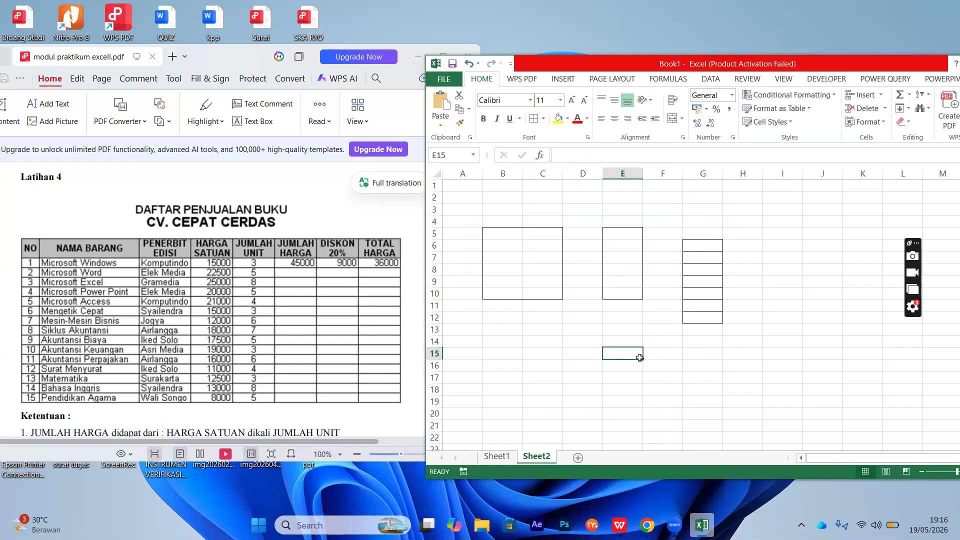
Return to Sheet1 and select the table header range A4:G5.
{"action": "left_click", "coordinate": [509, 456]}
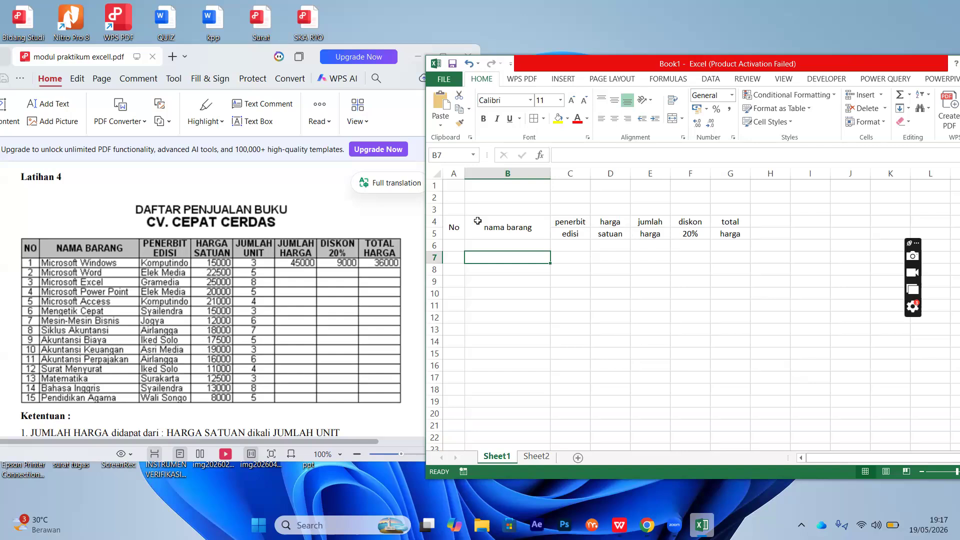
{"action": "left_click_drag", "start_coordinate": [454, 225], "coordinate": [738, 225]}
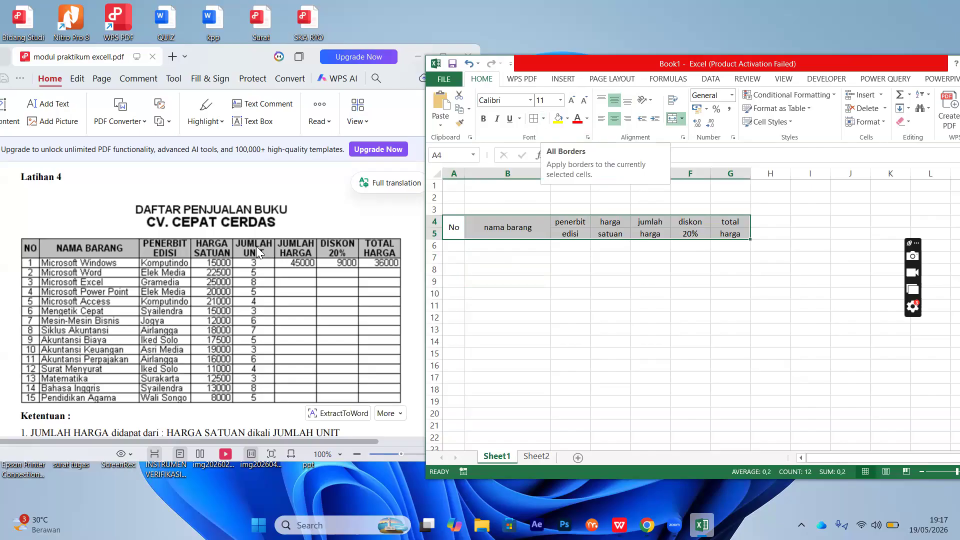
{"action": "left_click", "coordinate": [545, 119]}
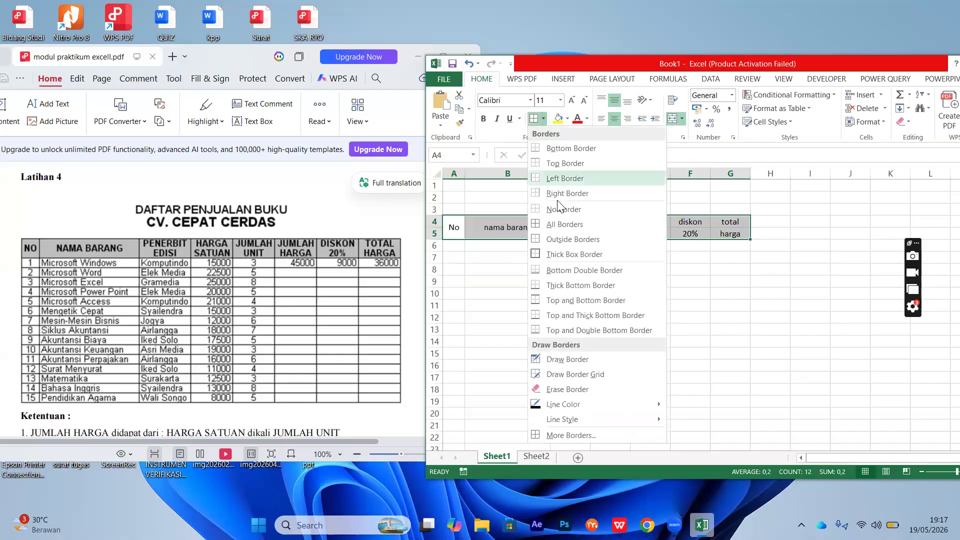
{"action": "left_click", "coordinate": [832, 344]}
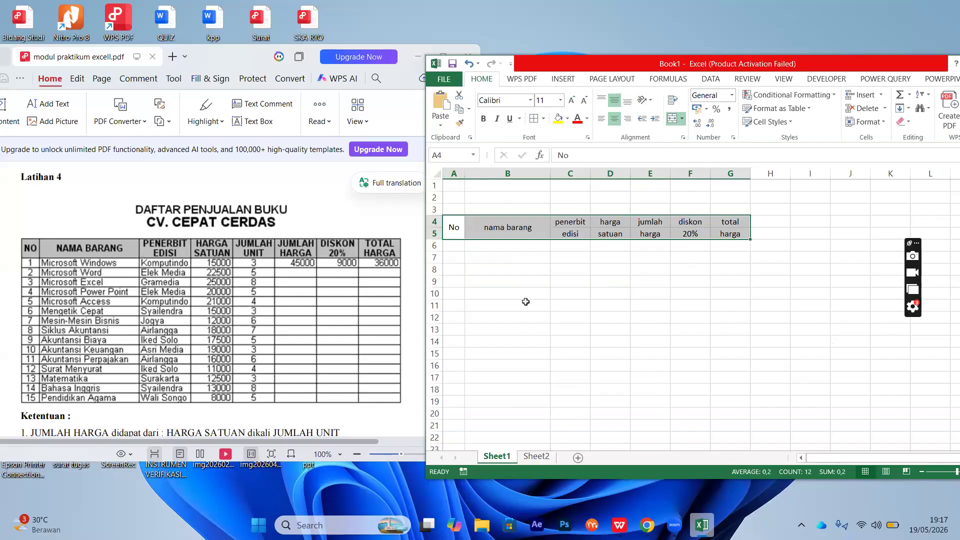
{"action": "left_click", "coordinate": [533, 256]}
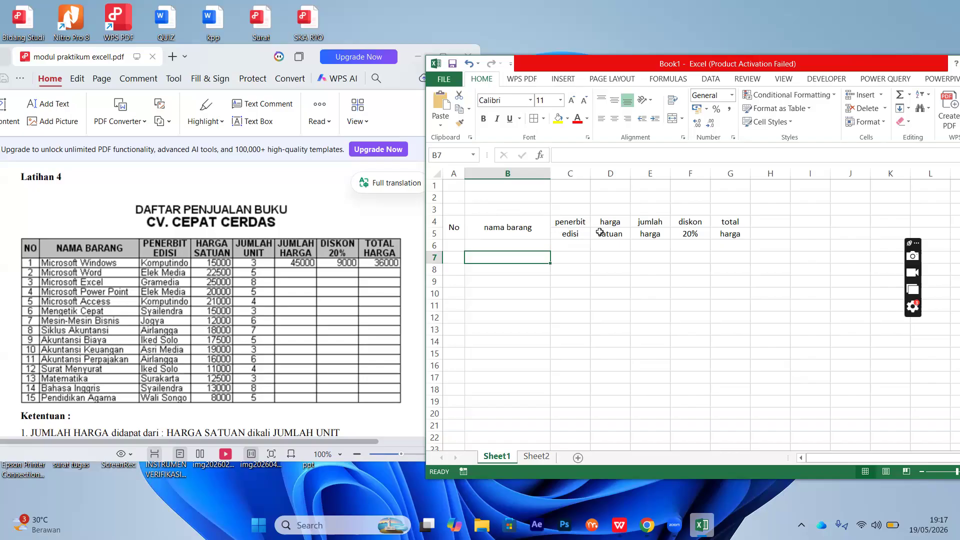
Apply All Borders to the whole table header range A4:G5 on Sheet1.
{"action": "left_click_drag", "start_coordinate": [454, 228], "coordinate": [730, 229]}
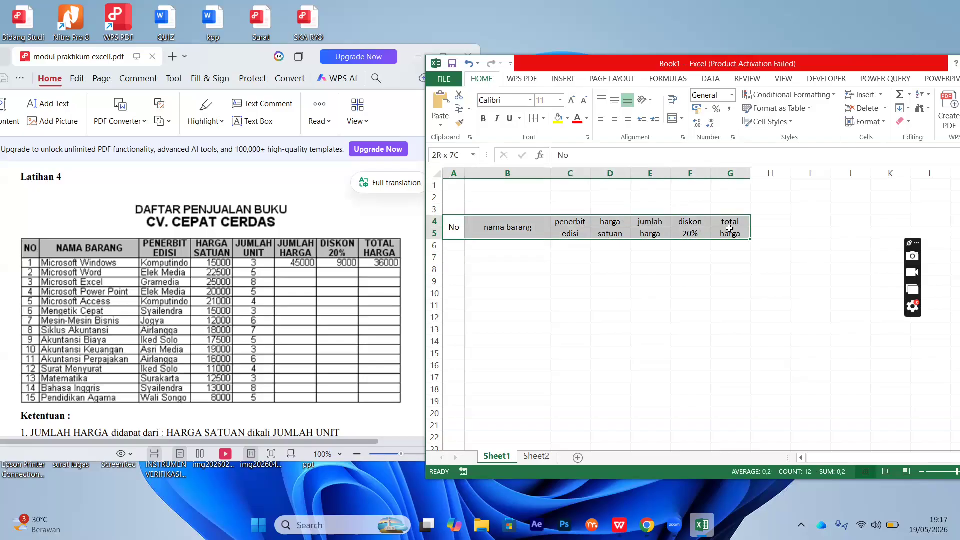
{"action": "left_click", "coordinate": [544, 118]}
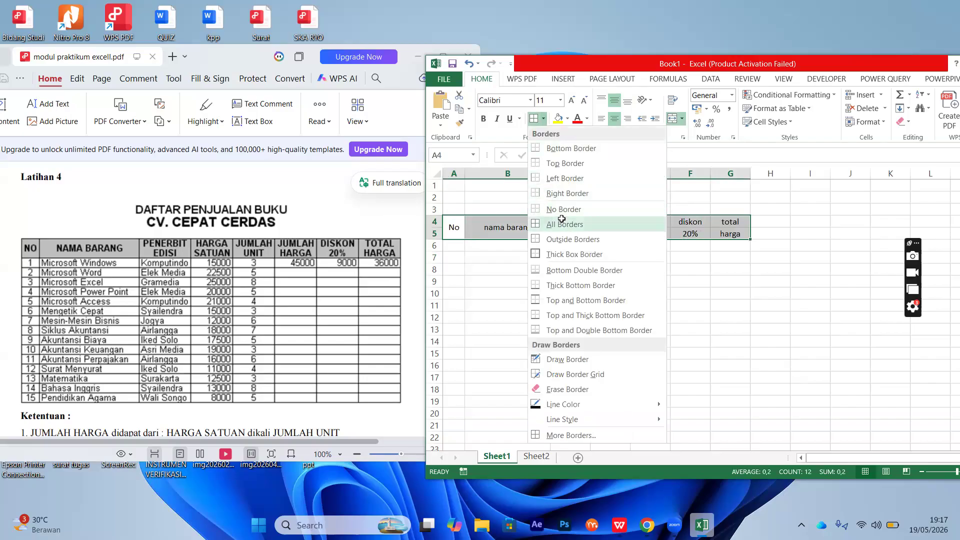
{"action": "left_click", "coordinate": [562, 220]}
{"action": "left_click", "coordinate": [738, 315]}
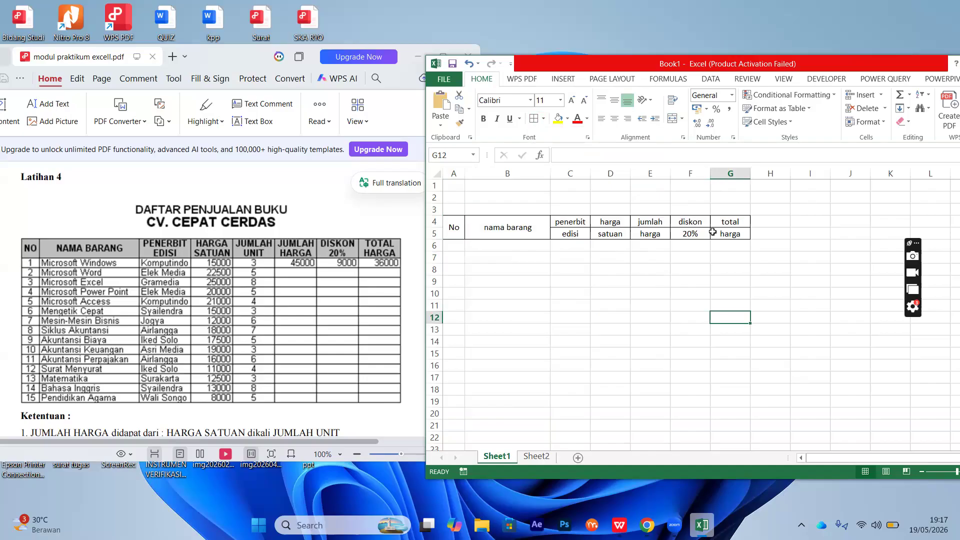
Remove all borders from the table header range A4:G5.
{"action": "left_click_drag", "start_coordinate": [457, 230], "coordinate": [743, 229]}
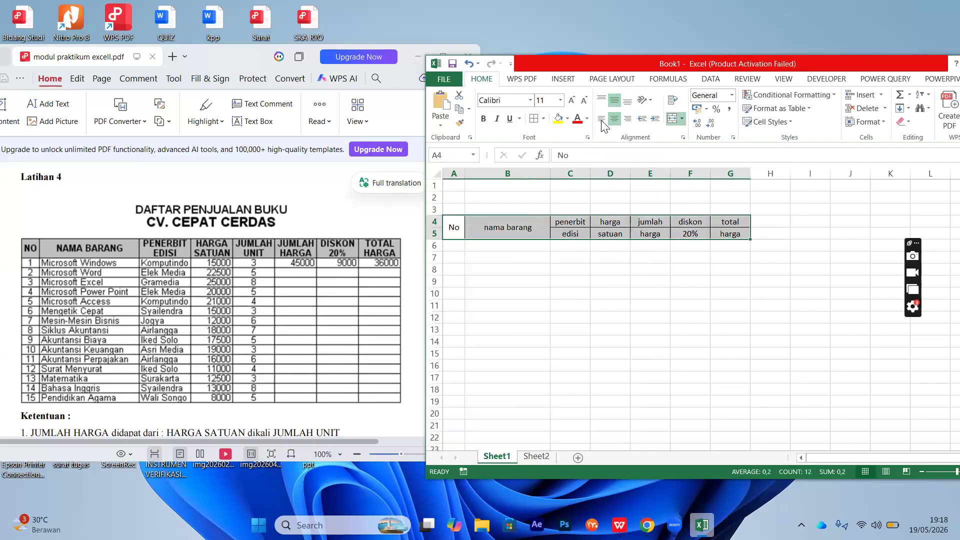
{"action": "left_click", "coordinate": [545, 119]}
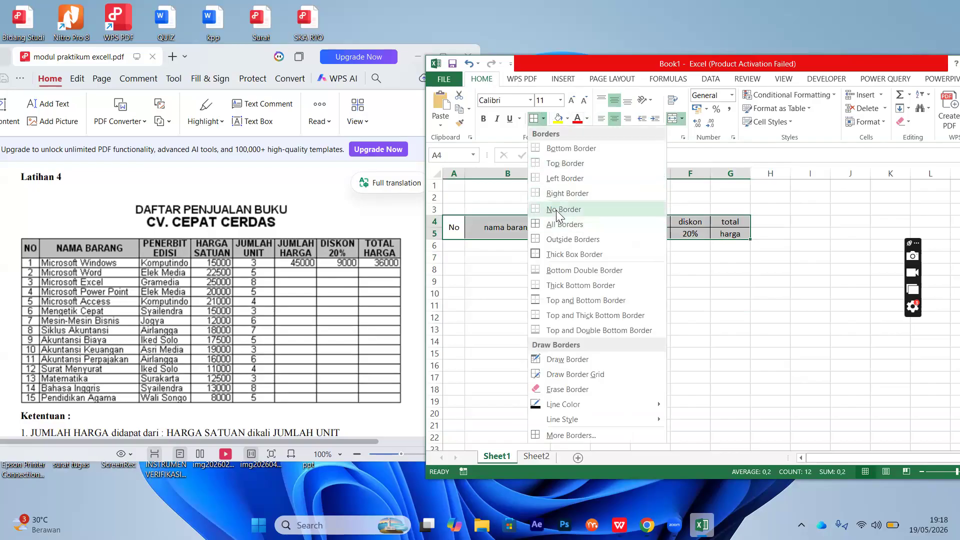
{"action": "left_click", "coordinate": [544, 279]}
Apply All Borders to the merged "No" and "nama barang" header cells in A4:B5.
{"action": "left_click_drag", "start_coordinate": [452, 227], "coordinate": [505, 229]}
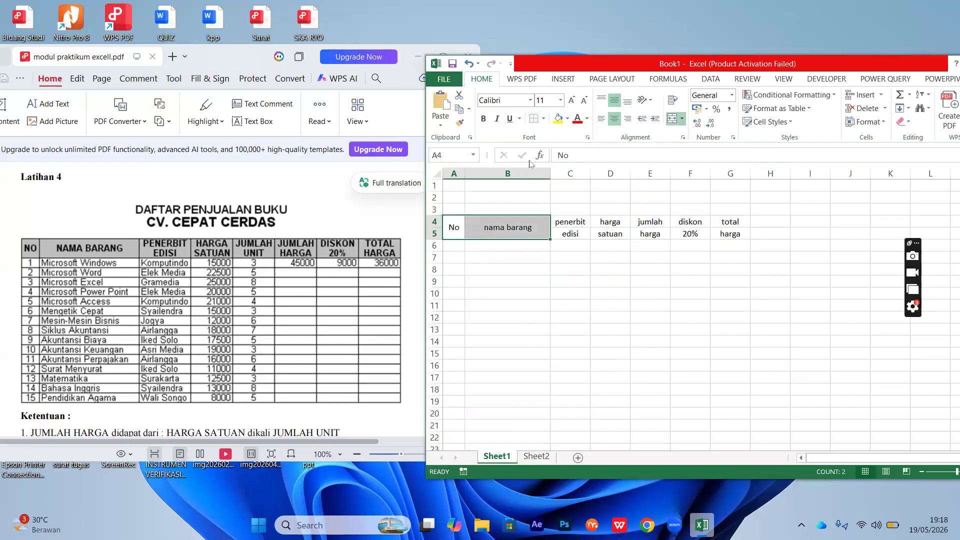
{"action": "left_click", "coordinate": [544, 119]}
{"action": "left_click", "coordinate": [552, 227]}
{"action": "left_click", "coordinate": [610, 294]}
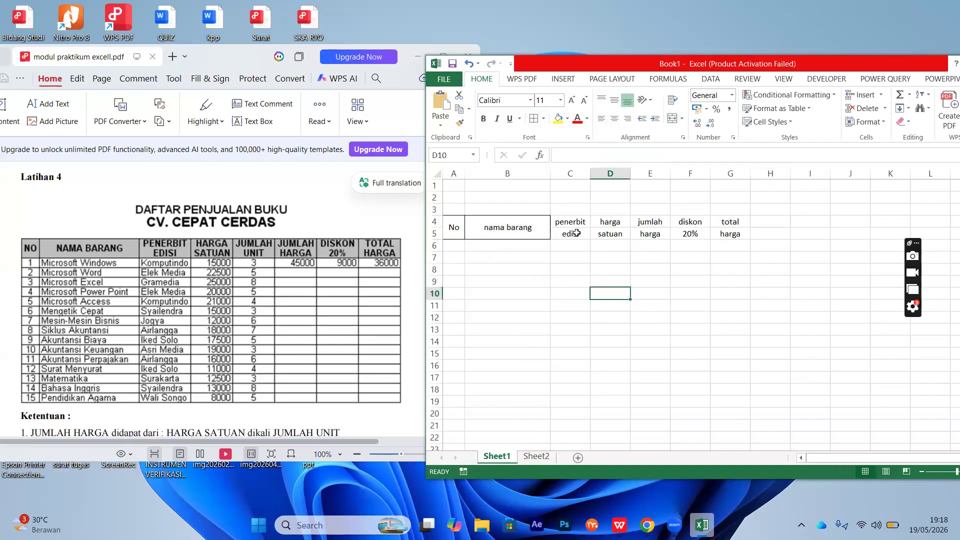
Apply Outside Borders separately to the "penerbit edisi" header cells C4:C5 and the "harga satuan" header cells D4:D5.
{"action": "left_click_drag", "start_coordinate": [580, 222], "coordinate": [580, 235]}
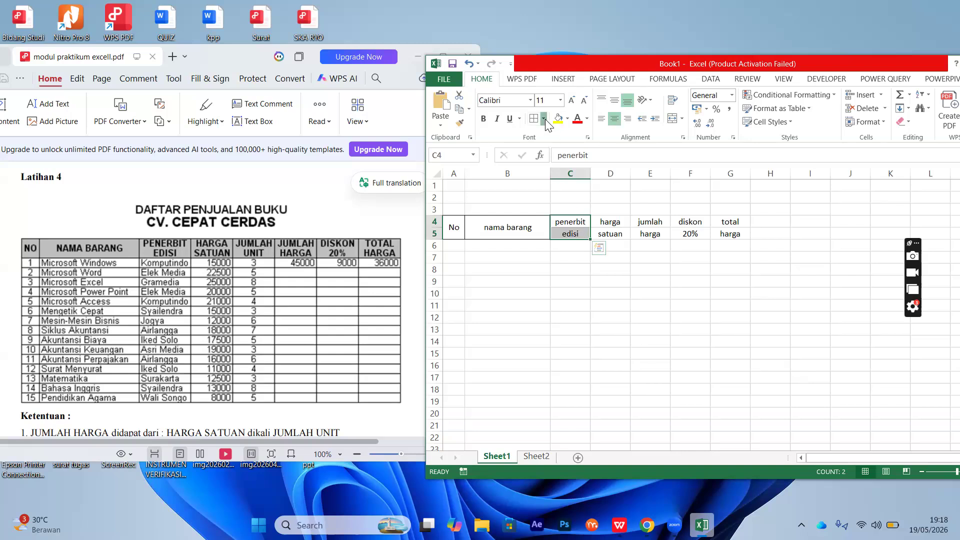
{"action": "left_click", "coordinate": [543, 118]}
{"action": "left_click", "coordinate": [554, 238]}
{"action": "left_click", "coordinate": [619, 295]}
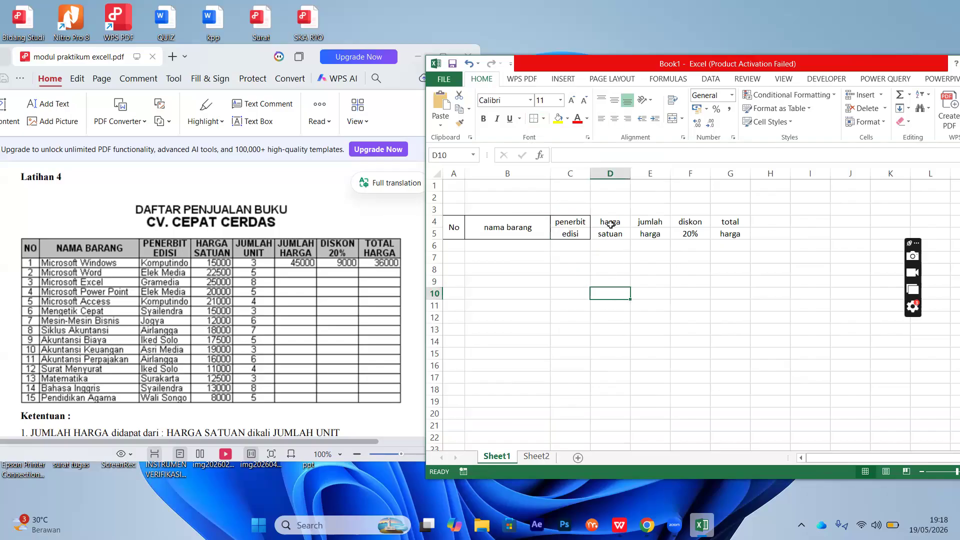
{"action": "left_click_drag", "start_coordinate": [611, 224], "coordinate": [611, 235]}
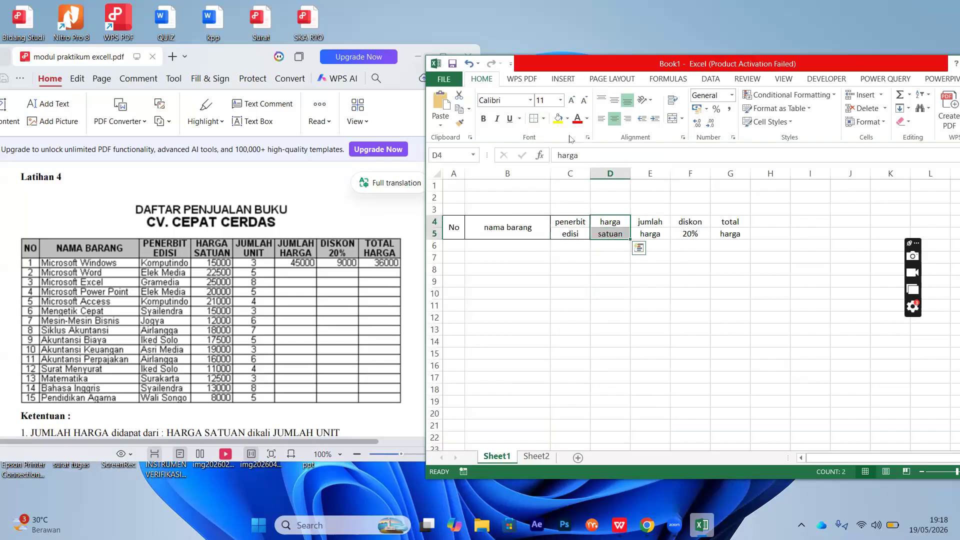
{"action": "left_click", "coordinate": [544, 120]}
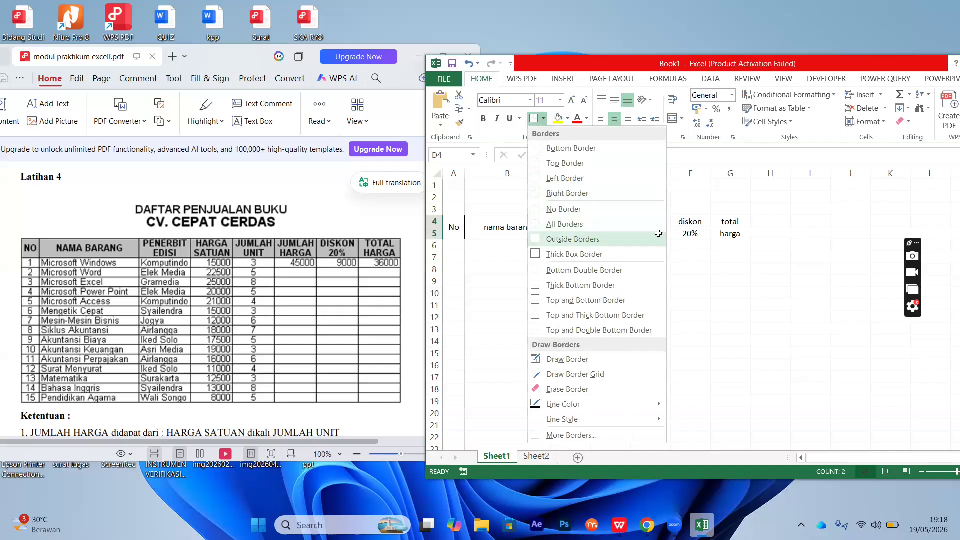
{"action": "left_click", "coordinate": [559, 239]}
Apply Outside Borders separately to the "jumlah harga" header cells E4:E5 and the "diskon 20%" header cells F4:F5.
{"action": "left_click_drag", "start_coordinate": [659, 220], "coordinate": [655, 234]}
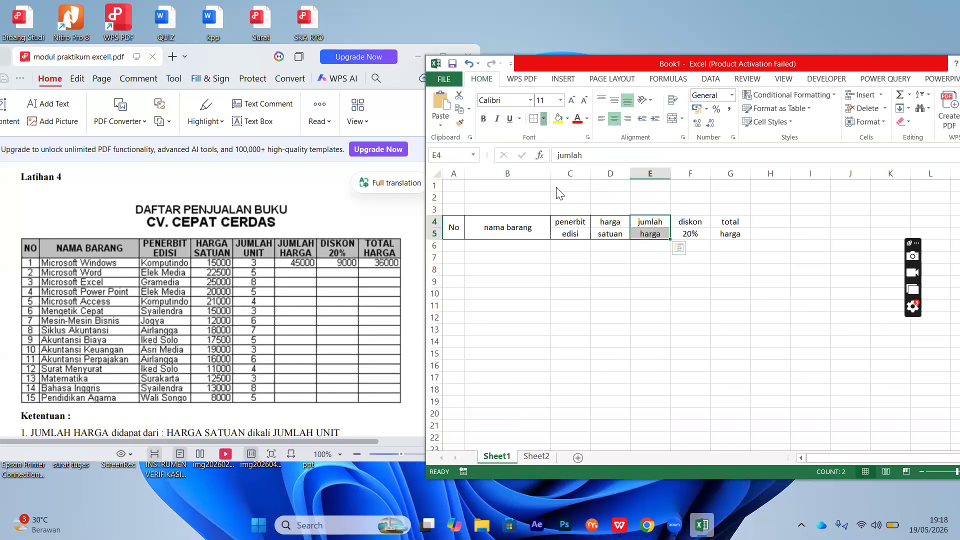
{"action": "left_click", "coordinate": [544, 119]}
{"action": "left_click", "coordinate": [565, 240]}
{"action": "left_click_drag", "start_coordinate": [692, 222], "coordinate": [695, 235]}
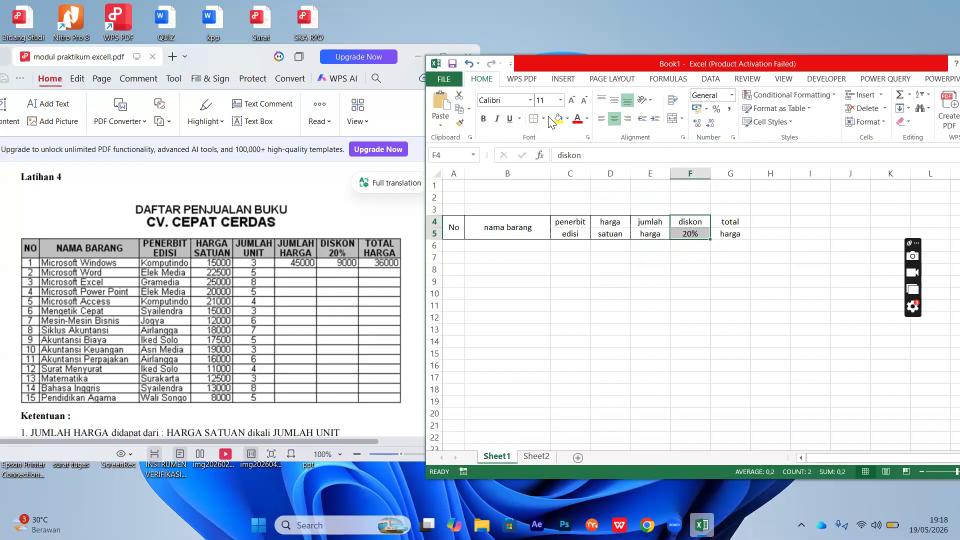
{"action": "left_click", "coordinate": [543, 118]}
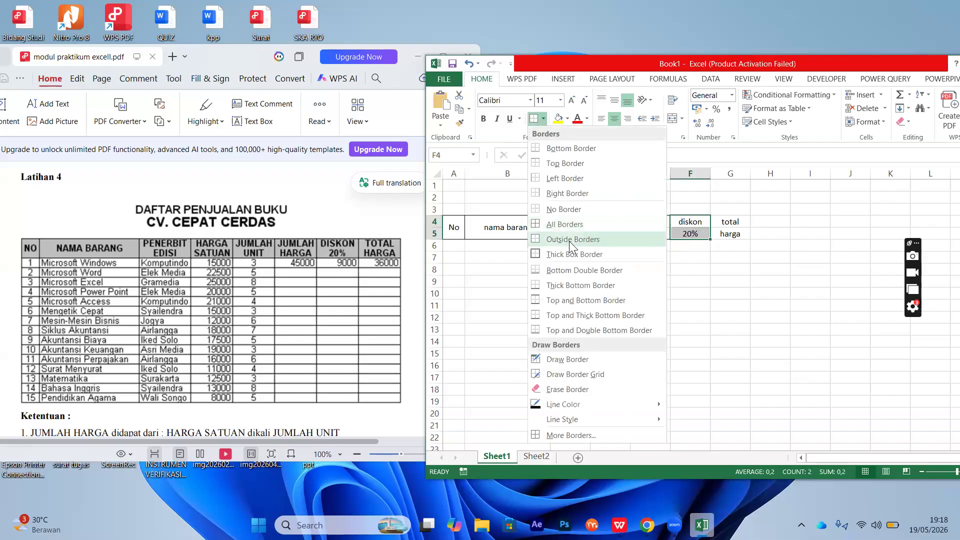
{"action": "left_click", "coordinate": [569, 241]}
{"action": "left_click_drag", "start_coordinate": [730, 222], "coordinate": [745, 233]}
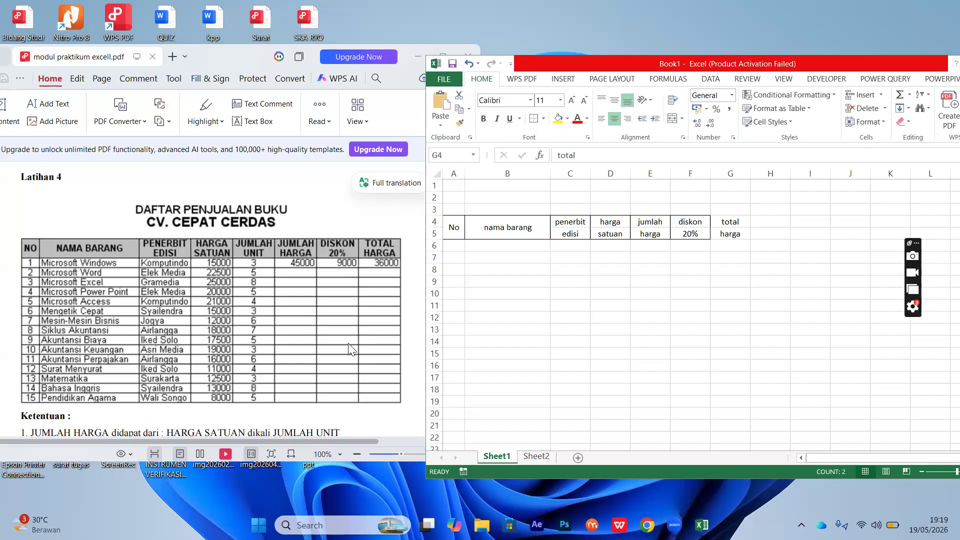
Clear every border from the complete header range A4:G5.
{"action": "left_click", "coordinate": [458, 229]}
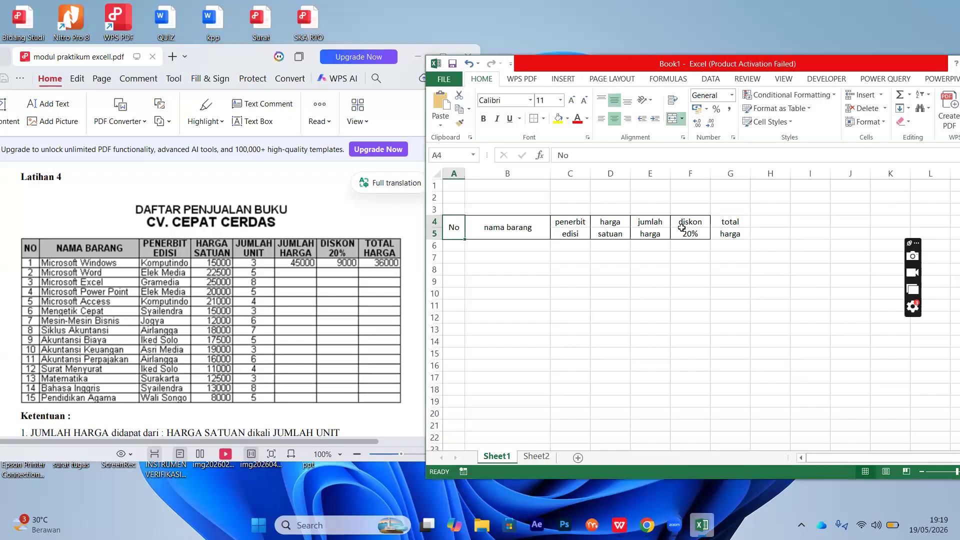
{"action": "left_click_drag", "start_coordinate": [747, 238], "coordinate": [453, 228]}
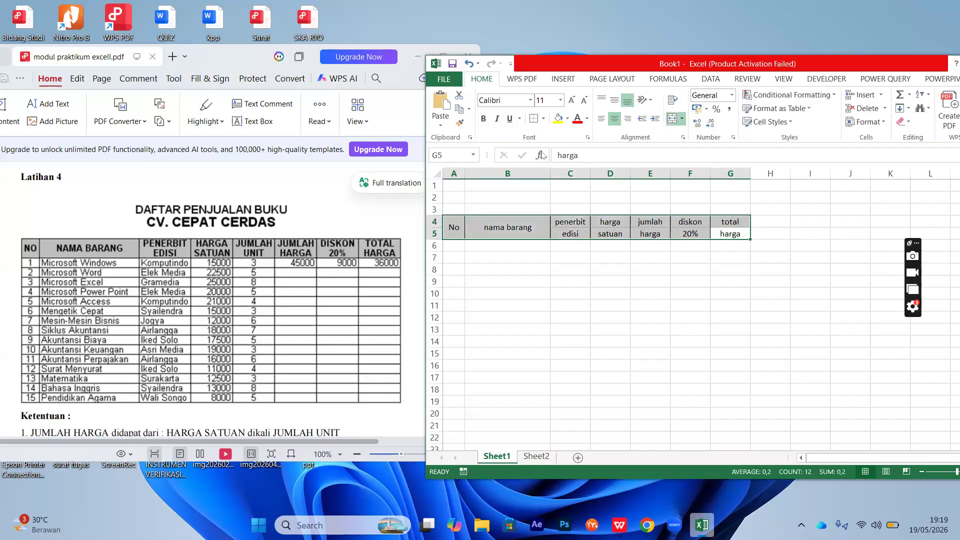
{"action": "left_click", "coordinate": [543, 119]}
{"action": "left_click", "coordinate": [520, 282]}
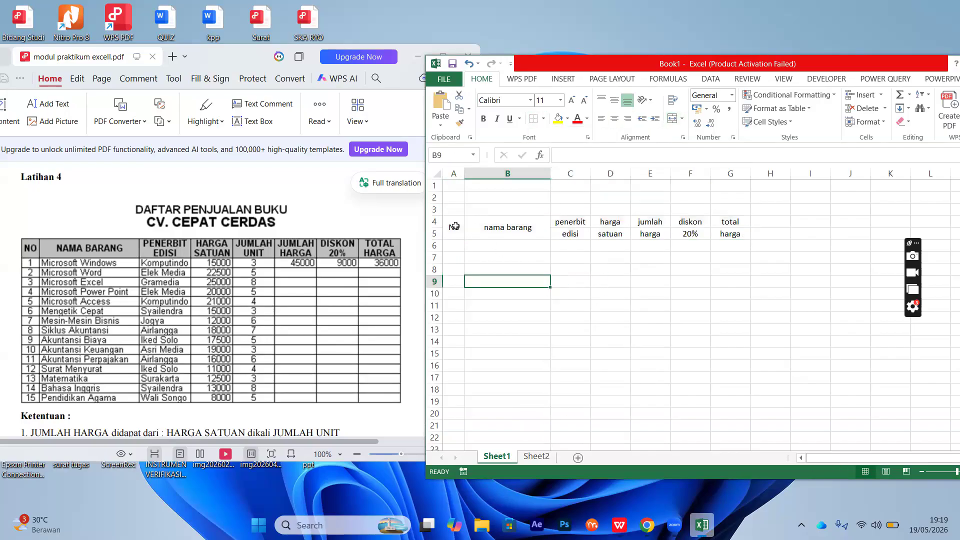
{"action": "left_click_drag", "start_coordinate": [455, 227], "coordinate": [508, 227]}
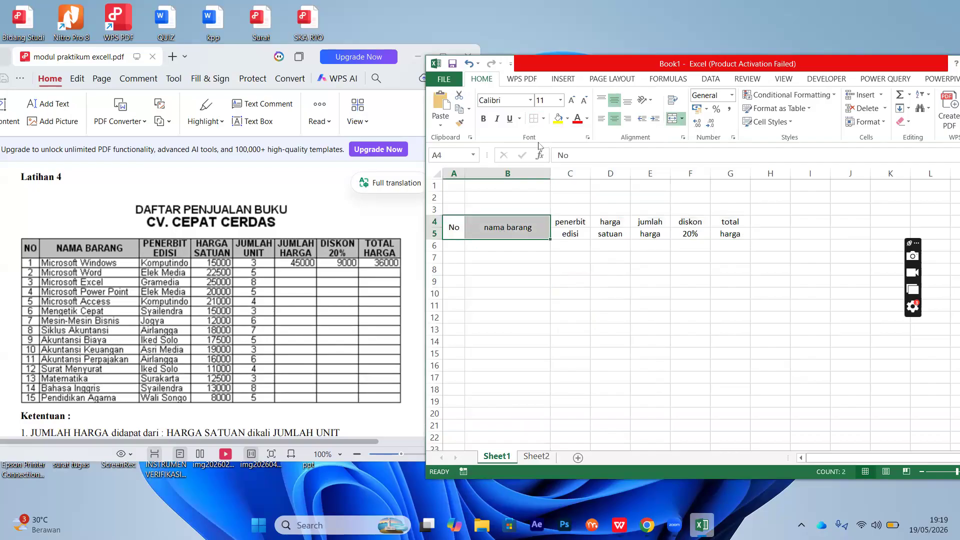
{"action": "left_click", "coordinate": [543, 119]}
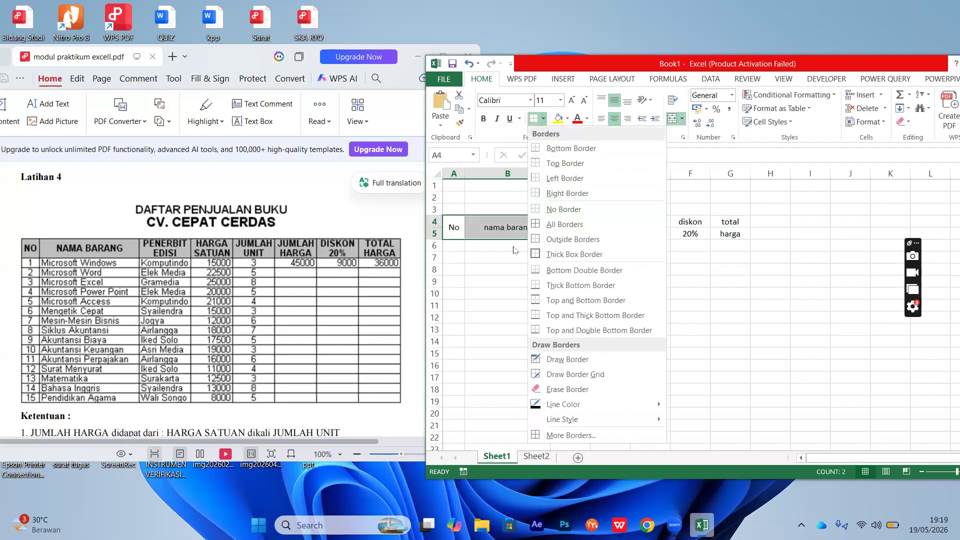
{"action": "left_click", "coordinate": [469, 241]}
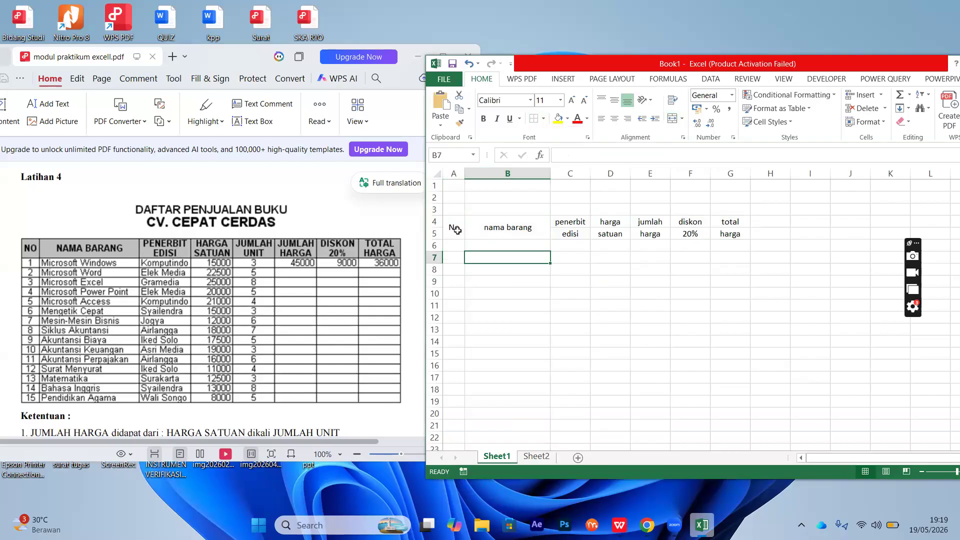
Apply Outside Borders to the merged "No" header cell in A4:A5 and the merged "nama barang" header cell in B4:B5.
{"action": "left_click", "coordinate": [457, 230]}
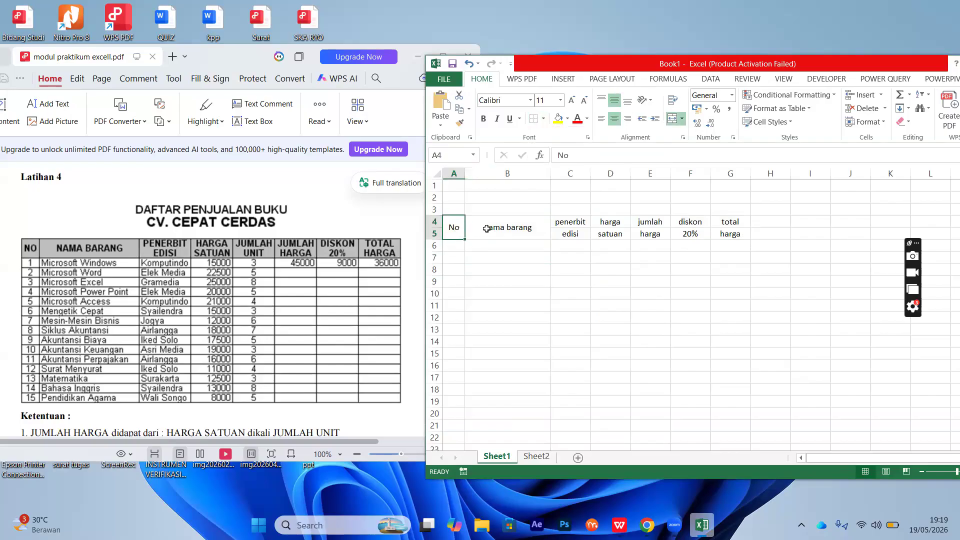
{"action": "left_click", "coordinate": [544, 118]}
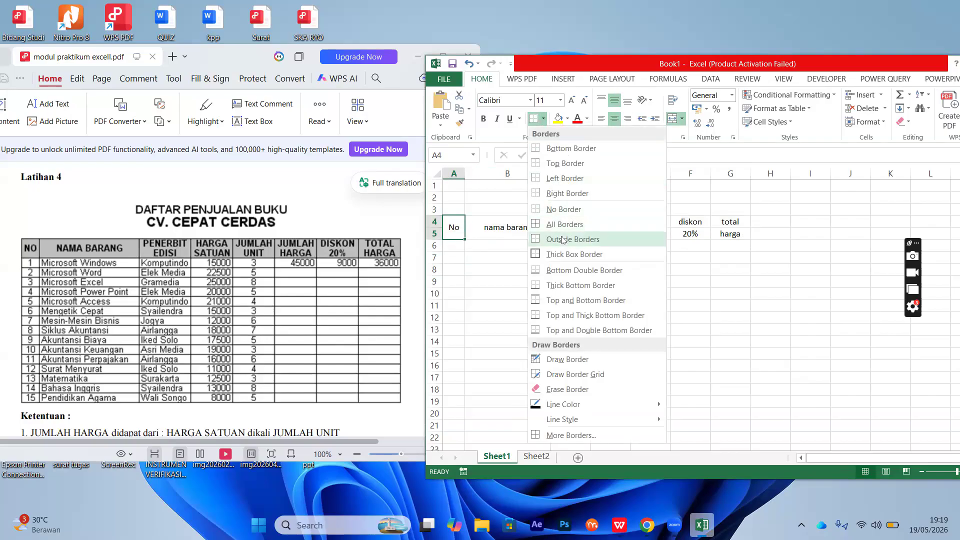
{"action": "left_click", "coordinate": [562, 240]}
{"action": "left_click", "coordinate": [506, 229]}
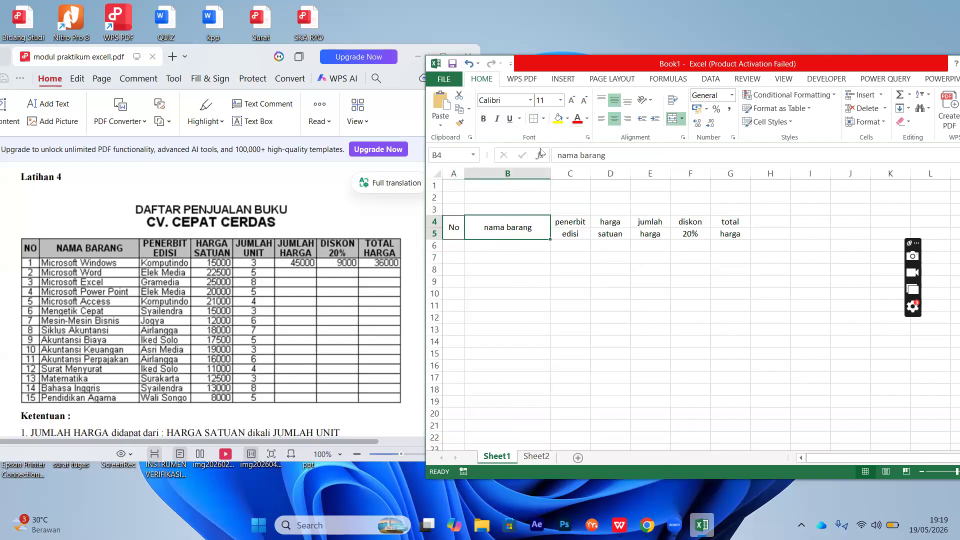
{"action": "left_click", "coordinate": [544, 119]}
{"action": "left_click", "coordinate": [571, 234]}
{"action": "left_click", "coordinate": [573, 271]}
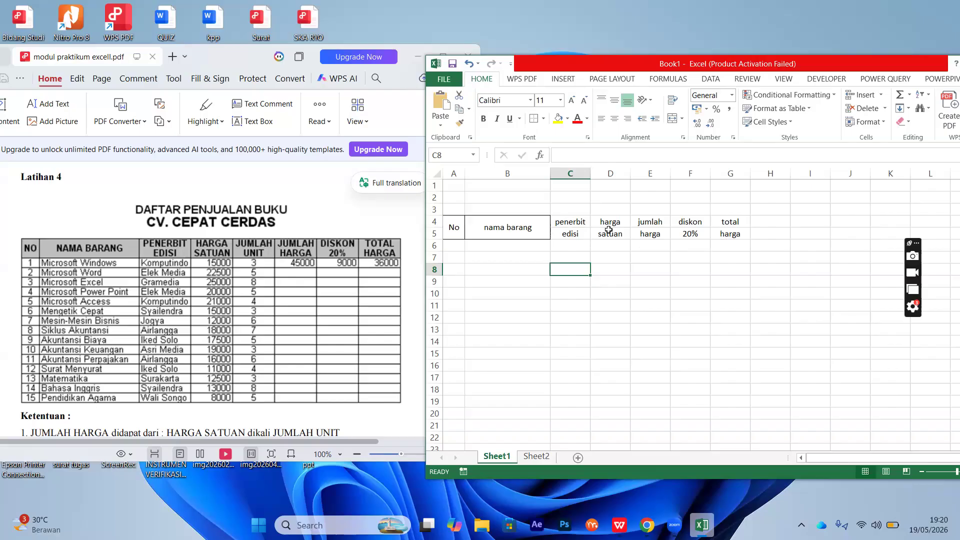
Apply Outside Borders to the "penerbit edisi" header cells C4:C5 as one block.
{"action": "mouse_move", "coordinate": [572, 224]}
{"action": "left_mouse_down"}
{"action": "mouse_move", "coordinate": [579, 239]}
{"action": "mouse_move", "coordinate": [575, 221]}
{"action": "mouse_move", "coordinate": [574, 231]}
{"action": "left_mouse_up"}
{"action": "left_click", "coordinate": [572, 246]}
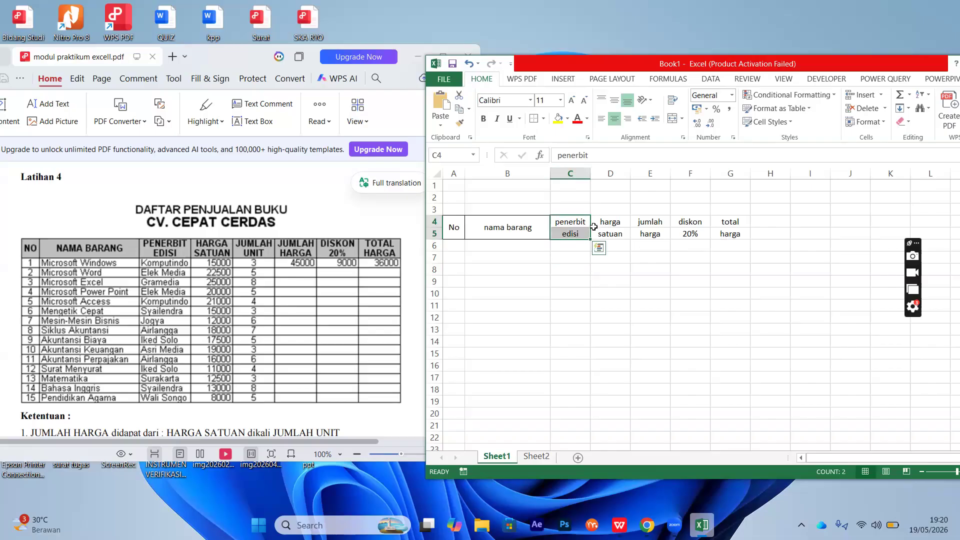
{"action": "left_click", "coordinate": [545, 118]}
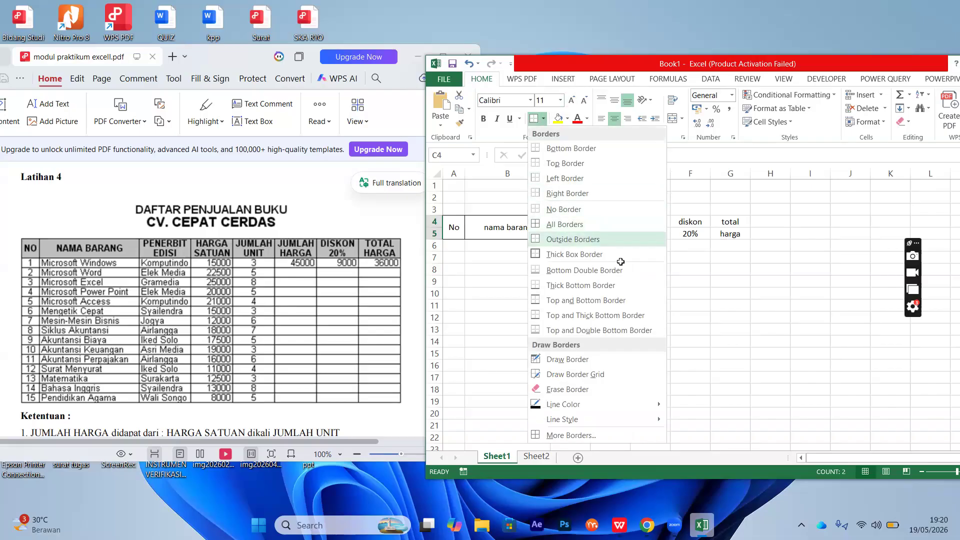
{"action": "left_click", "coordinate": [562, 238]}
Try All Borders on the "harga satuan" header cells D4:D5 and set them back to No Border.
{"action": "left_click_drag", "start_coordinate": [611, 220], "coordinate": [610, 235]}
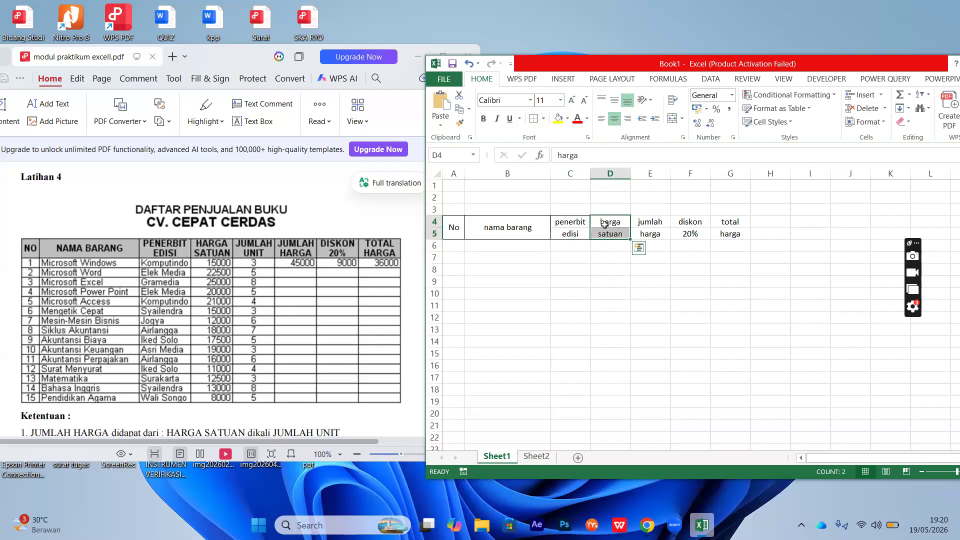
{"action": "left_click", "coordinate": [544, 119]}
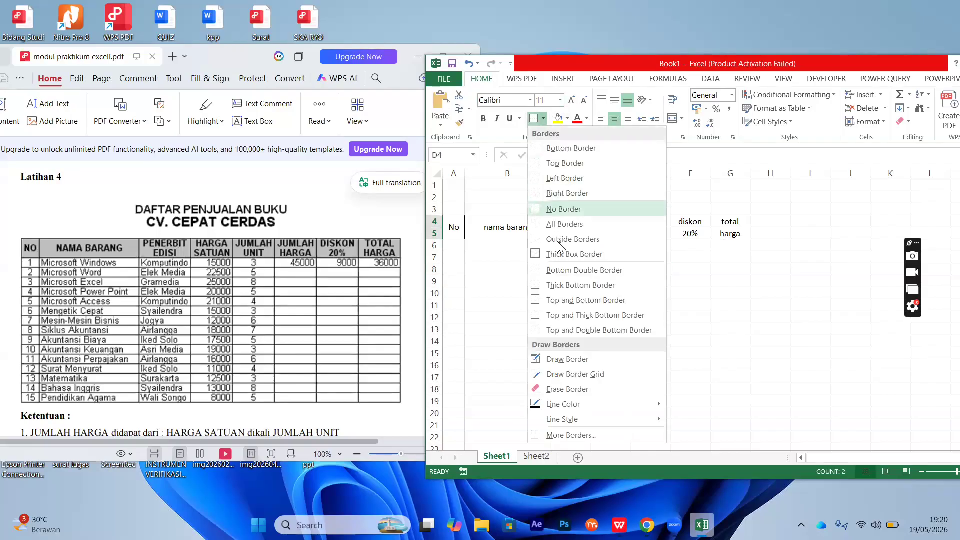
{"action": "left_click", "coordinate": [581, 303]}
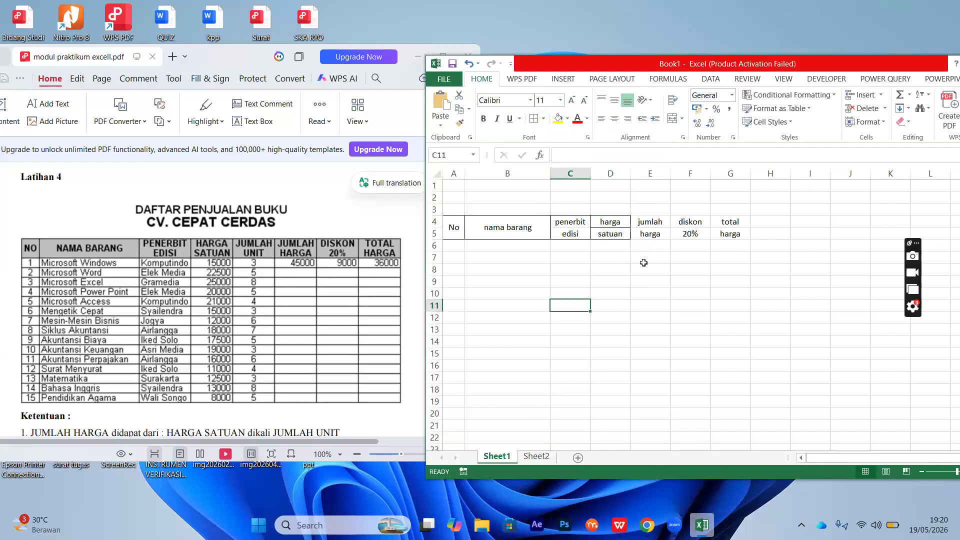
{"action": "left_click", "coordinate": [619, 223]}
{"action": "left_click_drag", "start_coordinate": [622, 234], "coordinate": [623, 234]}
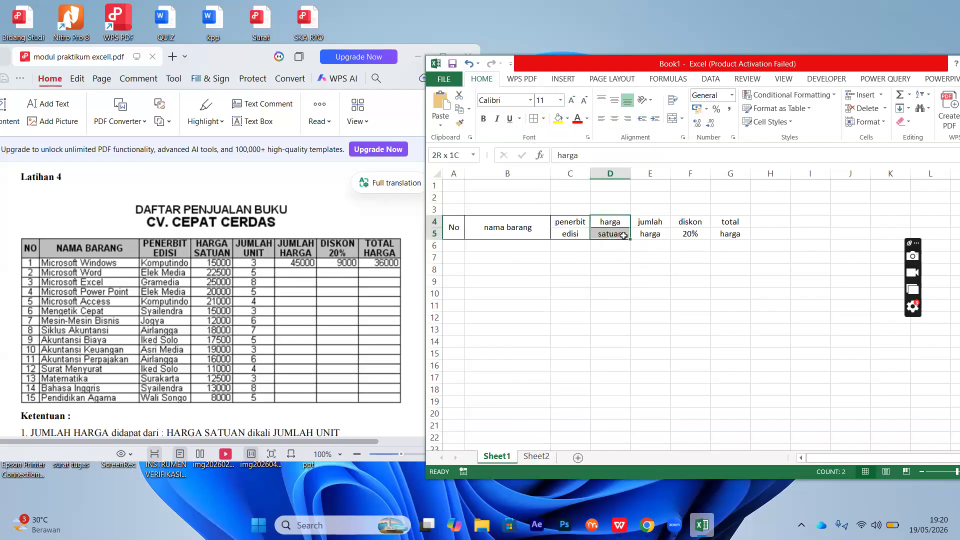
{"action": "left_click", "coordinate": [545, 119]}
{"action": "left_click", "coordinate": [610, 210]}
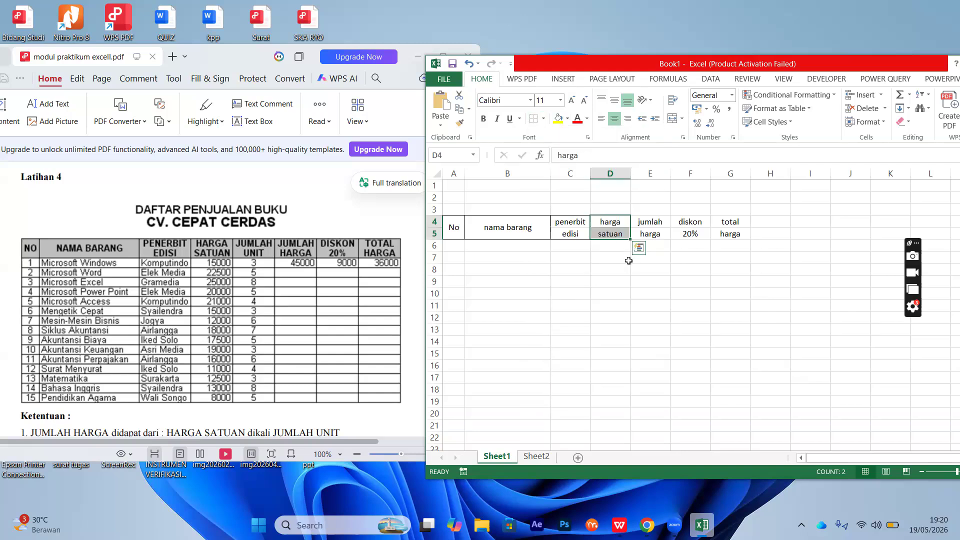
{"action": "left_click", "coordinate": [628, 259]}
Apply Outside Borders to the "harga satuan" header cells D4:D5.
{"action": "left_click_drag", "start_coordinate": [612, 221], "coordinate": [612, 232]}
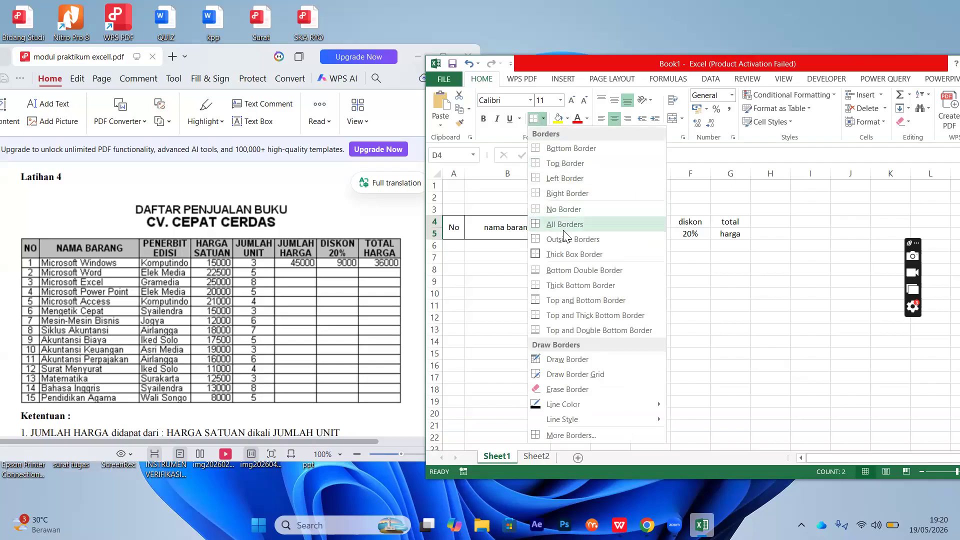
{"action": "left_click", "coordinate": [564, 235]}
{"action": "left_click", "coordinate": [615, 277]}
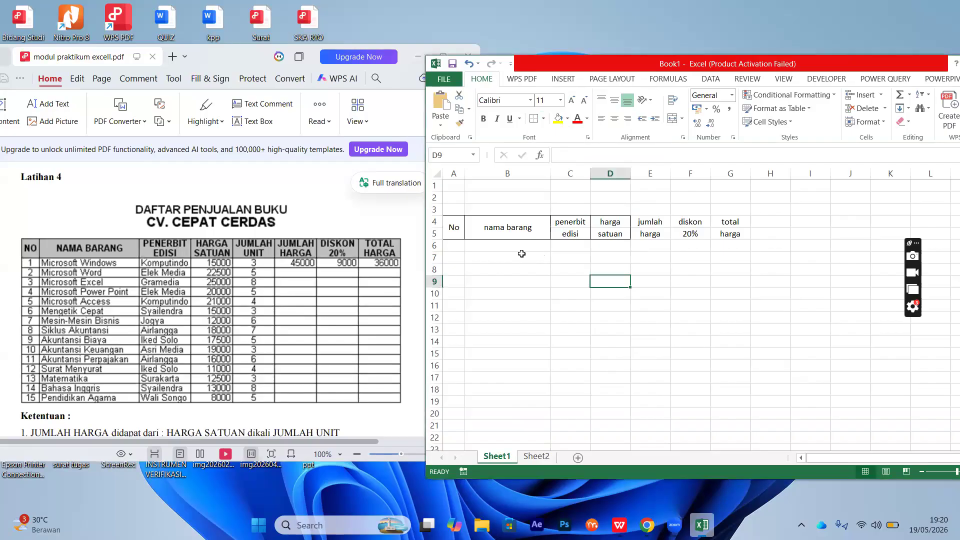
{"action": "left_click", "coordinate": [467, 246]}
{"action": "left_click", "coordinate": [453, 247]}
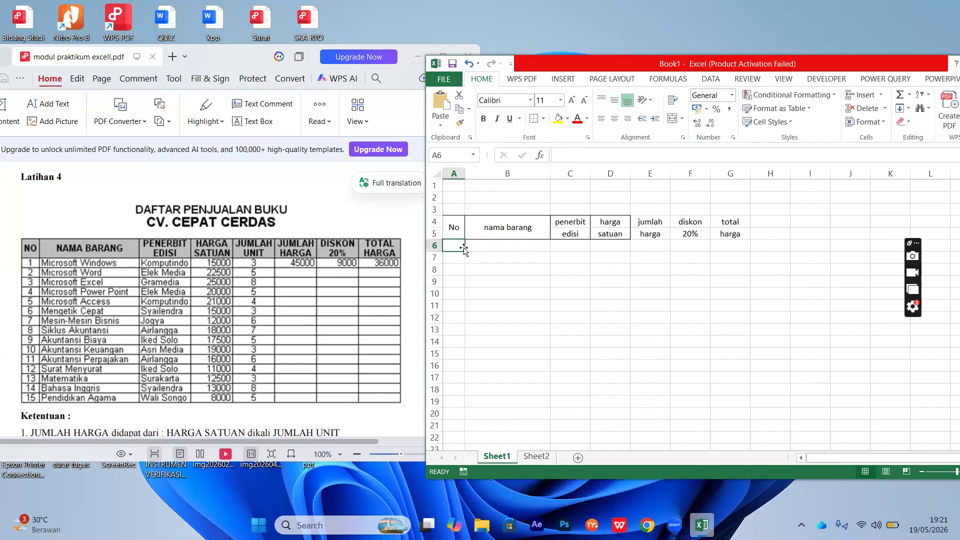
{"action": "left_click_drag", "start_coordinate": [460, 246], "coordinate": [726, 342]}
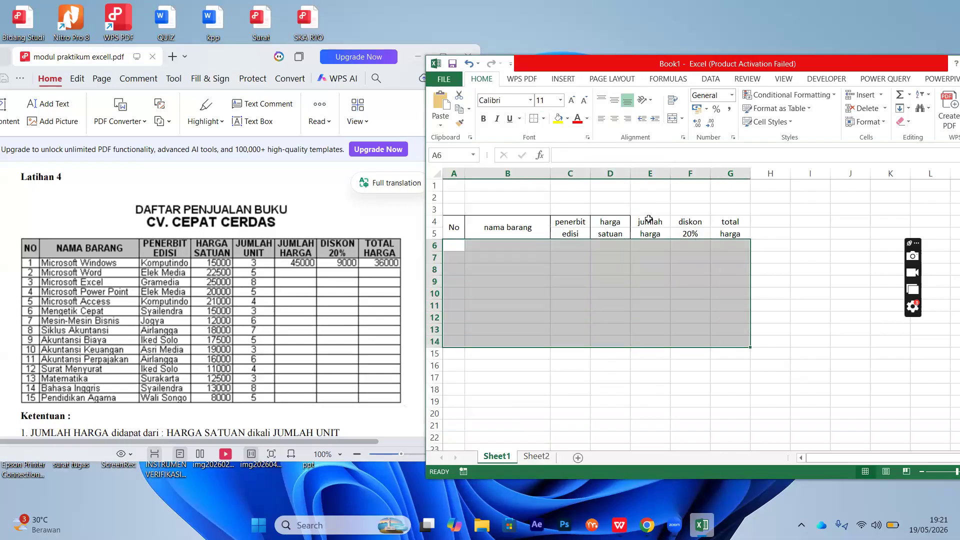
{"action": "left_click", "coordinate": [544, 120]}
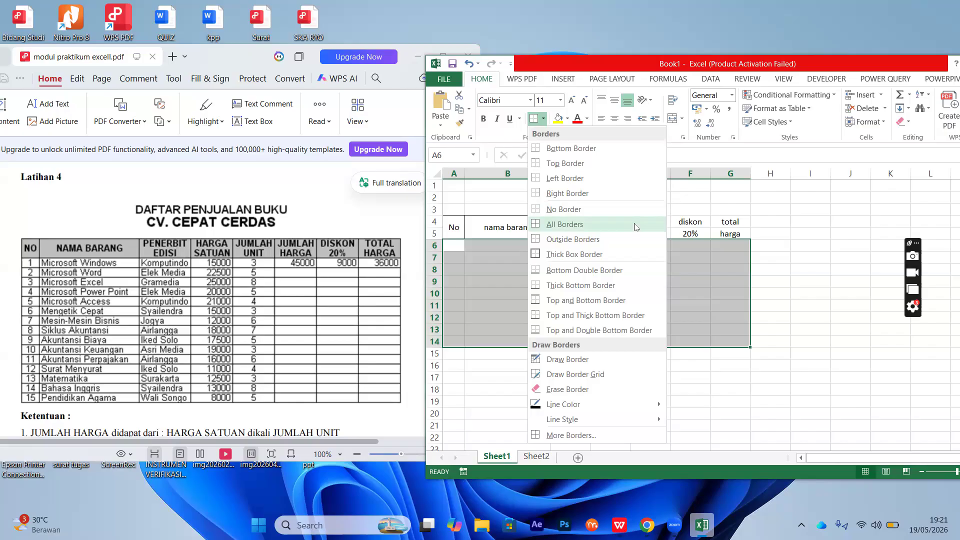
{"action": "key", "text": "Escape"}
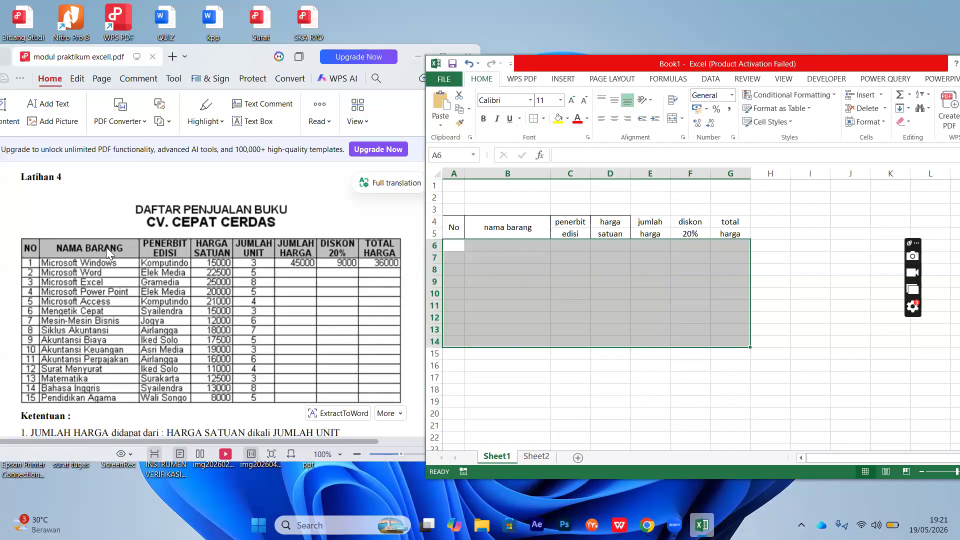
{"action": "left_click", "coordinate": [455, 188]}
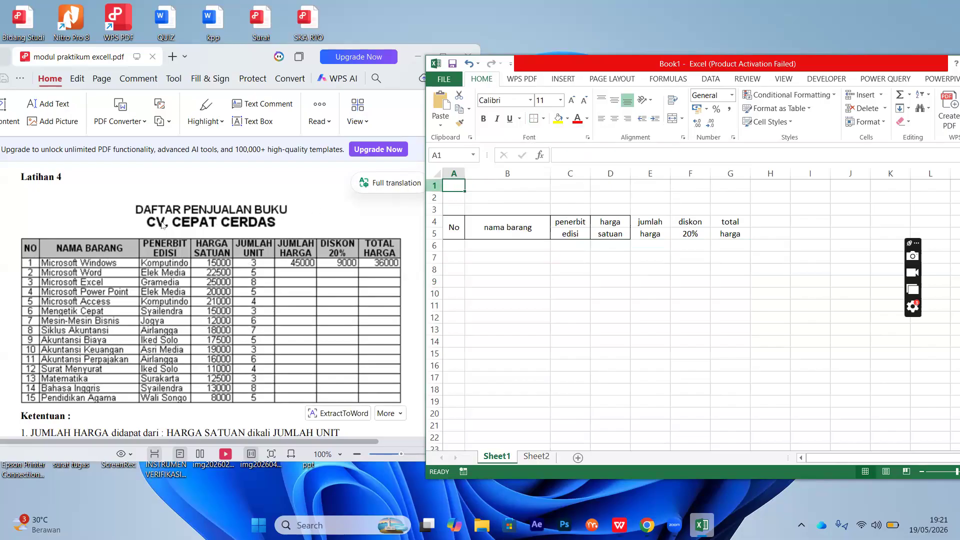
{"action": "left_click", "coordinate": [450, 226]}
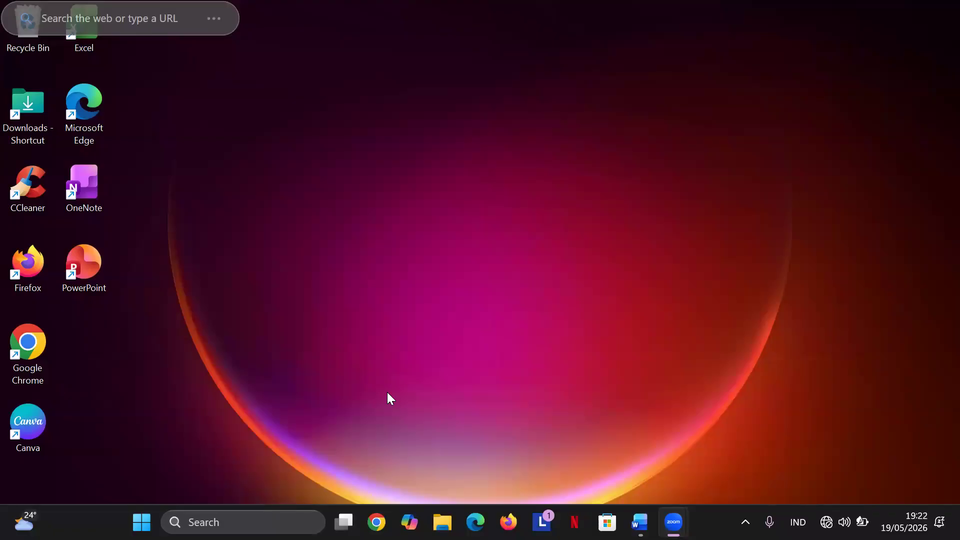
Open Excel and create a new blank workbook.
{"action": "key", "text": "super+s"}
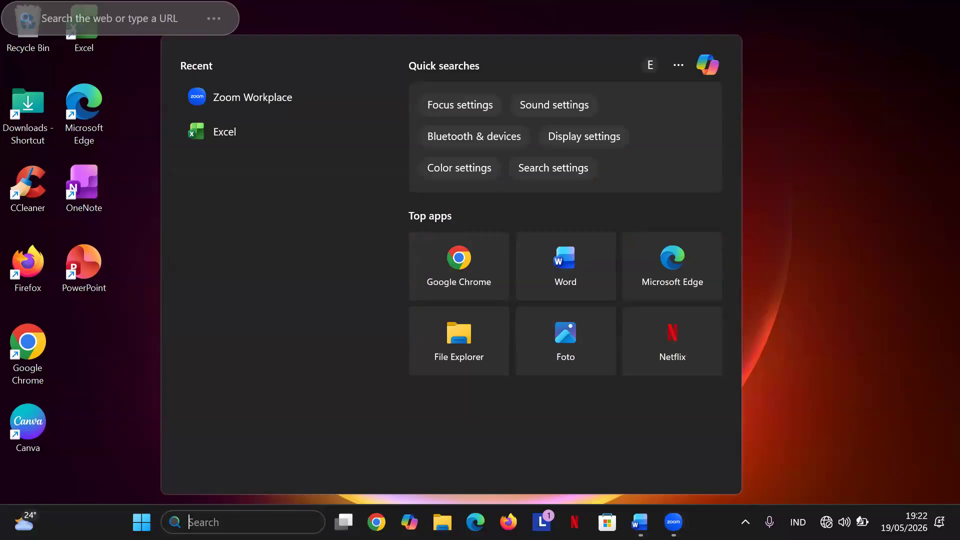
{"action": "left_click", "coordinate": [277, 128]}
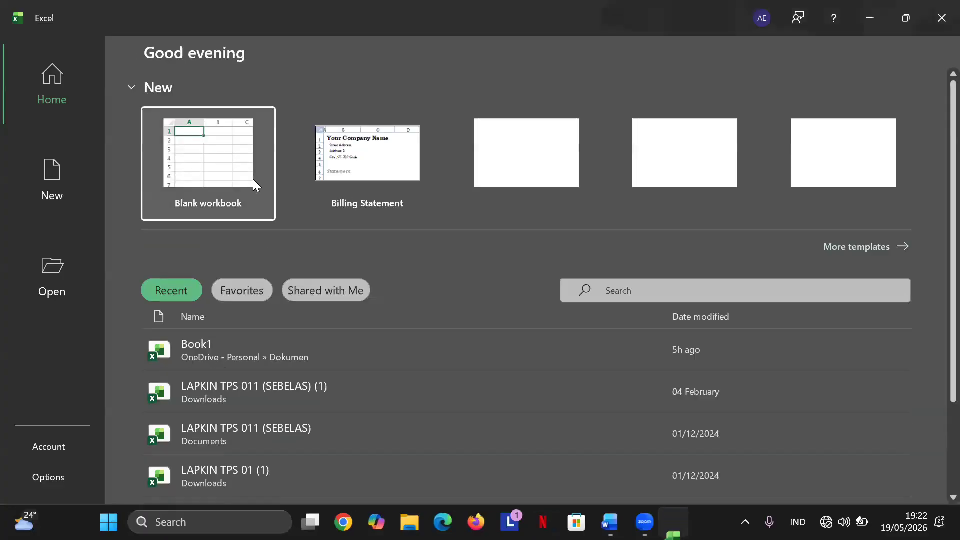
{"action": "left_click", "coordinate": [222, 169]}
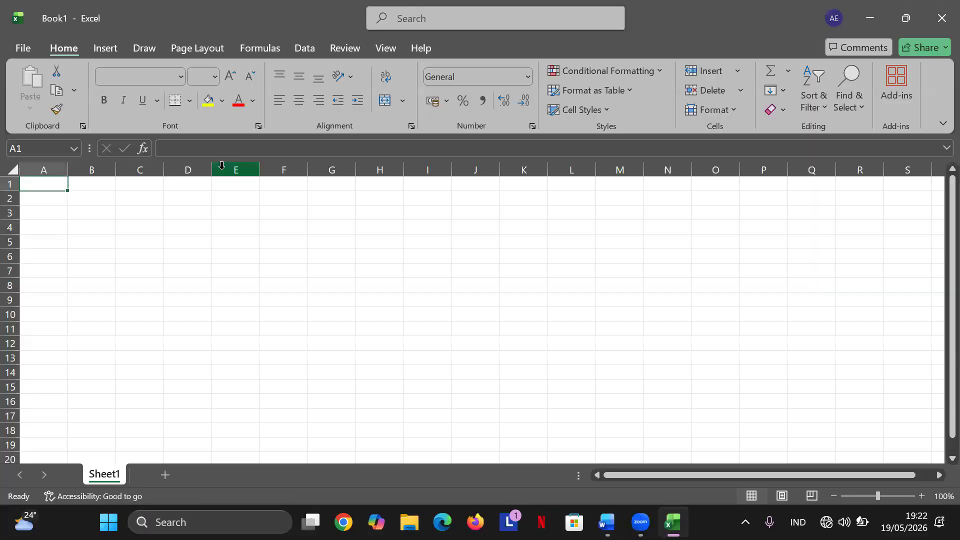
Enter the header "No" in cell A4.
{"action": "key", "text": "Down"}
{"action": "key", "text": "Down"}
{"action": "key", "text": "Down"}
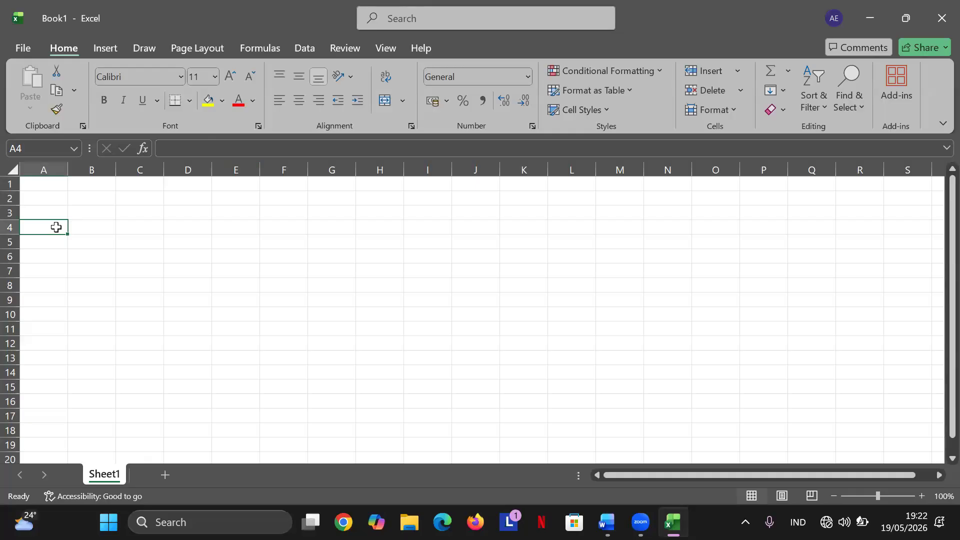
{"action": "type", "text": "No"}
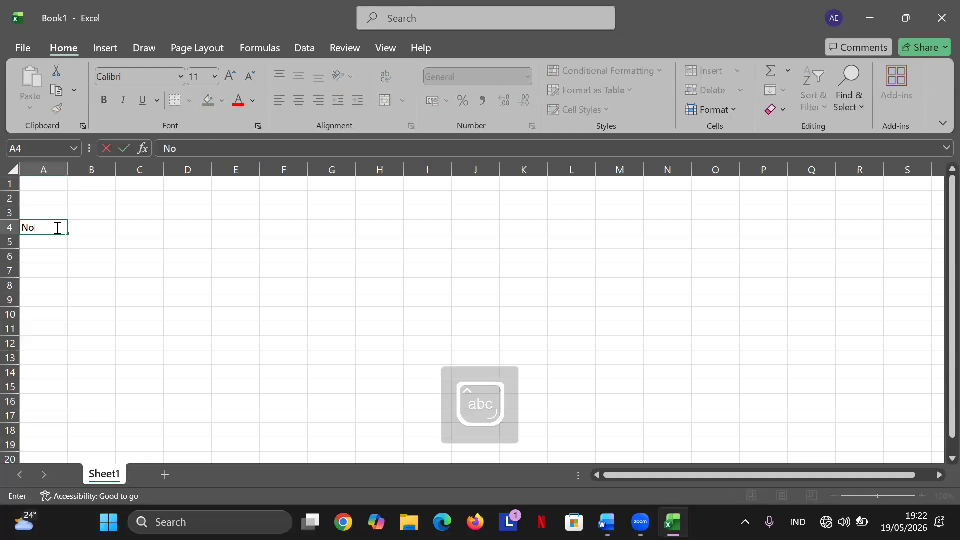
{"action": "key", "text": "Return"}
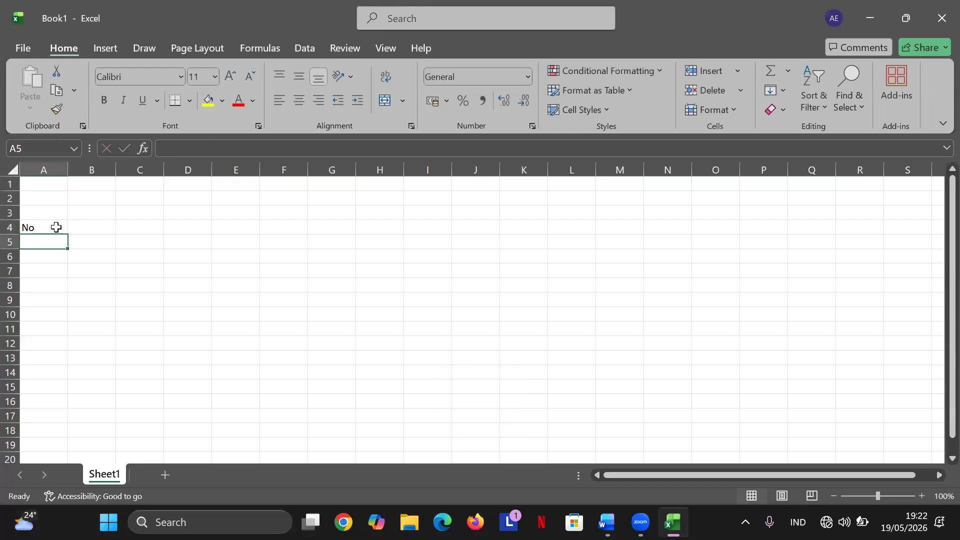
Enter the header "Nama barang" in cell B4.
{"action": "left_click", "coordinate": [88, 230]}
{"action": "type", "text": "n"}
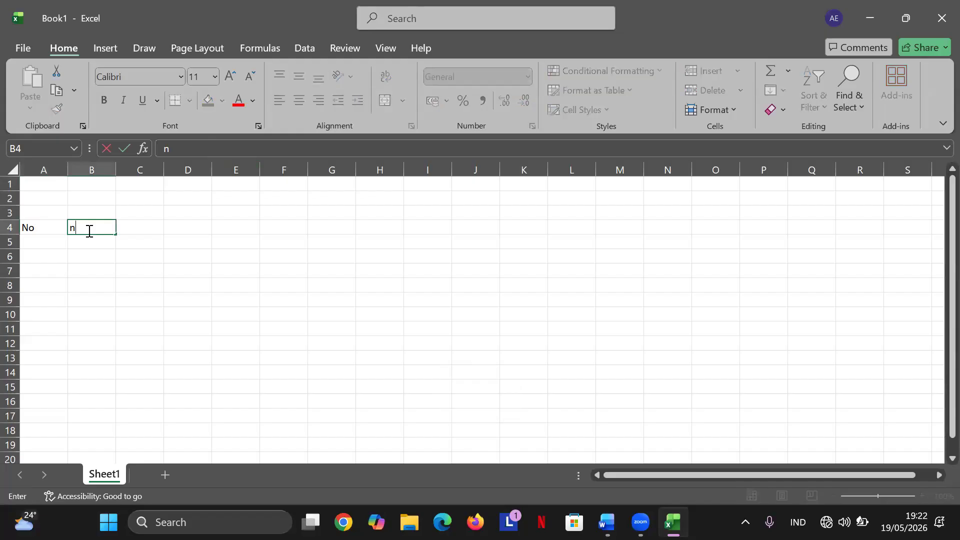
{"action": "key", "text": "BackSpace"}
{"action": "key", "text": "Caps_Lock"}
{"action": "type", "text": "N"}
{"action": "key", "text": "Caps_Lock"}
{"action": "type", "text": "ama barang"}
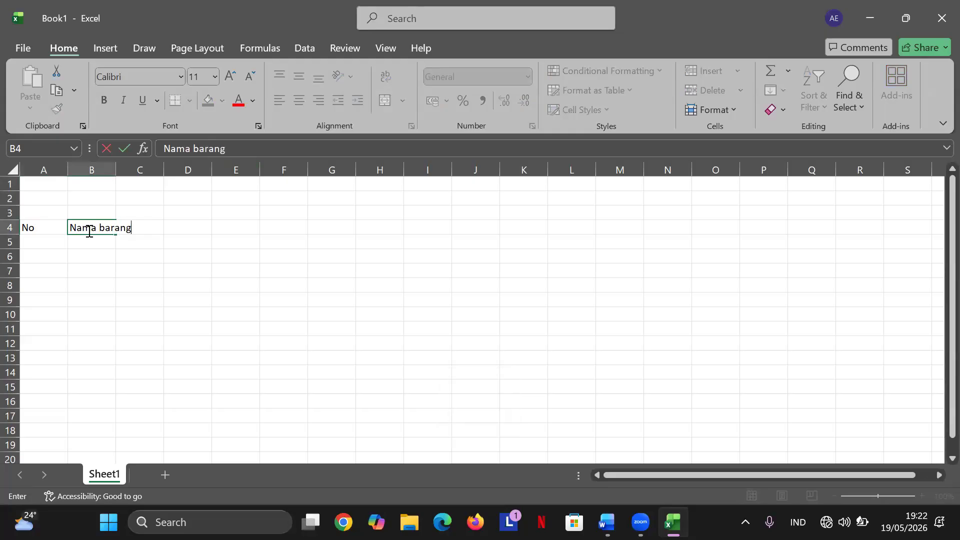
{"action": "key", "text": "Return"}
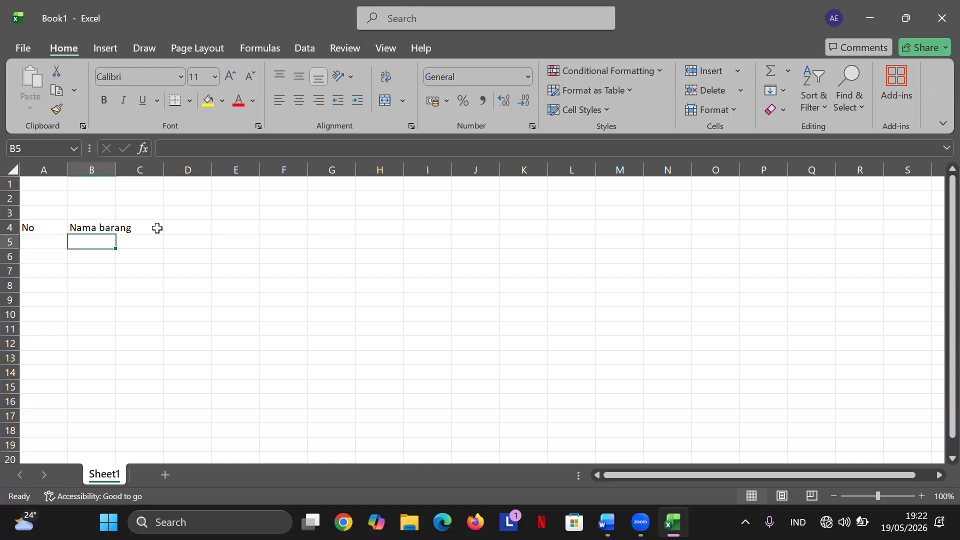
Narrow column A to fit "No" and widen column B so "Nama barang" fits inside it.
{"action": "left_click_drag", "start_coordinate": [68, 176], "coordinate": [40, 169]}
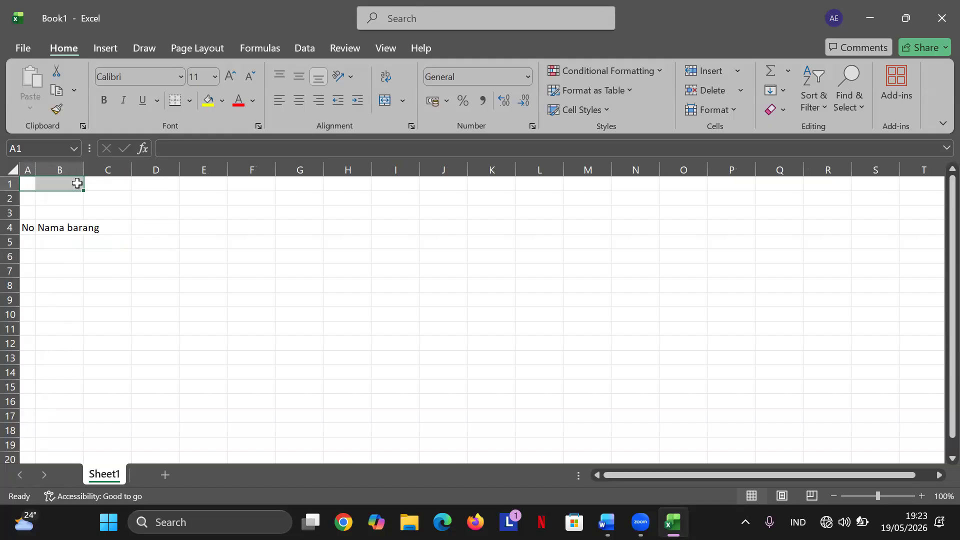
{"action": "left_click", "coordinate": [124, 227]}
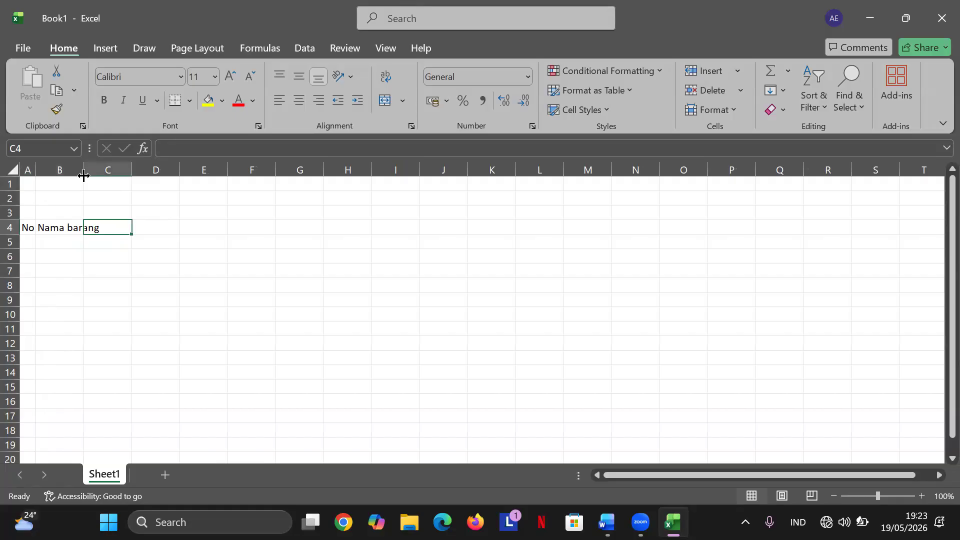
{"action": "left_click_drag", "start_coordinate": [83, 171], "coordinate": [107, 171]}
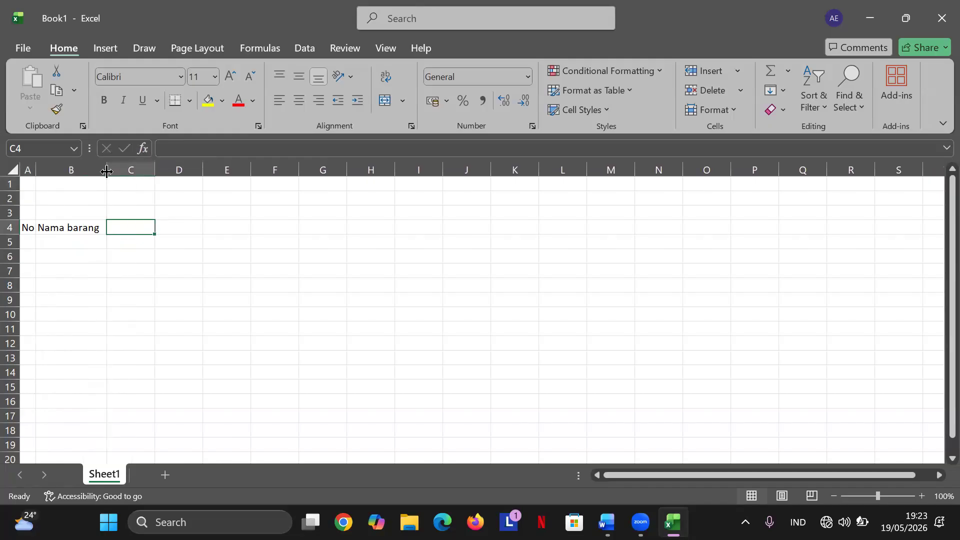
{"action": "key", "text": "Return"}
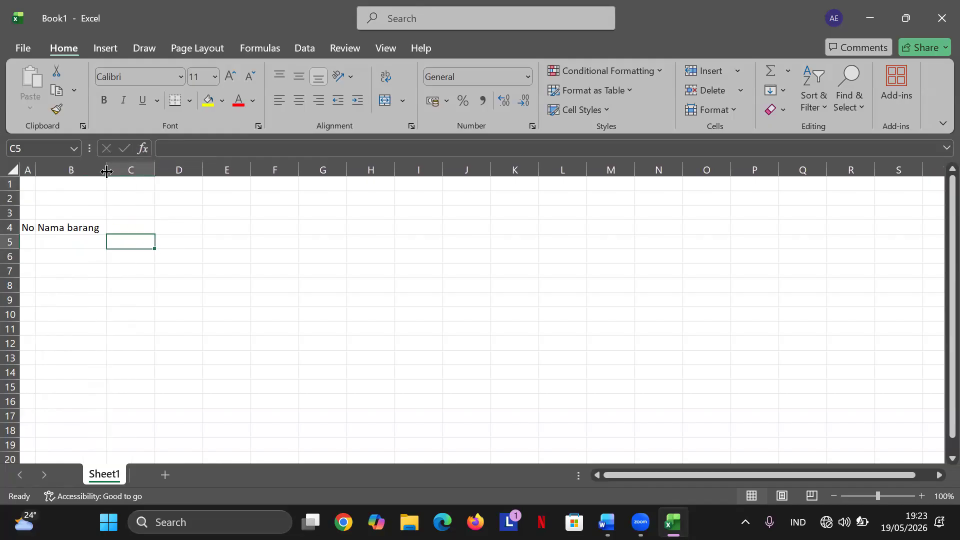
Enter the two-row header "Penerbit" in C4 and "edisi" in C5.
{"action": "left_click", "coordinate": [135, 229]}
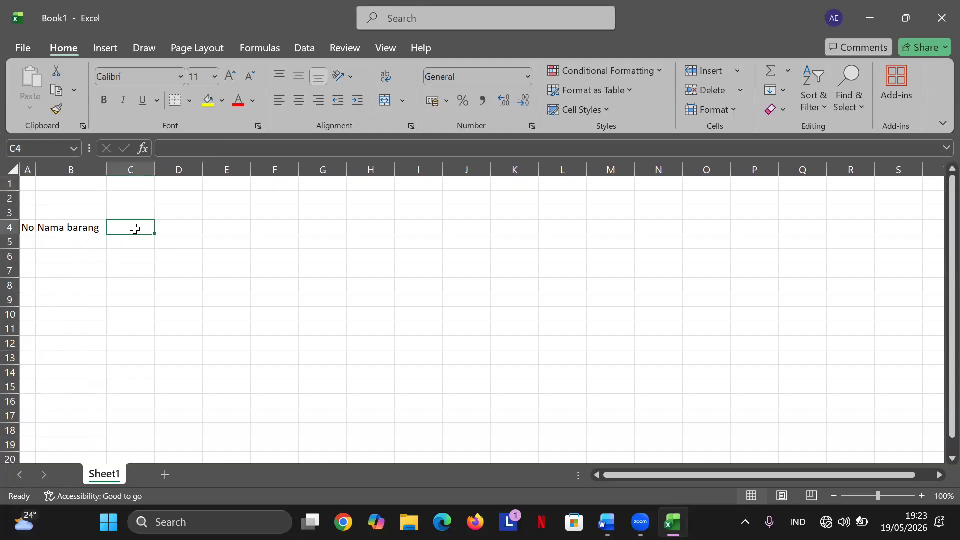
{"action": "type", "text": "pene"}
{"action": "key", "text": "BackSpace"}
{"action": "key", "text": "BackSpace"}
{"action": "key", "text": "BackSpace"}
{"action": "key", "text": "BackSpace"}
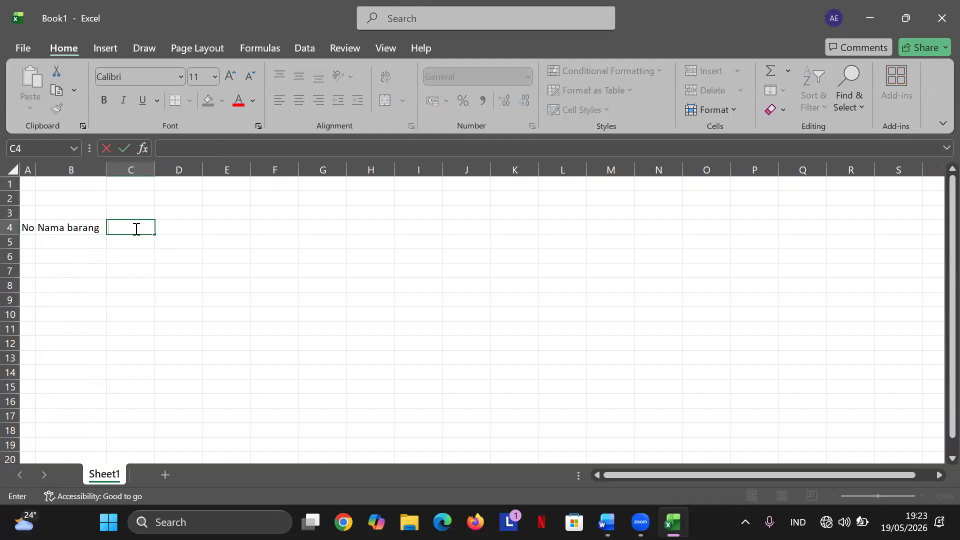
{"action": "type", "text": "O"}
{"action": "key", "text": "BackSpace"}
{"action": "type", "text": "O"}
{"action": "key", "text": "BackSpace"}
{"action": "type", "text": "Penerbit"}
{"action": "key", "text": "Return"}
{"action": "type", "text": "edisi"}
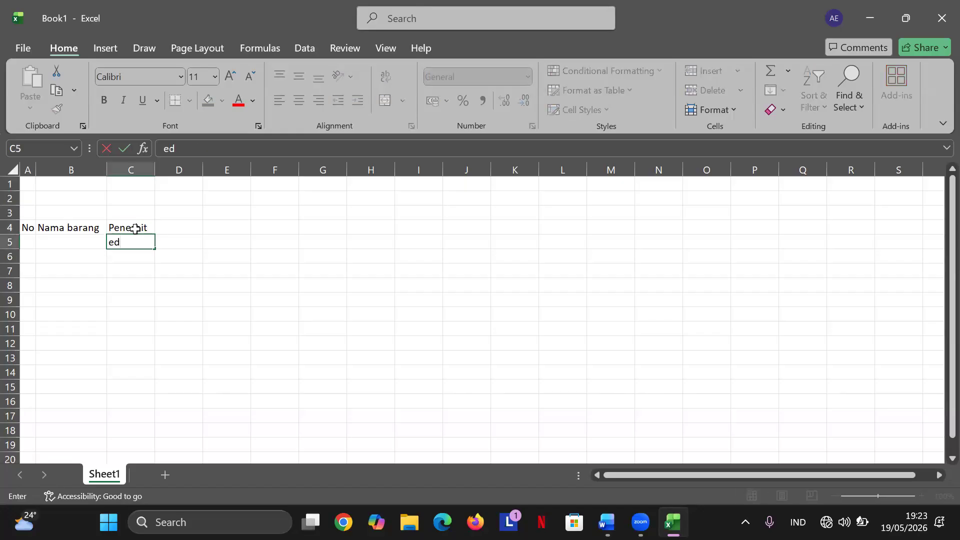
{"action": "key", "text": "Return"}
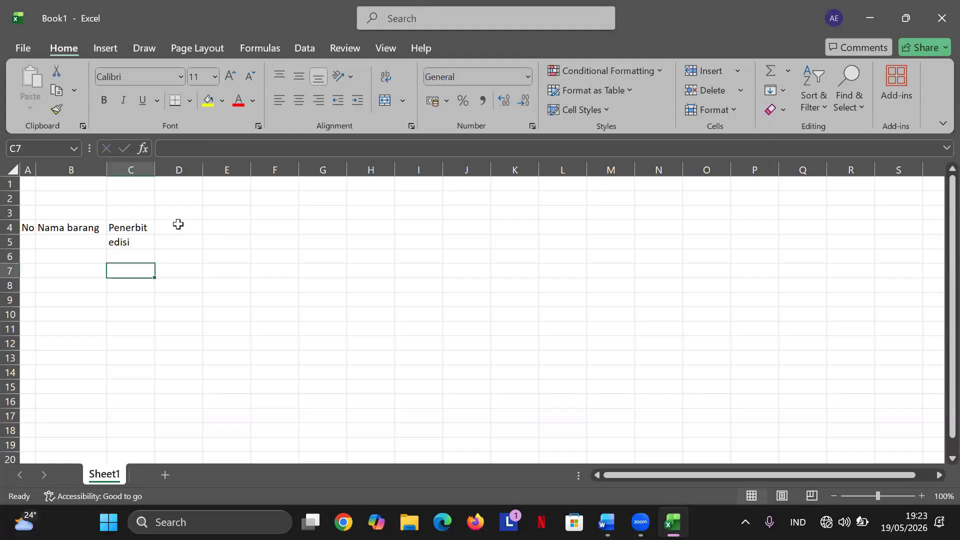
Enter the two-row header "Harga" in D4 and "satuan" in D5.
{"action": "left_click", "coordinate": [178, 223]}
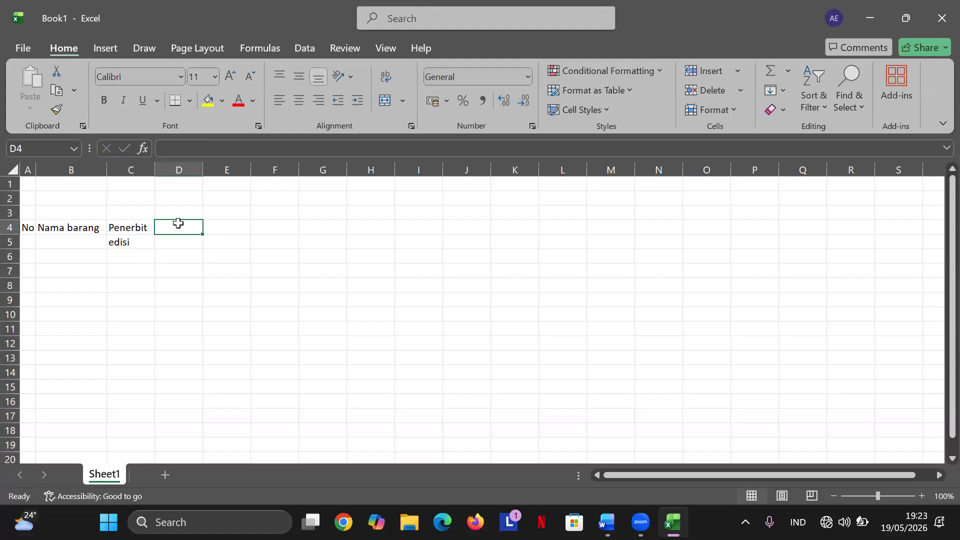
{"action": "type", "text": "Ha"}
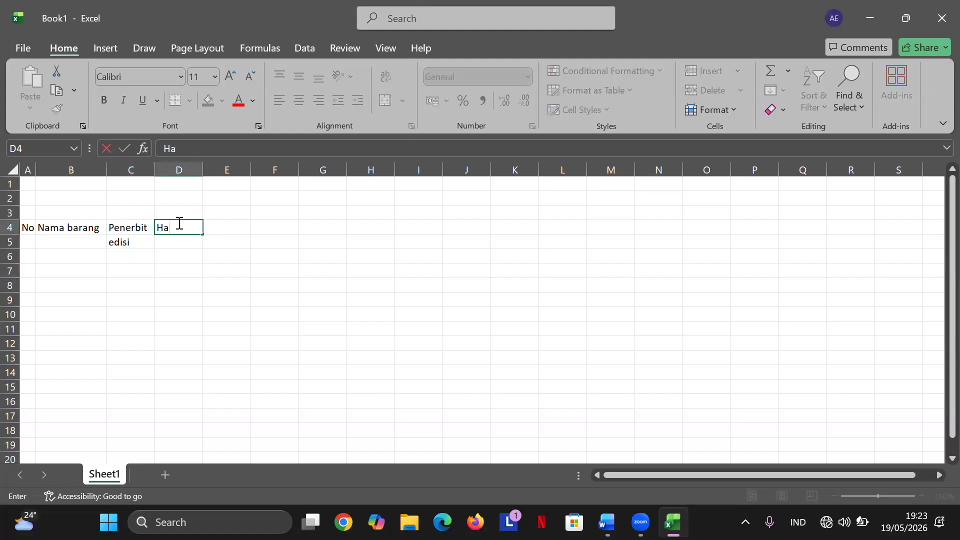
{"action": "type", "text": "rga"}
{"action": "key", "text": "Return"}
{"action": "type", "text": "sa"}
{"action": "type", "text": "n"}
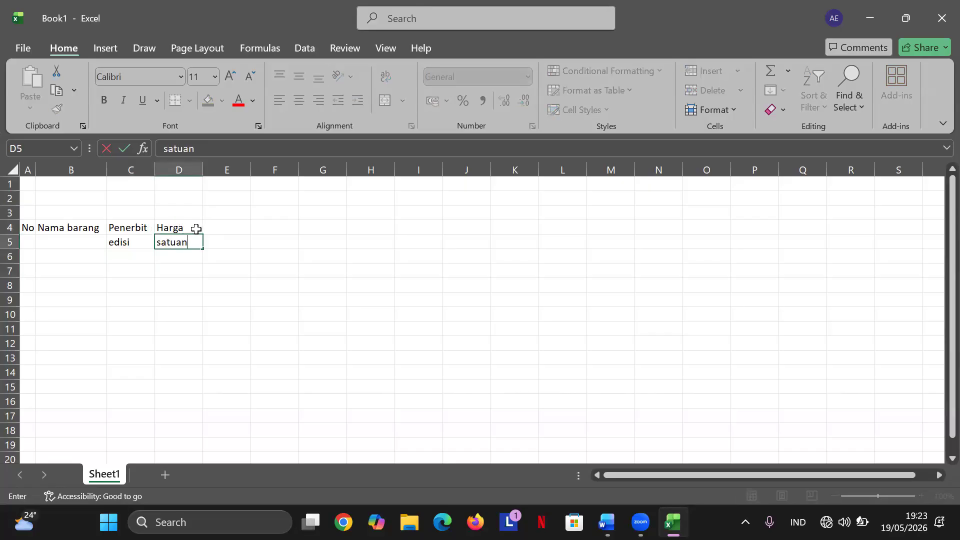
{"action": "key", "text": "Return"}
Enter the two-row header "Jumlah" in E4 and "unit" in E5.
{"action": "left_click", "coordinate": [212, 228]}
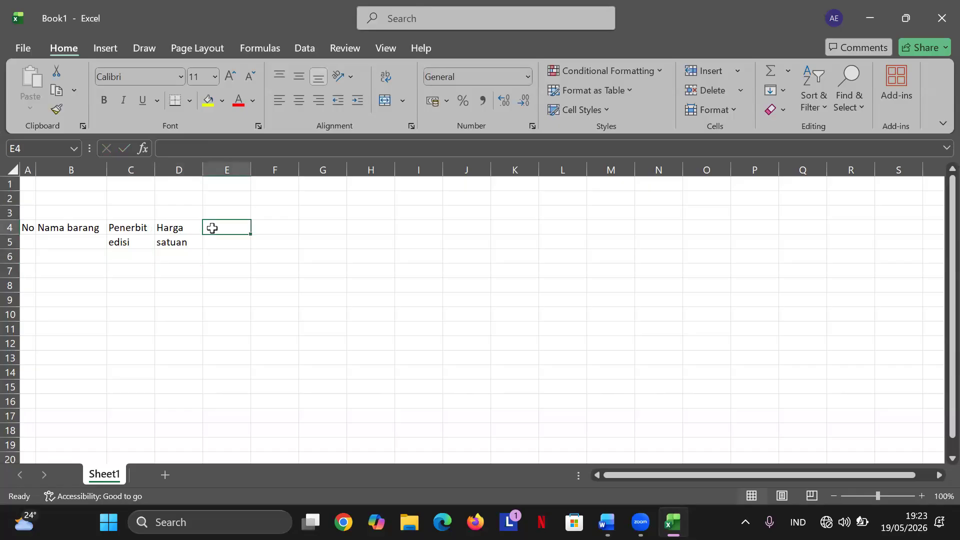
{"action": "key", "text": "Caps_Lock"}
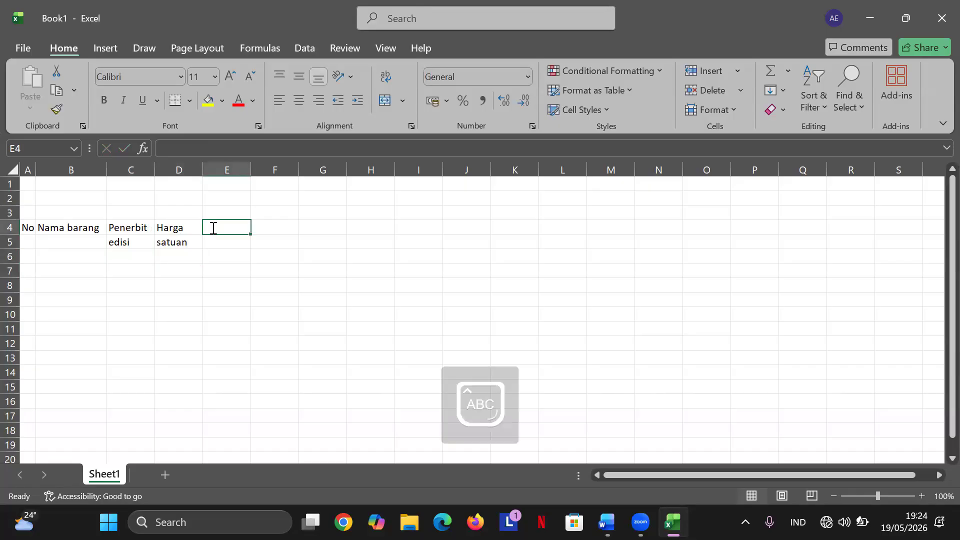
{"action": "type", "text": "Jum"}
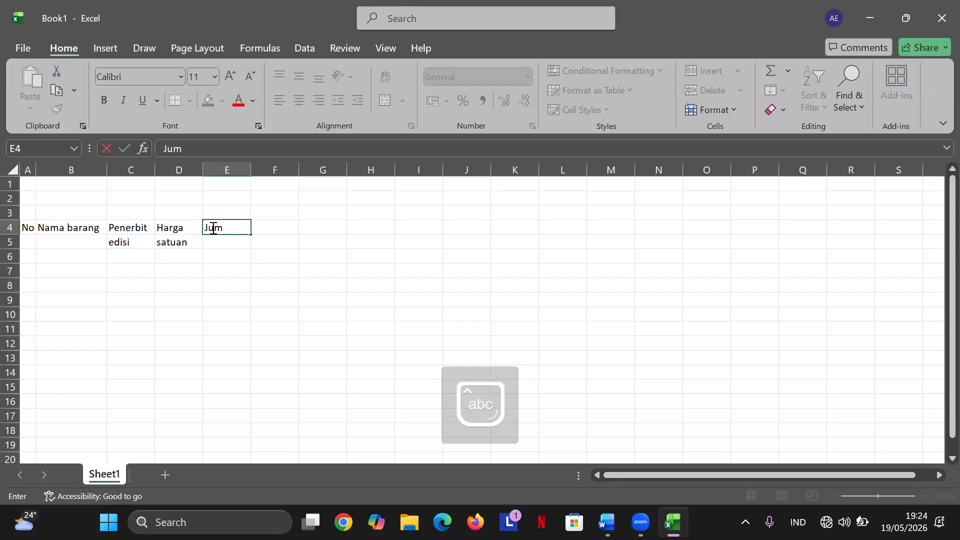
{"action": "type", "text": "lah unit"}
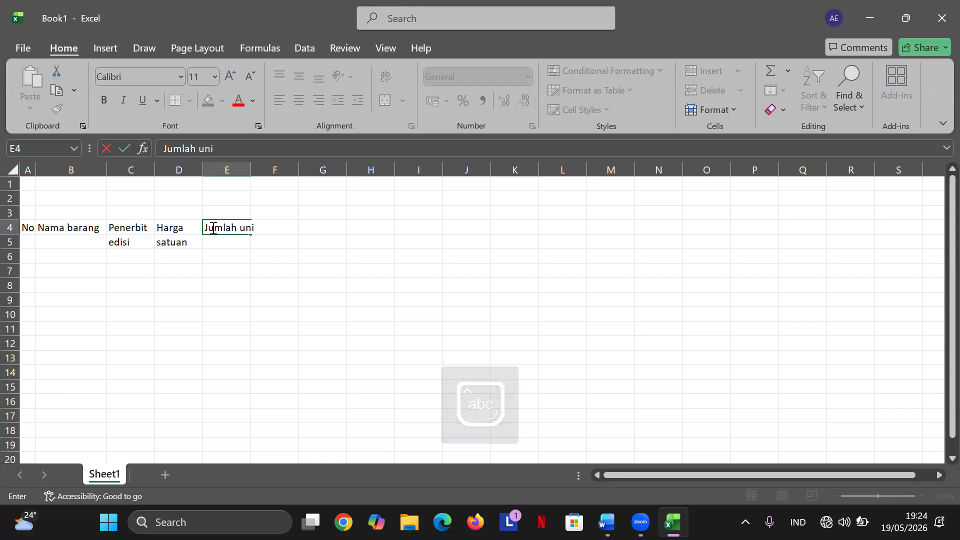
{"action": "key", "text": "BackSpace"}
{"action": "key", "text": "BackSpace"}
{"action": "key", "text": "BackSpace"}
{"action": "key", "text": "BackSpace"}
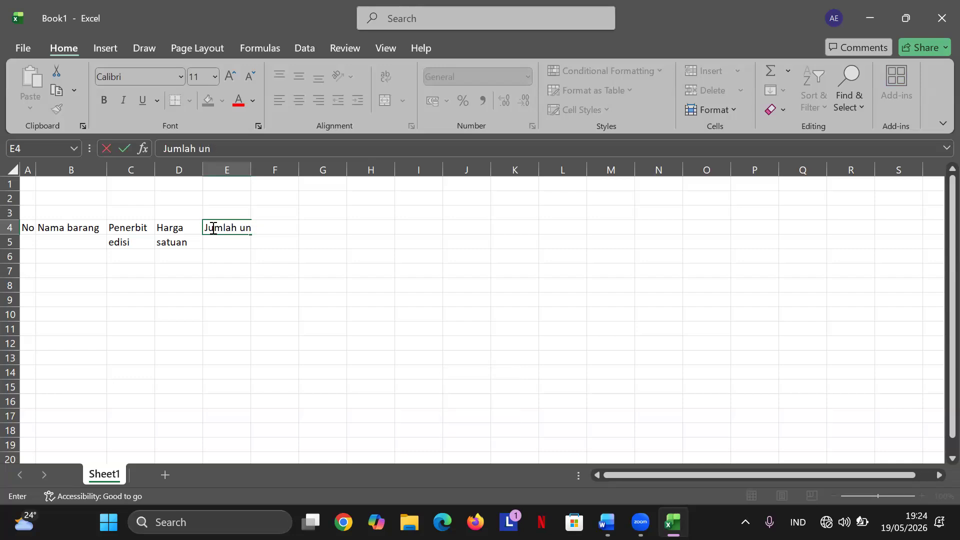
{"action": "key", "text": "Return"}
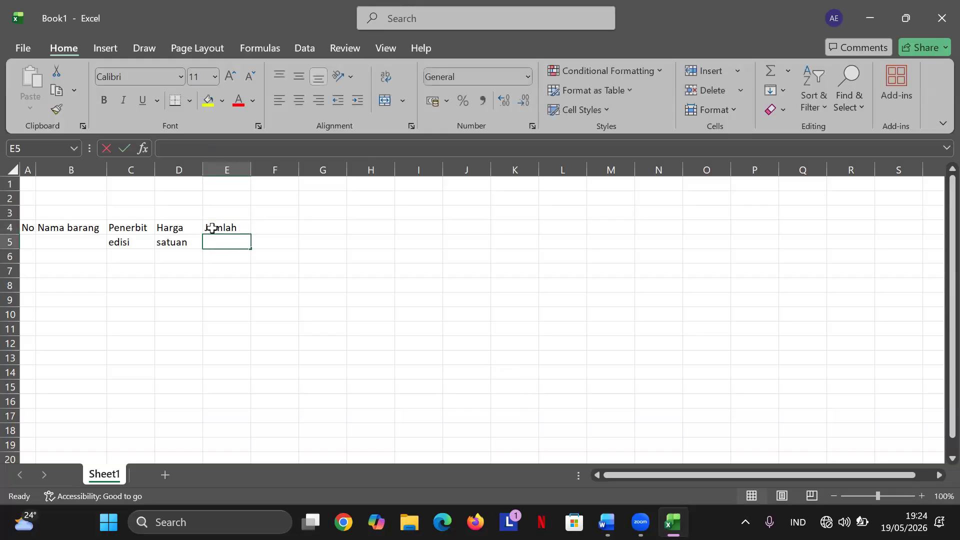
{"action": "type", "text": "unit"}
{"action": "key", "text": "Return"}
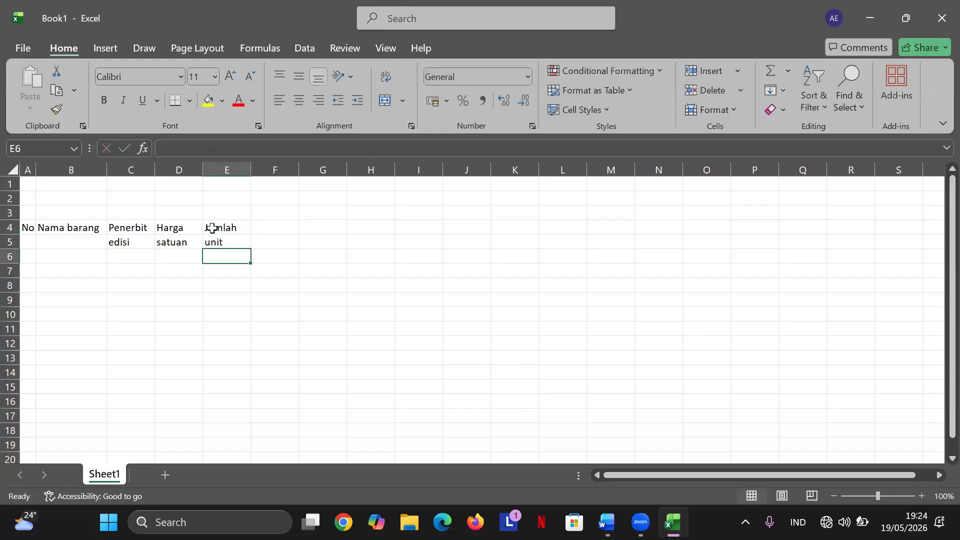
Enter the header "Diskon" in F4 with 20% beneath it in F5.
{"action": "left_click", "coordinate": [256, 228]}
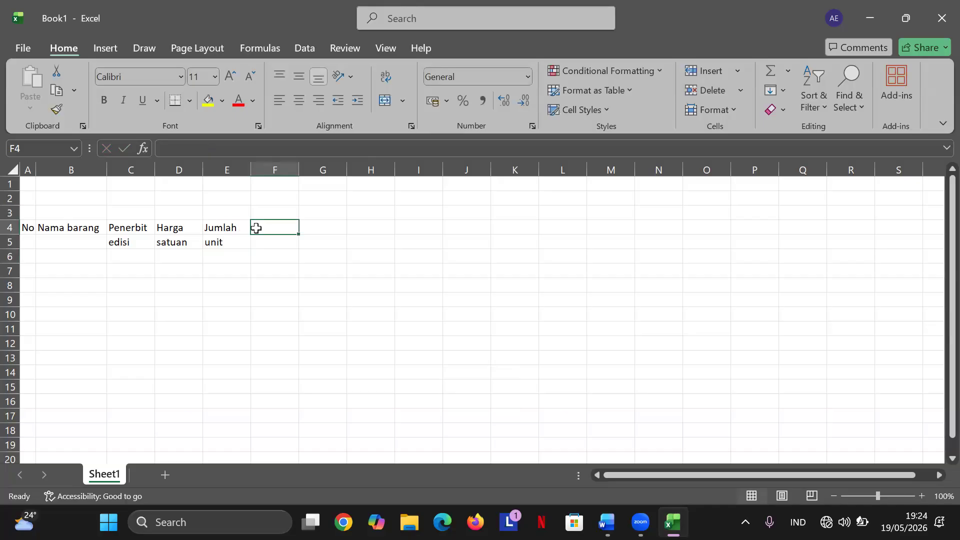
{"action": "type", "text": "Di"}
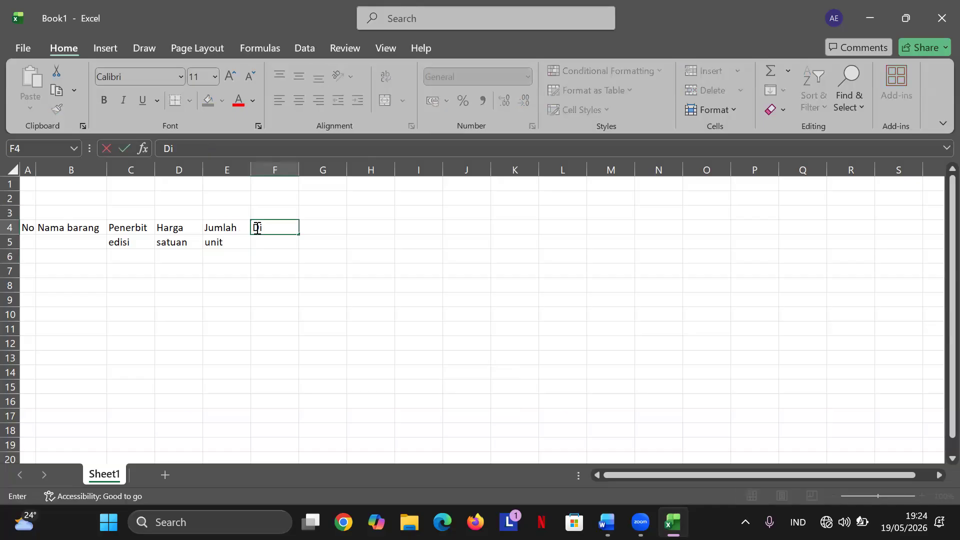
{"action": "type", "text": "skom"}
{"action": "key", "text": "BackSpace"}
{"action": "type", "text": "n"}
{"action": "key", "text": "Return"}
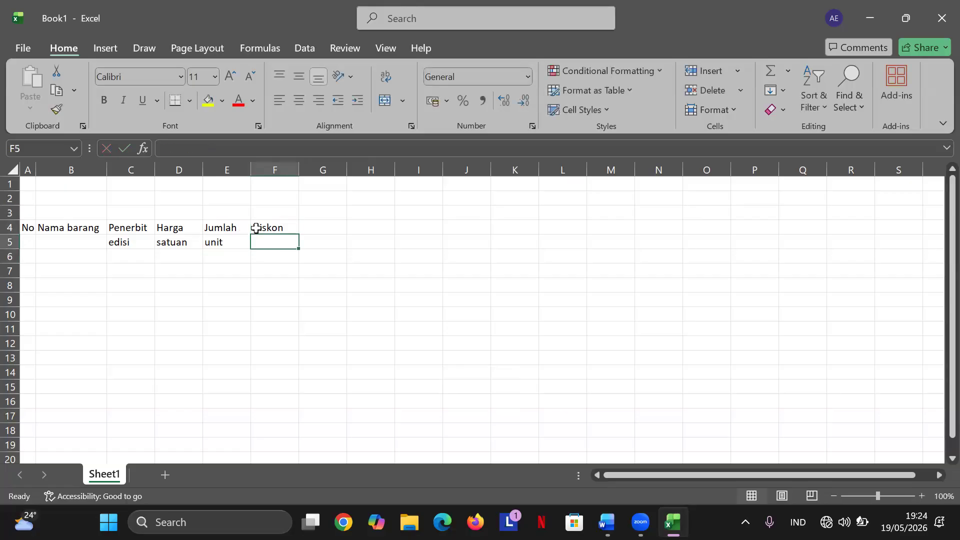
{"action": "type", "text": "20"}
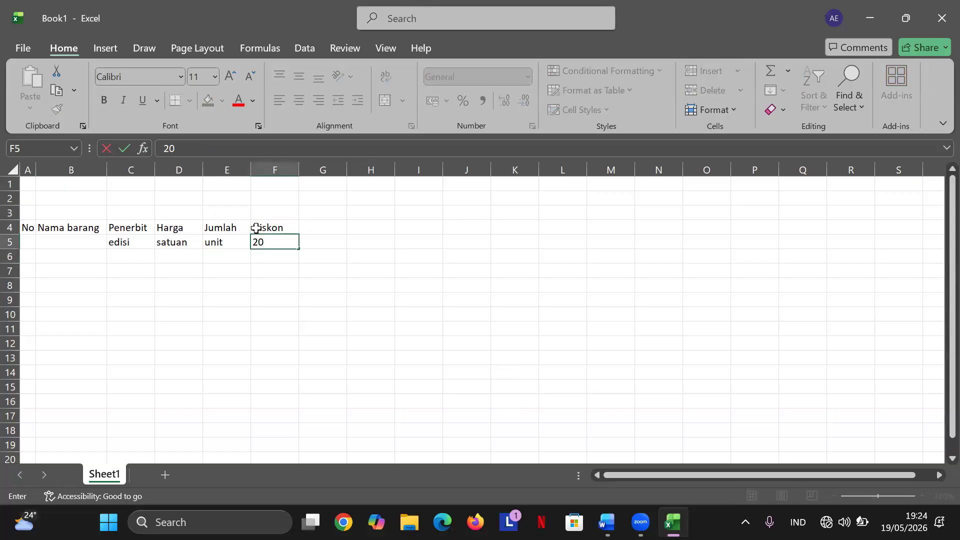
{"action": "type", "text": "%"}
{"action": "key", "text": "Return"}
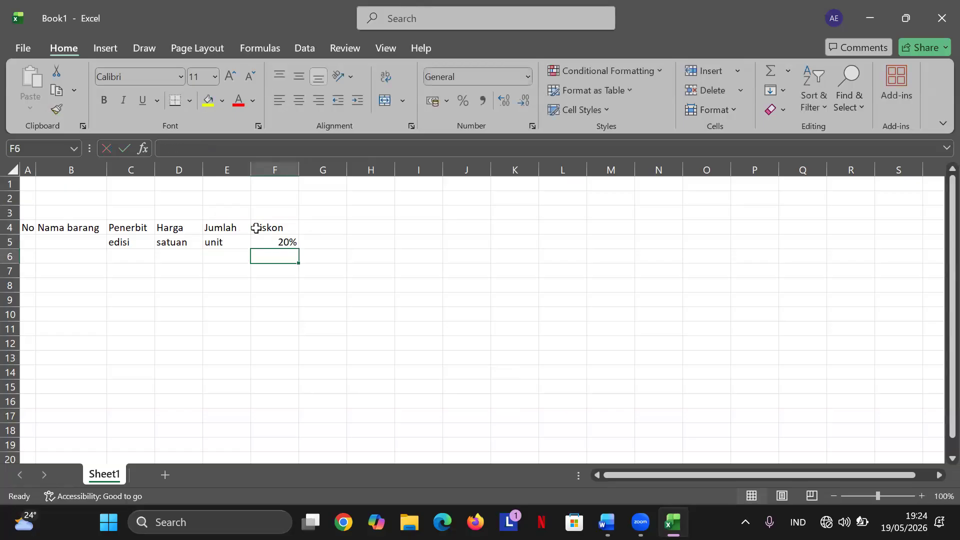
Enter the header "Total" in cell G4.
{"action": "left_click", "coordinate": [324, 229]}
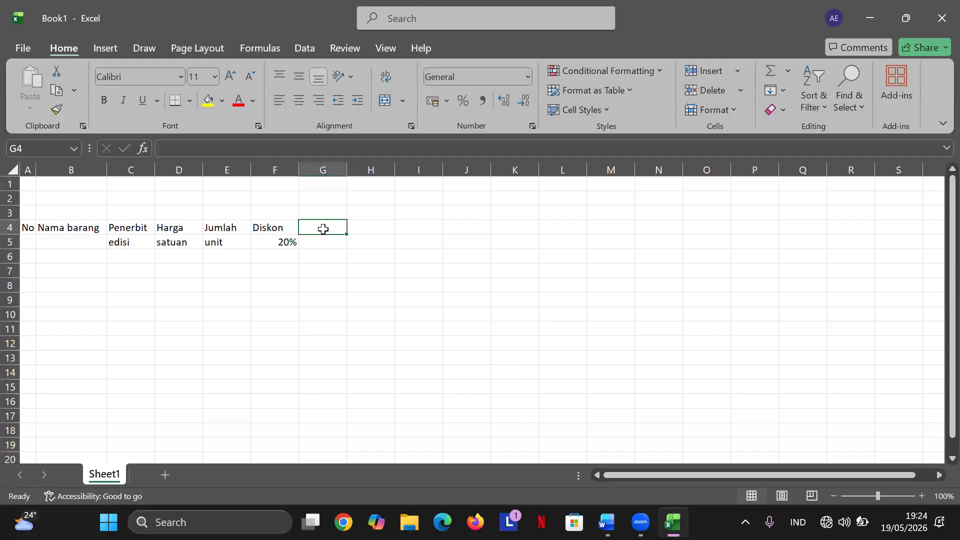
{"action": "type", "text": "to"}
{"action": "key", "text": "BackSpace"}
{"action": "key", "text": "BackSpace"}
{"action": "type", "text": "T"}
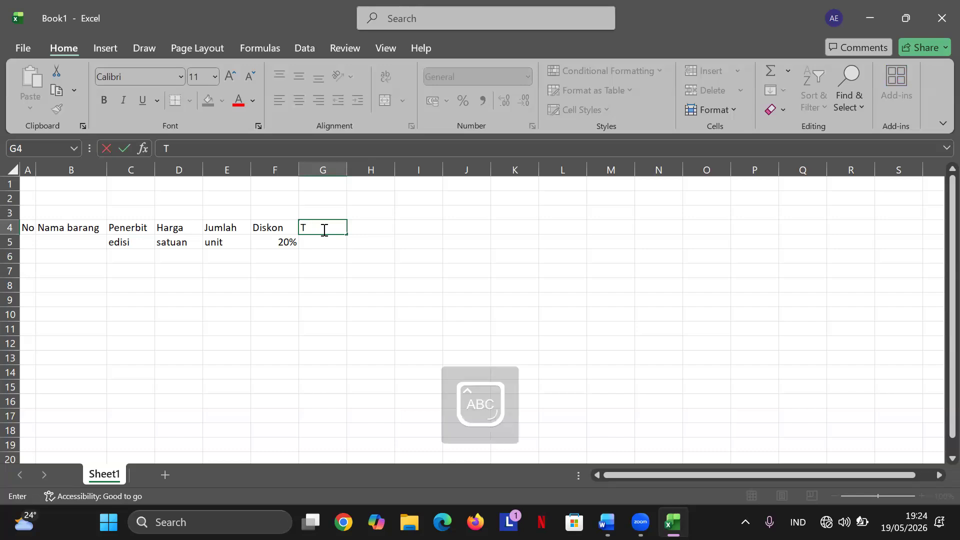
{"action": "type", "text": "otal"}
{"action": "key", "text": "Return"}
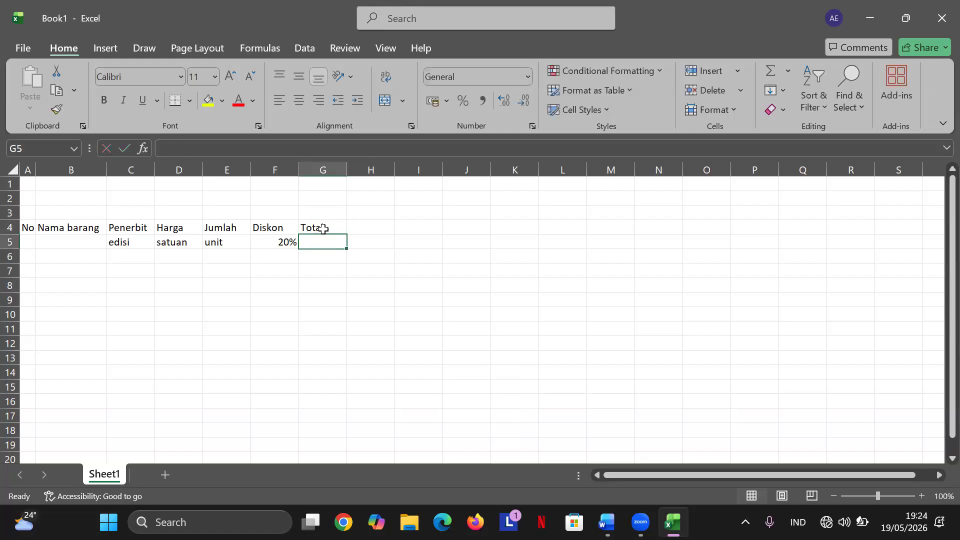
Enter "harga" in G5 as the second row of the "Total" header.
{"action": "type", "text": "harga"}
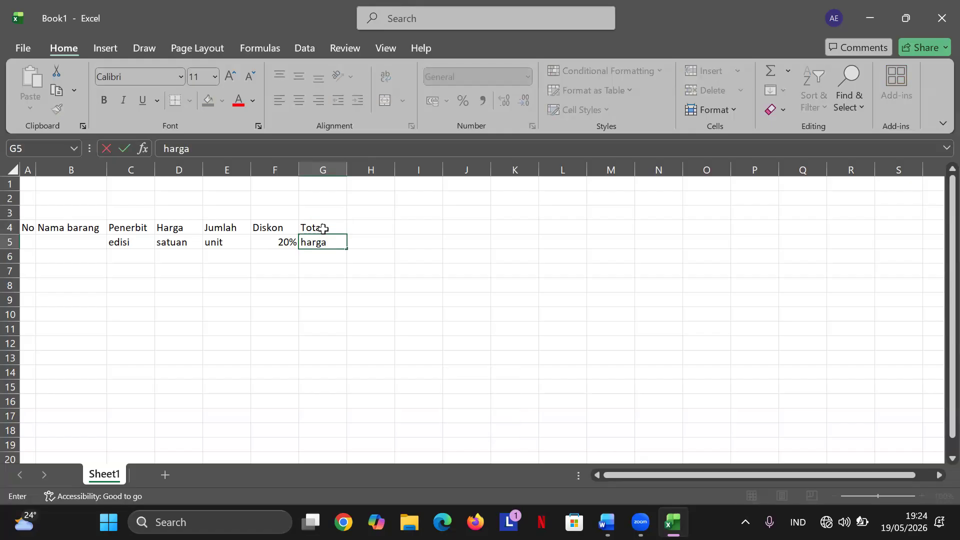
{"action": "key", "text": "Return"}
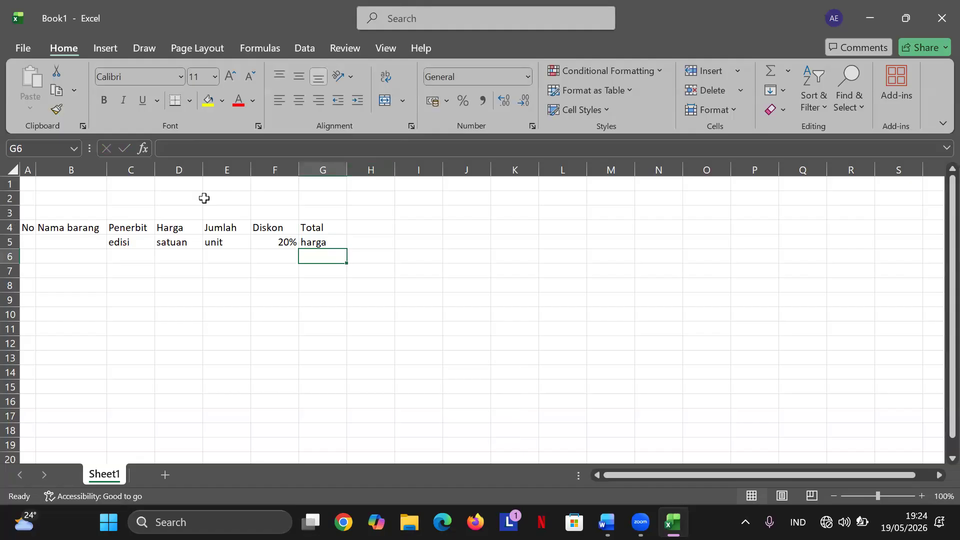
{"action": "left_click", "coordinate": [140, 228]}
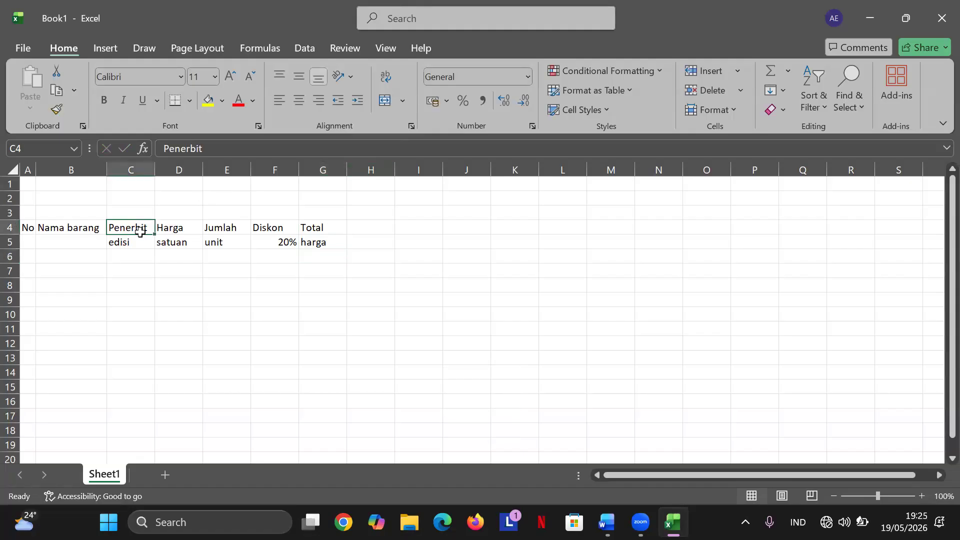
{"action": "left_click_drag", "start_coordinate": [140, 233], "coordinate": [140, 228]}
{"action": "left_click", "coordinate": [403, 103]}
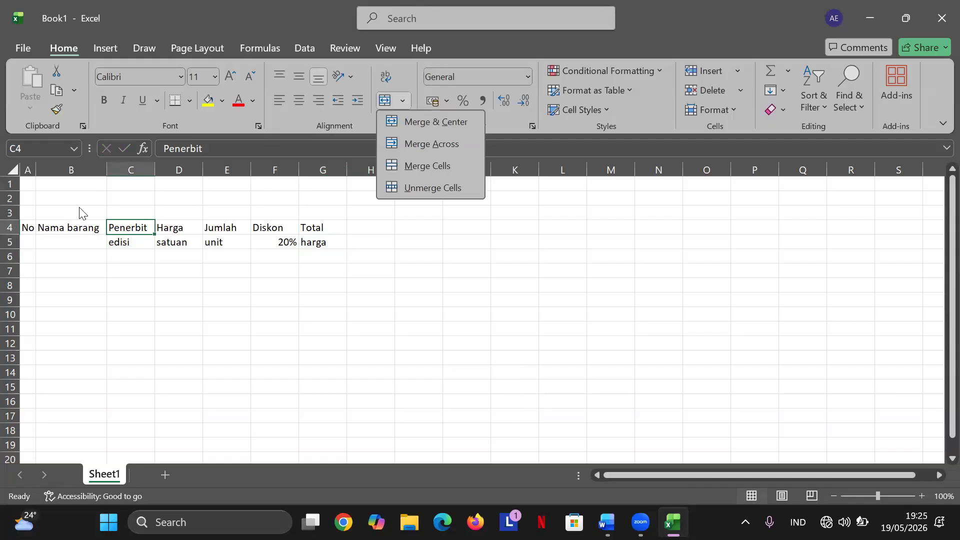
{"action": "left_click", "coordinate": [33, 224]}
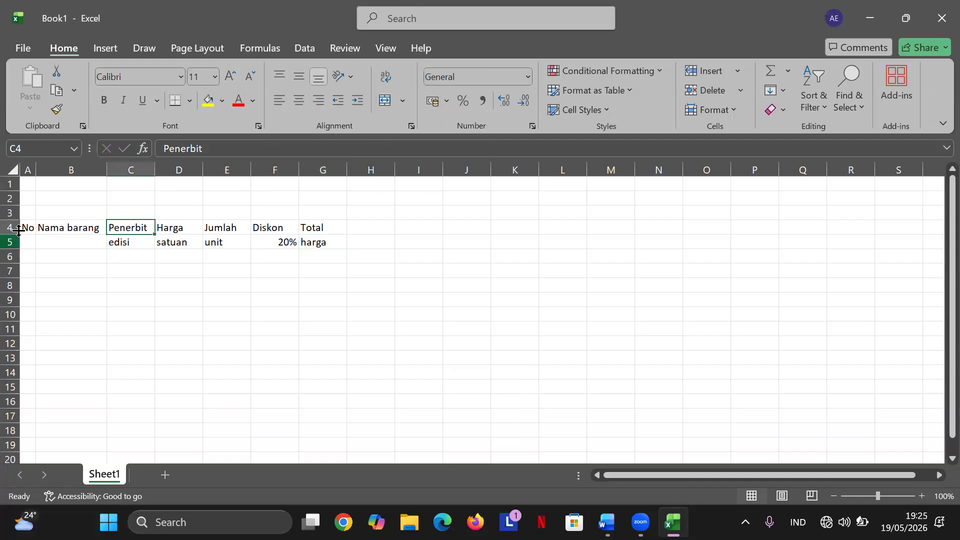
{"action": "left_click", "coordinate": [26, 230]}
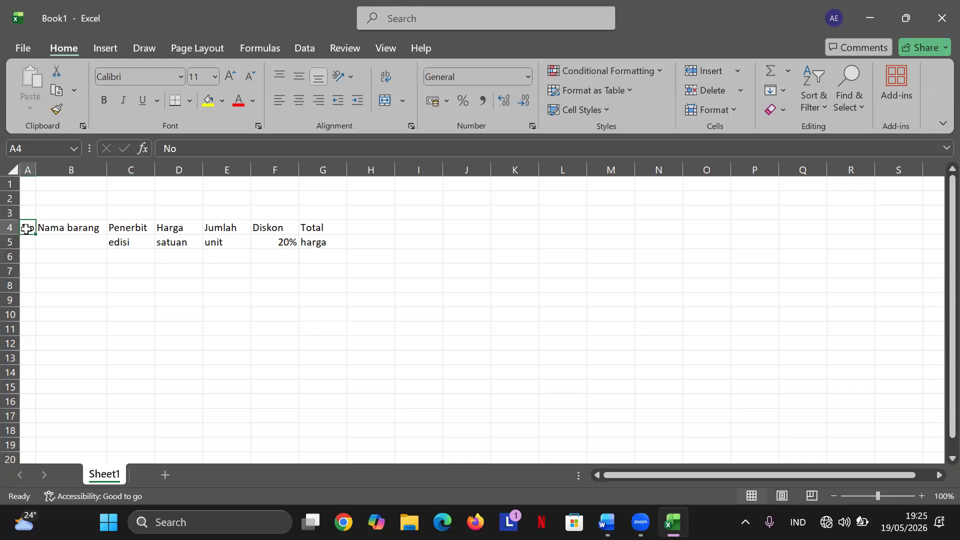
{"action": "left_click", "coordinate": [404, 100]}
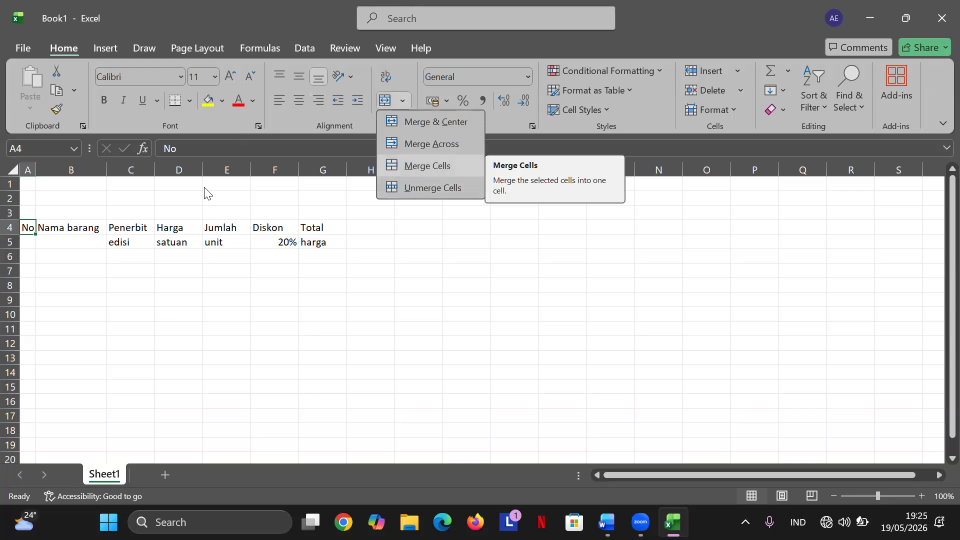
{"action": "left_click", "coordinate": [30, 225]}
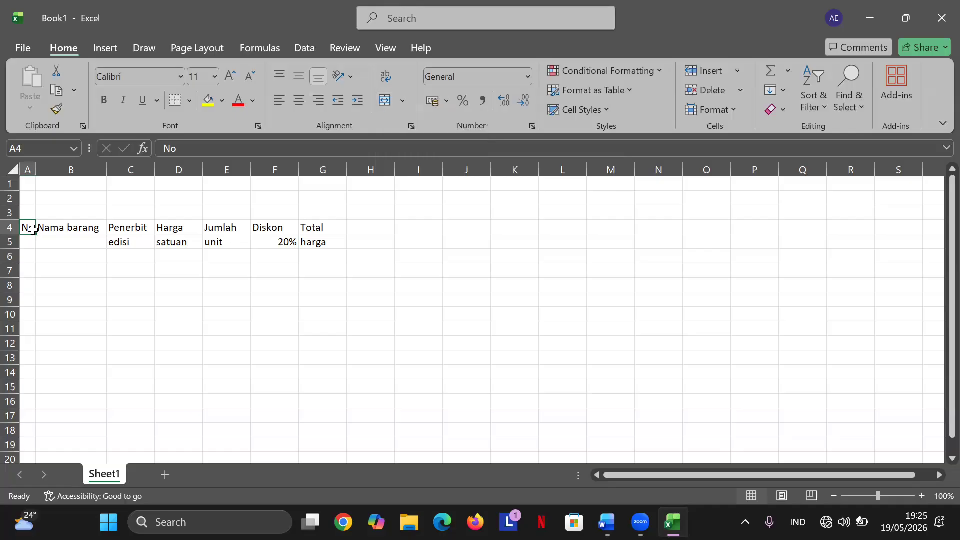
Merge A4:A5 for the "No" header and B4:B5 for the "Nama barang" header, using Merge Cells.
{"action": "left_click_drag", "start_coordinate": [33, 233], "coordinate": [35, 242]}
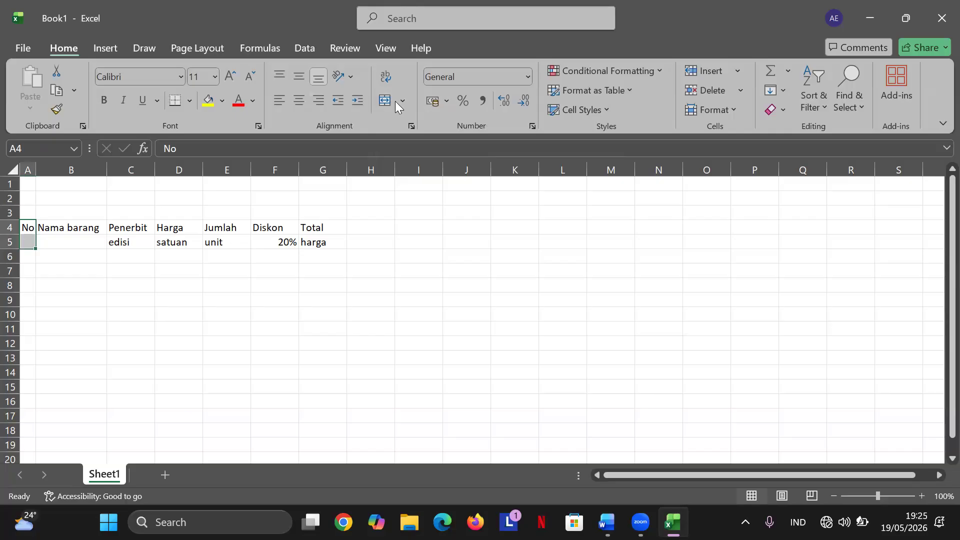
{"action": "left_click", "coordinate": [419, 158]}
{"action": "left_click_drag", "start_coordinate": [59, 230], "coordinate": [58, 241]}
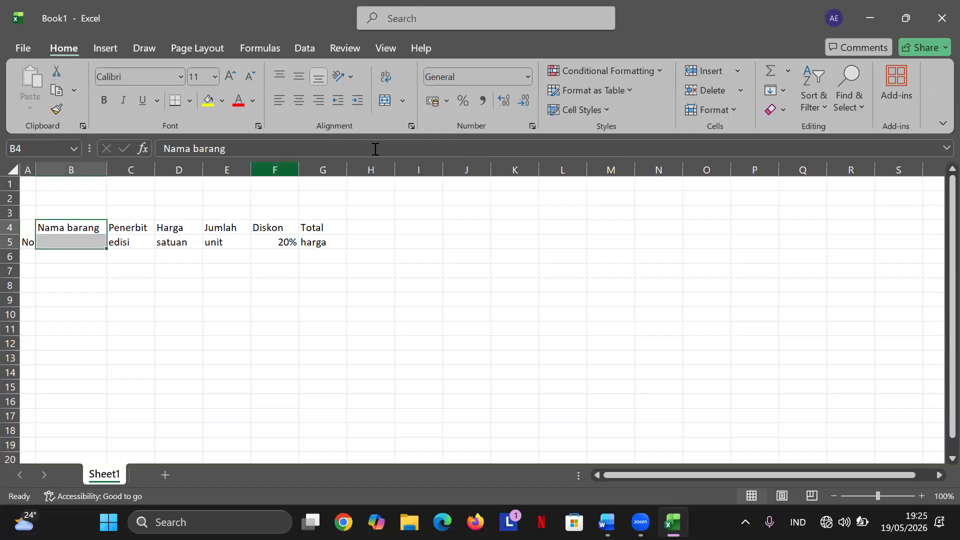
{"action": "left_click", "coordinate": [404, 100]}
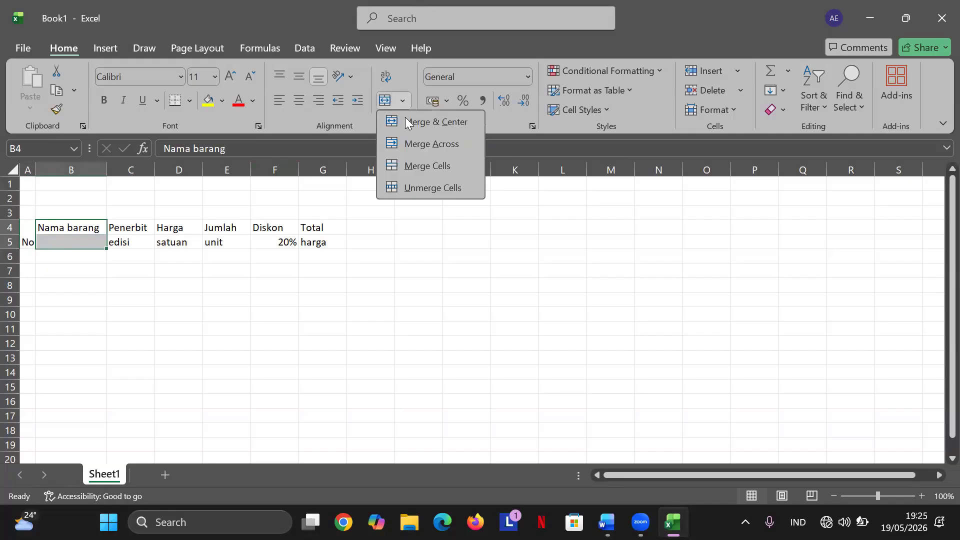
{"action": "left_click", "coordinate": [416, 159]}
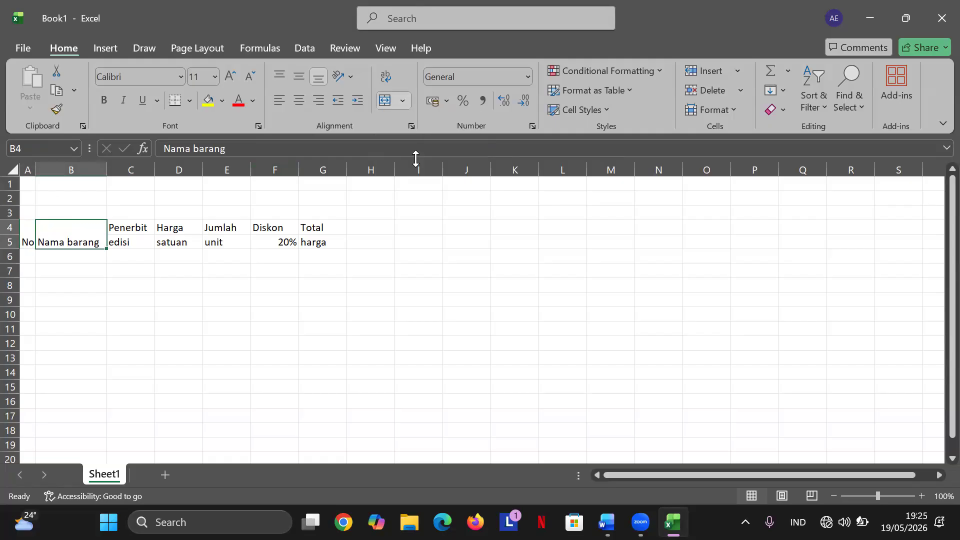
Try to merge C4:C5, which hold "Penerbit" and "edisi", and cancel the merge.
{"action": "left_click", "coordinate": [130, 231]}
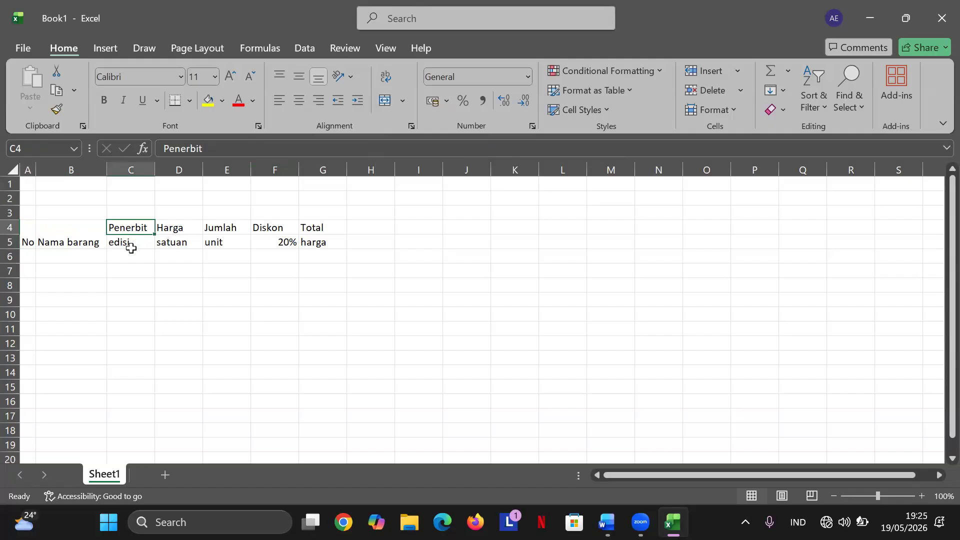
{"action": "mouse_move", "coordinate": [144, 243]}
{"action": "left_mouse_down"}
{"action": "mouse_move", "coordinate": [141, 228]}
{"action": "mouse_move", "coordinate": [138, 241]}
{"action": "left_mouse_up"}
{"action": "left_click", "coordinate": [141, 229]}
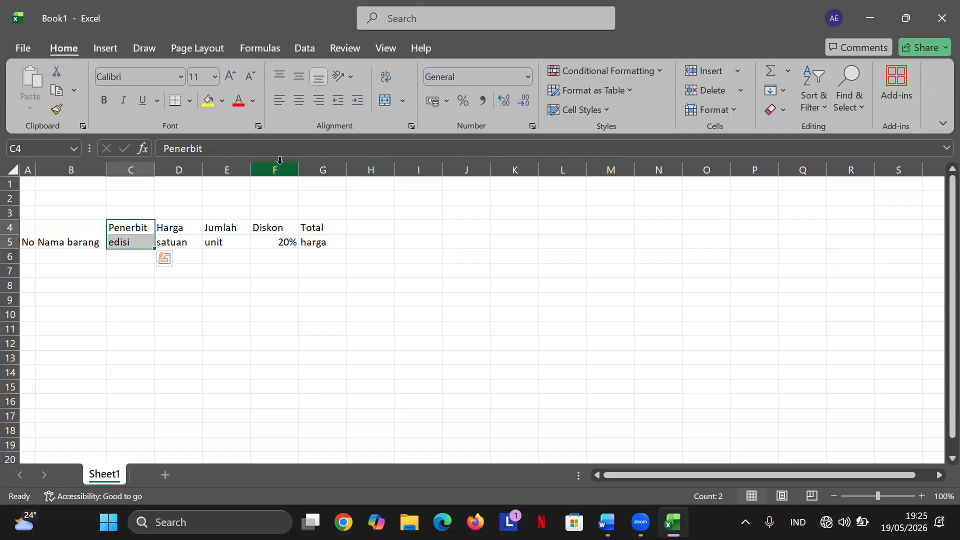
{"action": "left_click", "coordinate": [400, 104]}
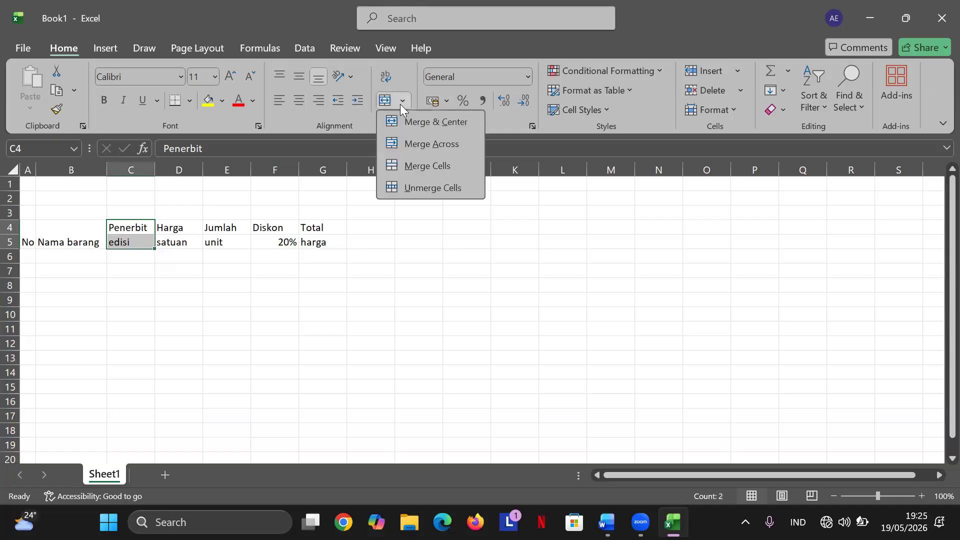
{"action": "left_click", "coordinate": [415, 158]}
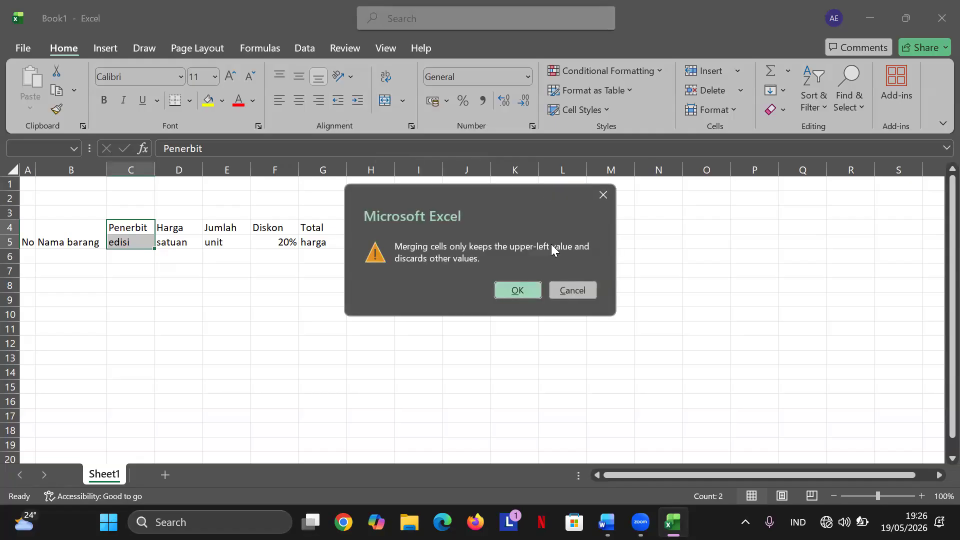
{"action": "left_click", "coordinate": [551, 288]}
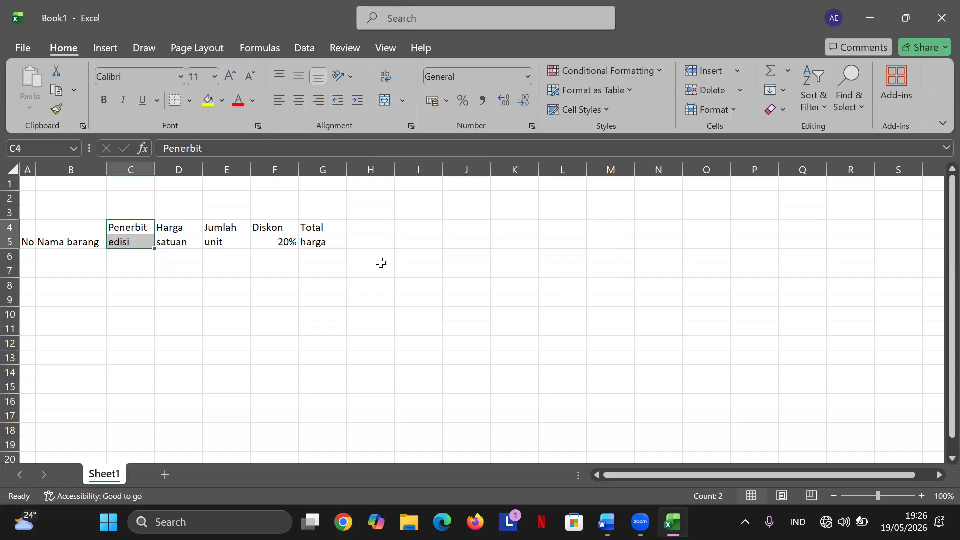
Centre the "No" and "Nama barang" headers horizontally and vertically, and centre the headers in C4:G5 horizontally.
{"action": "left_click", "coordinate": [27, 244]}
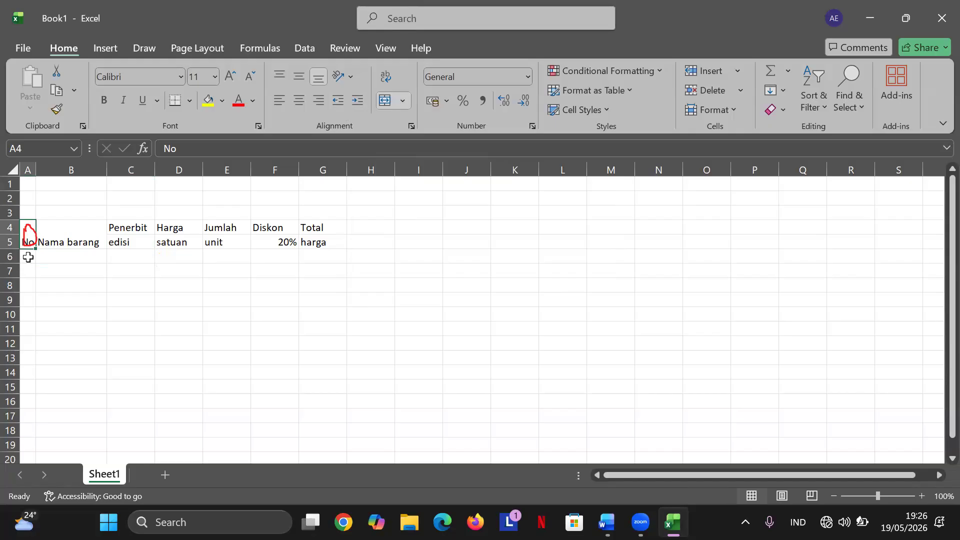
{"action": "left_click", "coordinate": [299, 100]}
{"action": "left_click", "coordinate": [300, 76]}
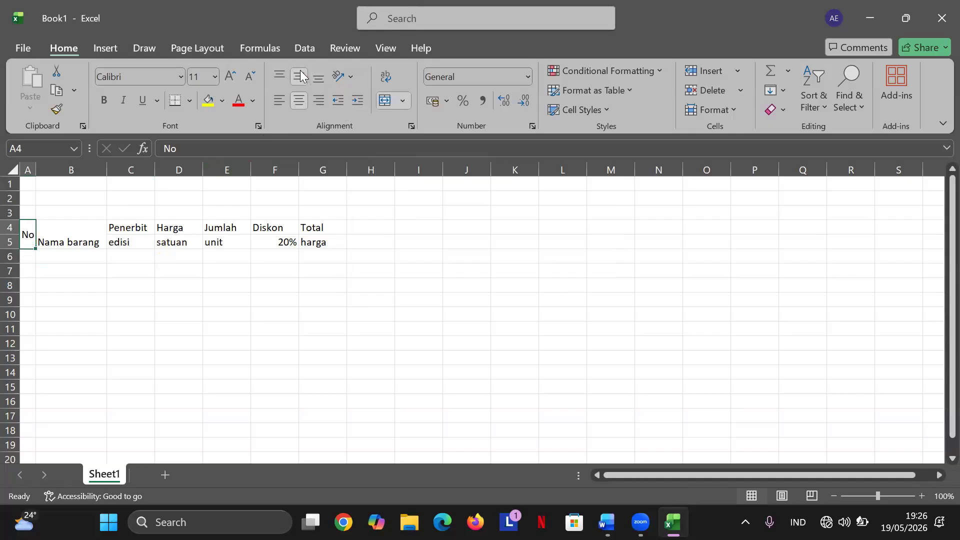
{"action": "left_click", "coordinate": [55, 248]}
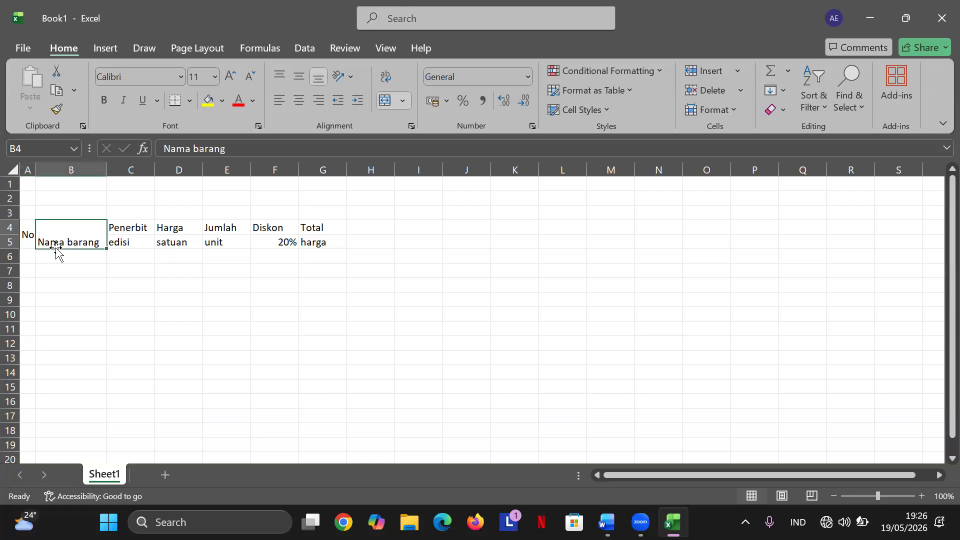
{"action": "left_click", "coordinate": [299, 91]}
{"action": "left_click", "coordinate": [299, 75]}
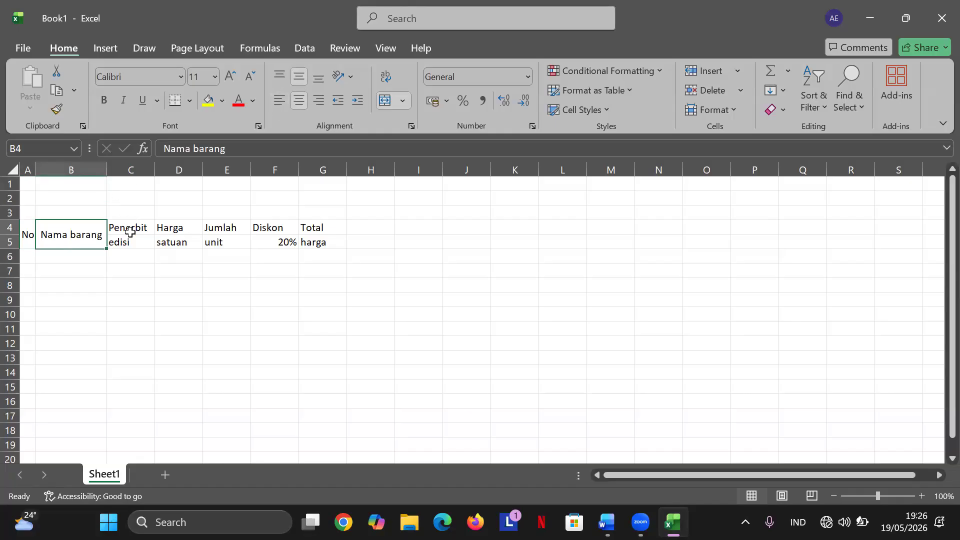
{"action": "left_click_drag", "start_coordinate": [130, 231], "coordinate": [316, 252]}
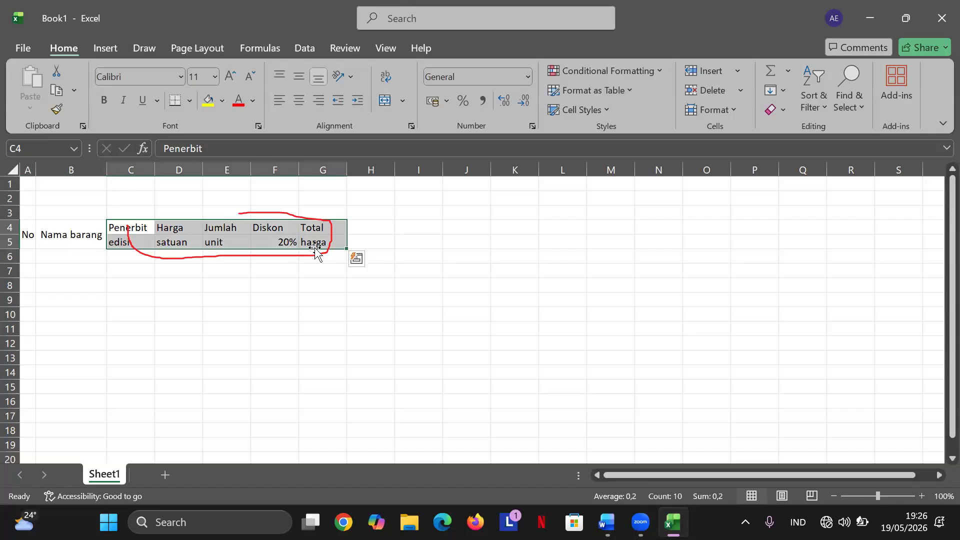
{"action": "left_click", "coordinate": [298, 102]}
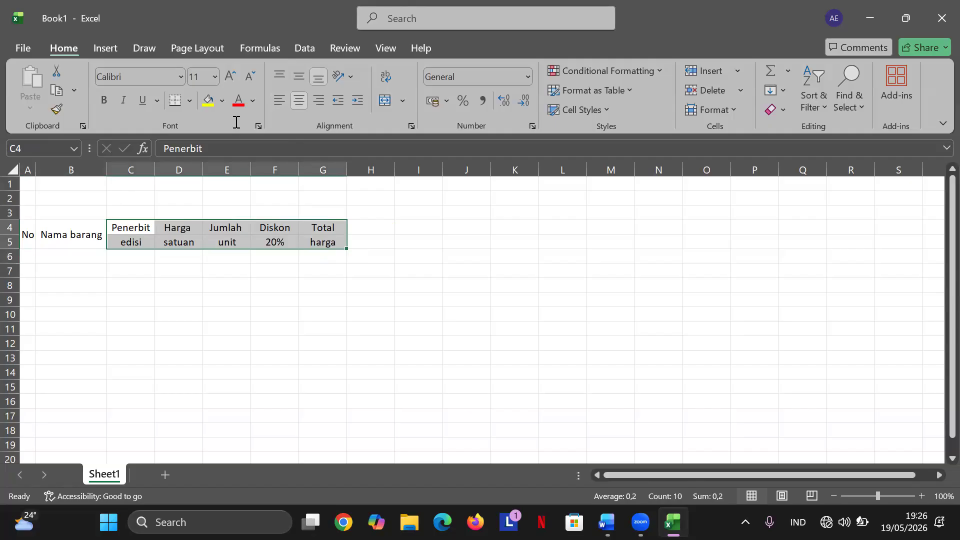
Apply All Borders to the merged "No" and "Nama barang" header cells.
{"action": "left_click_drag", "start_coordinate": [30, 232], "coordinate": [56, 234]}
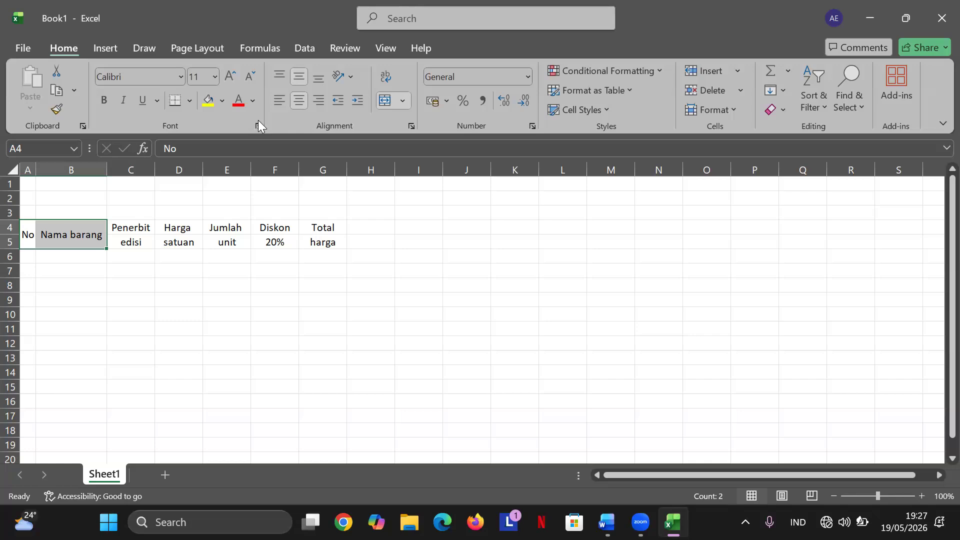
{"action": "left_click", "coordinate": [189, 101]}
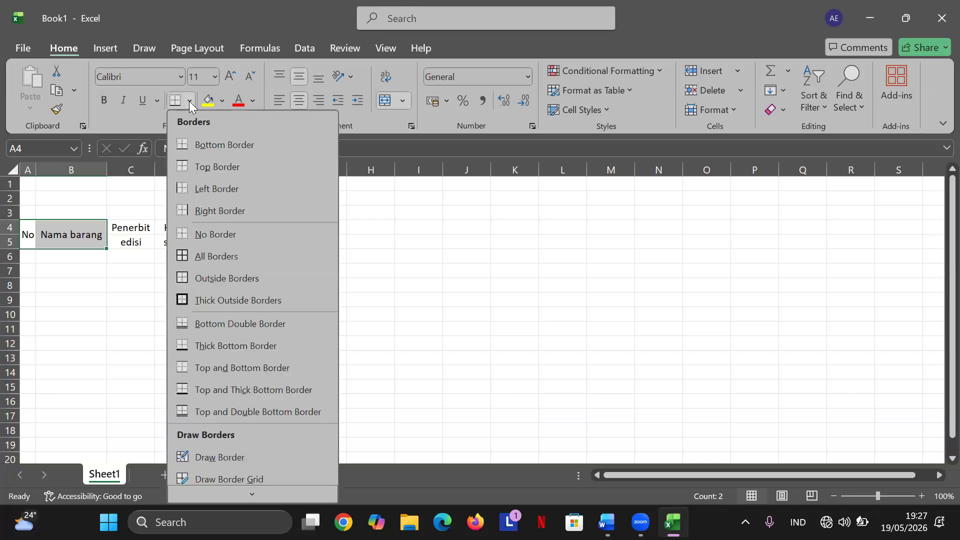
{"action": "left_click", "coordinate": [221, 249]}
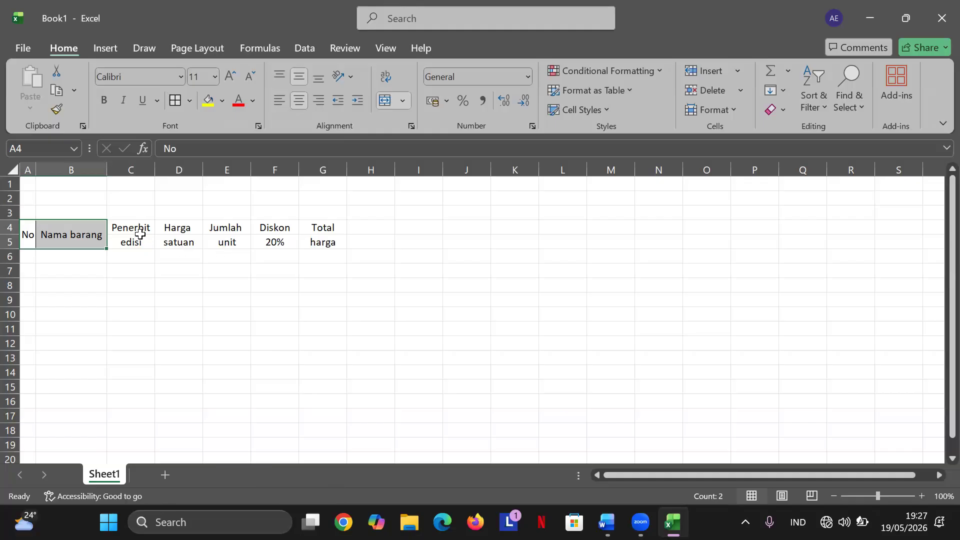
Apply Outside Borders around the two-row header block C4:G5.
{"action": "left_click_drag", "start_coordinate": [140, 234], "coordinate": [353, 237]}
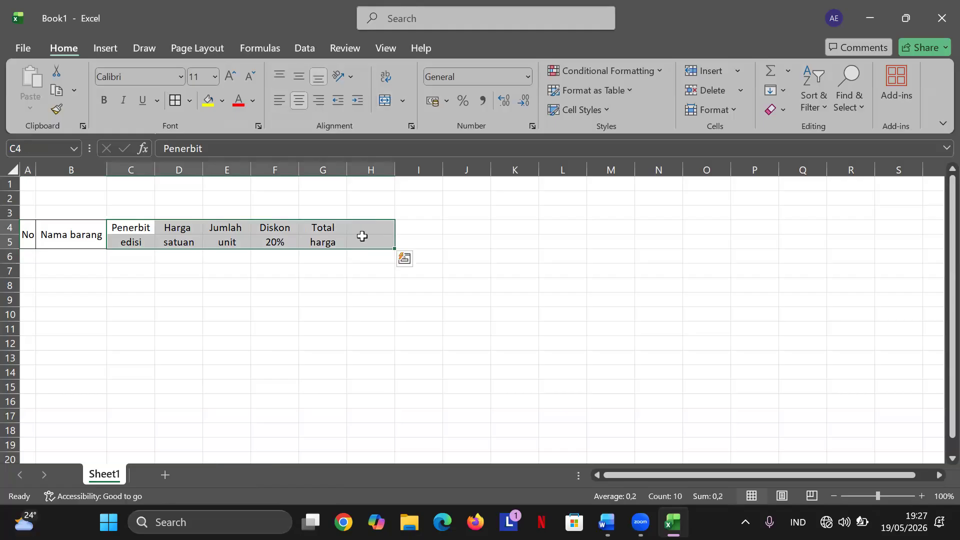
{"action": "left_click", "coordinate": [421, 237]}
{"action": "left_click_drag", "start_coordinate": [137, 225], "coordinate": [307, 247]}
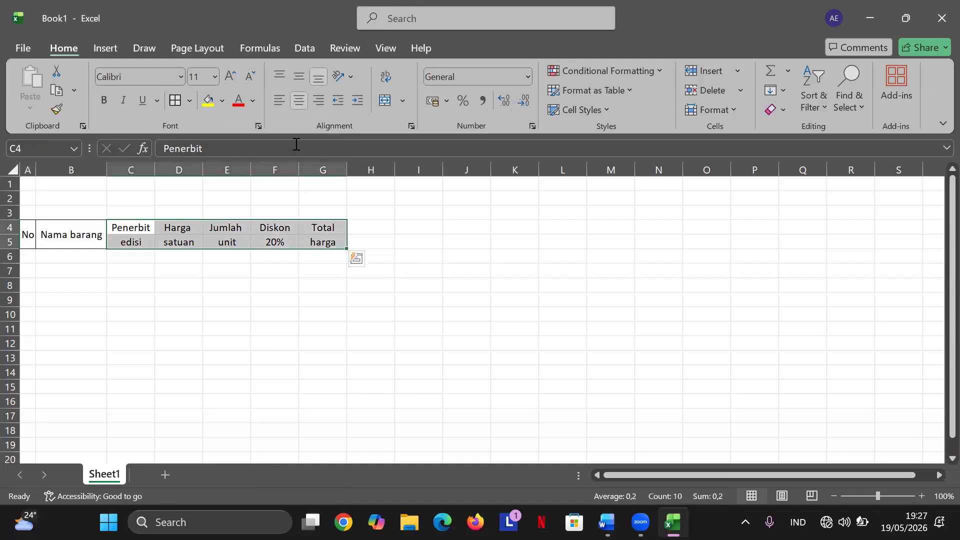
{"action": "left_click", "coordinate": [189, 101]}
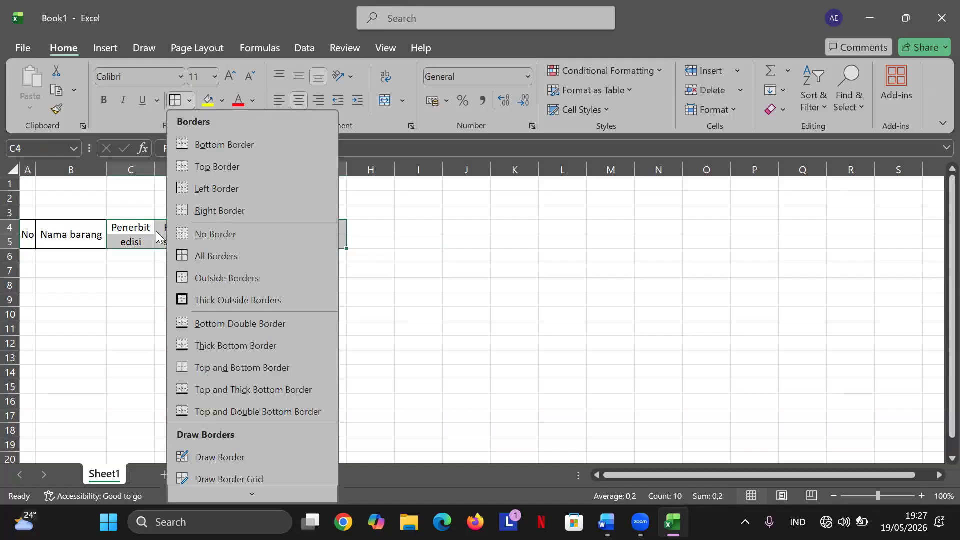
{"action": "left_click", "coordinate": [209, 276]}
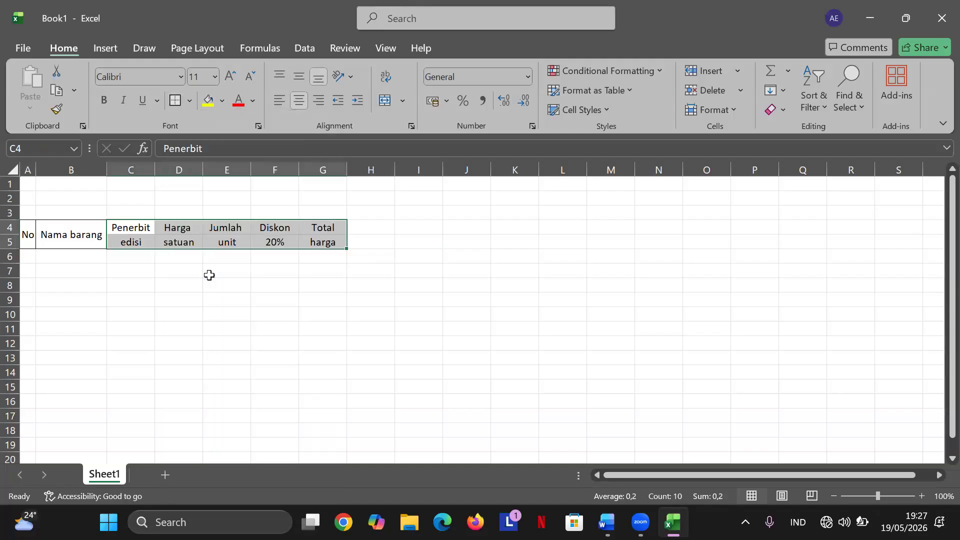
{"action": "left_click", "coordinate": [375, 262]}
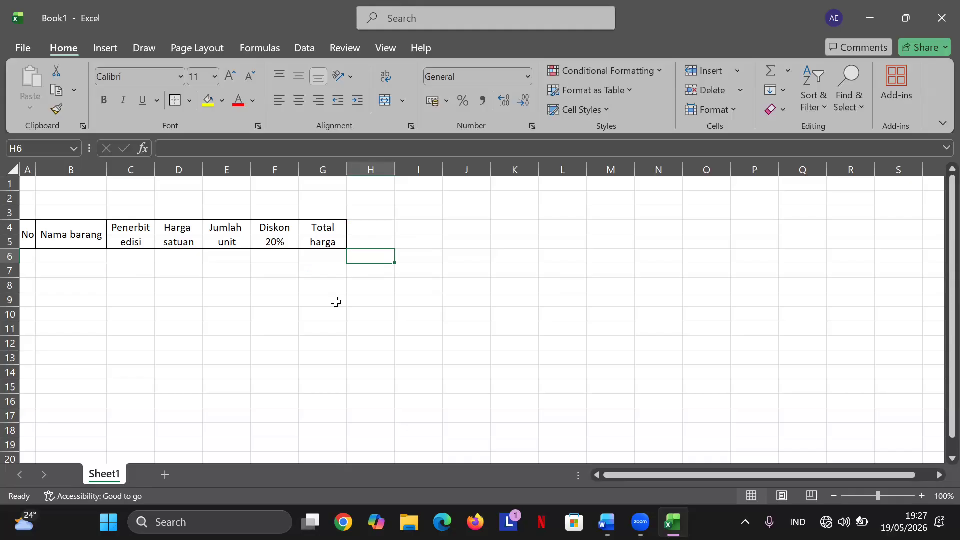
Apply Outside Borders around the "Penerbit edisi" header cells C4:C5.
{"action": "left_click_drag", "start_coordinate": [136, 230], "coordinate": [143, 242]}
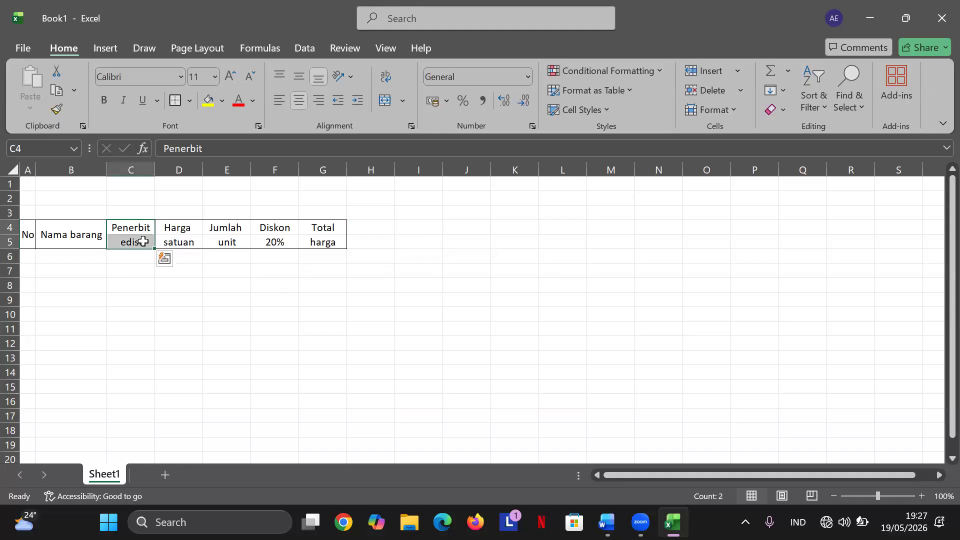
{"action": "left_click", "coordinate": [188, 101]}
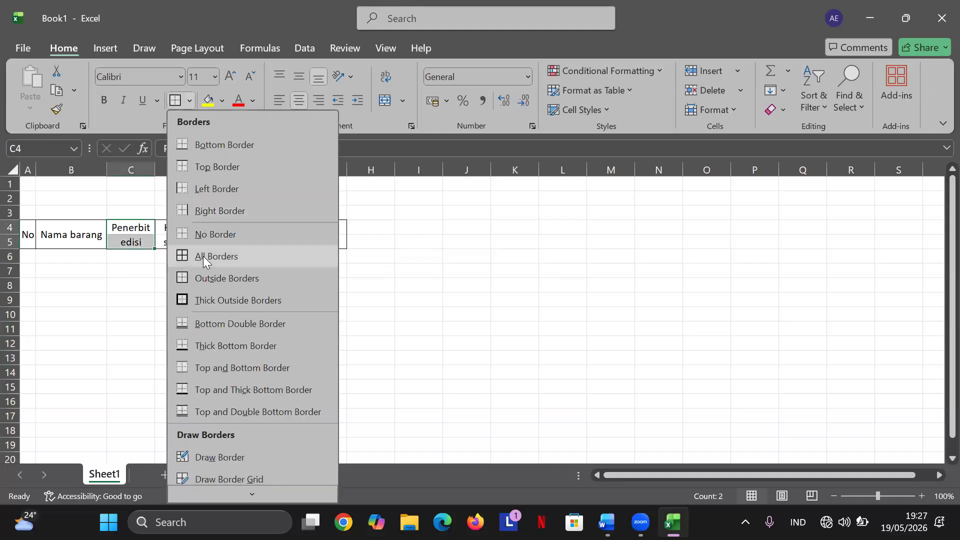
{"action": "left_click", "coordinate": [204, 279]}
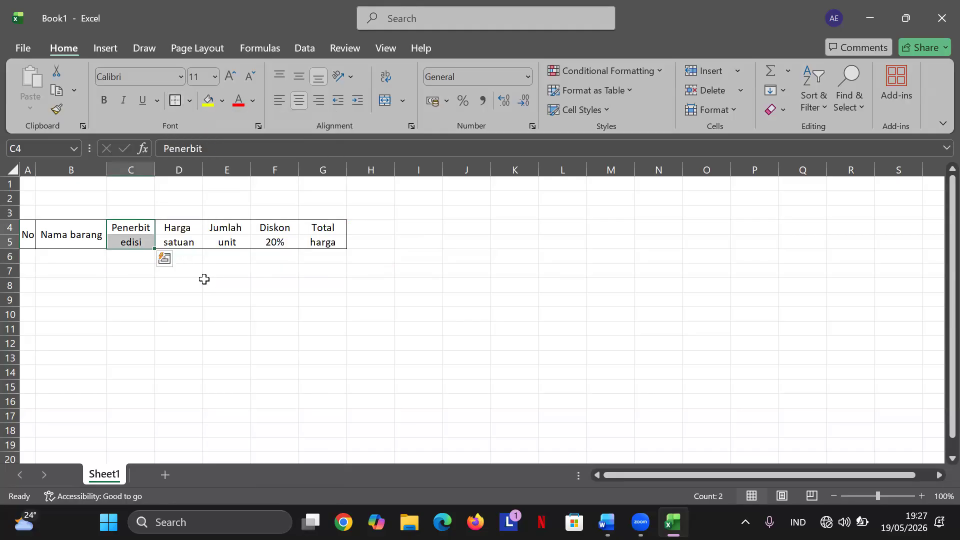
Apply Outside Borders separately around the "Harga satuan" cells D4:D5 and the "Jumlah unit" cells E4:E5.
{"action": "left_click", "coordinate": [183, 229]}
{"action": "left_click_drag", "start_coordinate": [185, 240], "coordinate": [185, 243]}
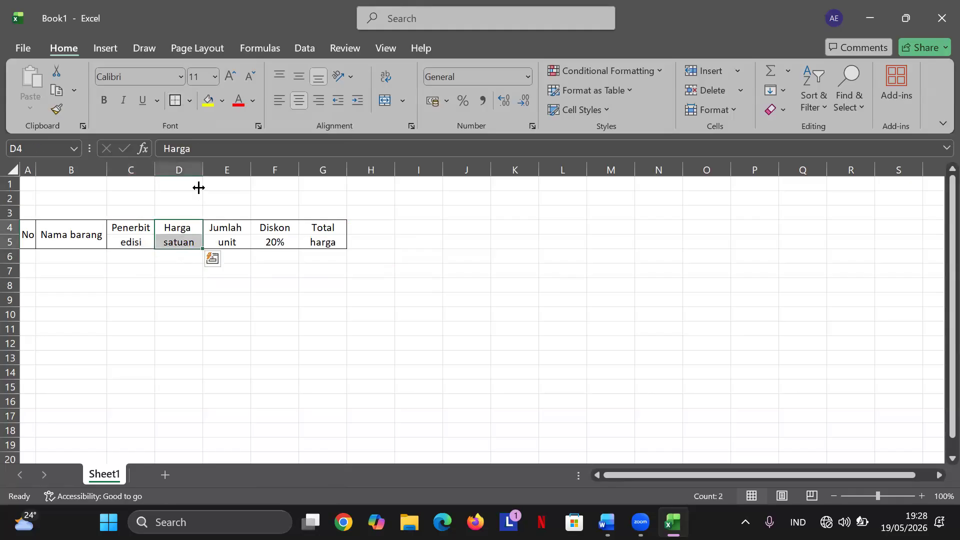
{"action": "left_click", "coordinate": [189, 100]}
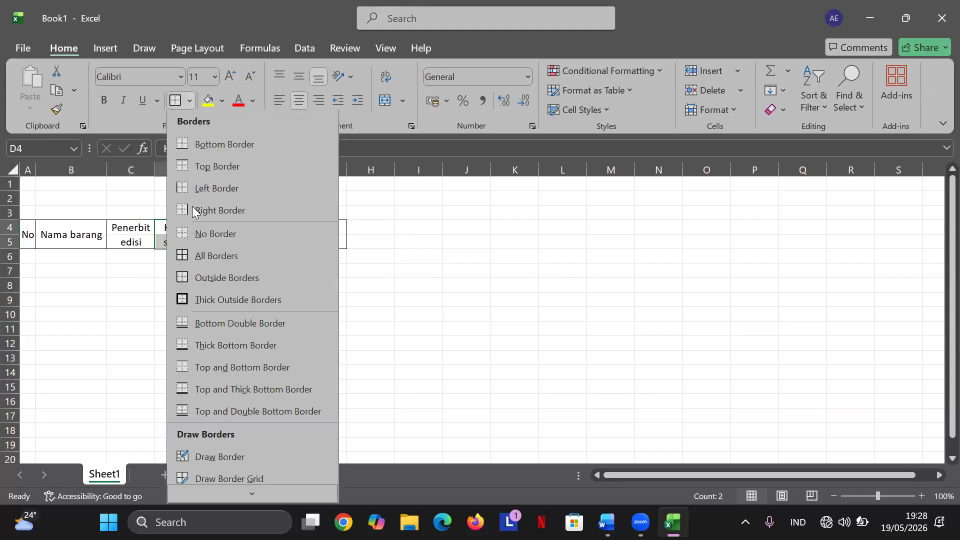
{"action": "left_click", "coordinate": [208, 277]}
{"action": "left_click_drag", "start_coordinate": [224, 232], "coordinate": [226, 242]}
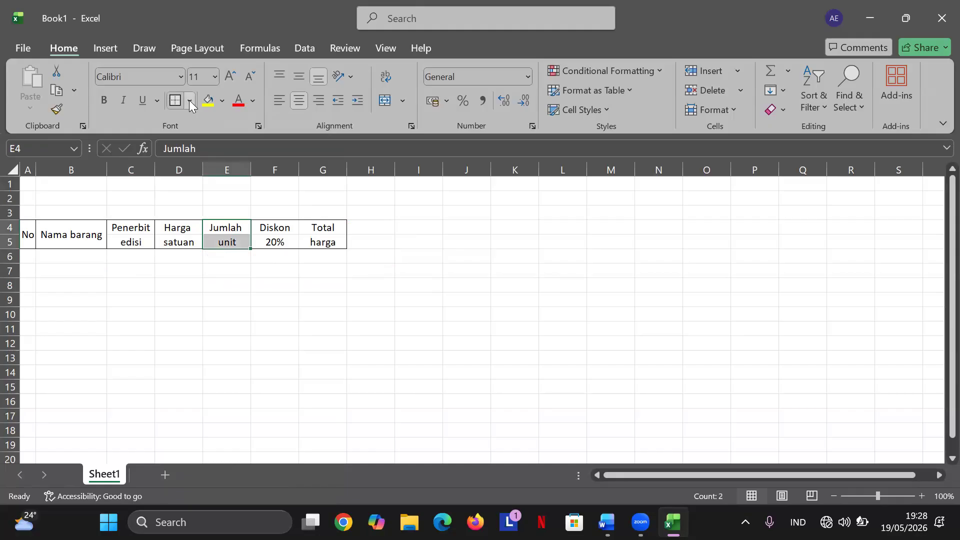
{"action": "left_click", "coordinate": [190, 100]}
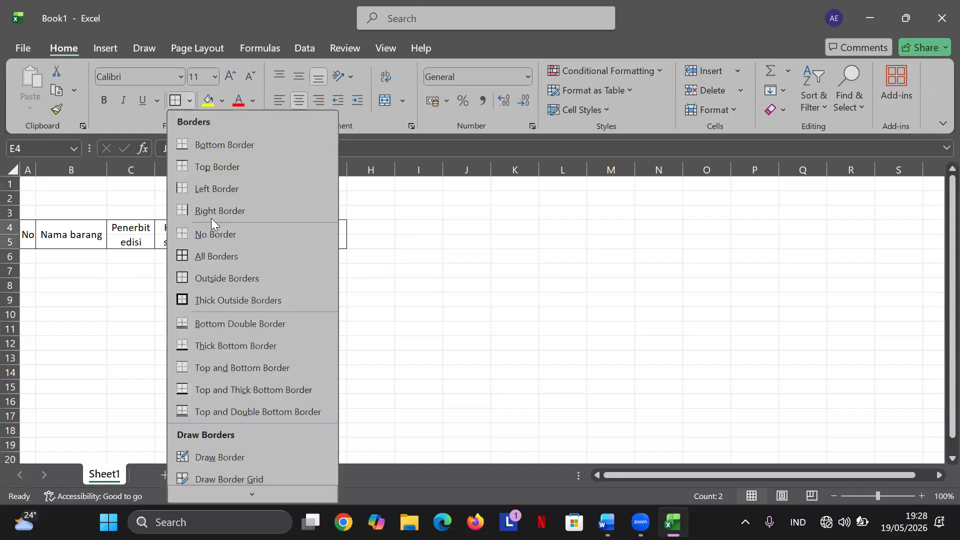
{"action": "left_click", "coordinate": [215, 279]}
Apply Outside Borders separately around the "Diskon 20%" cells F4:F5 and the "Total harga" cells G4:G5.
{"action": "left_click_drag", "start_coordinate": [267, 230], "coordinate": [271, 250]}
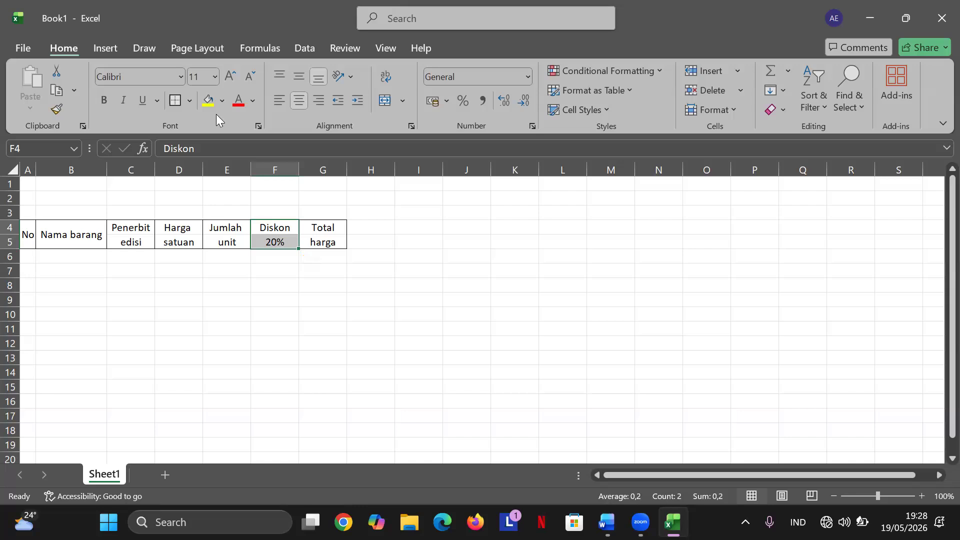
{"action": "left_click", "coordinate": [189, 102]}
{"action": "left_click", "coordinate": [193, 279]}
{"action": "left_click", "coordinate": [189, 101]}
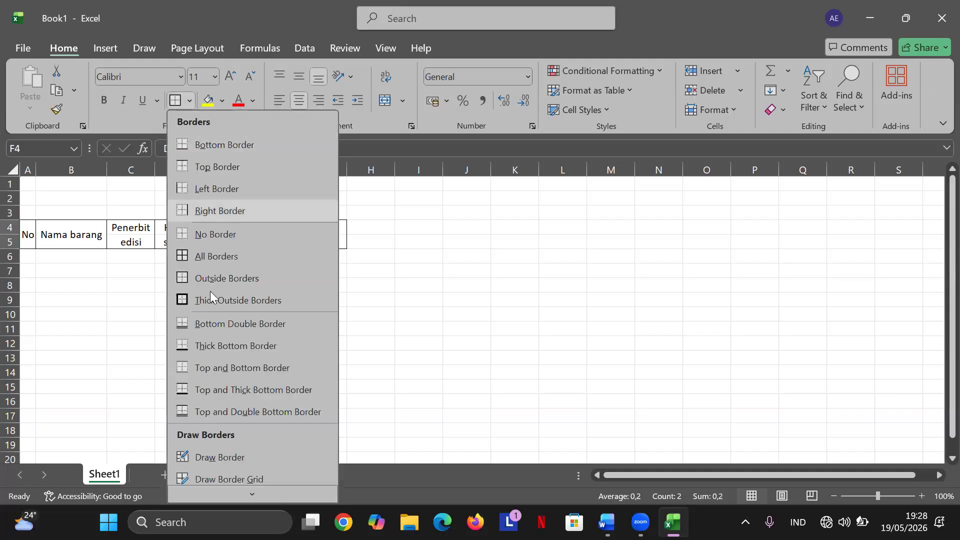
{"action": "left_click", "coordinate": [229, 277]}
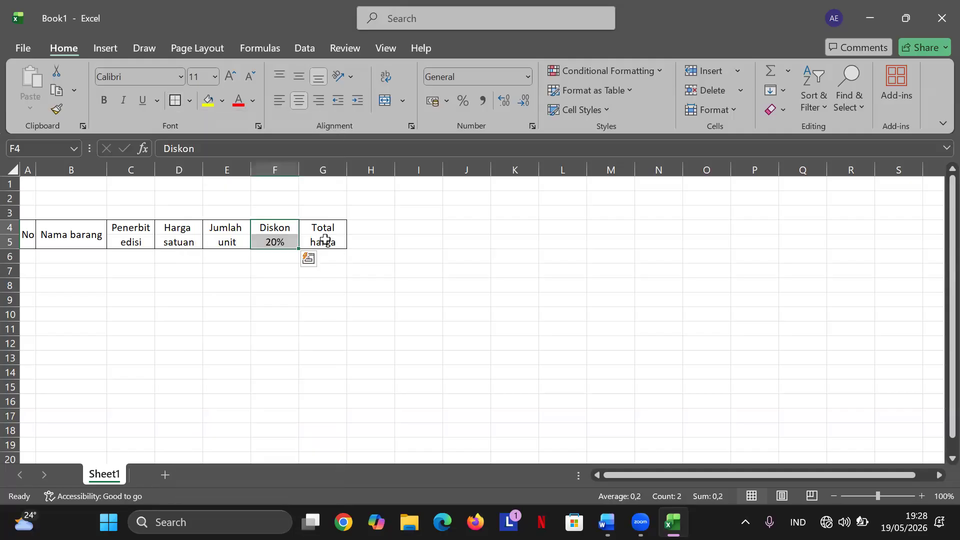
{"action": "left_click_drag", "start_coordinate": [331, 229], "coordinate": [330, 242]}
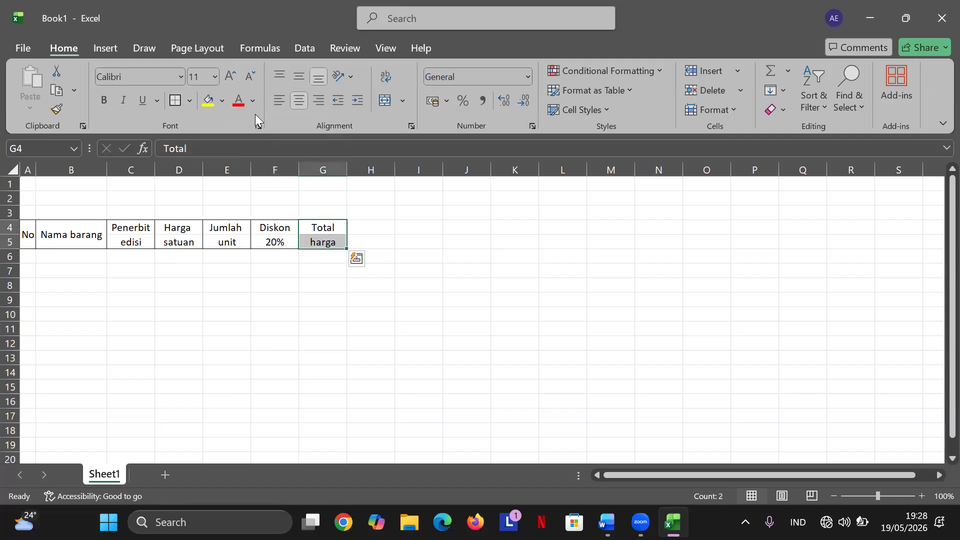
{"action": "left_click", "coordinate": [190, 100]}
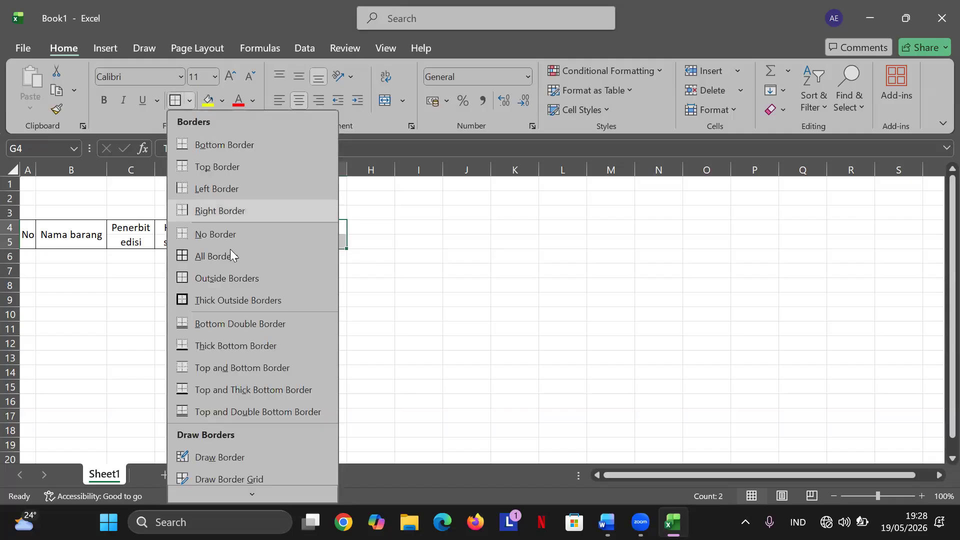
{"action": "left_click", "coordinate": [229, 273]}
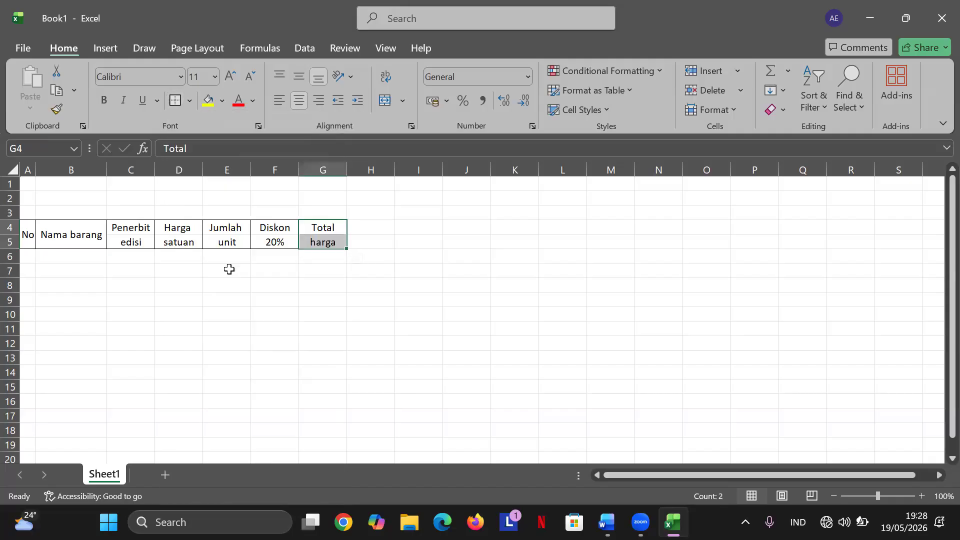
{"action": "left_click", "coordinate": [376, 269]}
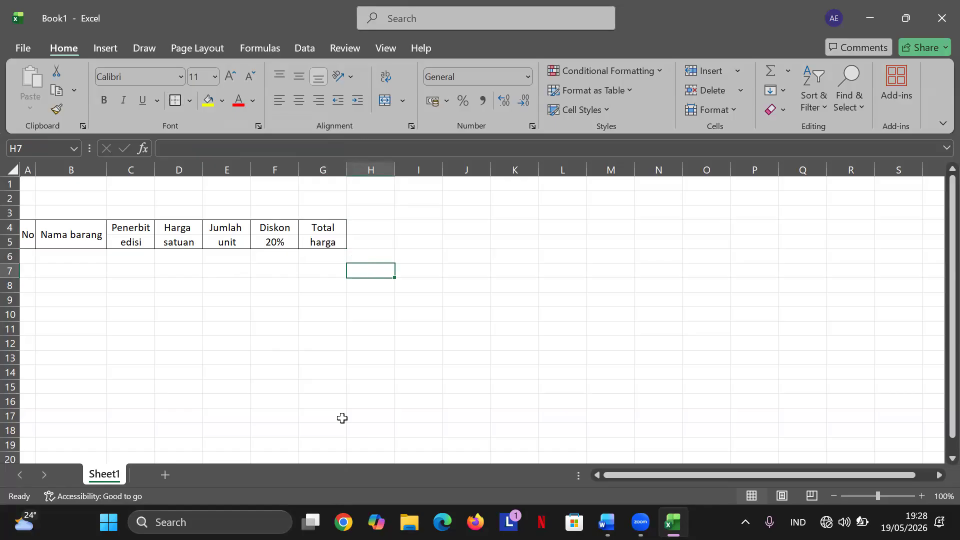
Add a new worksheet to the workbook and enter the header "No" in cell A4.
{"action": "left_click", "coordinate": [166, 476]}
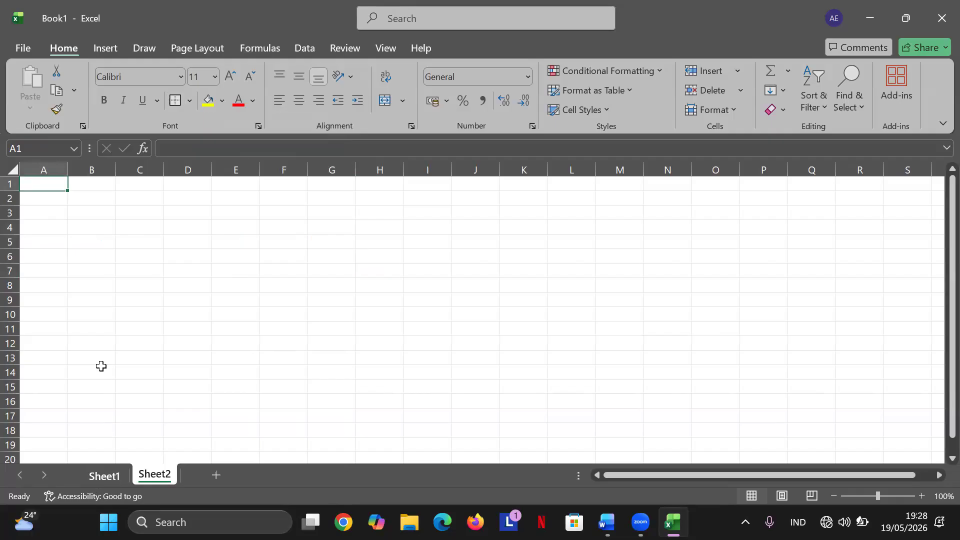
{"action": "left_click", "coordinate": [52, 197]}
{"action": "key", "text": "Return"}
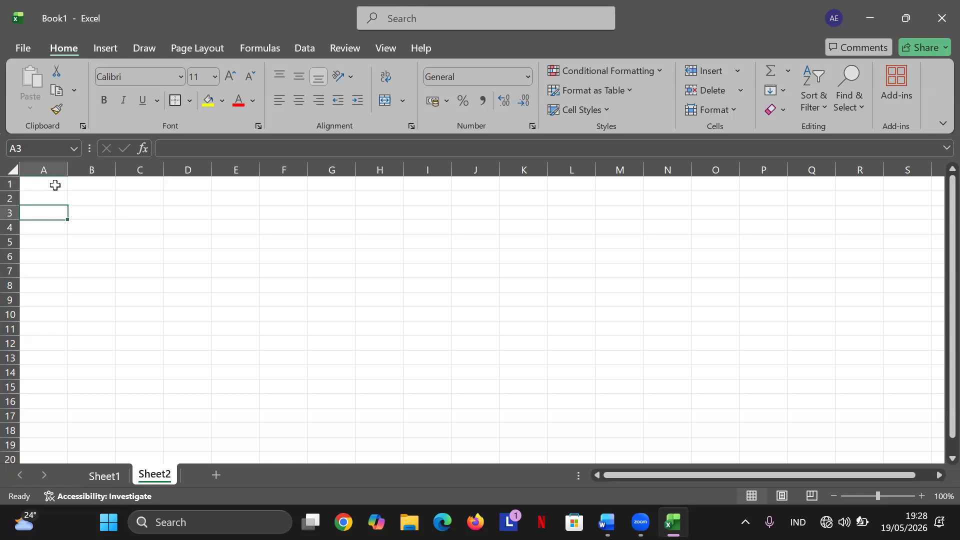
{"action": "key", "text": "Return"}
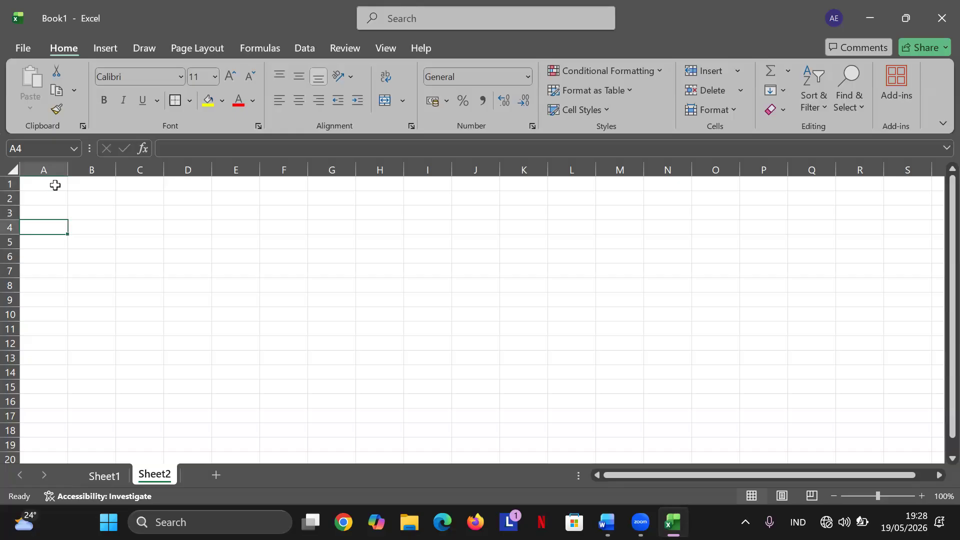
{"action": "type", "text": "No"}
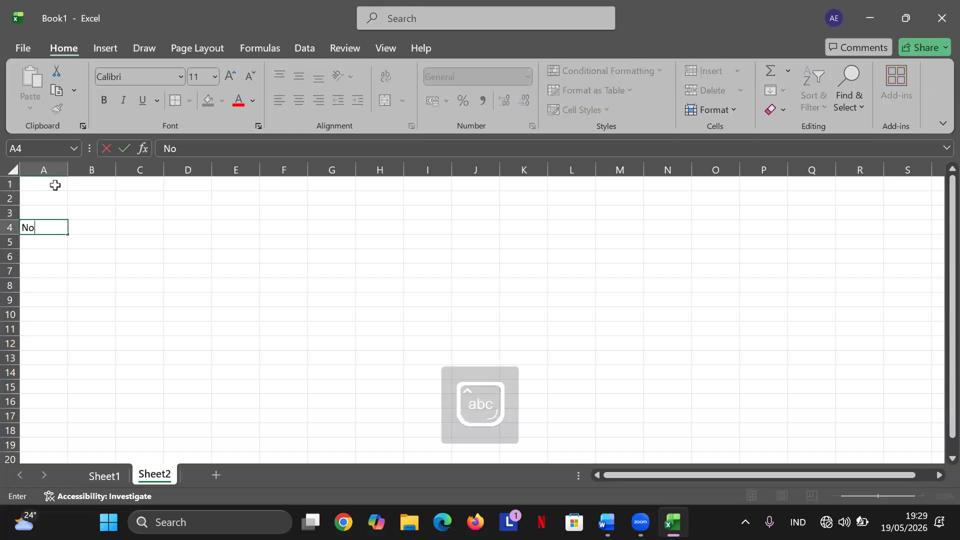
{"action": "key", "text": "Return"}
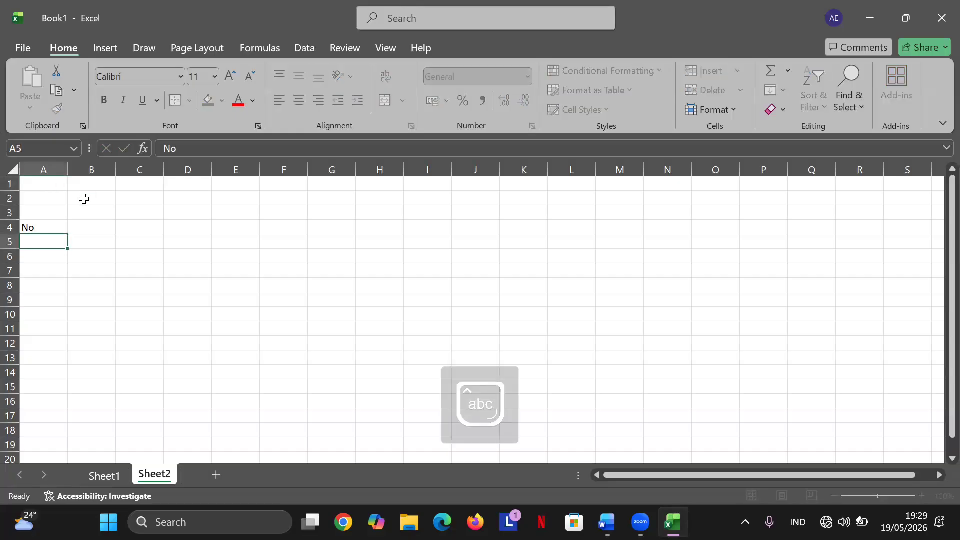
Enter the header "Nama Barang" in cell B4 of the new sheet.
{"action": "left_click", "coordinate": [86, 225]}
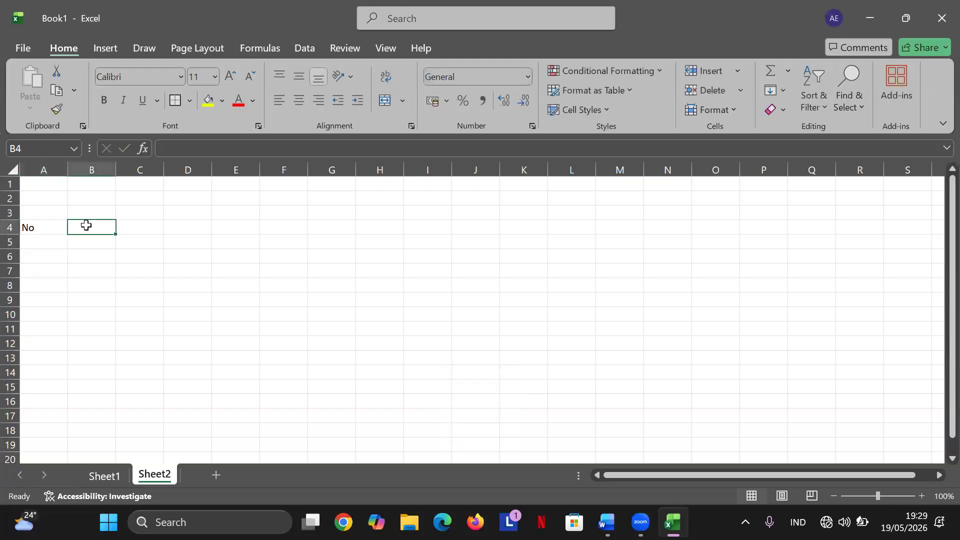
{"action": "key", "text": "Caps_Lock"}
{"action": "type", "text": "NA"}
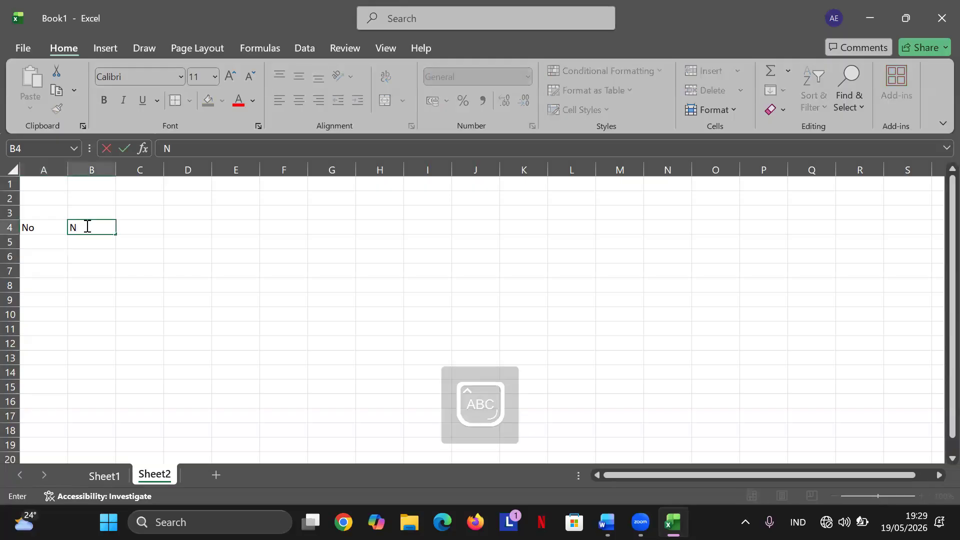
{"action": "key", "text": "BackSpace"}
{"action": "key", "text": "Caps_Lock"}
{"action": "type", "text": "ama"}
{"action": "key", "text": "Caps_Lock"}
{"action": "type", "text": "B"}
{"action": "key", "text": "Caps_Lock"}
{"action": "type", "text": "arang"}
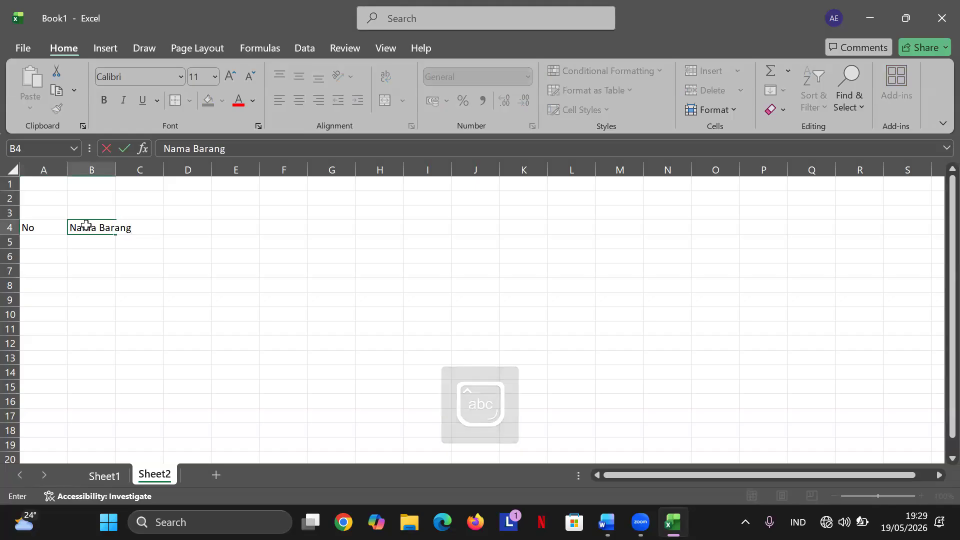
{"action": "key", "text": "Return"}
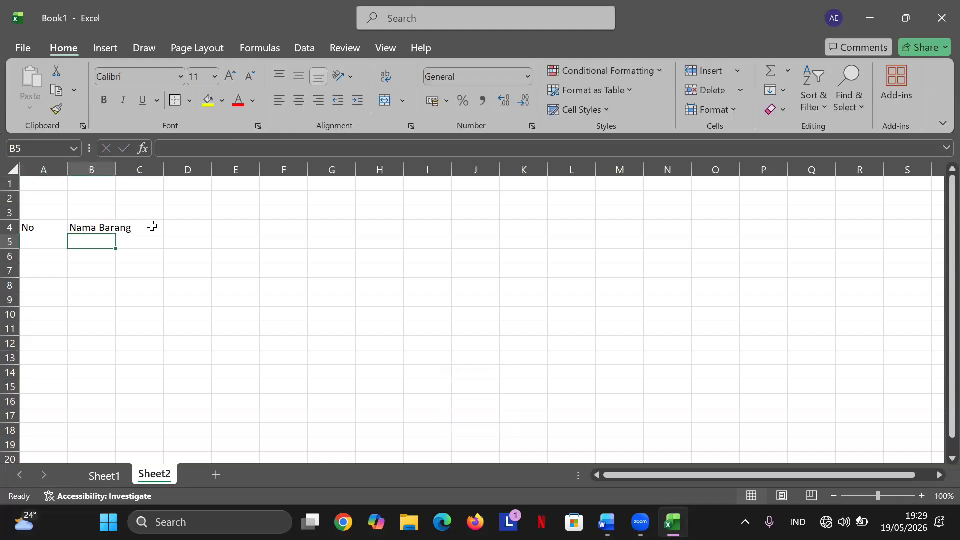
Widen column B to fit "Nama Barang" with some room and narrow column A around "No".
{"action": "left_click", "coordinate": [152, 226]}
{"action": "left_click_drag", "start_coordinate": [112, 176], "coordinate": [133, 176]}
{"action": "key", "text": "Return"}
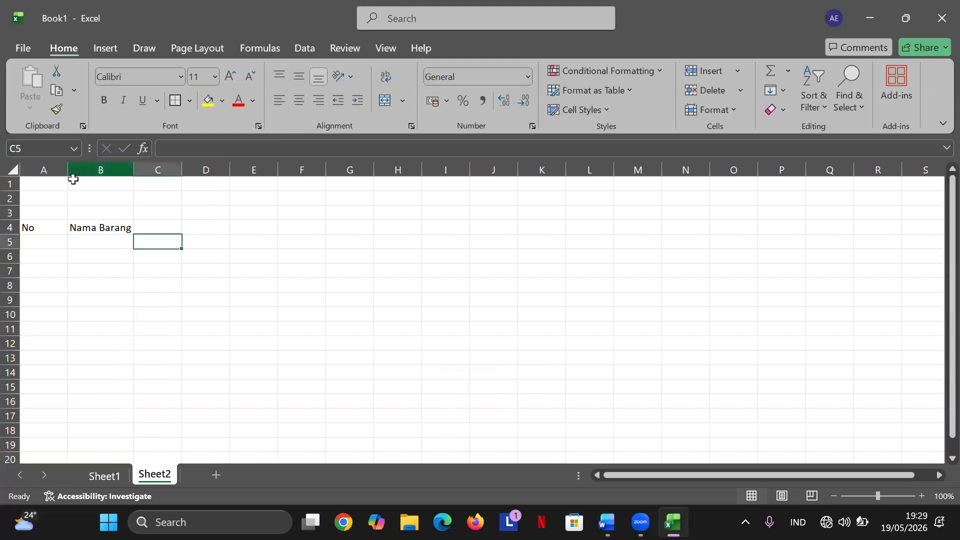
{"action": "left_click_drag", "start_coordinate": [66, 176], "coordinate": [41, 175]}
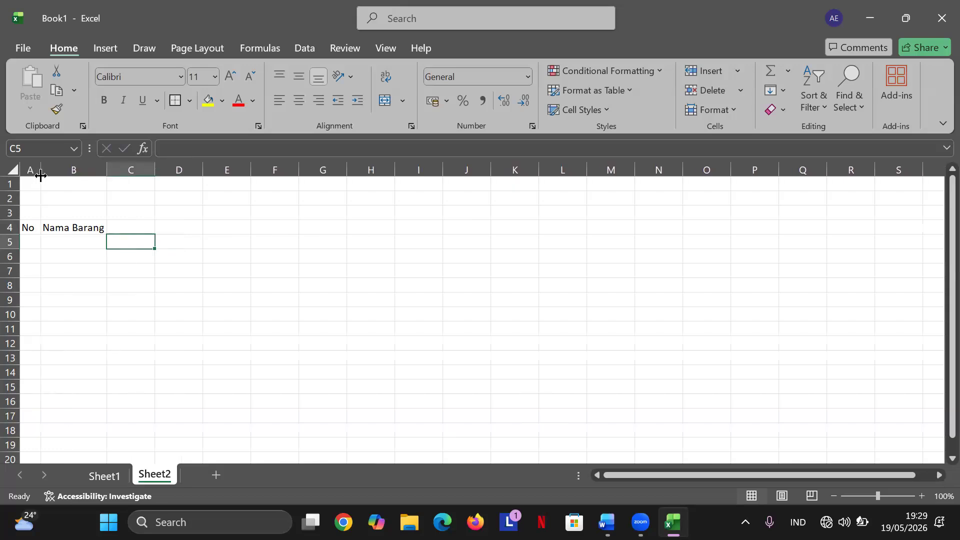
{"action": "left_click", "coordinate": [136, 228]}
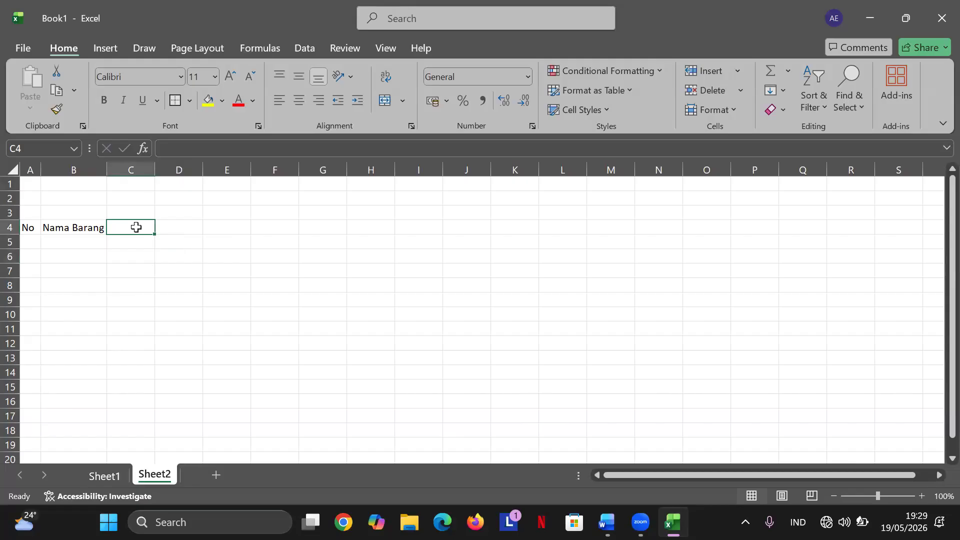
{"action": "left_click_drag", "start_coordinate": [107, 173], "coordinate": [112, 174]}
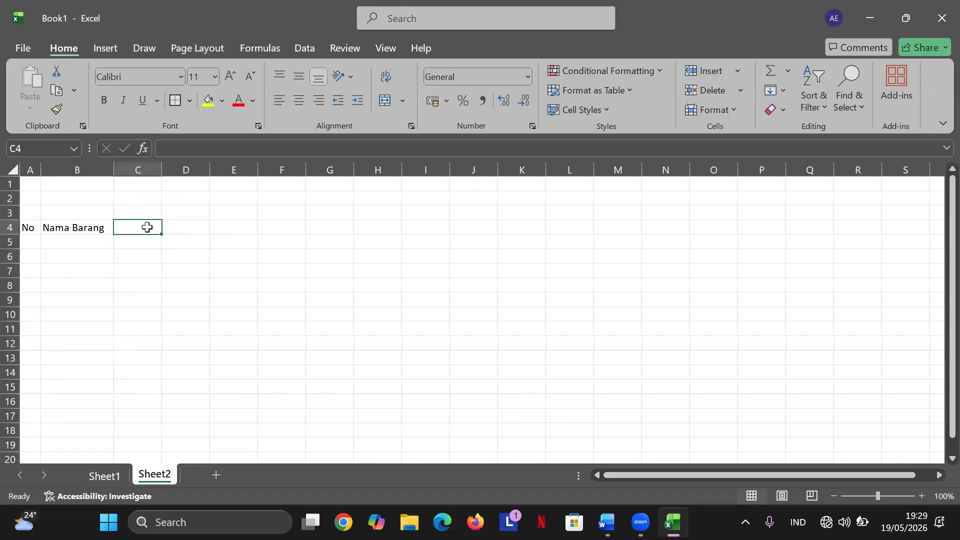
Enter the two-row header "Merek" in C4 and "Barang" in C5.
{"action": "type", "text": "M"}
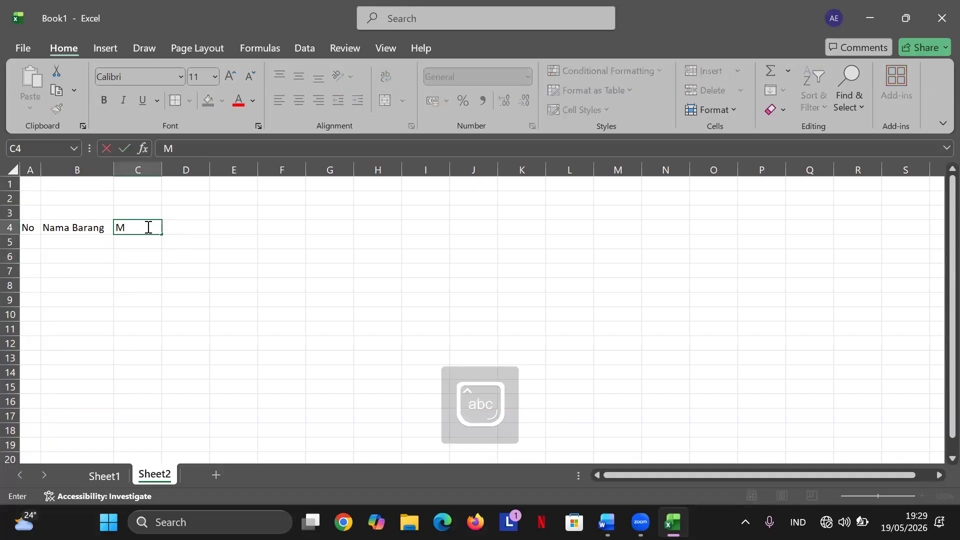
{"action": "type", "text": "erek"}
{"action": "key", "text": "Return"}
{"action": "type", "text": "B"}
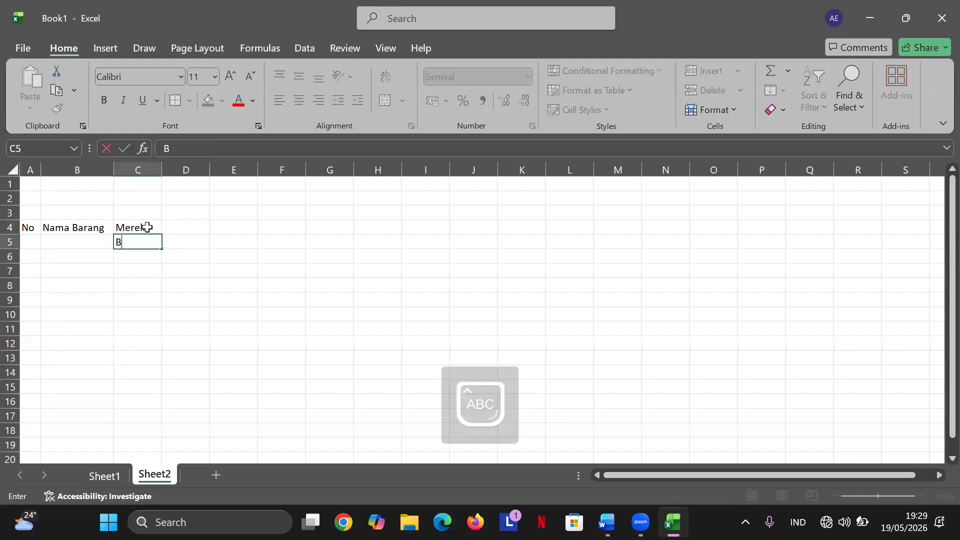
{"action": "type", "text": "arang"}
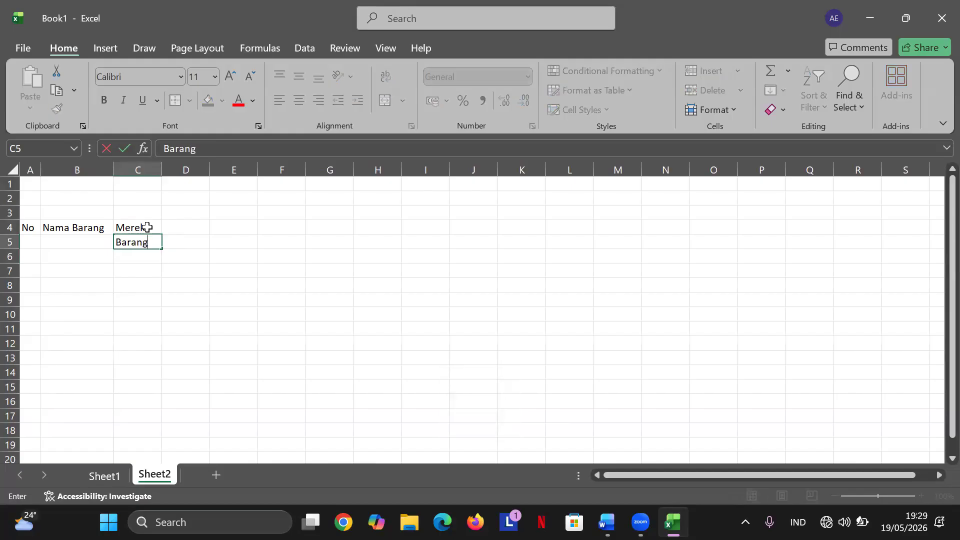
{"action": "key", "text": "Return"}
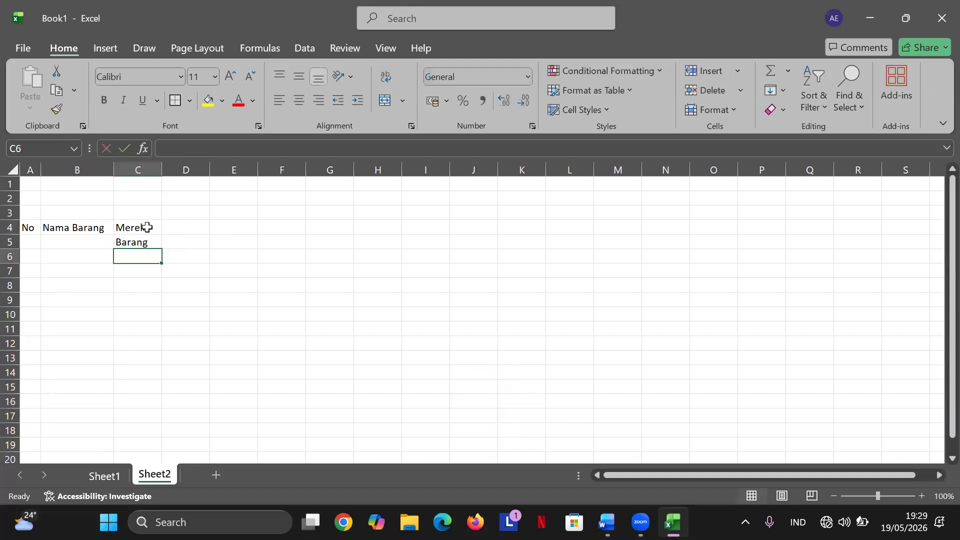
Enter "Harga" in cell D4 as the upper line of the fourth column's header.
{"action": "left_click", "coordinate": [174, 228]}
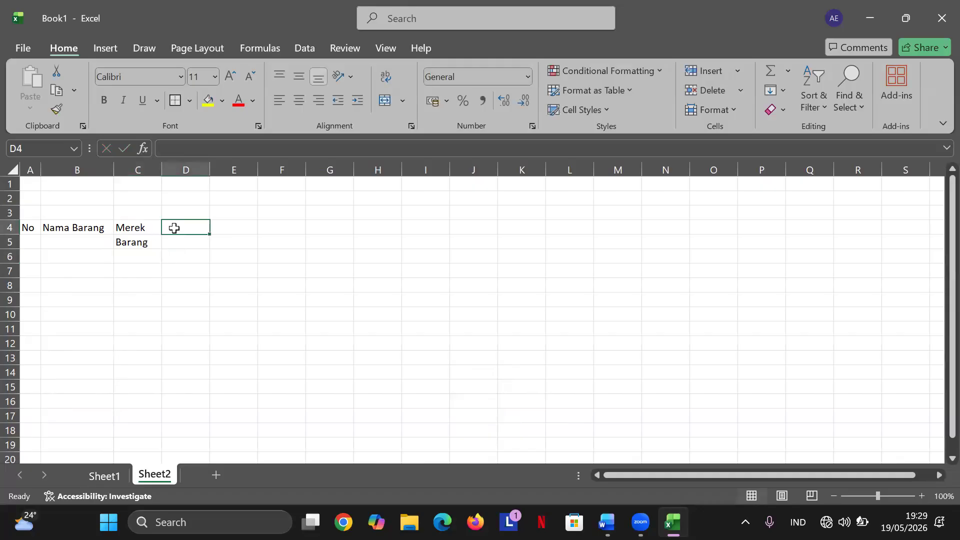
{"action": "key", "text": "Caps_Lock"}
{"action": "type", "text": "H"}
{"action": "key", "text": "Caps_Lock"}
{"action": "type", "text": "a"}
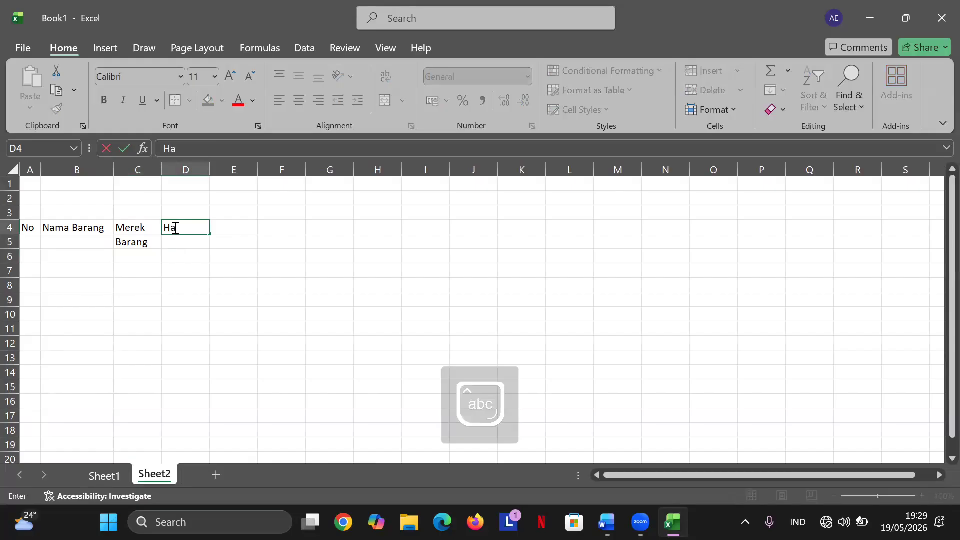
{"action": "type", "text": "rga"}
{"action": "key", "text": "Caps_Lock"}
{"action": "type", "text": "B"}
{"action": "key", "text": "Caps_Lock"}
{"action": "type", "text": "eli"}
{"action": "key", "text": "BackSpace"}
{"action": "key", "text": "BackSpace"}
{"action": "key", "text": "BackSpace"}
{"action": "key", "text": "BackSpace"}
{"action": "key", "text": "BackSpace"}
{"action": "key", "text": "ctrl+Return"}
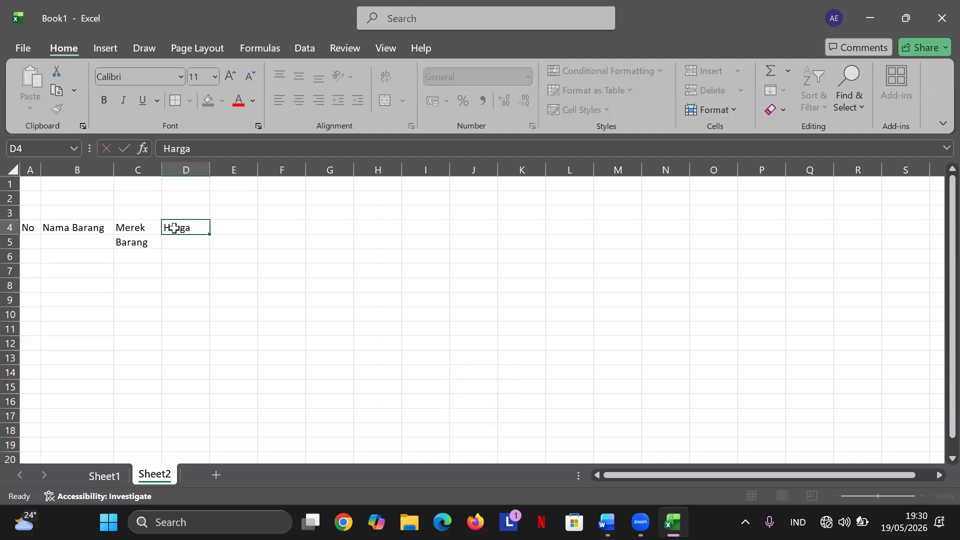
Enter "Beli" in cell D5 beneath "Harga" as the second header line.
{"action": "key", "text": "Return"}
{"action": "key", "text": "Caps_Lock"}
{"action": "type", "text": "B"}
{"action": "key", "text": "Caps_Lock"}
{"action": "type", "text": "eli"}
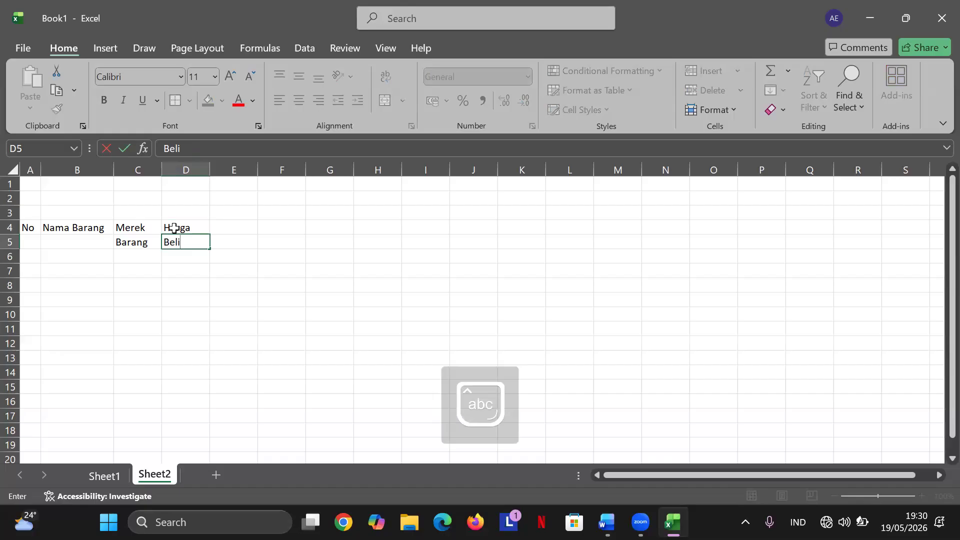
{"action": "key", "text": "Return"}
Enter the two-row header "Biaya" in E4 and "Ongkos" in E5.
{"action": "left_click", "coordinate": [226, 229]}
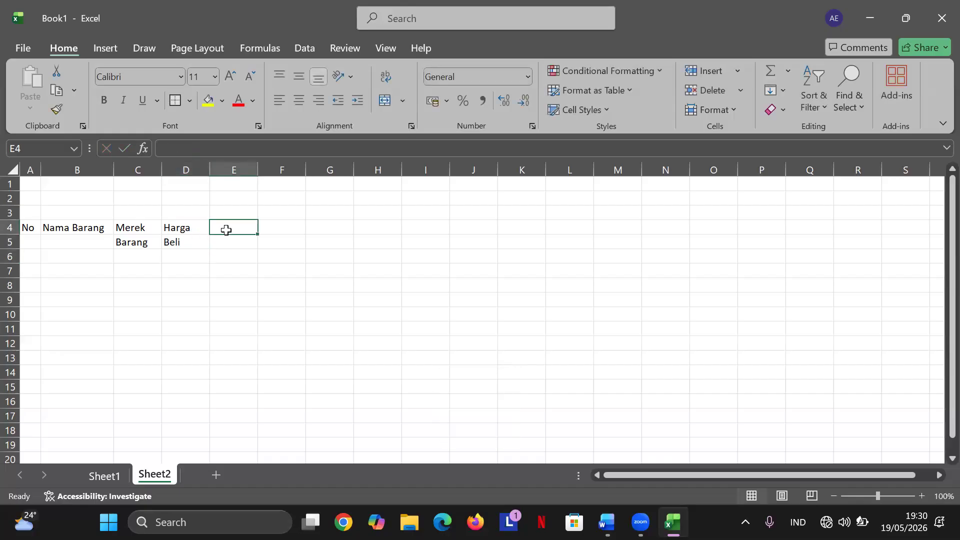
{"action": "key", "text": "Caps_Lock"}
{"action": "type", "text": "B"}
{"action": "key", "text": "Caps_Lock"}
{"action": "type", "text": "iaya"}
{"action": "key", "text": "Return"}
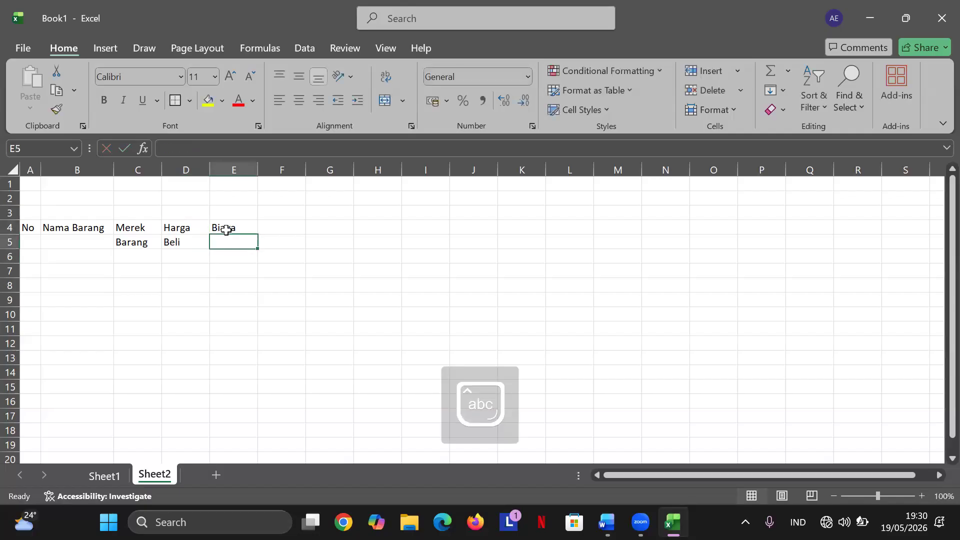
{"action": "type", "text": "Ongkos"}
{"action": "key", "text": "Return"}
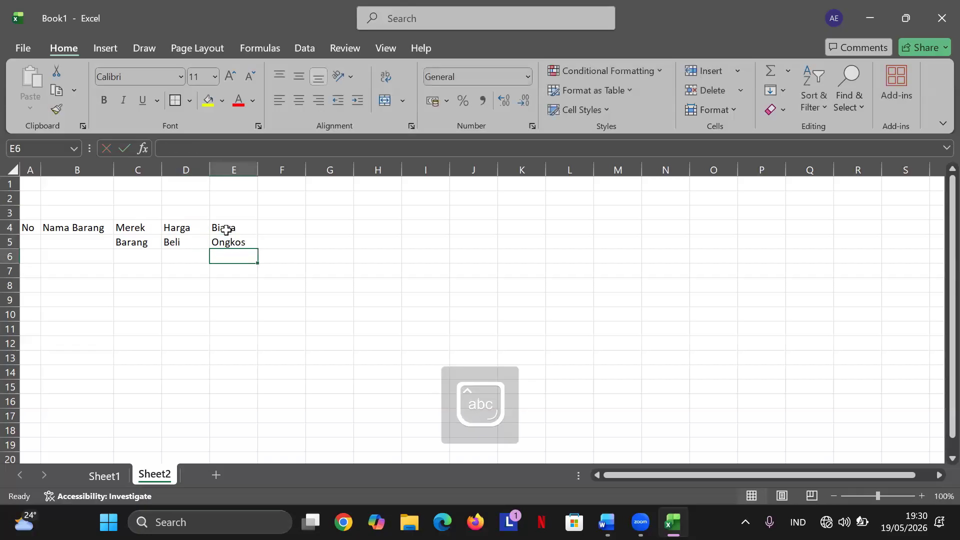
Enter the two-row header "Jumlah" in F4 and "Unit" in F5.
{"action": "left_click", "coordinate": [270, 231]}
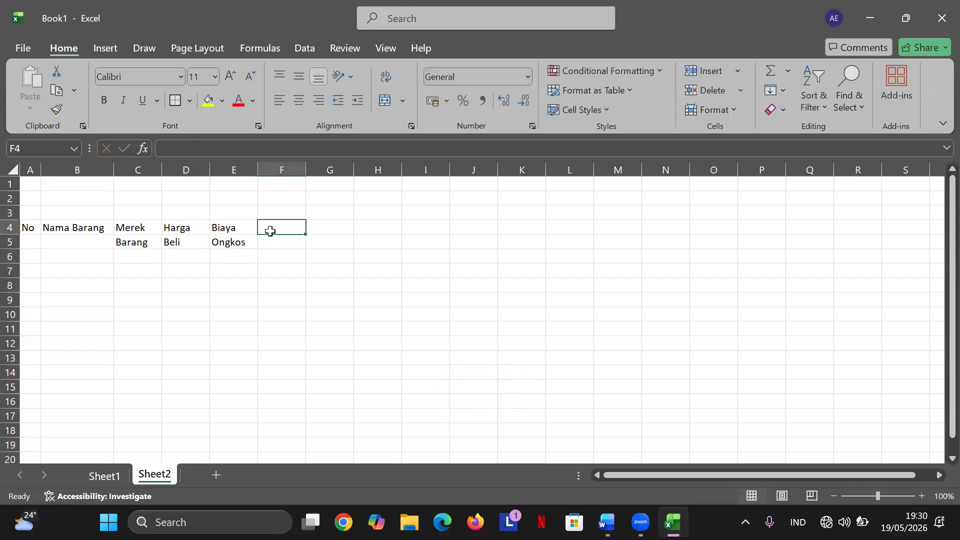
{"action": "type", "text": "J"}
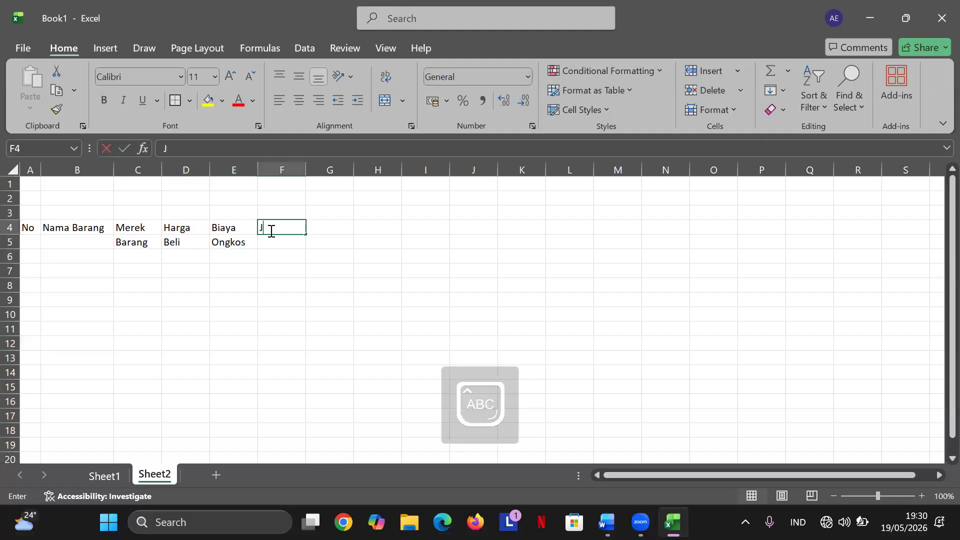
{"action": "type", "text": "umlah"}
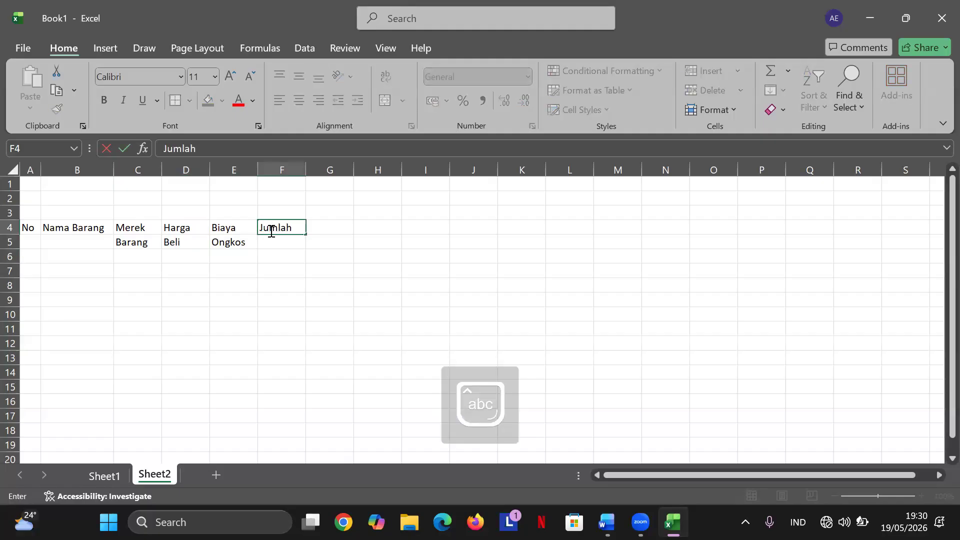
{"action": "key", "text": "Return"}
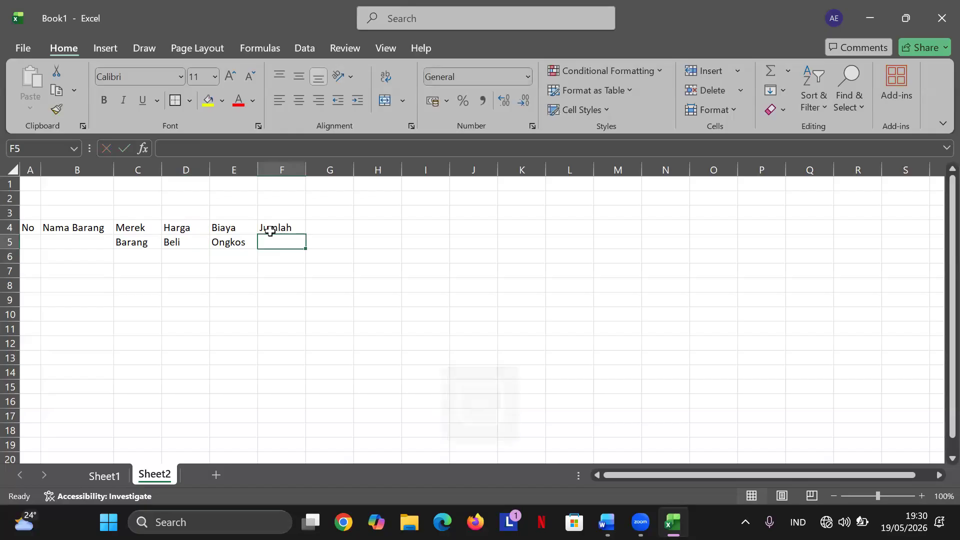
{"action": "key", "text": "Caps_Lock"}
{"action": "type", "text": "U"}
{"action": "key", "text": "Caps_Lock"}
{"action": "type", "text": "nit"}
{"action": "key", "text": "Return"}
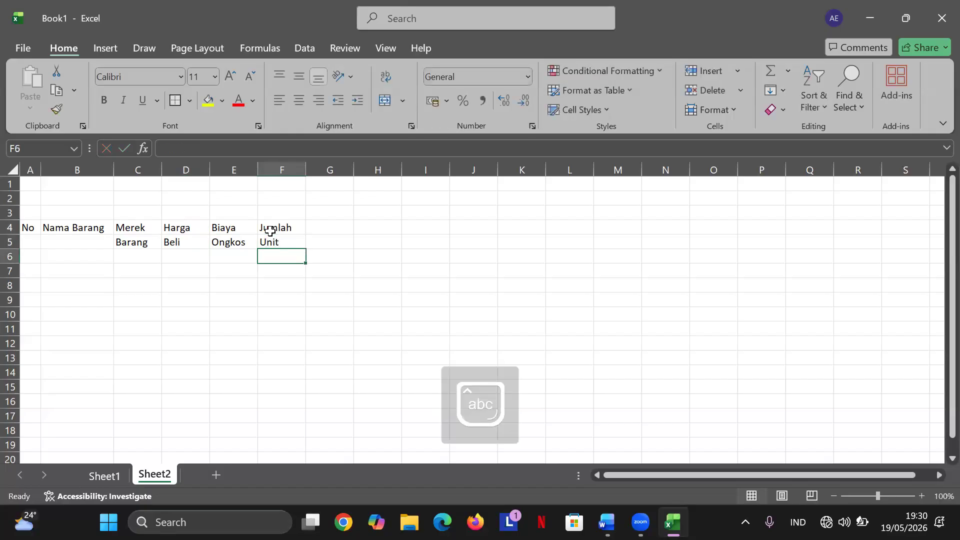
Enter the two-row header "Jumlah" in G4 and "Harga" in G5.
{"action": "left_click", "coordinate": [331, 228]}
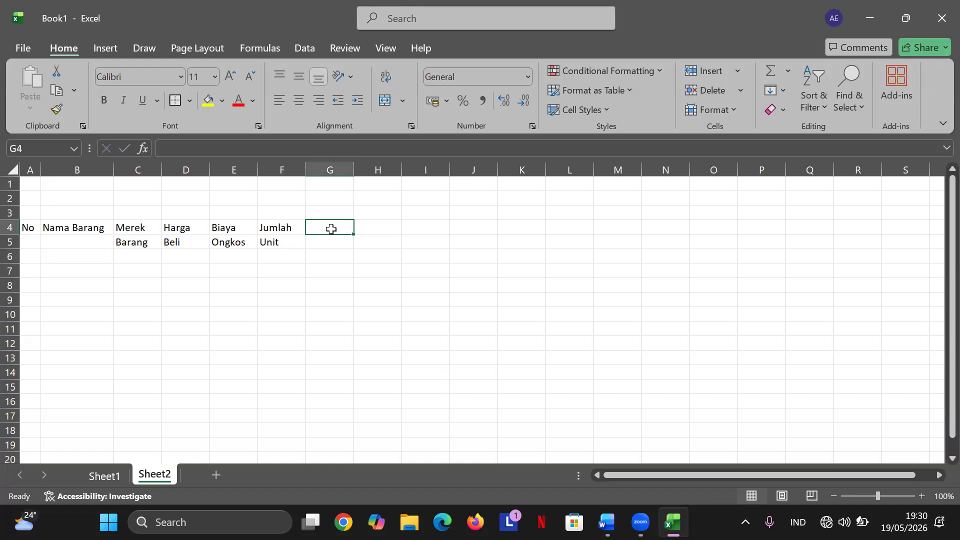
{"action": "key", "text": "Caps_Lock"}
{"action": "type", "text": "JUML"}
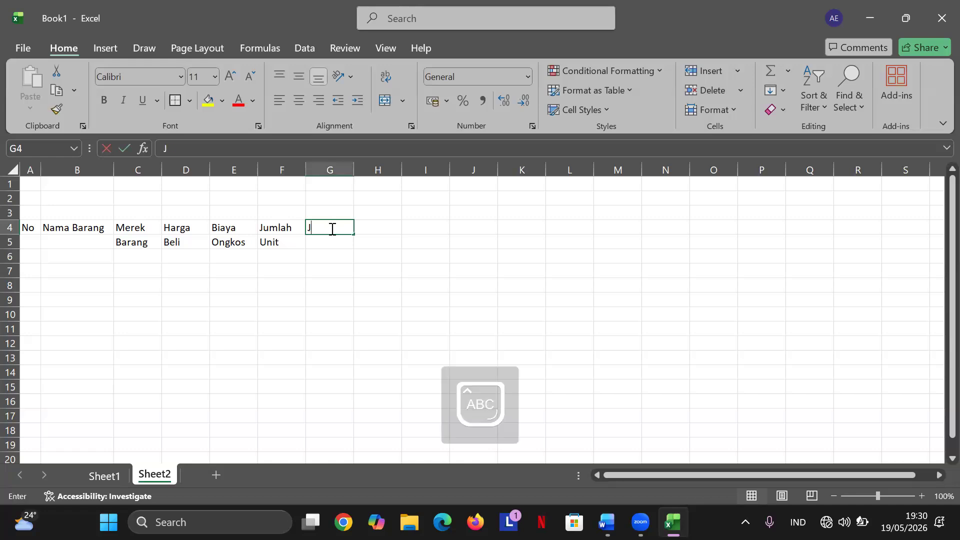
{"action": "key", "text": "BackSpace"}
{"action": "key", "text": "BackSpace"}
{"action": "key", "text": "BackSpace"}
{"action": "key", "text": "Caps_Lock"}
{"action": "type", "text": "umlah"}
{"action": "key", "text": "Return"}
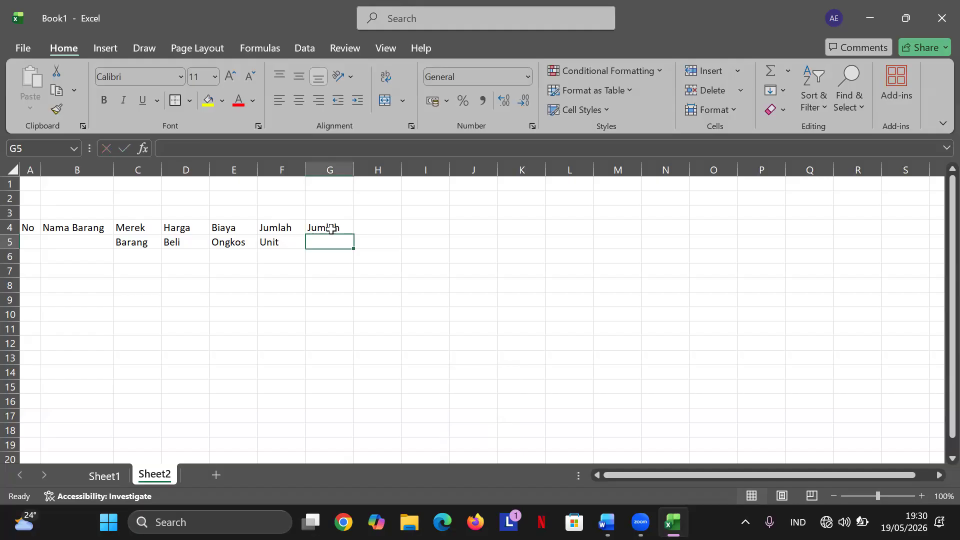
{"action": "type", "text": "H"}
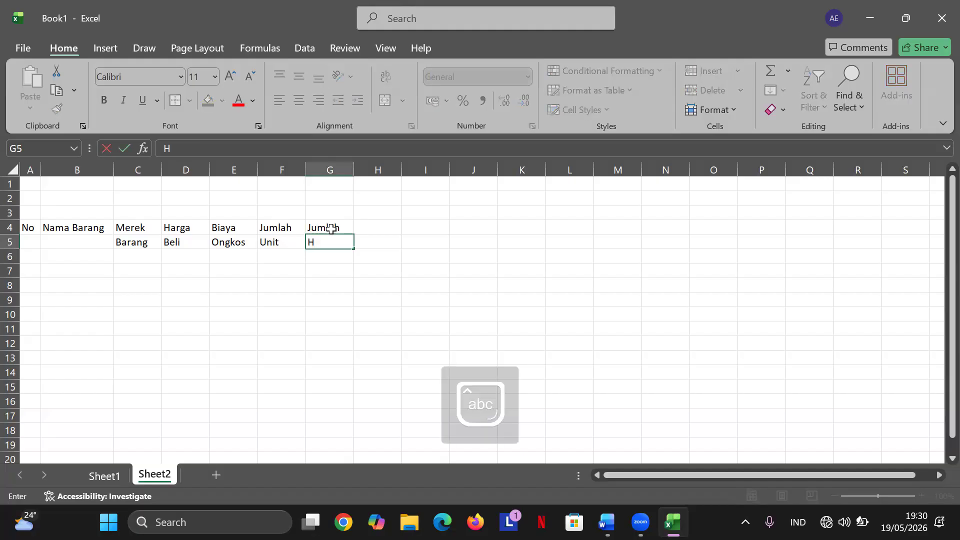
{"action": "type", "text": "arga"}
{"action": "key", "text": "Return"}
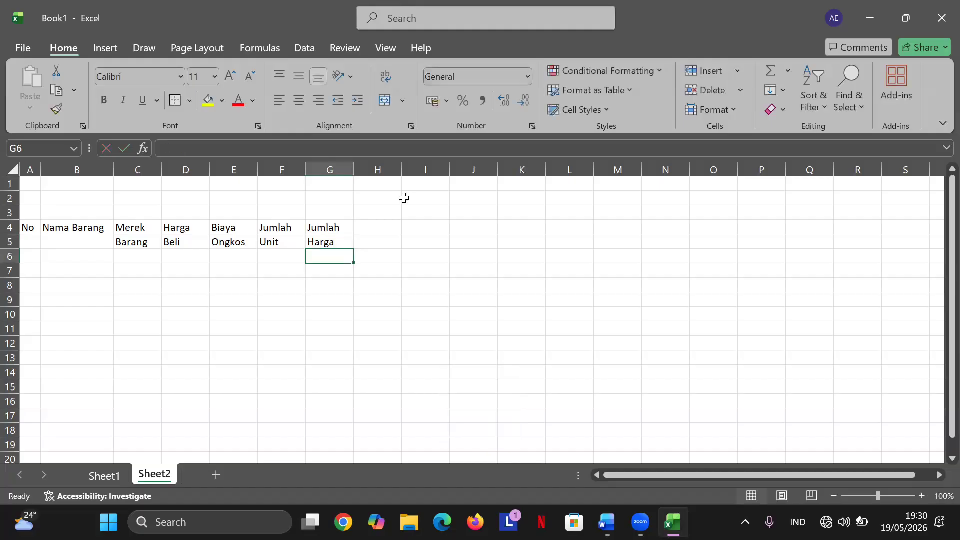
Enter "PPN" in cell H4 as the upper line of the eighth column's header.
{"action": "left_click", "coordinate": [376, 230]}
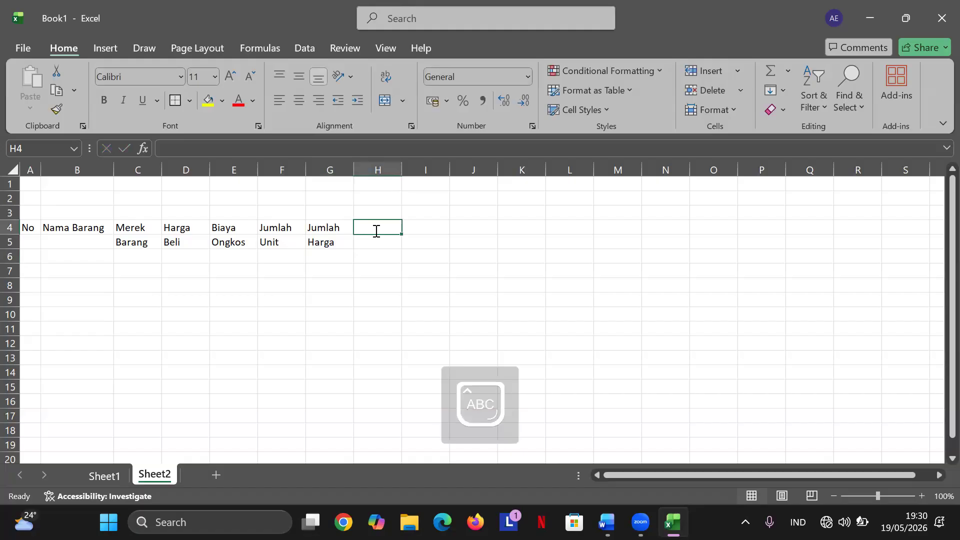
{"action": "type", "text": "PP"}
{"action": "key", "text": "BackSpace"}
{"action": "key", "text": "BackSpace"}
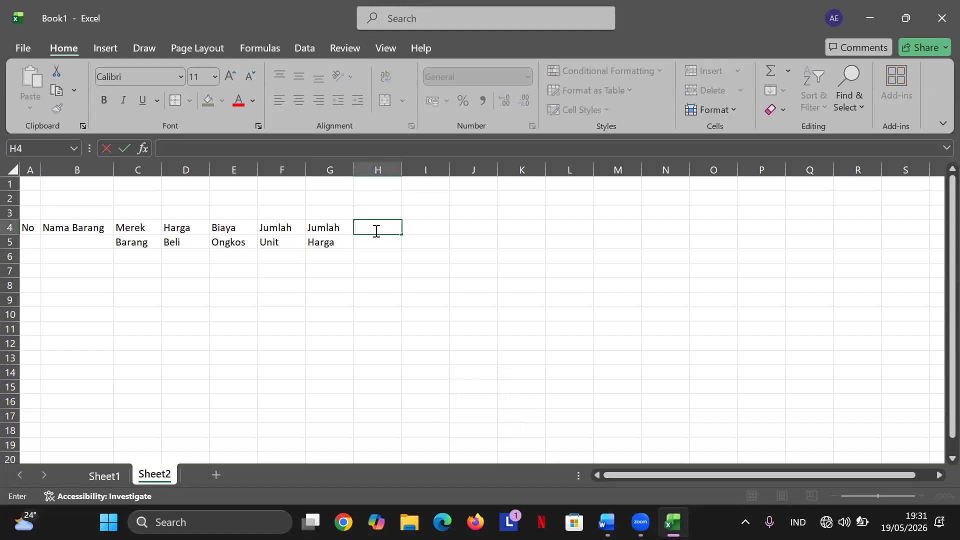
{"action": "type", "text": "PPN"}
{"action": "key", "text": "Return"}
Enter "10%" in cell H5 beneath "PPN" as the second header line.
{"action": "type", "text": "1"}
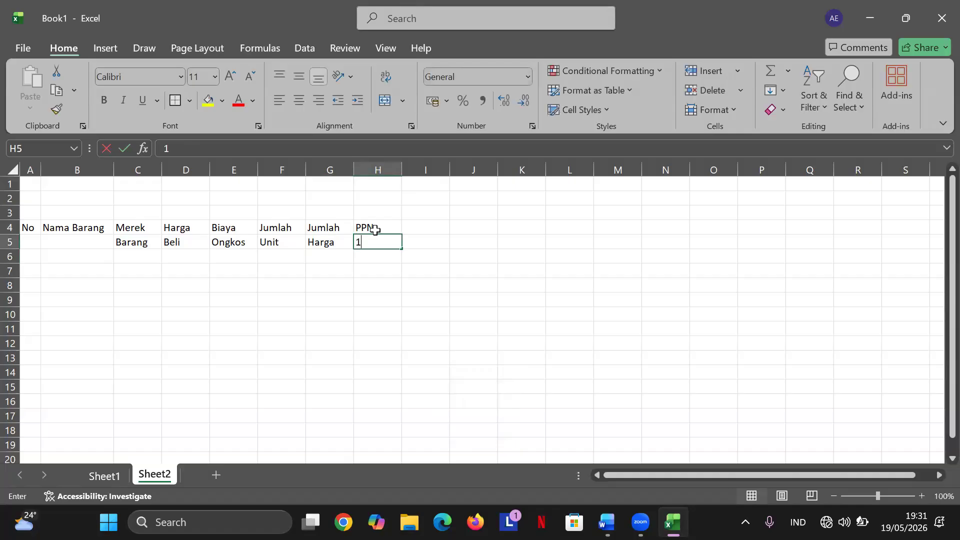
{"action": "type", "text": "0"}
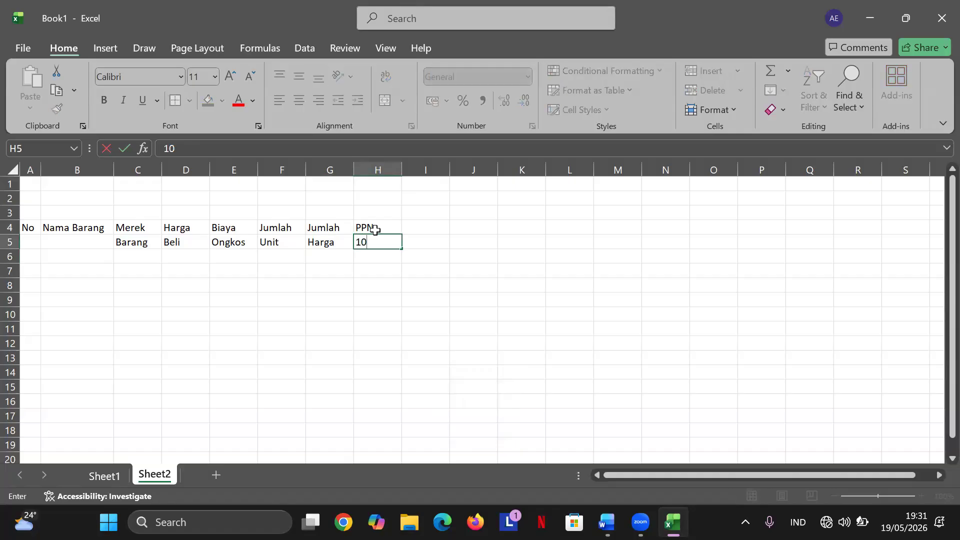
{"action": "type", "text": "5"}
{"action": "key", "text": "BackSpace"}
{"action": "type", "text": "5"}
{"action": "key", "text": "BackSpace"}
{"action": "type", "text": "5"}
{"action": "key", "text": "BackSpace"}
{"action": "type", "text": "5"}
{"action": "key", "text": "BackSpace"}
{"action": "type", "text": "%"}
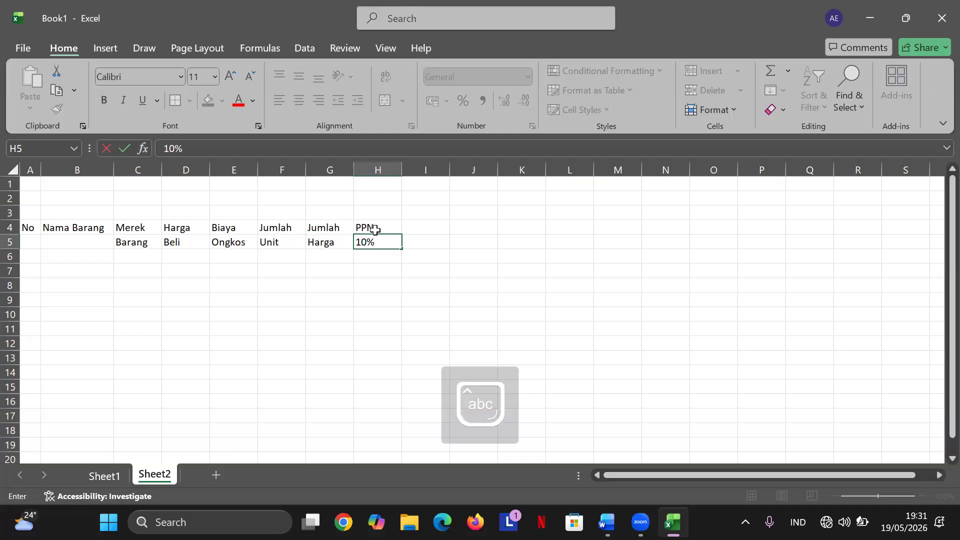
{"action": "key", "text": "Return"}
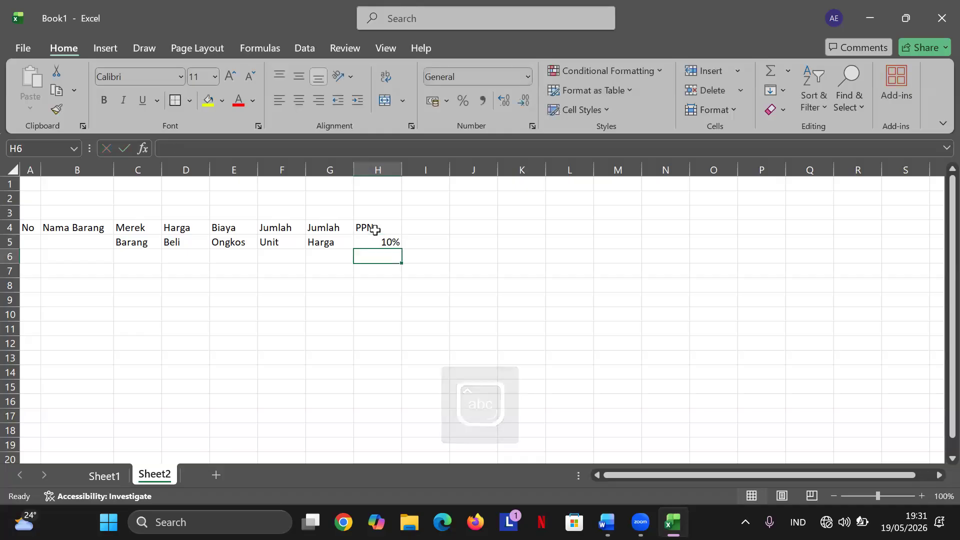
Enter the two-row header "Total" in I4 and "Harga" in I5.
{"action": "left_click", "coordinate": [411, 230]}
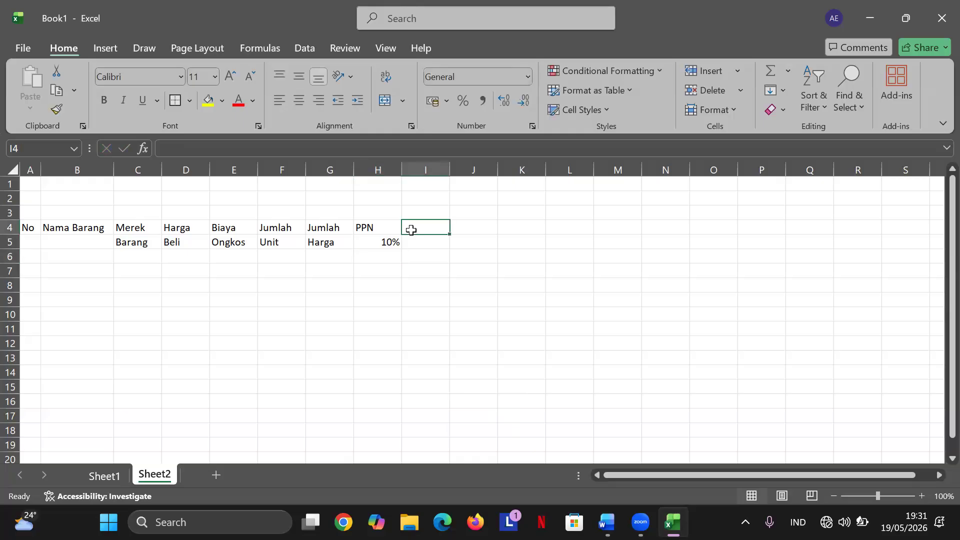
{"action": "type", "text": "Total"}
{"action": "key", "text": "Return"}
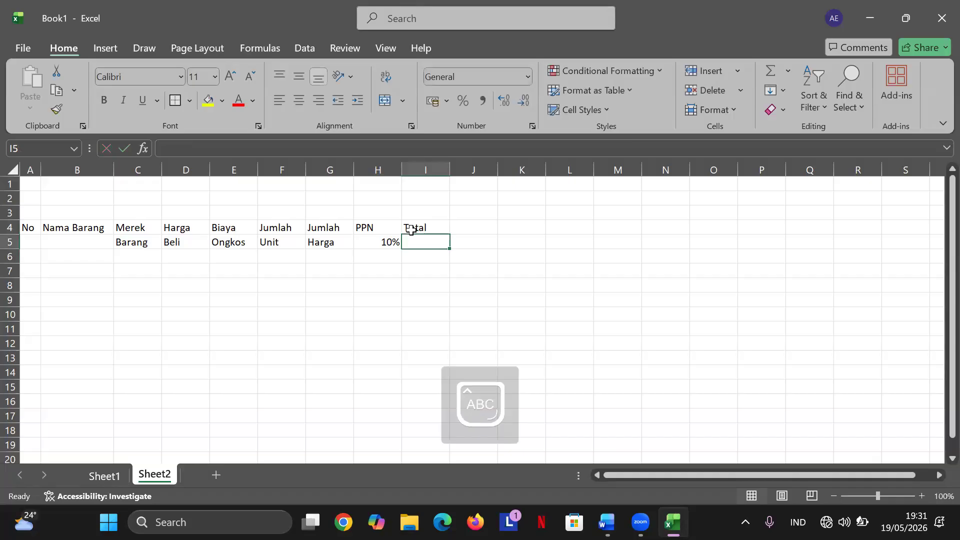
{"action": "type", "text": "Harga"}
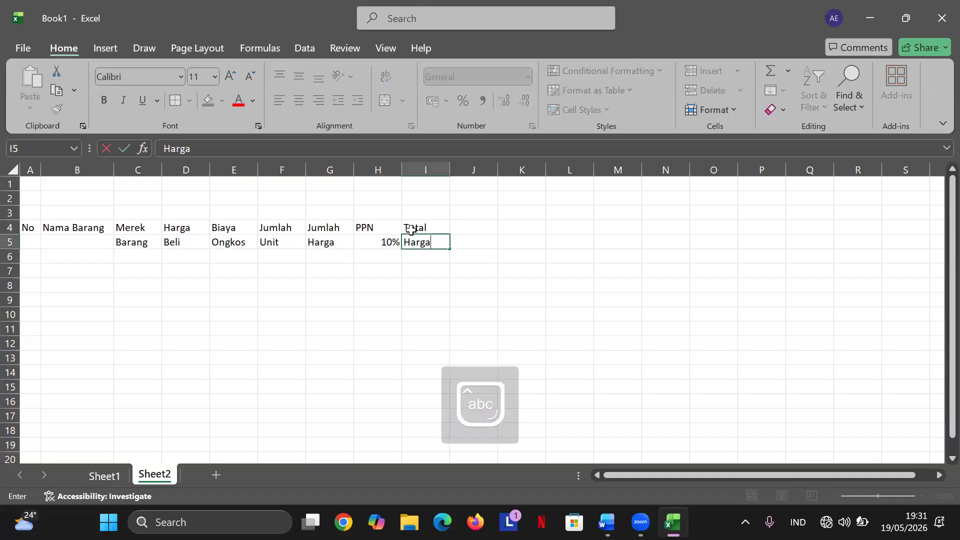
{"action": "key", "text": "Return"}
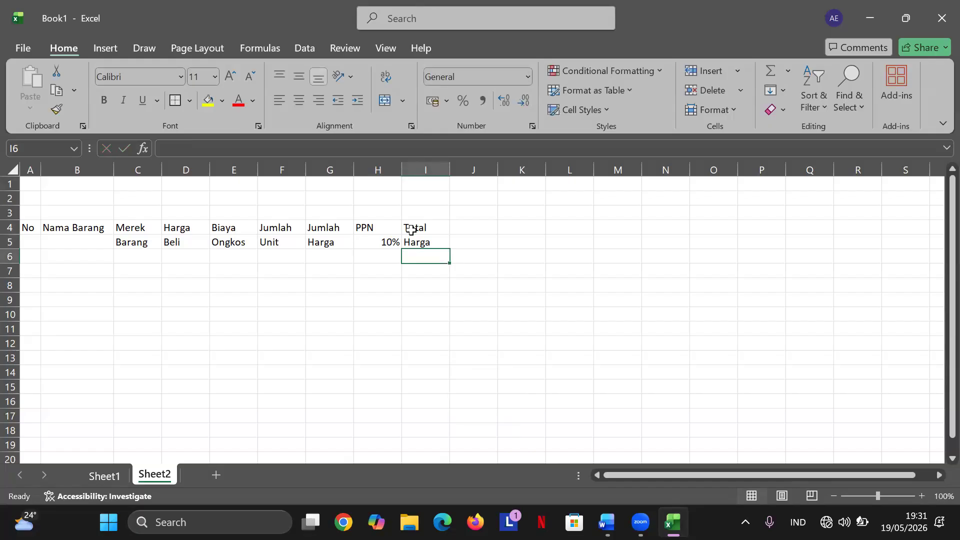
Retype the "No" header in cell A4.
{"action": "left_click", "coordinate": [26, 229]}
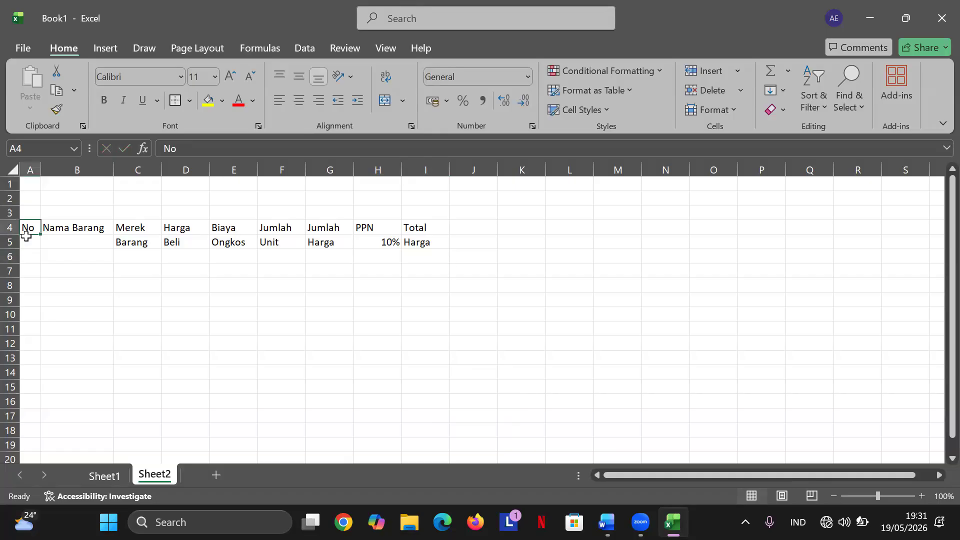
{"action": "mouse_move", "coordinate": [40, 234]}
{"action": "left_mouse_down"}
{"action": "mouse_move", "coordinate": [36, 225]}
{"action": "mouse_move", "coordinate": [38, 246]}
{"action": "mouse_move", "coordinate": [33, 234]}
{"action": "left_mouse_up"}
{"action": "type", "text": "No"}
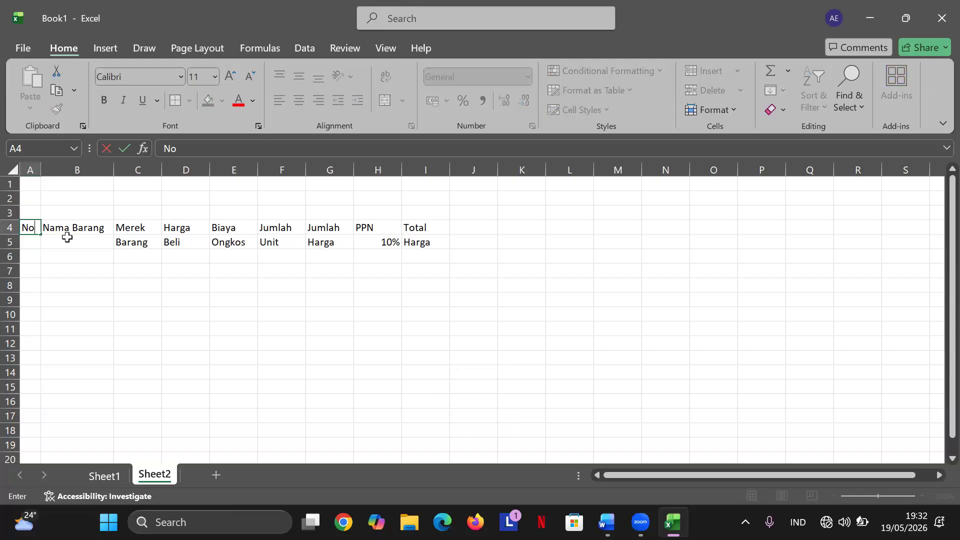
{"action": "left_click_drag", "start_coordinate": [480, 255], "coordinate": [134, 226]}
{"action": "left_click", "coordinate": [442, 337]}
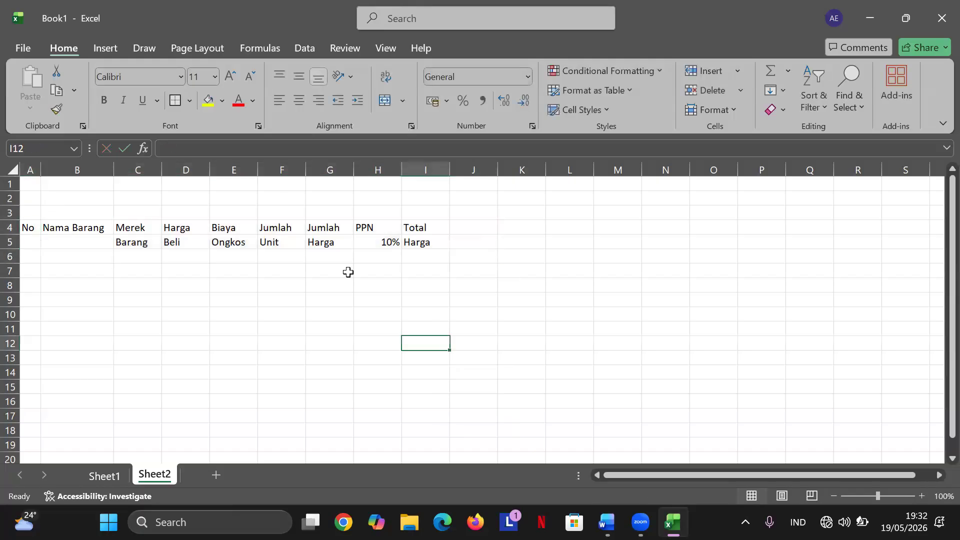
Move the "No" header from A4 down to A5 and delete it there.
{"action": "left_click", "coordinate": [27, 226]}
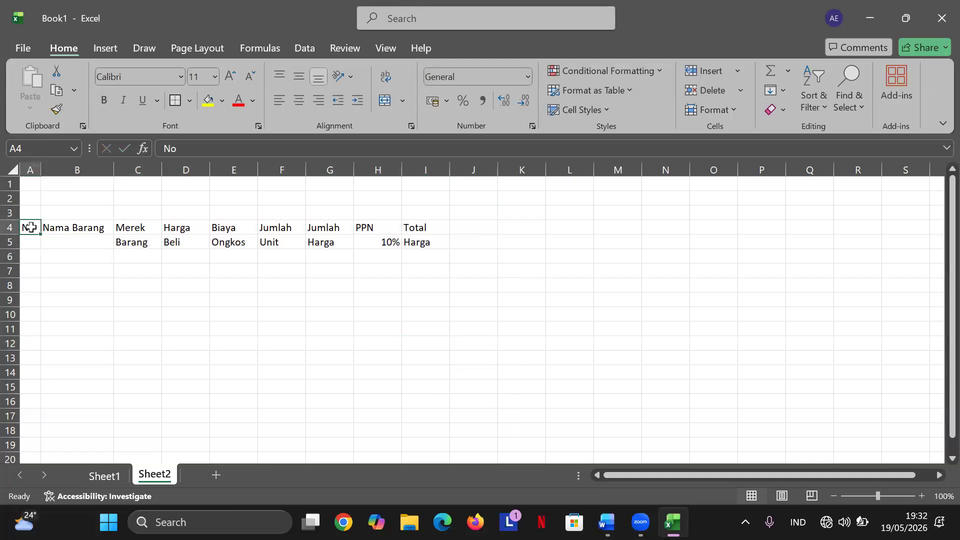
{"action": "left_click_drag", "start_coordinate": [35, 240], "coordinate": [34, 240]}
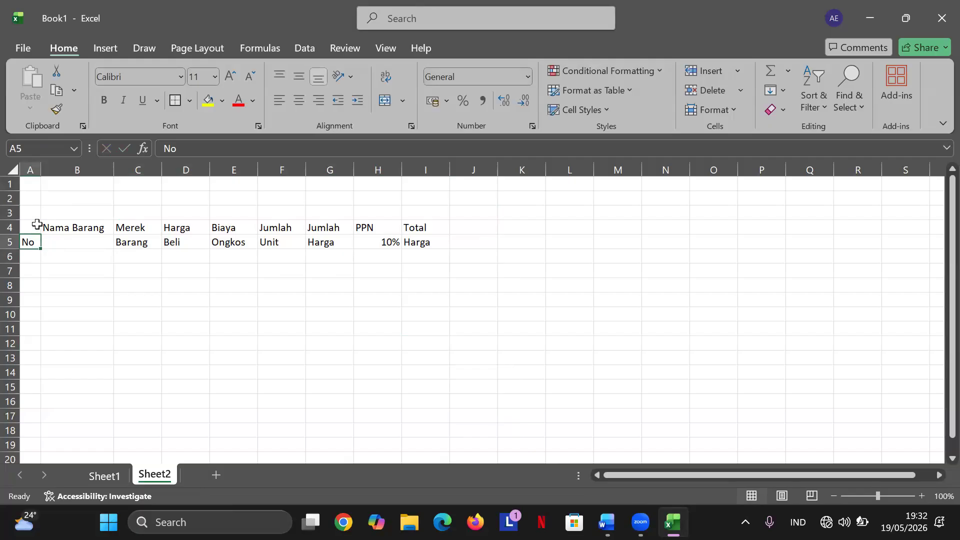
{"action": "left_click_drag", "start_coordinate": [36, 236], "coordinate": [36, 234]}
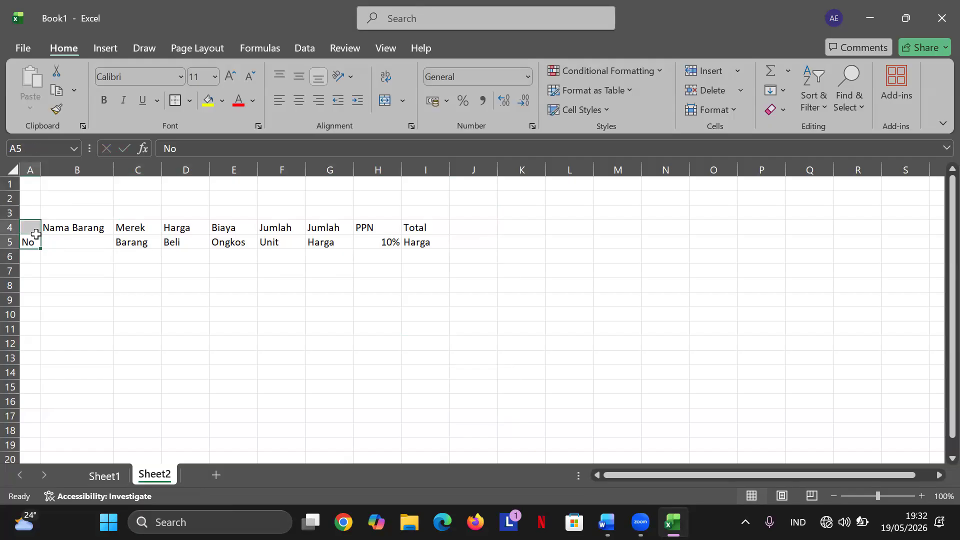
{"action": "key", "text": "BackSpace"}
Re-enter "No" in A4 and fill it down into A5.
{"action": "left_click", "coordinate": [34, 231]}
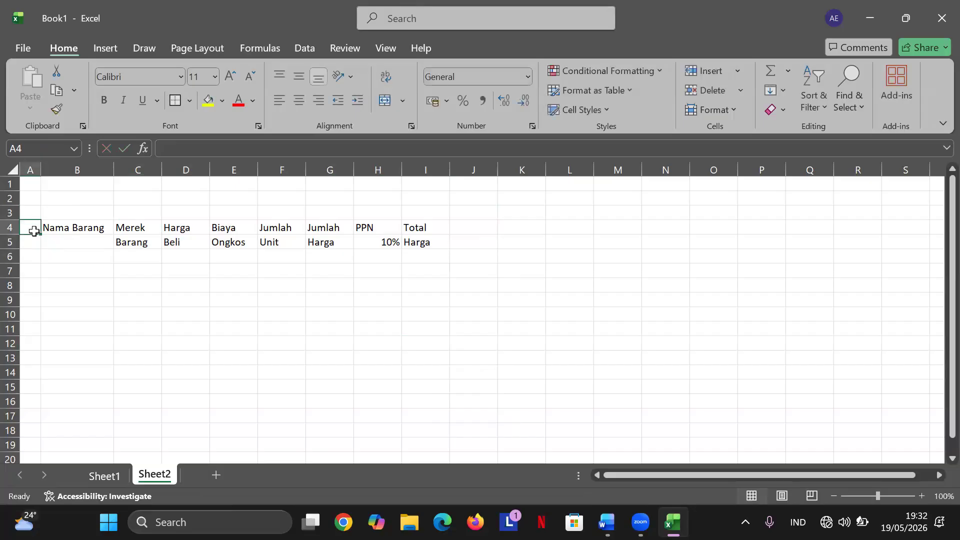
{"action": "type", "text": "No"}
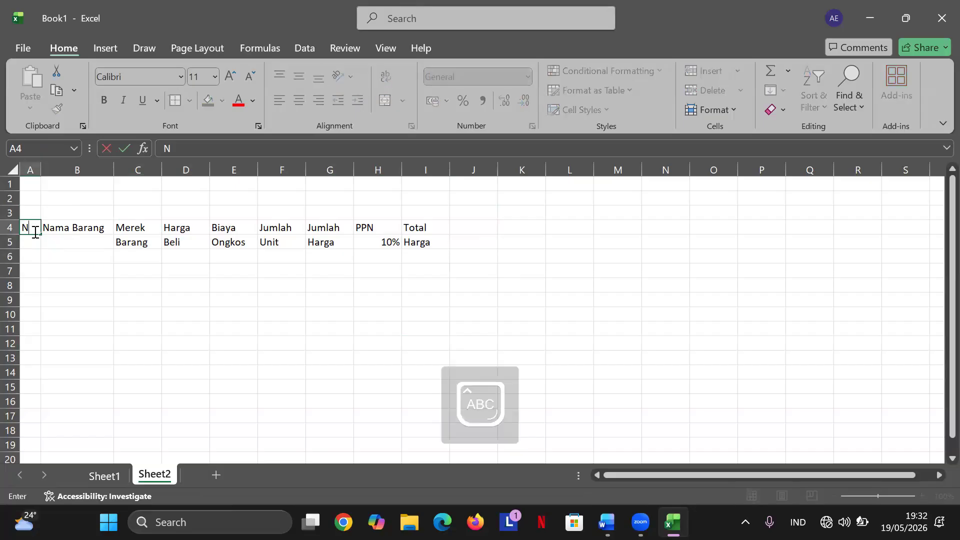
{"action": "left_click", "coordinate": [155, 342]}
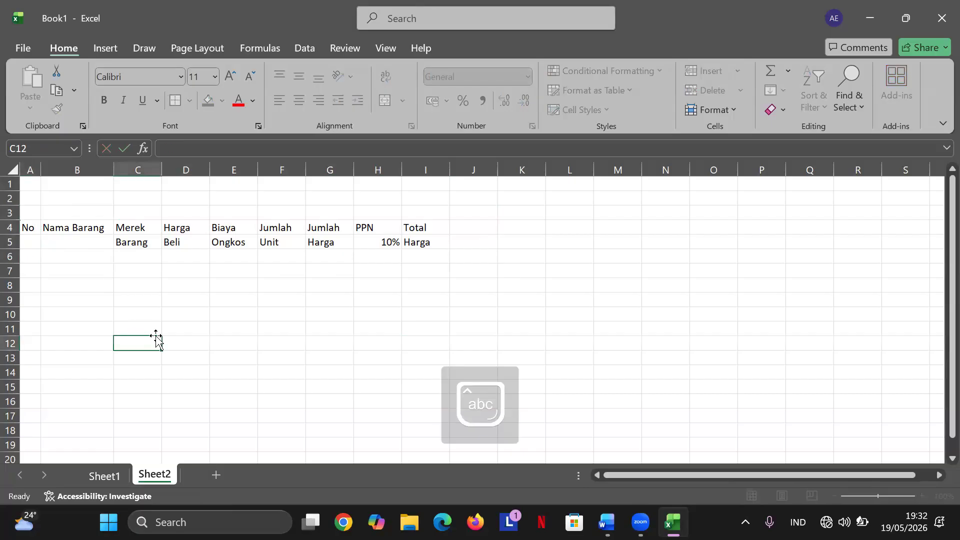
{"action": "left_click", "coordinate": [37, 226]}
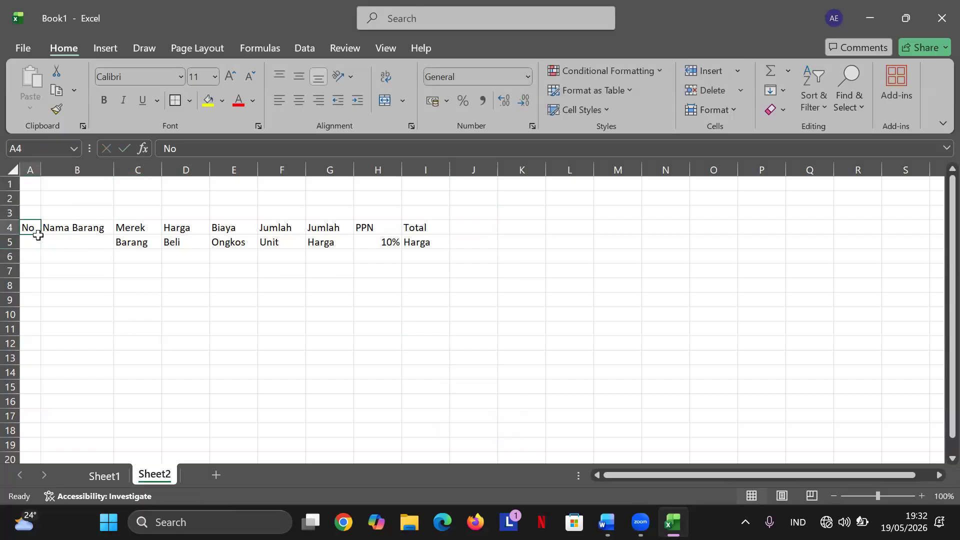
{"action": "left_click_drag", "start_coordinate": [42, 247], "coordinate": [41, 248]}
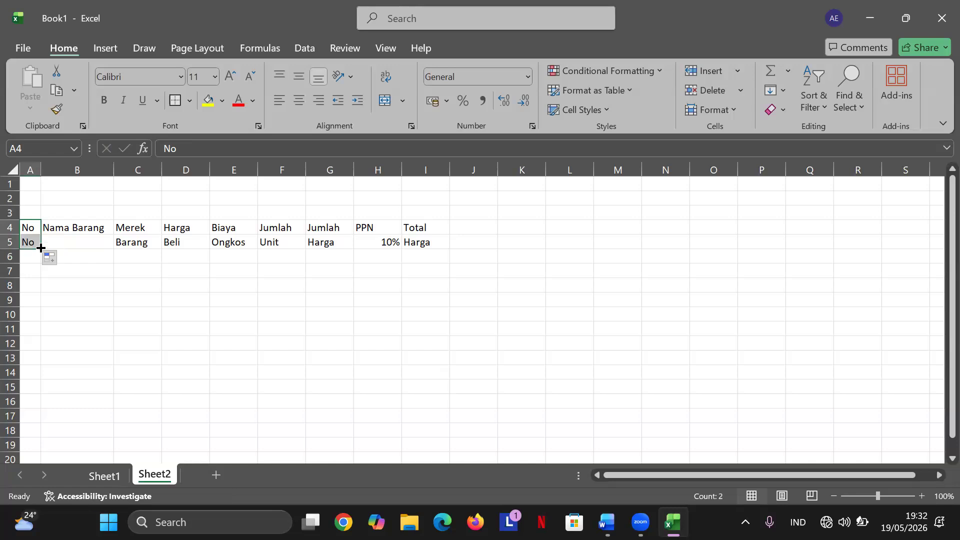
Clear the "No" entries in A4 and A5, and re-enter "No" in A4 only.
{"action": "key", "text": "BackSpace"}
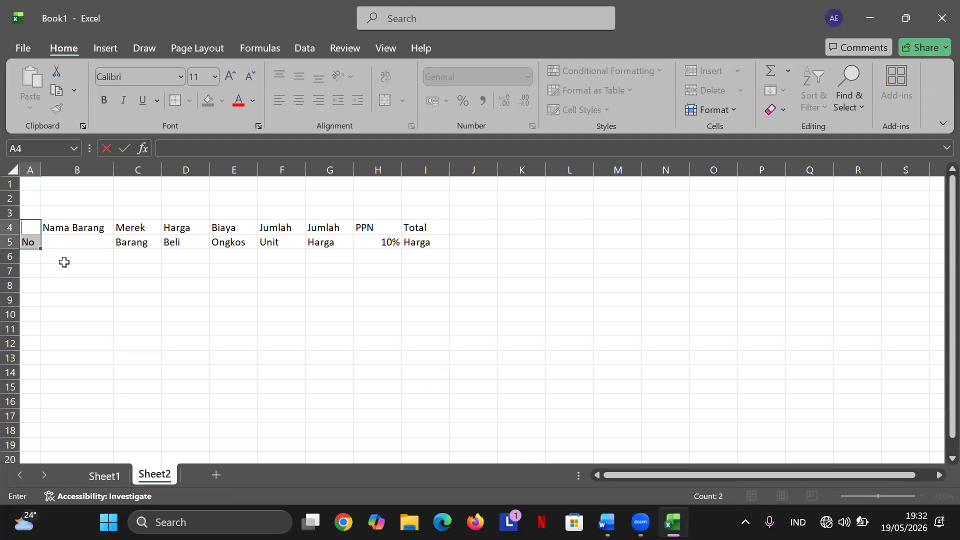
{"action": "left_click", "coordinate": [38, 244]}
{"action": "key", "text": "BackSpace"}
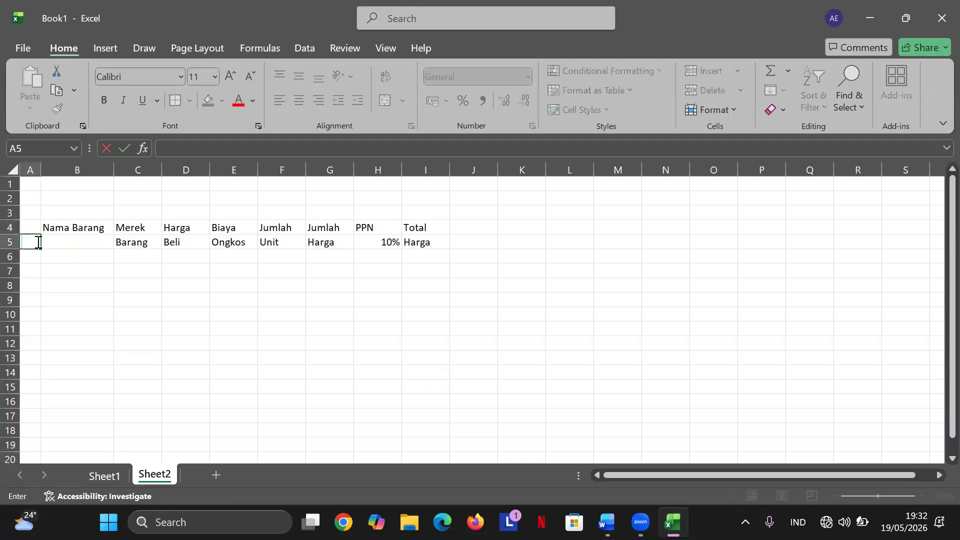
{"action": "left_click", "coordinate": [37, 229]}
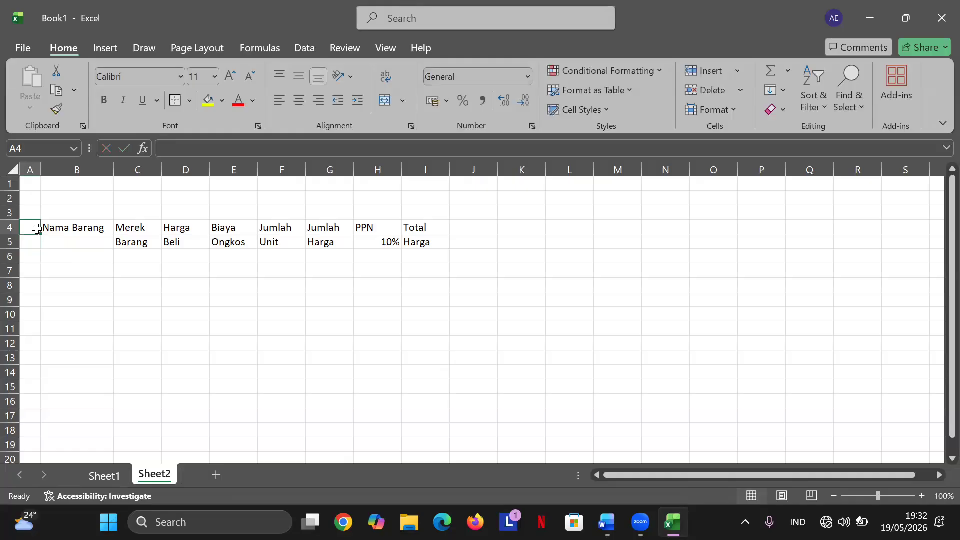
{"action": "type", "text": "No"}
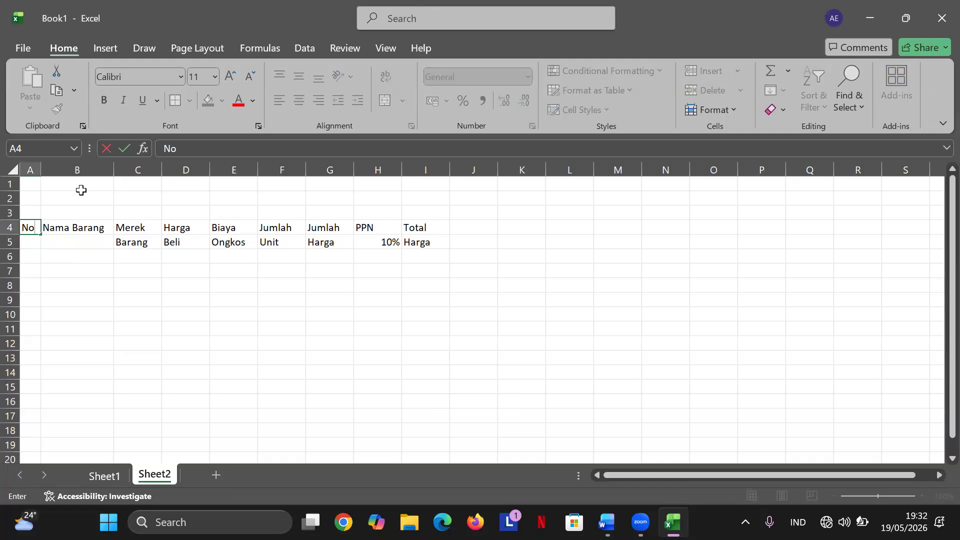
Add outside borders around B4:B5 and merge the two cells into one "Nama Barang" header cell.
{"action": "double_click", "coordinate": [35, 228]}
{"action": "left_click", "coordinate": [122, 274]}
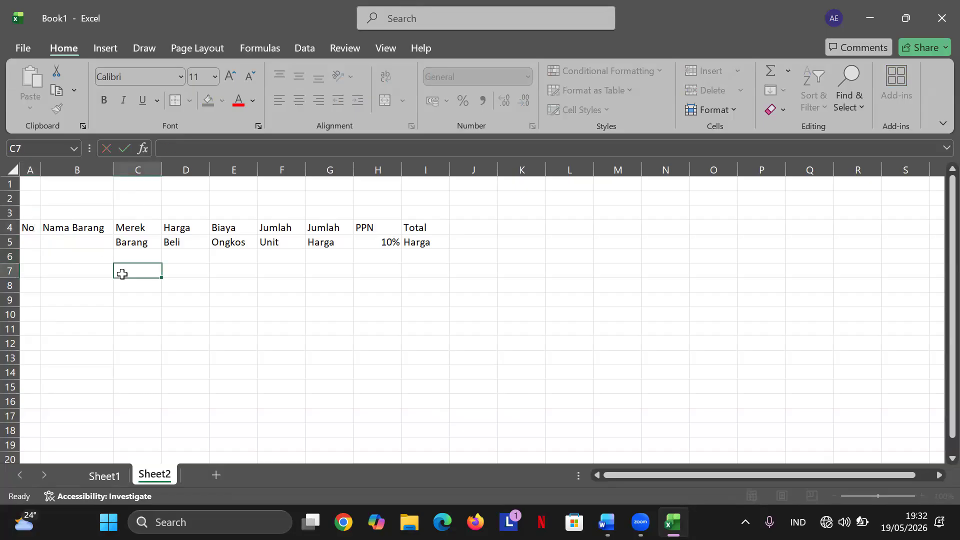
{"action": "left_click", "coordinate": [55, 227]}
{"action": "left_click_drag", "start_coordinate": [57, 229], "coordinate": [56, 237]}
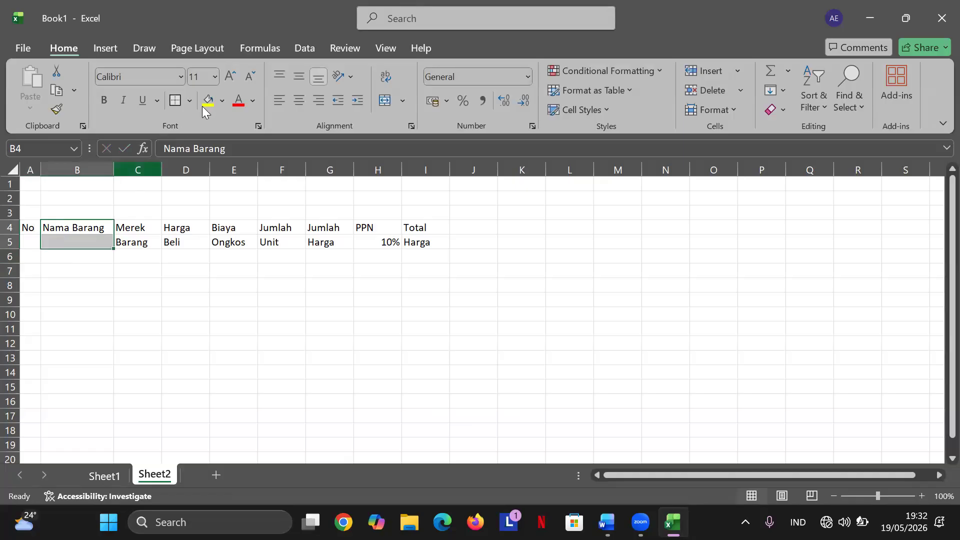
{"action": "left_click", "coordinate": [190, 101]}
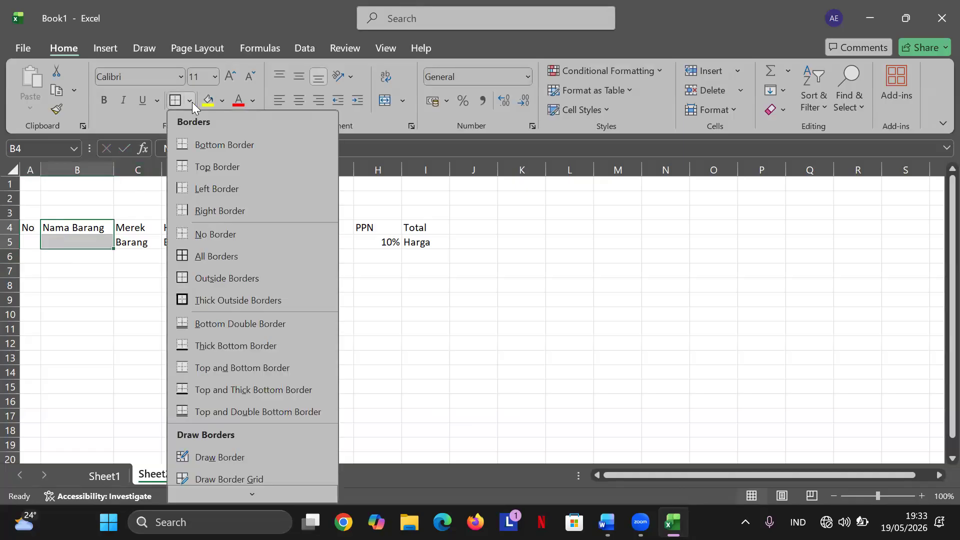
{"action": "left_click", "coordinate": [210, 269]}
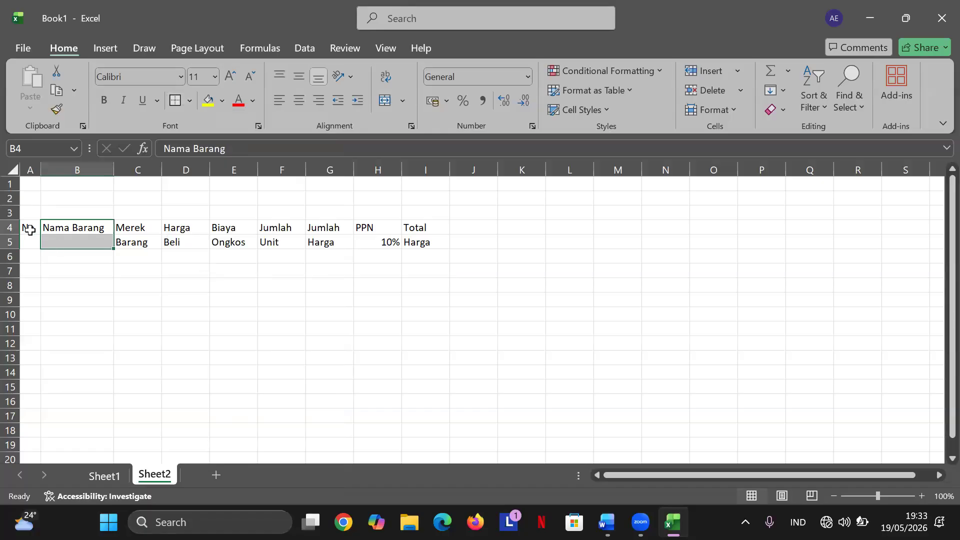
{"action": "left_click", "coordinate": [401, 103]}
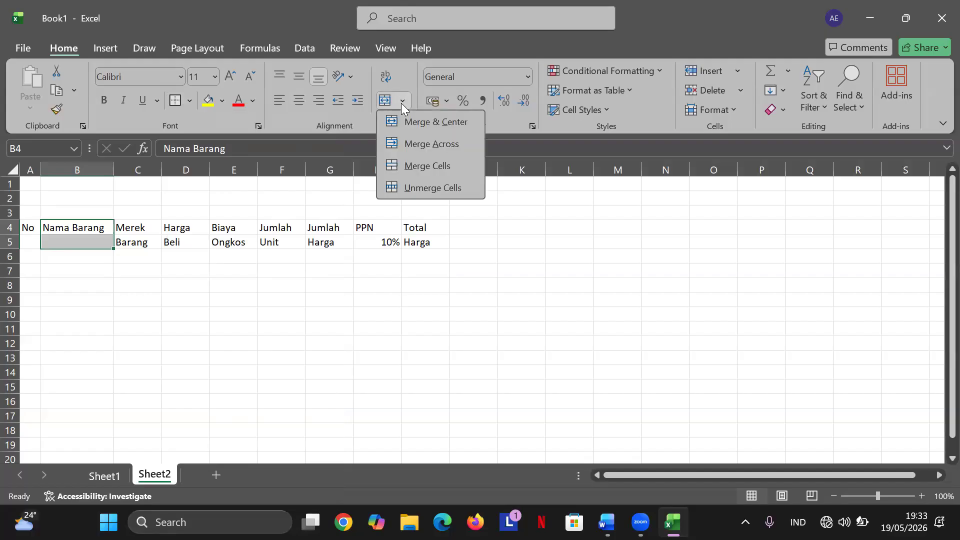
{"action": "left_click", "coordinate": [399, 166]}
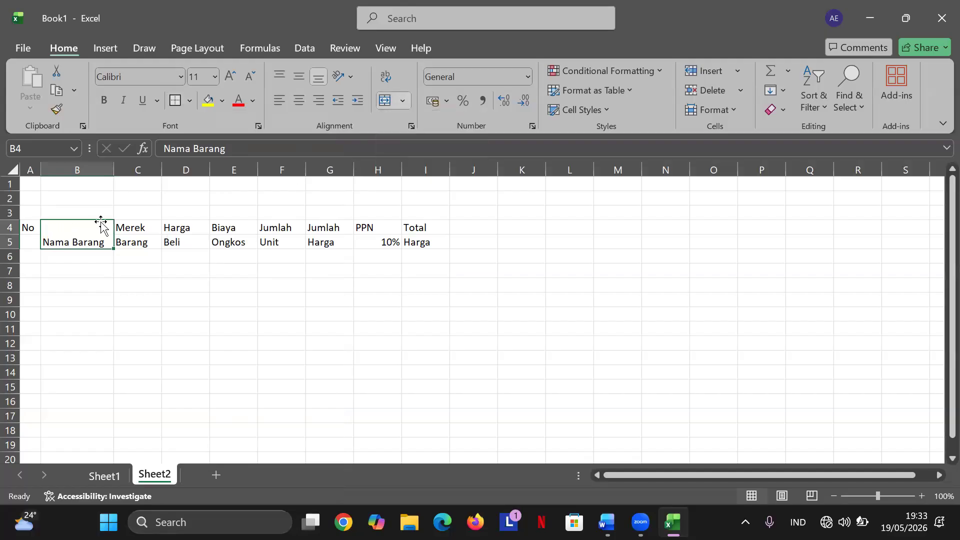
Move the "No" header from A4 down to A5, and re-enter "No" in A4 with A5 empty.
{"action": "left_click", "coordinate": [26, 226]}
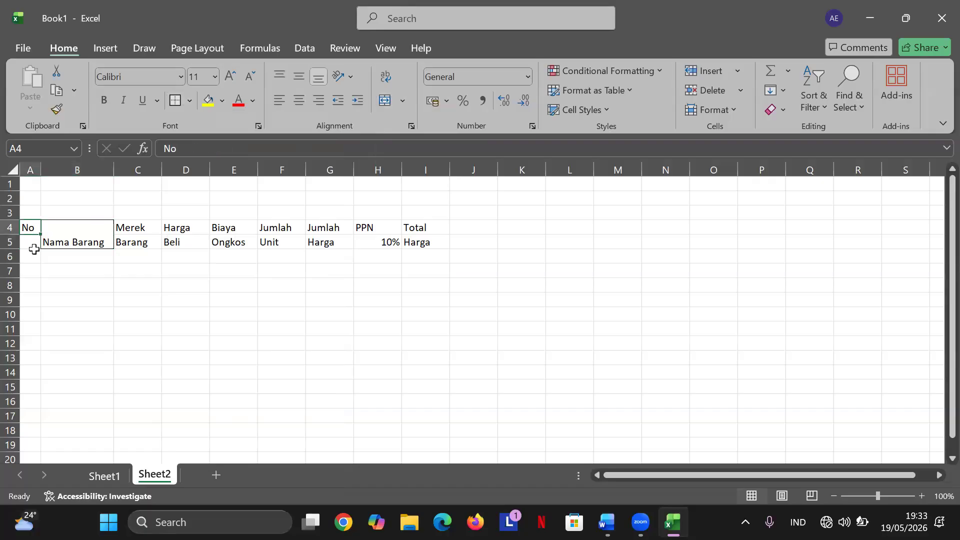
{"action": "mouse_move", "coordinate": [36, 232]}
{"action": "left_mouse_down"}
{"action": "mouse_move", "coordinate": [42, 254]}
{"action": "mouse_move", "coordinate": [40, 246]}
{"action": "left_mouse_up"}
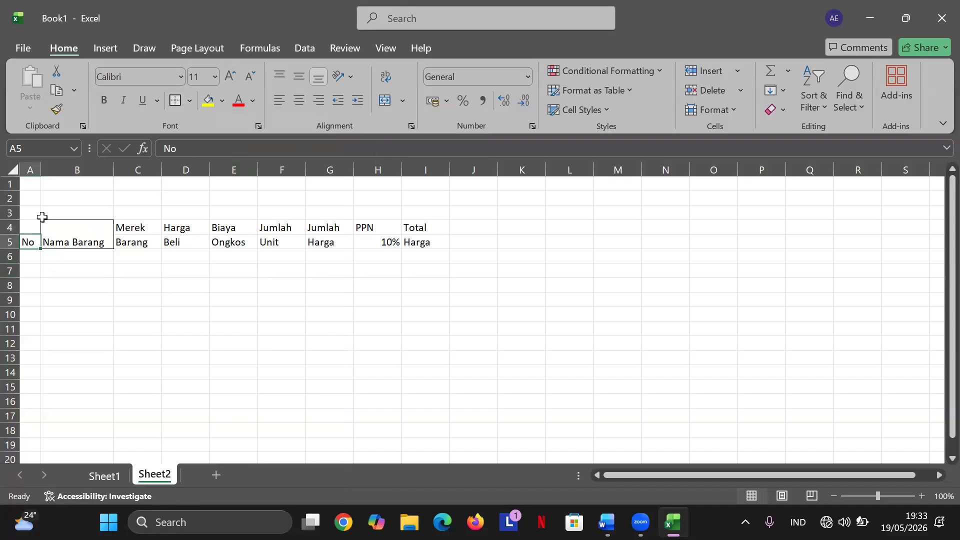
{"action": "mouse_move", "coordinate": [42, 234]}
{"action": "left_mouse_down"}
{"action": "mouse_move", "coordinate": [30, 231]}
{"action": "mouse_move", "coordinate": [31, 248]}
{"action": "mouse_move", "coordinate": [42, 233]}
{"action": "left_mouse_up"}
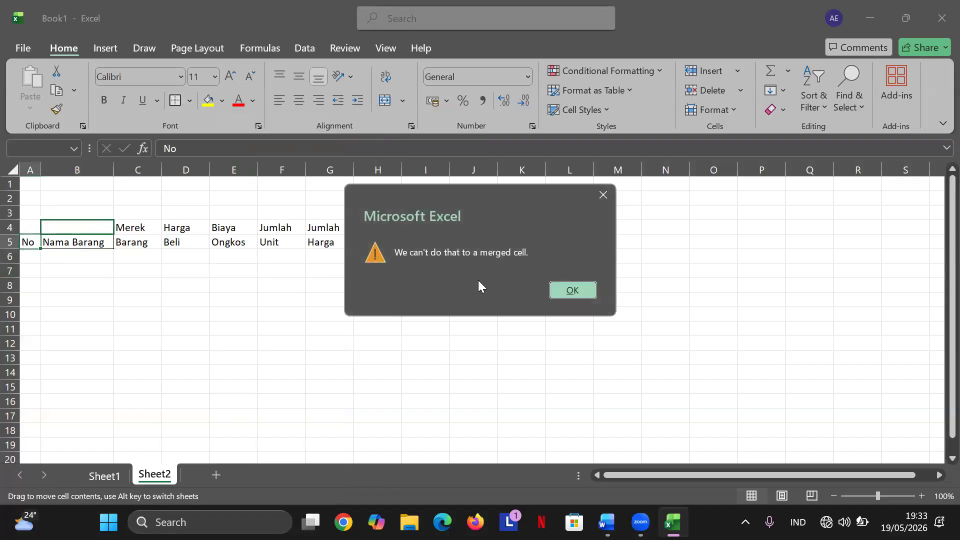
{"action": "left_click", "coordinate": [603, 195]}
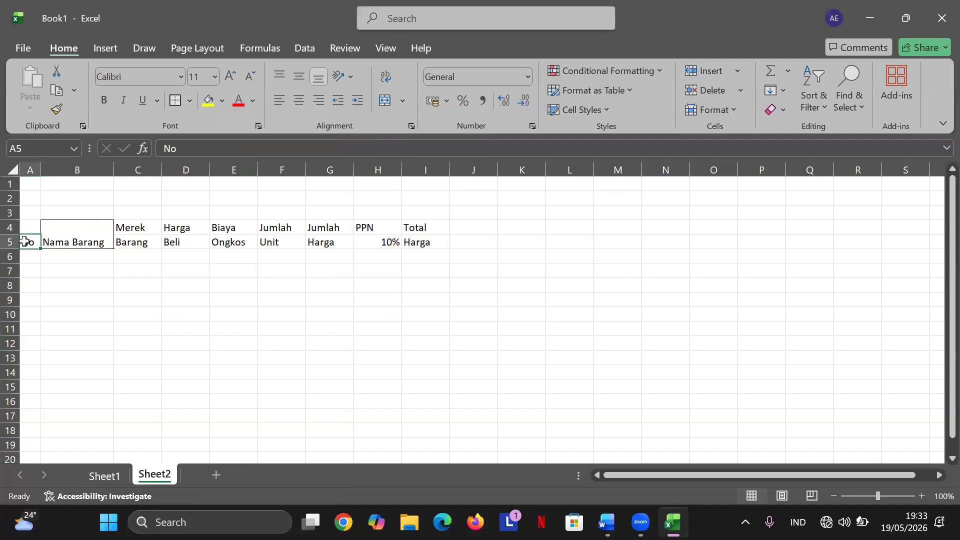
{"action": "left_click_drag", "start_coordinate": [24, 242], "coordinate": [36, 229]}
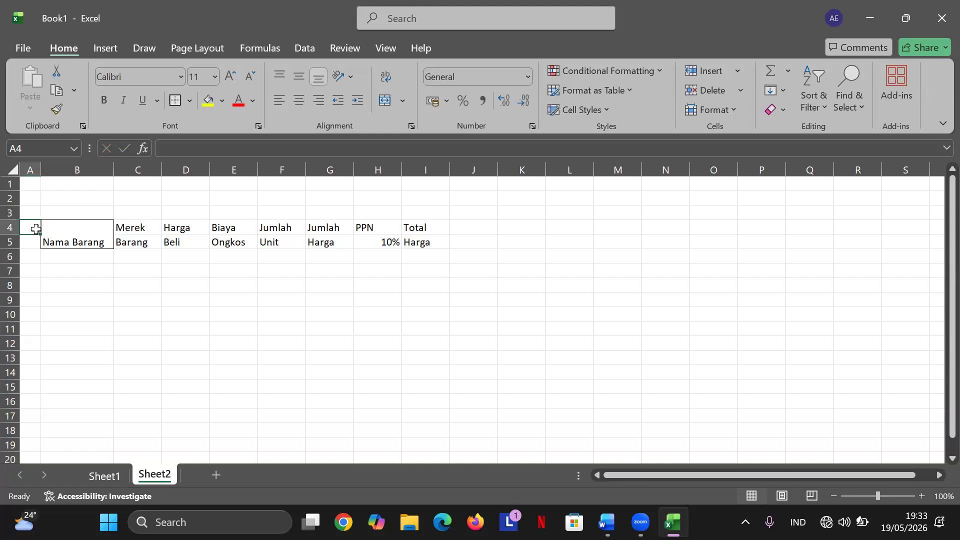
{"action": "type", "text": "No"}
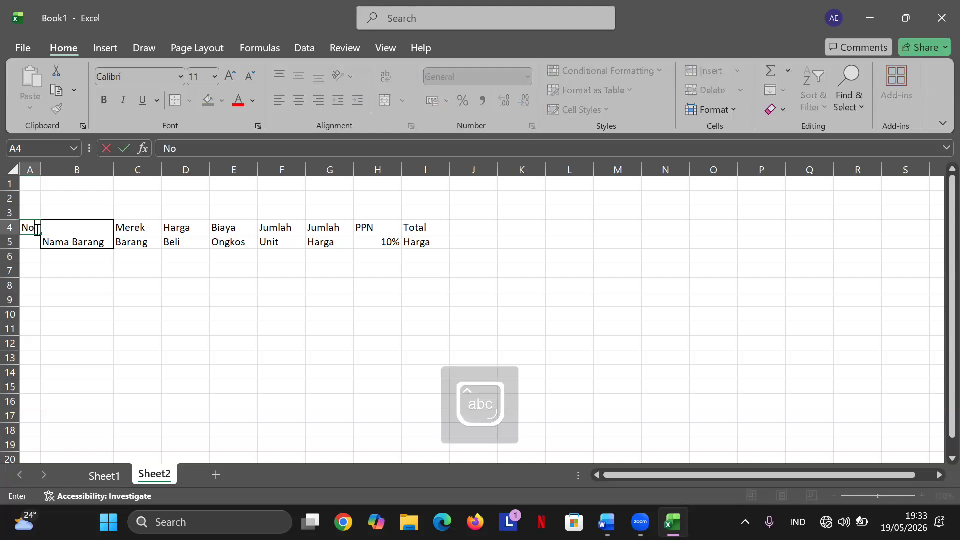
{"action": "left_click", "coordinate": [85, 184]}
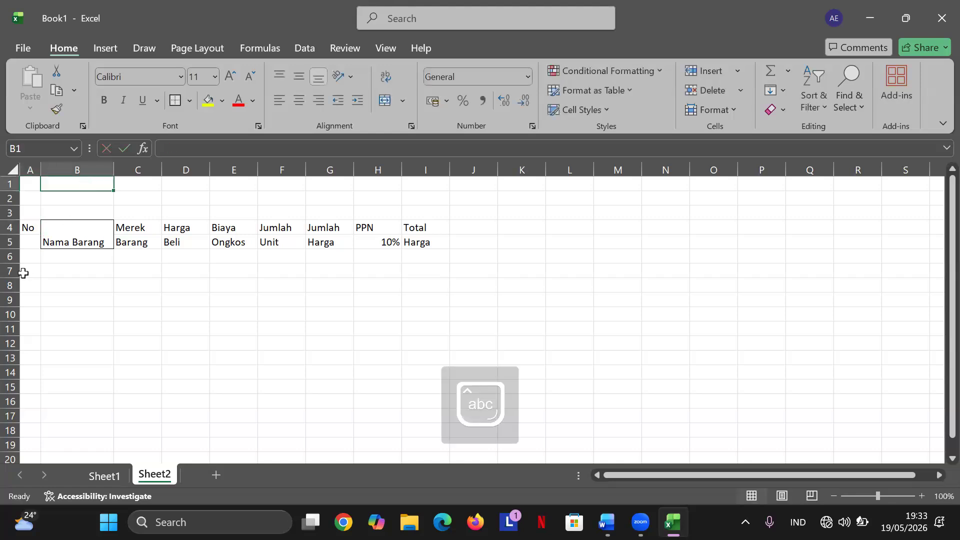
Merge A4:A5 into one "No" header cell and add outside borders around it.
{"action": "left_click_drag", "start_coordinate": [35, 229], "coordinate": [34, 240]}
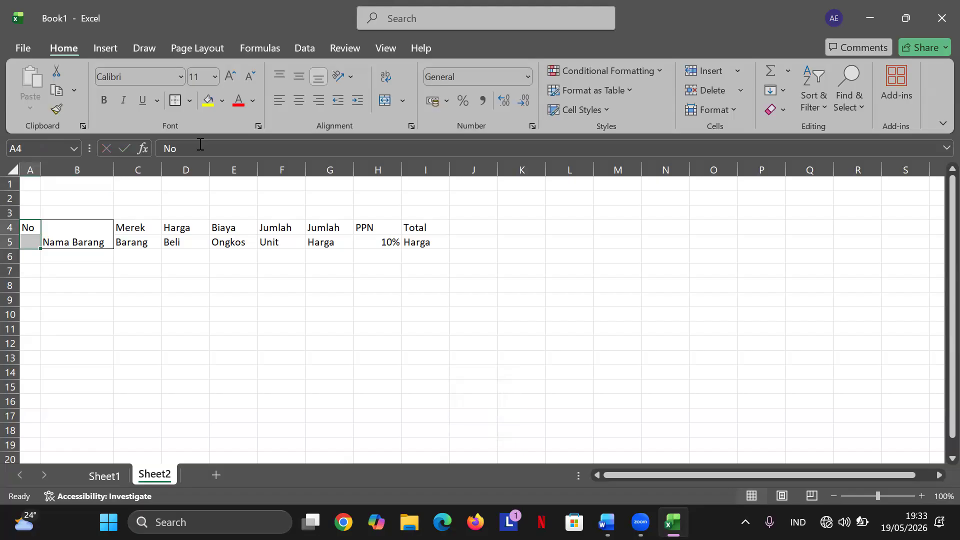
{"action": "left_click", "coordinate": [403, 99]}
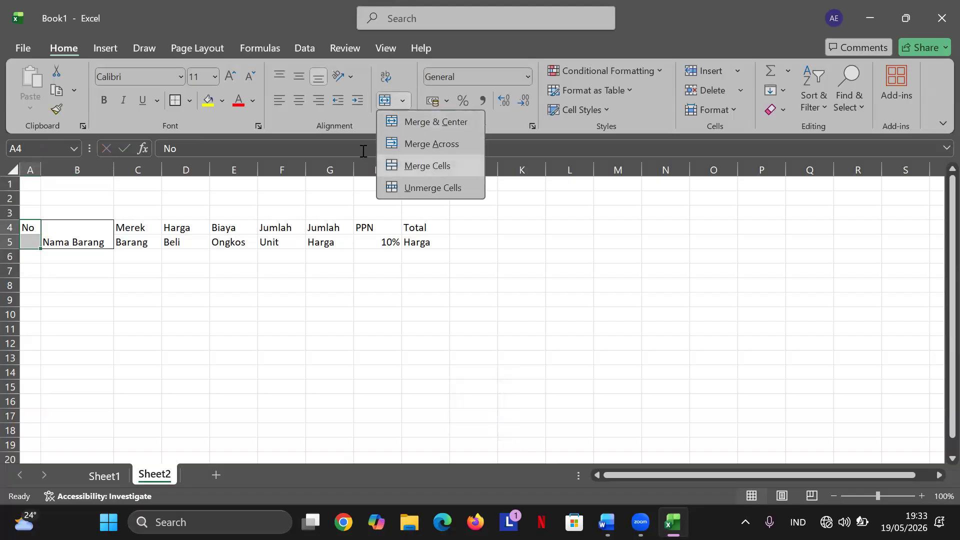
{"action": "left_click", "coordinate": [425, 166]}
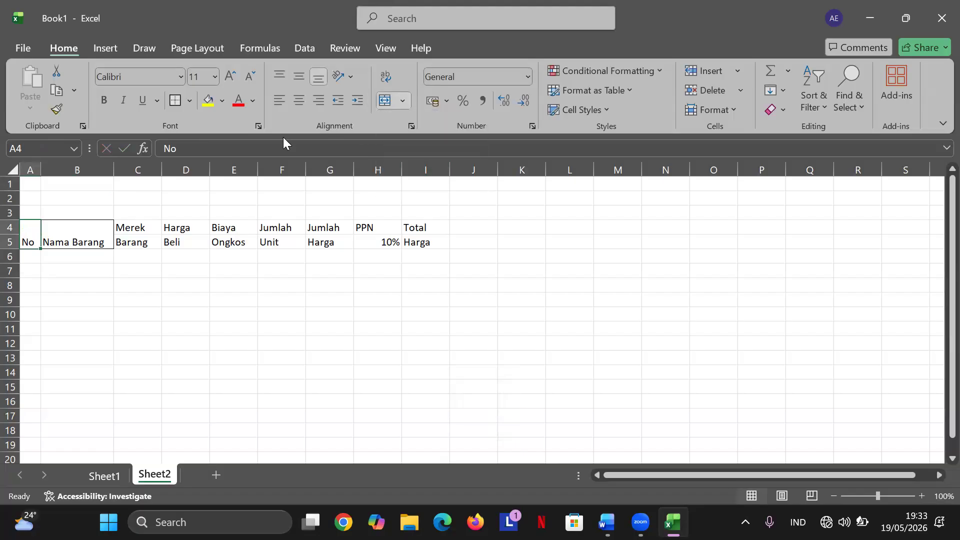
{"action": "left_click", "coordinate": [190, 100]}
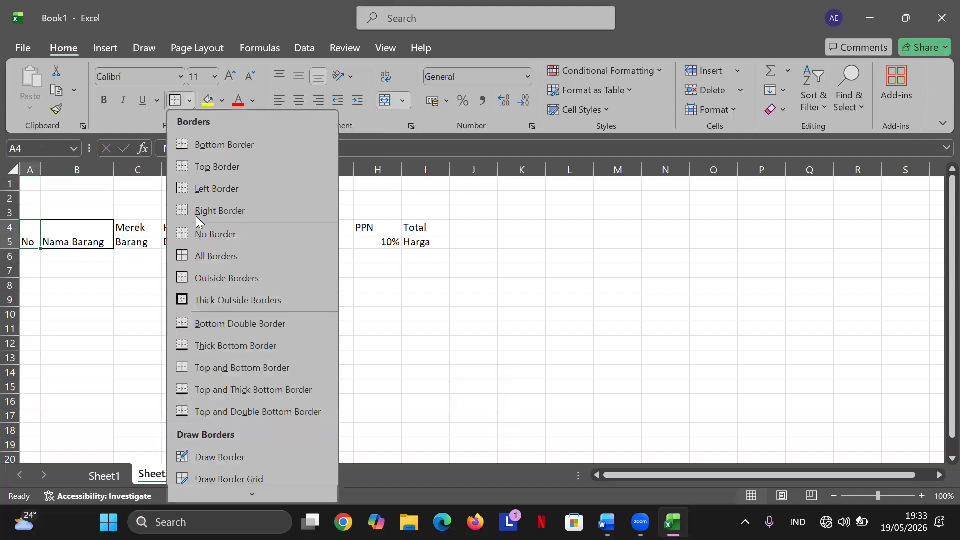
{"action": "left_click", "coordinate": [208, 277]}
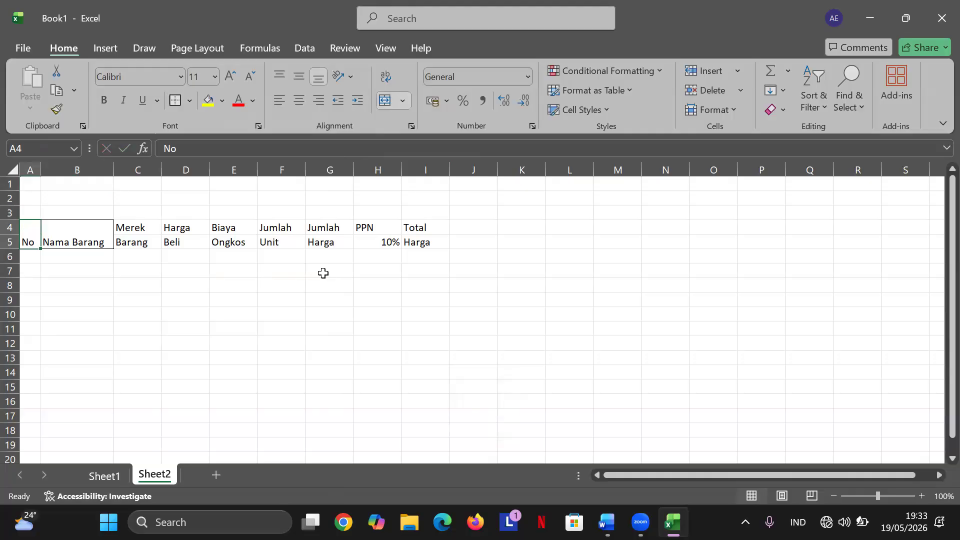
{"action": "left_click", "coordinate": [495, 229]}
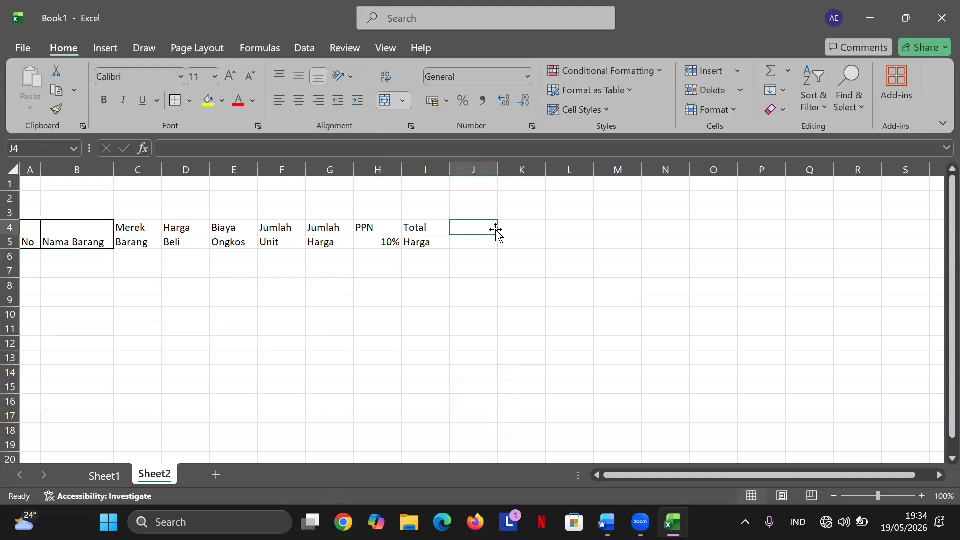
Add outside borders around the two-row "Merek Barang" header in C4:C5.
{"action": "left_click", "coordinate": [147, 226]}
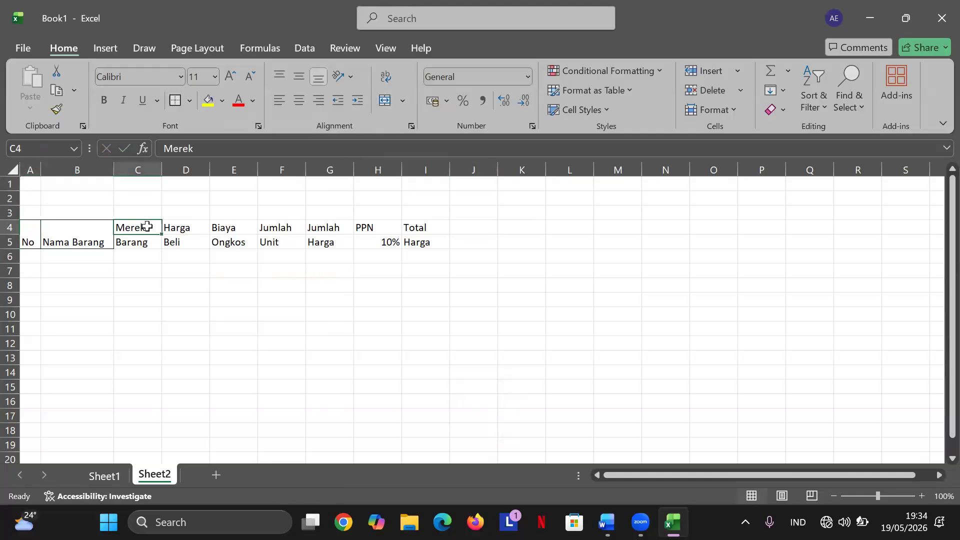
{"action": "left_click_drag", "start_coordinate": [155, 226], "coordinate": [158, 238]}
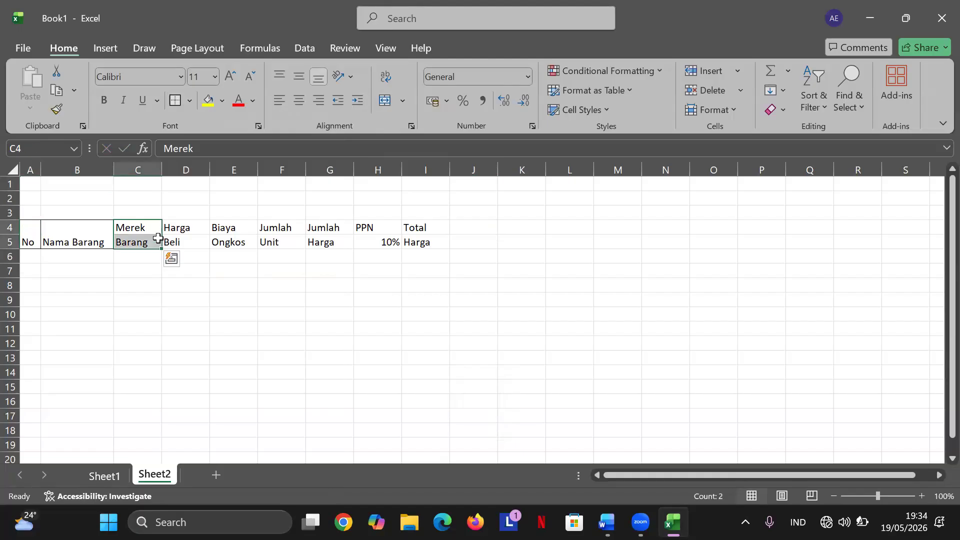
{"action": "left_click", "coordinate": [189, 101]}
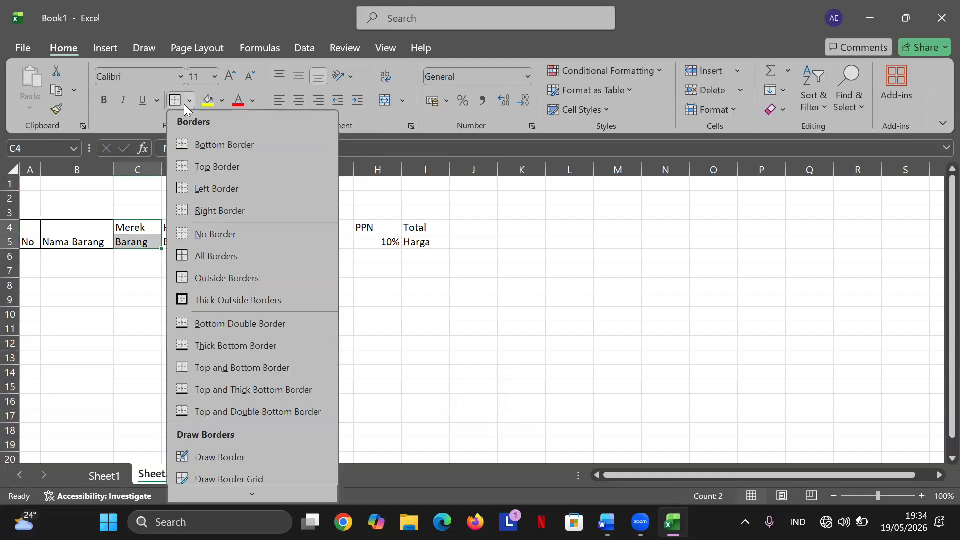
{"action": "left_click", "coordinate": [197, 277]}
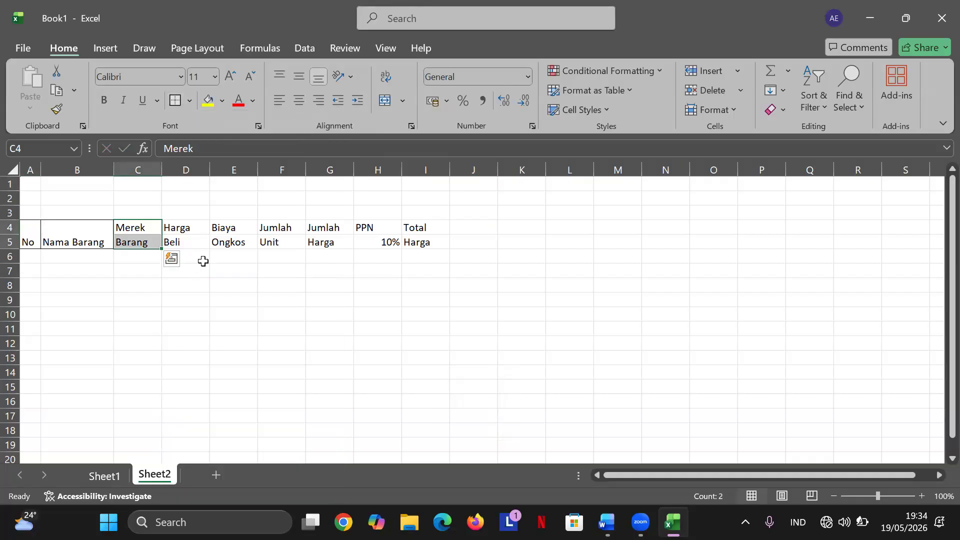
Fill "Harga" from D4 down into D5 and replace the text in D4 with "barang".
{"action": "left_click", "coordinate": [191, 232]}
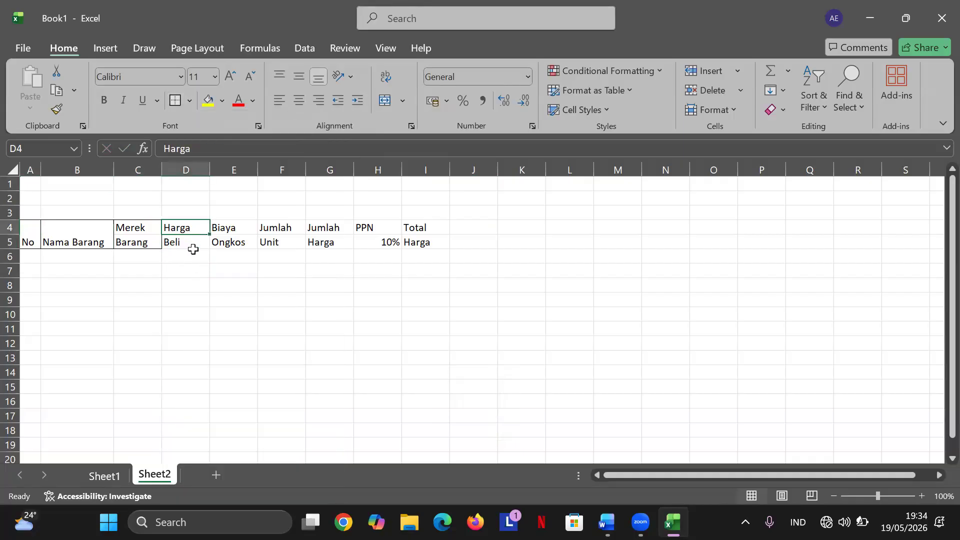
{"action": "left_click_drag", "start_coordinate": [209, 234], "coordinate": [207, 247]}
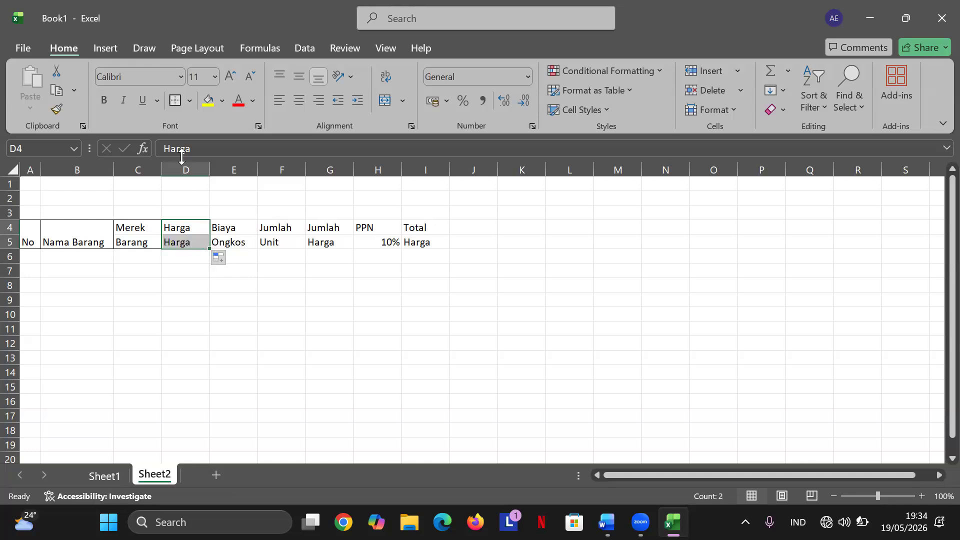
{"action": "left_click", "coordinate": [198, 150]}
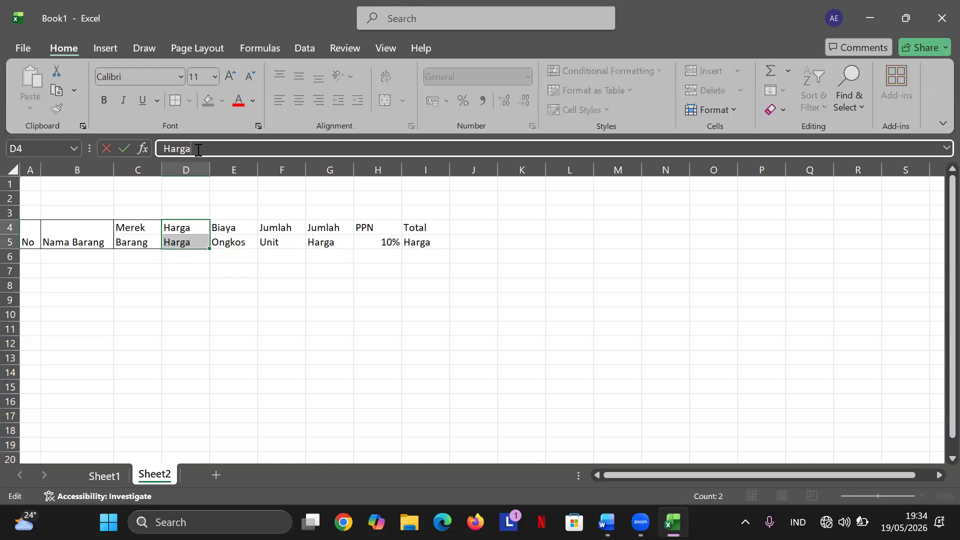
{"action": "key", "text": "BackSpace"}
{"action": "key", "text": "BackSpace"}
{"action": "key", "text": "BackSpace"}
{"action": "key", "text": "BackSpace"}
{"action": "key", "text": "BackSpace"}
{"action": "type", "text": "barang"}
{"action": "left_click", "coordinate": [286, 200]}
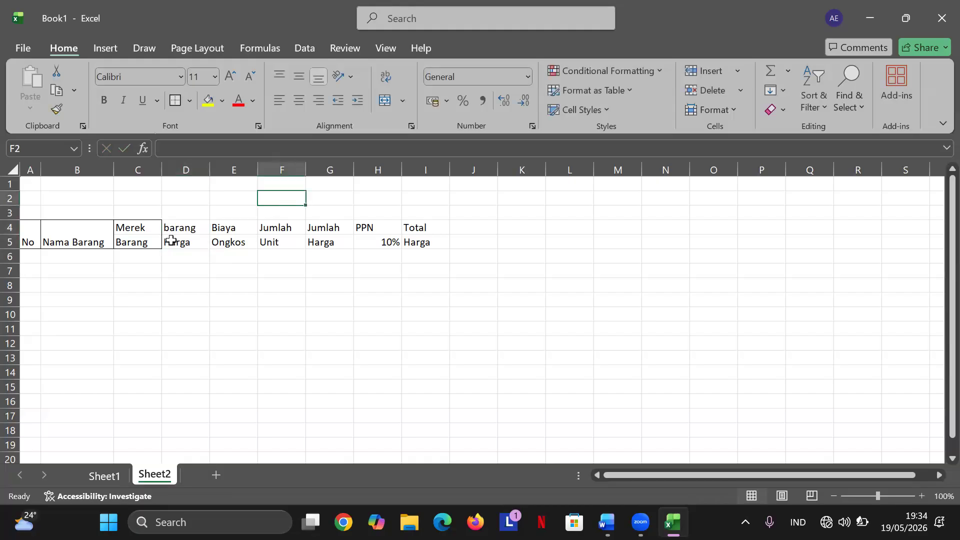
Add outside borders around the two-row header in D4:D5.
{"action": "left_click_drag", "start_coordinate": [178, 228], "coordinate": [181, 241]}
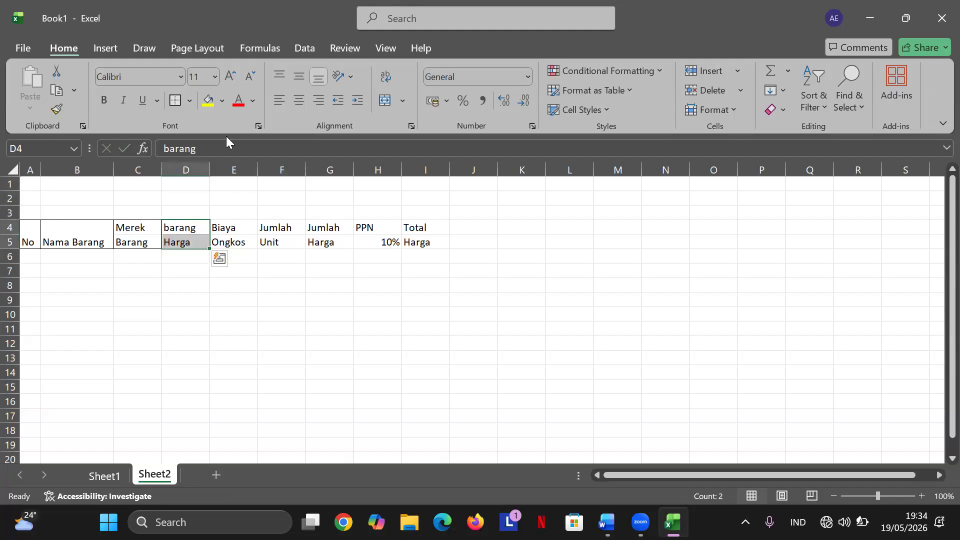
{"action": "left_click", "coordinate": [189, 99]}
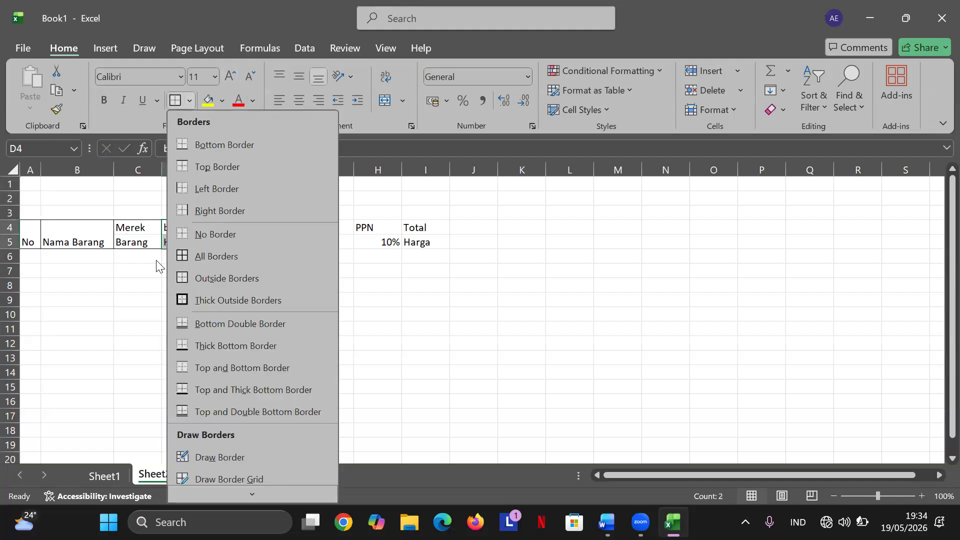
{"action": "left_click", "coordinate": [211, 276]}
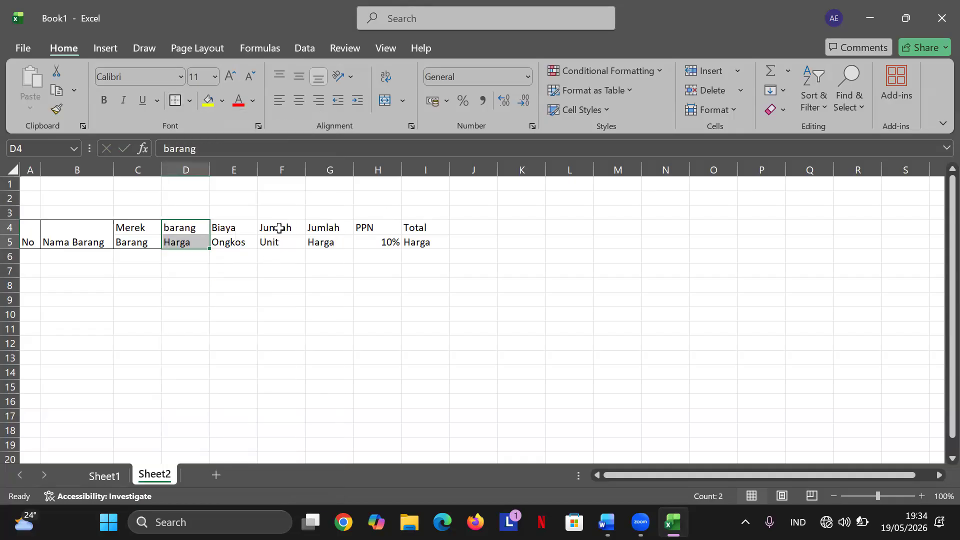
Fill "Biaya" from E4 down into E5.
{"action": "left_click", "coordinate": [248, 230]}
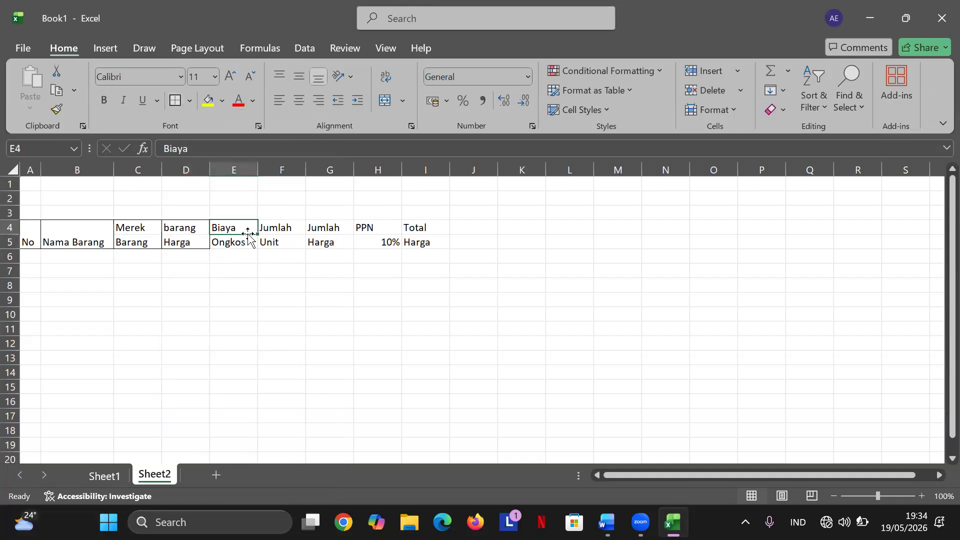
{"action": "left_click_drag", "start_coordinate": [257, 234], "coordinate": [257, 245]}
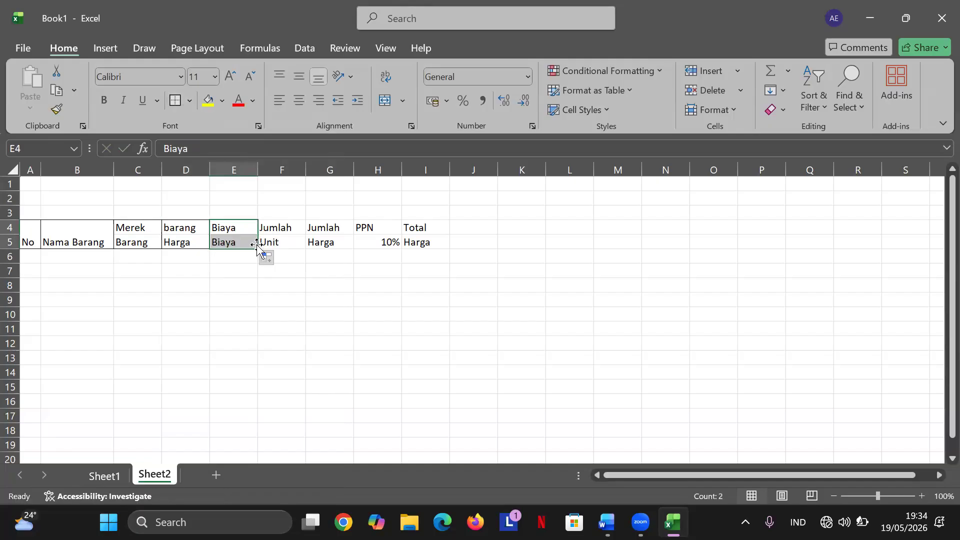
Clear the "Biaya" text from E4, and undo that clearing.
{"action": "left_click", "coordinate": [227, 146]}
{"action": "key", "text": "BackSpace"}
{"action": "key", "text": "BackSpace"}
{"action": "key", "text": "BackSpace"}
{"action": "key", "text": "BackSpace"}
{"action": "key", "text": "BackSpace"}
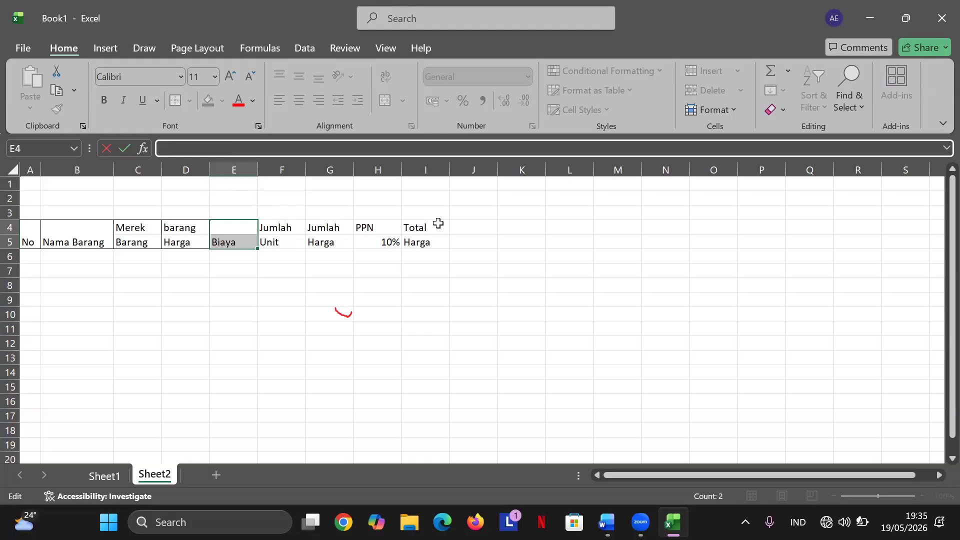
{"action": "left_click", "coordinate": [463, 217]}
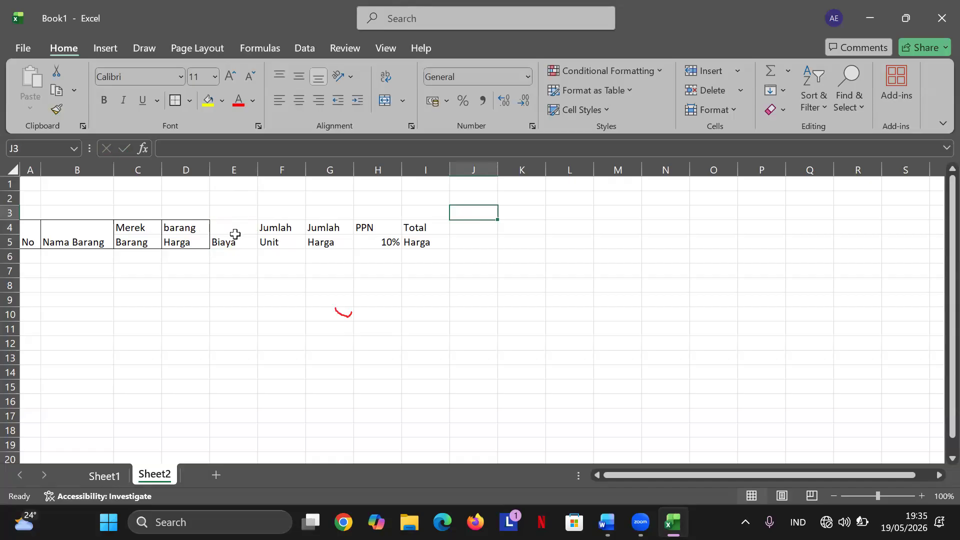
{"action": "key", "text": "ctrl+z"}
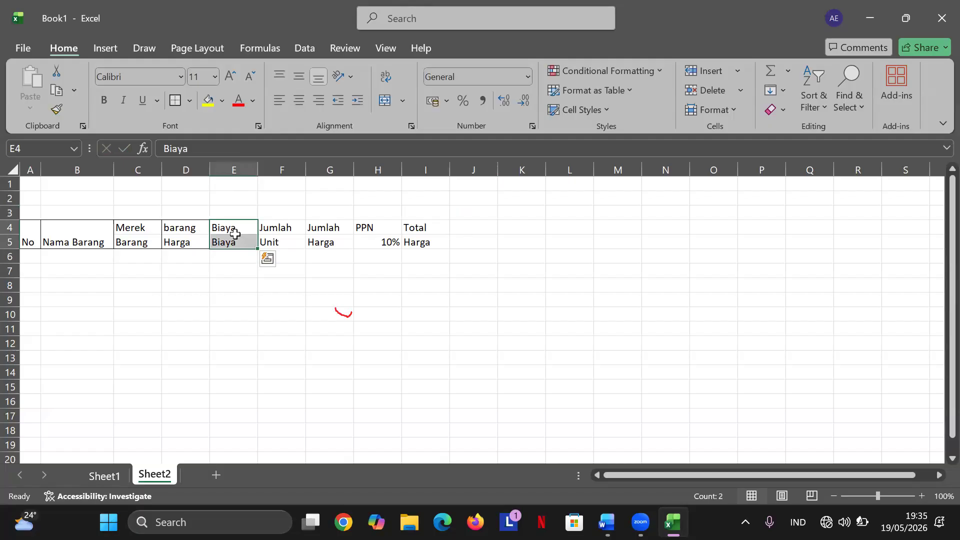
Undo the "Biaya" fill in E5 and add outside borders around the two-row header in E4:E5.
{"action": "key", "text": "ctrl+z"}
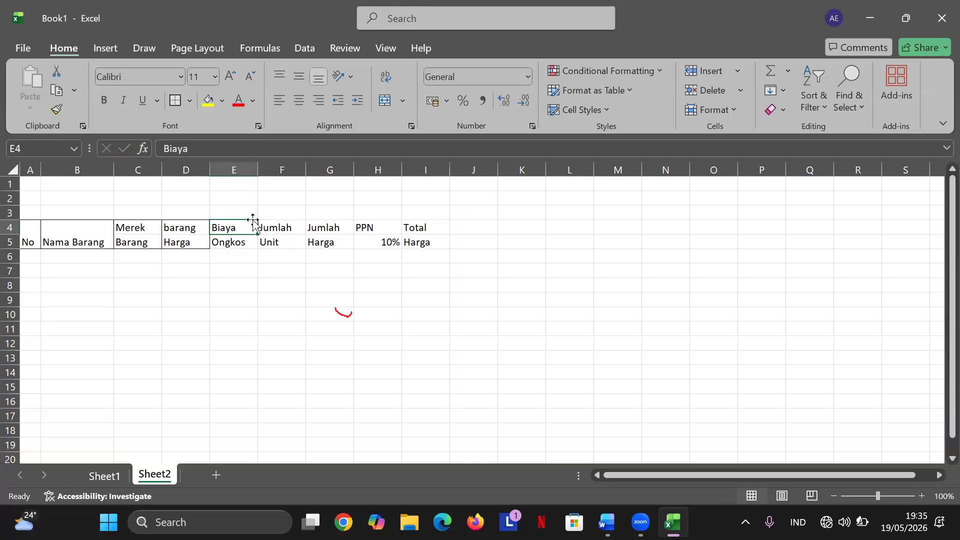
{"action": "left_click", "coordinate": [267, 202]}
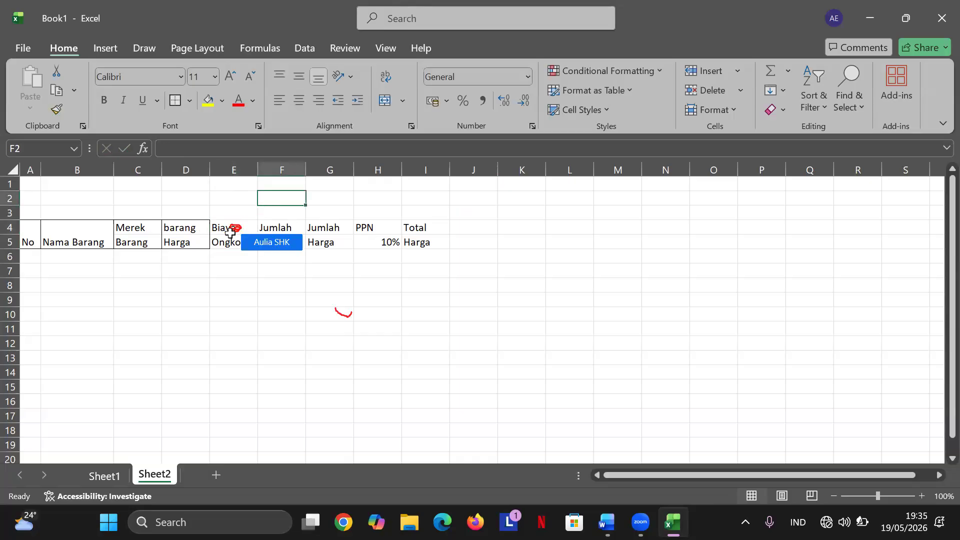
{"action": "left_click_drag", "start_coordinate": [236, 230], "coordinate": [239, 239]}
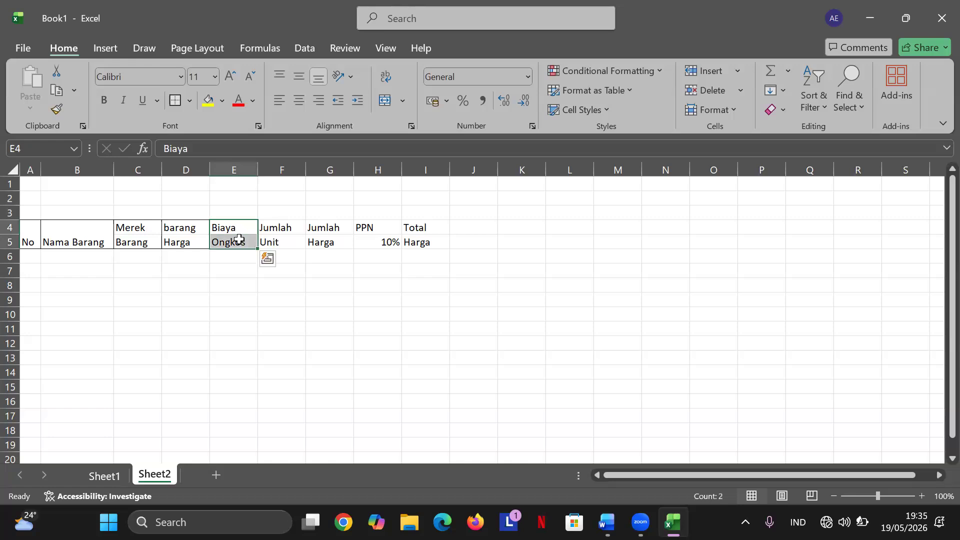
{"action": "left_click", "coordinate": [402, 101]}
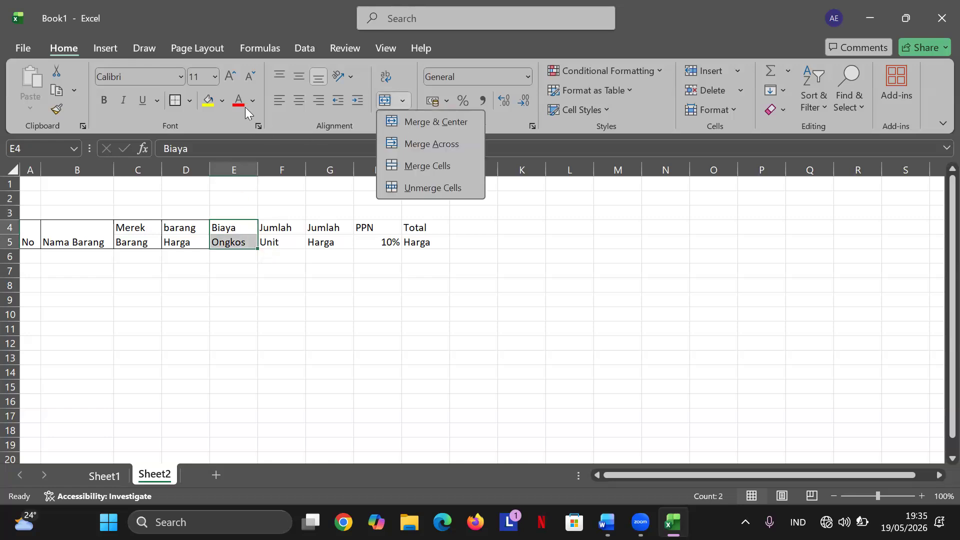
{"action": "left_click", "coordinate": [189, 99]}
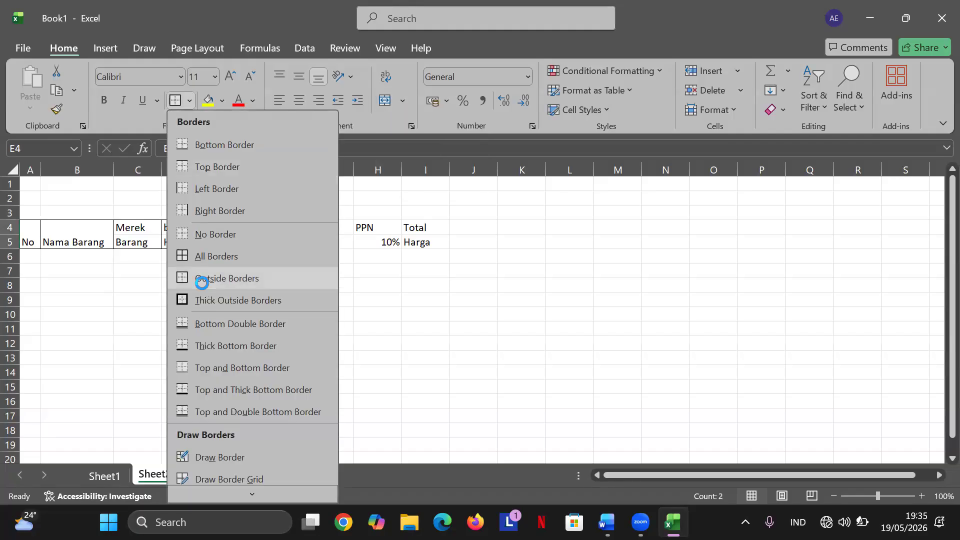
{"action": "left_click", "coordinate": [202, 280]}
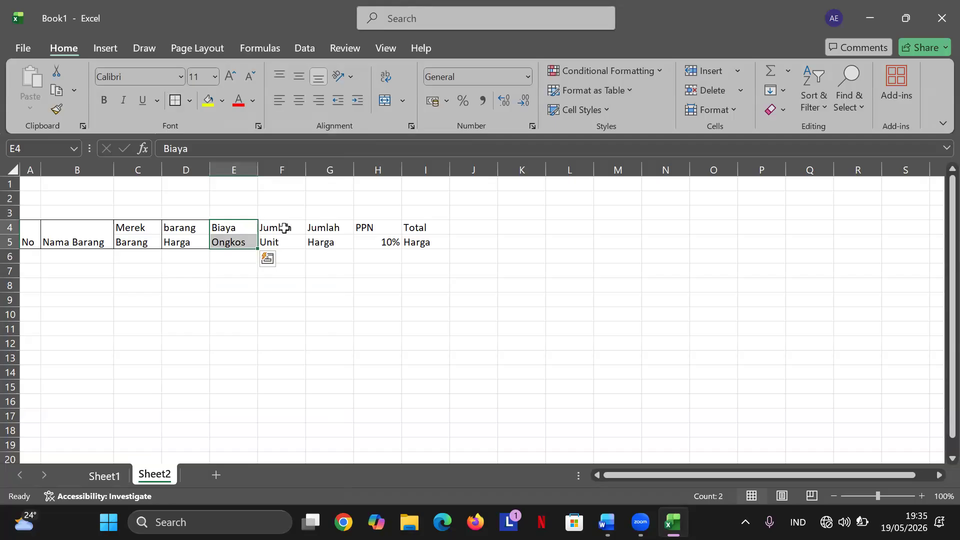
Add outside borders separately around each of the two-row headers in F4:F5, G4:G5 and H4:H5.
{"action": "left_click_drag", "start_coordinate": [284, 228], "coordinate": [285, 242]}
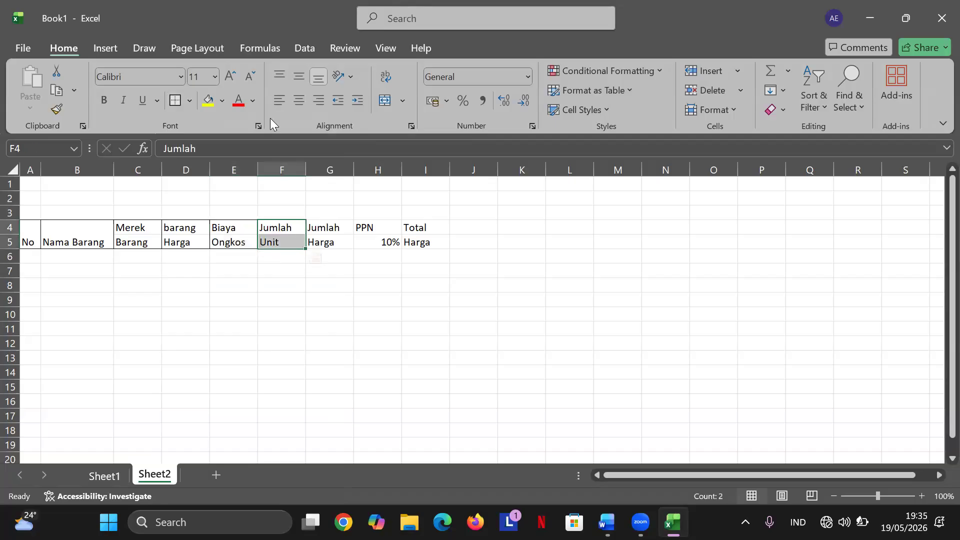
{"action": "left_click", "coordinate": [189, 93]}
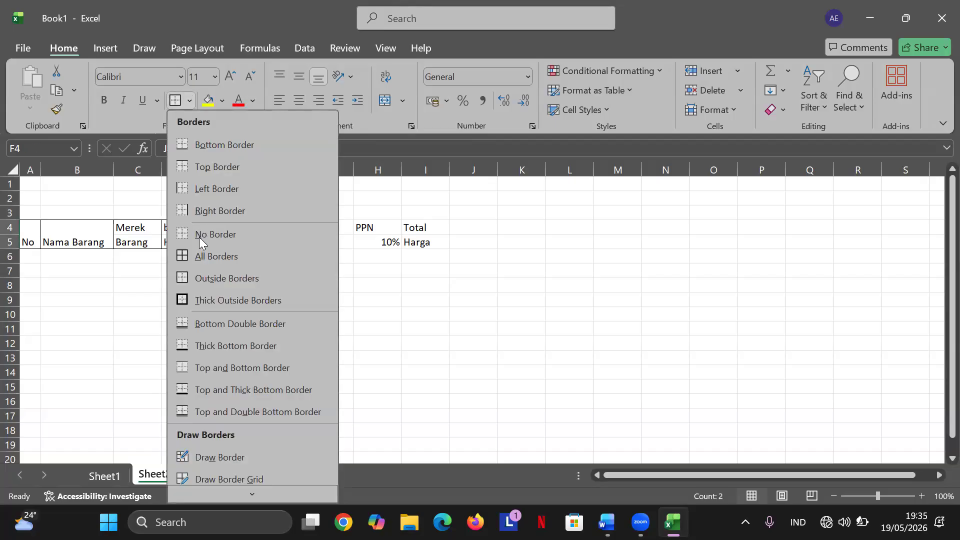
{"action": "left_click", "coordinate": [199, 283]}
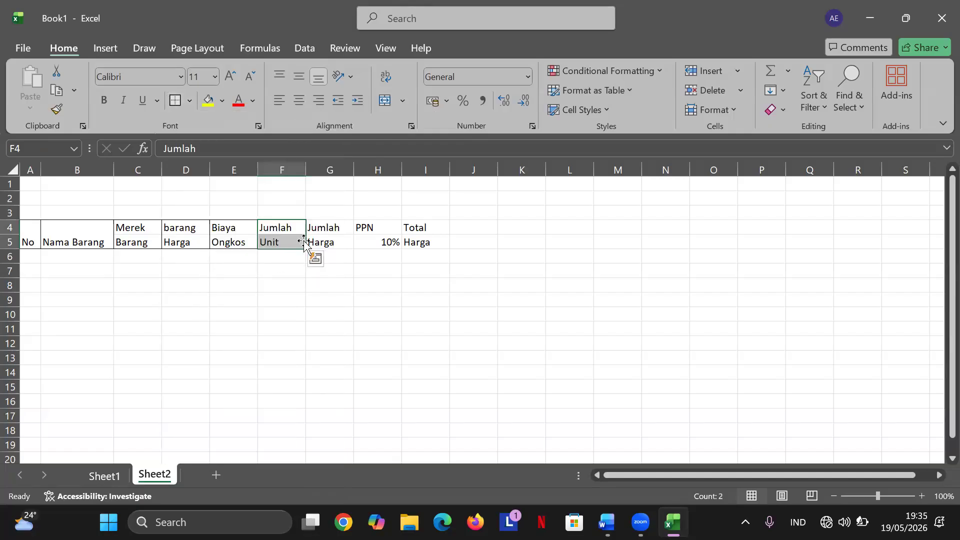
{"action": "left_click_drag", "start_coordinate": [320, 230], "coordinate": [318, 242]}
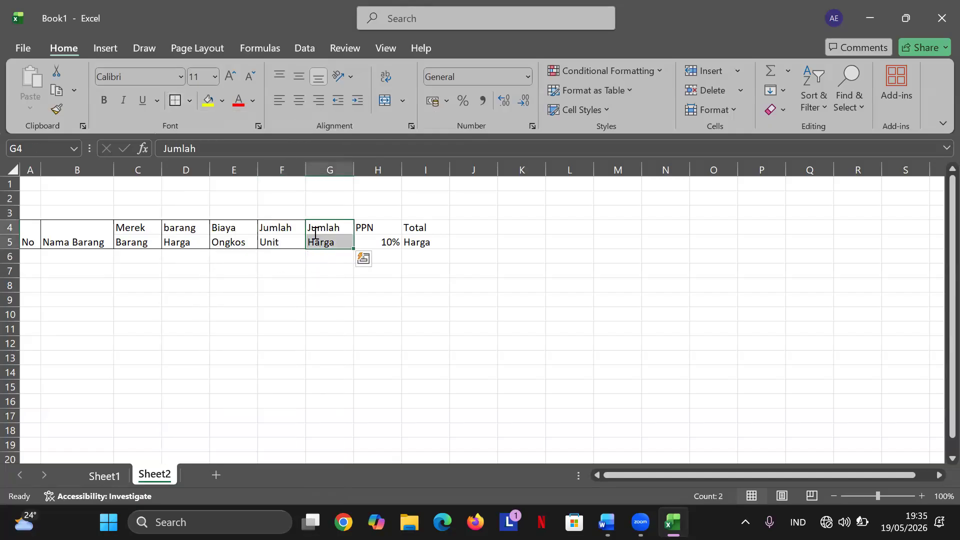
{"action": "left_click", "coordinate": [190, 101]}
{"action": "left_click", "coordinate": [220, 287]}
{"action": "left_click_drag", "start_coordinate": [363, 230], "coordinate": [364, 243]}
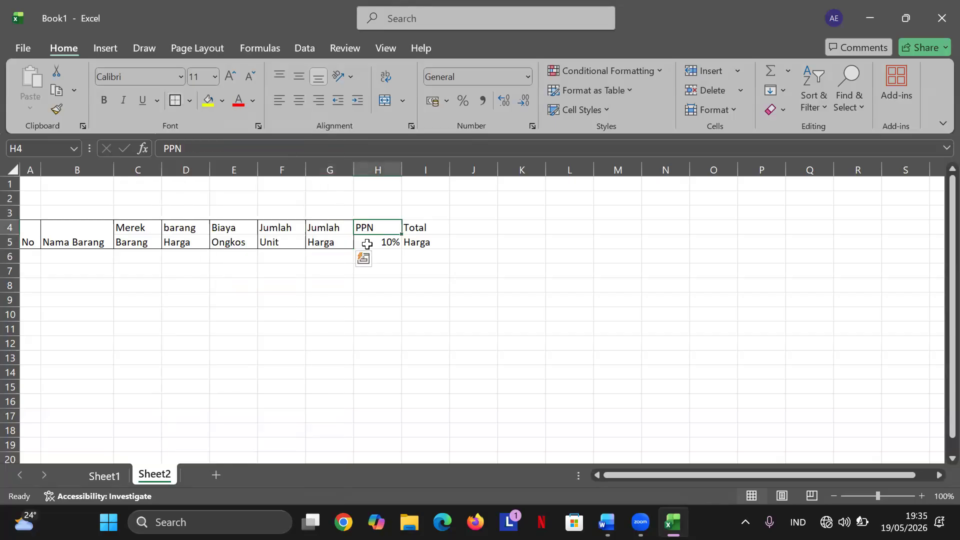
{"action": "left_click", "coordinate": [190, 101]}
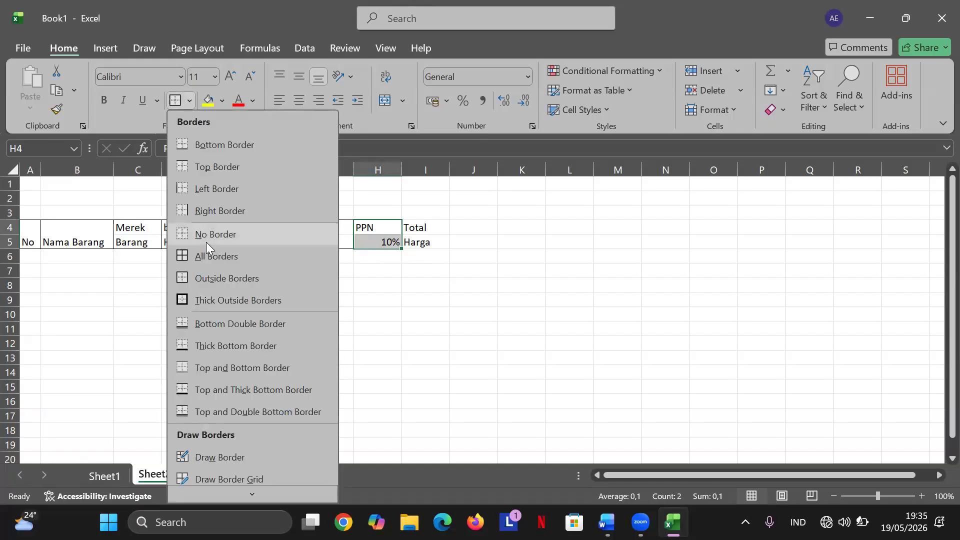
{"action": "left_click", "coordinate": [216, 279]}
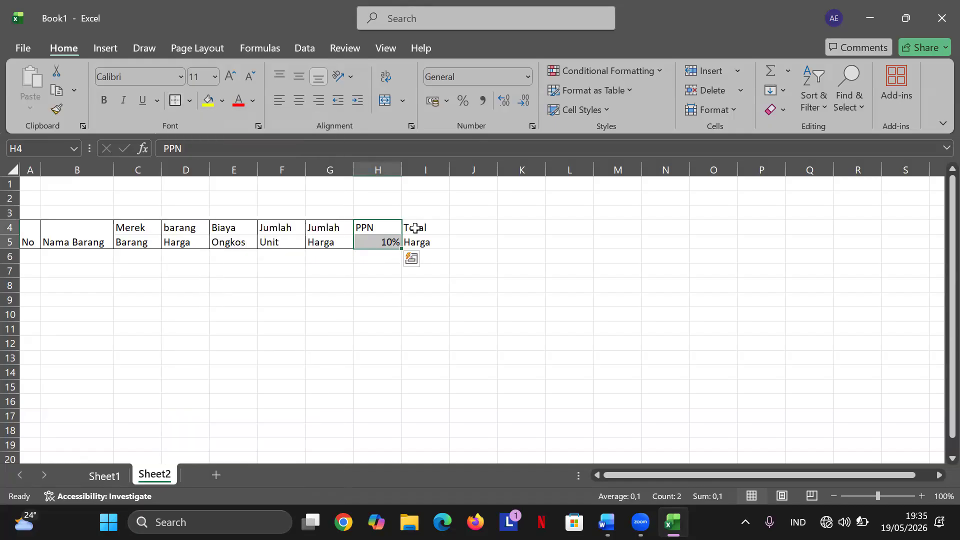
{"action": "left_click", "coordinate": [418, 226]}
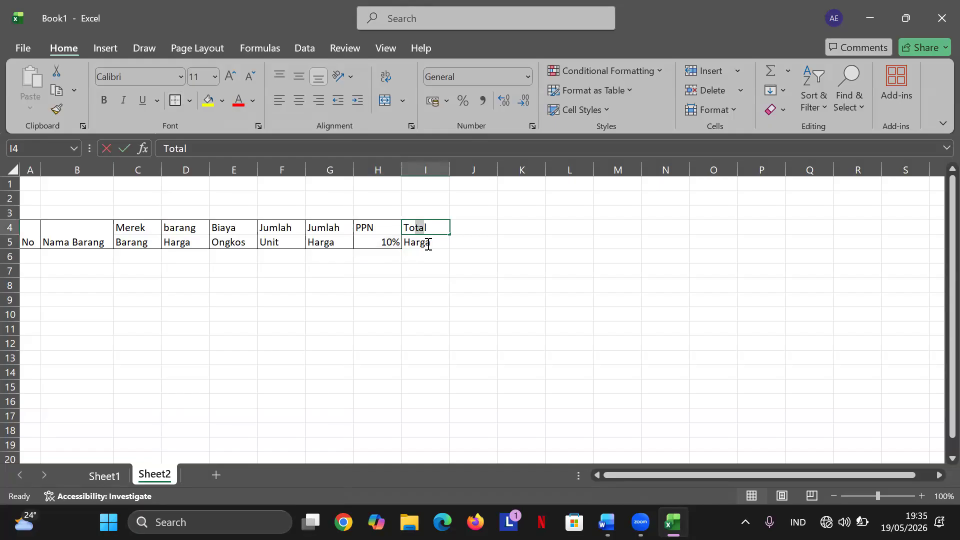
{"action": "double_click", "coordinate": [440, 226]}
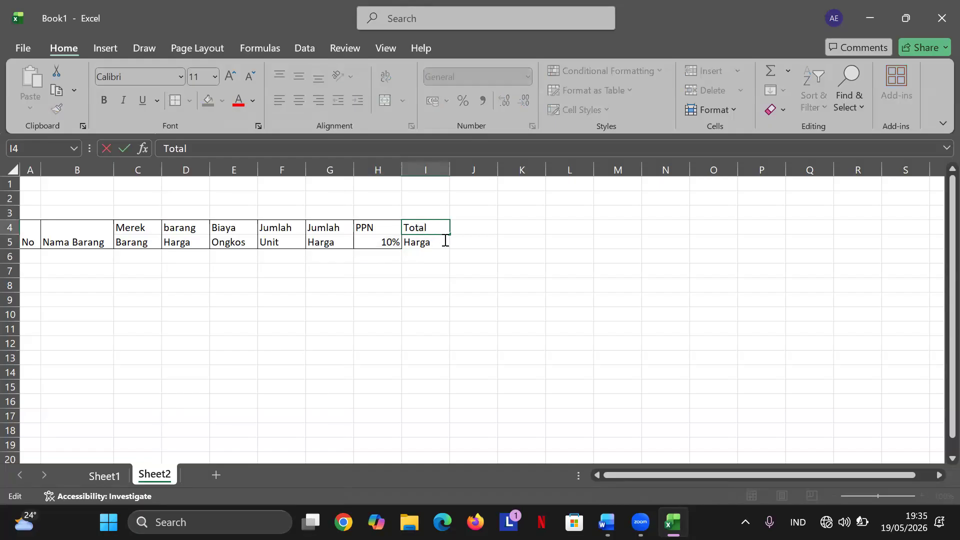
{"action": "left_click_drag", "start_coordinate": [514, 207], "coordinate": [561, 236]}
{"action": "left_click", "coordinate": [562, 236]}
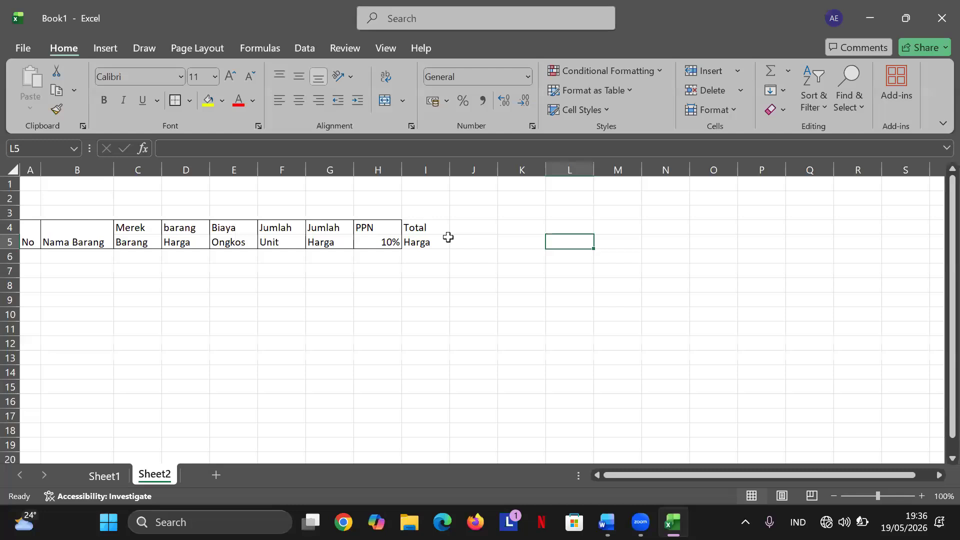
Add outside borders around the two-row "Total Harga" header in I4:I5.
{"action": "left_click_drag", "start_coordinate": [431, 227], "coordinate": [435, 243]}
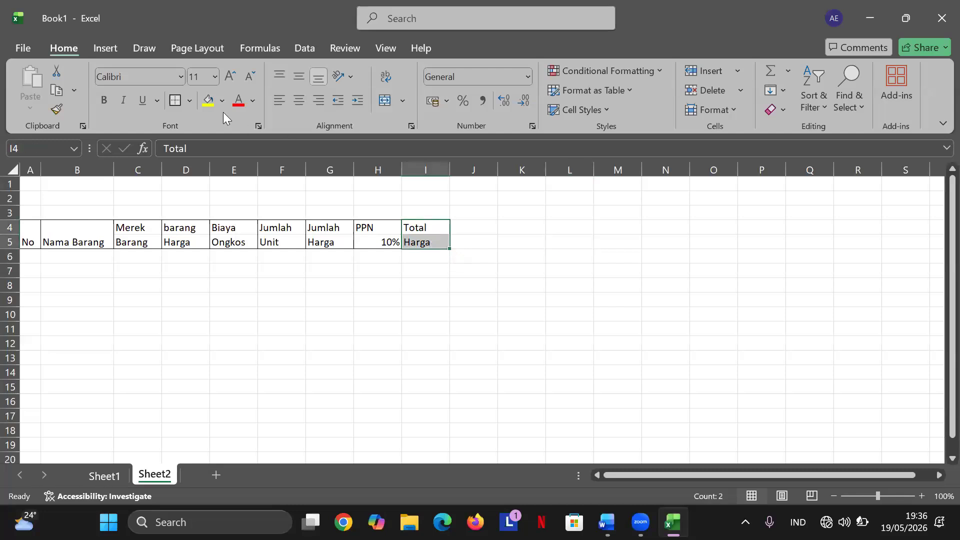
{"action": "left_click", "coordinate": [189, 101]}
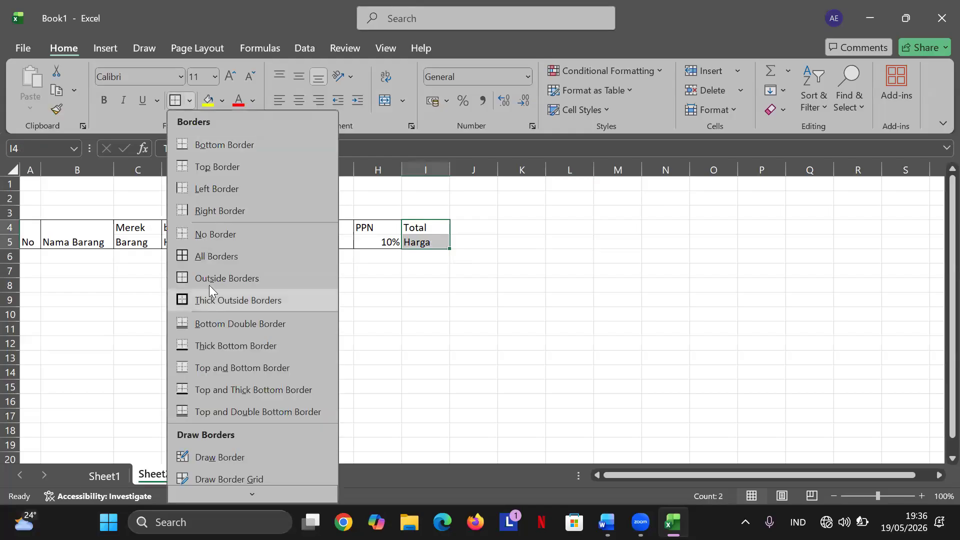
{"action": "left_click", "coordinate": [209, 284]}
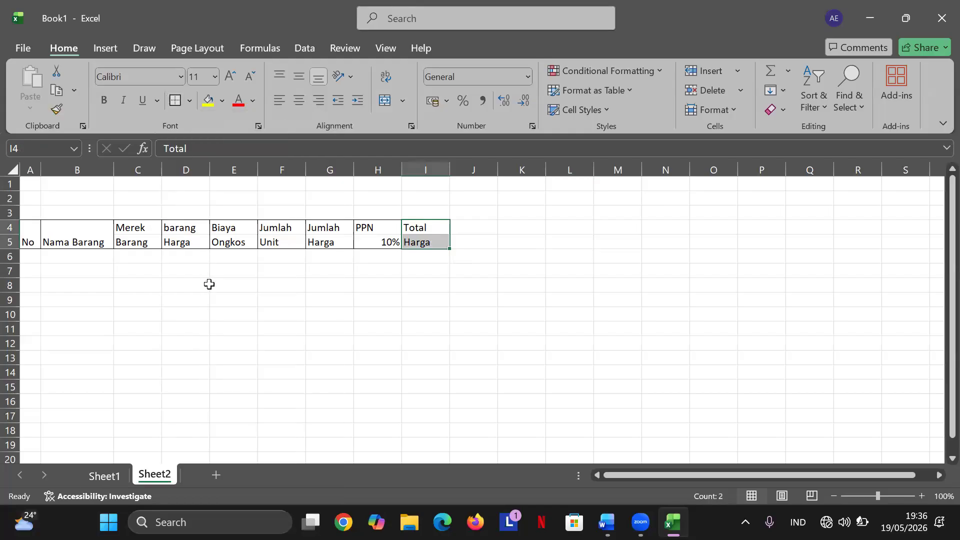
{"action": "left_click", "coordinate": [528, 283]}
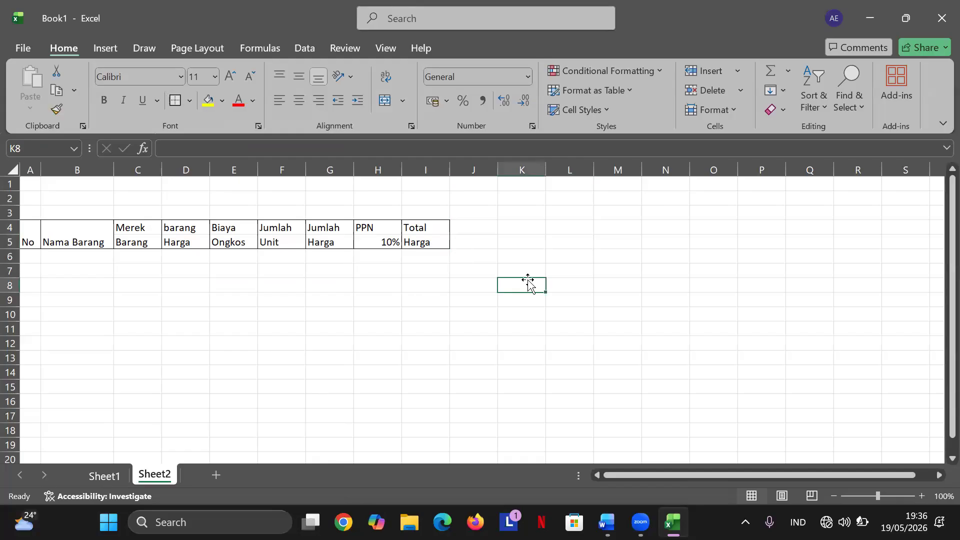
Center the merged "No" and "Nama Barang" headers both horizontally and vertically.
{"action": "left_click", "coordinate": [33, 239]}
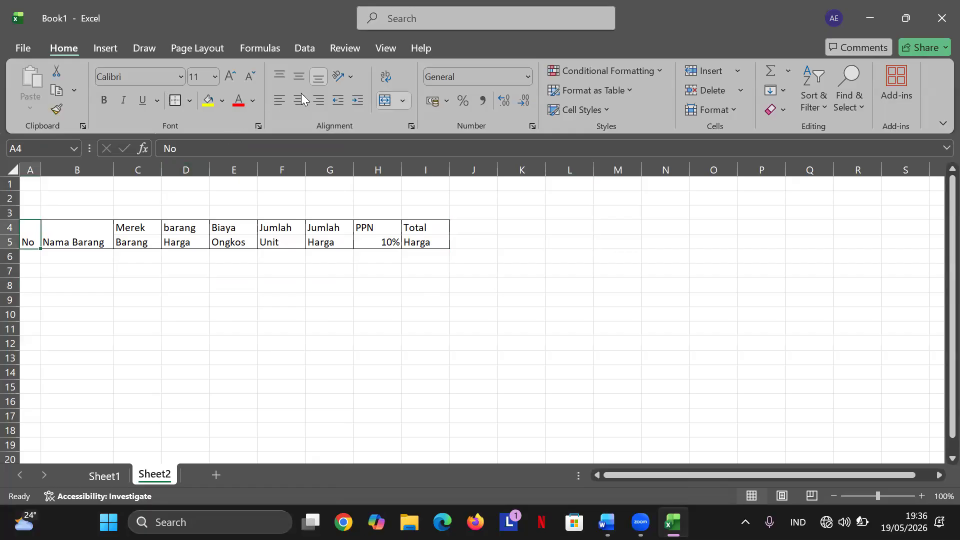
{"action": "left_click", "coordinate": [300, 76]}
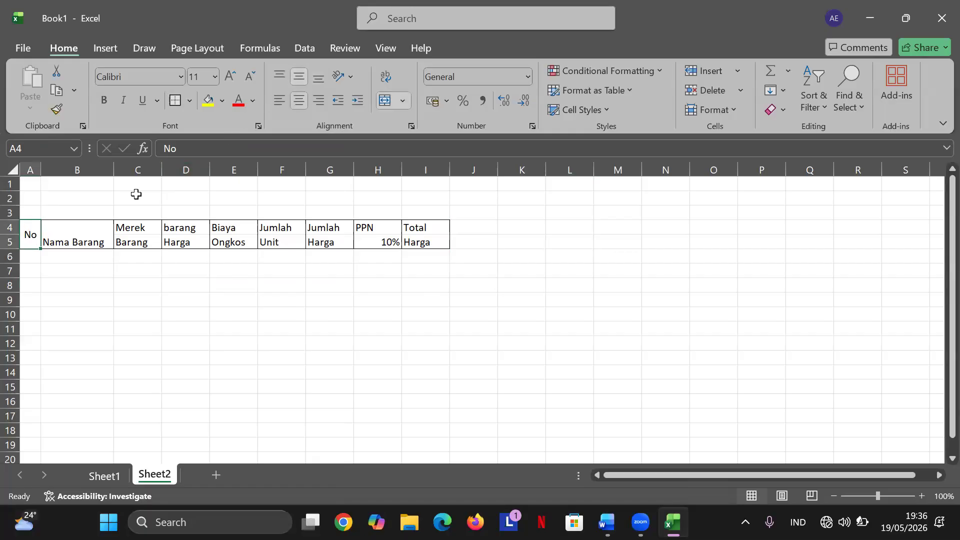
{"action": "left_click", "coordinate": [71, 240]}
{"action": "left_click", "coordinate": [296, 101]}
{"action": "left_click", "coordinate": [300, 76]}
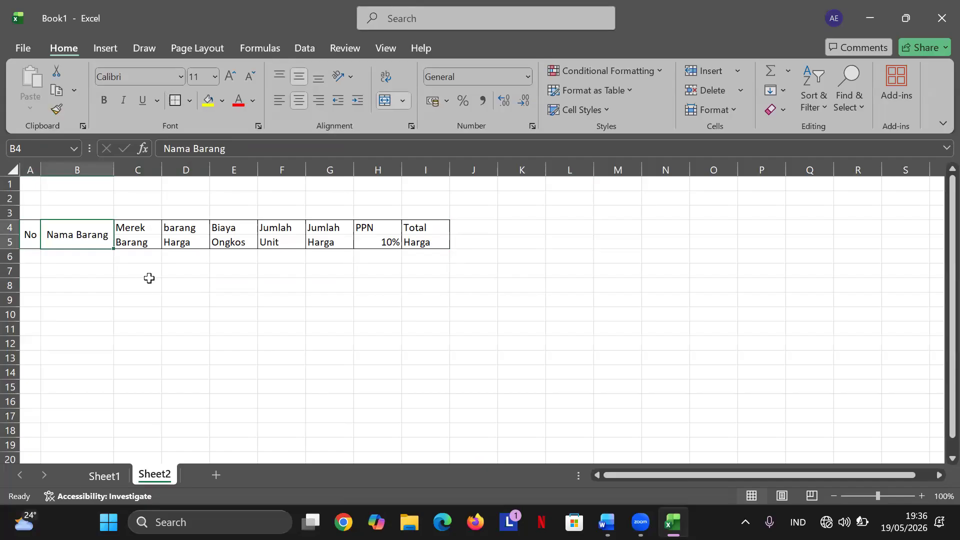
Center the "Merek Barang" header in C4:C5 both horizontally and vertically.
{"action": "left_click", "coordinate": [141, 234]}
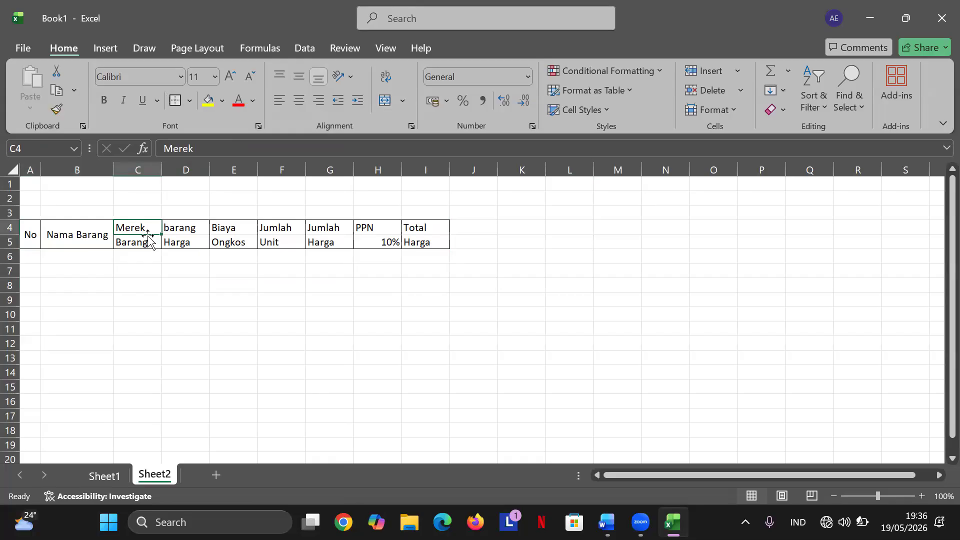
{"action": "left_click", "coordinate": [144, 244], "text": "shift"}
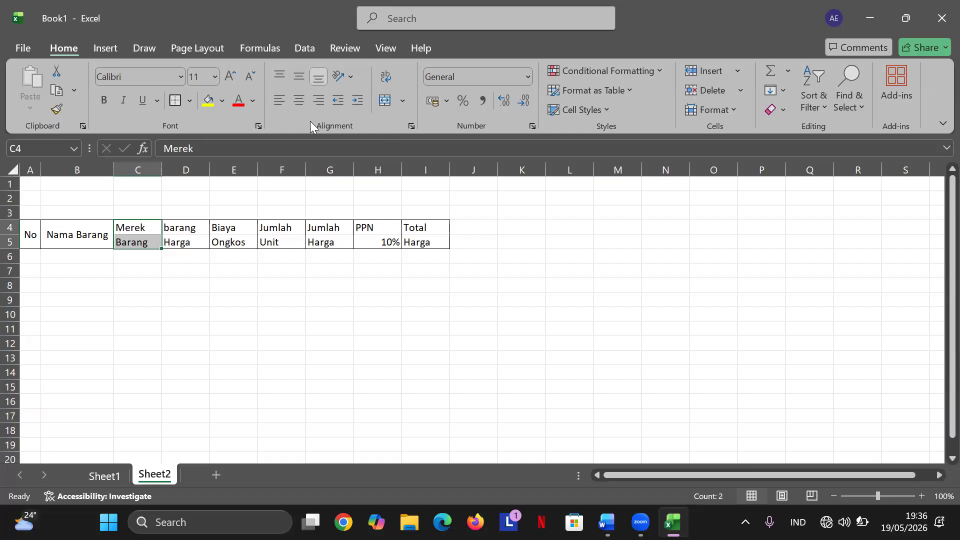
{"action": "left_click", "coordinate": [298, 105]}
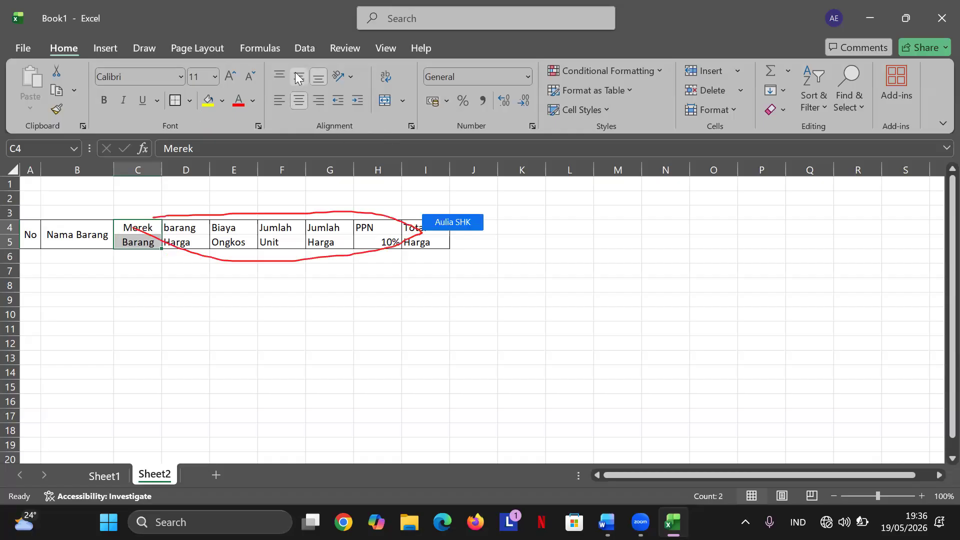
{"action": "left_click", "coordinate": [298, 78]}
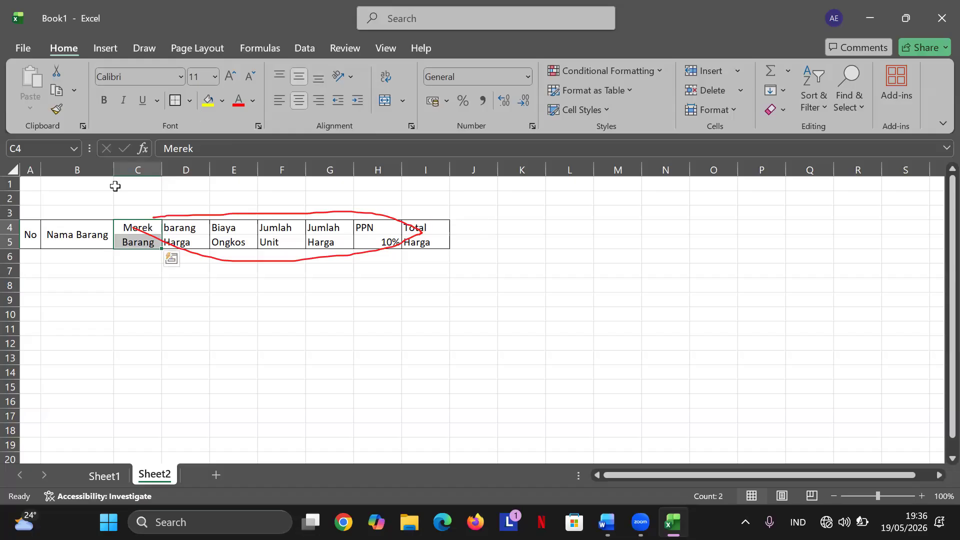
Center the text of the remaining headers in D4:I5.
{"action": "left_click_drag", "start_coordinate": [167, 225], "coordinate": [408, 243]}
{"action": "left_click", "coordinate": [297, 100]}
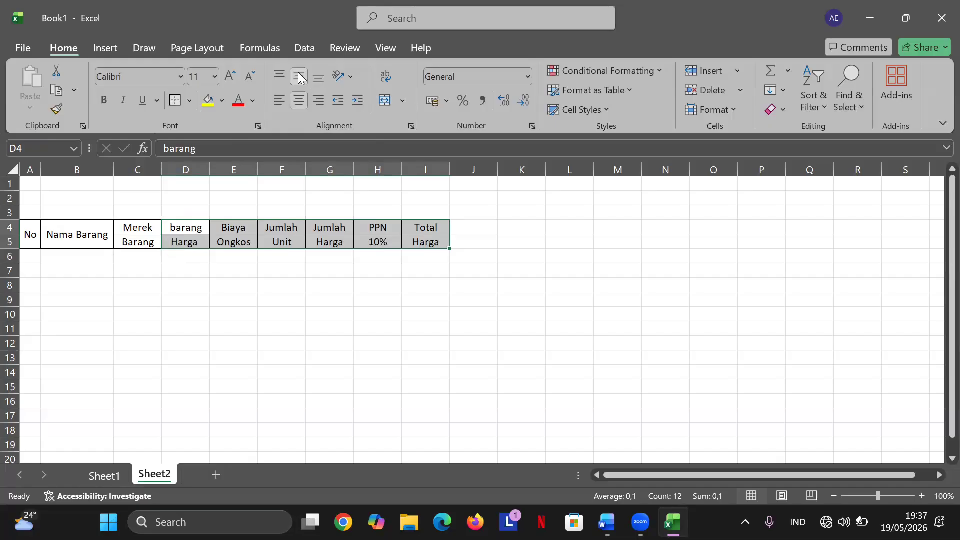
{"action": "left_click", "coordinate": [638, 238]}
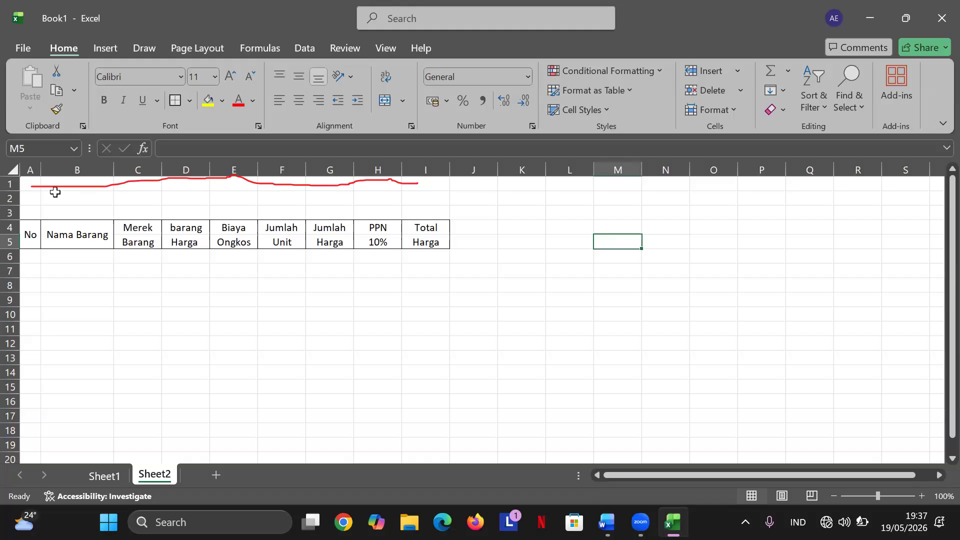
Merge and center cells A1:I1 above the table as the title row.
{"action": "left_click_drag", "start_coordinate": [47, 187], "coordinate": [65, 193]}
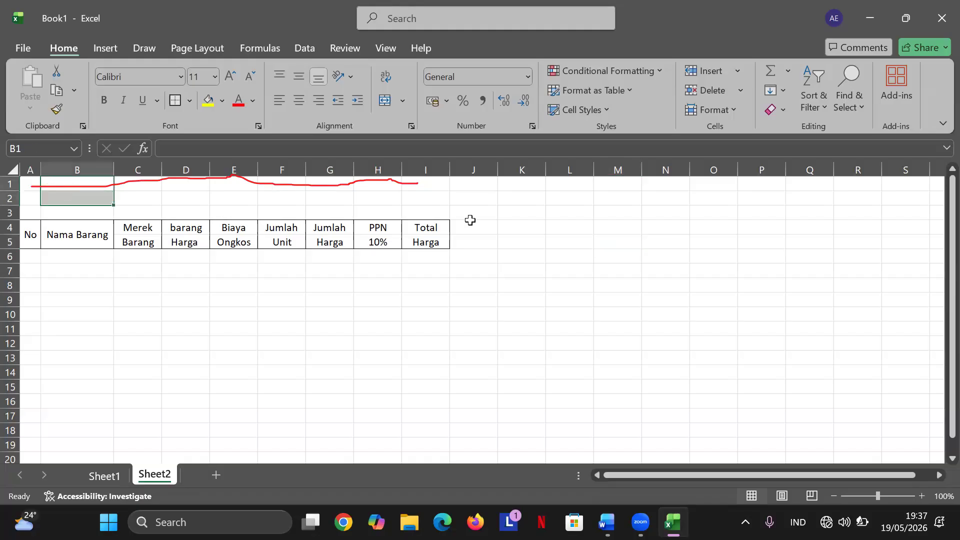
{"action": "left_click", "coordinate": [505, 239]}
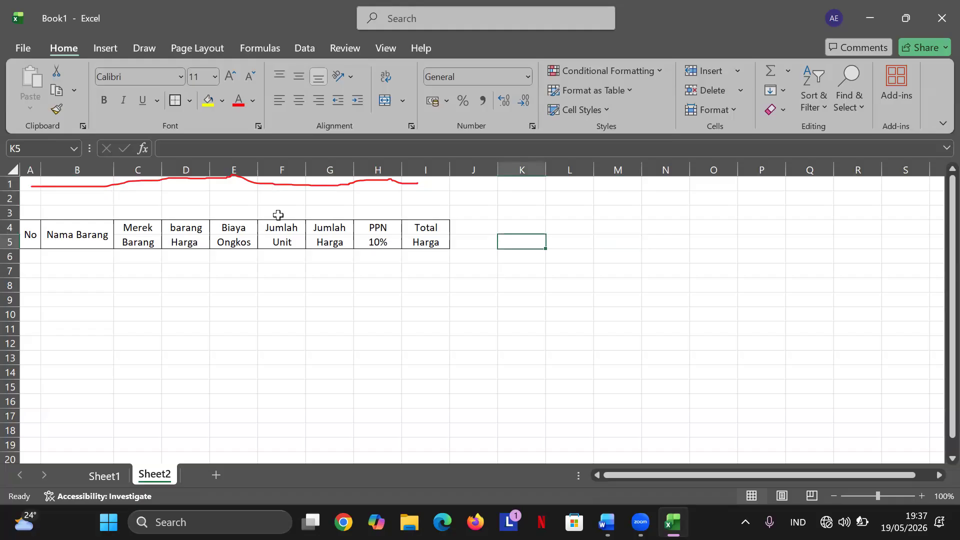
{"action": "left_click", "coordinate": [33, 183]}
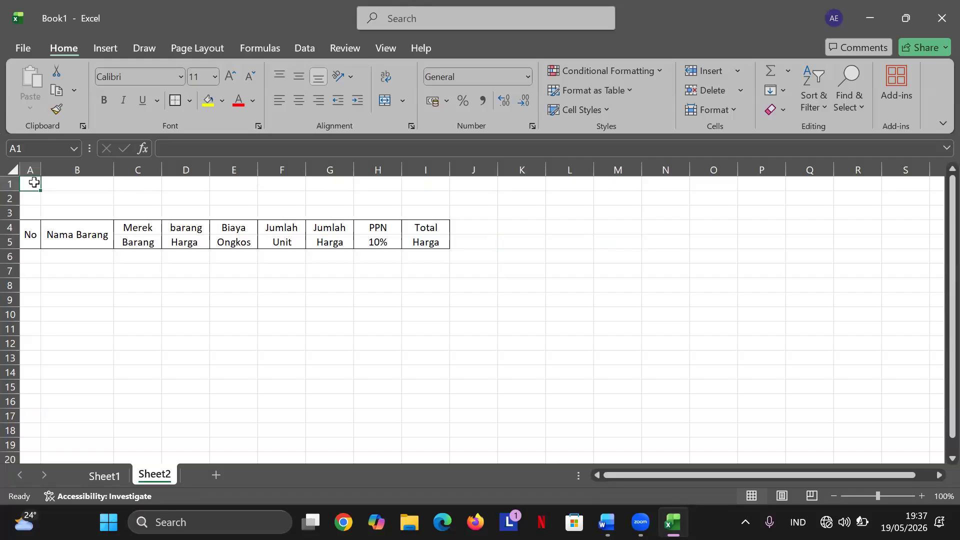
{"action": "key", "text": "shift+Right"}
{"action": "key", "text": "shift+Right"}
{"action": "key", "text": "shift+Right"}
{"action": "key", "text": "shift+Right"}
{"action": "key", "text": "shift+Right"}
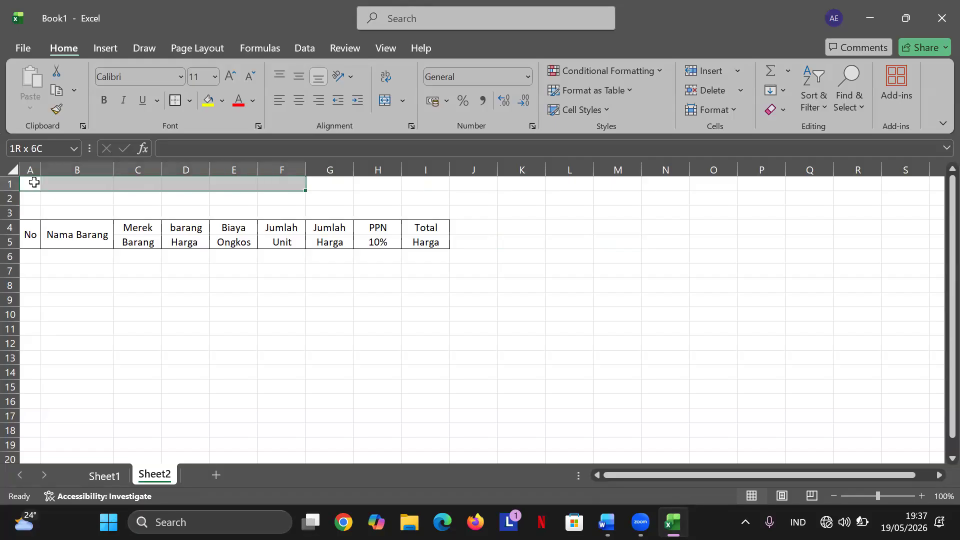
{"action": "key", "text": "shift+Right"}
{"action": "key", "text": "shift+Right"}
{"action": "key", "text": "shift+Right"}
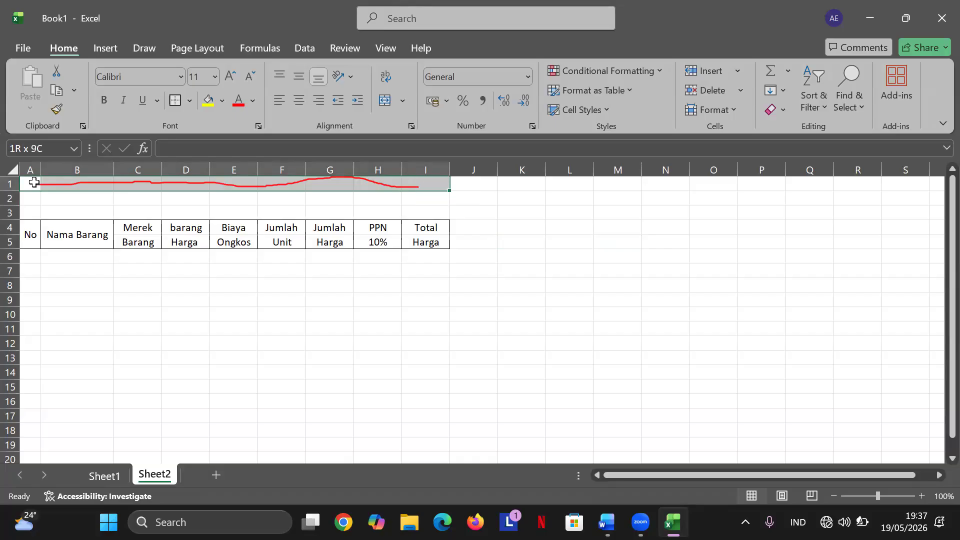
{"action": "left_click", "coordinate": [402, 101]}
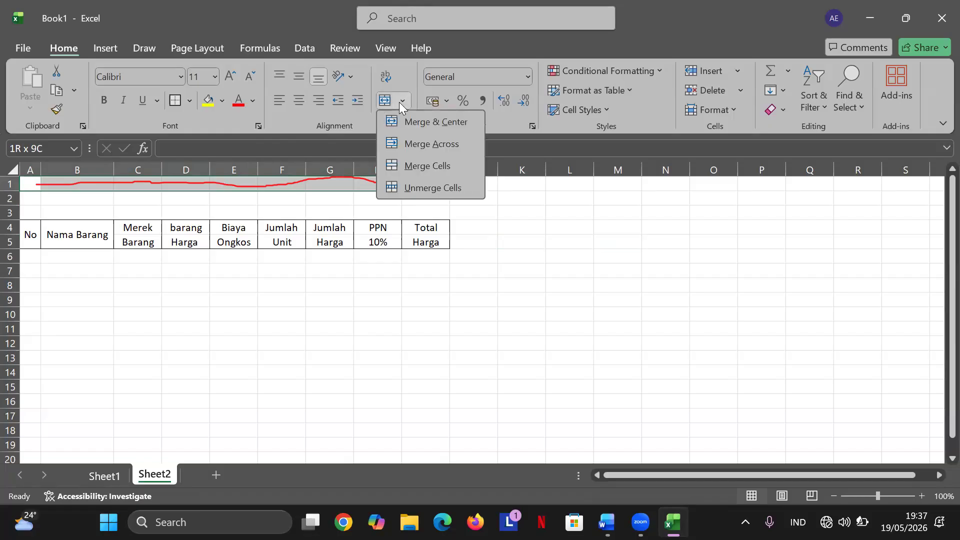
{"action": "left_click", "coordinate": [420, 123]}
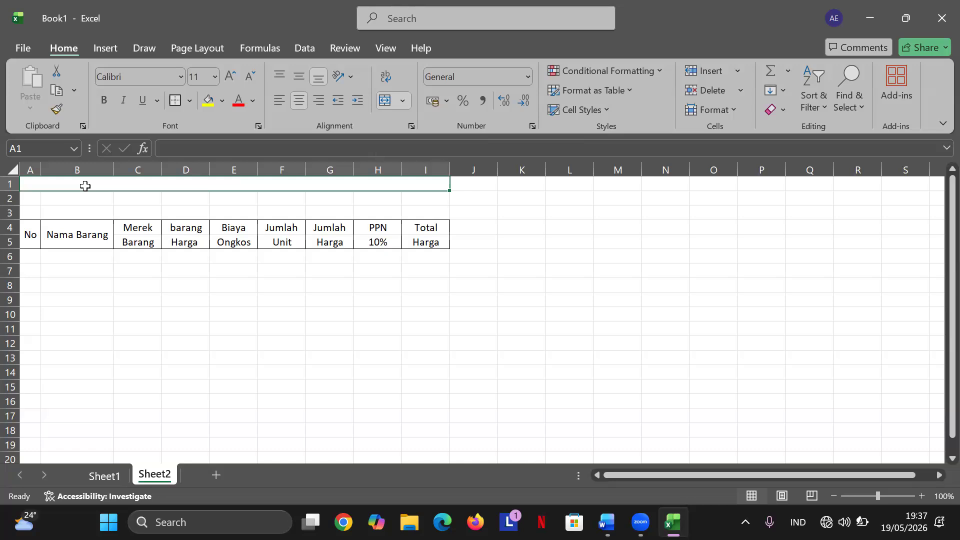
Enter the title "DAFTAR PEMBELIAN BARANG FURNITURE" in the merged row 1.
{"action": "key", "text": "Caps_Lock"}
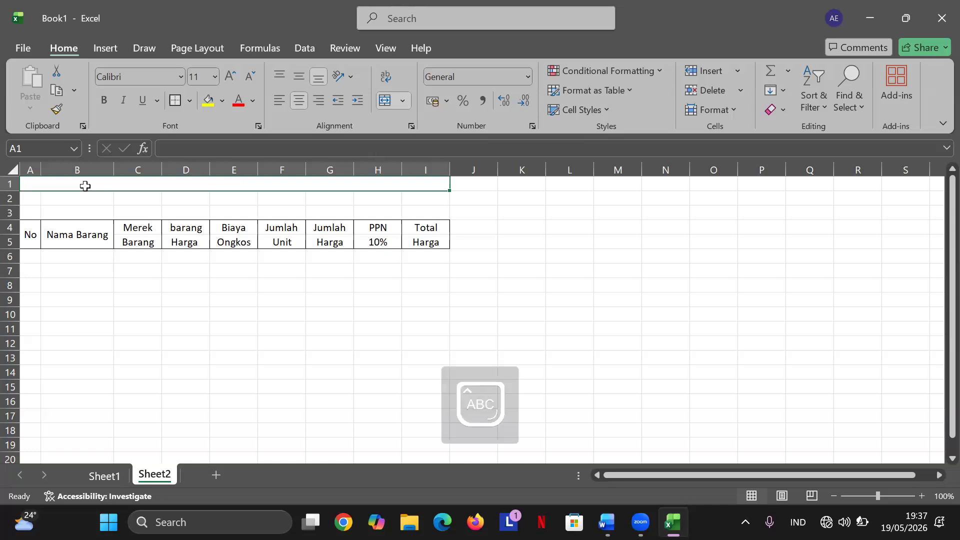
{"action": "type", "text": "D"}
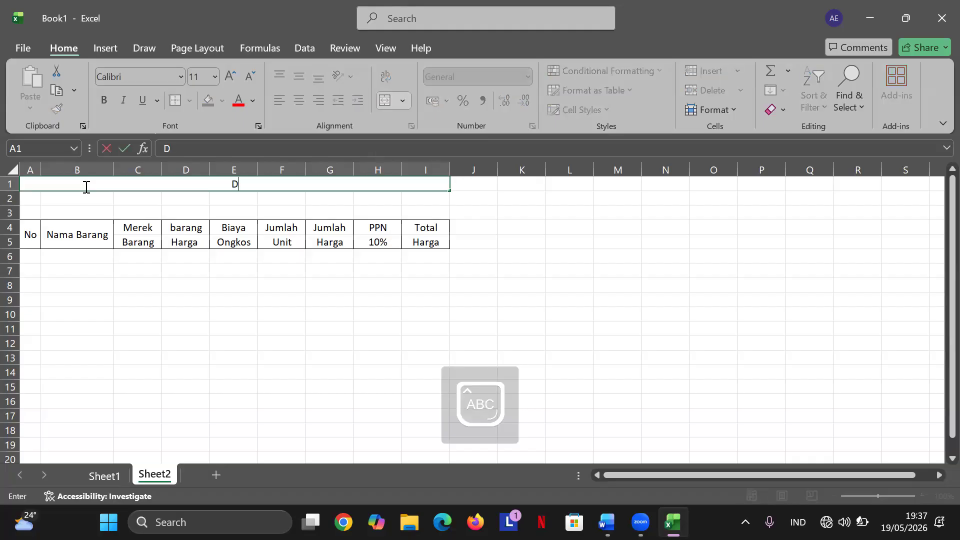
{"action": "type", "text": "AFT"}
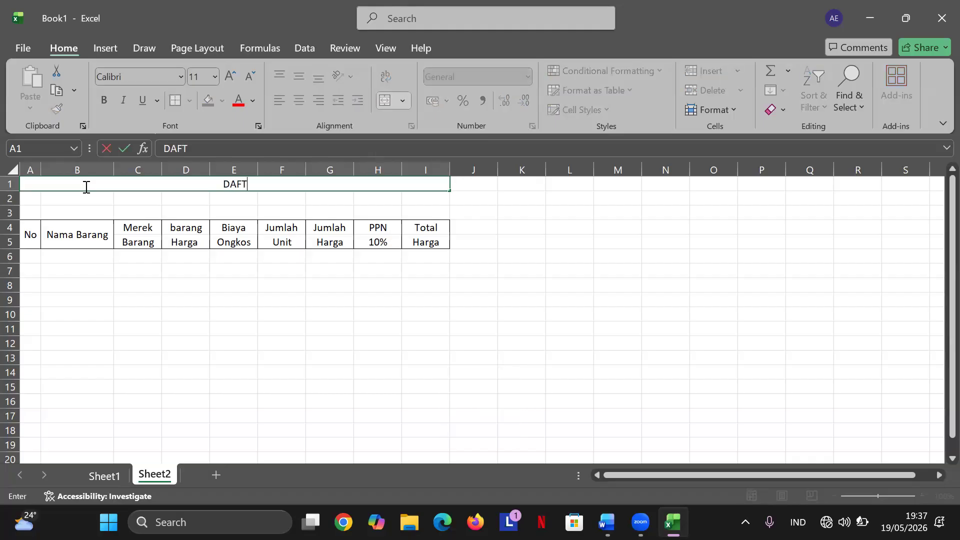
{"action": "type", "text": "AR PEN"}
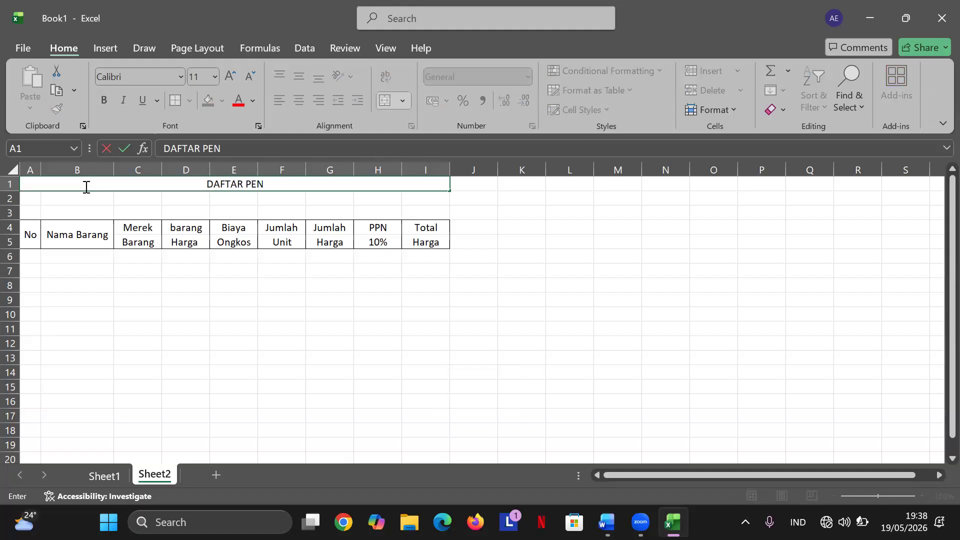
{"action": "key", "text": "BackSpace"}
{"action": "type", "text": "MB"}
{"action": "type", "text": "W"}
{"action": "key", "text": "BackSpace"}
{"action": "type", "text": "E"}
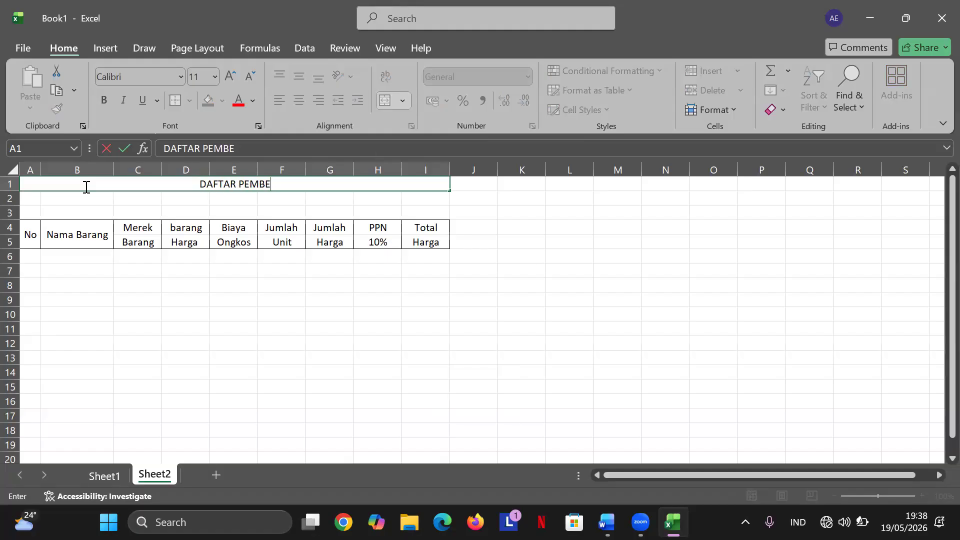
{"action": "type", "text": "LIAN"}
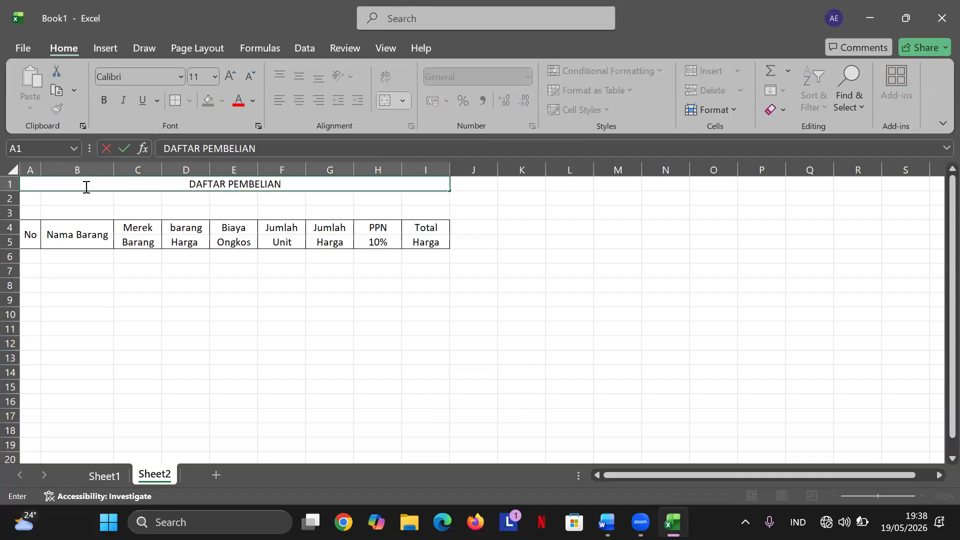
{"action": "type", "text": " B"}
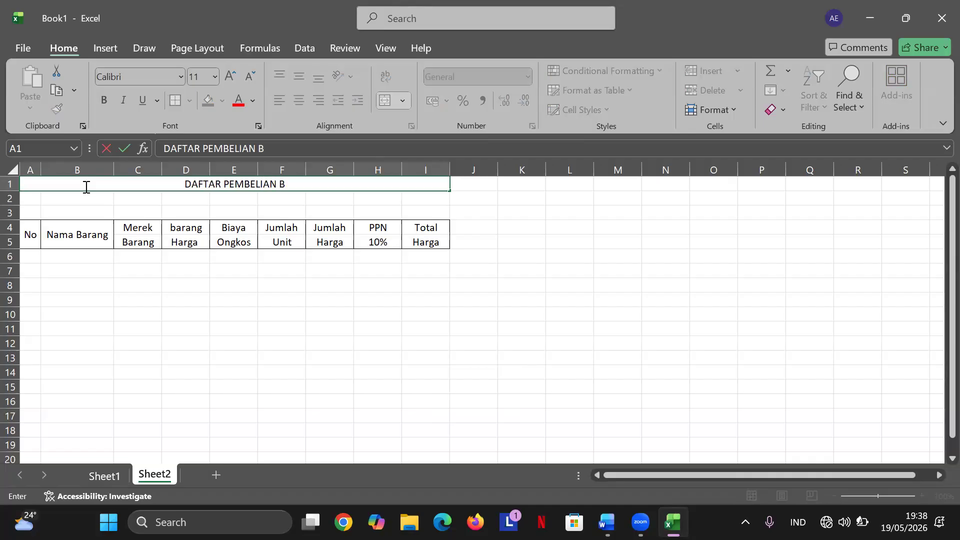
{"action": "type", "text": "ARANG"}
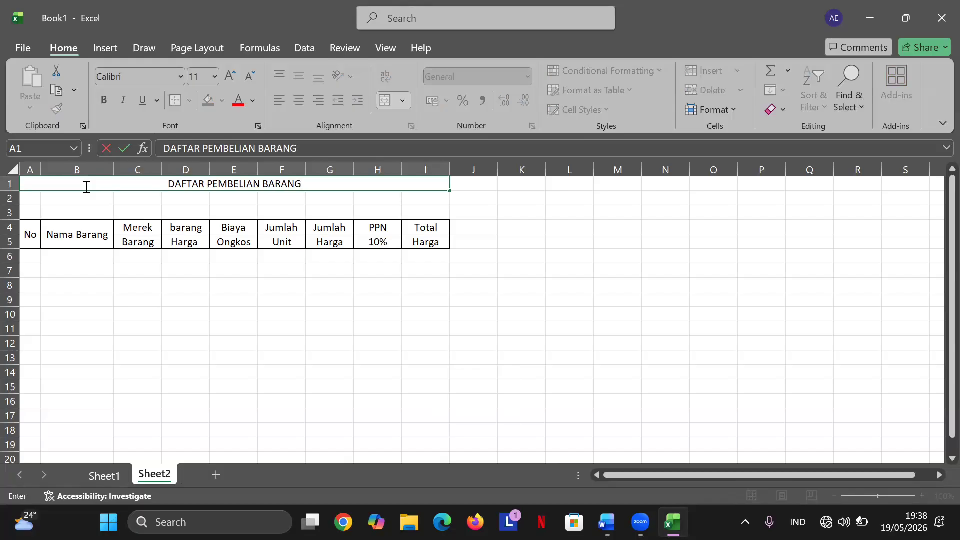
{"action": "type", "text": " F"}
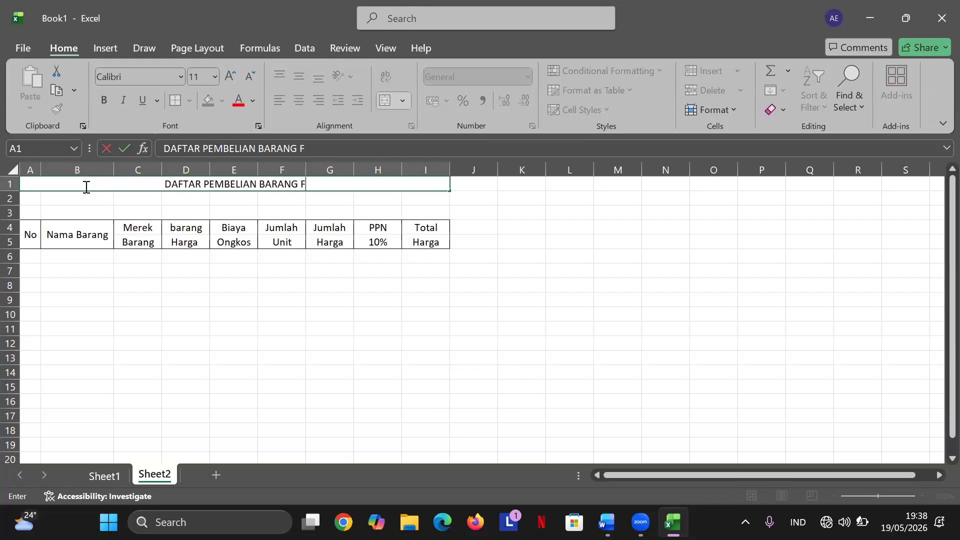
{"action": "type", "text": "URNITURE"}
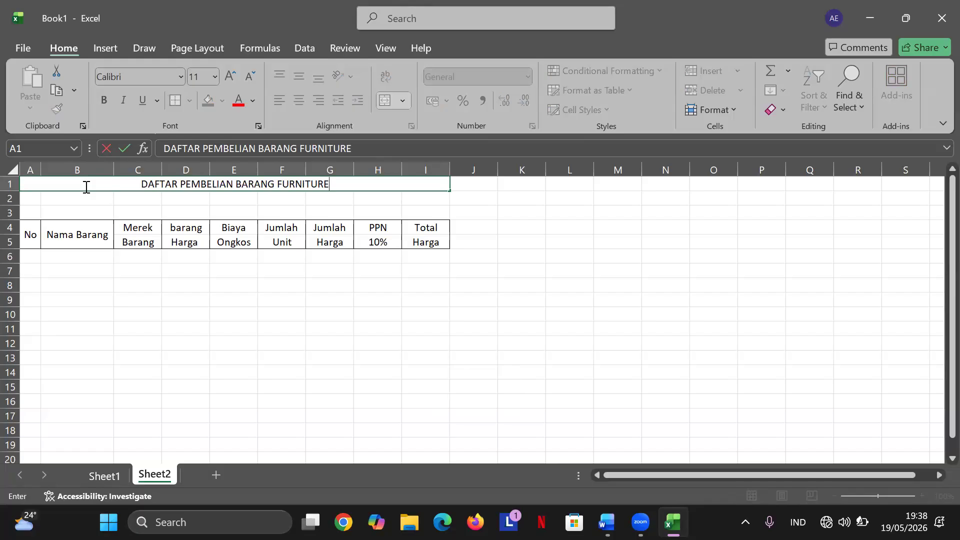
{"action": "key", "text": "Return"}
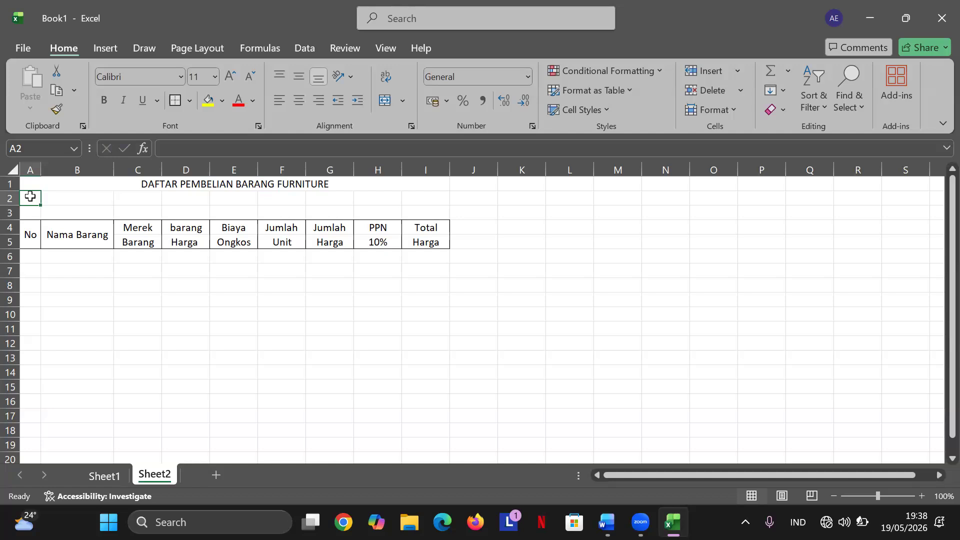
Merge and center cells A2:I2 directly below the title for a second title line.
{"action": "key", "text": "Right"}
{"action": "key", "text": "Right"}
{"action": "key", "text": "Right"}
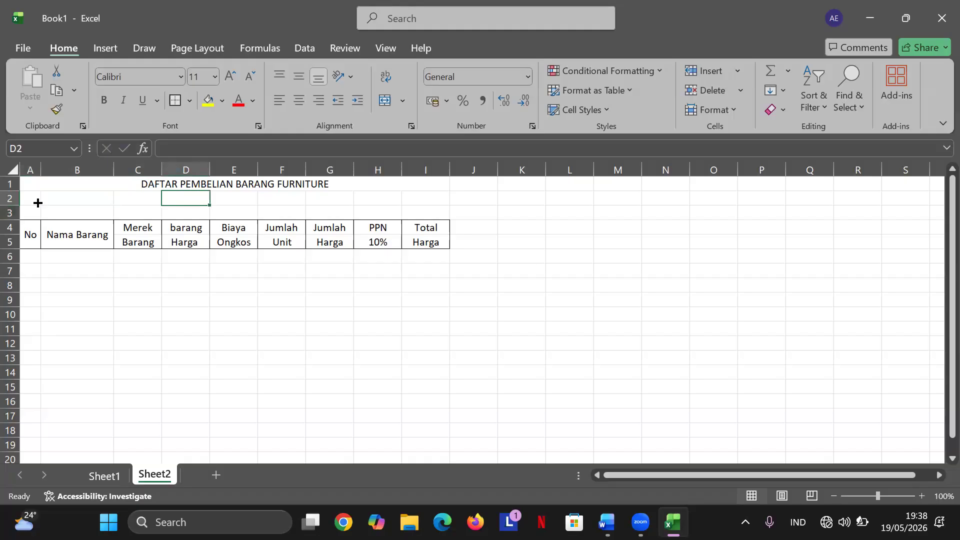
{"action": "left_click", "coordinate": [38, 203]}
{"action": "key", "text": "shift+Right"}
{"action": "key", "text": "shift+Right"}
{"action": "key", "text": "shift+Right"}
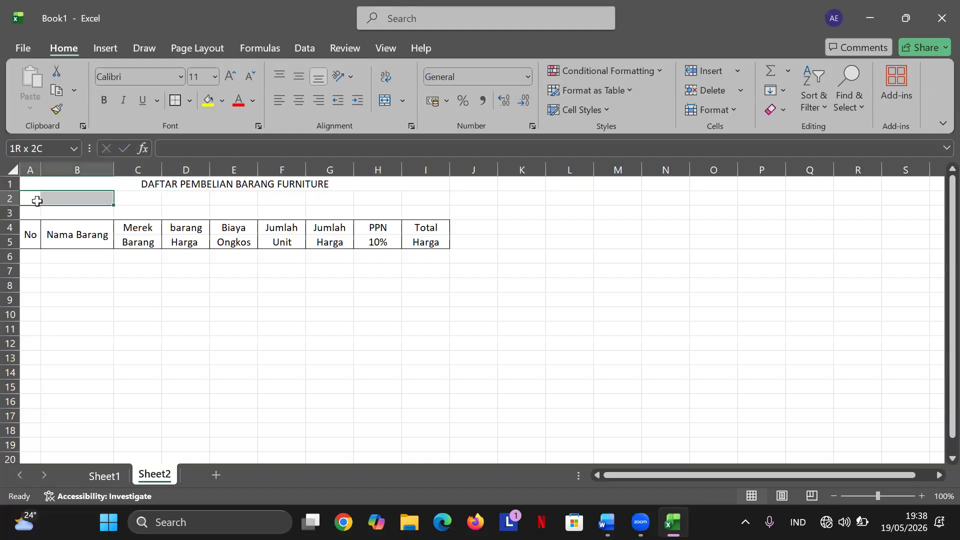
{"action": "key", "text": "shift+Right"}
{"action": "key", "text": "shift+Right"}
{"action": "key", "text": "shift+Right"}
{"action": "key", "text": "shift+Right"}
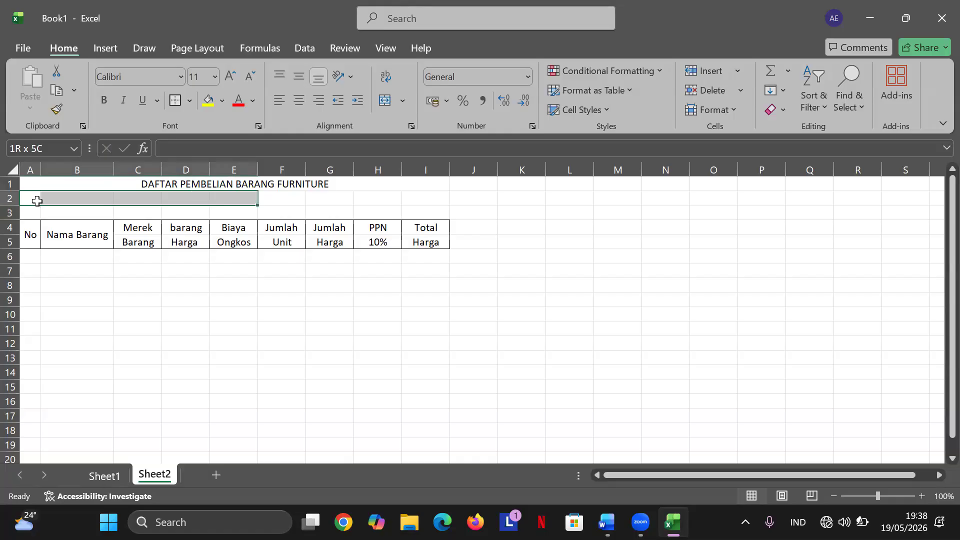
{"action": "key", "text": "shift+Right"}
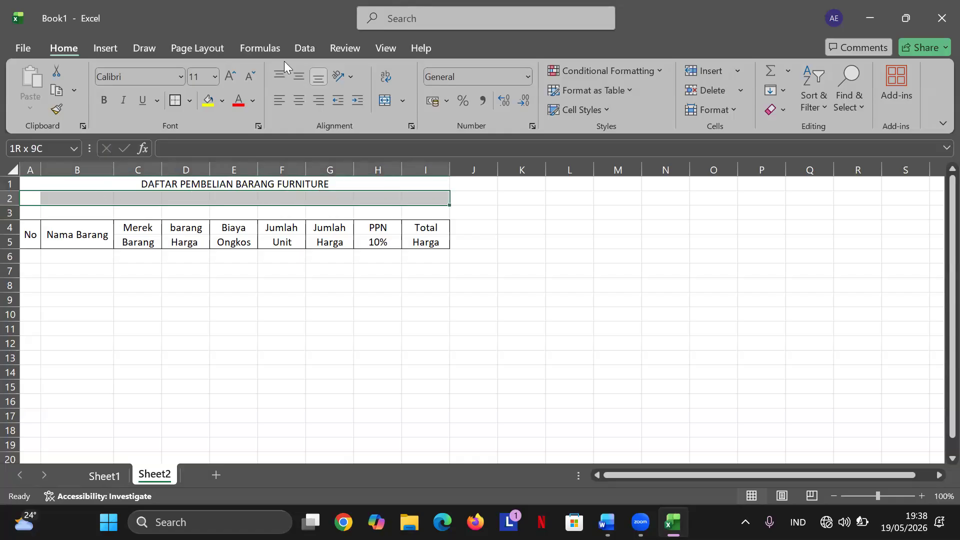
{"action": "left_click", "coordinate": [403, 102]}
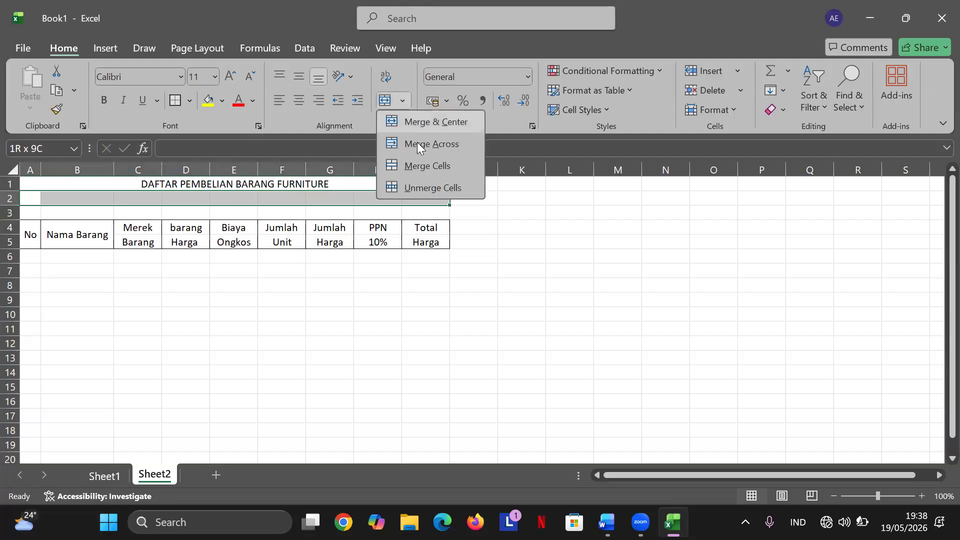
{"action": "left_click", "coordinate": [418, 122]}
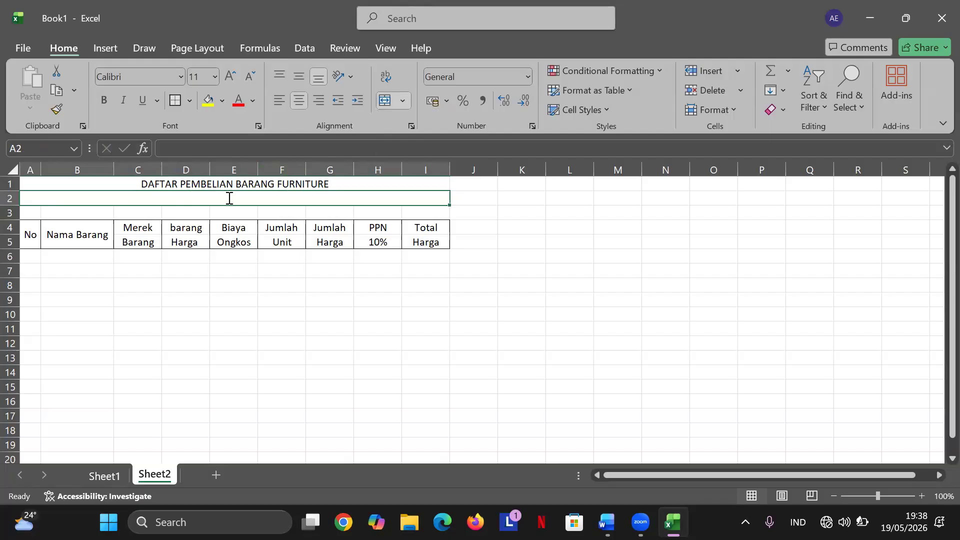
Enter the company name "PT.JIDANI UKIR SEJATI" in the merged row 2.
{"action": "type", "text": "PT."}
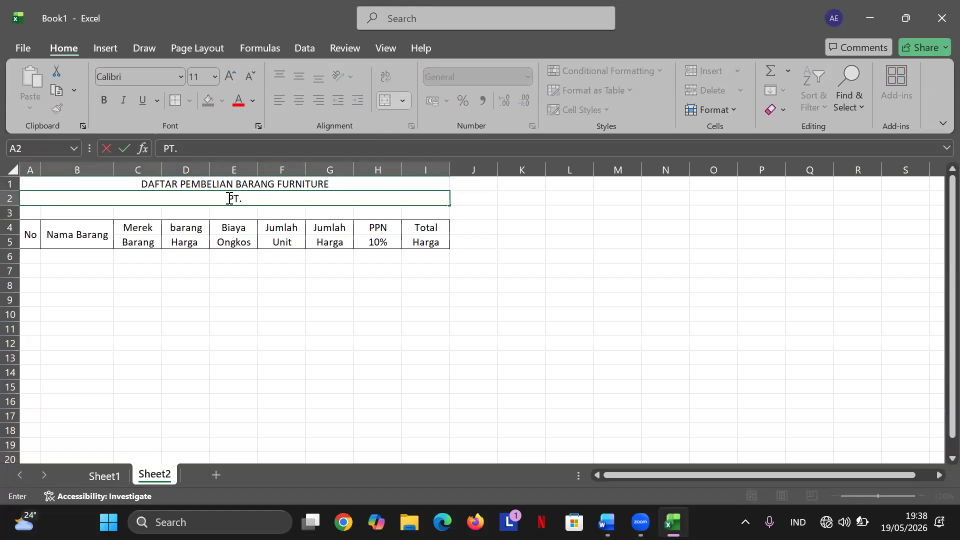
{"action": "type", "text": "JIDANI UK"}
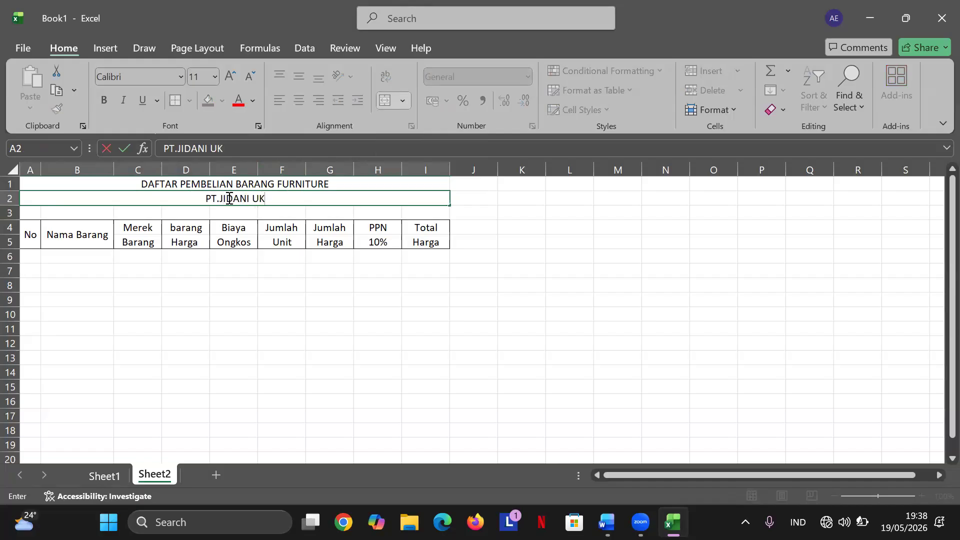
{"action": "type", "text": "IR SEJATI"}
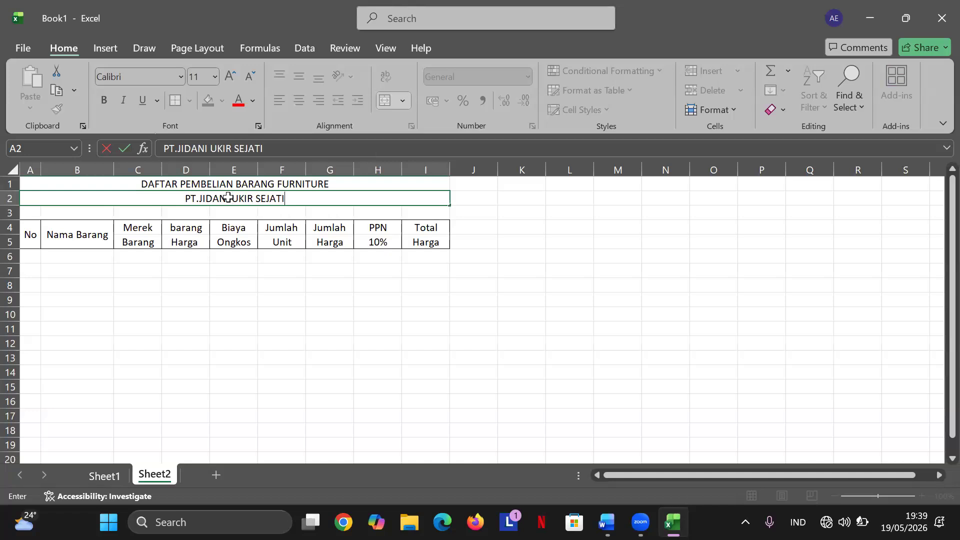
{"action": "key", "text": "Return"}
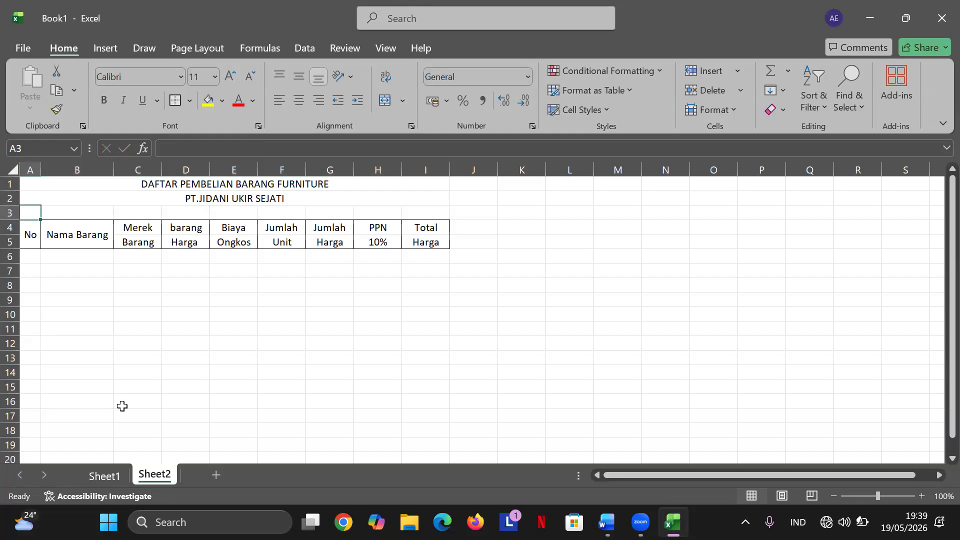
Switch to Sheet1 and select cell A1 above its table headers.
{"action": "left_click", "coordinate": [113, 475]}
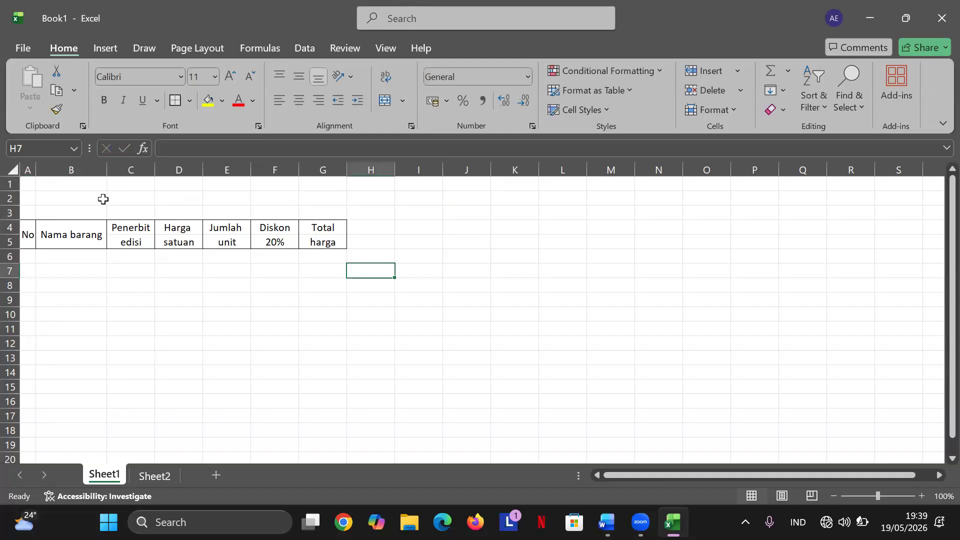
{"action": "left_click", "coordinate": [33, 183]}
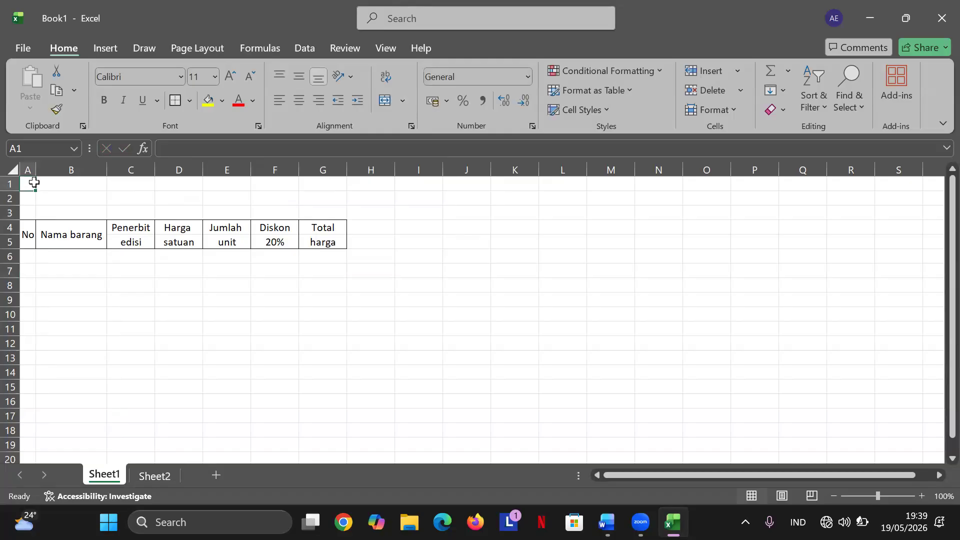
{"action": "key", "text": "Right"}
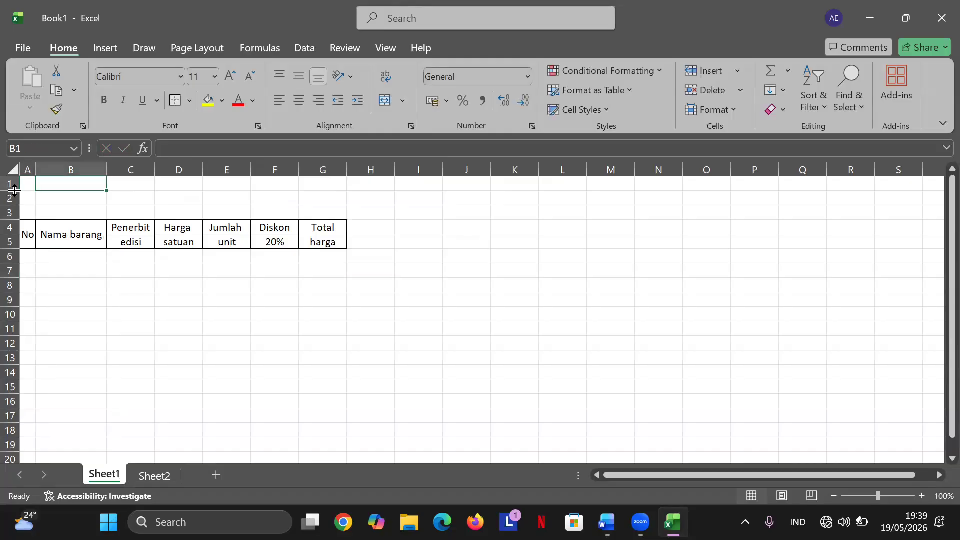
{"action": "left_click", "coordinate": [26, 188]}
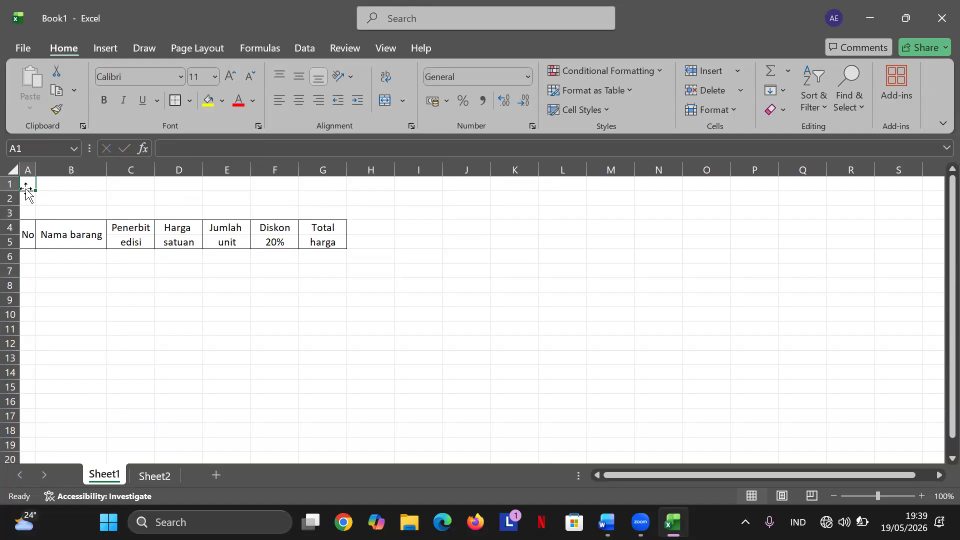
Merge and center cells A1 to G1 above the table into a single title cell.
{"action": "key", "text": "shift+Right"}
{"action": "key", "text": "shift+Right"}
{"action": "key", "text": "shift+Right"}
{"action": "key", "text": "shift+Right"}
{"action": "key", "text": "shift+Right"}
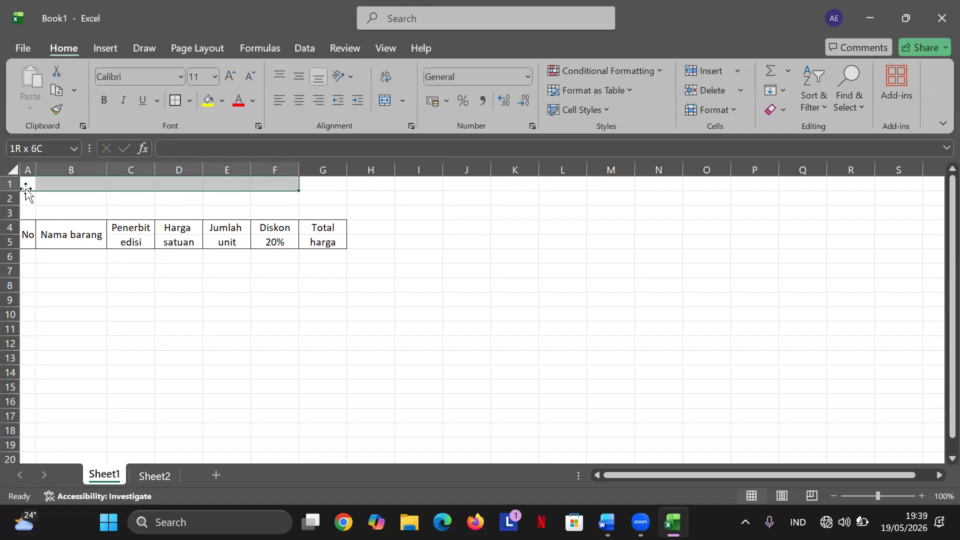
{"action": "key", "text": "shift+Right"}
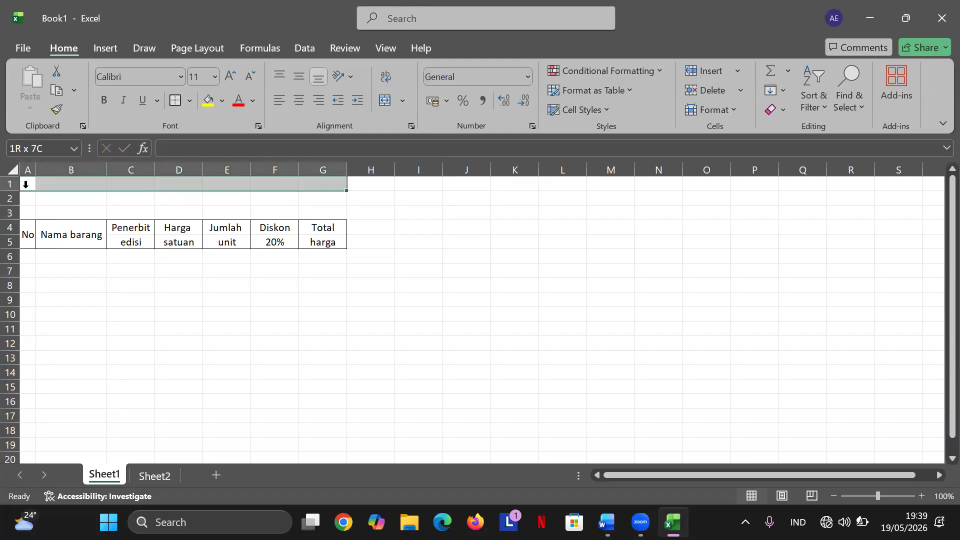
{"action": "left_click", "coordinate": [404, 102]}
{"action": "left_click", "coordinate": [411, 122]}
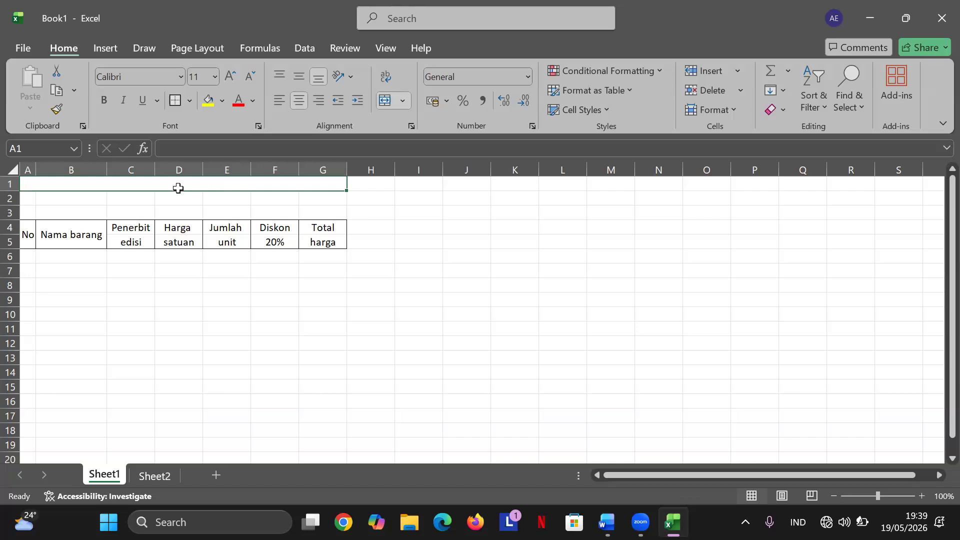
Enter the title "DAFTAR PENJUALAN BUKU" in the merged cell of row 1.
{"action": "type", "text": "DAFTA"}
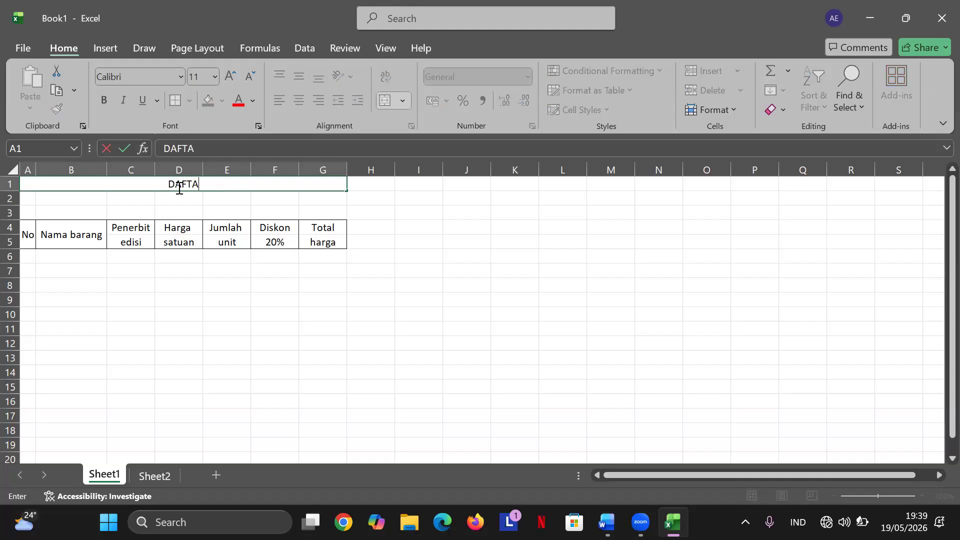
{"action": "type", "text": "R PENJU"}
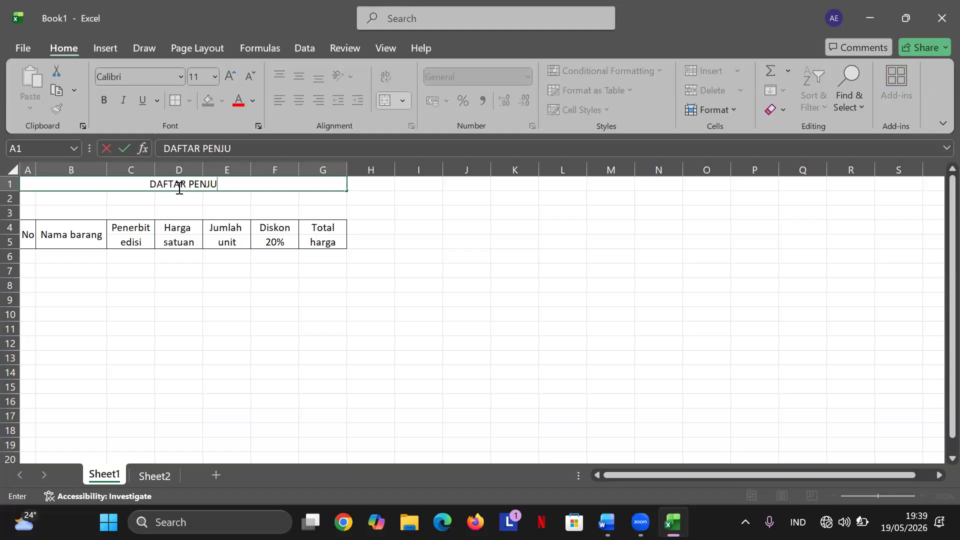
{"action": "type", "text": "ALA"}
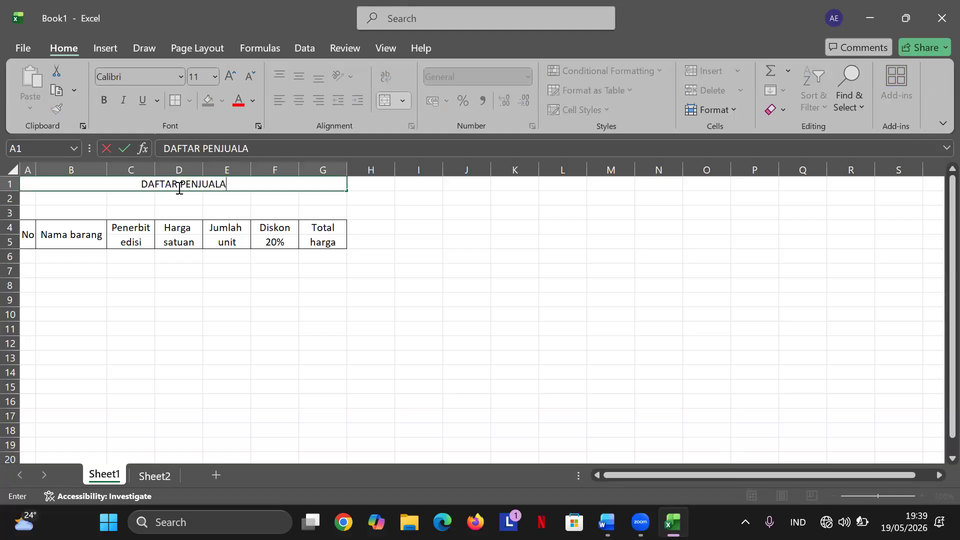
{"action": "type", "text": "N BUKU"}
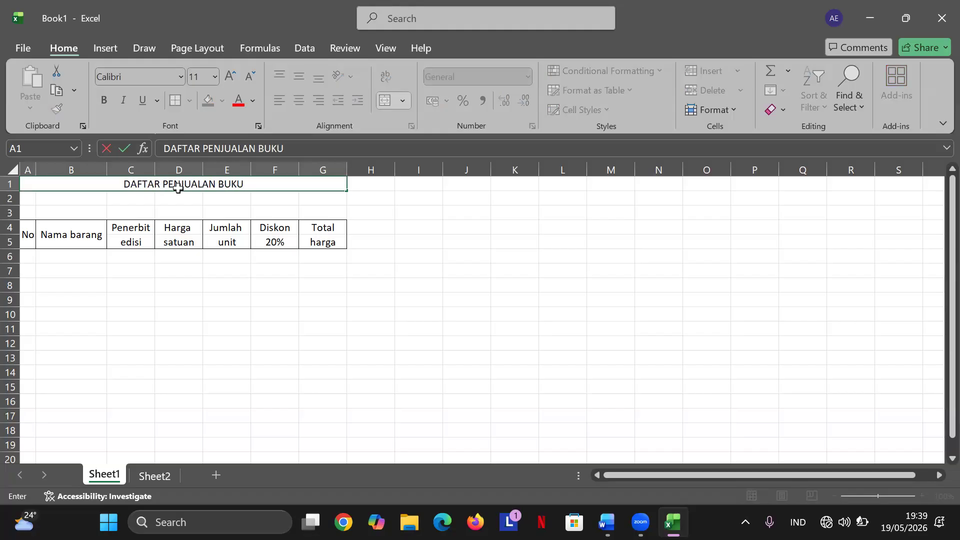
{"action": "key", "text": "Return"}
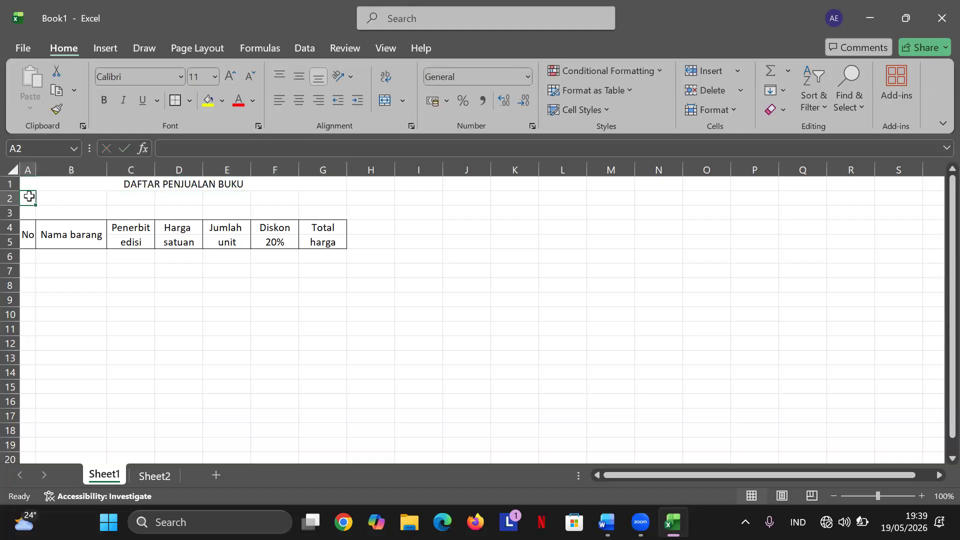
{"action": "key", "text": "shift+Right"}
{"action": "key", "text": "shift+Right"}
{"action": "key", "text": "shift+Right"}
{"action": "key", "text": "shift+Right"}
{"action": "key", "text": "shift+Right"}
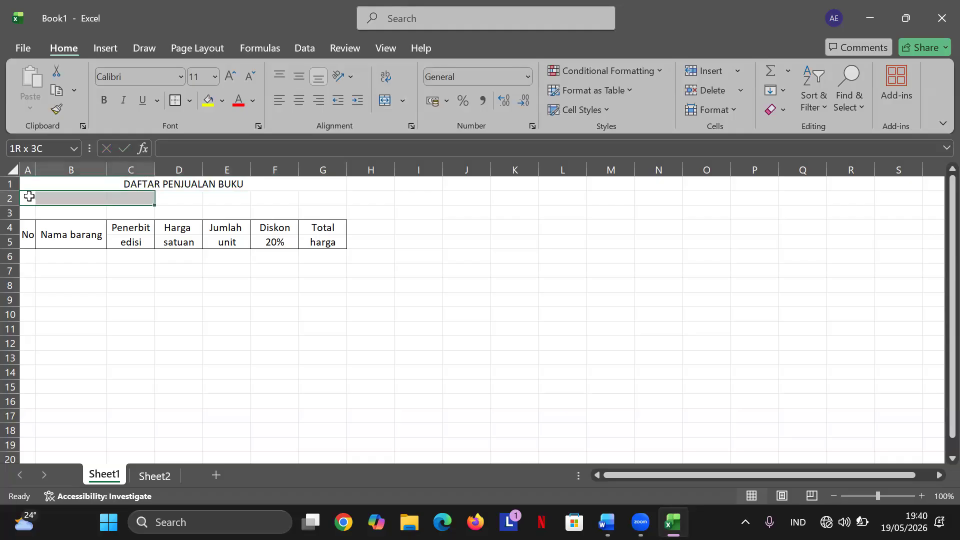
{"action": "key", "text": "shift+Right"}
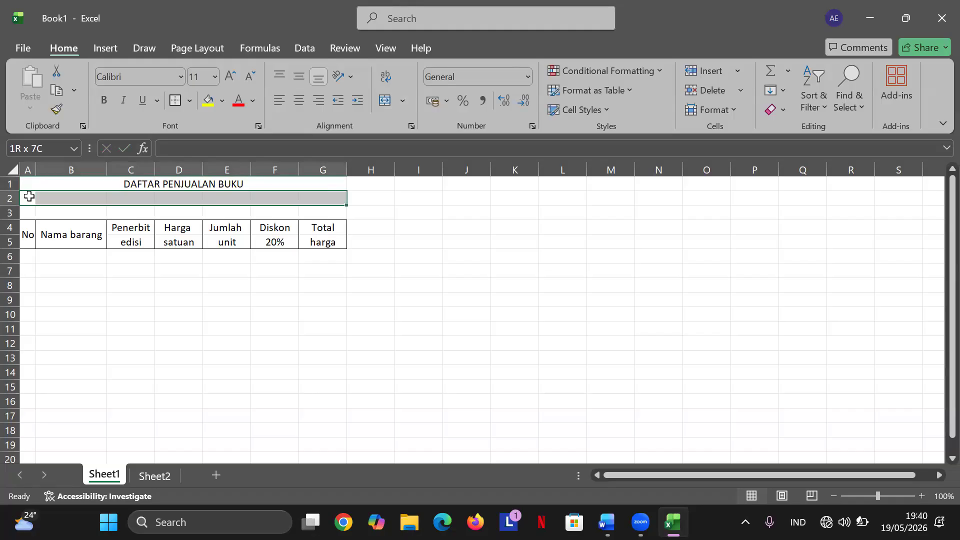
{"action": "type", "text": "CV"}
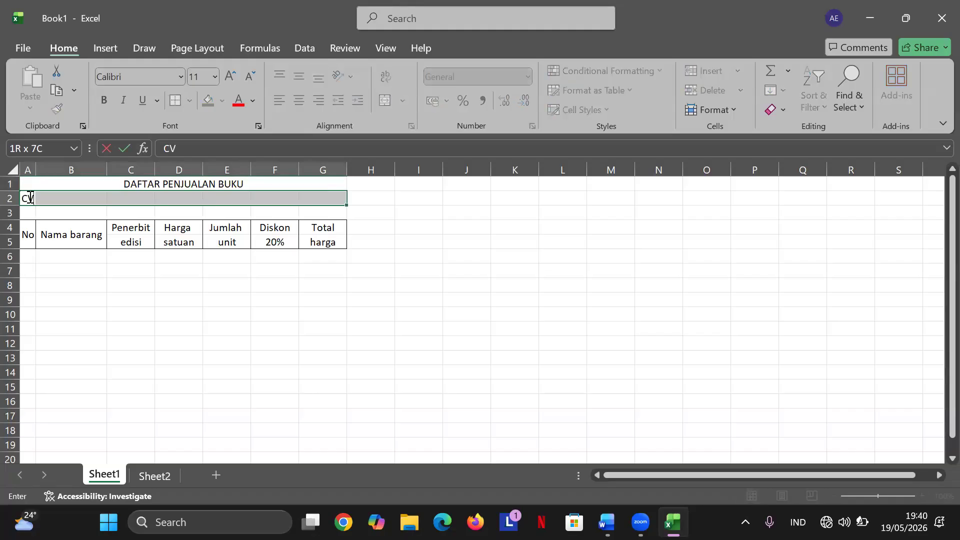
{"action": "type", "text": "."}
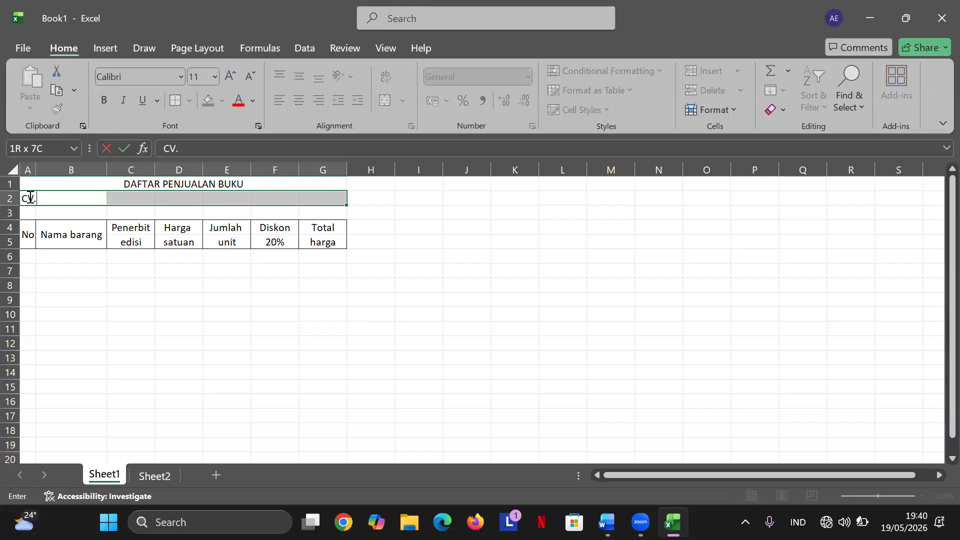
{"action": "type", "text": "CE"}
{"action": "key", "text": "BackSpace"}
{"action": "key", "text": "BackSpace"}
{"action": "key", "text": "BackSpace"}
{"action": "key", "text": "BackSpace"}
{"action": "key", "text": "BackSpace"}
{"action": "left_click", "coordinate": [32, 195]}
{"action": "left_click", "coordinate": [349, 303]}
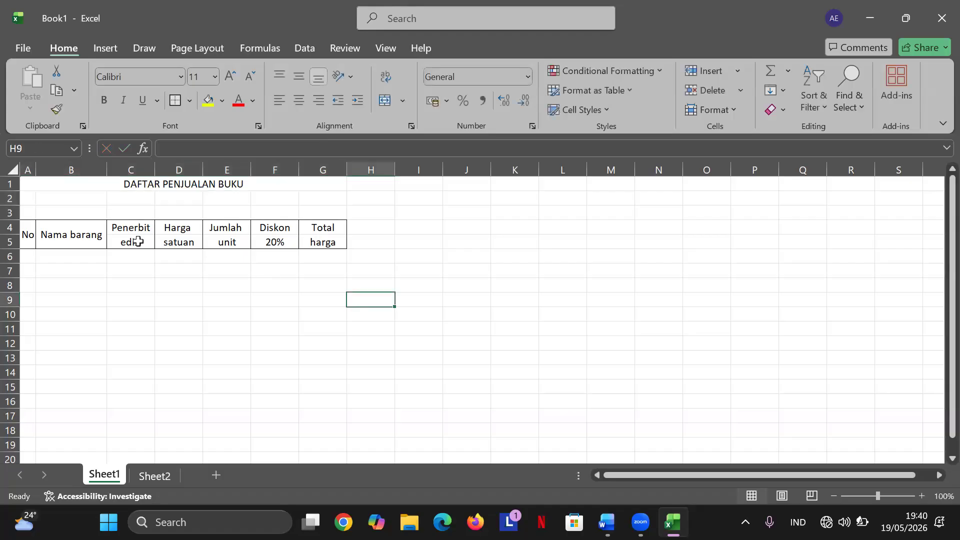
Merge and center cells A2 to G2 beneath the title.
{"action": "left_click", "coordinate": [30, 199]}
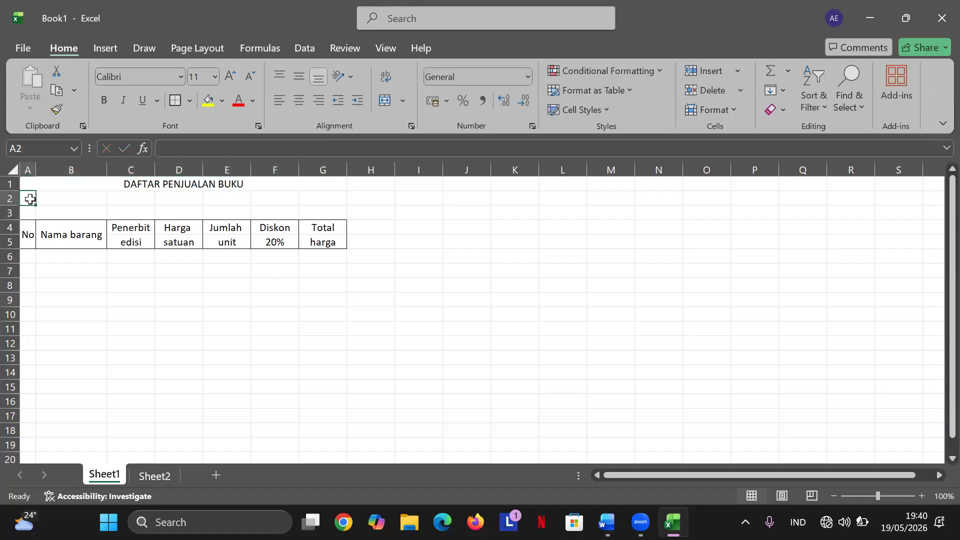
{"action": "key", "text": "shift+Right"}
{"action": "key", "text": "shift+Right"}
{"action": "key", "text": "shift+Right"}
{"action": "key", "text": "shift+Right"}
{"action": "key", "text": "shift+Right"}
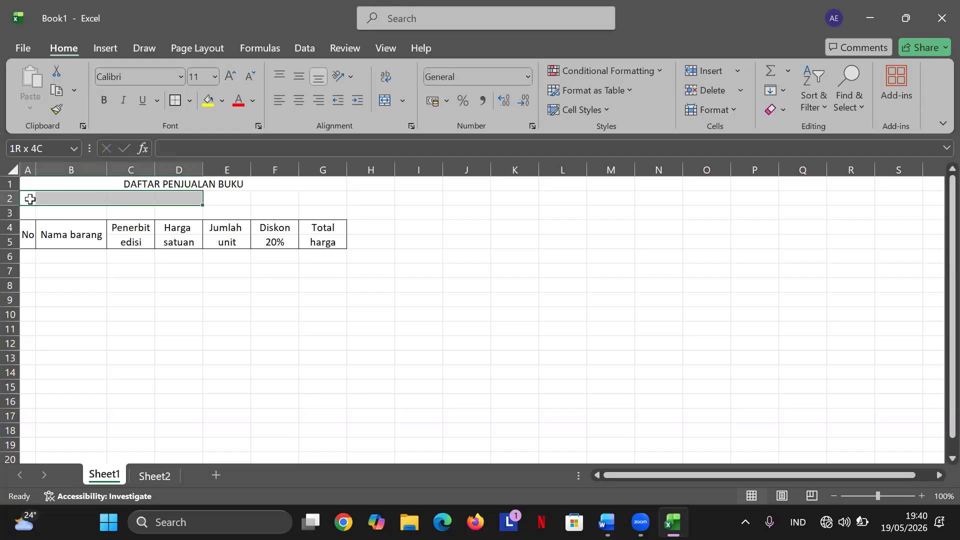
{"action": "key", "text": "shift+Right"}
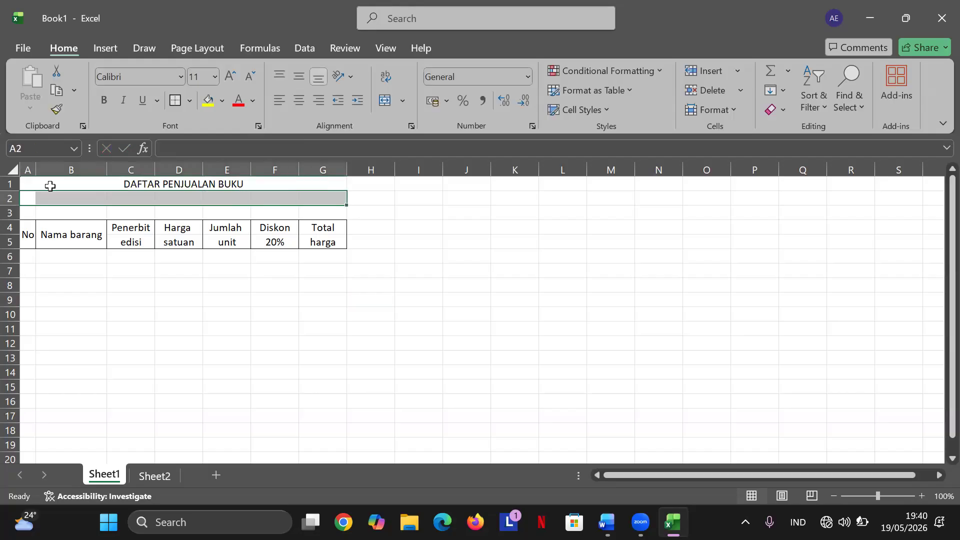
{"action": "left_click", "coordinate": [403, 100]}
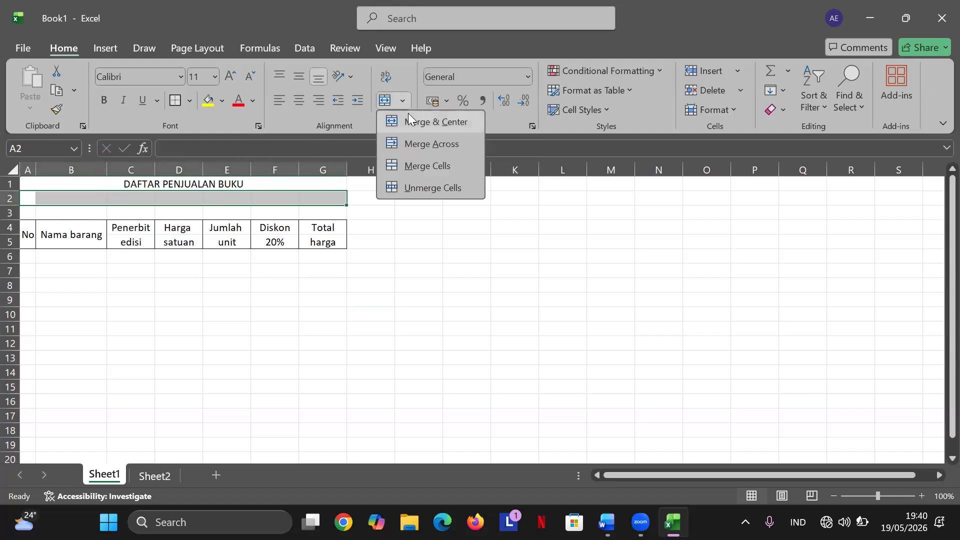
{"action": "left_click", "coordinate": [408, 121]}
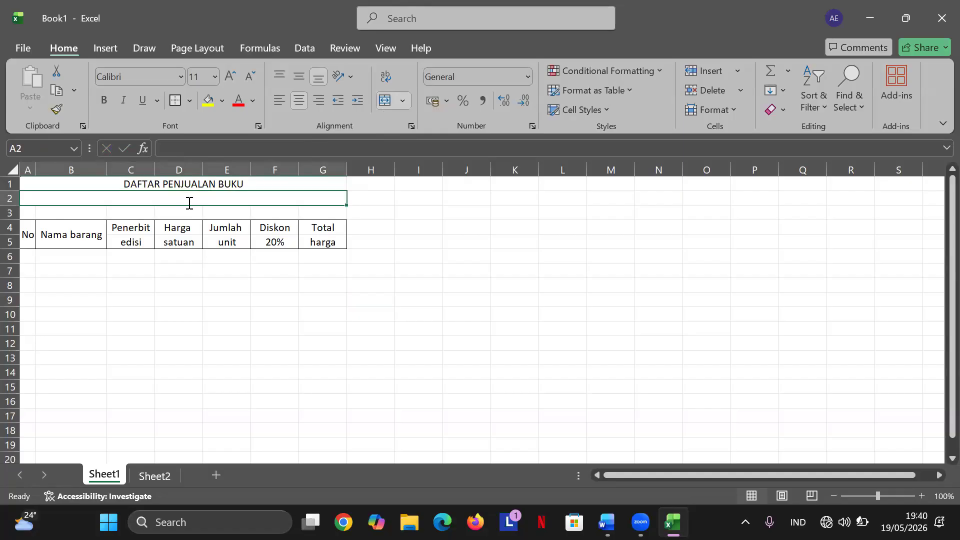
Enter the company name "CV.CEPAT CERDAS" in the merged cell of row 2.
{"action": "type", "text": "CV.C"}
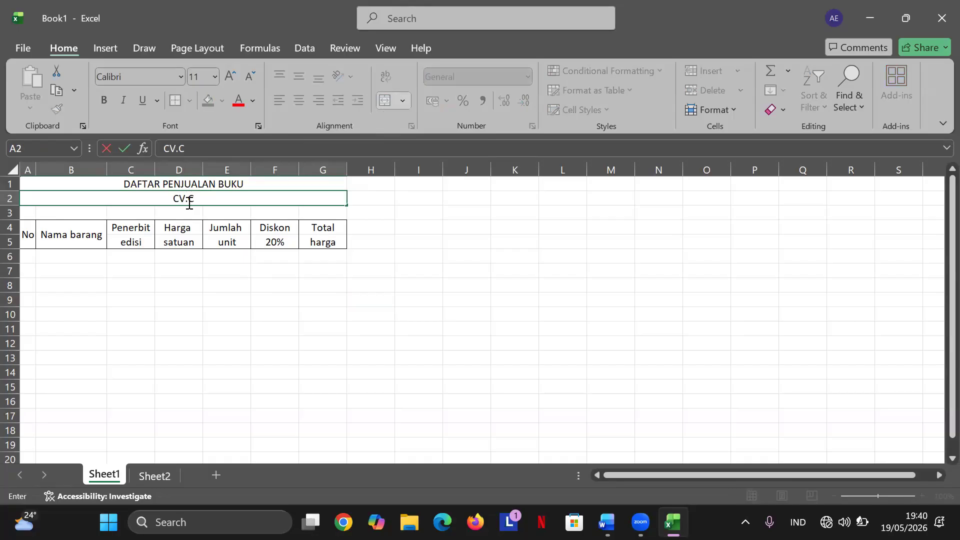
{"action": "type", "text": "EPAT CERDAS"}
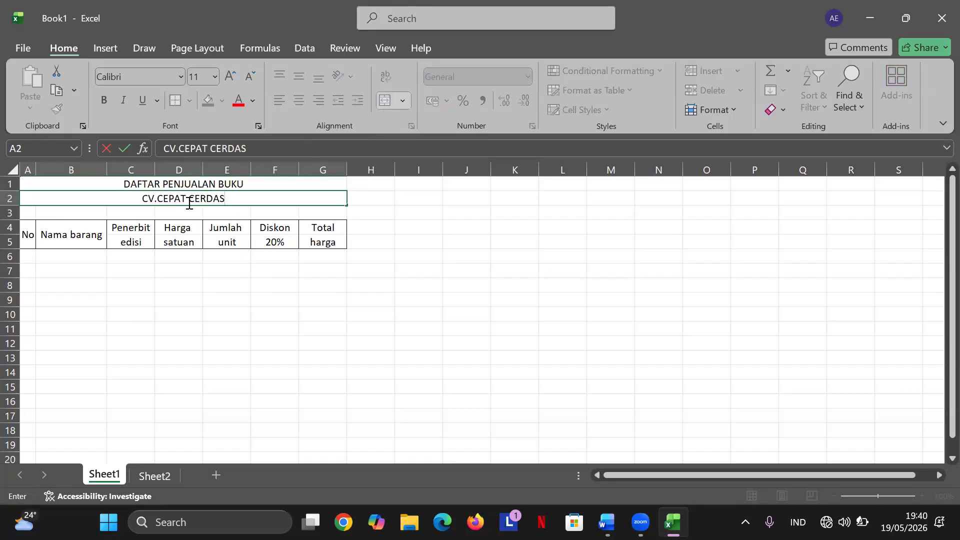
{"action": "key", "text": "Return"}
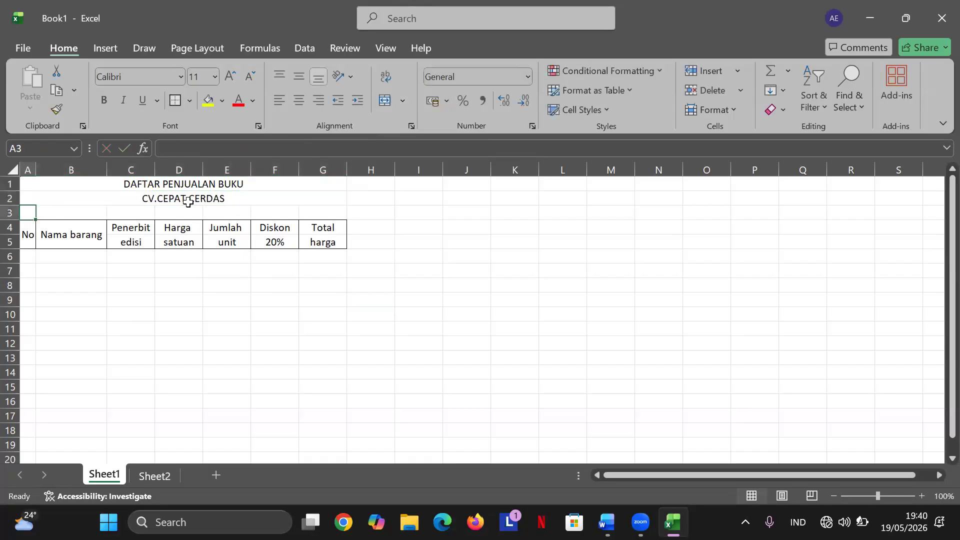
{"action": "left_click", "coordinate": [481, 236]}
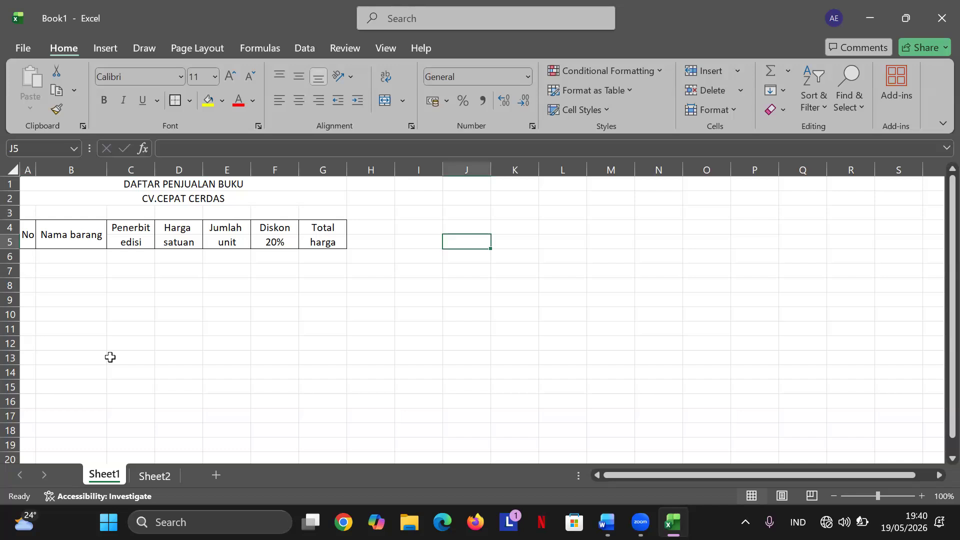
Number the table rows 1, 2 and 3 in cells A6 to A8 of the No column.
{"action": "left_click", "coordinate": [25, 256]}
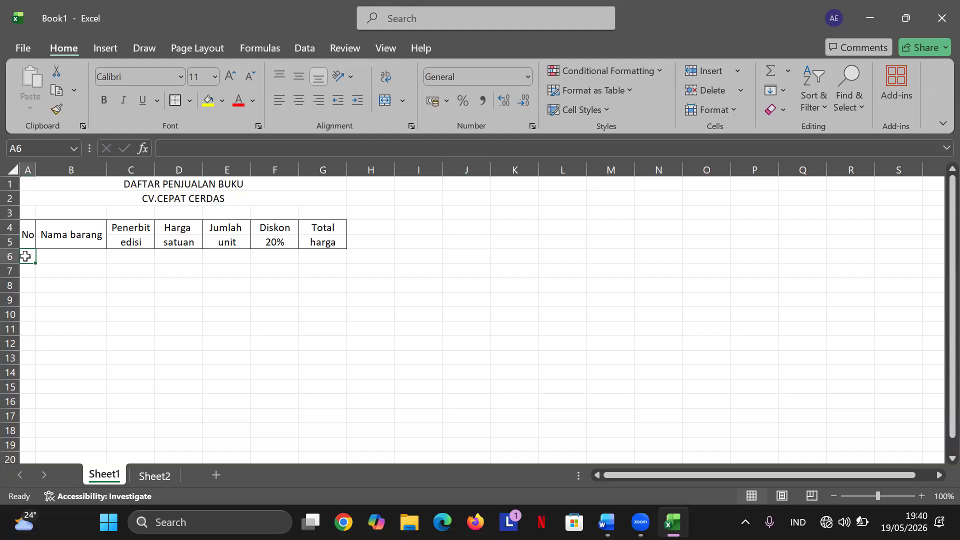
{"action": "type", "text": "1"}
{"action": "key", "text": "Return"}
{"action": "type", "text": "2"}
{"action": "key", "text": "Return"}
{"action": "type", "text": "3"}
{"action": "key", "text": "Return"}
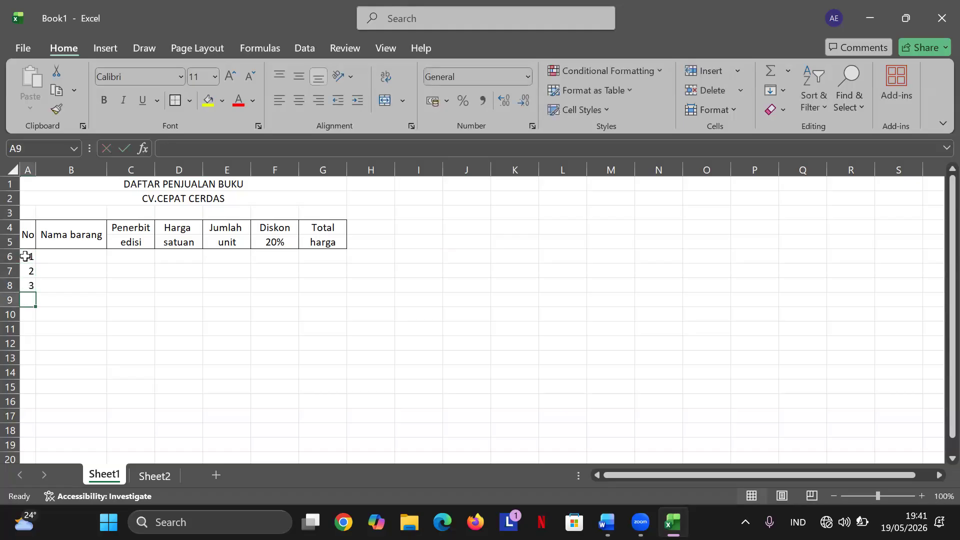
Enter "Microsoft Windows" as the first item name in B6 and widen column B to fit it.
{"action": "left_click", "coordinate": [59, 259]}
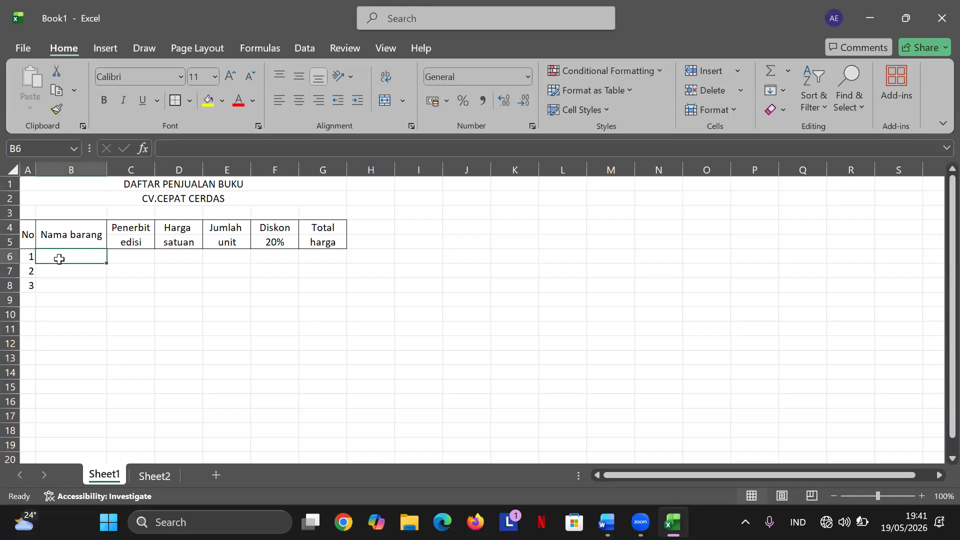
{"action": "type", "text": "M"}
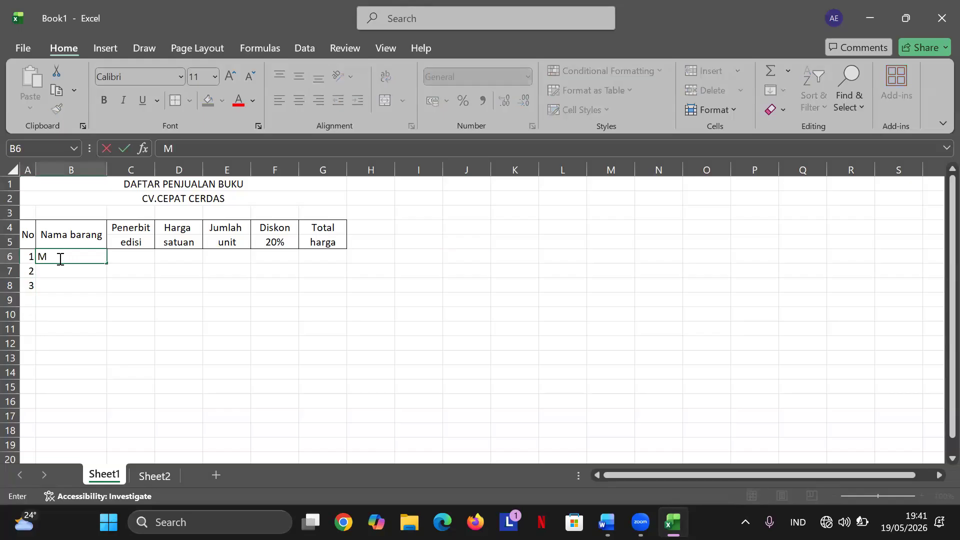
{"action": "type", "text": "icrosoft Wind"}
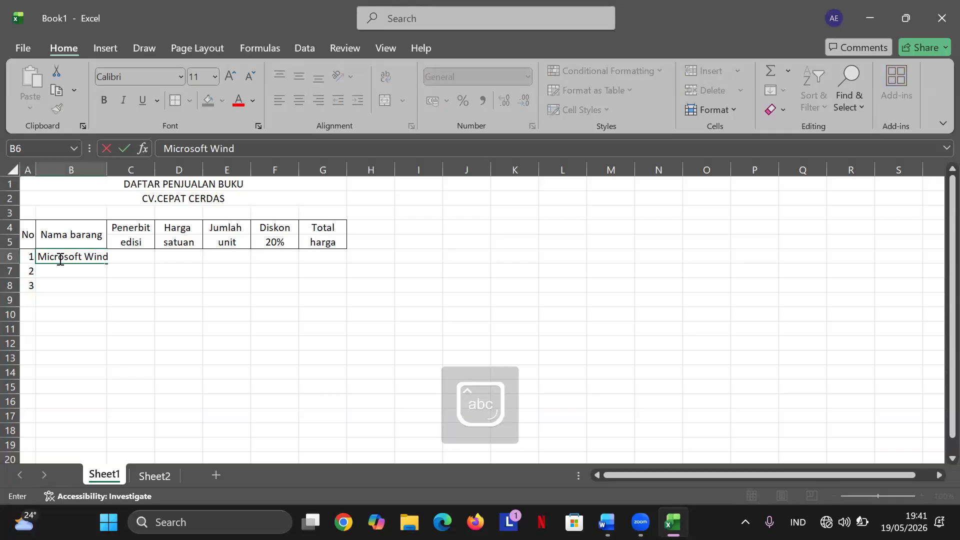
{"action": "type", "text": "ows"}
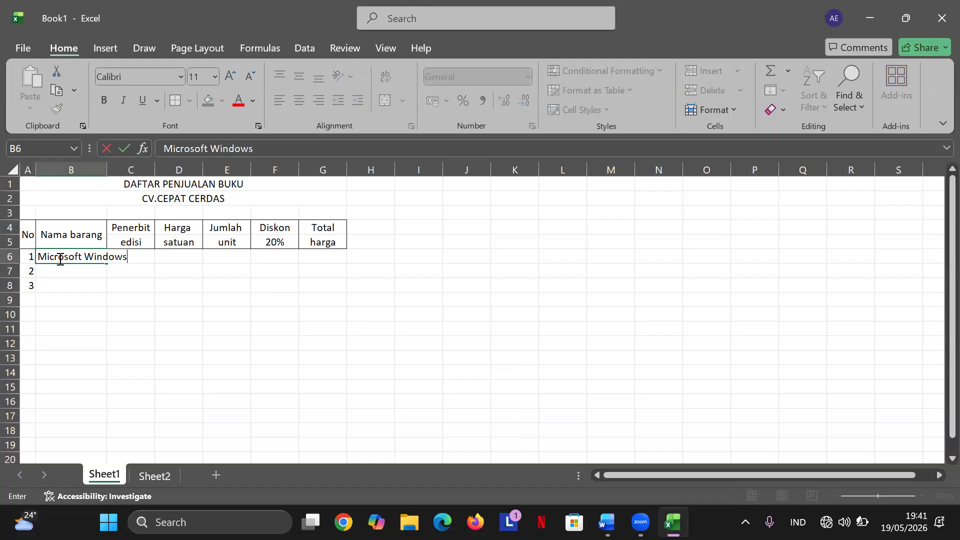
{"action": "key", "text": "Return"}
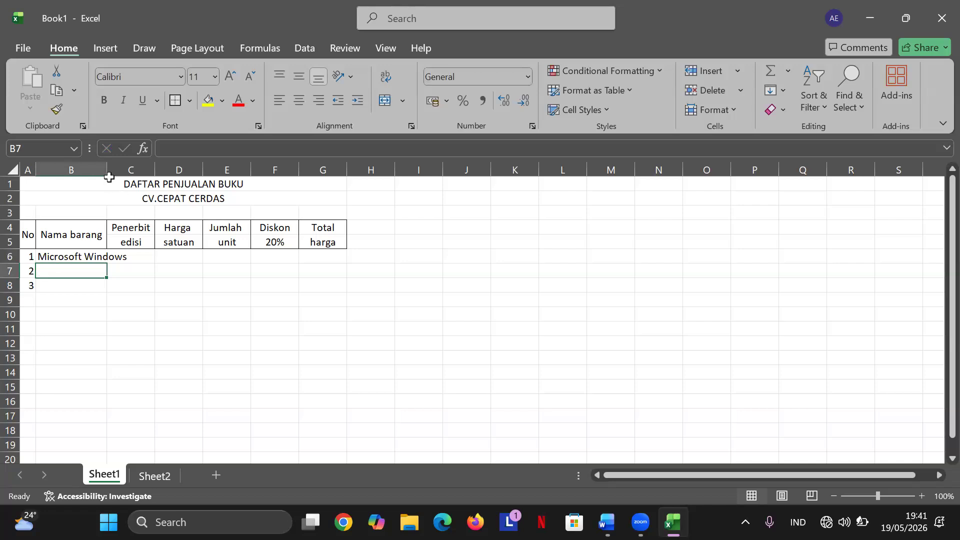
{"action": "left_click_drag", "start_coordinate": [106, 172], "coordinate": [130, 183]}
{"action": "key", "text": "Down"}
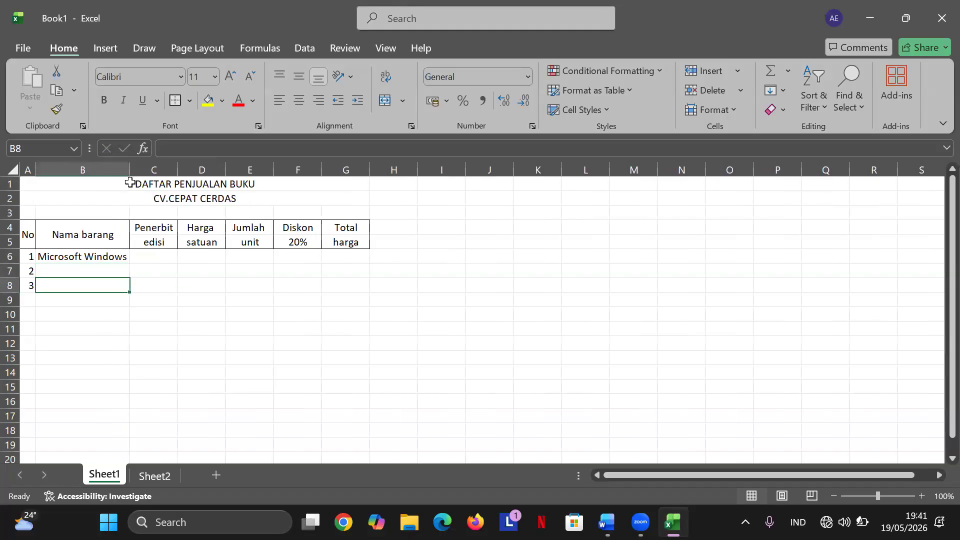
Enter "Microsoft word" as the second item name in cell B7.
{"action": "left_click", "coordinate": [54, 270]}
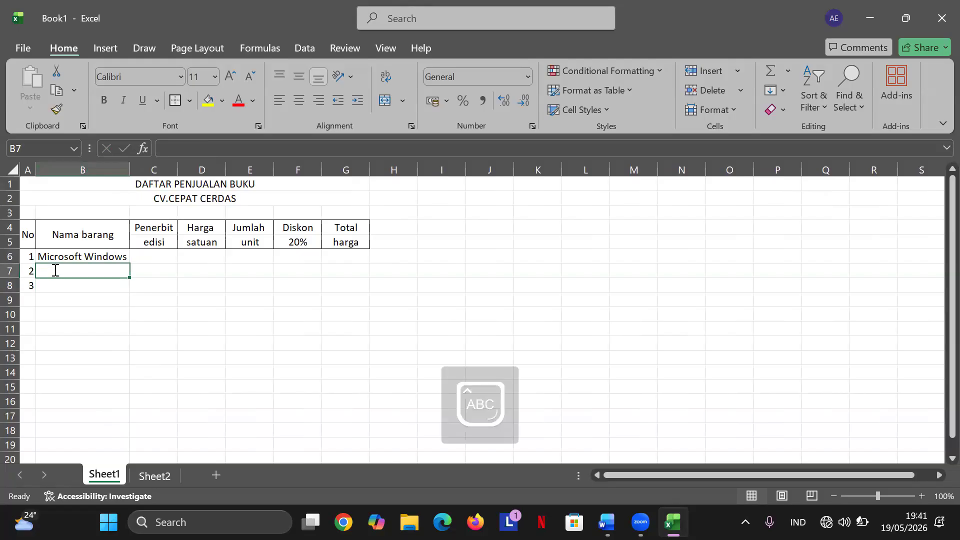
{"action": "type", "text": "Microsoft word"}
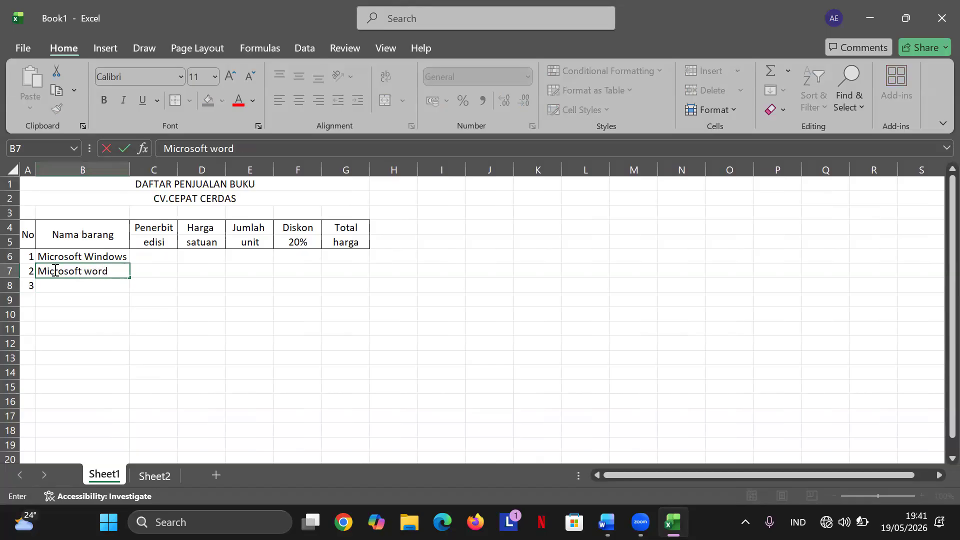
{"action": "key", "text": "Return"}
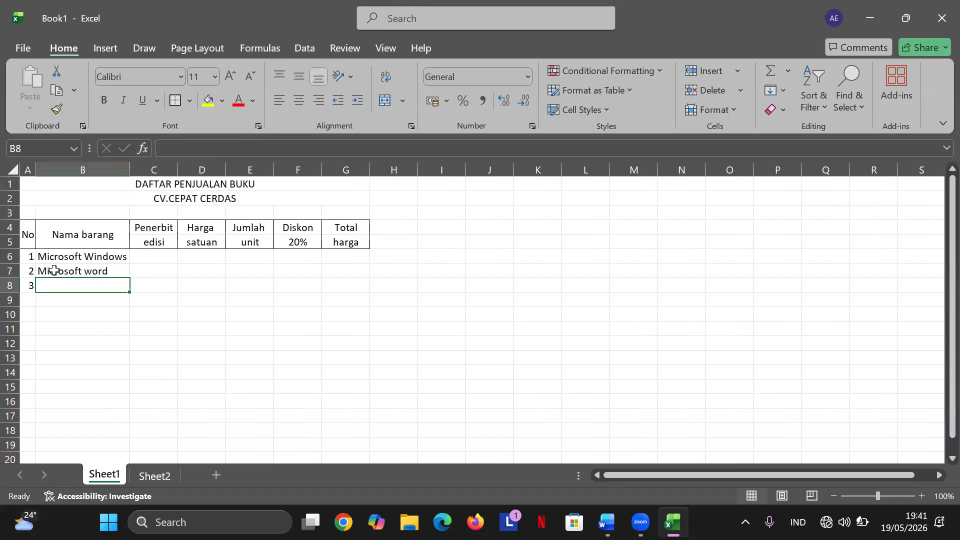
Enter "Microsoft Exel" as the third item name in cell B8.
{"action": "type", "text": "Mi"}
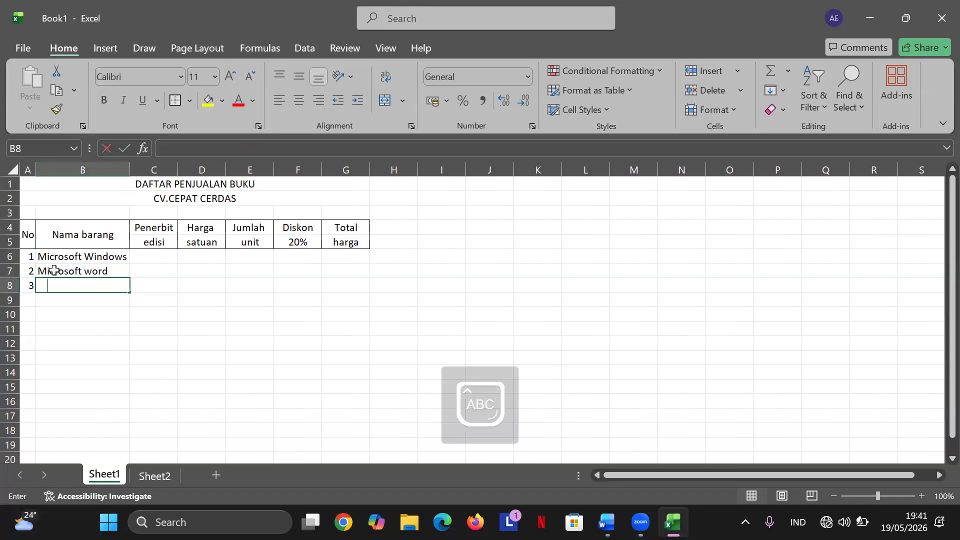
{"action": "type", "text": "cro"}
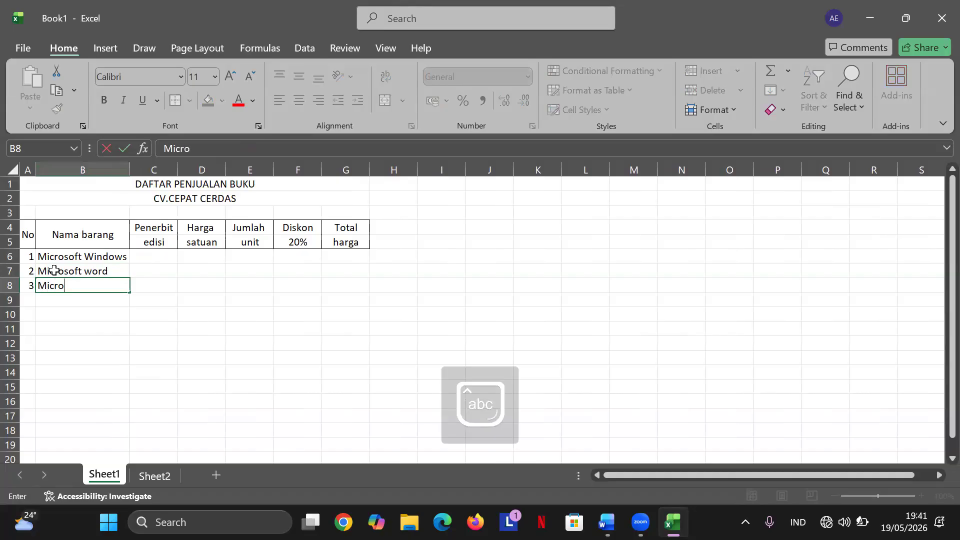
{"action": "type", "text": "sosf"}
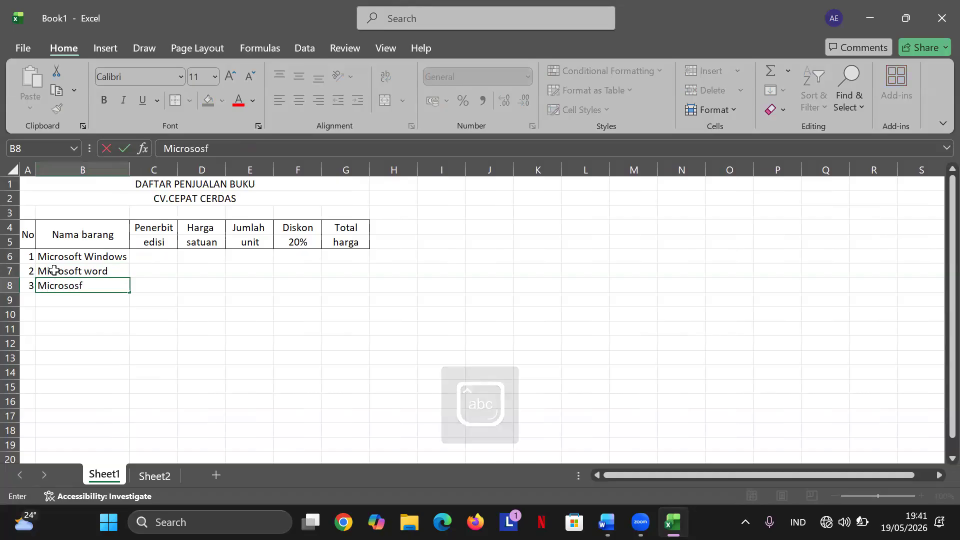
{"action": "type", "text": "t"}
{"action": "key", "text": "BackSpace"}
{"action": "key", "text": "BackSpace"}
{"action": "key", "text": "BackSpace"}
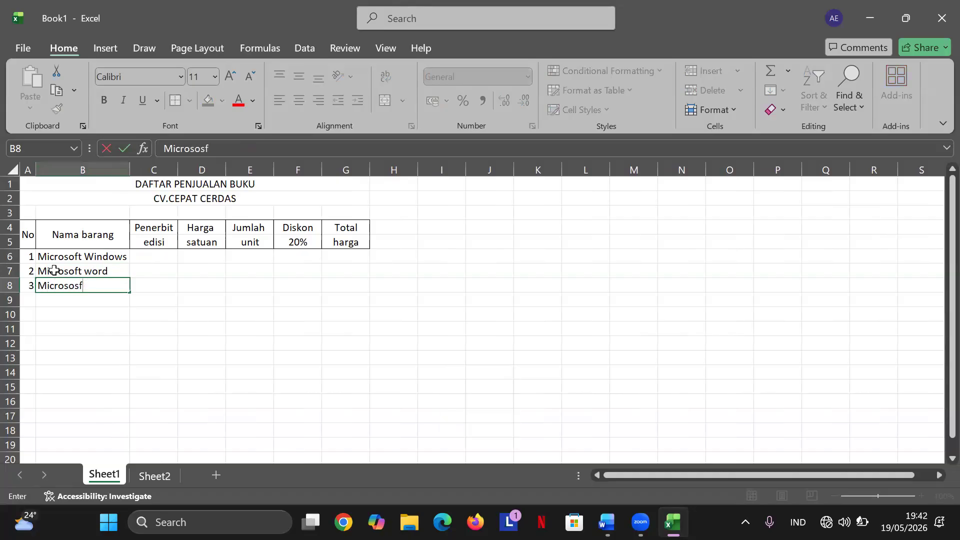
{"action": "type", "text": "ft"}
{"action": "key", "text": "Caps_Lock"}
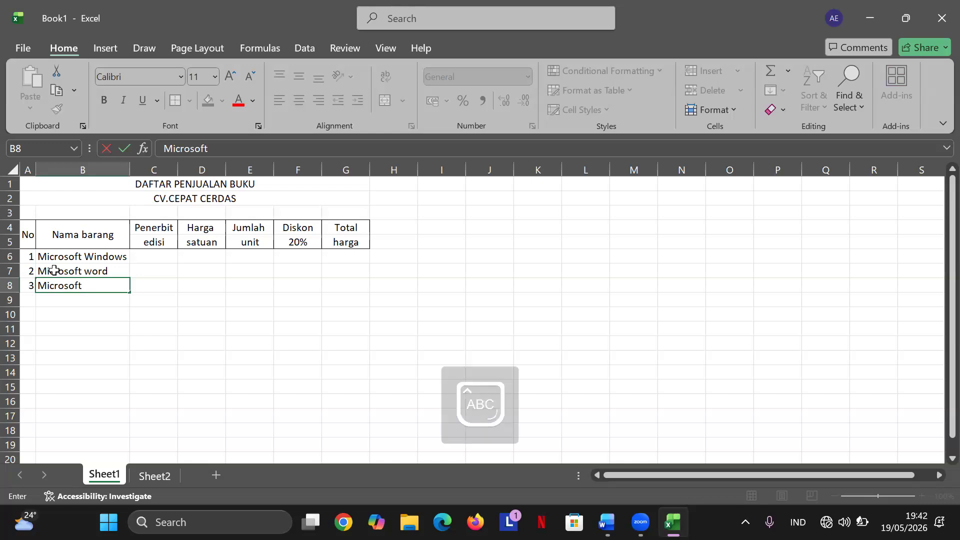
{"action": "type", "text": "E"}
{"action": "key", "text": "Caps_Lock"}
{"action": "type", "text": "xel"}
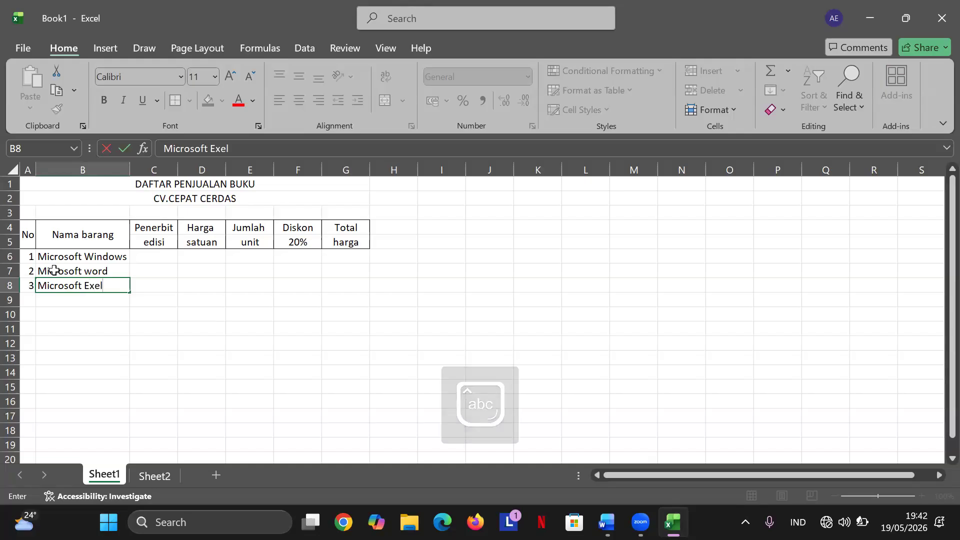
{"action": "key", "text": "Return"}
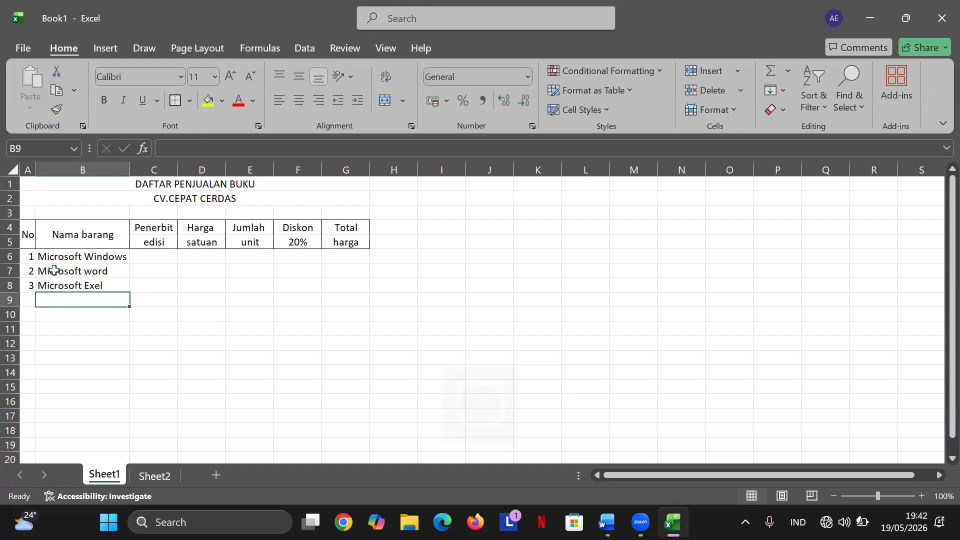
Enter "Komputindo" as the first publisher in cell C6 and widen column C to fit it.
{"action": "left_click", "coordinate": [161, 259]}
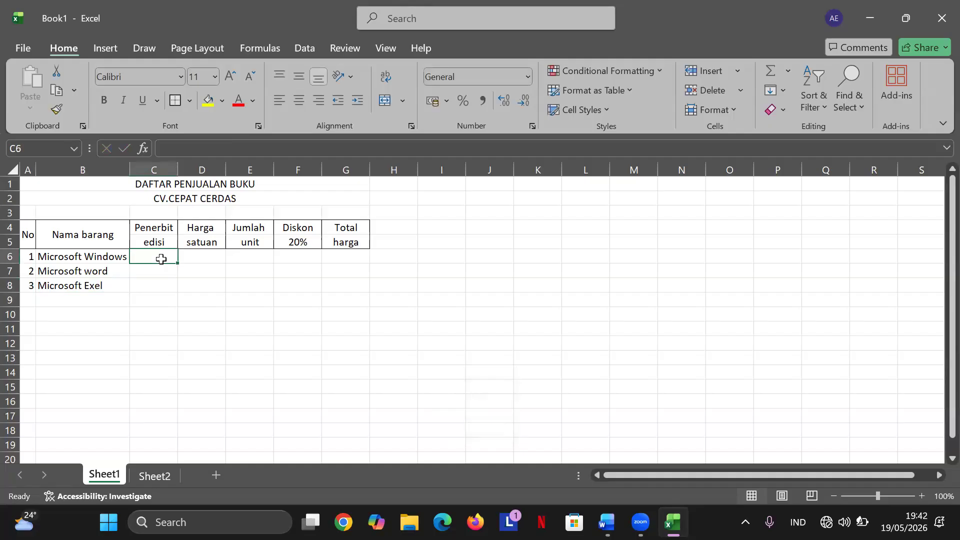
{"action": "key", "text": "Caps_Lock"}
{"action": "type", "text": "Komputi"}
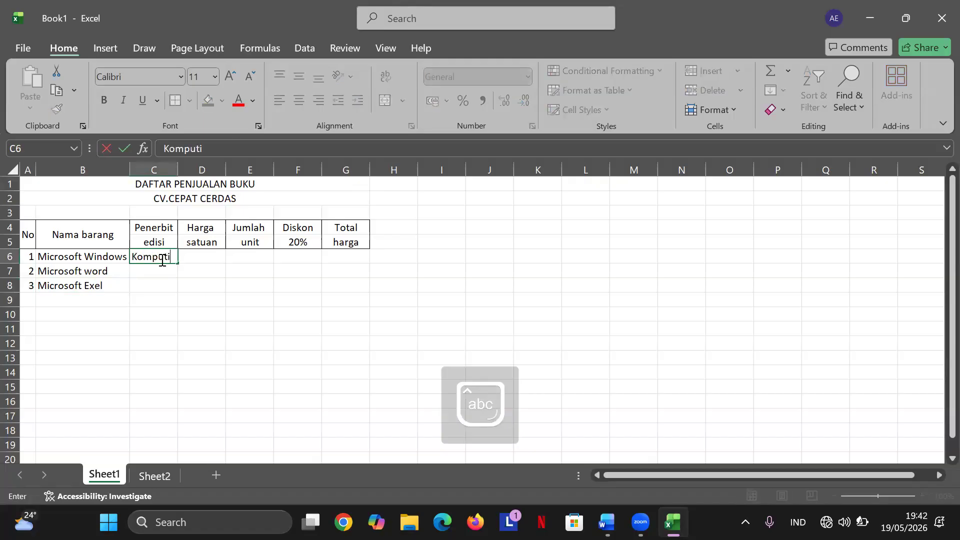
{"action": "type", "text": "n"}
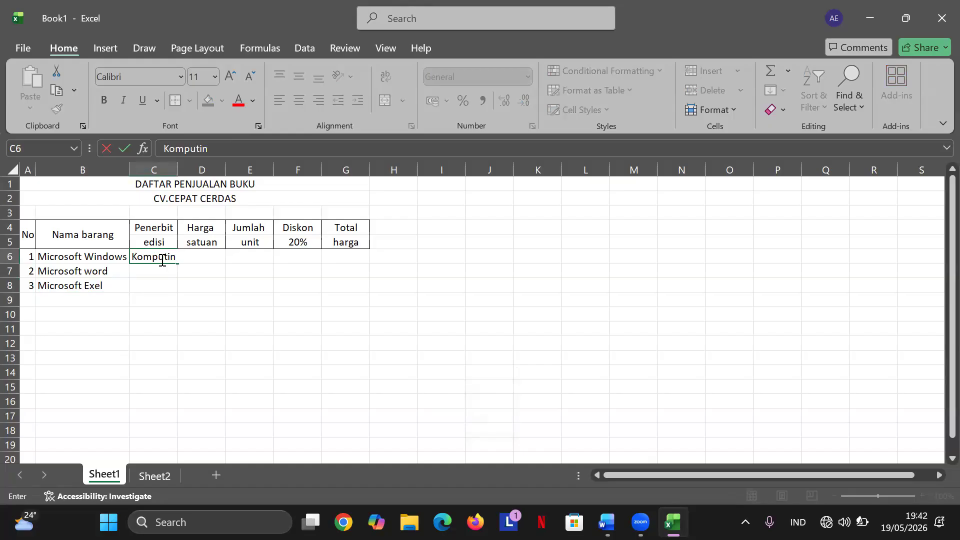
{"action": "type", "text": "do"}
{"action": "key", "text": "Return"}
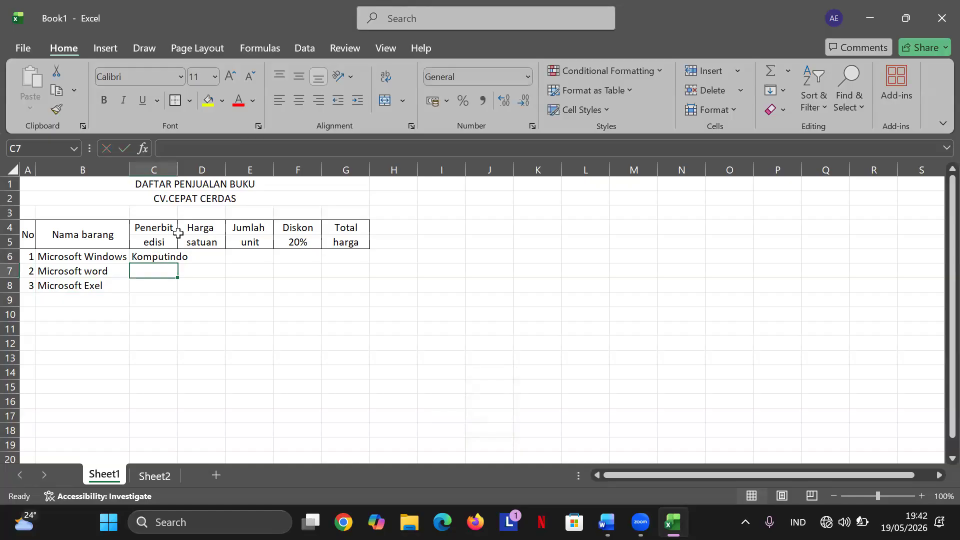
{"action": "left_click_drag", "start_coordinate": [177, 171], "coordinate": [188, 173]}
{"action": "key", "text": "Return"}
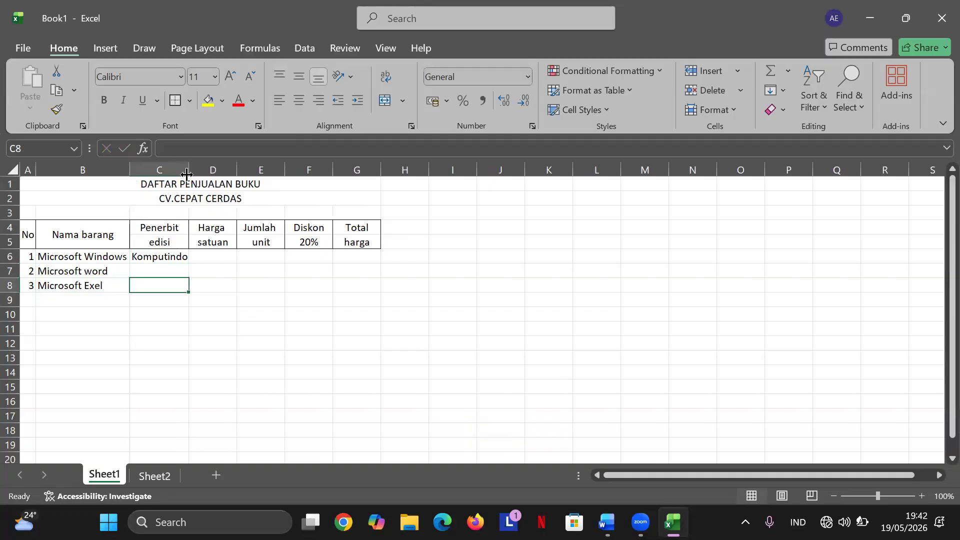
Enter "Elek Media" as the second item's publisher in cell C7.
{"action": "left_click", "coordinate": [144, 274]}
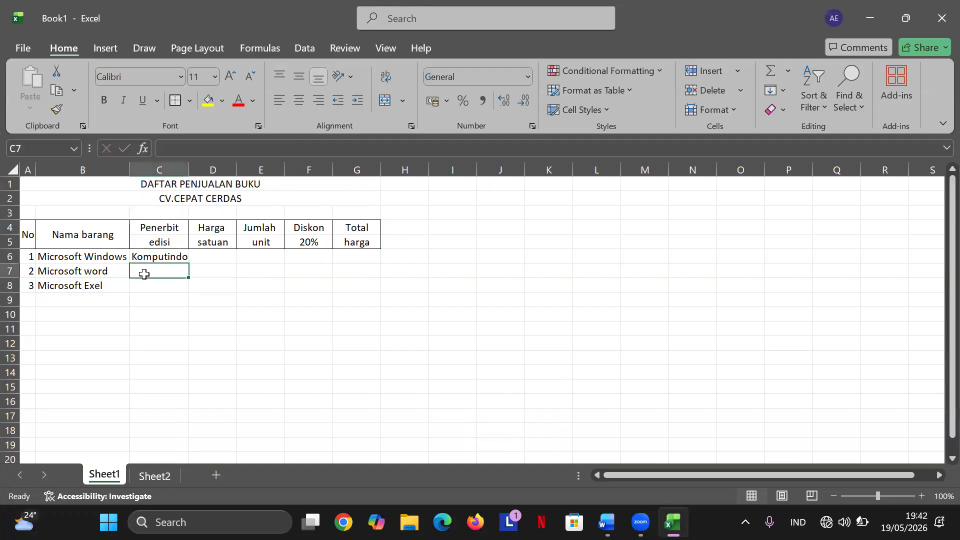
{"action": "type", "text": "E"}
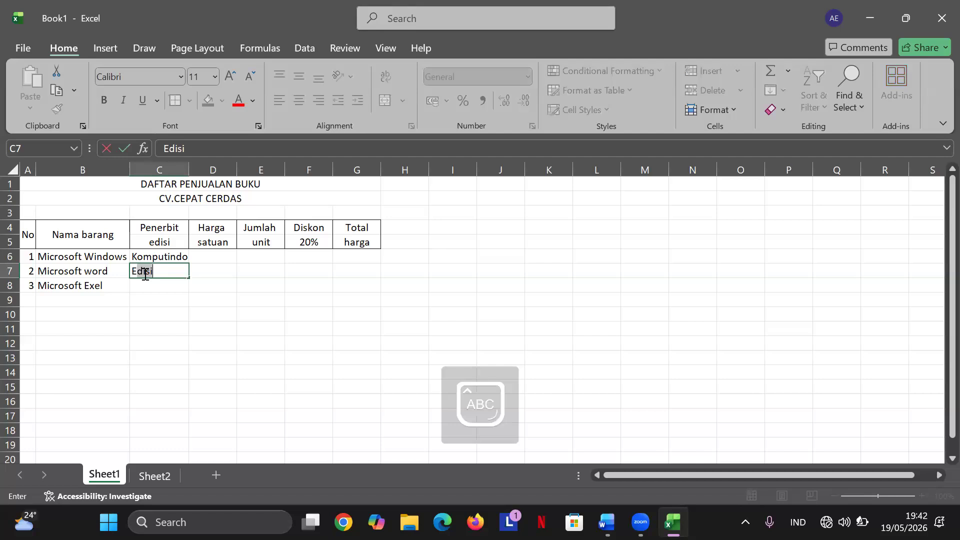
{"action": "type", "text": "lek Media"}
{"action": "key", "text": "Return"}
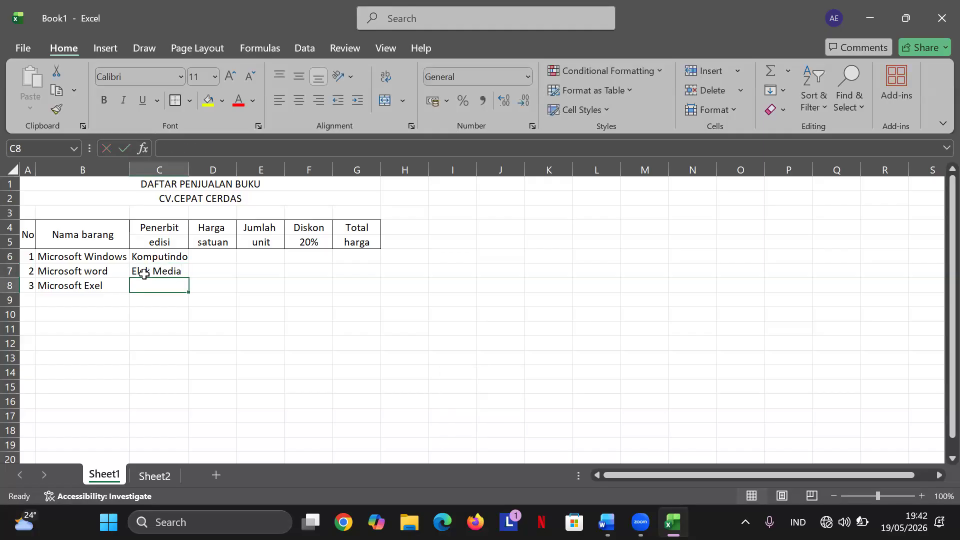
Enter "Gramedia" as the third item's publisher in cell C8.
{"action": "key", "text": "Caps_Lock"}
{"action": "type", "text": "GR"}
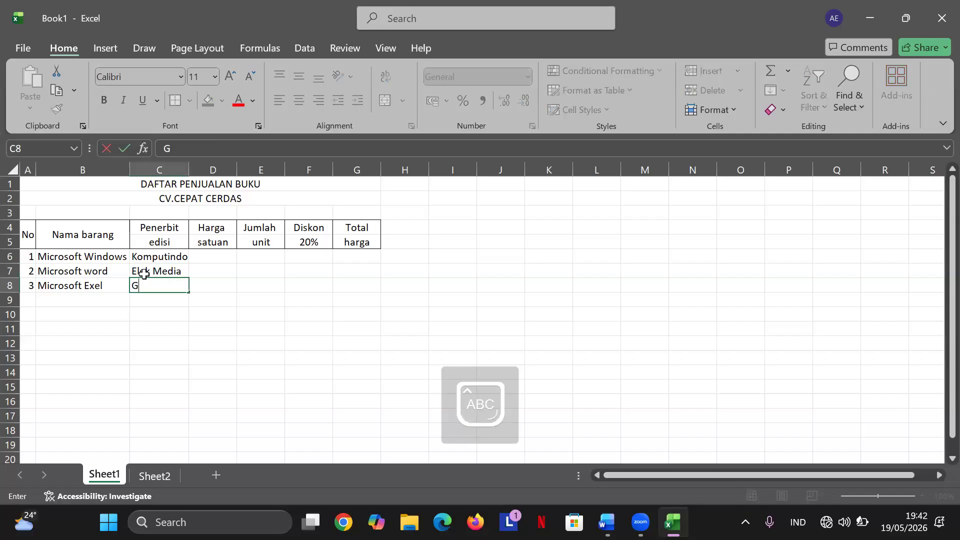
{"action": "key", "text": "BackSpace"}
{"action": "key", "text": "Caps_Lock"}
{"action": "type", "text": "rames"}
{"action": "type", "text": "ia"}
{"action": "key", "text": "BackSpace"}
{"action": "key", "text": "BackSpace"}
{"action": "key", "text": "BackSpace"}
{"action": "type", "text": "dia"}
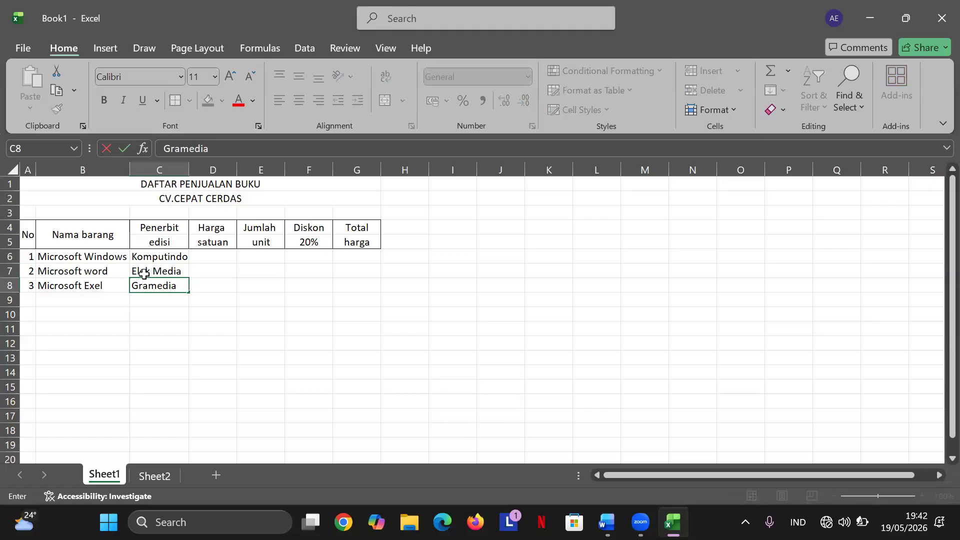
{"action": "key", "text": "Return"}
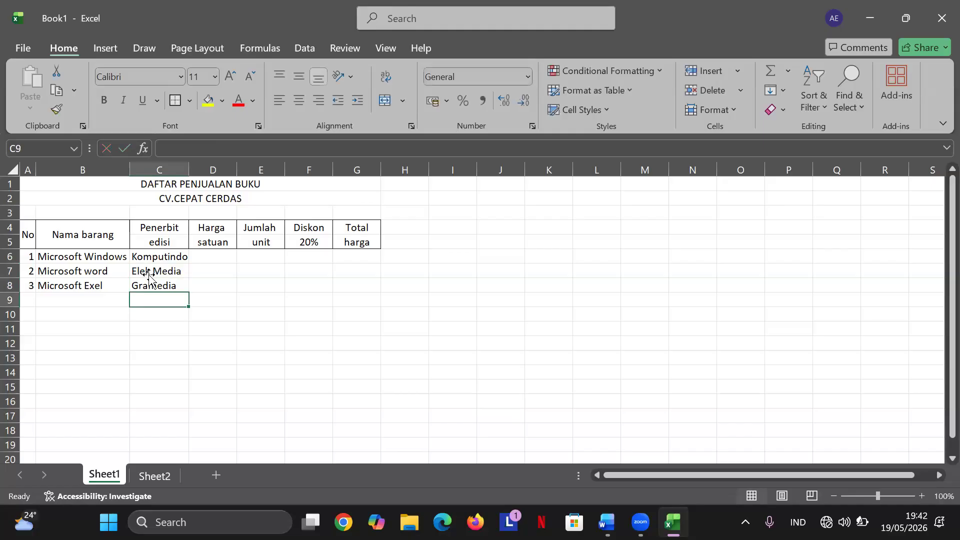
Enter the unit prices 15000, 22500 and 25000 in cells D6 to D8 of the Harga satuan column.
{"action": "key", "text": "Up"}
{"action": "key", "text": "Up"}
{"action": "key", "text": "Up"}
{"action": "key", "text": "Right"}
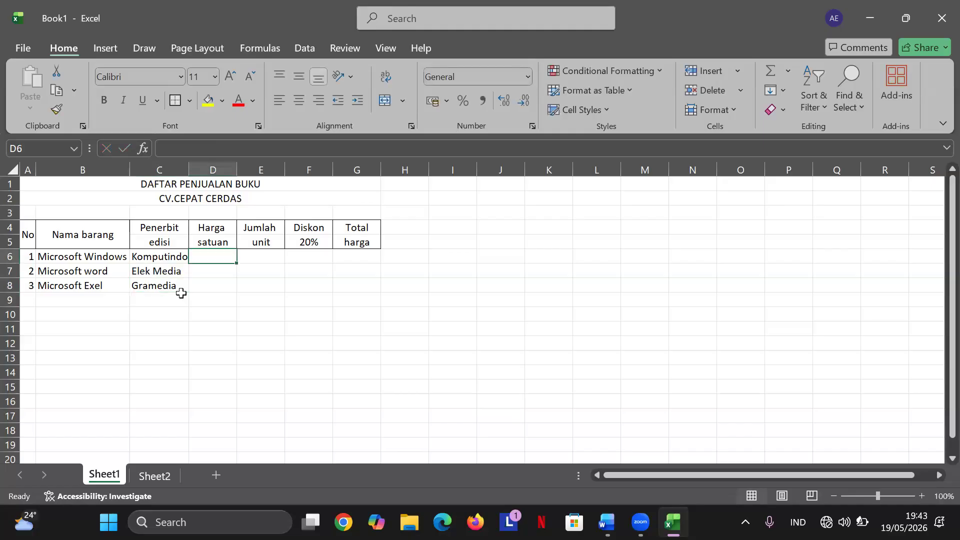
{"action": "type", "text": "1"}
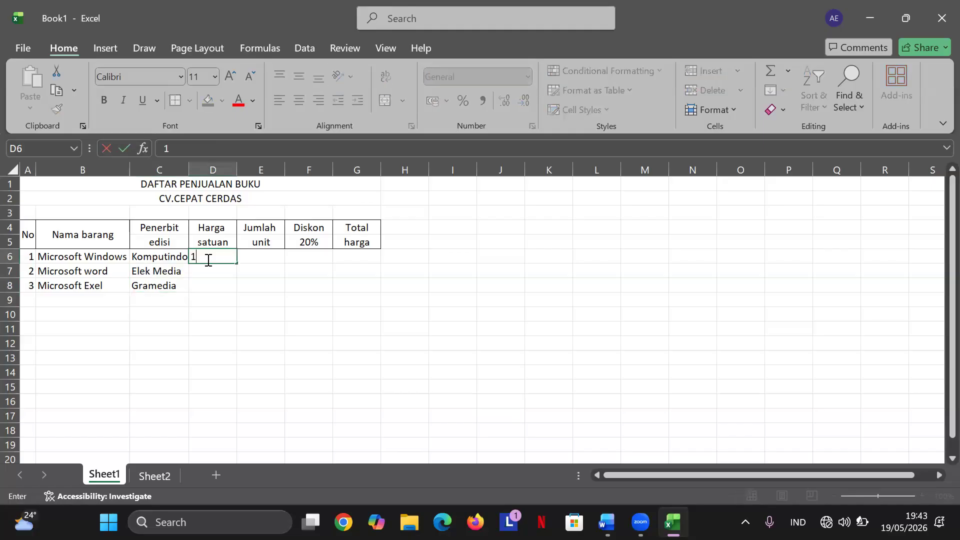
{"action": "type", "text": "5000"}
{"action": "key", "text": "Return"}
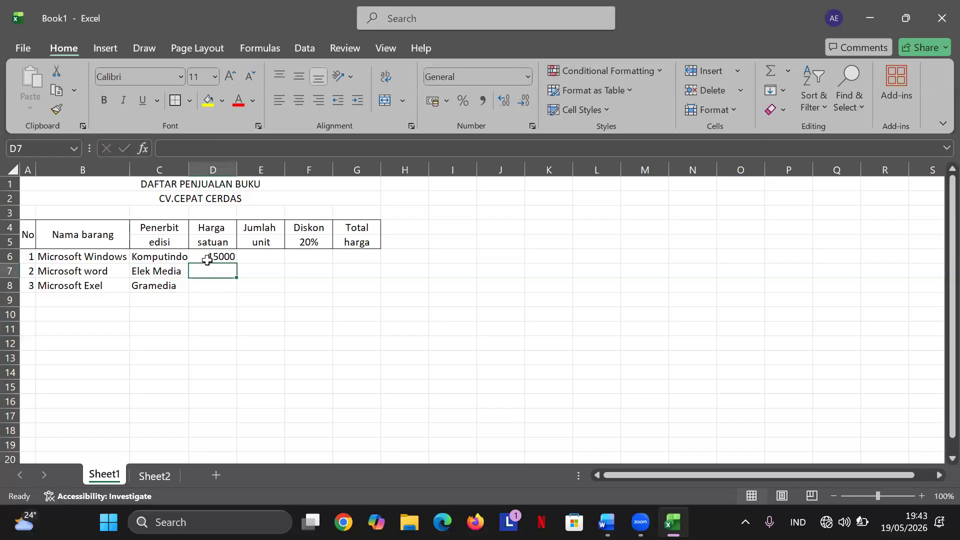
{"action": "type", "text": "22"}
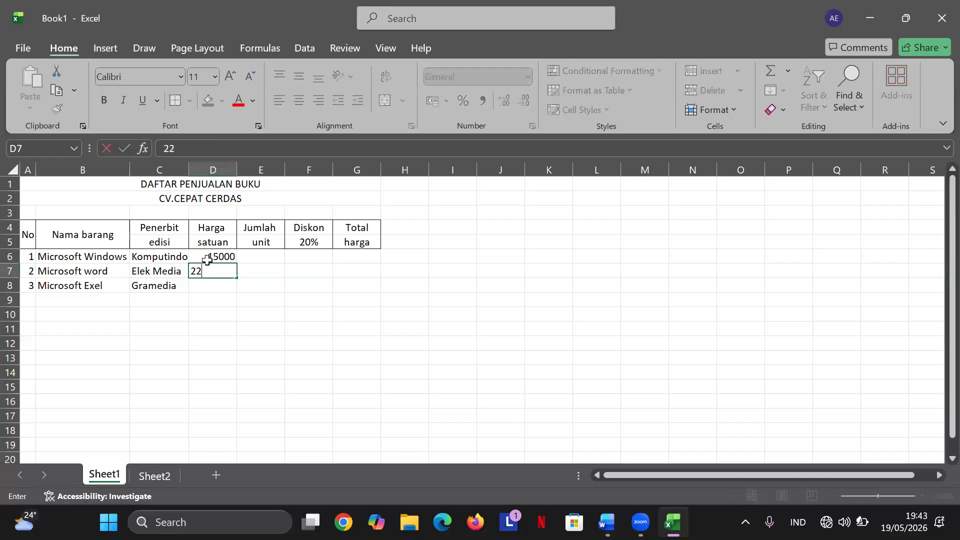
{"action": "type", "text": "500"}
{"action": "key", "text": "Return"}
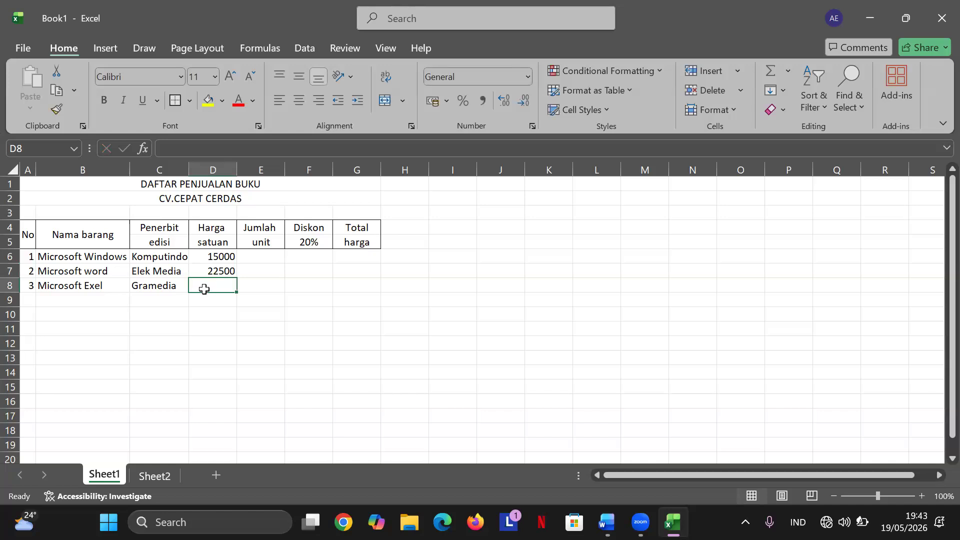
{"action": "type", "text": "2"}
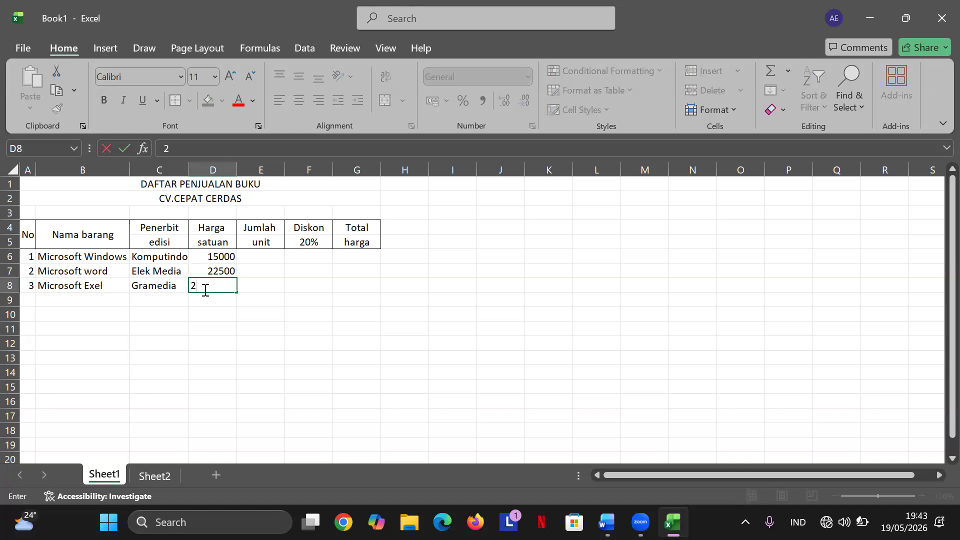
{"action": "type", "text": "5000"}
{"action": "key", "text": "Return"}
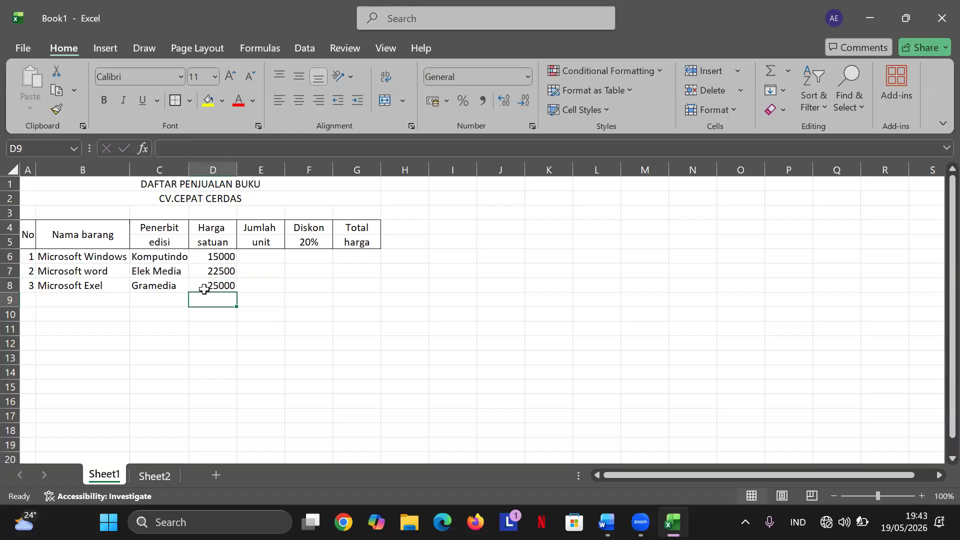
Enter the quantities 3, 5 and 8 in cells E6 to E8 of the Jumlah unit column and center them horizontally.
{"action": "left_click", "coordinate": [267, 257]}
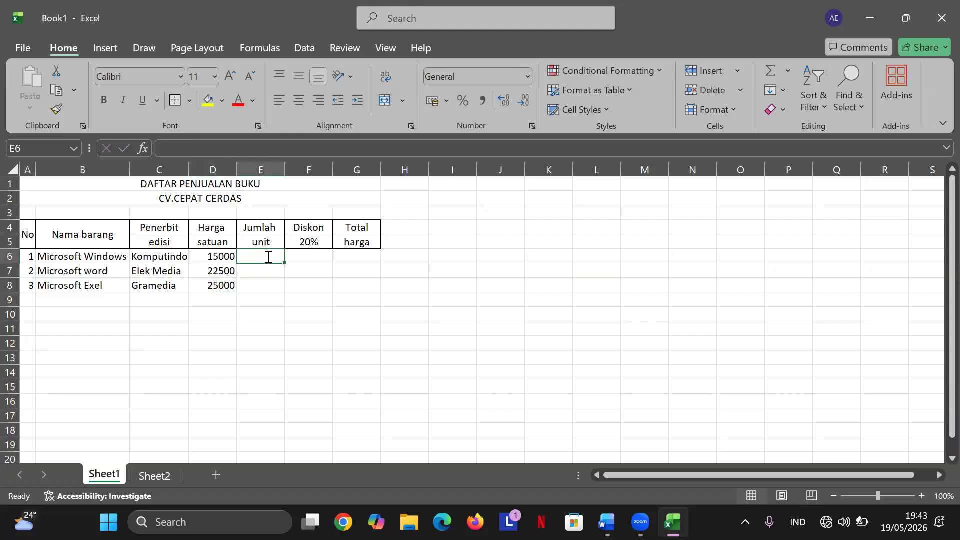
{"action": "type", "text": "3"}
{"action": "key", "text": "Return"}
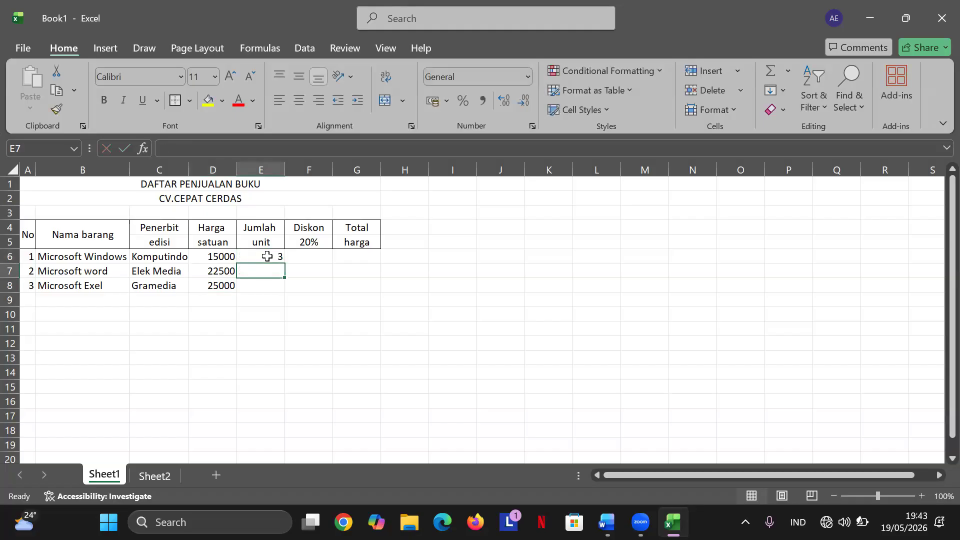
{"action": "type", "text": "5"}
{"action": "key", "text": "Return"}
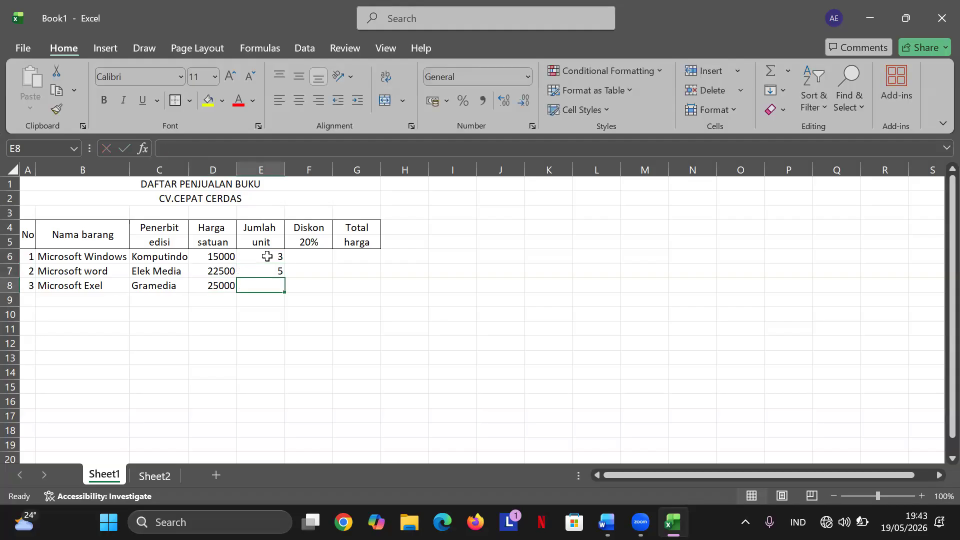
{"action": "type", "text": "8"}
{"action": "key", "text": "Return"}
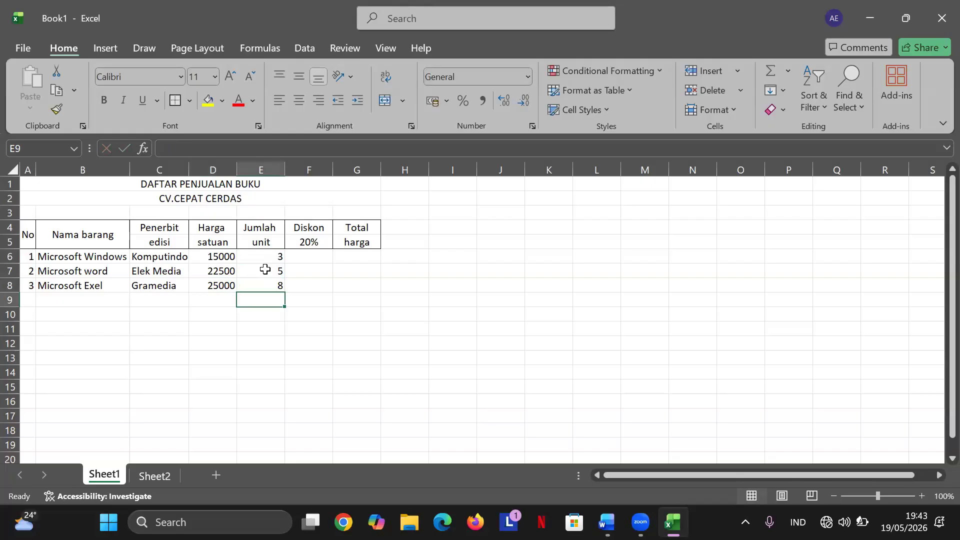
{"action": "left_click_drag", "start_coordinate": [276, 256], "coordinate": [281, 285]}
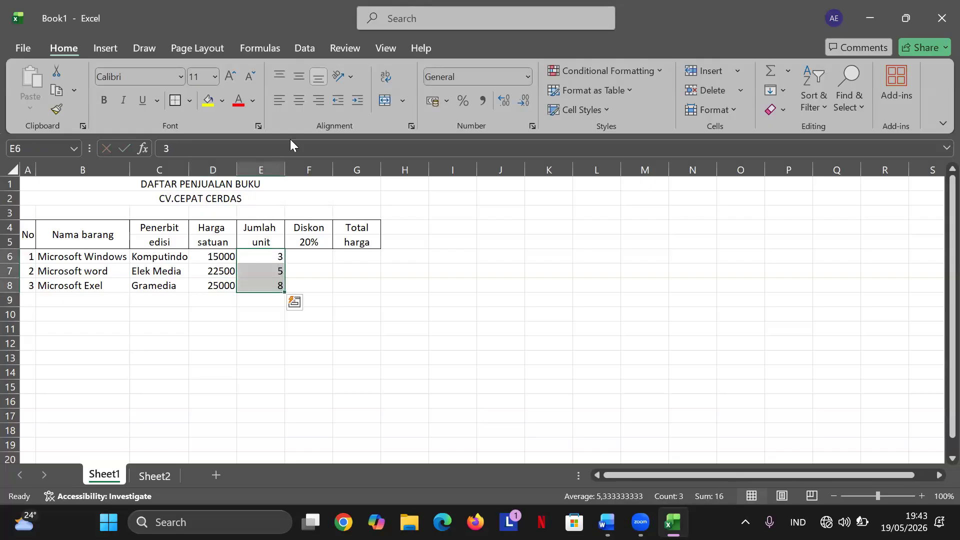
{"action": "left_click", "coordinate": [299, 101]}
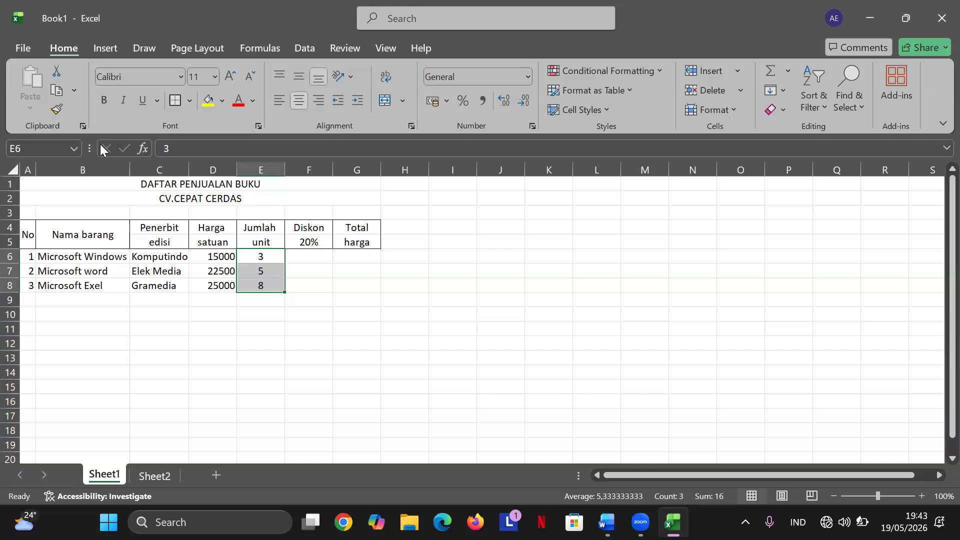
{"action": "left_click", "coordinate": [31, 260]}
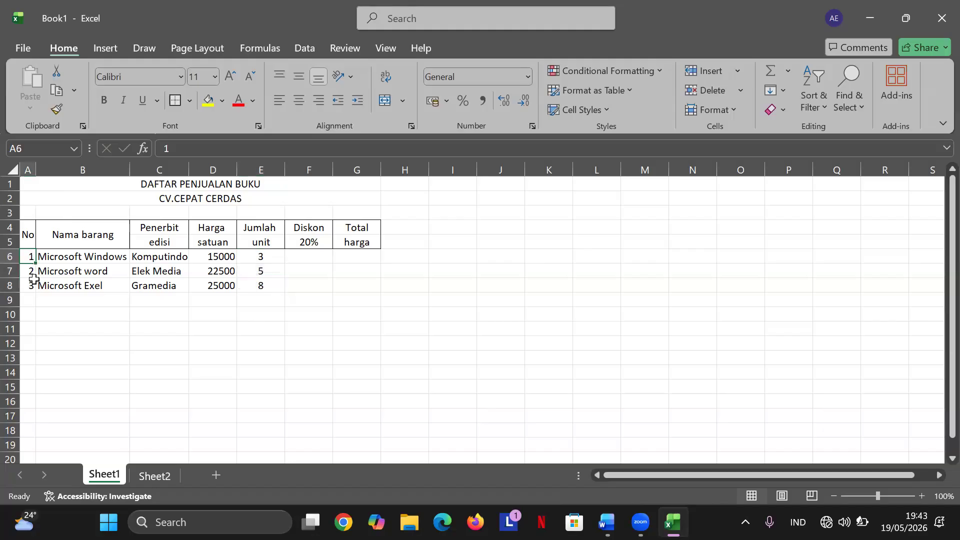
{"action": "left_click_drag", "start_coordinate": [30, 256], "coordinate": [35, 282]}
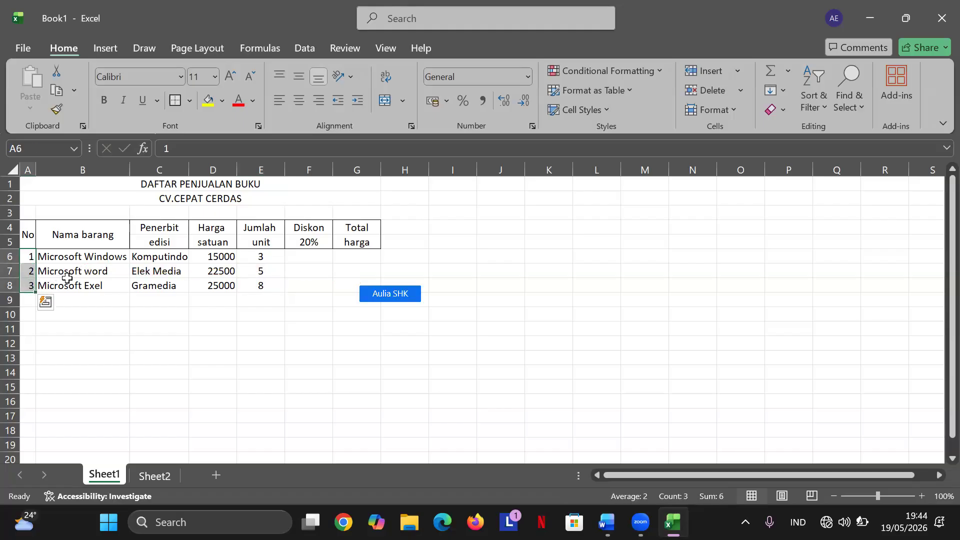
{"action": "left_click_drag", "start_coordinate": [73, 188], "coordinate": [381, 383]}
{"action": "left_click", "coordinate": [435, 358]}
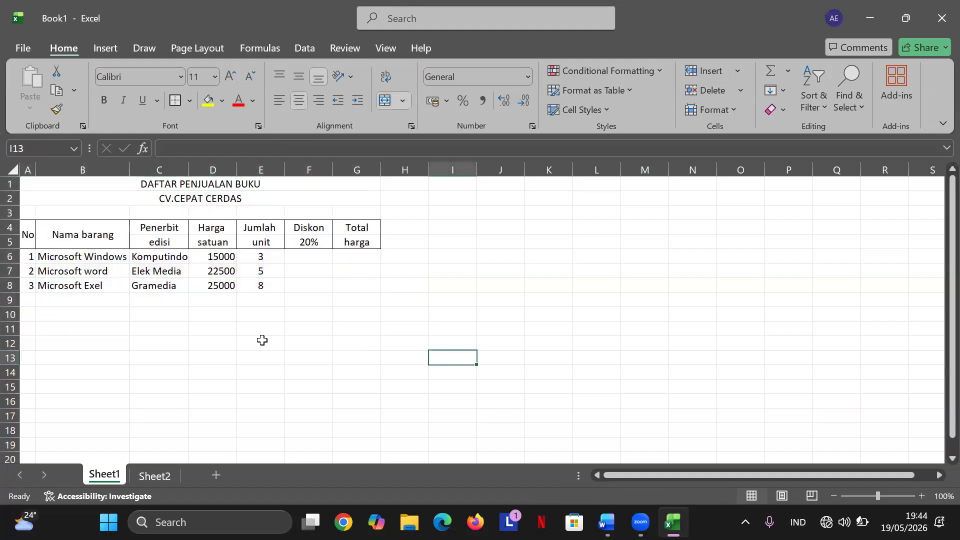
Apply all borders to the item rows in cells A6 to G8.
{"action": "left_click", "coordinate": [31, 257]}
{"action": "left_click_drag", "start_coordinate": [31, 258], "coordinate": [382, 285]}
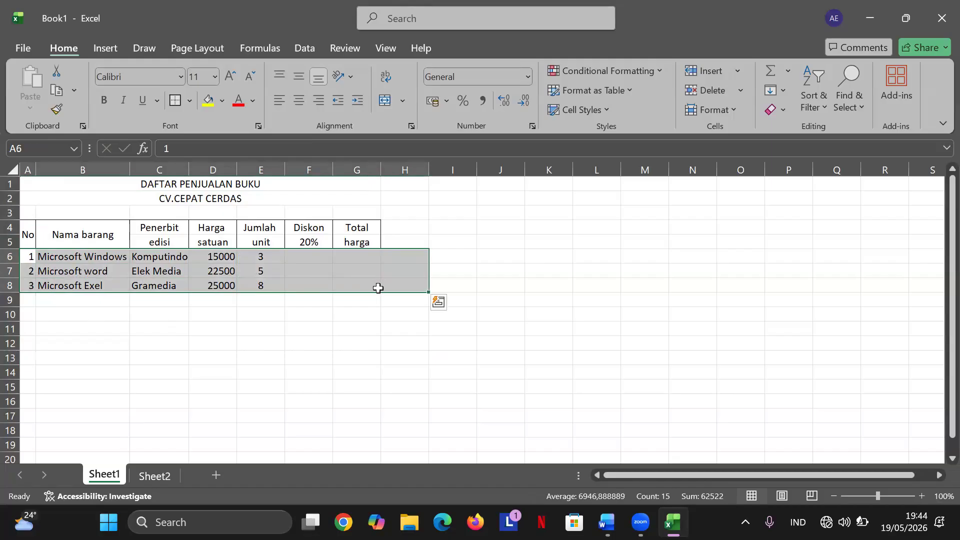
{"action": "left_click", "coordinate": [411, 281]}
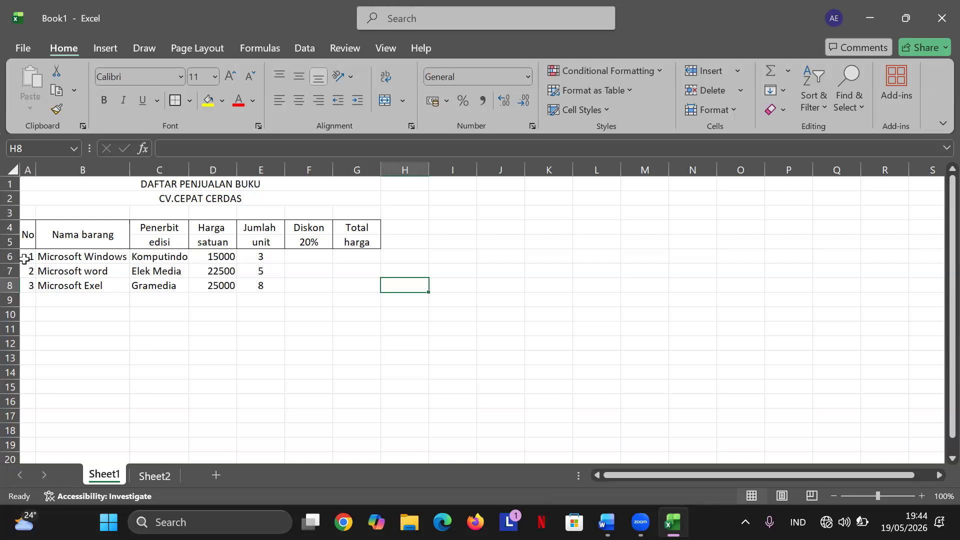
{"action": "left_click_drag", "start_coordinate": [20, 258], "coordinate": [338, 286]}
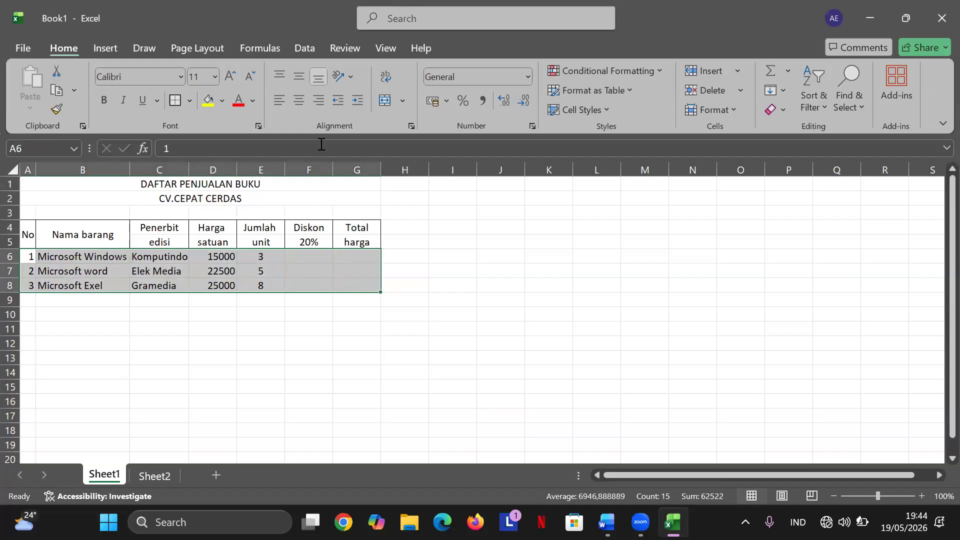
{"action": "left_click", "coordinate": [188, 100]}
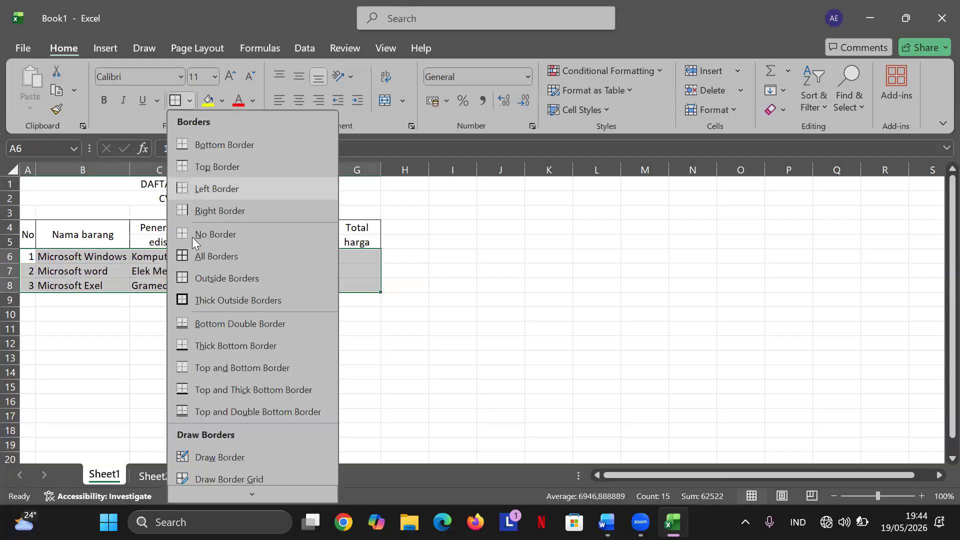
{"action": "left_click", "coordinate": [192, 254]}
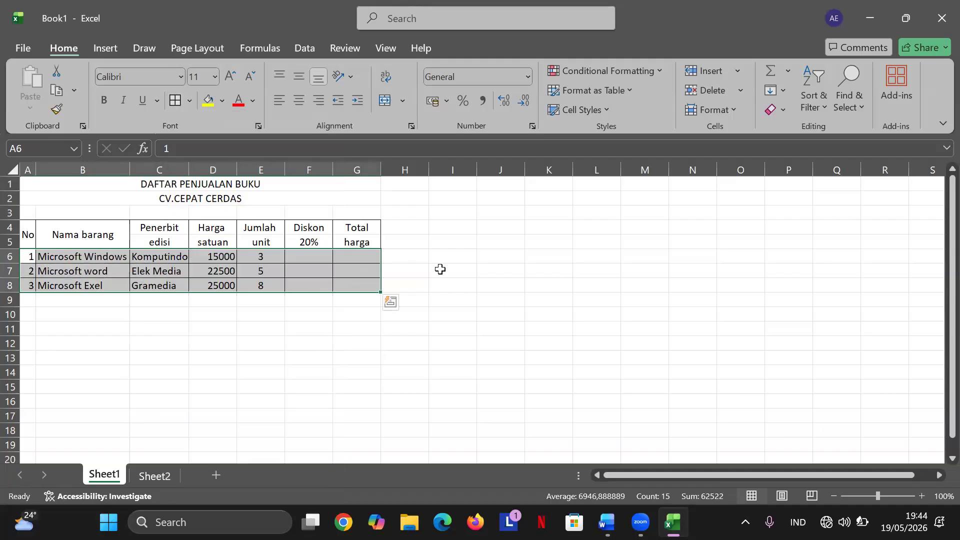
{"action": "left_click", "coordinate": [466, 270]}
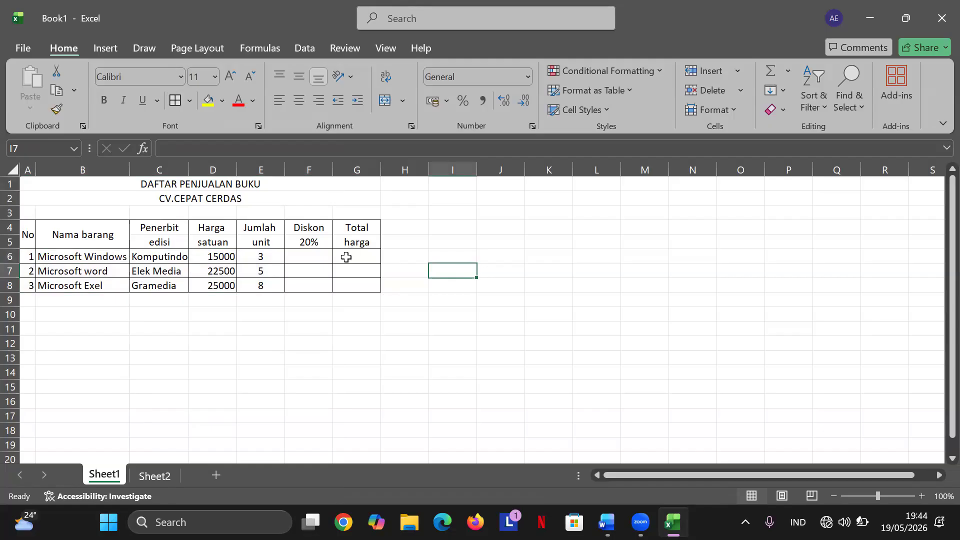
Replace the Diskon header in cell F4 with "Jumlah".
{"action": "left_click", "coordinate": [325, 240]}
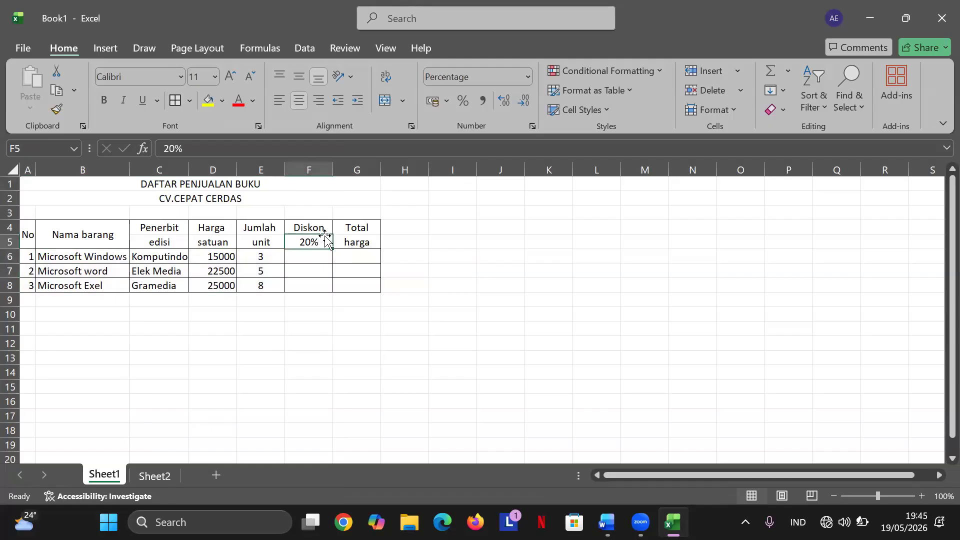
{"action": "left_click", "coordinate": [322, 228]}
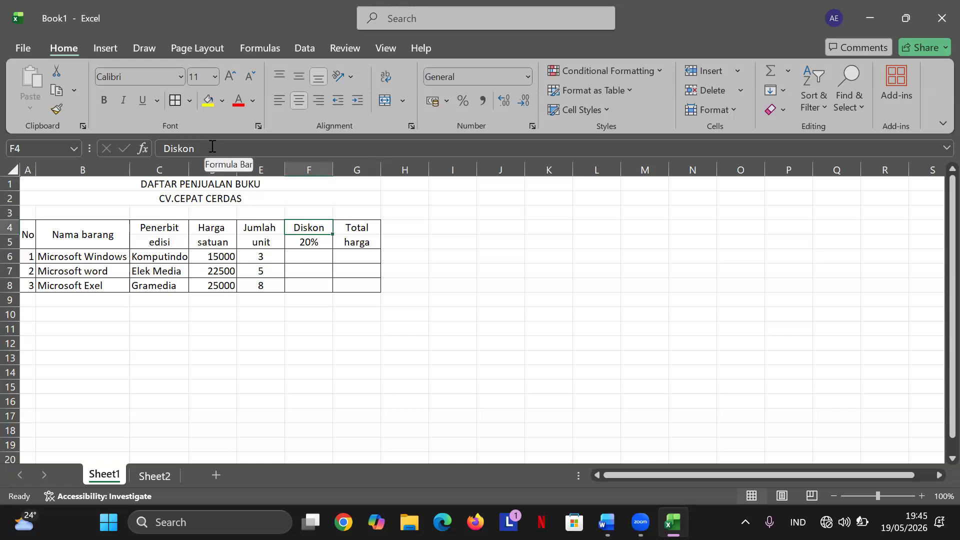
{"action": "key", "text": "BackSpace"}
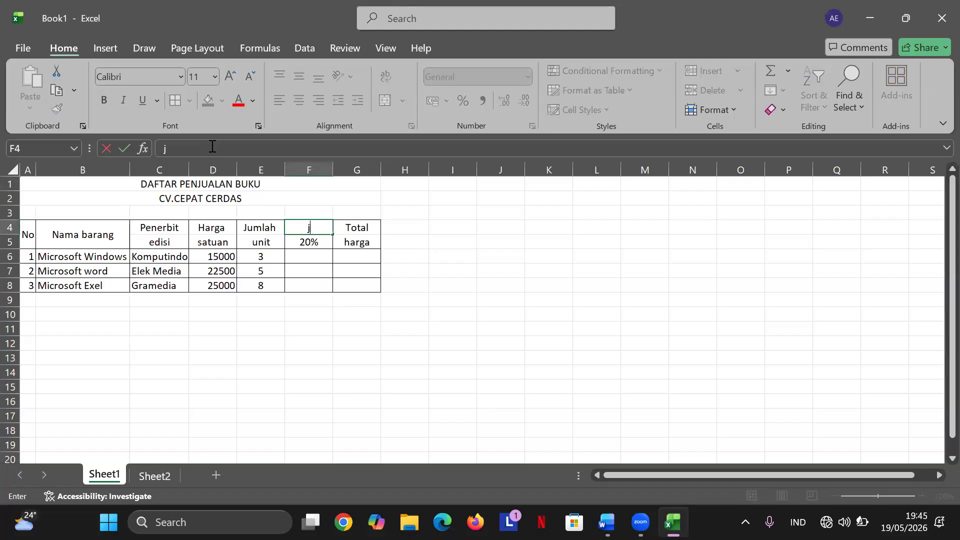
{"action": "key", "text": "Caps_Lock"}
{"action": "type", "text": "JJ"}
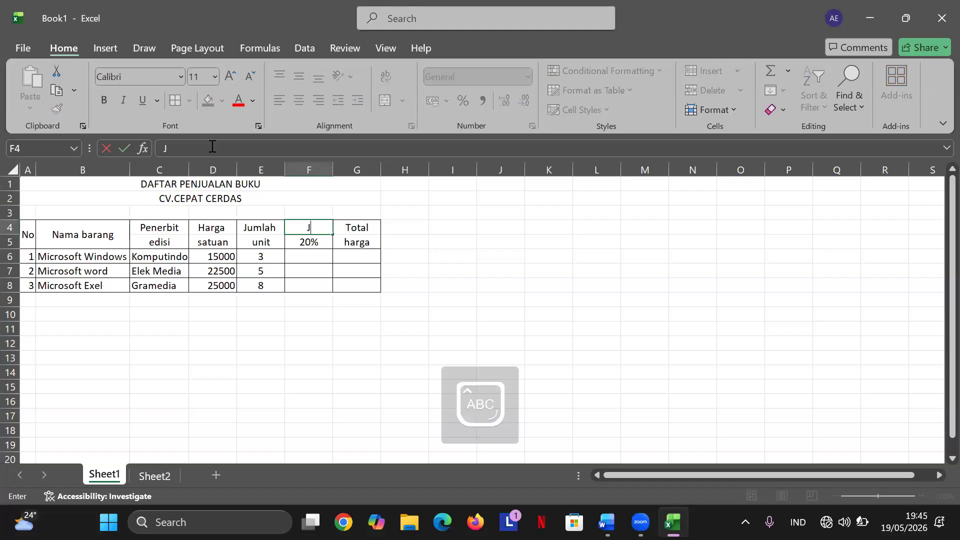
{"action": "key", "text": "BackSpace"}
{"action": "key", "text": "Caps_Lock"}
{"action": "type", "text": "umlaj"}
{"action": "key", "text": "BackSpace"}
{"action": "type", "text": "h"}
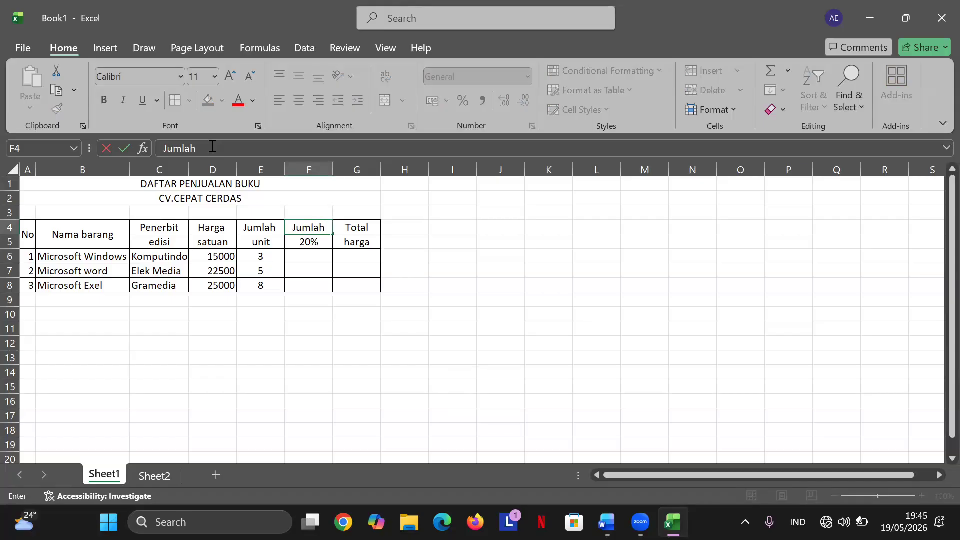
Replace the 20% entry in header cell F5 with "Harga".
{"action": "left_click", "coordinate": [319, 245]}
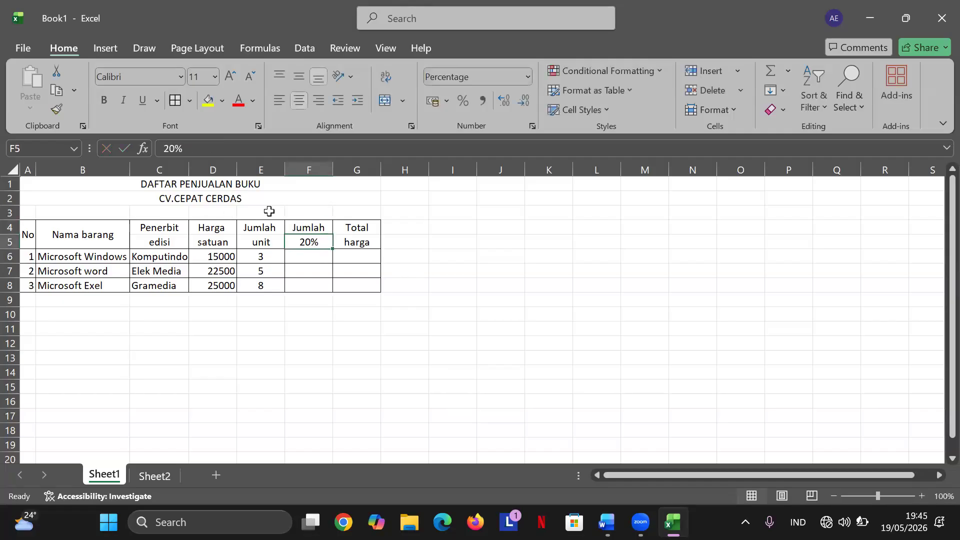
{"action": "left_click", "coordinate": [213, 145]}
{"action": "key", "text": "BackSpace"}
{"action": "key", "text": "BackSpace"}
{"action": "key", "text": "BackSpace"}
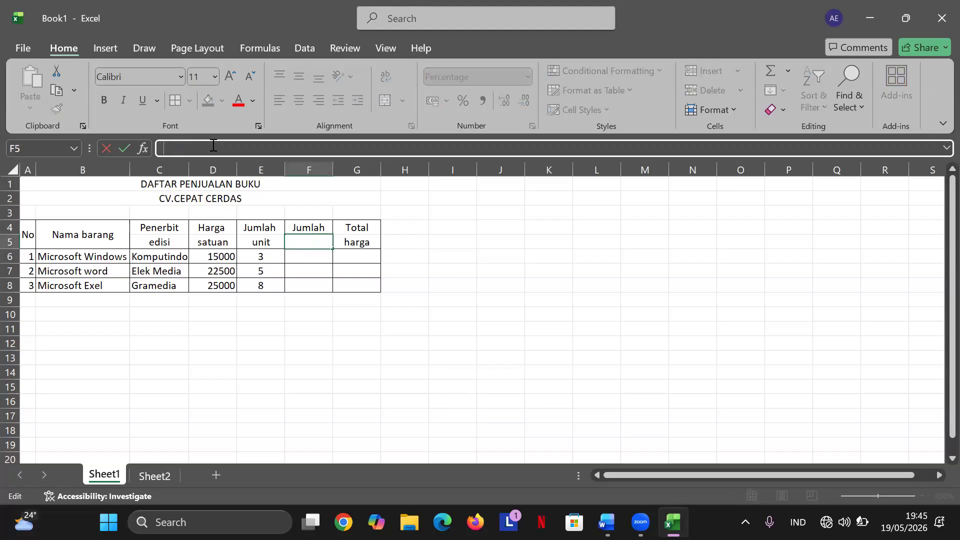
{"action": "type", "text": "H"}
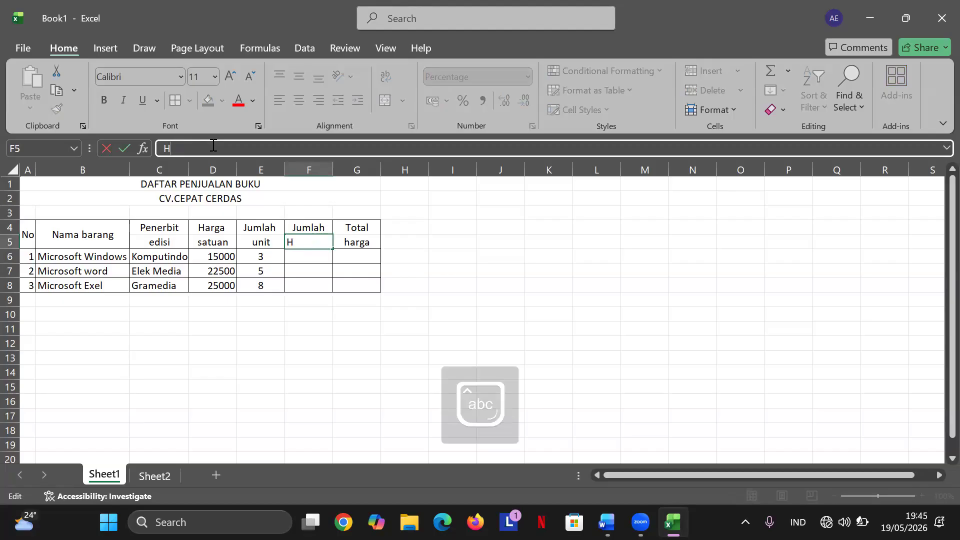
{"action": "type", "text": "arga"}
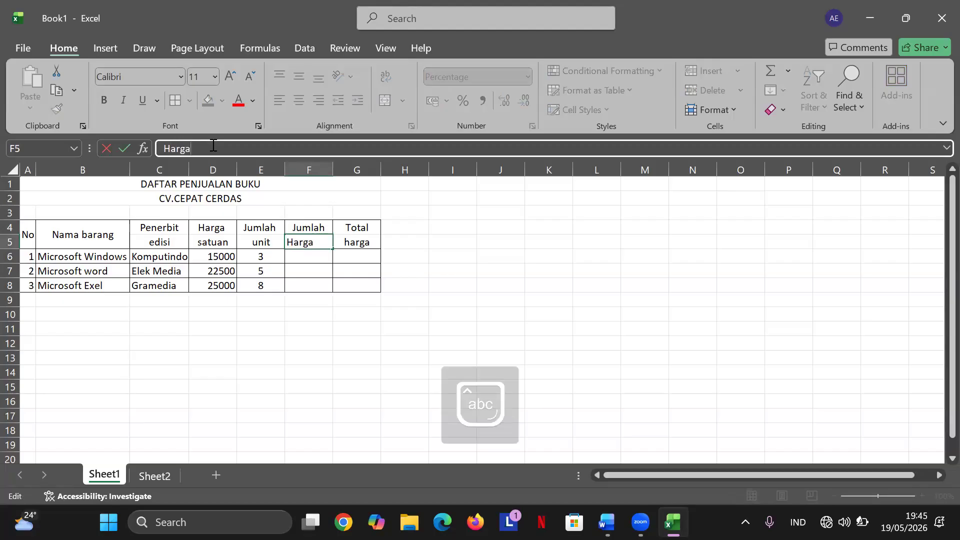
{"action": "left_click", "coordinate": [297, 260]}
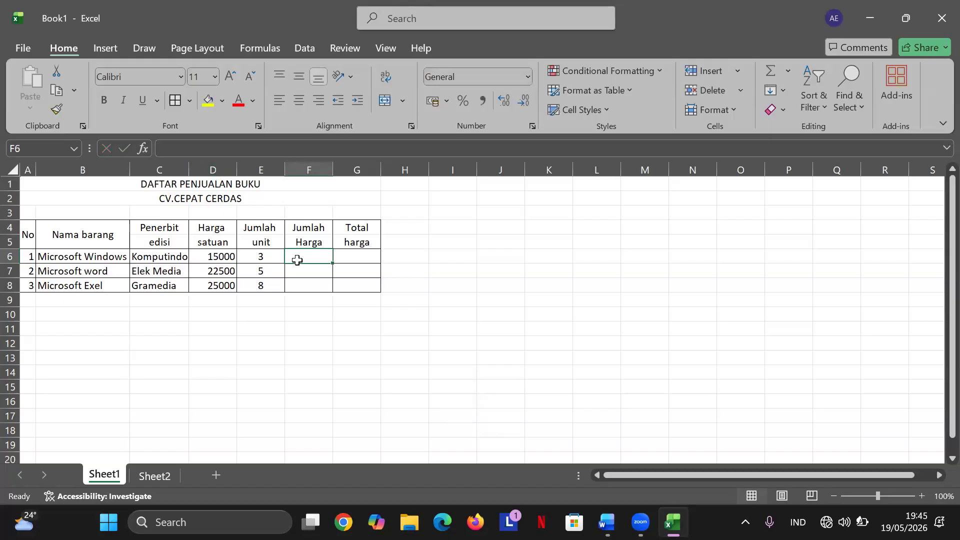
Replace the Total header in cell G4 with "Diskon".
{"action": "left_click", "coordinate": [367, 239]}
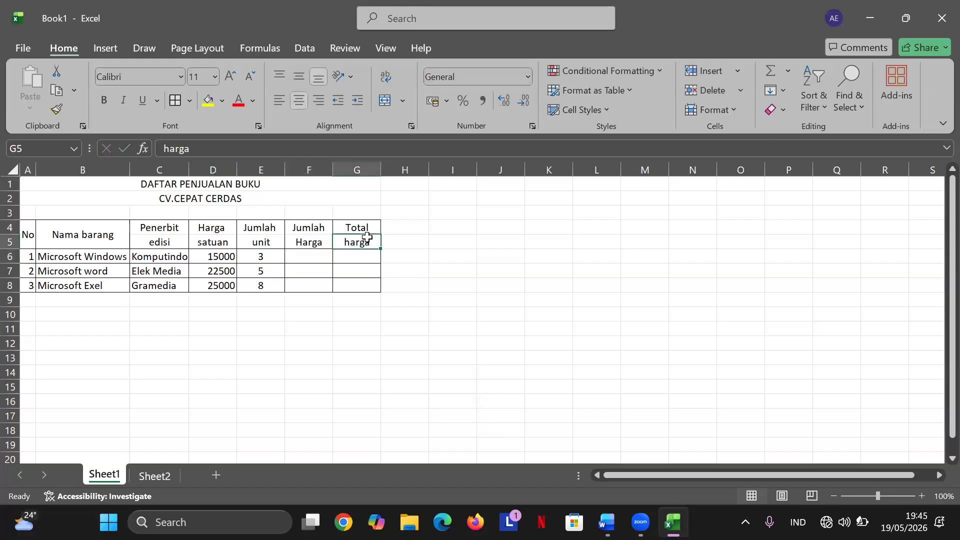
{"action": "left_click", "coordinate": [235, 150]}
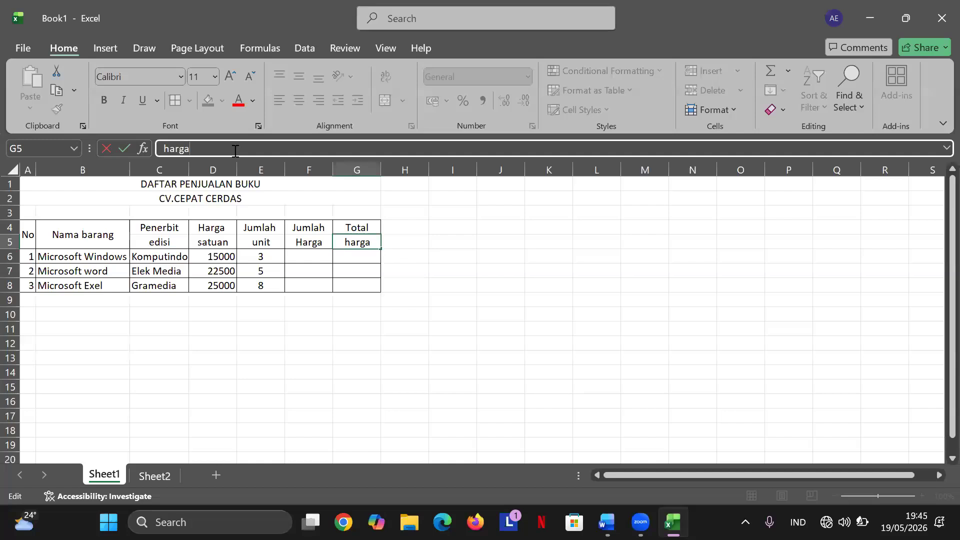
{"action": "left_click", "coordinate": [361, 228]}
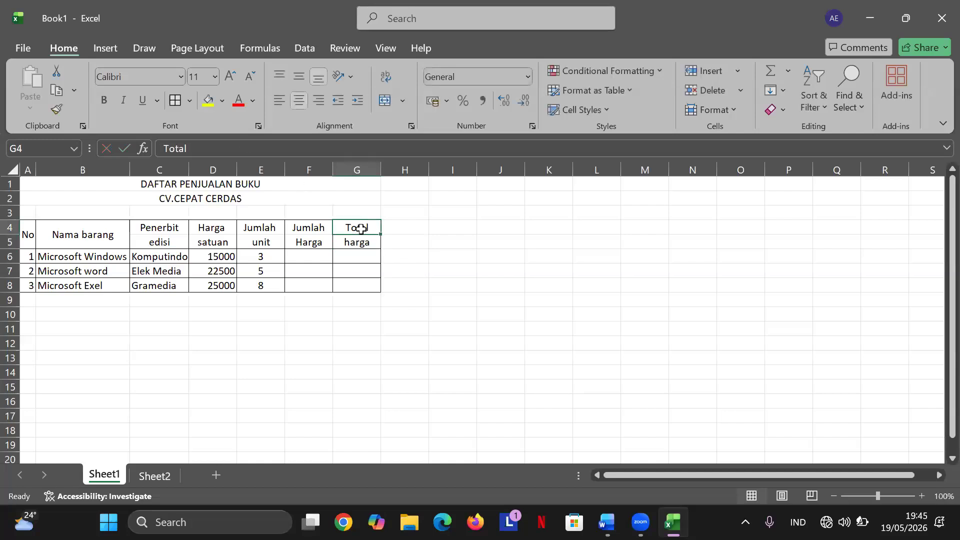
{"action": "left_click", "coordinate": [199, 145]}
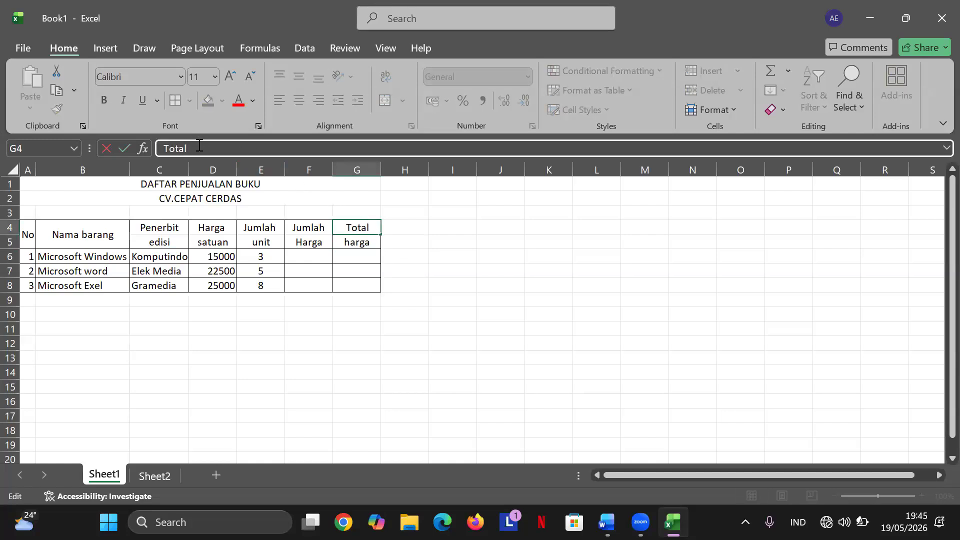
{"action": "key", "text": "BackSpace"}
{"action": "key", "text": "BackSpace"}
{"action": "key", "text": "BackSpace"}
{"action": "key", "text": "BackSpace"}
{"action": "key", "text": "BackSpace"}
{"action": "key", "text": "Caps_Lock"}
{"action": "type", "text": "D"}
{"action": "key", "text": "Caps_Lock"}
{"action": "type", "text": "iskon"}
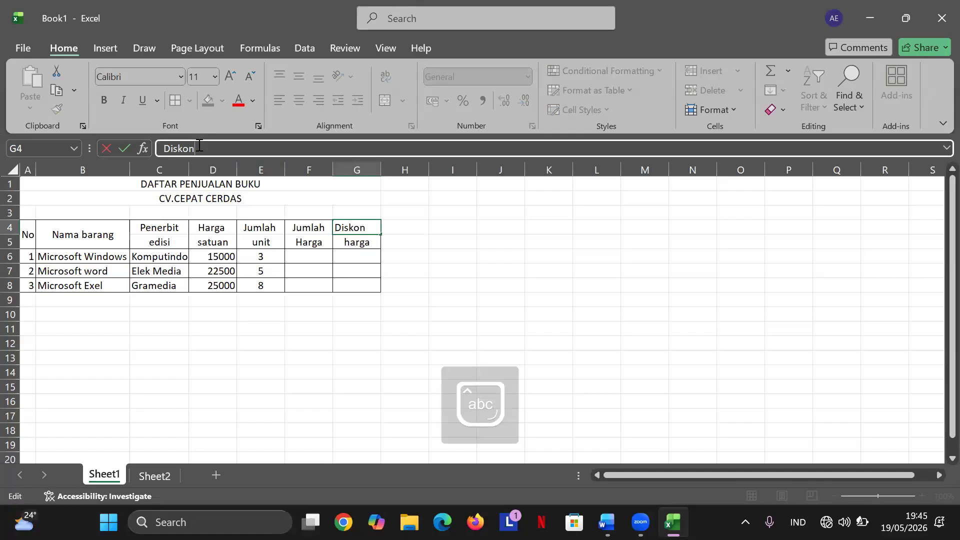
{"action": "key", "text": "Return"}
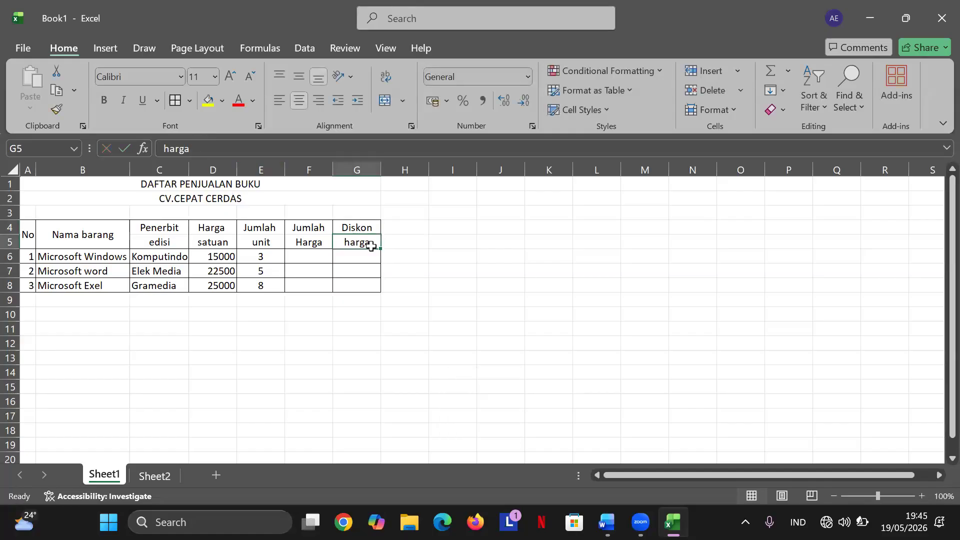
Replace the lower header text in cell G5 with "20%".
{"action": "left_click", "coordinate": [212, 148]}
{"action": "key", "text": "BackSpace"}
{"action": "key", "text": "BackSpace"}
{"action": "key", "text": "BackSpace"}
{"action": "key", "text": "BackSpace"}
{"action": "key", "text": "BackSpace"}
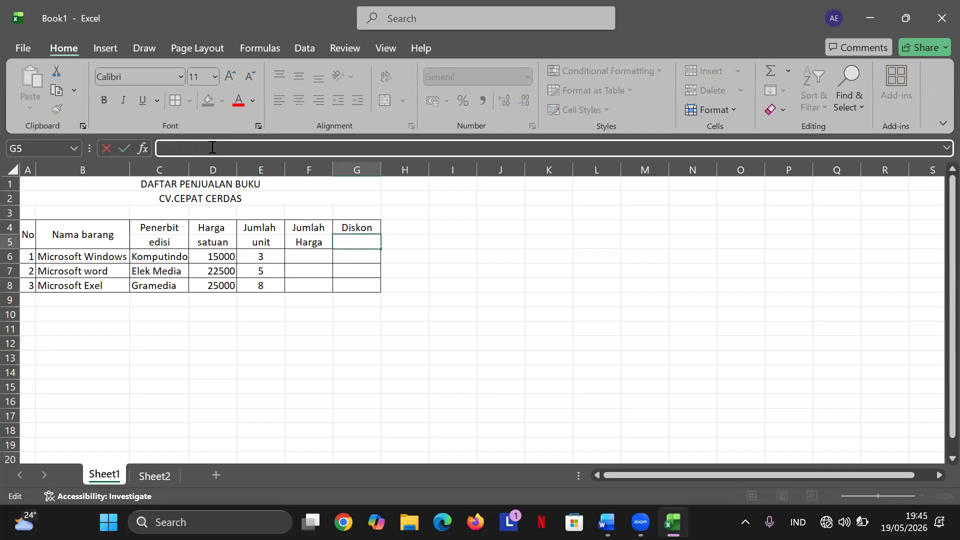
{"action": "type", "text": "205"}
{"action": "key", "text": "BackSpace"}
{"action": "type", "text": "5"}
{"action": "key", "text": "BackSpace"}
{"action": "type", "text": "%"}
{"action": "key", "text": "Return"}
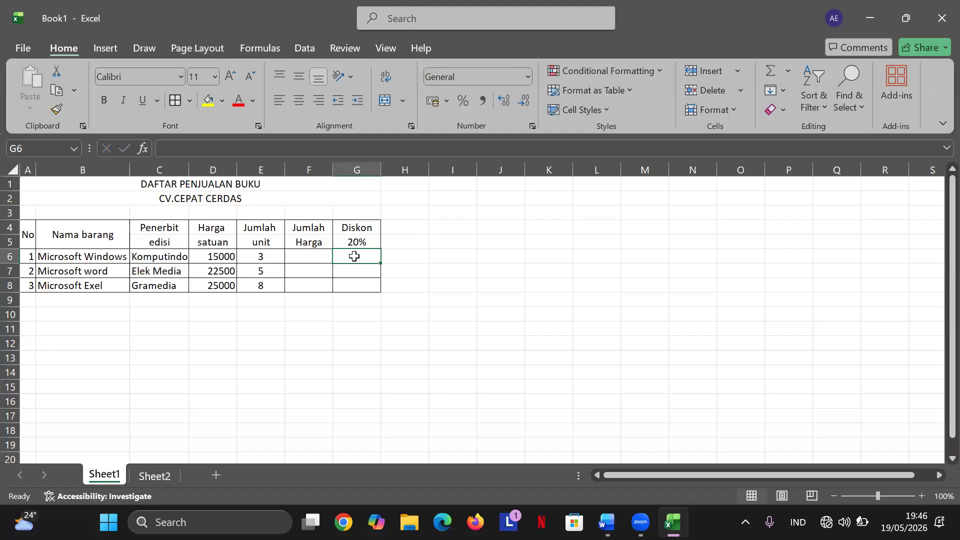
Enter "Total" as the upper header text of a new column in cell H4.
{"action": "left_click", "coordinate": [405, 236]}
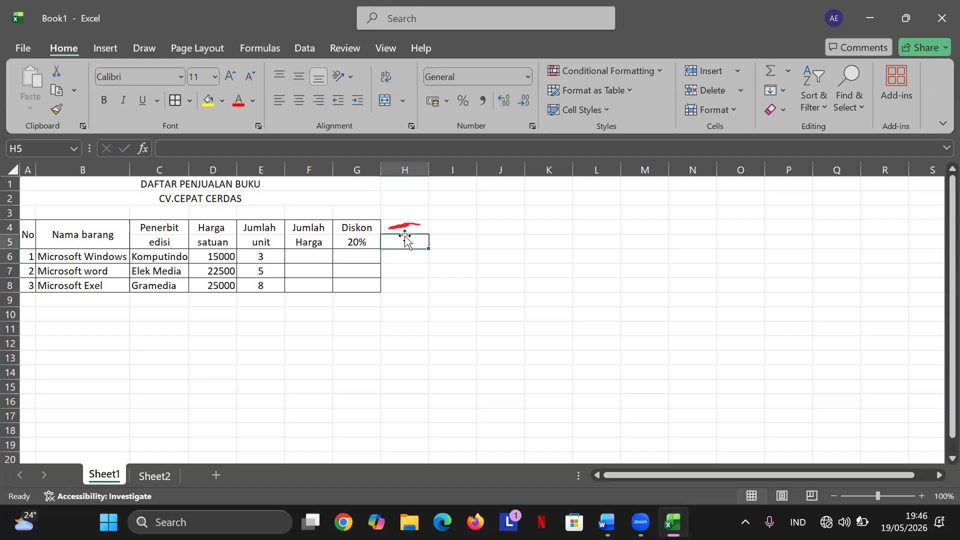
{"action": "key", "text": "Up"}
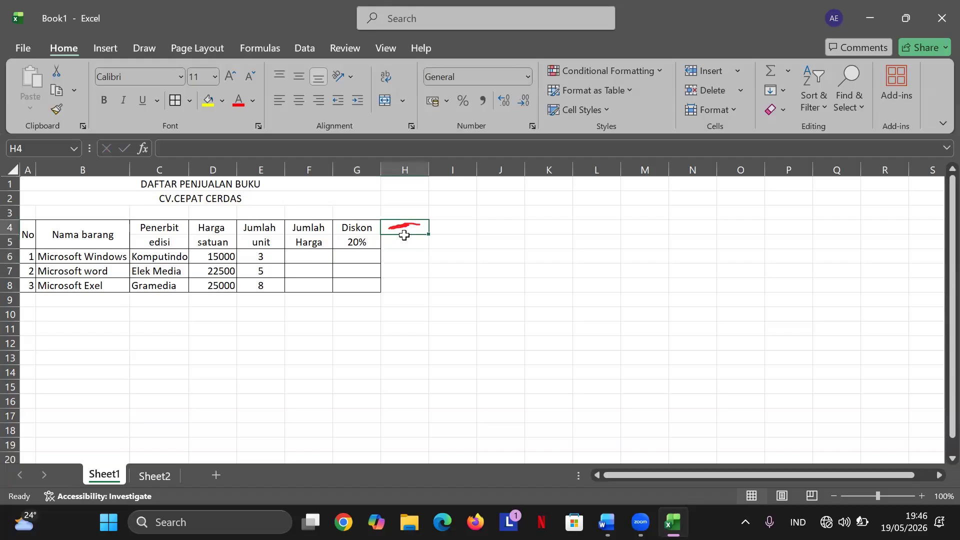
{"action": "key", "text": "Caps_Lock"}
{"action": "type", "text": "T"}
{"action": "key", "text": "Caps_Lock"}
{"action": "type", "text": "ota"}
{"action": "key", "text": "Return"}
Enter "Harga" as the lower header text of the new column in cell H5.
{"action": "key", "text": "Caps_Lock"}
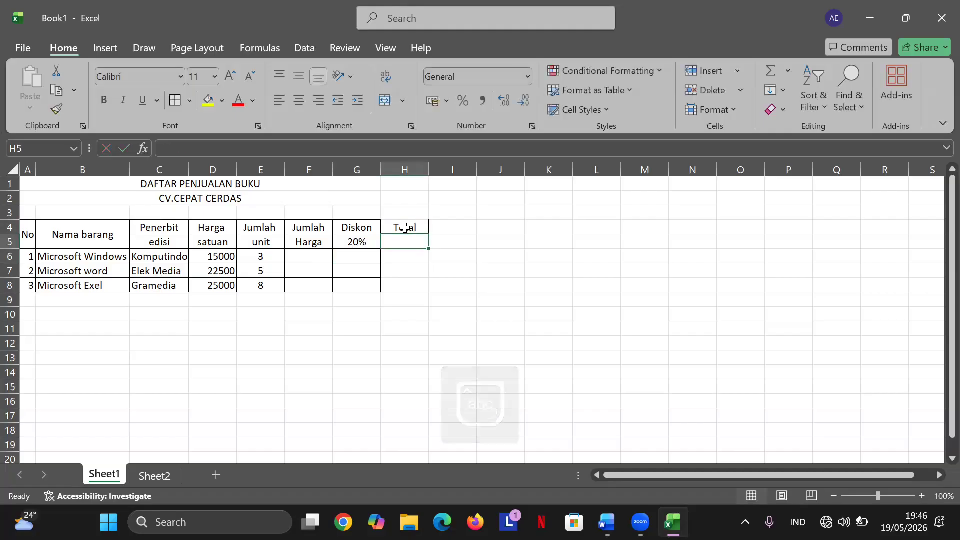
{"action": "type", "text": "H"}
{"action": "key", "text": "Caps_Lock"}
{"action": "type", "text": "arga"}
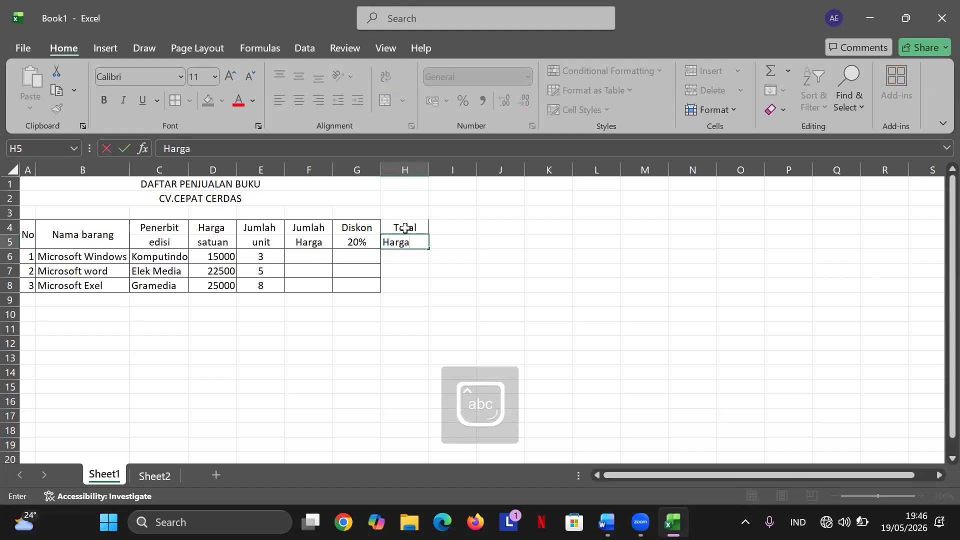
{"action": "key", "text": "Return"}
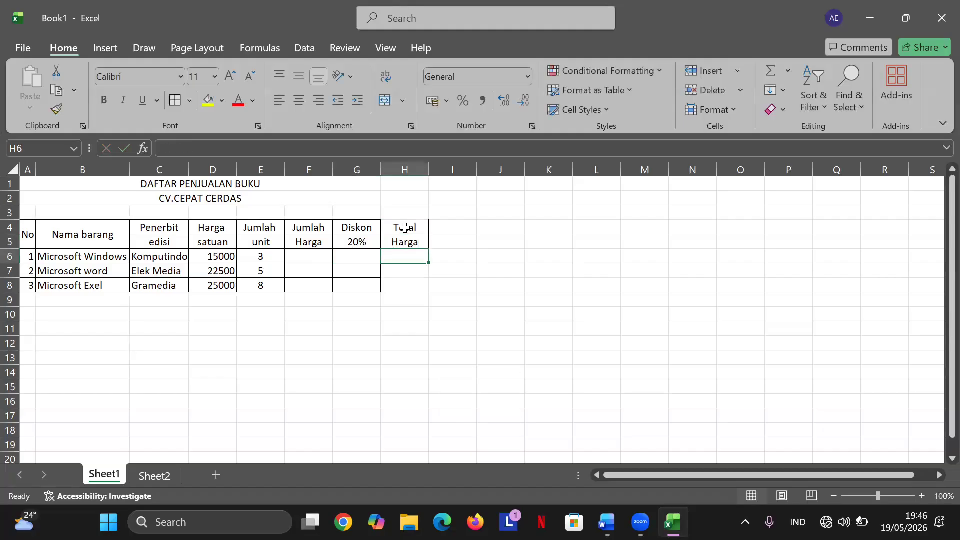
Apply outside borders to the Total Harga header in H4 to H5 and all borders to cells H6 to H8.
{"action": "left_click_drag", "start_coordinate": [394, 231], "coordinate": [397, 239]}
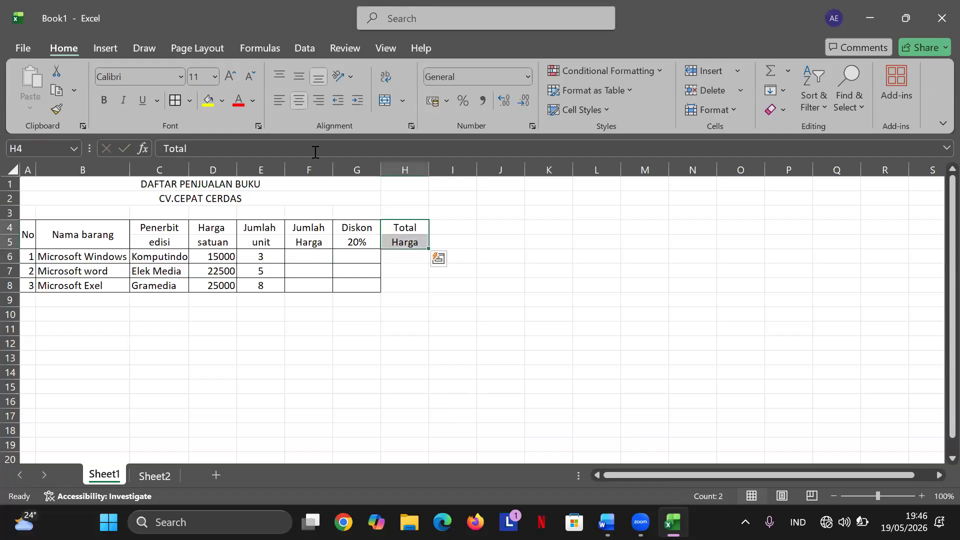
{"action": "left_click", "coordinate": [189, 101]}
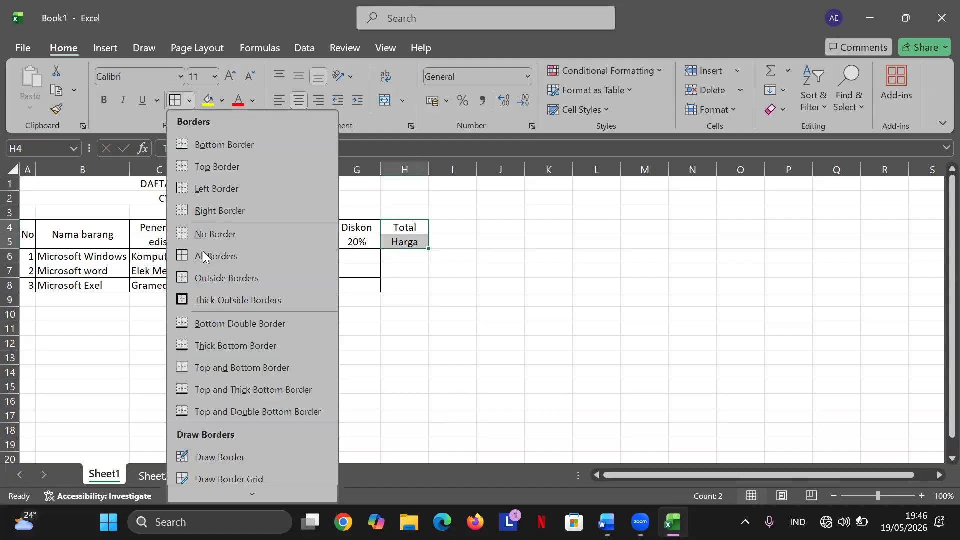
{"action": "left_click", "coordinate": [208, 279]}
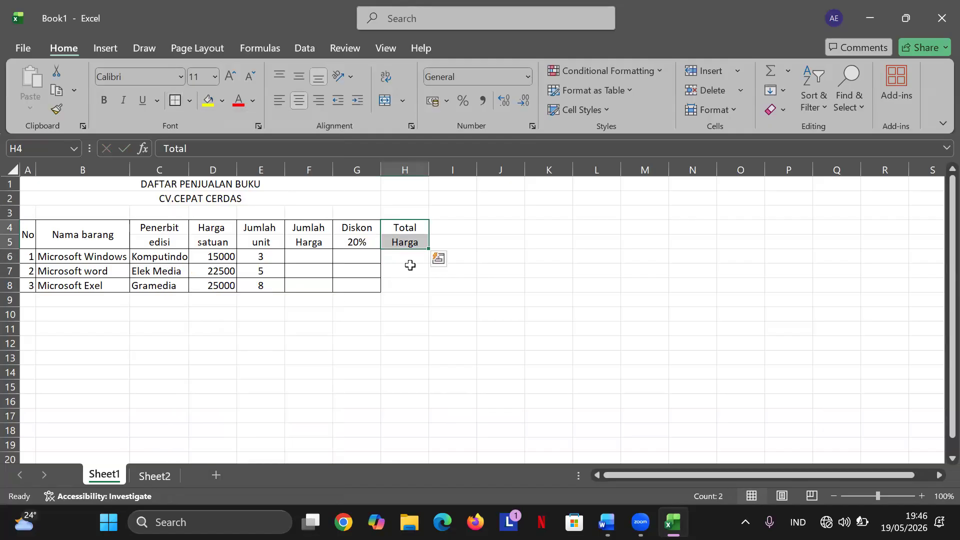
{"action": "left_click_drag", "start_coordinate": [411, 259], "coordinate": [414, 287]}
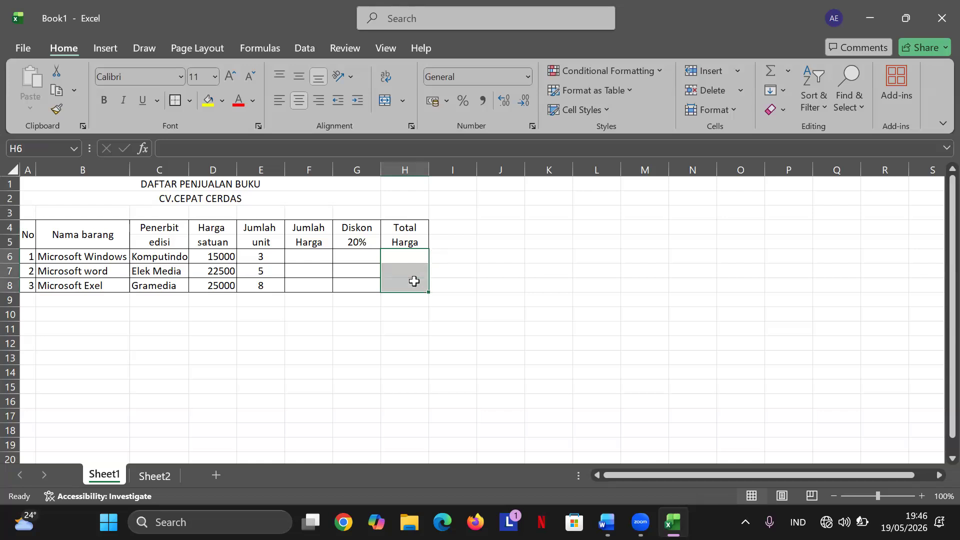
{"action": "left_click", "coordinate": [191, 100]}
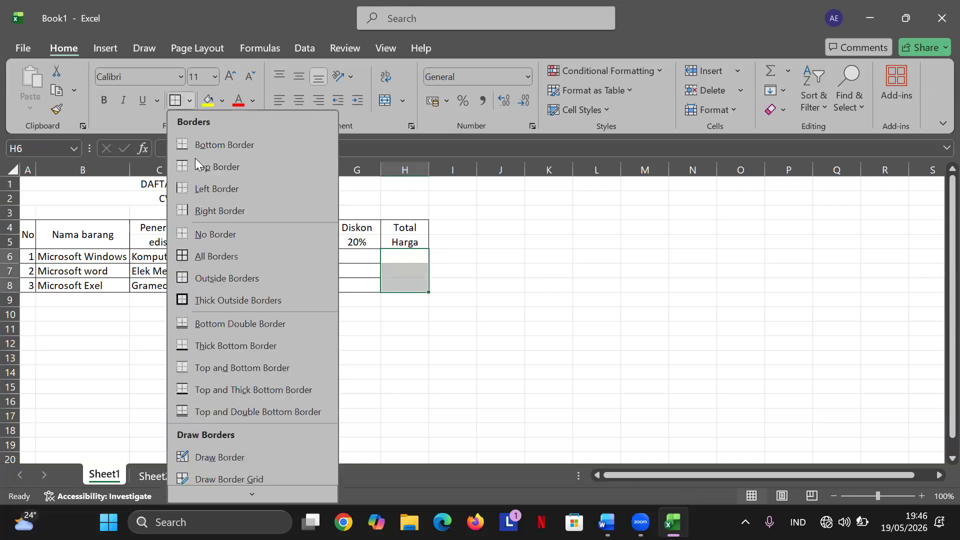
{"action": "left_click", "coordinate": [216, 255]}
{"action": "left_click", "coordinate": [500, 286]}
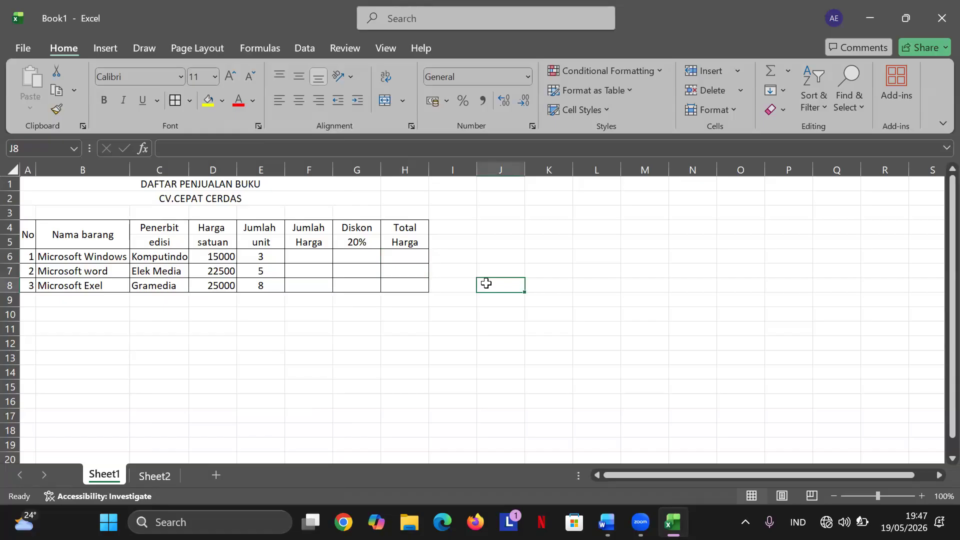
Calculate Jumlah Harga for Microsoft Windows in cell F6 with the formula =D6*E6.
{"action": "left_click", "coordinate": [317, 259]}
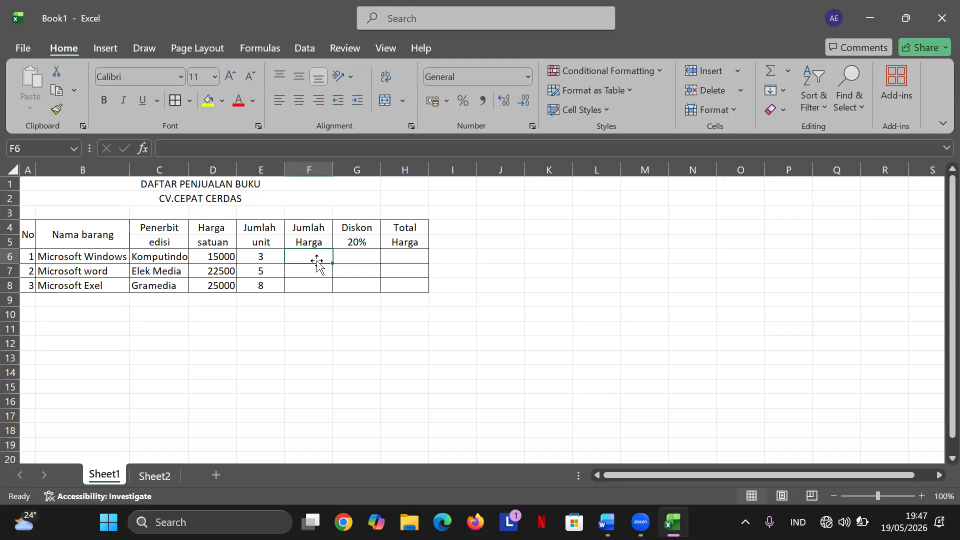
{"action": "type", "text": "="}
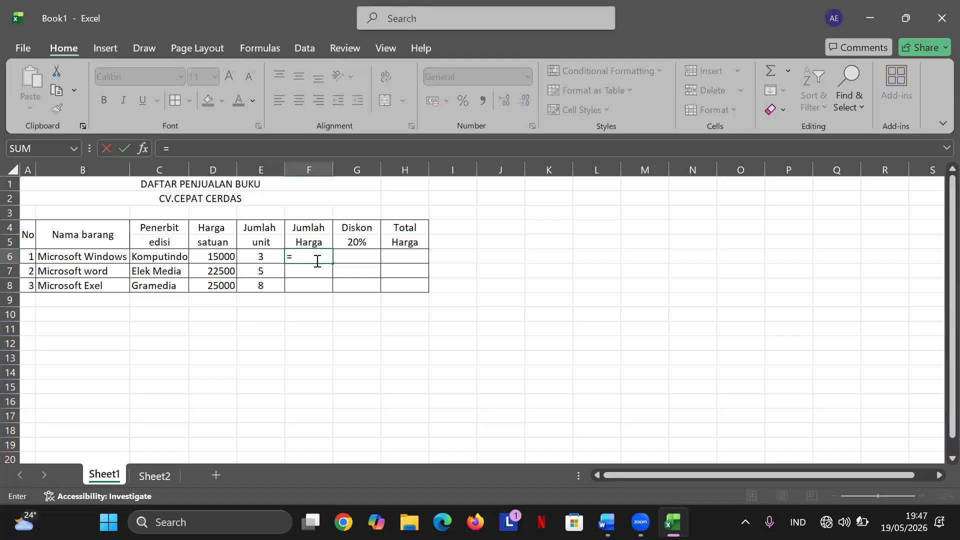
{"action": "type", "text": "1500"}
{"action": "key", "text": "BackSpace"}
{"action": "key", "text": "BackSpace"}
{"action": "key", "text": "BackSpace"}
{"action": "key", "text": "BackSpace"}
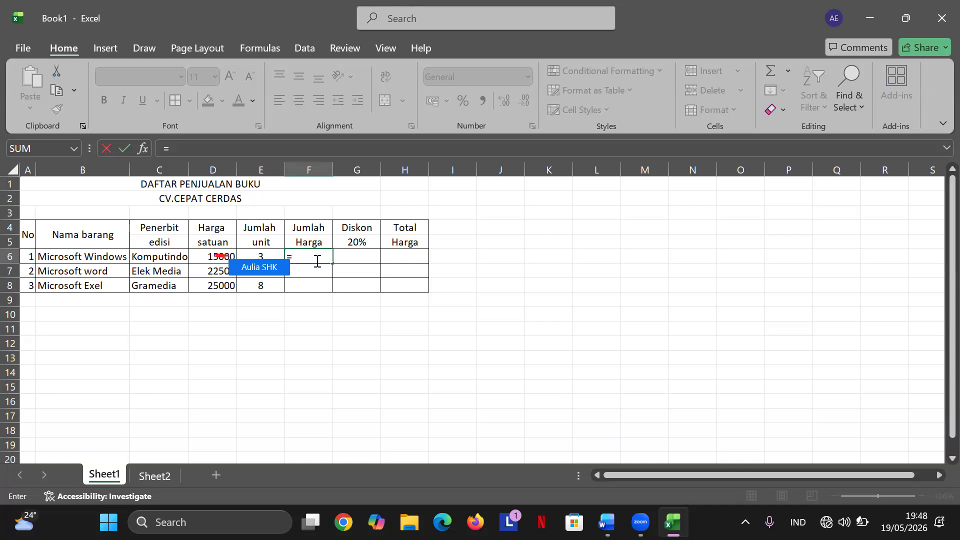
{"action": "left_click", "coordinate": [219, 257]}
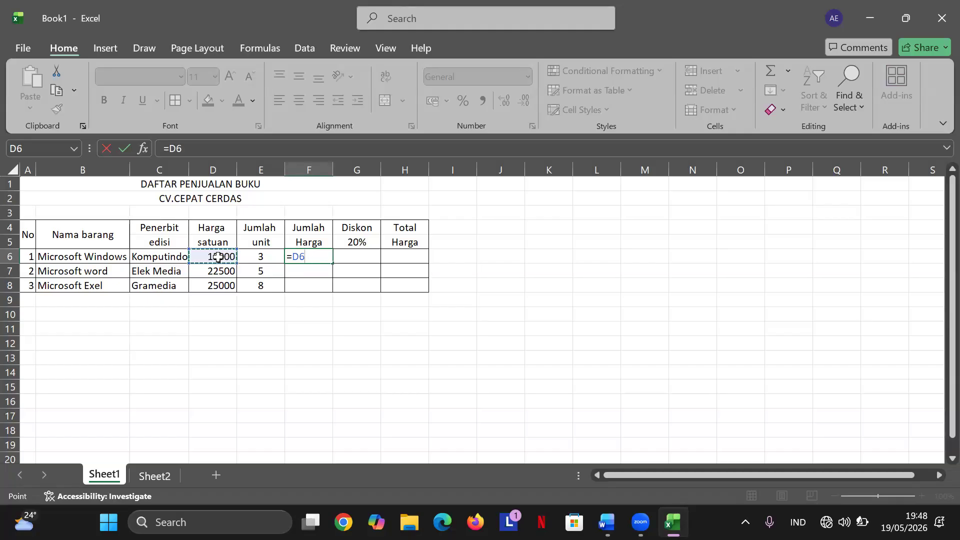
{"action": "type", "text": "*"}
{"action": "left_click", "coordinate": [257, 256]}
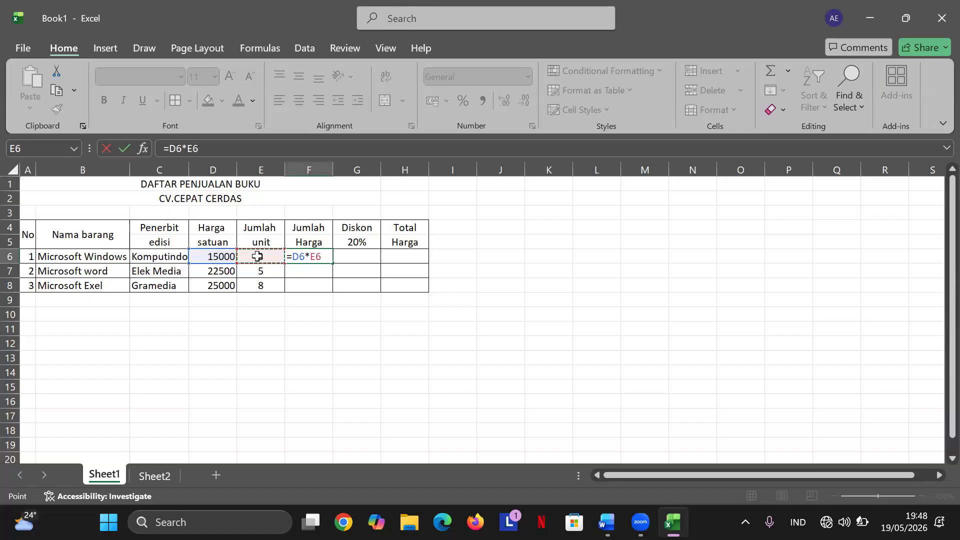
{"action": "key", "text": "Return"}
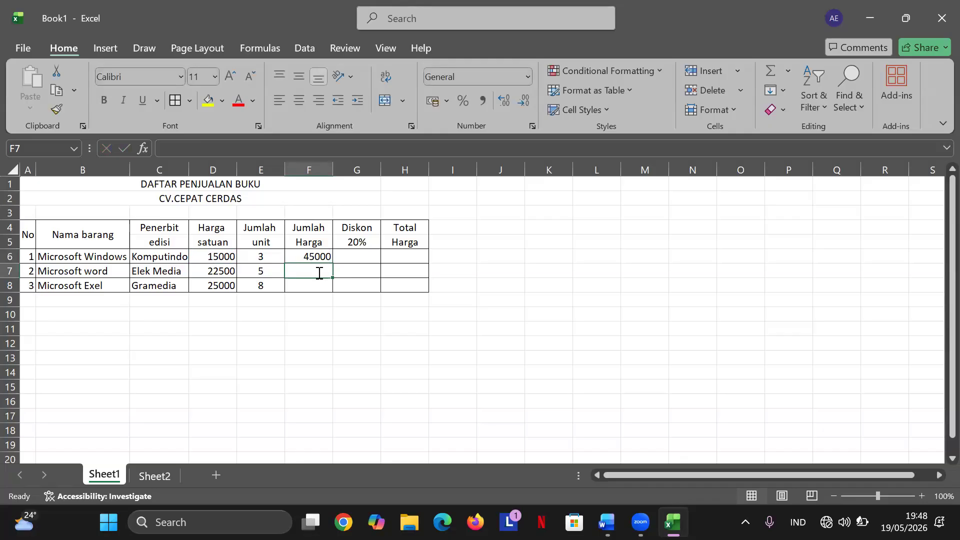
Calculate Jumlah Harga for Microsoft word in cell F7 with the formula =D7*E7.
{"action": "type", "text": "="}
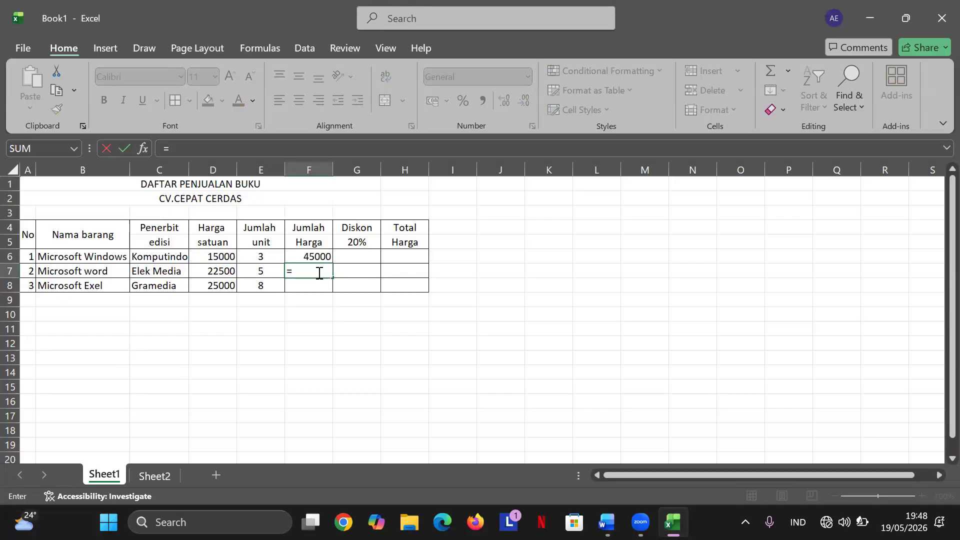
{"action": "left_click", "coordinate": [219, 272]}
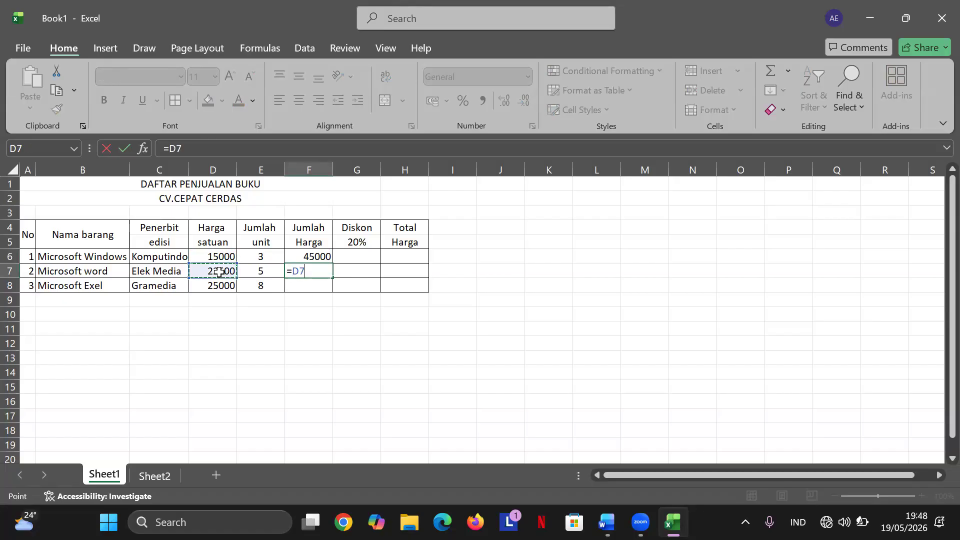
{"action": "type", "text": "*"}
{"action": "left_click", "coordinate": [252, 273]}
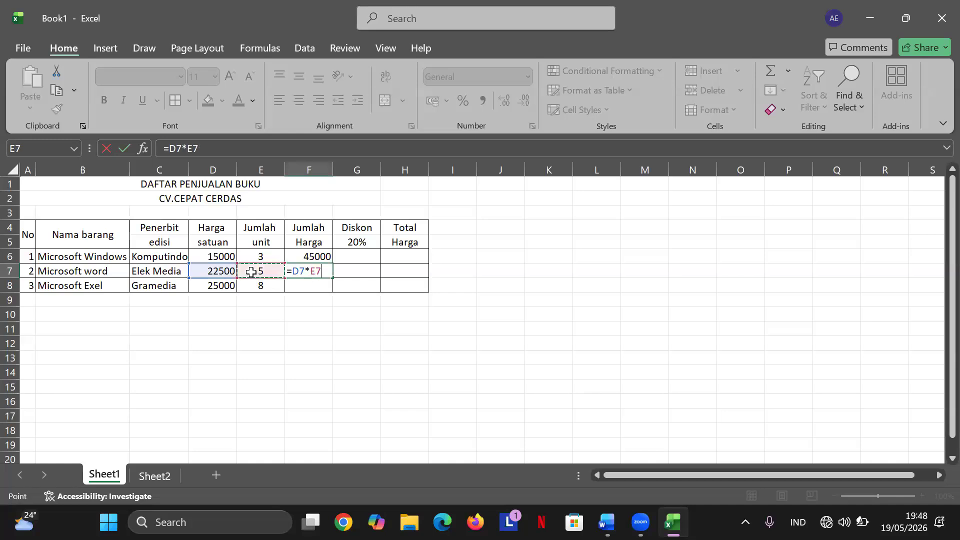
{"action": "key", "text": "Return"}
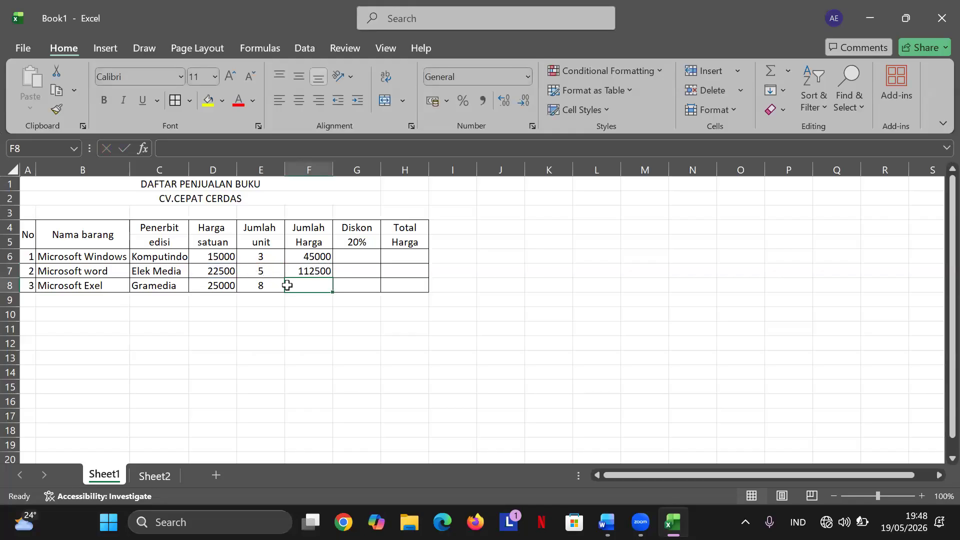
Calculate Jumlah Harga for Microsoft Exel in cell F8 with the formula =D8*E8.
{"action": "type", "text": "="}
{"action": "left_click", "coordinate": [224, 287]}
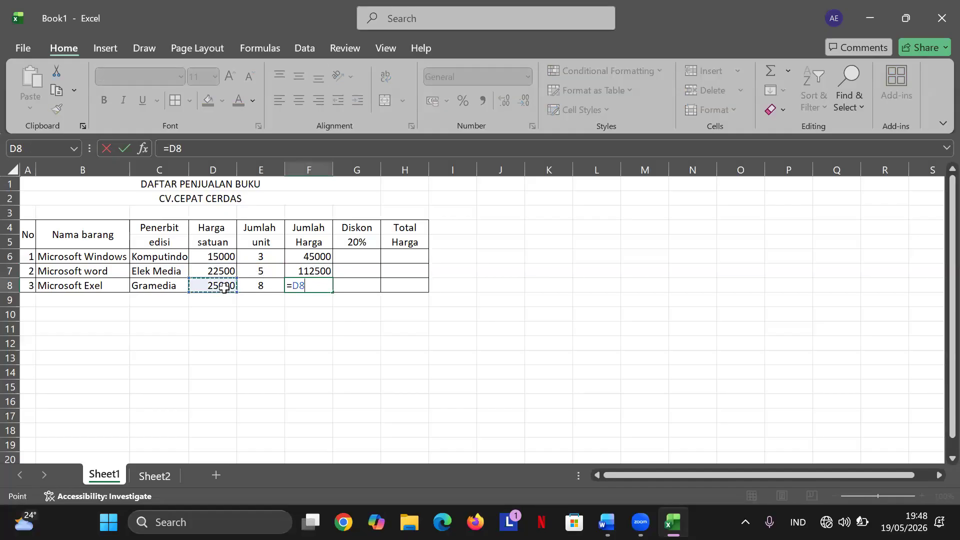
{"action": "type", "text": "*"}
{"action": "left_click", "coordinate": [259, 286]}
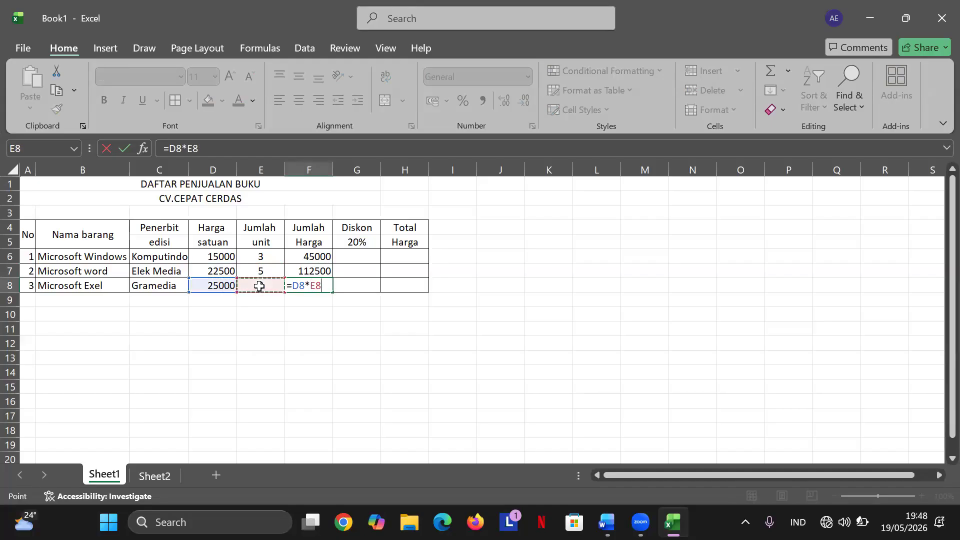
{"action": "key", "text": "Return"}
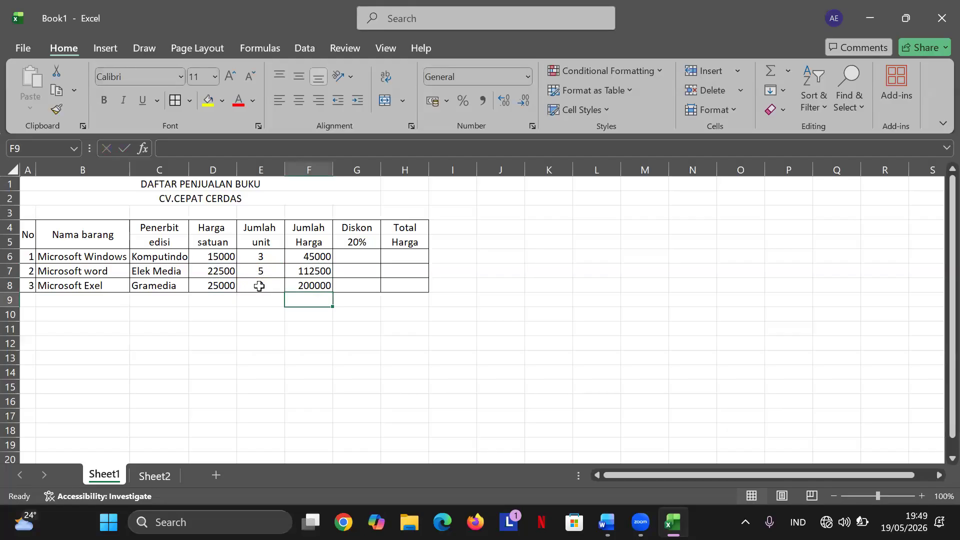
Calculate the discount for Microsoft Windows in cell G6 with the formula =F6*20%.
{"action": "left_click", "coordinate": [343, 257]}
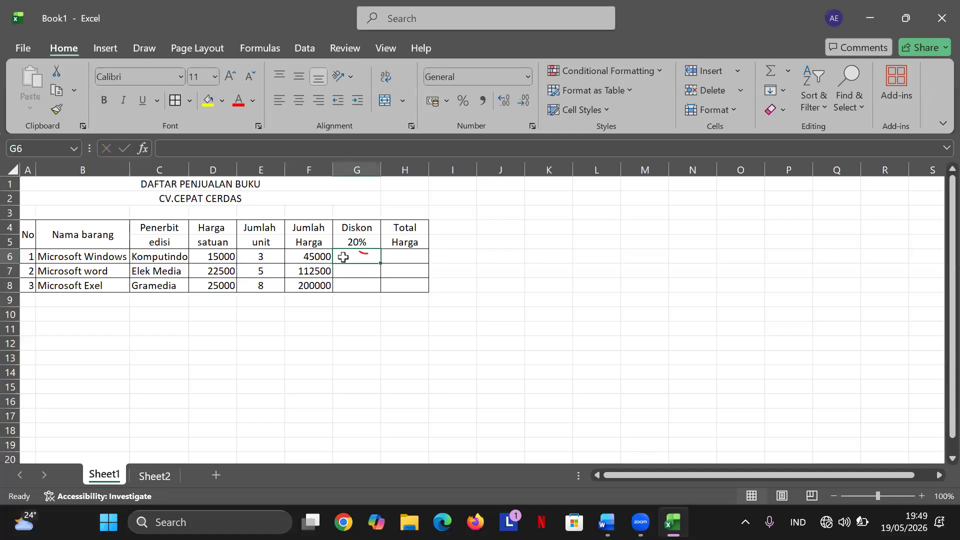
{"action": "type", "text": "="}
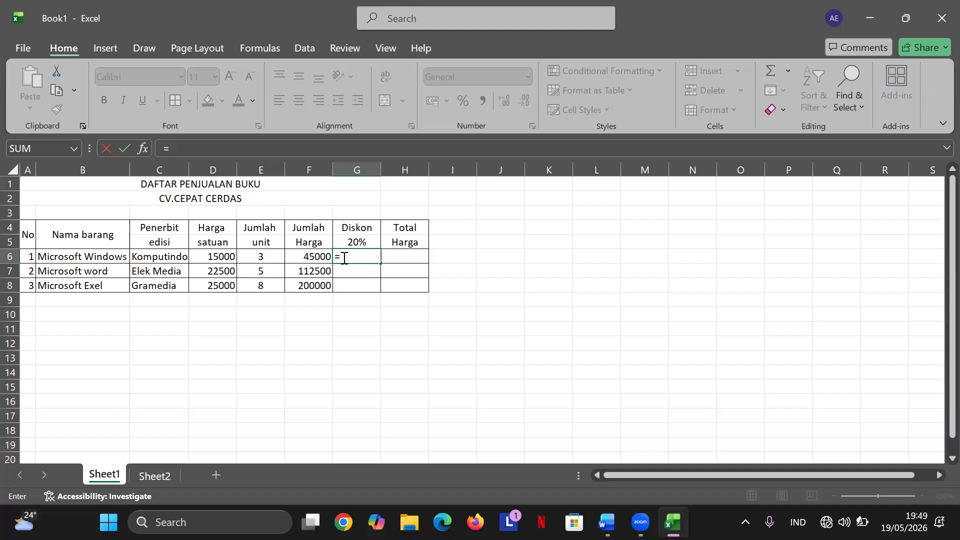
{"action": "type", "text": "20"}
{"action": "key", "text": "BackSpace"}
{"action": "key", "text": "BackSpace"}
{"action": "left_click", "coordinate": [318, 257]}
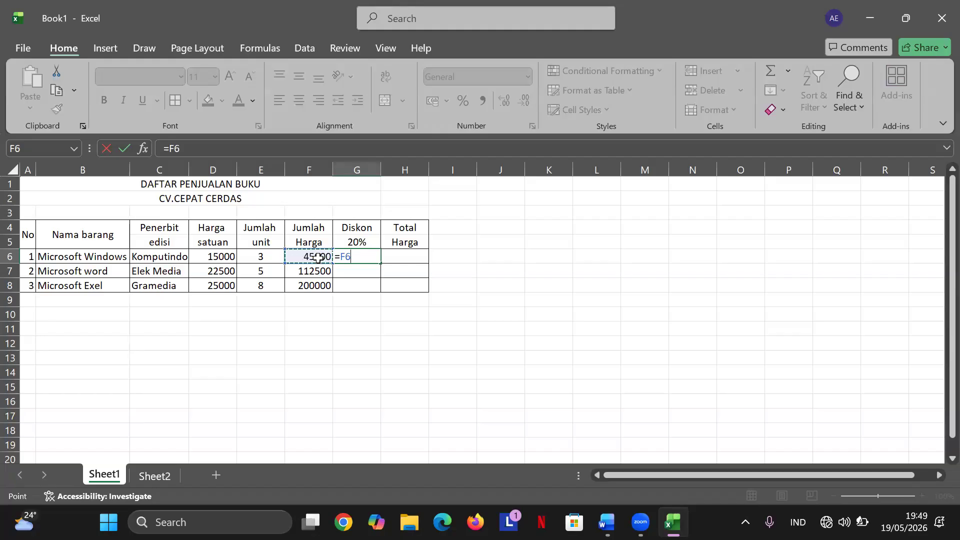
{"action": "type", "text": "*2"}
{"action": "key", "text": "BackSpace"}
{"action": "type", "text": "20%"}
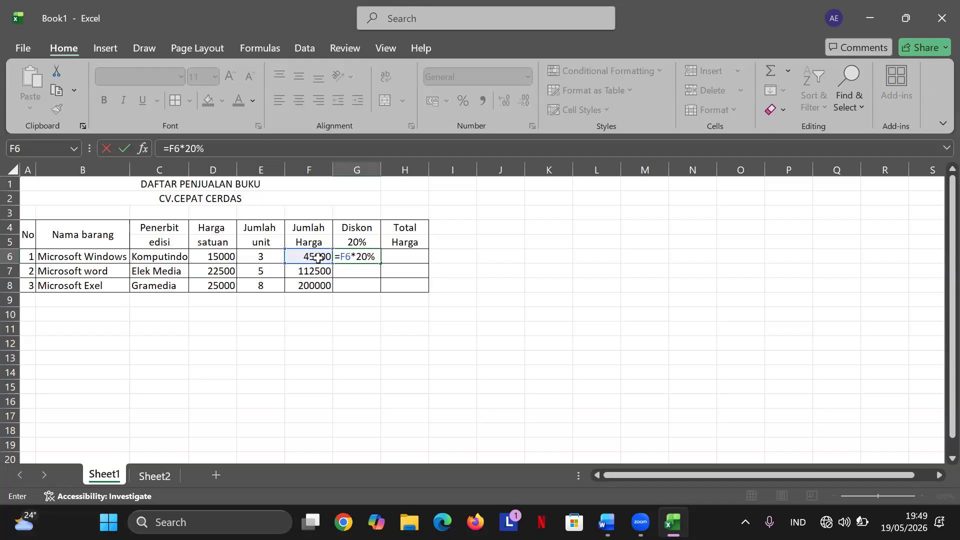
{"action": "key", "text": "Return"}
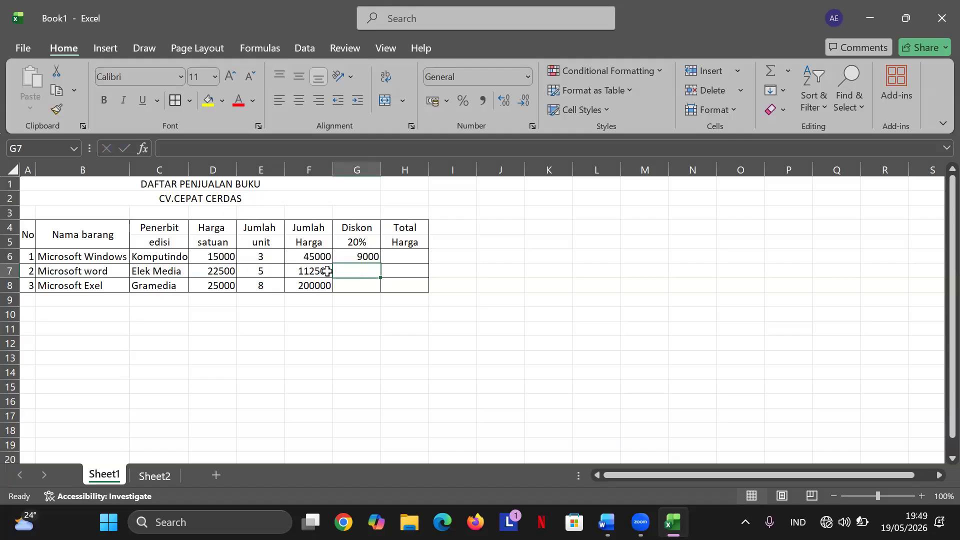
Calculate the discount for Microsoft word in cell G7 with the formula =F7*20%.
{"action": "type", "text": "="}
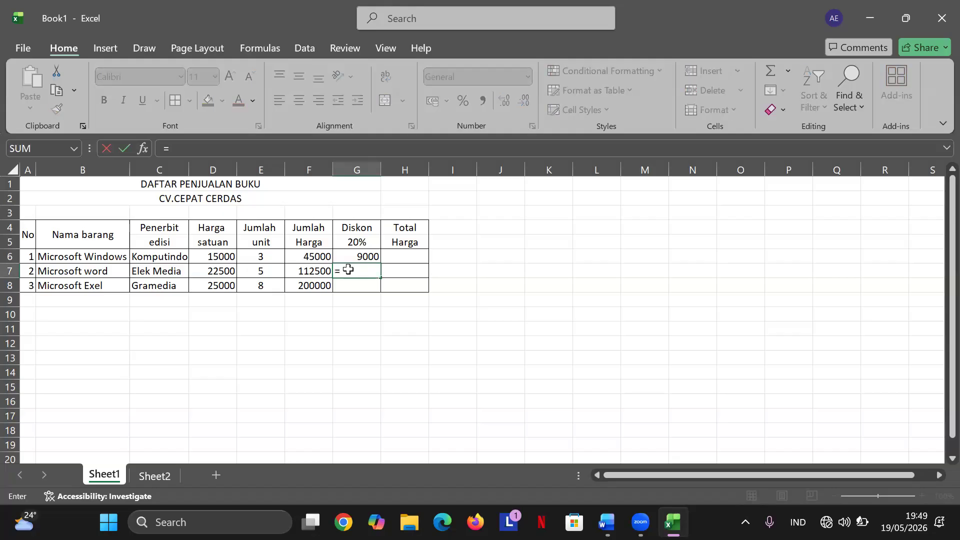
{"action": "left_click", "coordinate": [314, 271]}
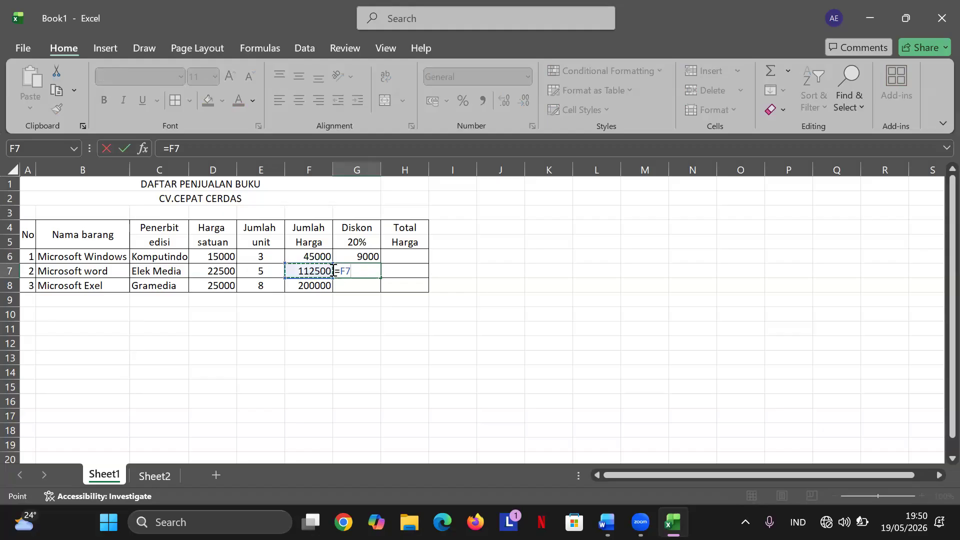
{"action": "type", "text": "8"}
{"action": "key", "text": "BackSpace"}
{"action": "type", "text": "*205"}
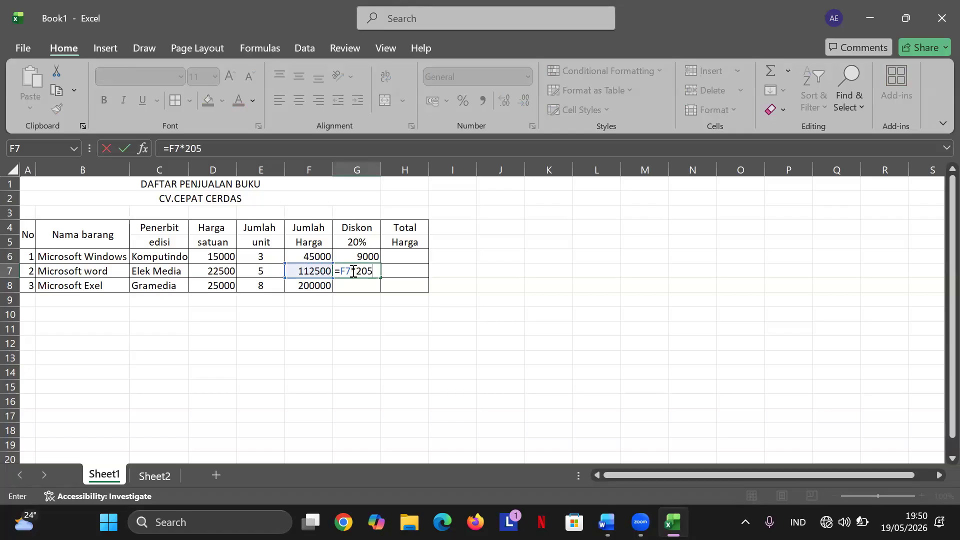
{"action": "key", "text": "BackSpace"}
{"action": "type", "text": "5"}
{"action": "key", "text": "BackSpace"}
{"action": "type", "text": "5"}
{"action": "key", "text": "BackSpace"}
{"action": "type", "text": "%"}
{"action": "key", "text": "Return"}
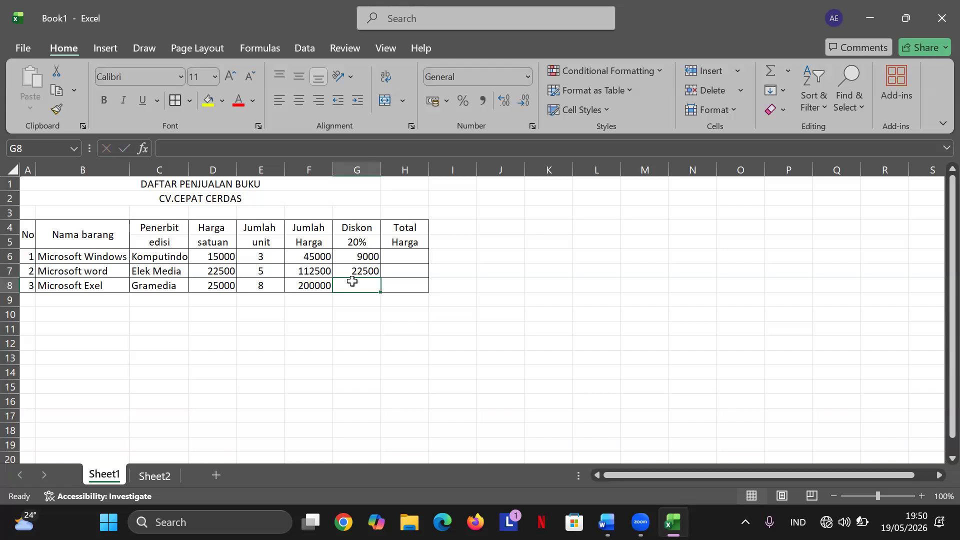
Calculate the discount for Microsoft Exel in cell G8 with the formula =F8*20%.
{"action": "type", "text": "="}
{"action": "left_click", "coordinate": [326, 286]}
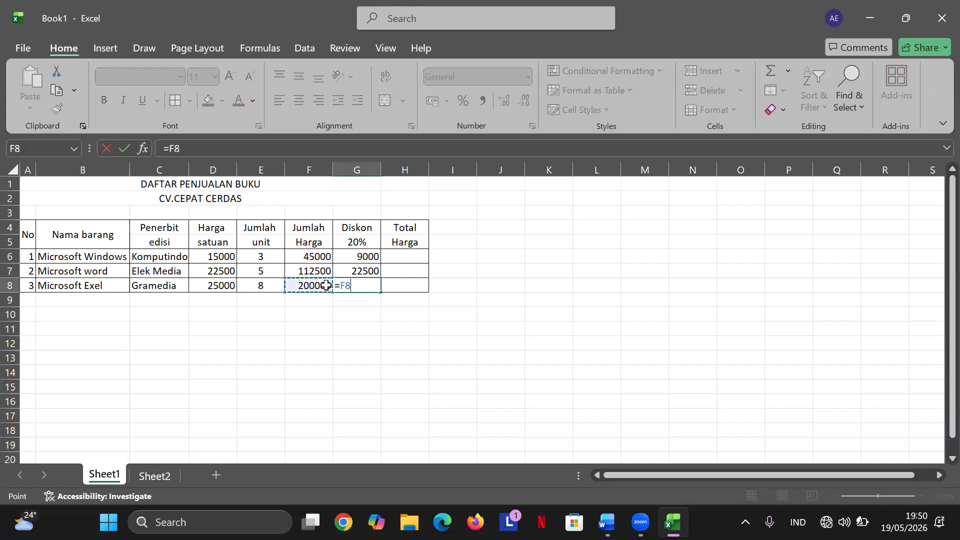
{"action": "type", "text": "*"}
{"action": "type", "text": "20%"}
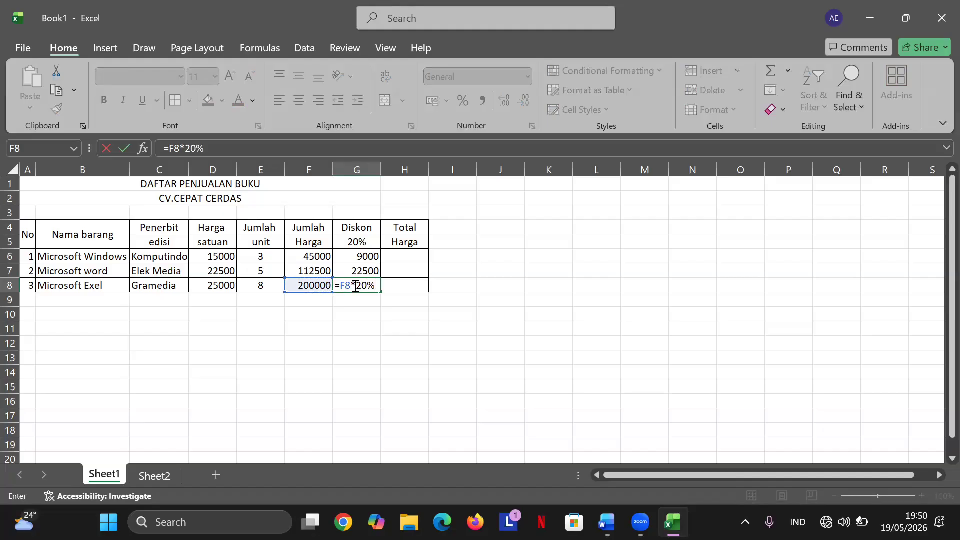
{"action": "key", "text": "Return"}
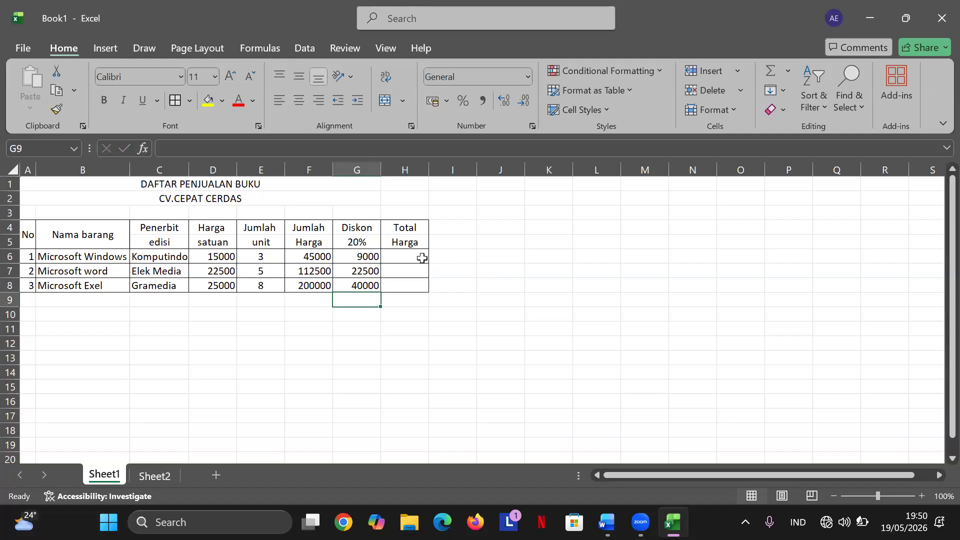
Try to calculate Total Harga for Microsoft Windows in cell H6 with the formula =F6-J7:L10.
{"action": "left_click", "coordinate": [422, 258]}
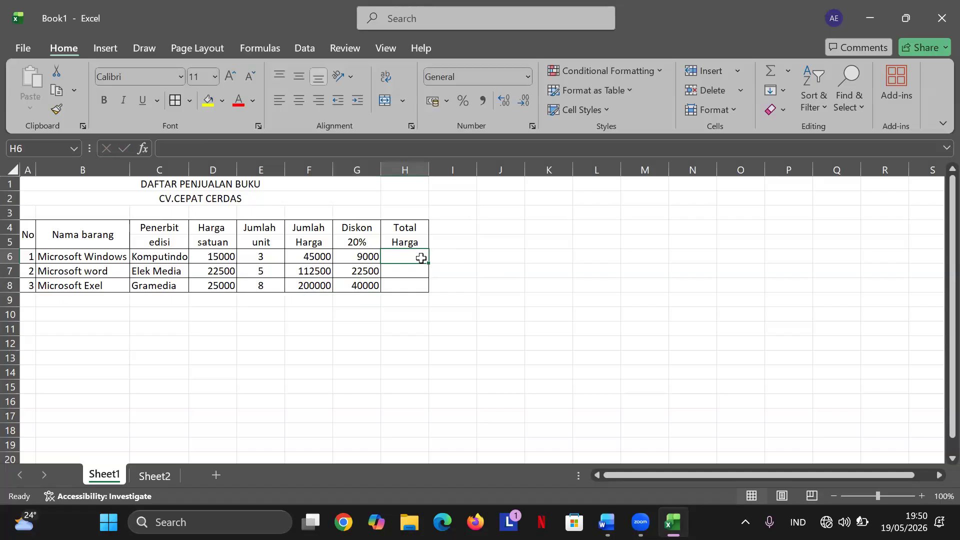
{"action": "left_click", "coordinate": [319, 258]}
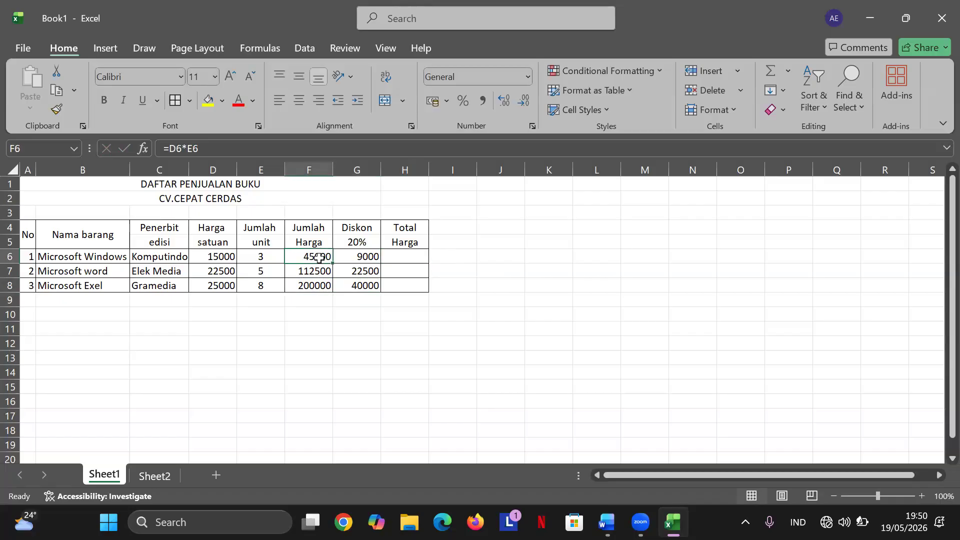
{"action": "left_click", "coordinate": [390, 259]}
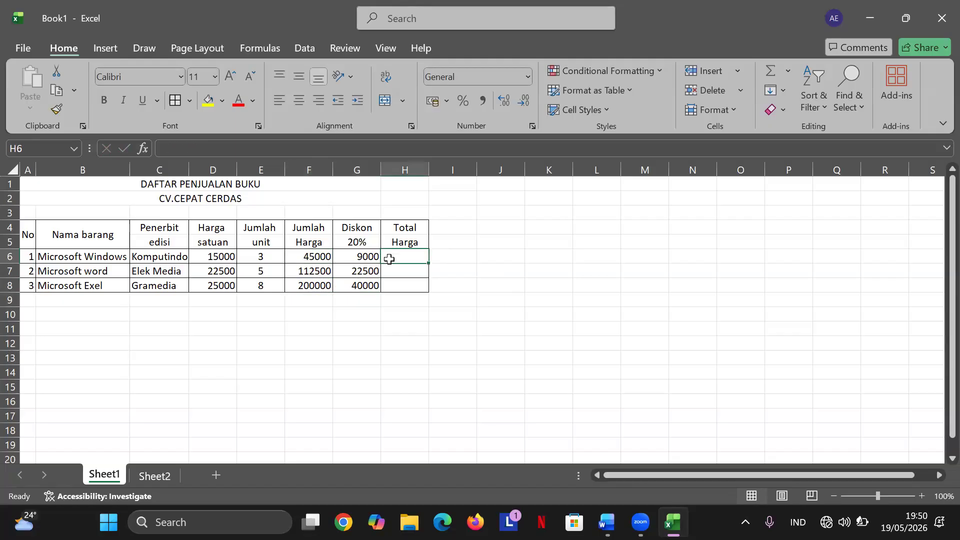
{"action": "type", "text": "="}
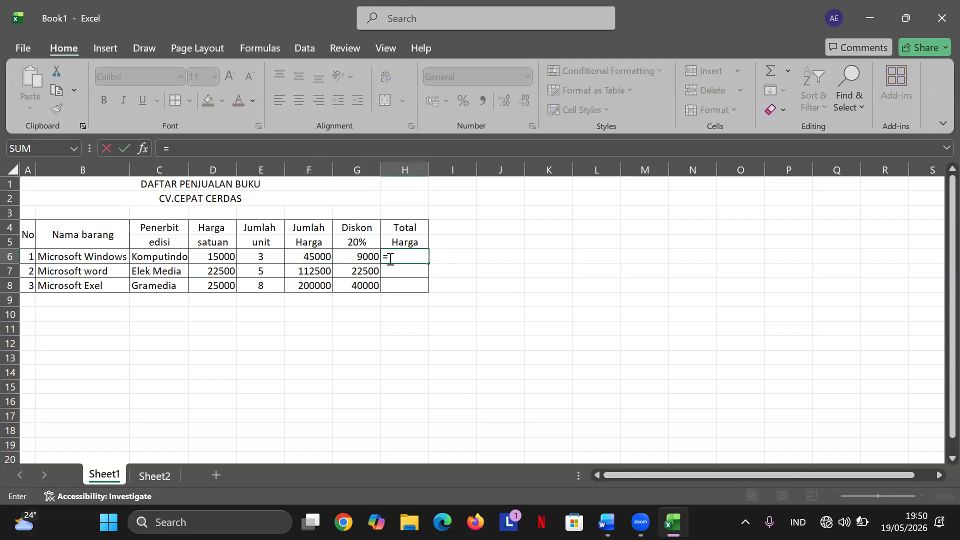
{"action": "left_click", "coordinate": [323, 257]}
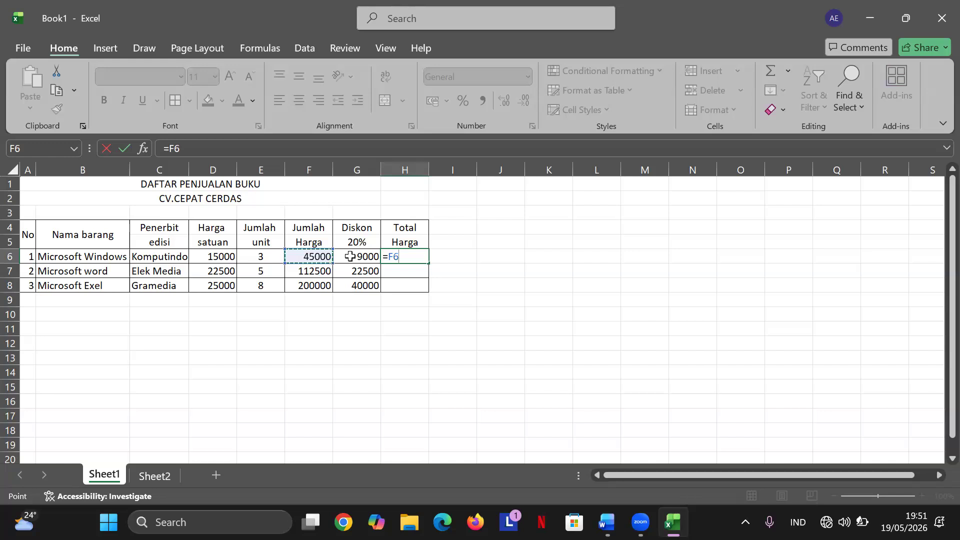
{"action": "left_click", "coordinate": [405, 257]}
{"action": "type", "text": "/"}
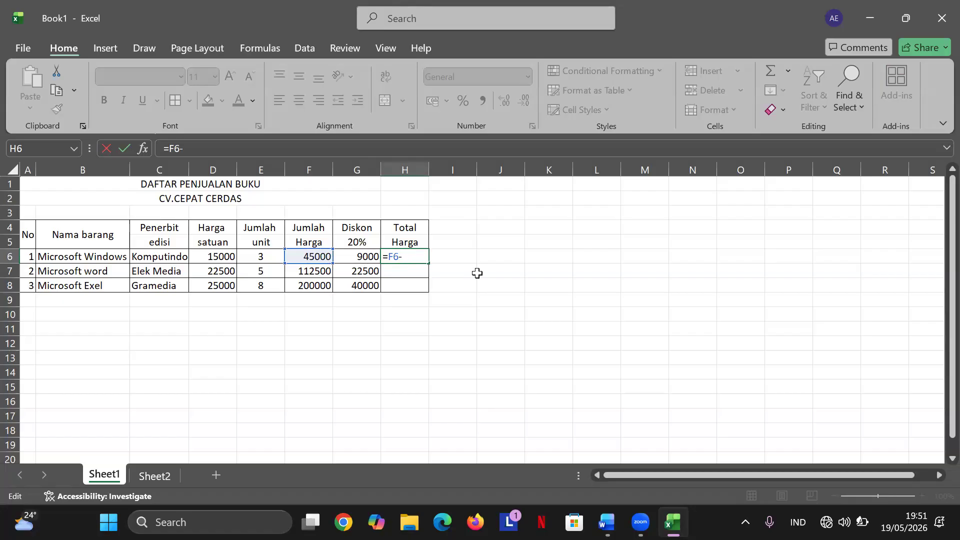
{"action": "left_click_drag", "start_coordinate": [477, 273], "coordinate": [598, 309]}
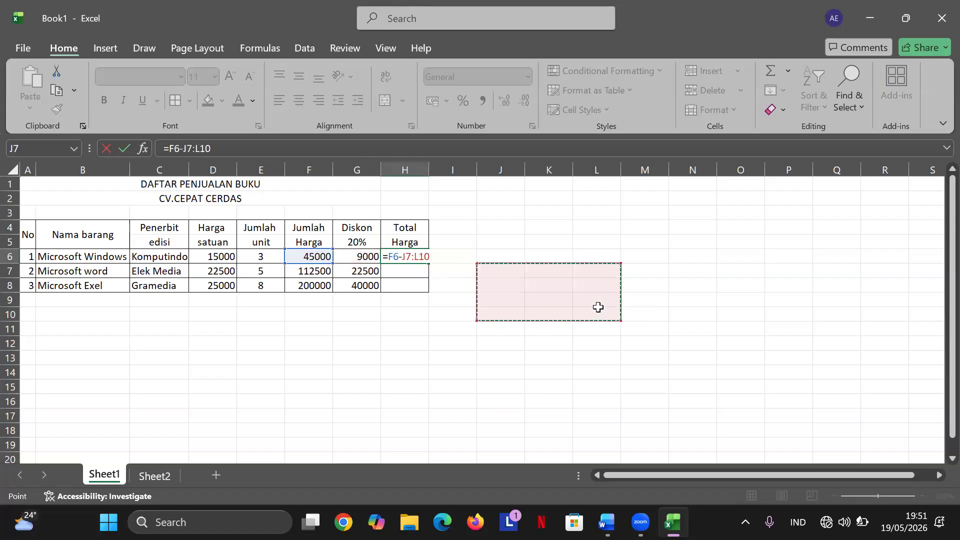
{"action": "left_click", "coordinate": [424, 258]}
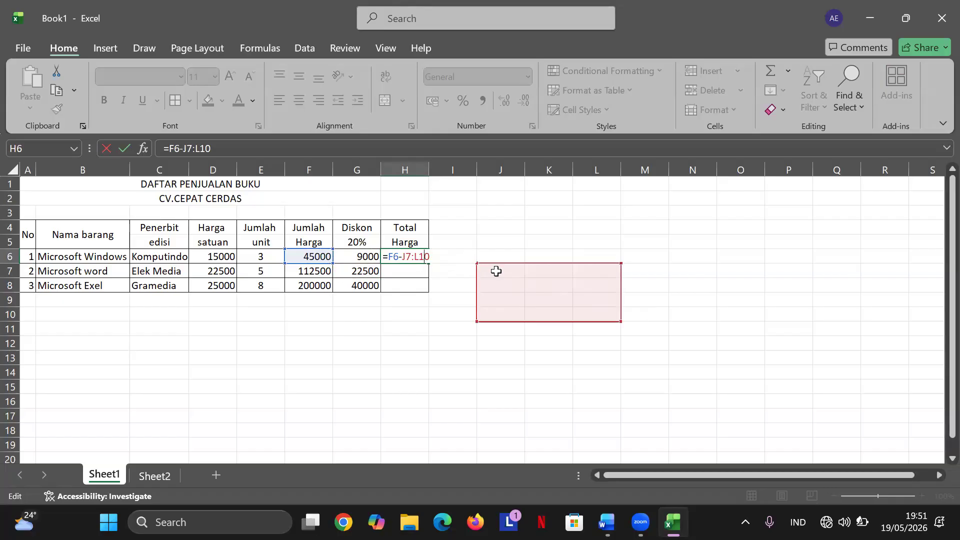
{"action": "left_click", "coordinate": [497, 271]}
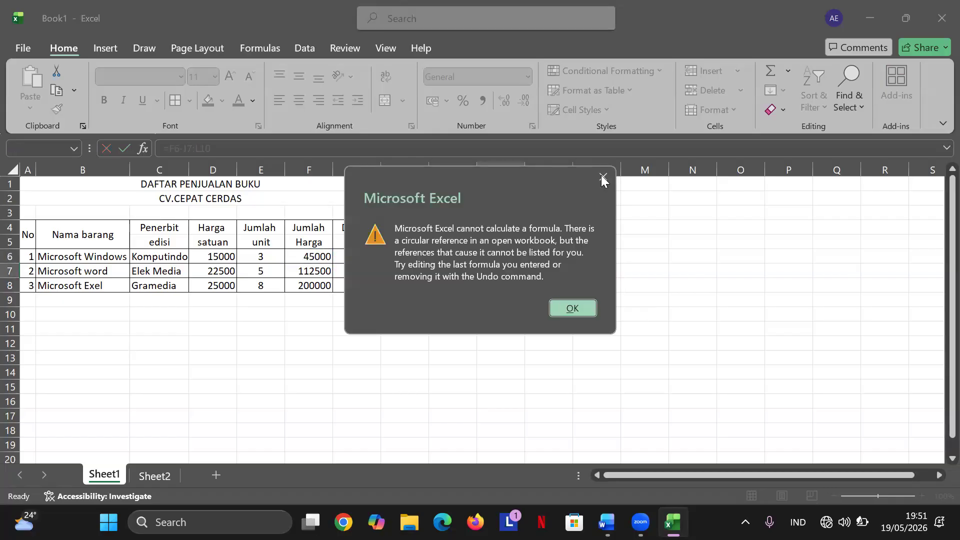
{"action": "left_click", "coordinate": [601, 178]}
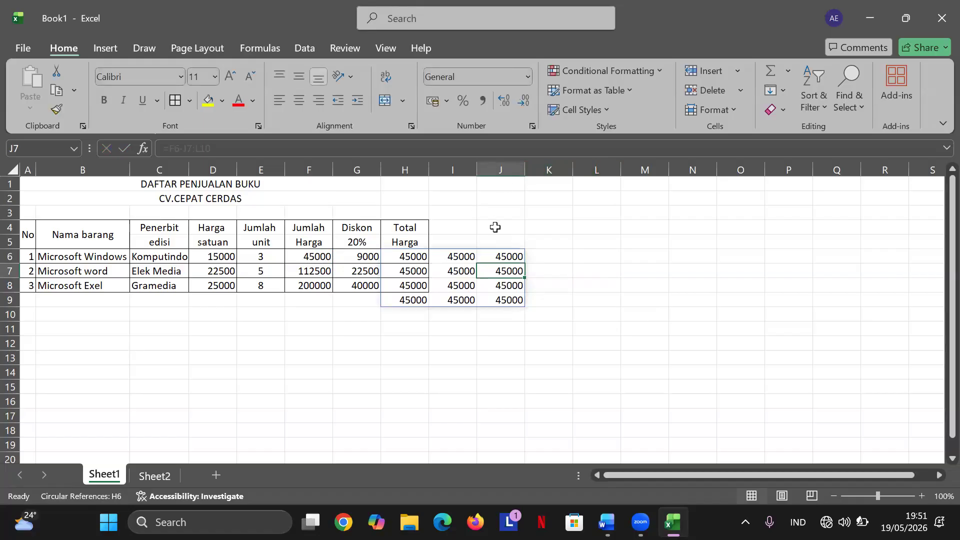
Undo the incorrect Total Harga formula in cell H6 so its spilled results are removed.
{"action": "type", "text": "Z"}
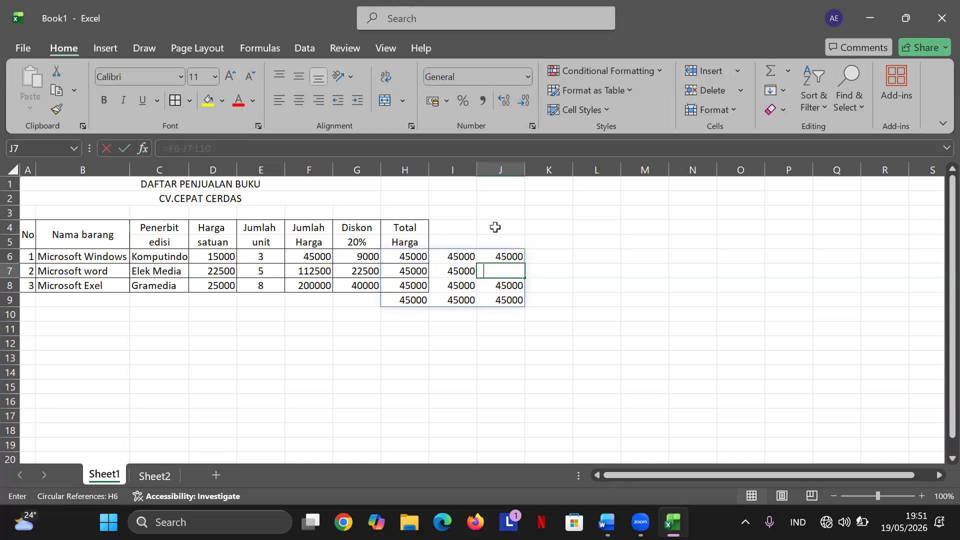
{"action": "key", "text": "BackSpace"}
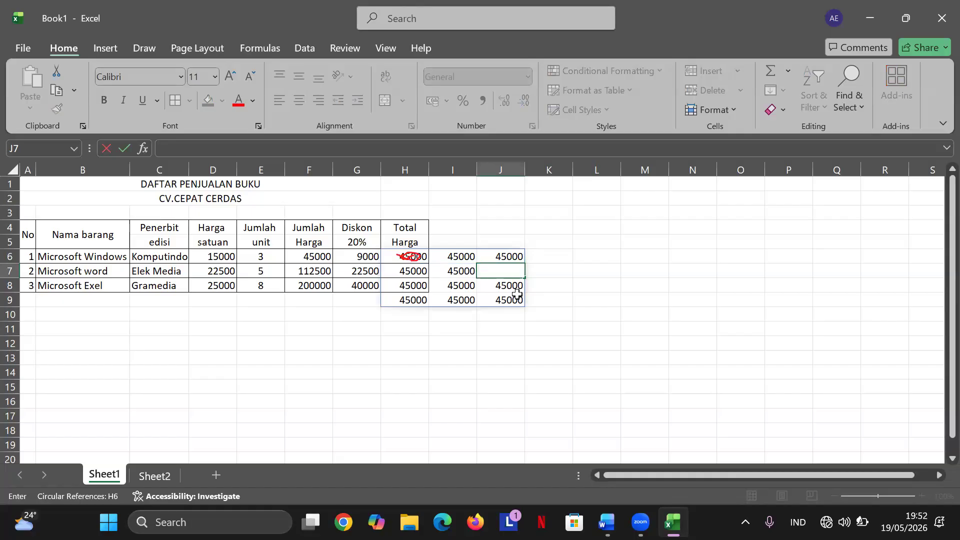
{"action": "left_click", "coordinate": [417, 259]}
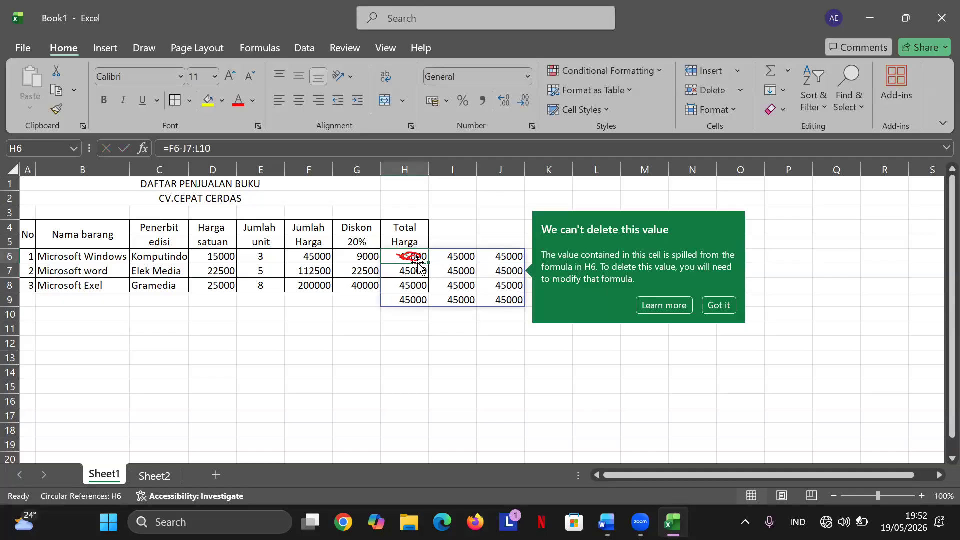
{"action": "left_click", "coordinate": [487, 269]}
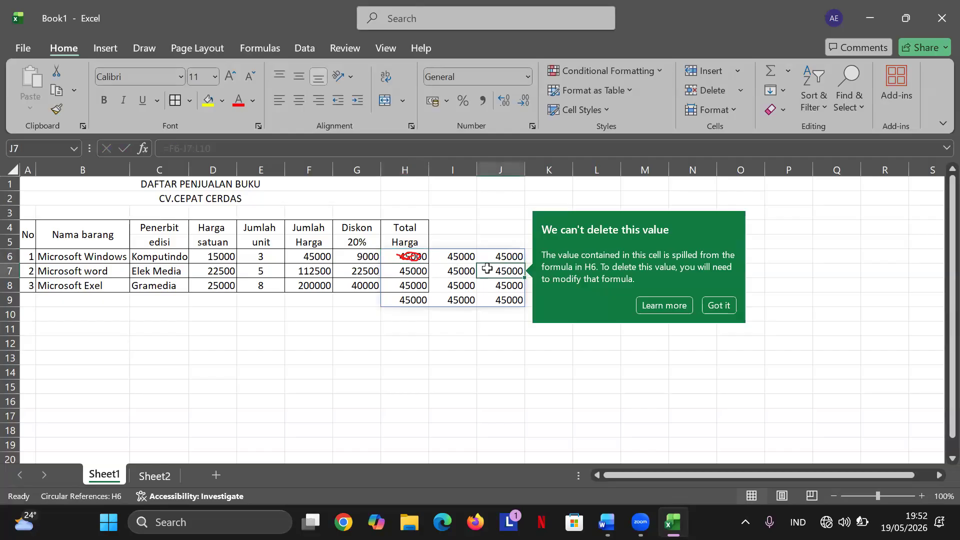
{"action": "key", "text": "ctrl+z"}
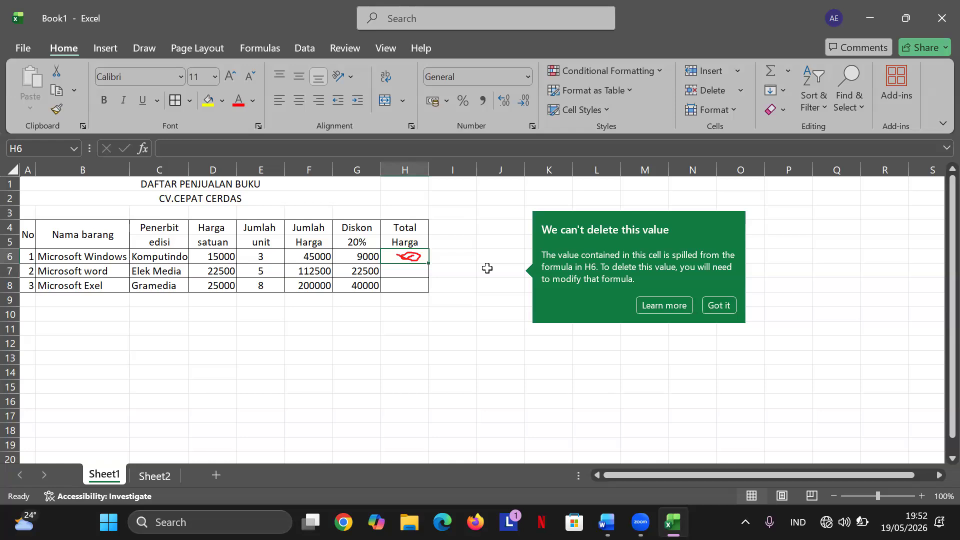
{"action": "left_click", "coordinate": [517, 317]}
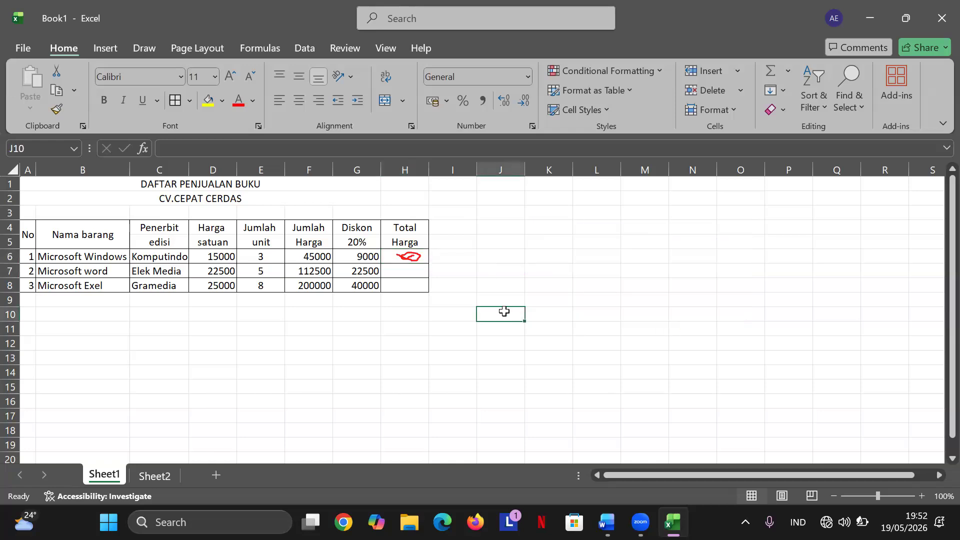
Calculate Total Harga for Microsoft Windows in cell H6 with the formula =F6-G6.
{"action": "left_click", "coordinate": [406, 257]}
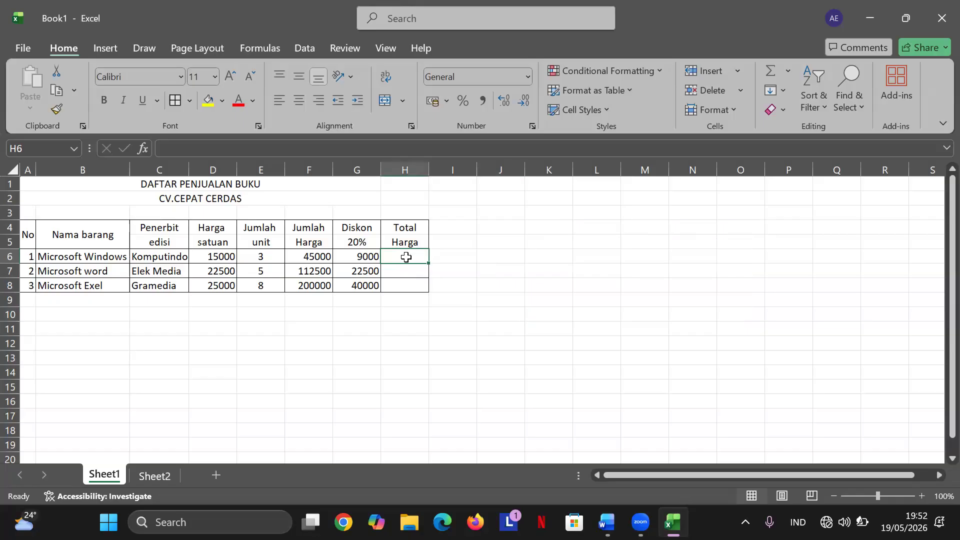
{"action": "type", "text": "="}
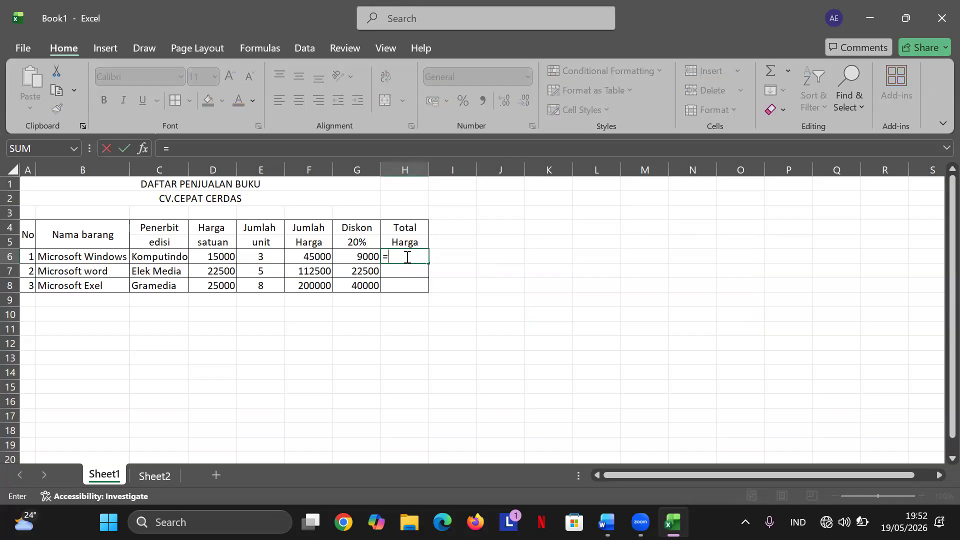
{"action": "left_click", "coordinate": [323, 258]}
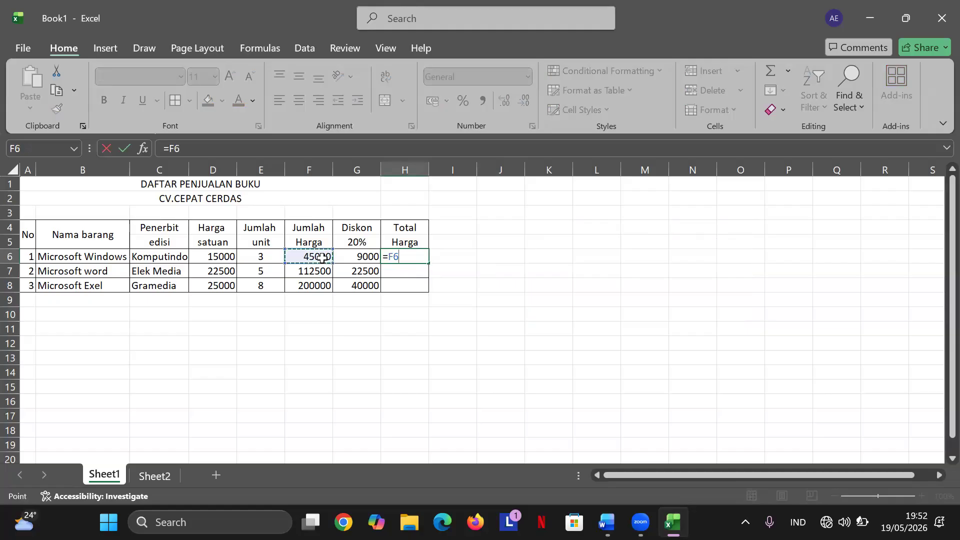
{"action": "type", "text": "-"}
{"action": "left_click", "coordinate": [363, 262]}
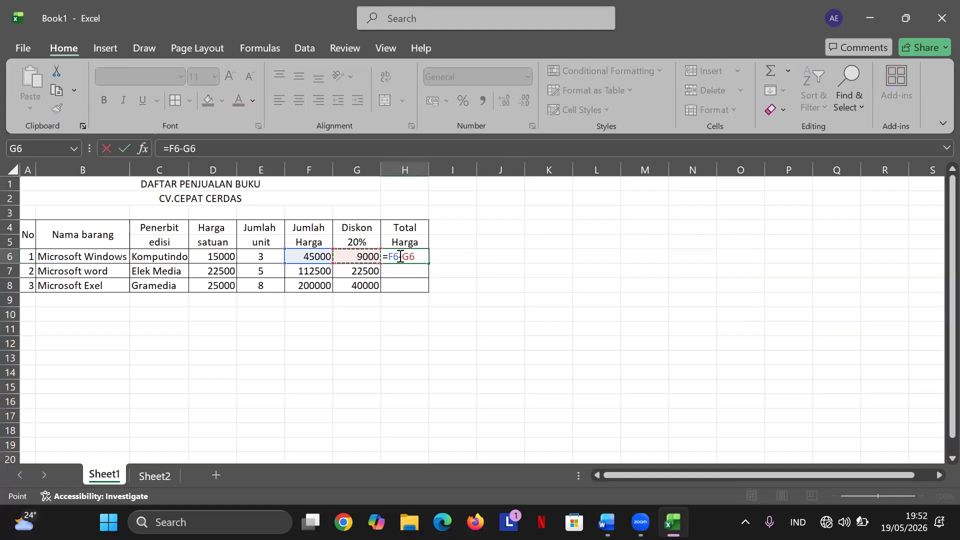
{"action": "key", "text": "Return"}
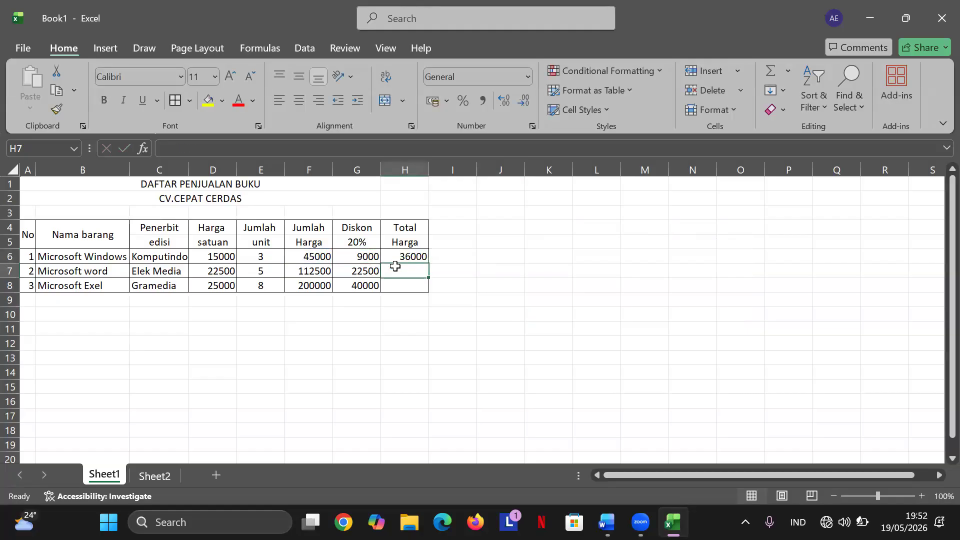
Calculate Total Harga for Microsoft word in cell H7 with the formula =F7-G7.
{"action": "double_click", "coordinate": [389, 271]}
{"action": "type", "text": "="}
{"action": "left_click", "coordinate": [326, 270]}
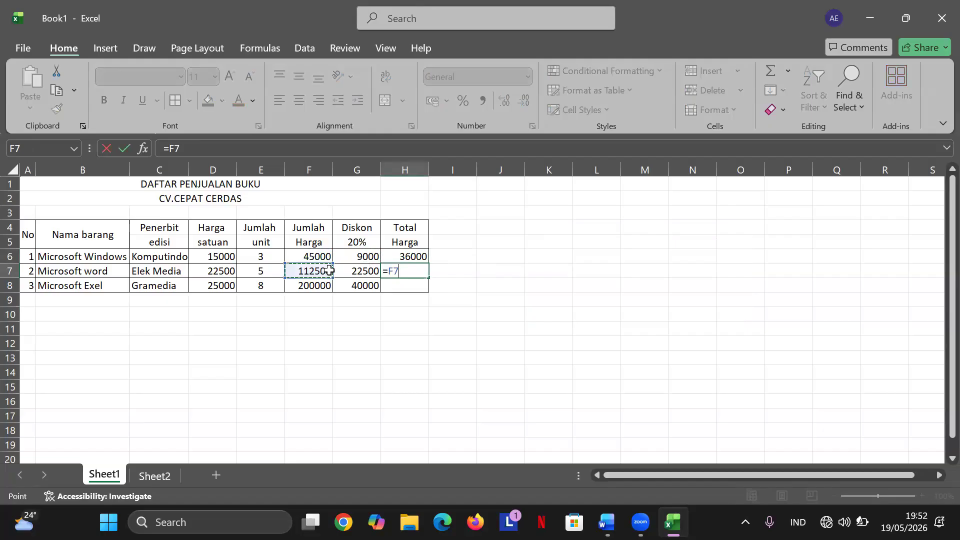
{"action": "type", "text": "-"}
{"action": "left_click", "coordinate": [362, 273]}
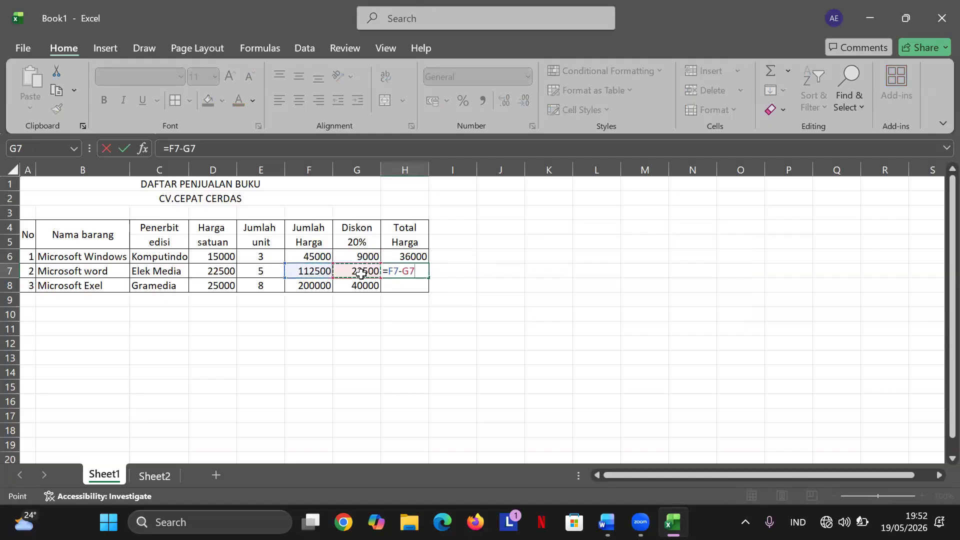
{"action": "key", "text": "Return"}
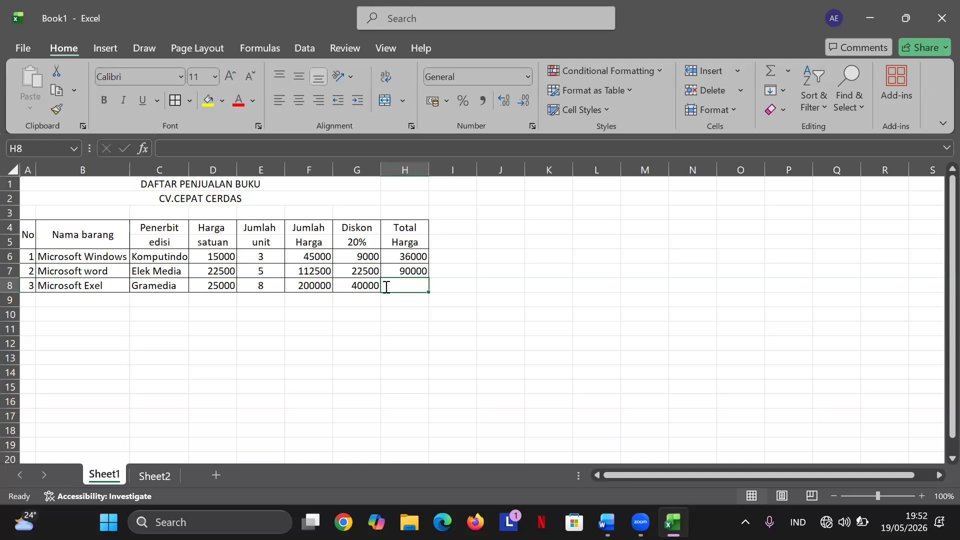
Calculate Total Harga for Microsoft Exel in cell H8 with the formula =F8-G8.
{"action": "type", "text": "="}
{"action": "left_click", "coordinate": [315, 286]}
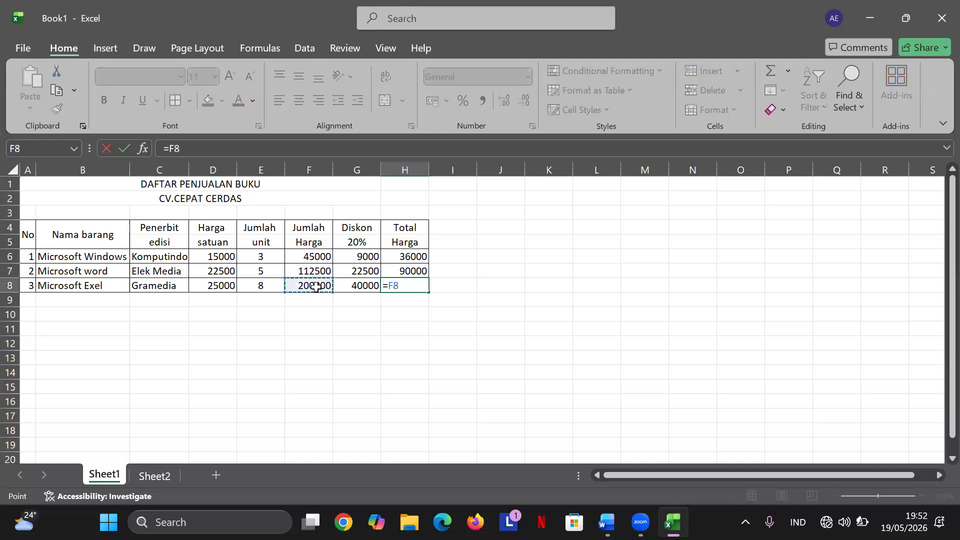
{"action": "type", "text": "="}
{"action": "key", "text": "BackSpace"}
{"action": "type", "text": "-"}
{"action": "left_click", "coordinate": [364, 286]}
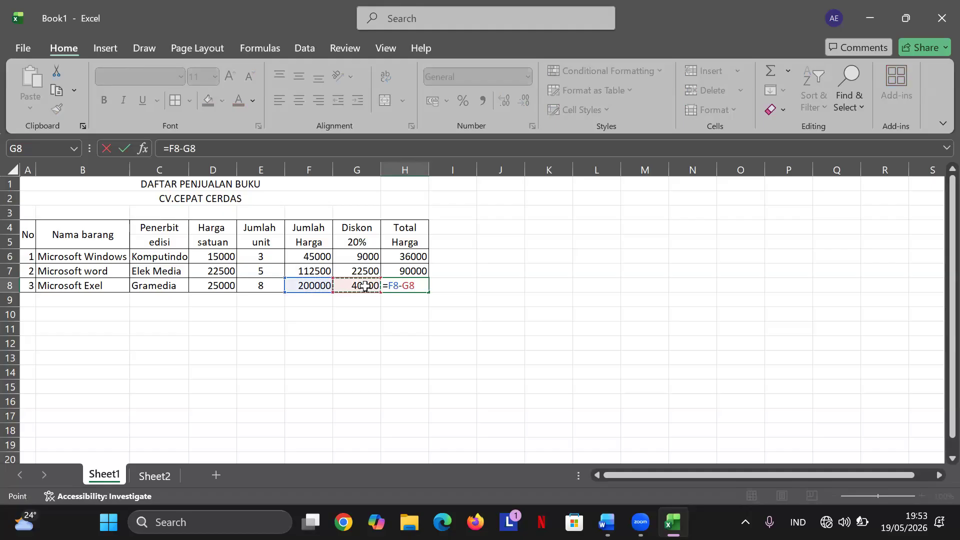
{"action": "key", "text": "Return"}
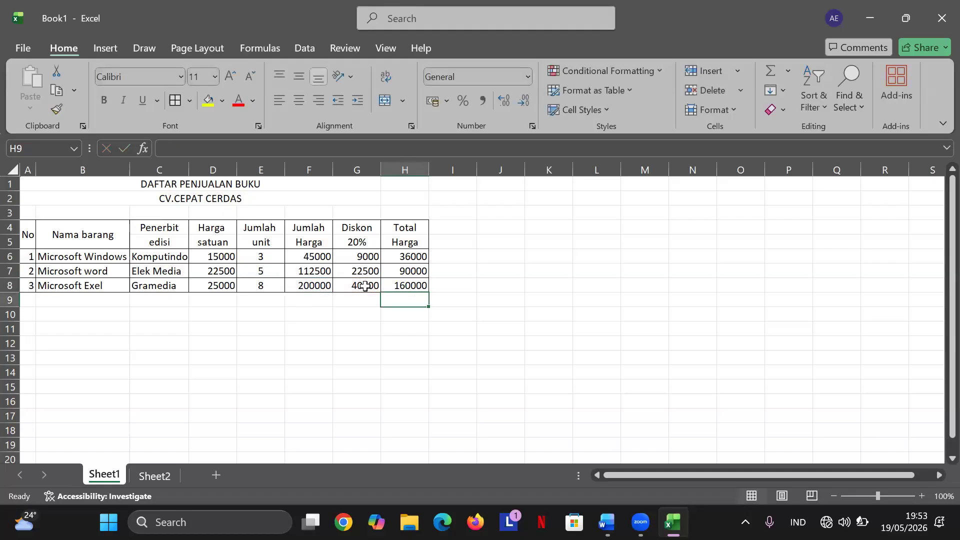
{"action": "left_click", "coordinate": [488, 287]}
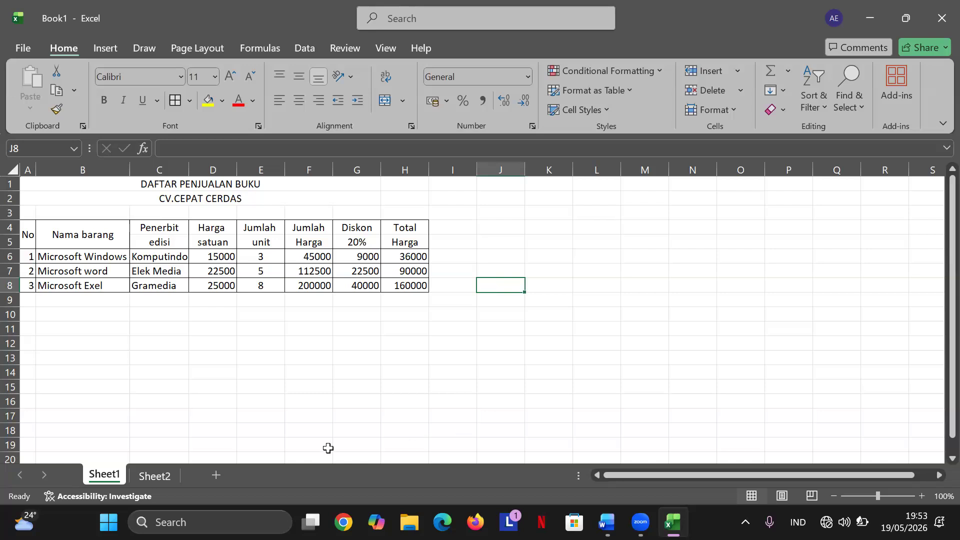
On Sheet2, number the furniture list rows 1, 2 and 3 in cells A6 to A8.
{"action": "left_click", "coordinate": [167, 474]}
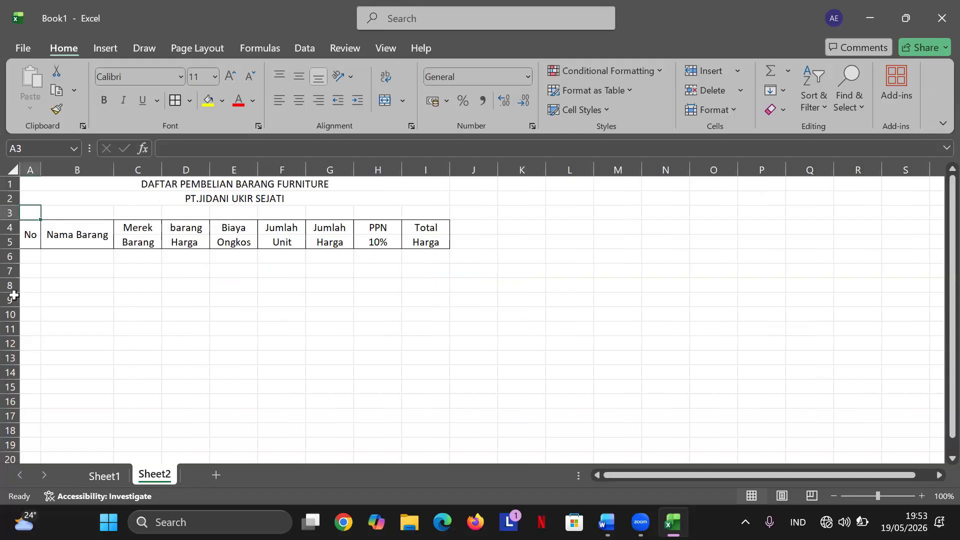
{"action": "left_click", "coordinate": [30, 260]}
{"action": "type", "text": "1"}
{"action": "key", "text": "Return"}
{"action": "type", "text": "2"}
{"action": "key", "text": "Return"}
{"action": "type", "text": "3"}
{"action": "key", "text": "Return"}
Enter "Tempatt Tidur Single" as the first item name in cell B6 and widen column B to fit it.
{"action": "left_click", "coordinate": [74, 259]}
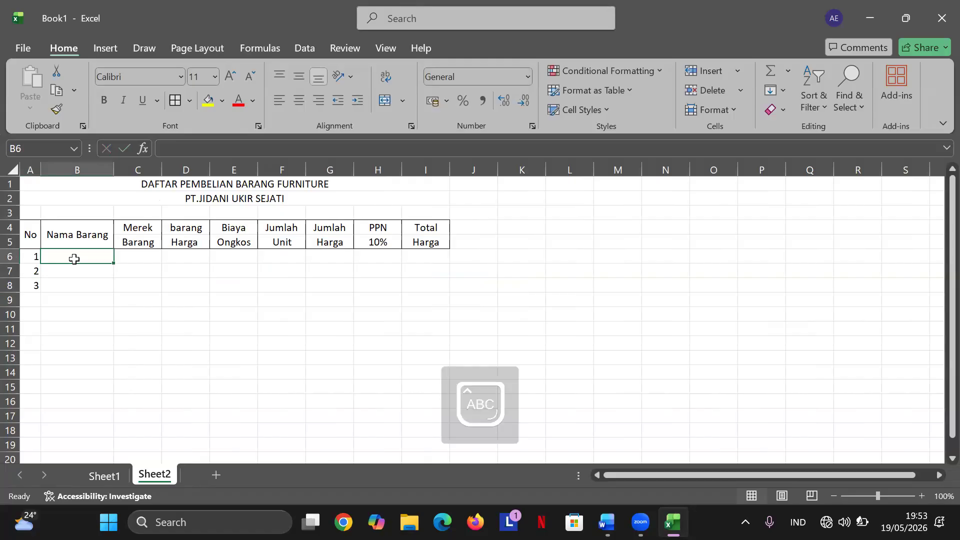
{"action": "type", "text": "T"}
{"action": "type", "text": "mpa"}
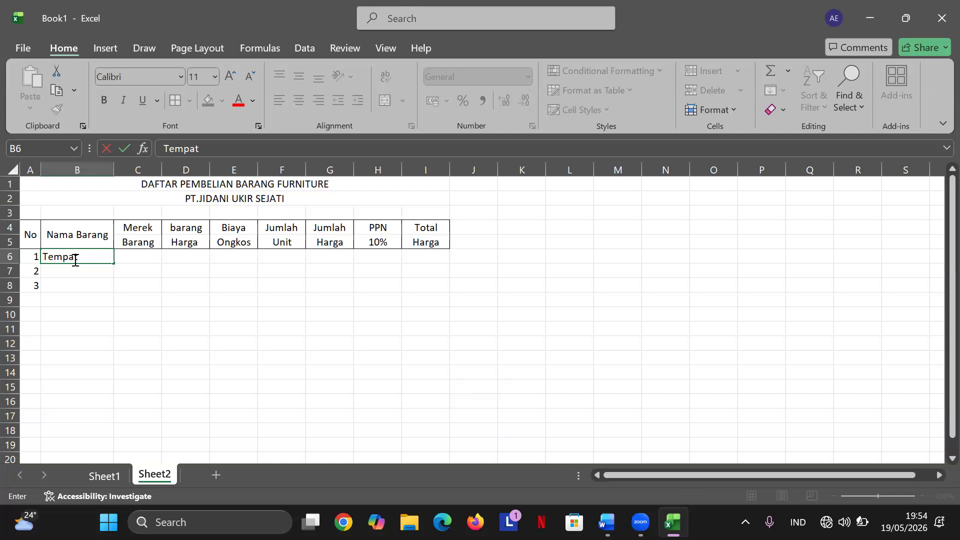
{"action": "type", "text": "t"}
{"action": "type", "text": " T"}
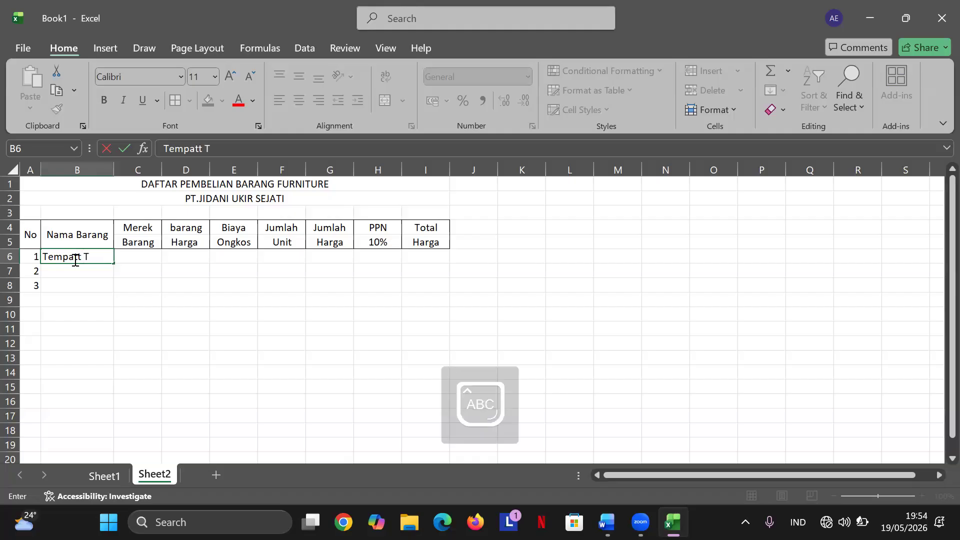
{"action": "type", "text": "idur"}
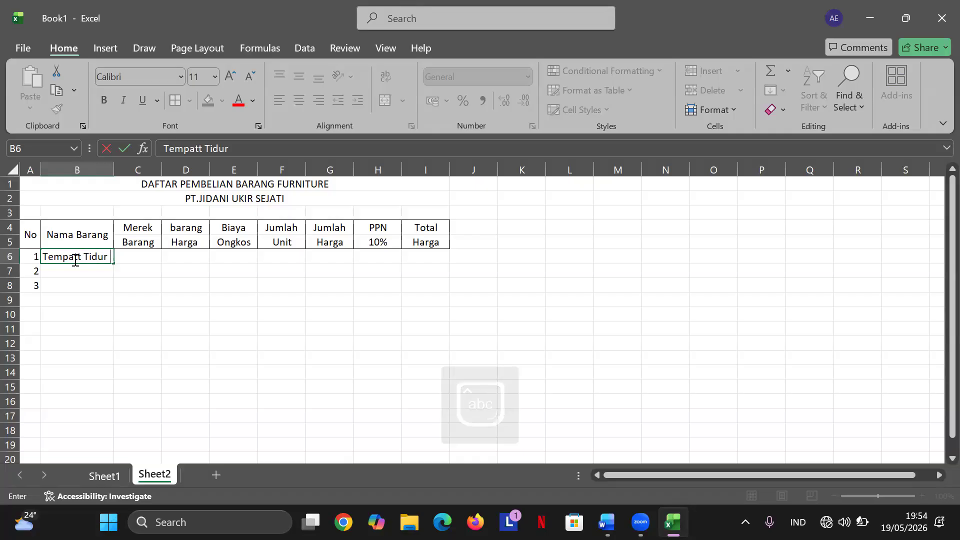
{"action": "type", "text": " sing"}
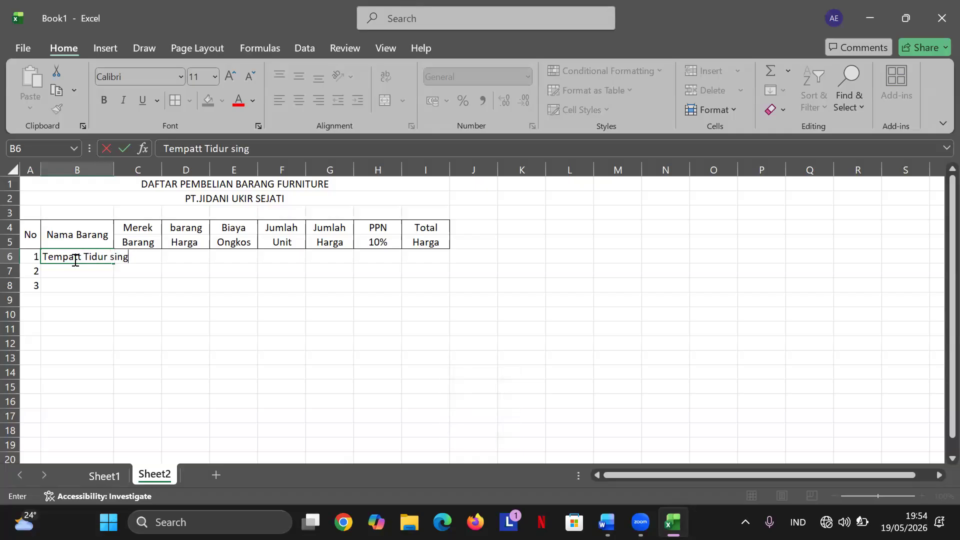
{"action": "key", "text": "BackSpace"}
{"action": "key", "text": "BackSpace"}
{"action": "key", "text": "BackSpace"}
{"action": "key", "text": "BackSpace"}
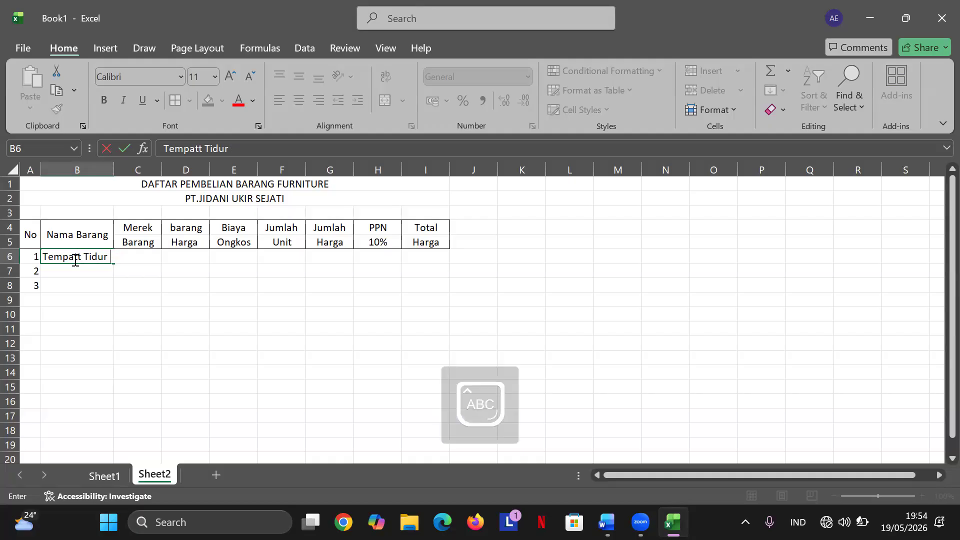
{"action": "type", "text": "S"}
{"action": "key", "text": "Caps_Lock"}
{"action": "type", "text": "ingle"}
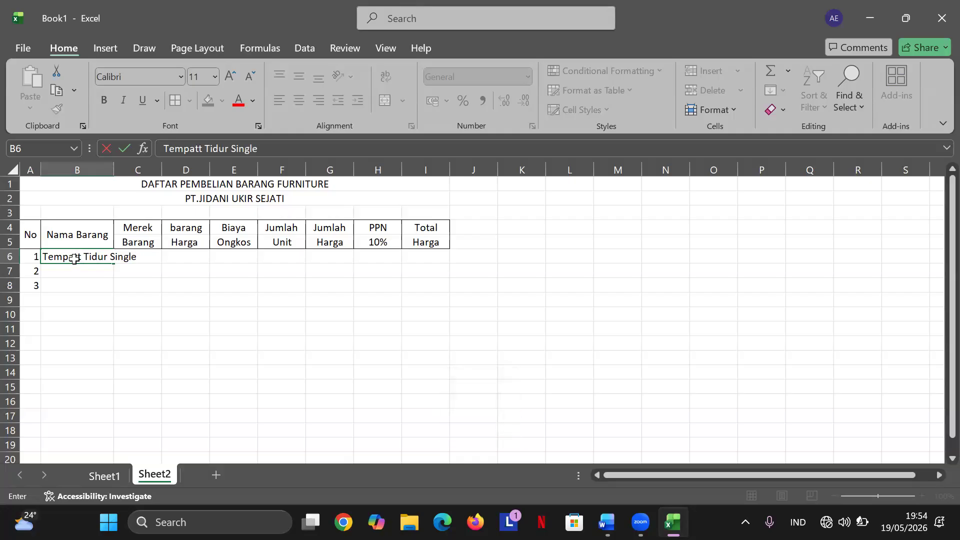
{"action": "key", "text": "Return"}
{"action": "left_click_drag", "start_coordinate": [113, 176], "coordinate": [139, 184]}
{"action": "key", "text": "Down"}
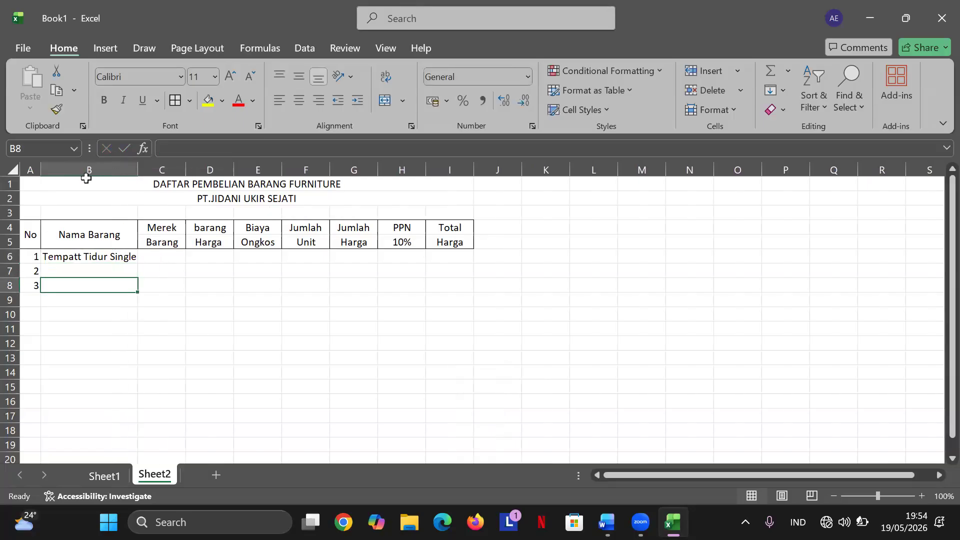
Correct the spelling of the item name in cell B6 to "Tempat Tidur Single".
{"action": "left_click", "coordinate": [73, 265]}
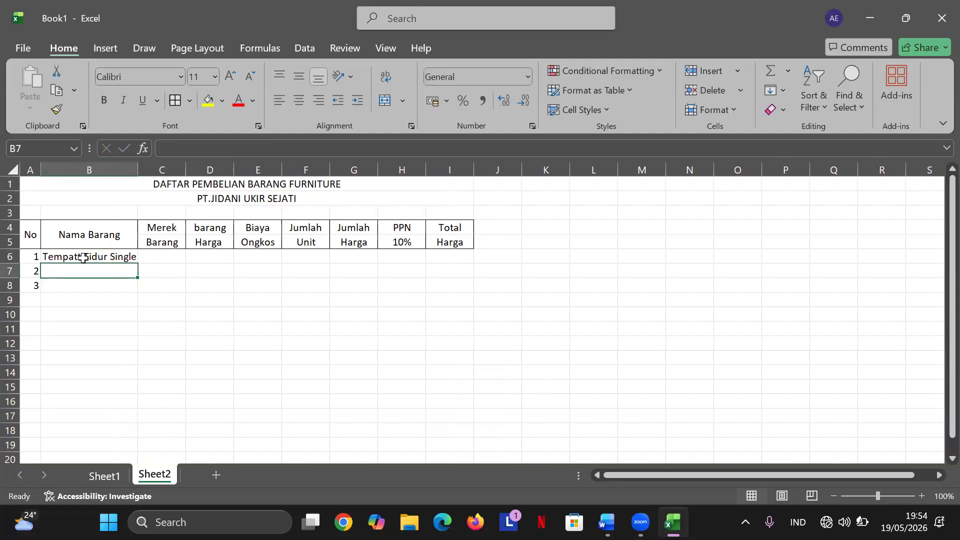
{"action": "left_click", "coordinate": [83, 258]}
{"action": "left_click", "coordinate": [200, 150]}
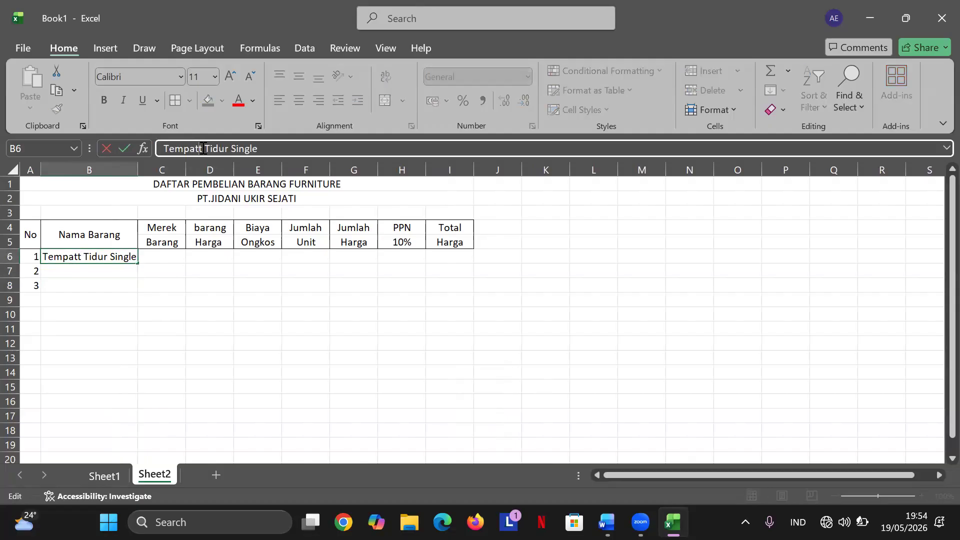
{"action": "key", "text": "BackSpace"}
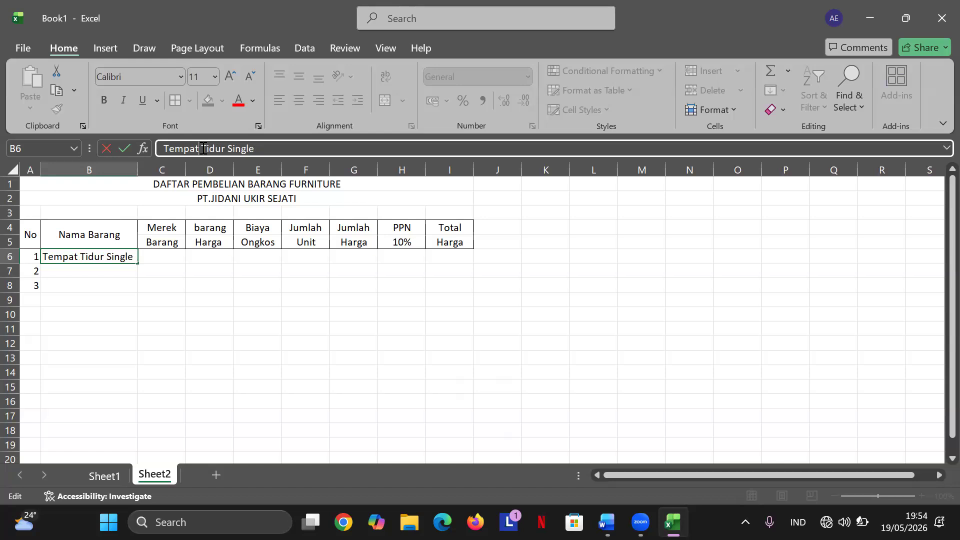
{"action": "left_click", "coordinate": [75, 274]}
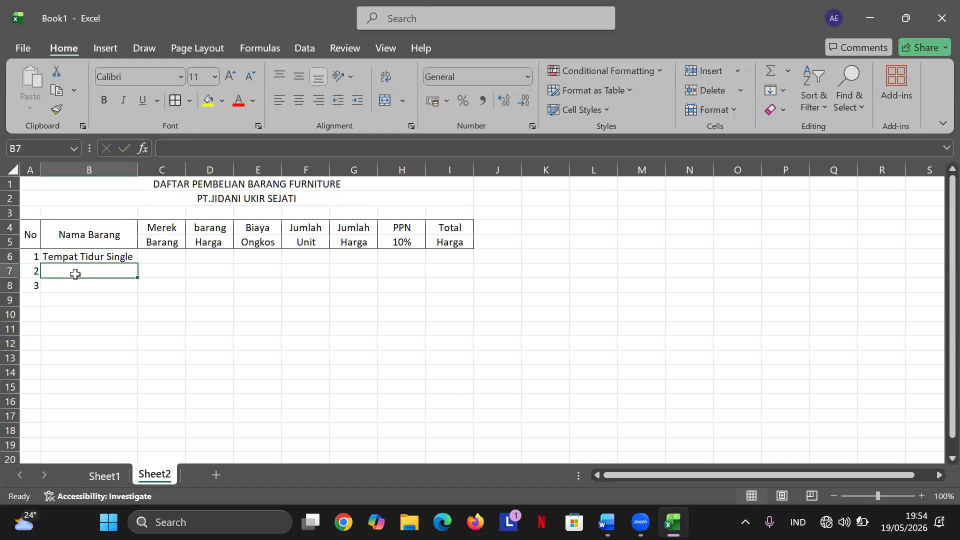
{"action": "type", "text": "ten"}
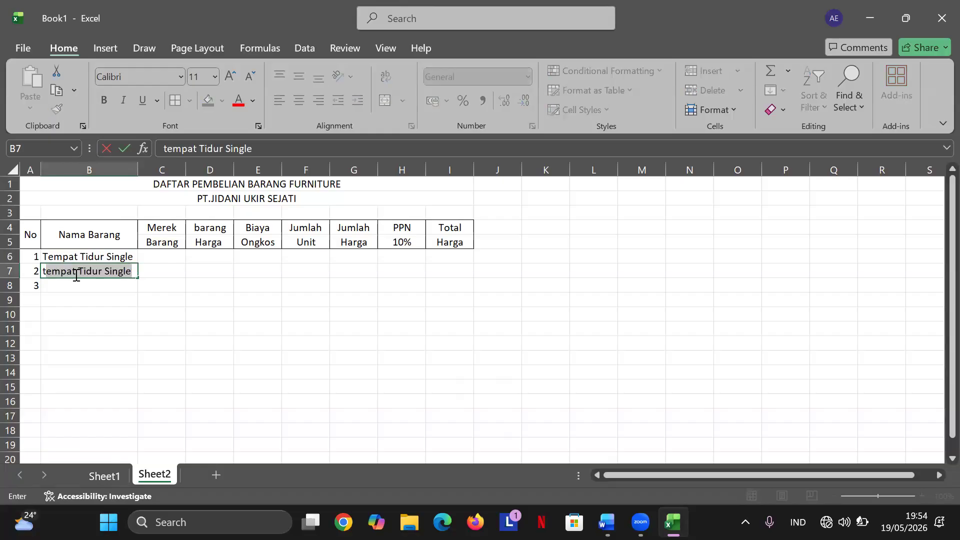
{"action": "key", "text": "BackSpace"}
{"action": "key", "text": "BackSpace"}
{"action": "key", "text": "BackSpace"}
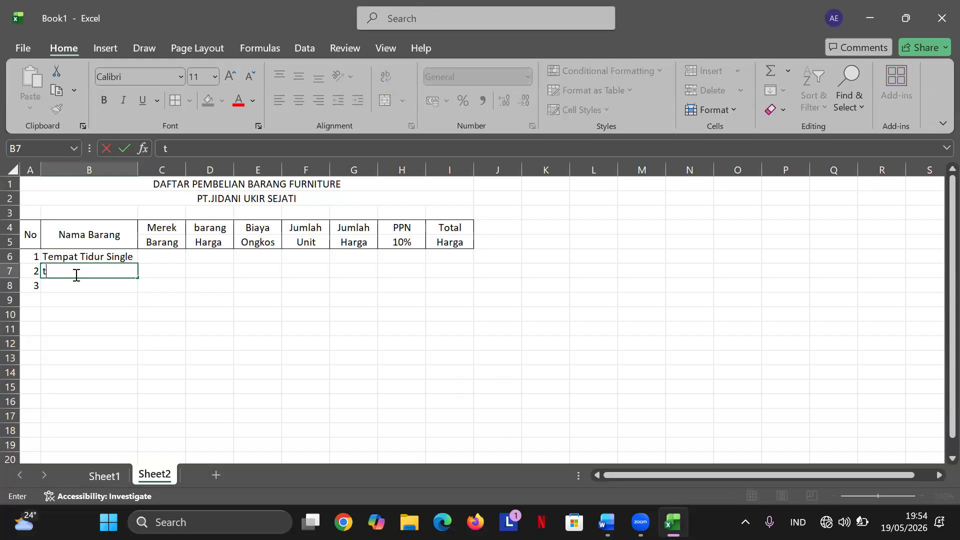
{"action": "key", "text": "Caps_Lock"}
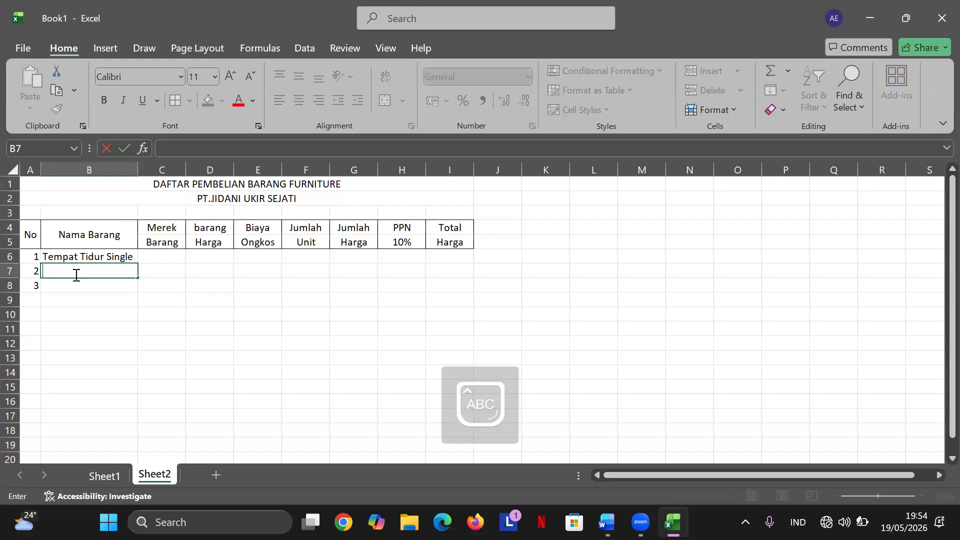
{"action": "type", "text": "T"}
{"action": "key", "text": "Caps_Lock"}
{"action": "type", "text": "empat Tidur Single"}
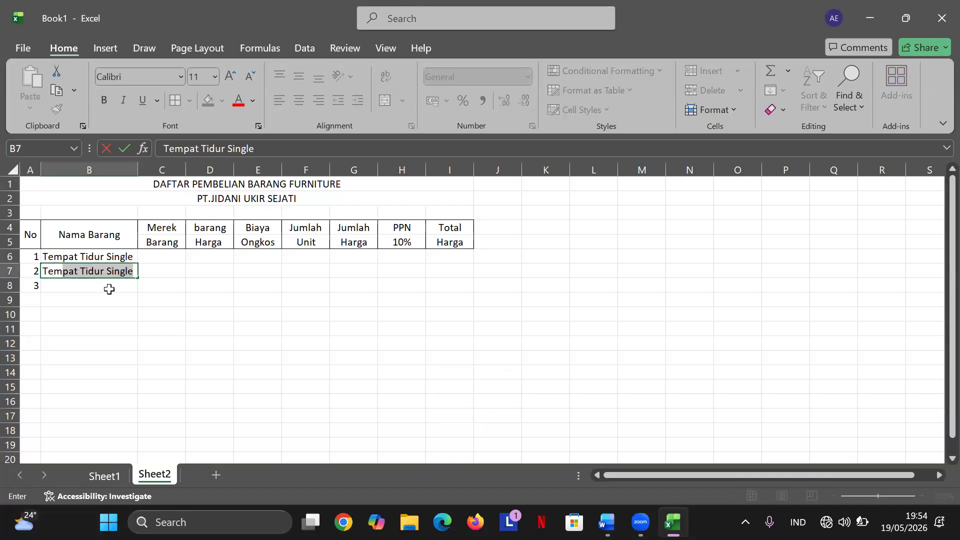
{"action": "key", "text": "Return"}
{"action": "left_click", "coordinate": [116, 267]}
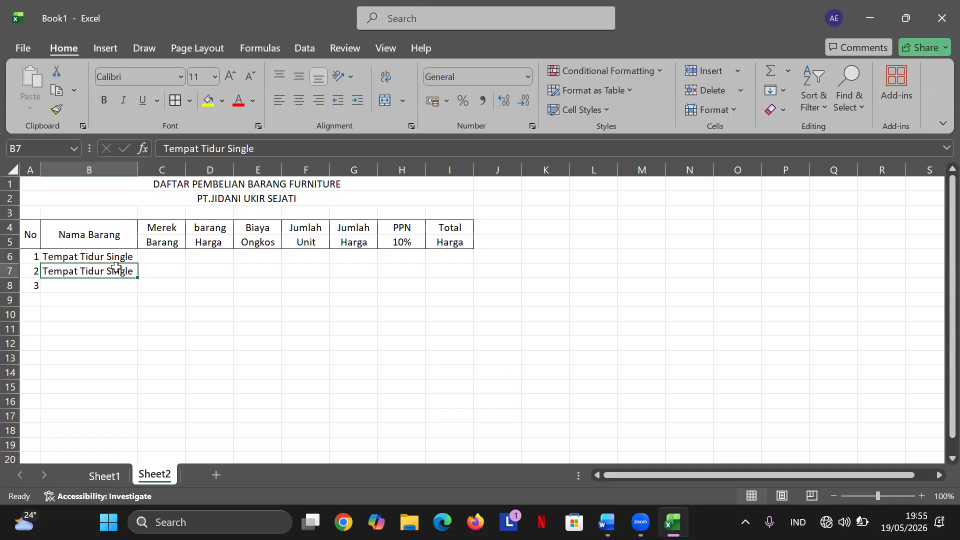
{"action": "key", "text": "BackSpace"}
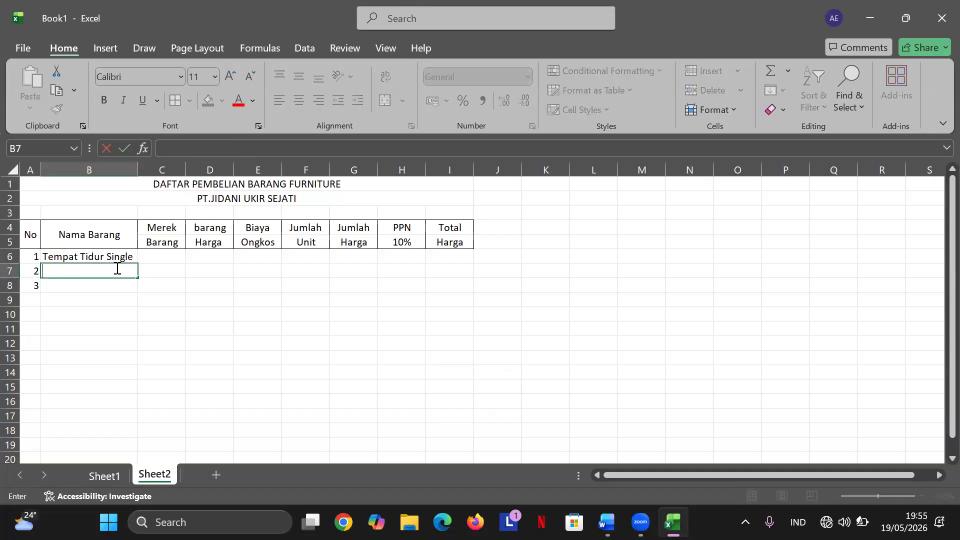
{"action": "type", "text": "T"}
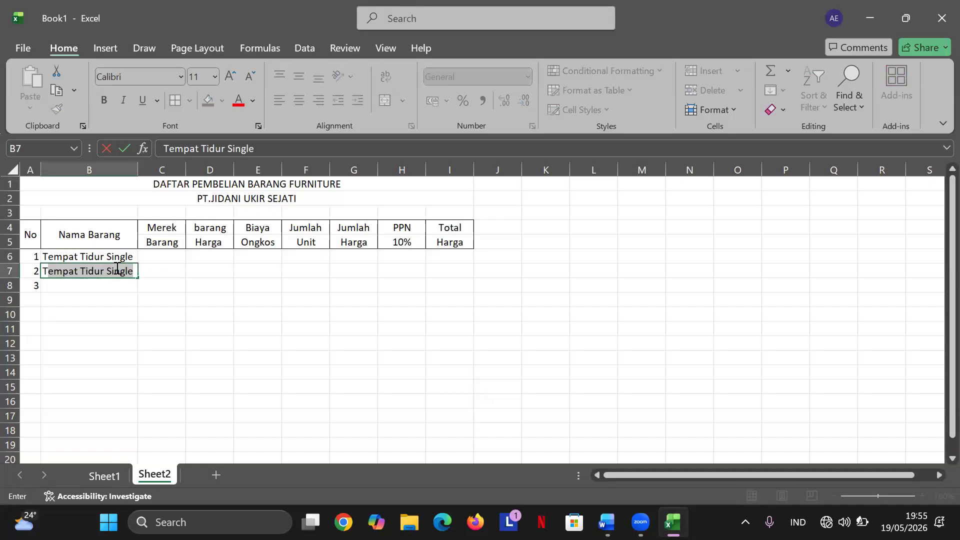
{"action": "key", "text": "BackSpace"}
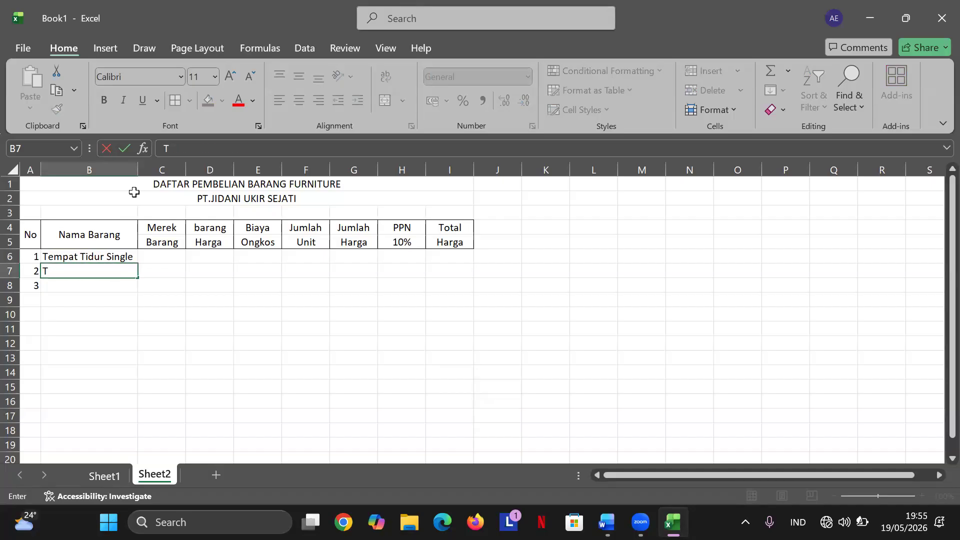
{"action": "left_click", "coordinate": [180, 151]}
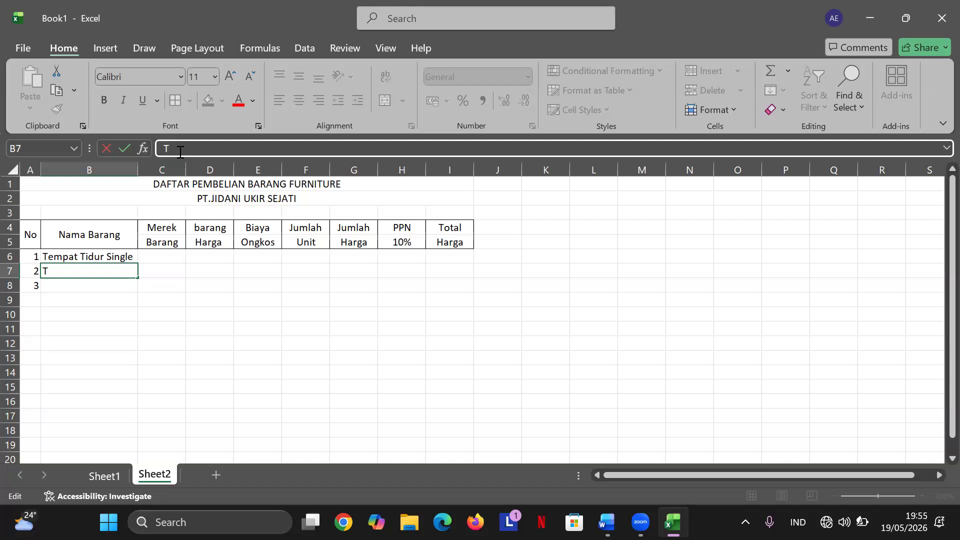
{"action": "type", "text": "E"}
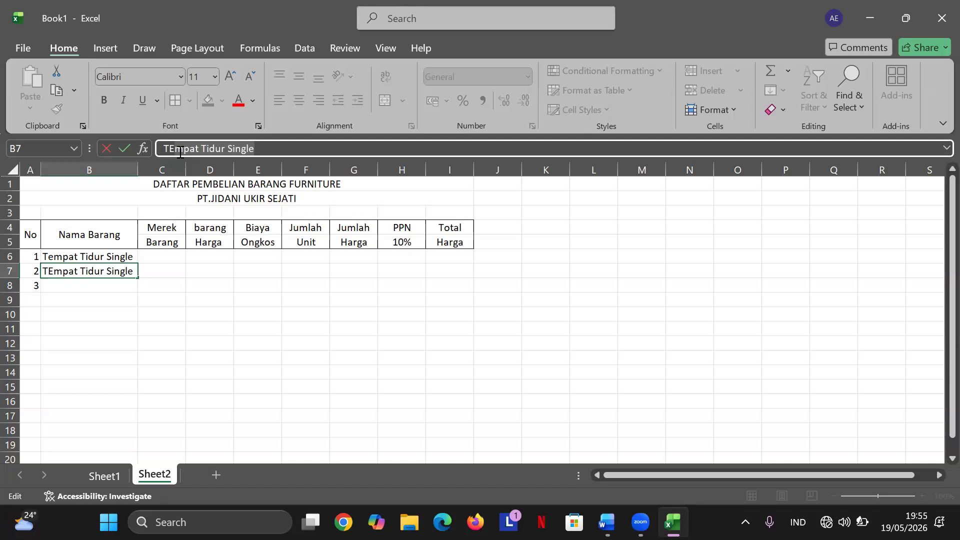
{"action": "left_click", "coordinate": [295, 153]}
{"action": "key", "text": "BackSpace"}
{"action": "key", "text": "BackSpace"}
{"action": "key", "text": "BackSpace"}
{"action": "key", "text": "BackSpace"}
{"action": "key", "text": "BackSpace"}
{"action": "key", "text": "BackSpace"}
{"action": "key", "text": "BackSpace"}
{"action": "key", "text": "BackSpace"}
{"action": "key", "text": "BackSpace"}
{"action": "key", "text": "BackSpace"}
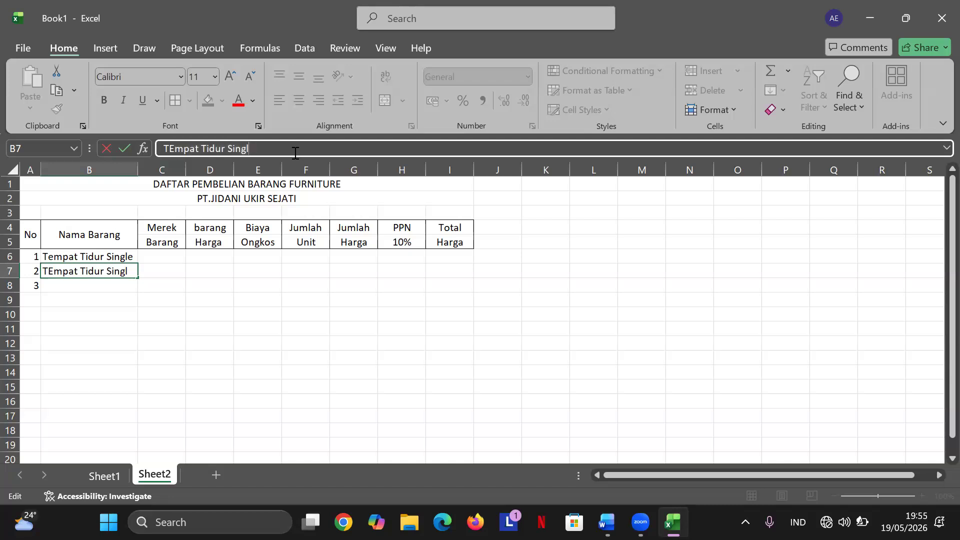
{"action": "key", "text": "BackSpace"}
{"action": "key", "text": "BackSpace"}
{"action": "key", "text": "BackSpace"}
{"action": "key", "text": "BackSpace"}
{"action": "key", "text": "BackSpace"}
{"action": "key", "text": "BackSpace"}
{"action": "key", "text": "BackSpace"}
{"action": "key", "text": "BackSpace"}
{"action": "key", "text": "BackSpace"}
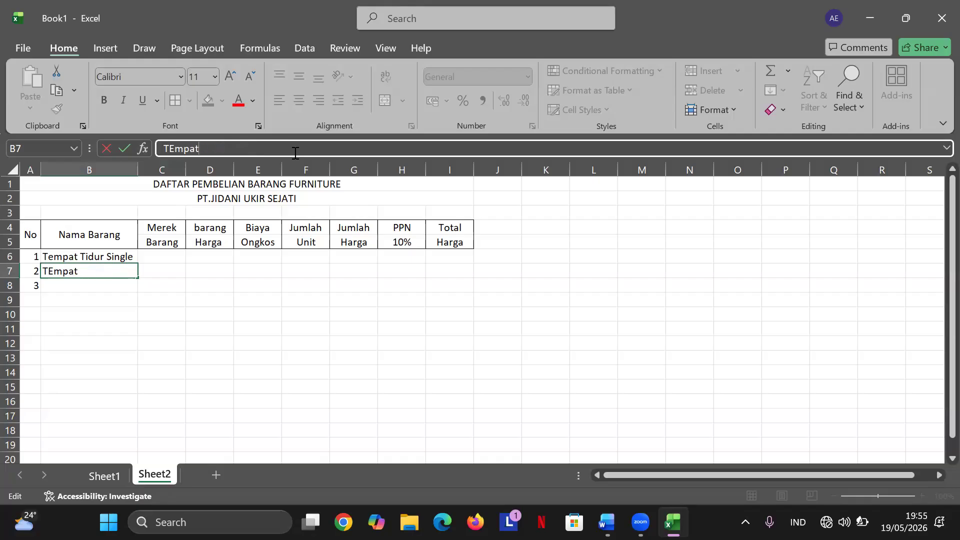
{"action": "left_click", "coordinate": [237, 302]}
Enter "Tempat tidur double" as the second item name in cell B7.
{"action": "left_click", "coordinate": [84, 276]}
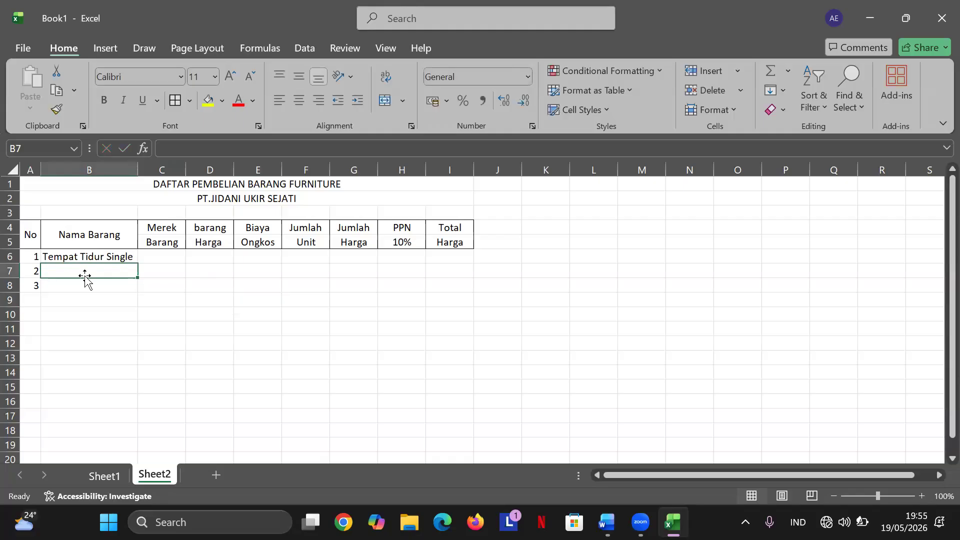
{"action": "type", "text": "T"}
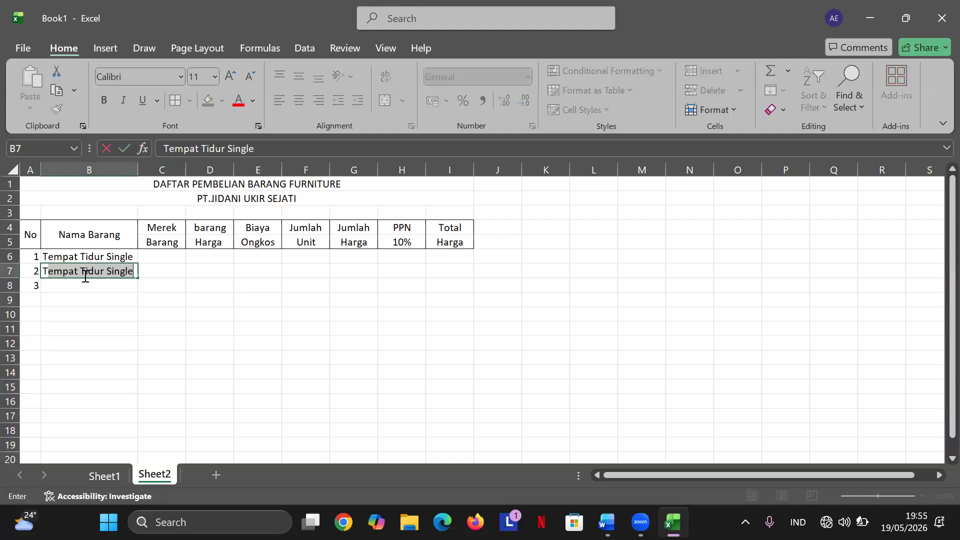
{"action": "key", "text": "BackSpace"}
{"action": "key", "text": "BackSpace"}
{"action": "key", "text": "Caps_Lock"}
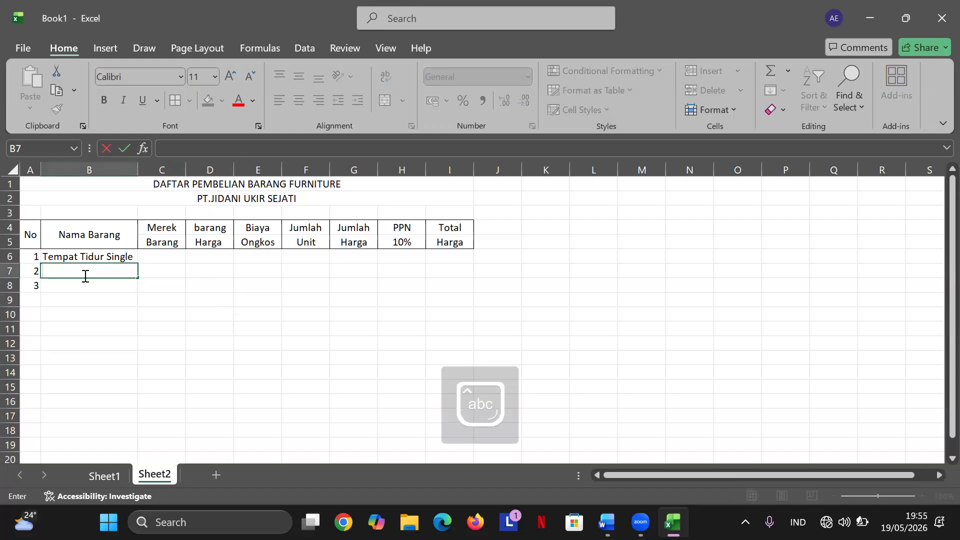
{"action": "type", "text": "T"}
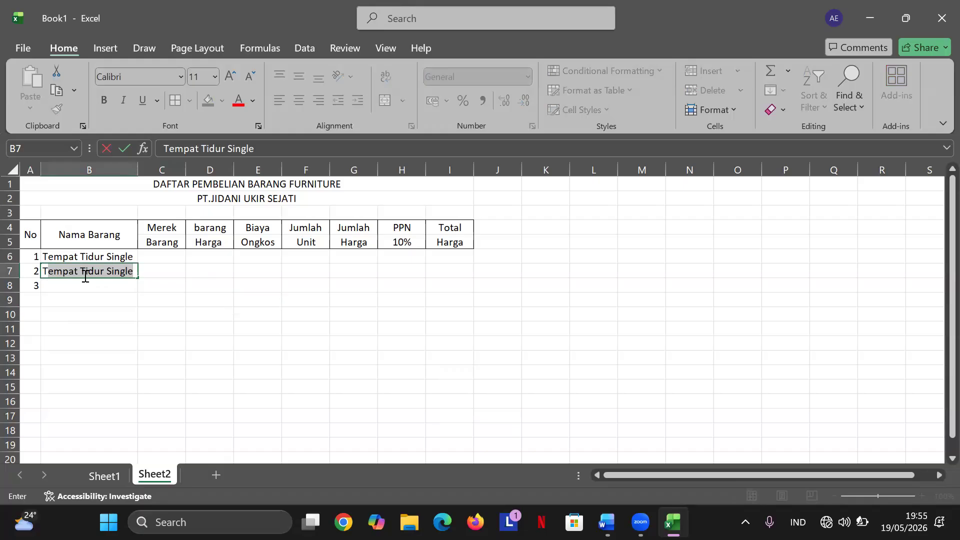
{"action": "type", "text": "mpa"}
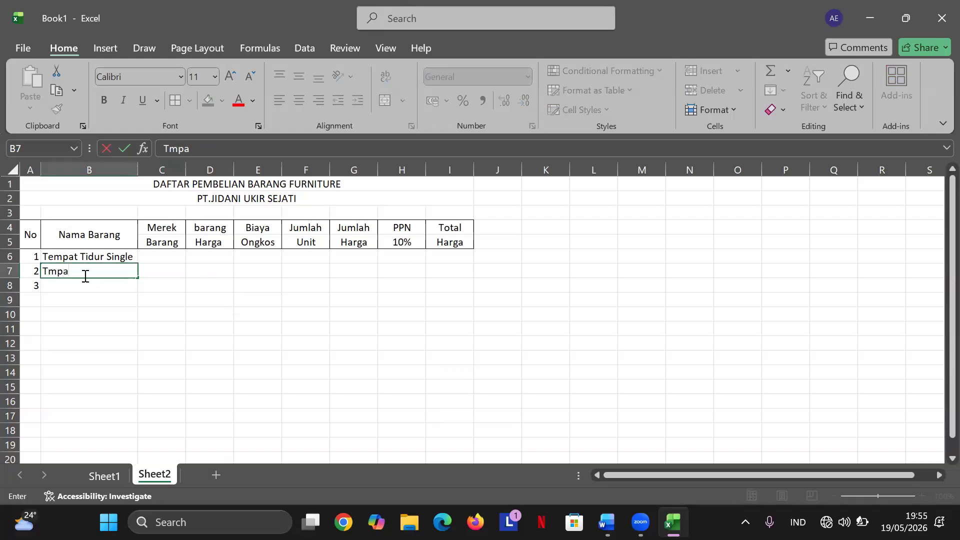
{"action": "key", "text": "BackSpace"}
{"action": "key", "text": "BackSpace"}
{"action": "key", "text": "BackSpace"}
{"action": "type", "text": "empat"}
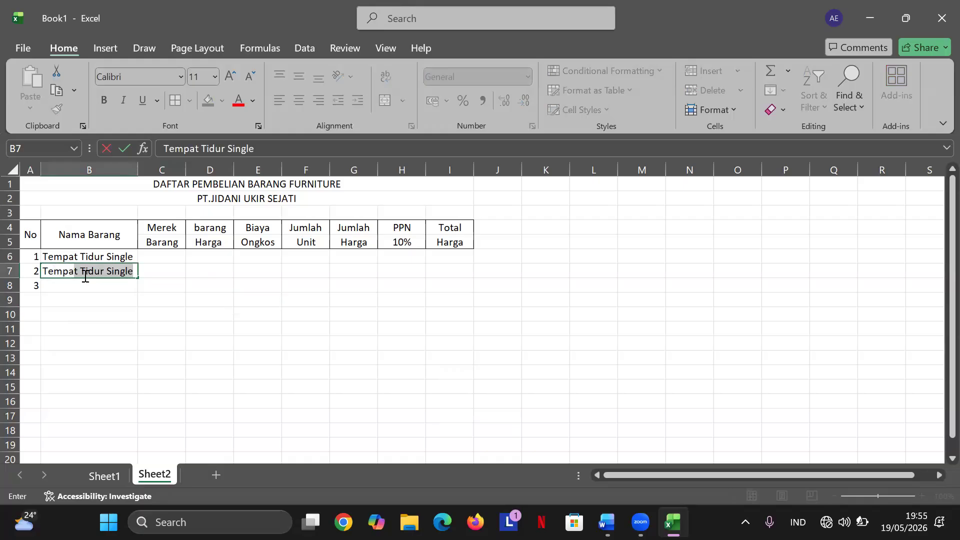
{"action": "type", "text": " t"}
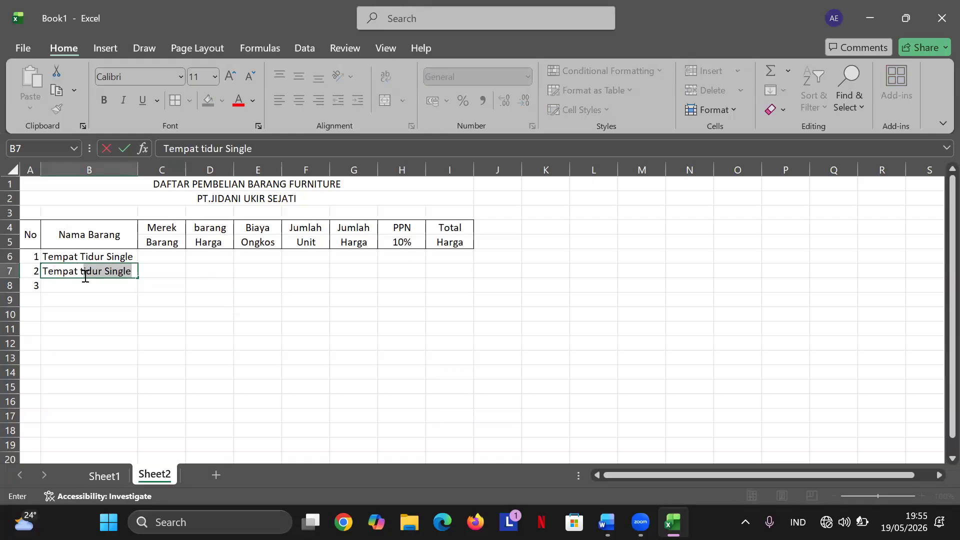
{"action": "type", "text": "idur do"}
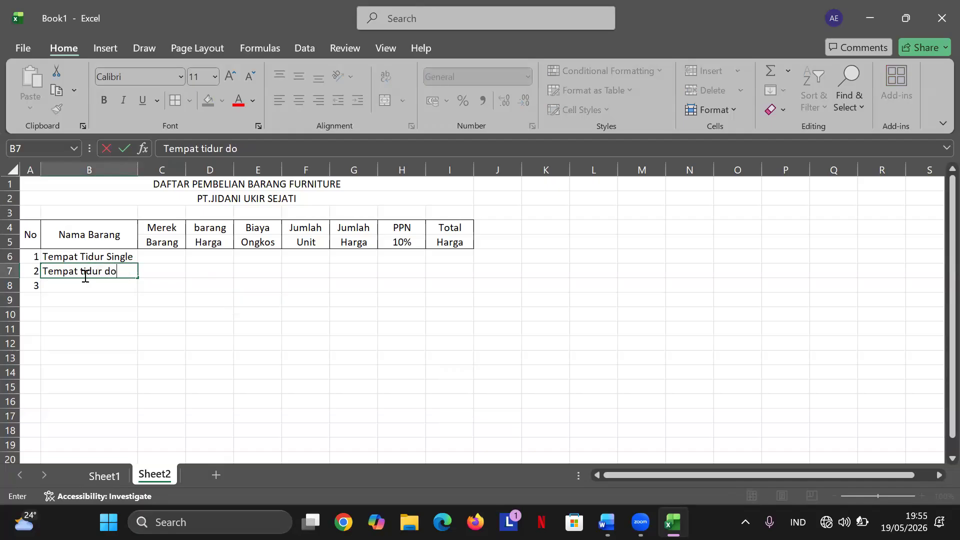
{"action": "type", "text": "uble"}
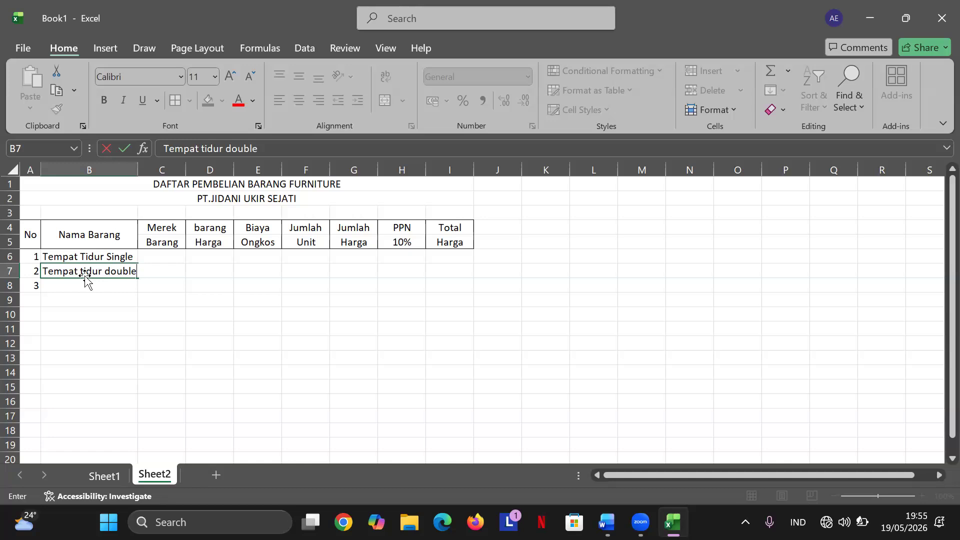
{"action": "key", "text": "Return"}
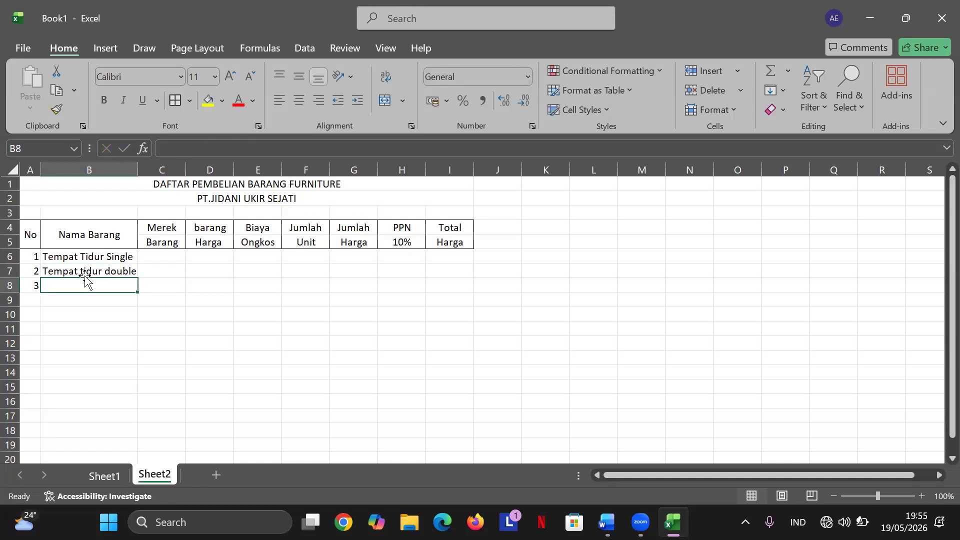
Enter "Tempat tidur tingkat" as the third item name in cell B8.
{"action": "type", "text": "T"}
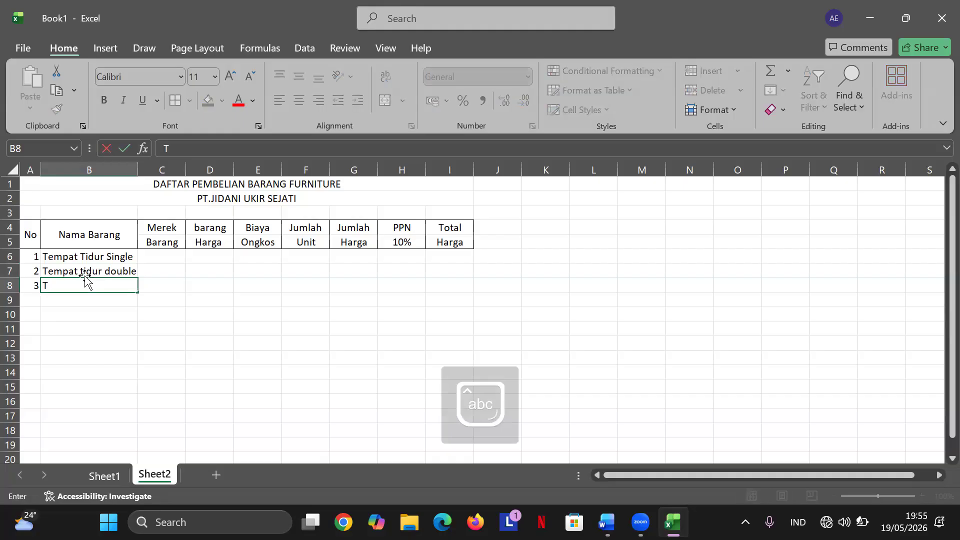
{"action": "type", "text": "empat ti"}
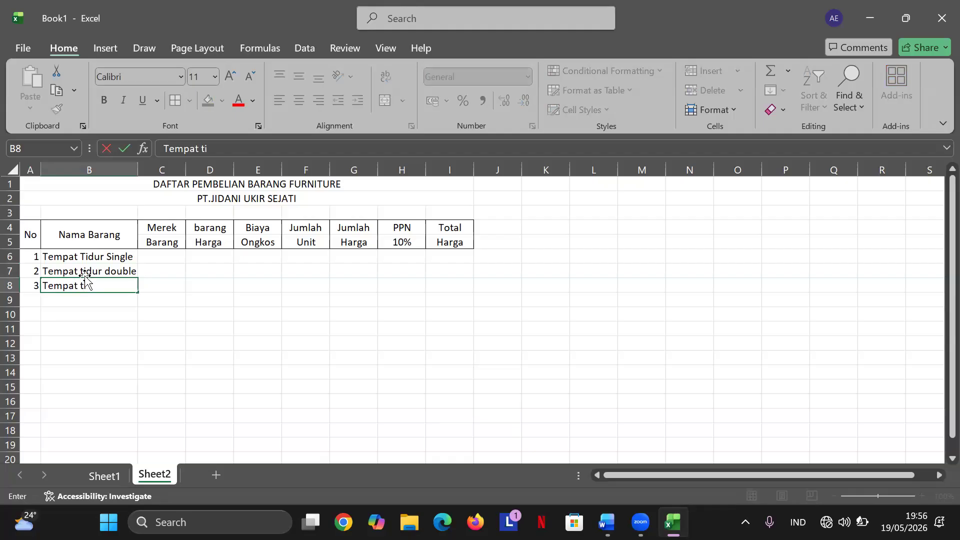
{"action": "type", "text": "dur tingkat"}
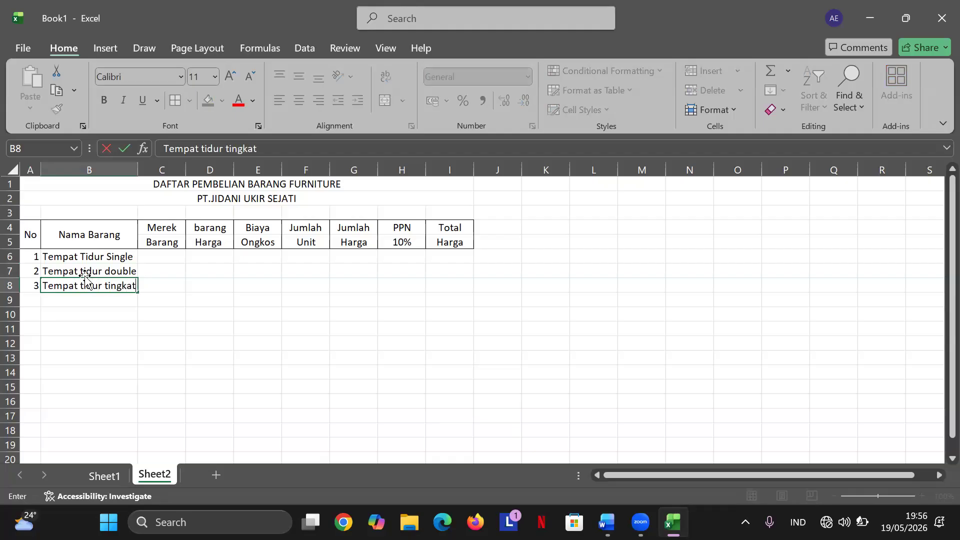
{"action": "key", "text": "Return"}
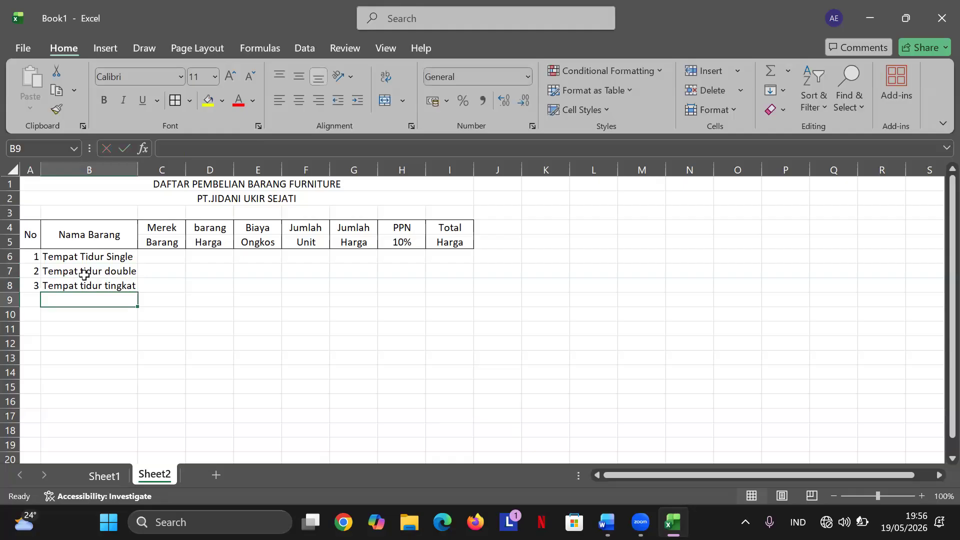
Enter "Liqna" as the Merek Barang of Tempat Tidur Single in cell C6.
{"action": "left_click", "coordinate": [157, 260]}
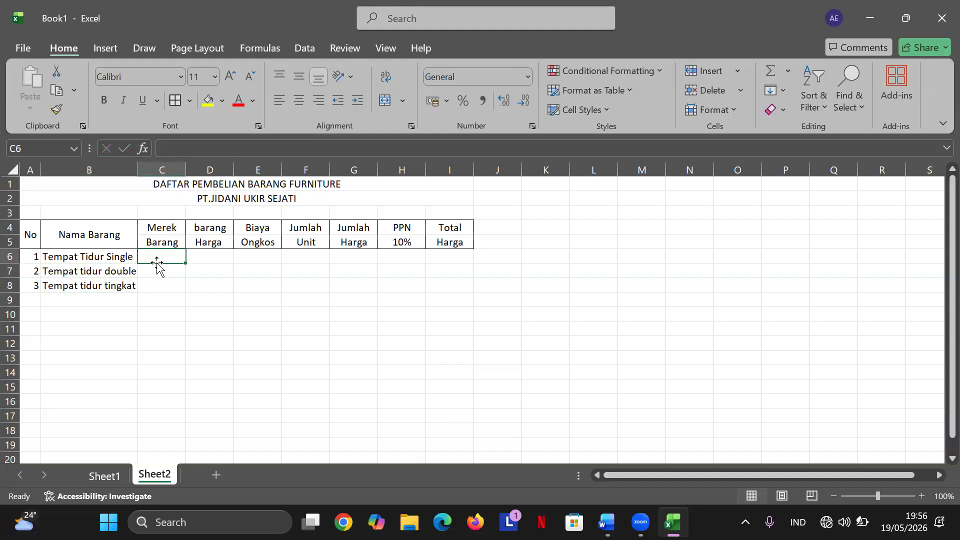
{"action": "type", "text": "Li"}
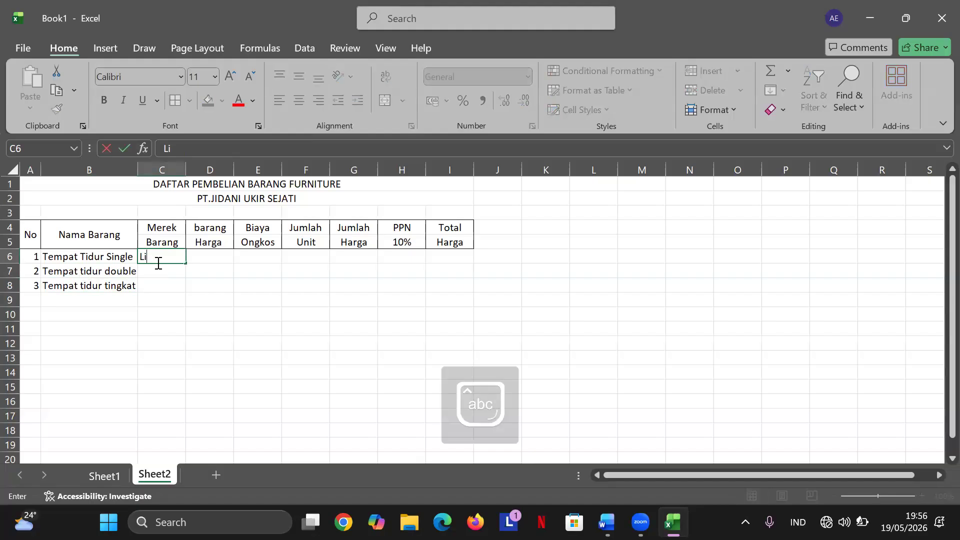
{"action": "type", "text": "qna"}
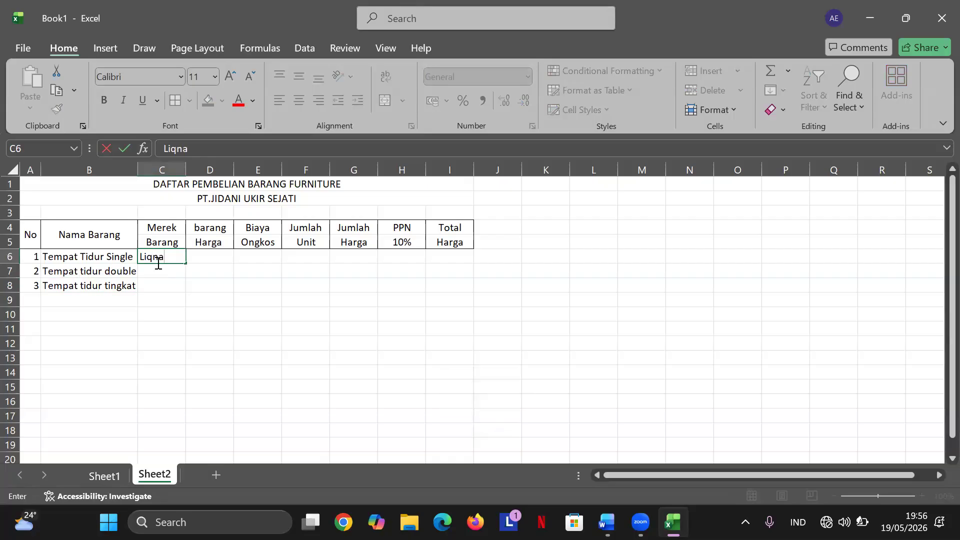
{"action": "key", "text": "Return"}
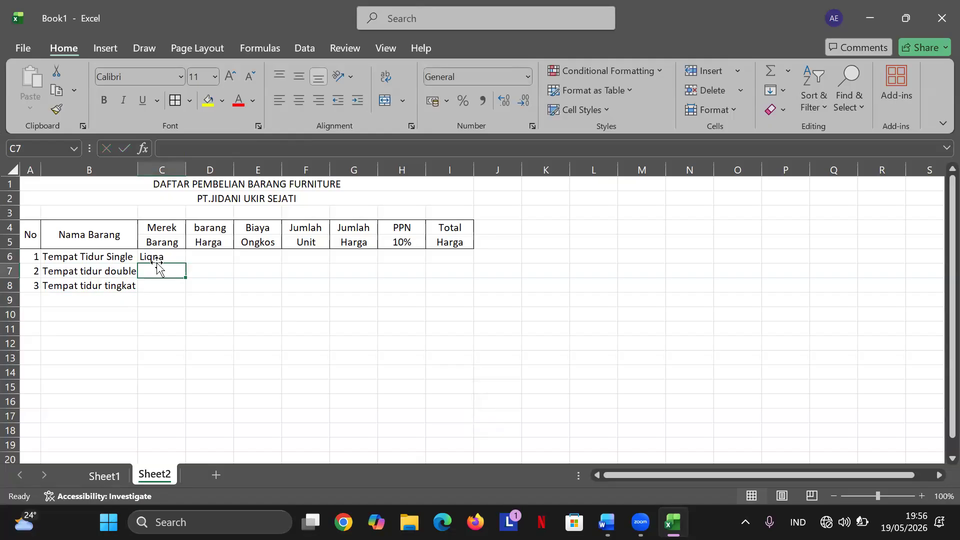
Enter "Olympic" as the Merek Barang of Tempat tidur double in cell C7.
{"action": "type", "text": "o"}
{"action": "key", "text": "BackSpace"}
{"action": "key", "text": "Caps_Lock"}
{"action": "type", "text": "Oly"}
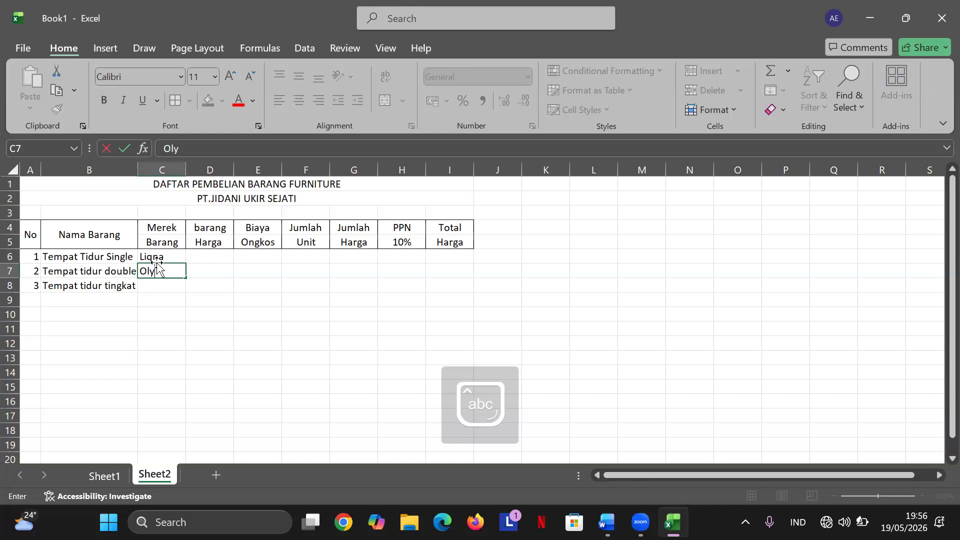
{"action": "type", "text": "m"}
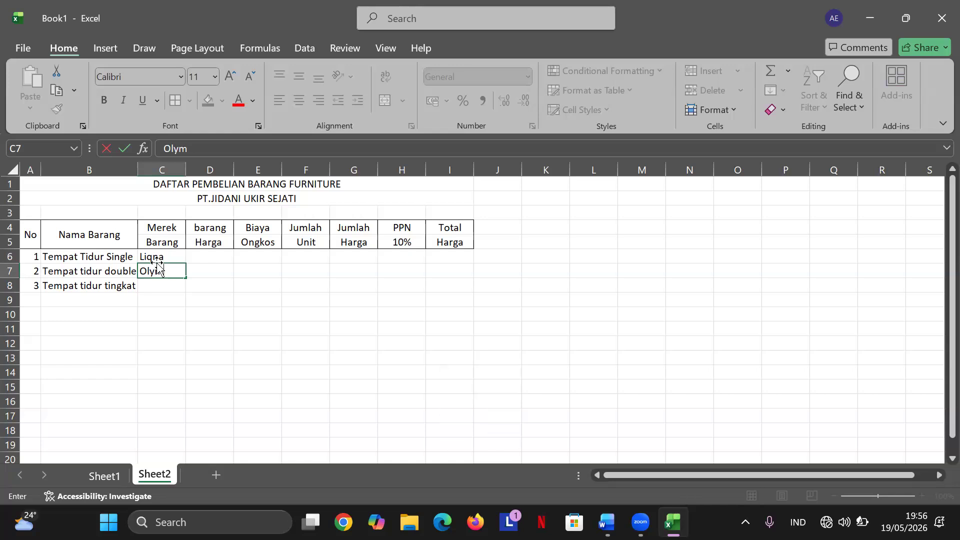
{"action": "type", "text": "pic"}
{"action": "key", "text": "Return"}
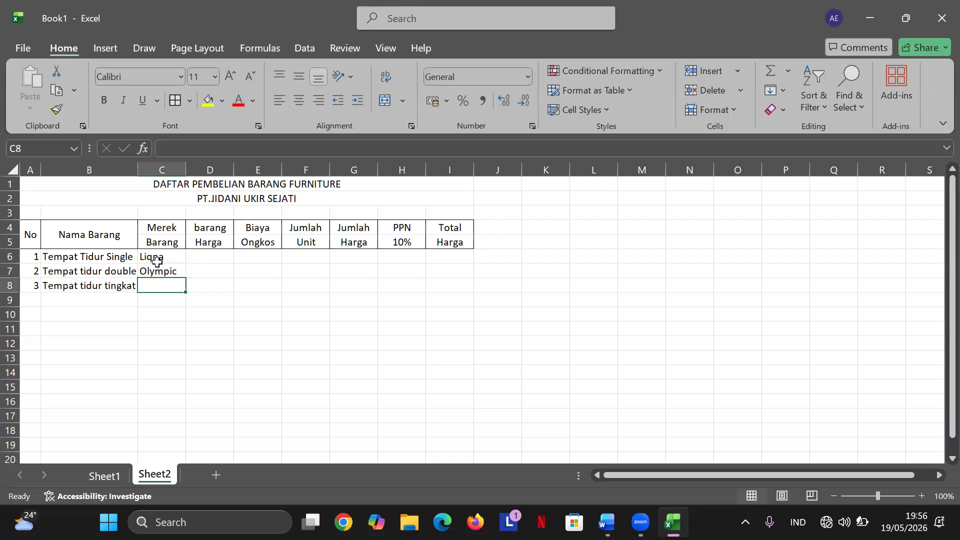
Enter "Columbia" as the Merek Barang of Tempat tidur tingkat in cell C8, and select cell D6.
{"action": "key", "text": "Caps_Lock"}
{"action": "type", "text": "C"}
{"action": "key", "text": "Caps_Lock"}
{"action": "type", "text": "olumbia"}
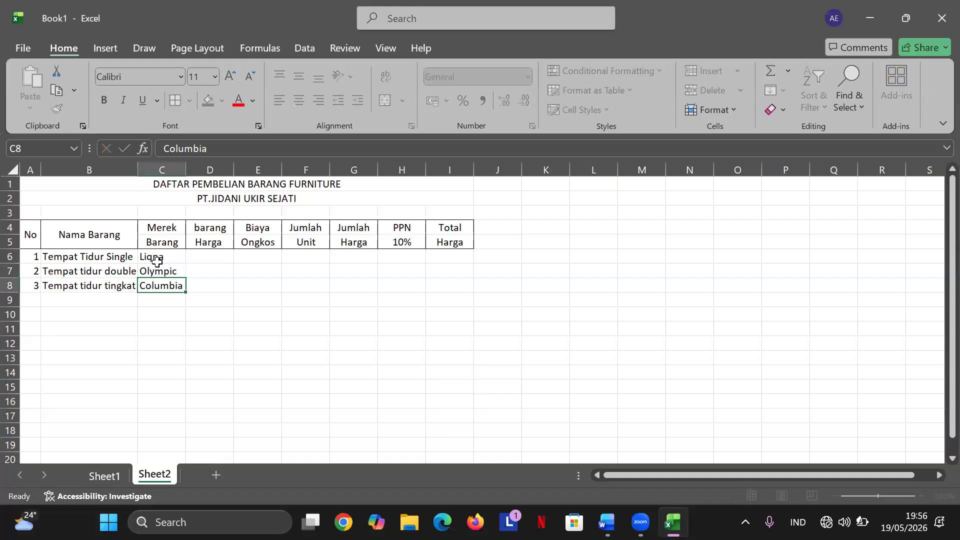
{"action": "key", "text": "Return"}
{"action": "left_click", "coordinate": [209, 256]}
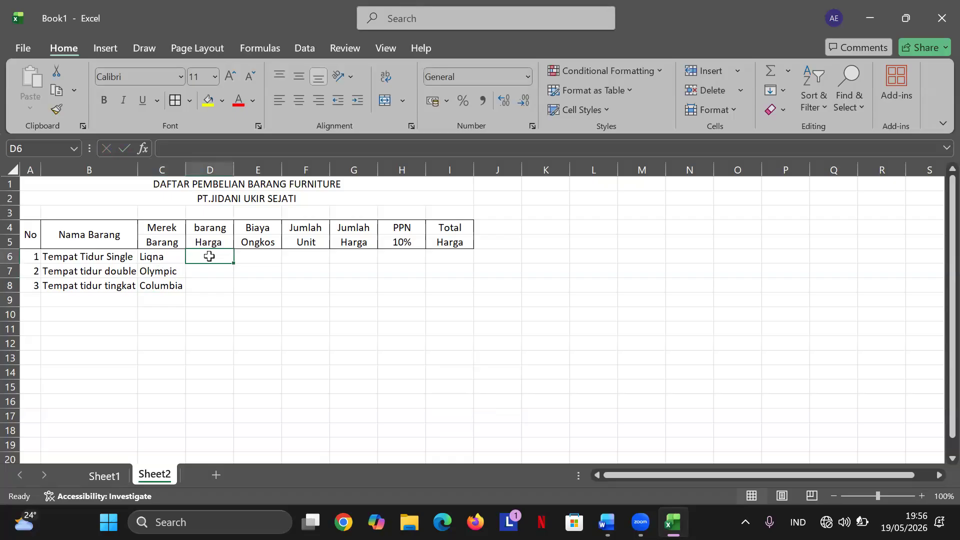
Enter 600000 and 15000000 as the barang Harga of the Liqna and Olympic beds in cells D6 and D7.
{"action": "type", "text": "6"}
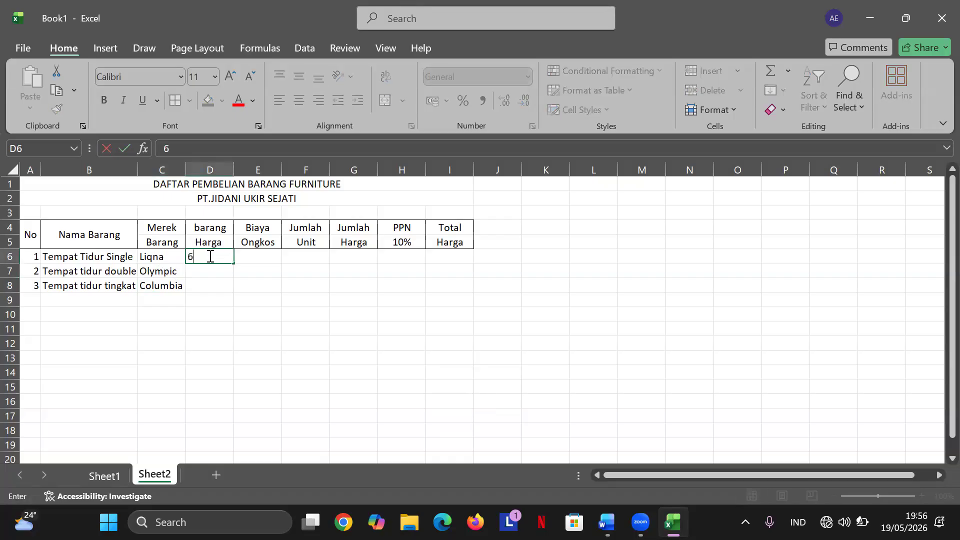
{"action": "type", "text": "00000"}
{"action": "key", "text": "Return"}
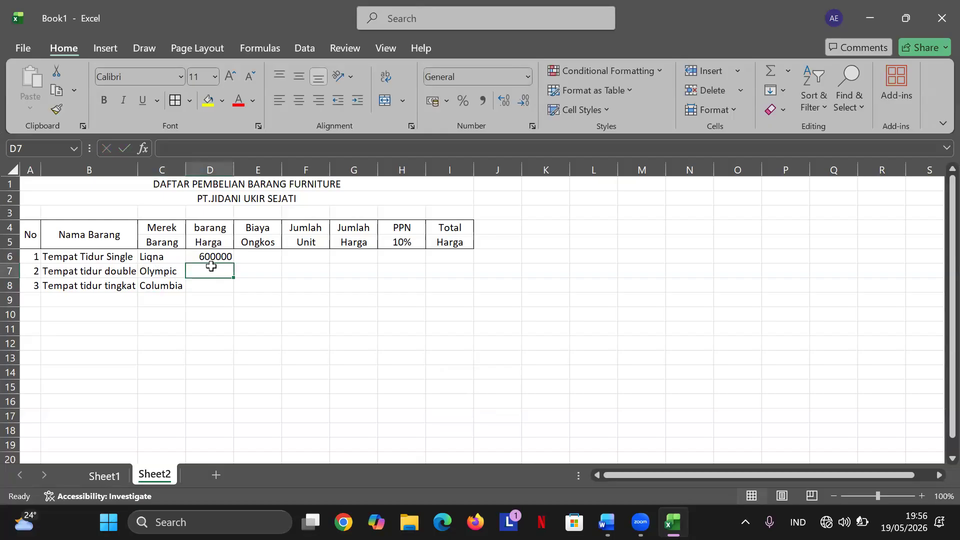
{"action": "type", "text": "15000000"}
{"action": "key", "text": "Return"}
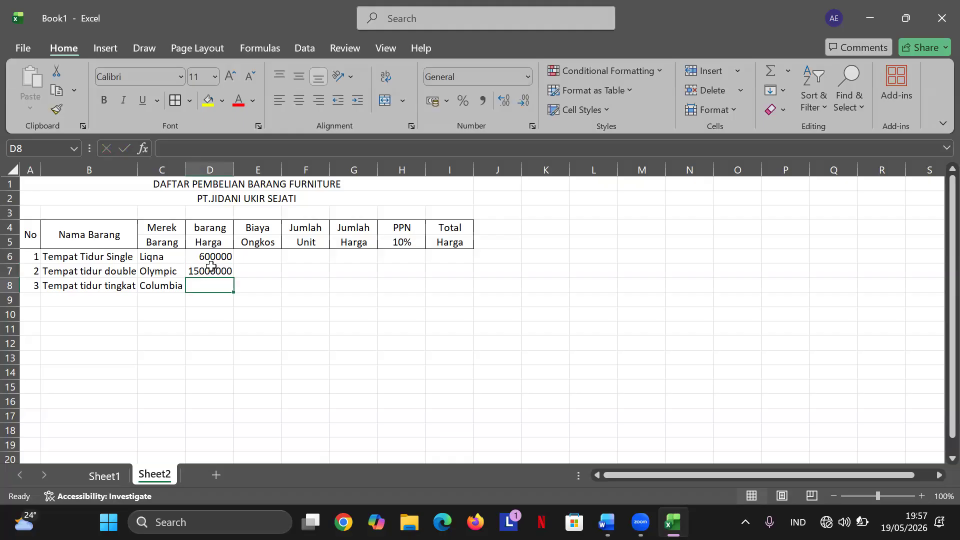
Enter 800000 as the barang Harga of Tempat tidur tingkat in cell D8.
{"action": "type", "text": "1"}
{"action": "type", "text": "00000"}
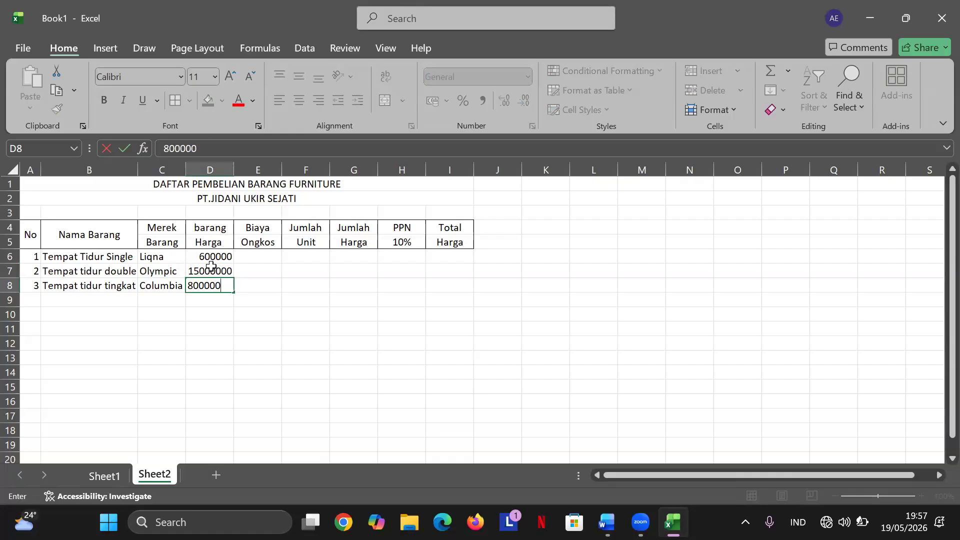
{"action": "key", "text": "Return"}
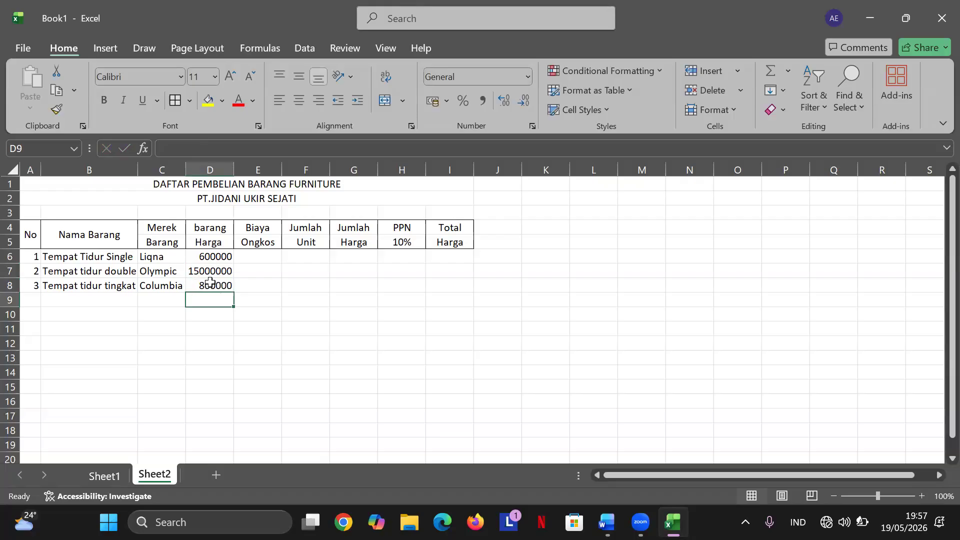
{"action": "left_click", "coordinate": [523, 458]}
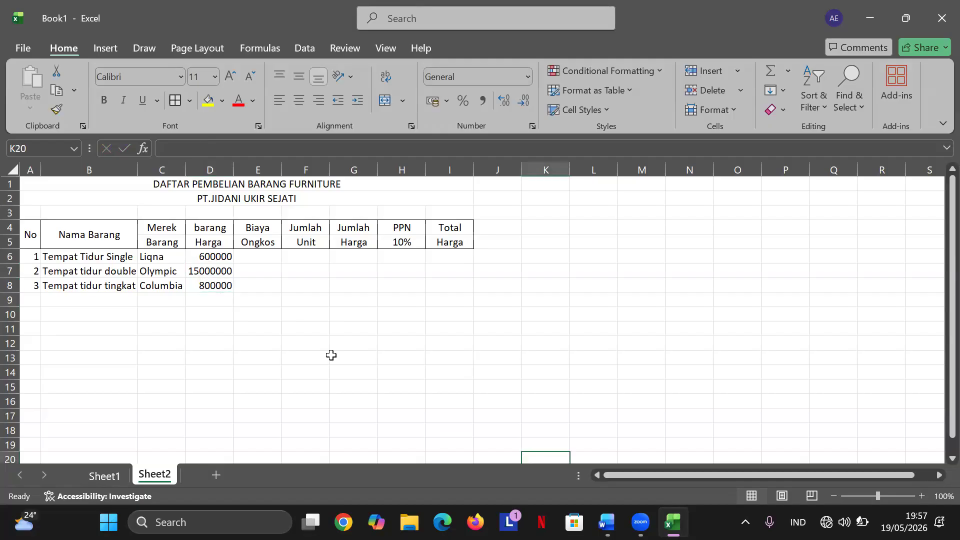
Set the barang Harga of Tempat tidur tingkat in cell D8 to 8000000.
{"action": "left_click", "coordinate": [223, 285]}
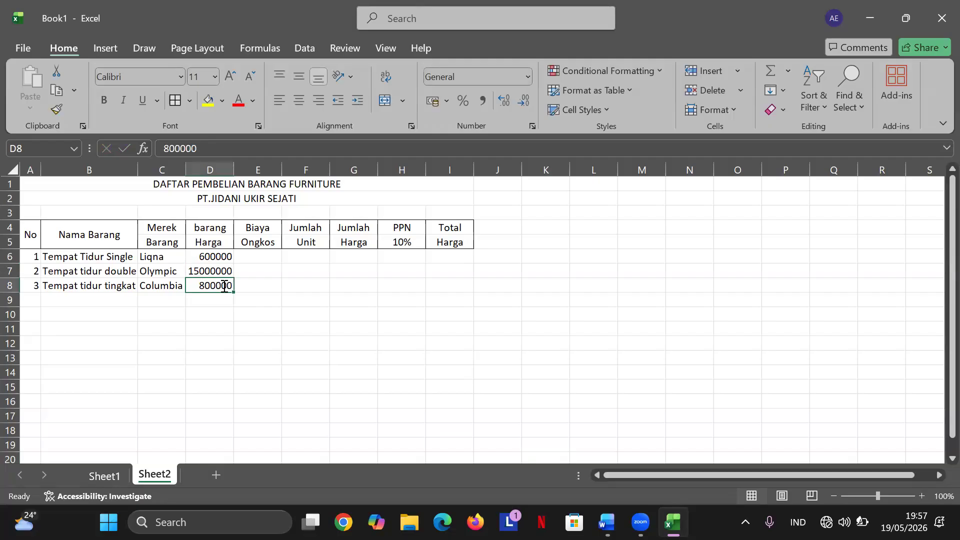
{"action": "type", "text": "0"}
{"action": "key", "text": "BackSpace"}
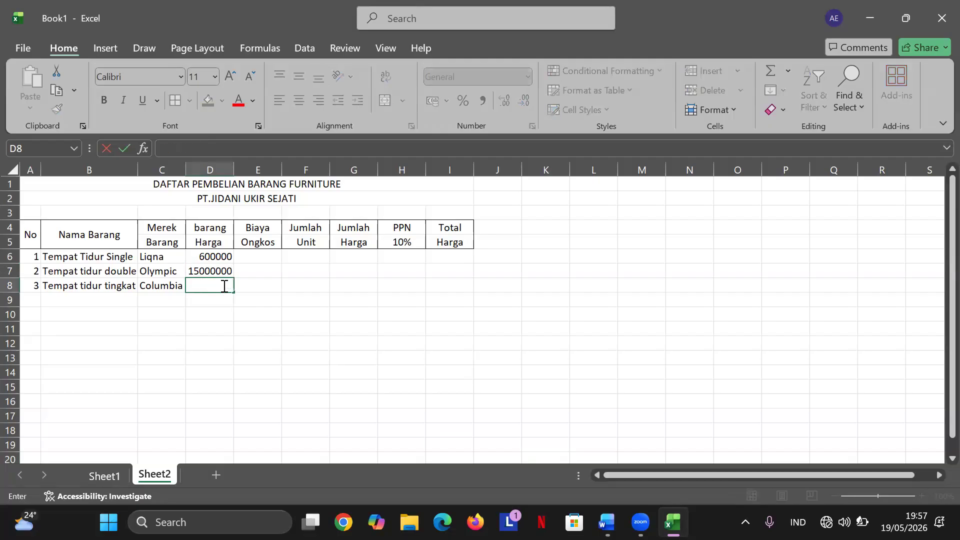
{"action": "type", "text": "8000000"}
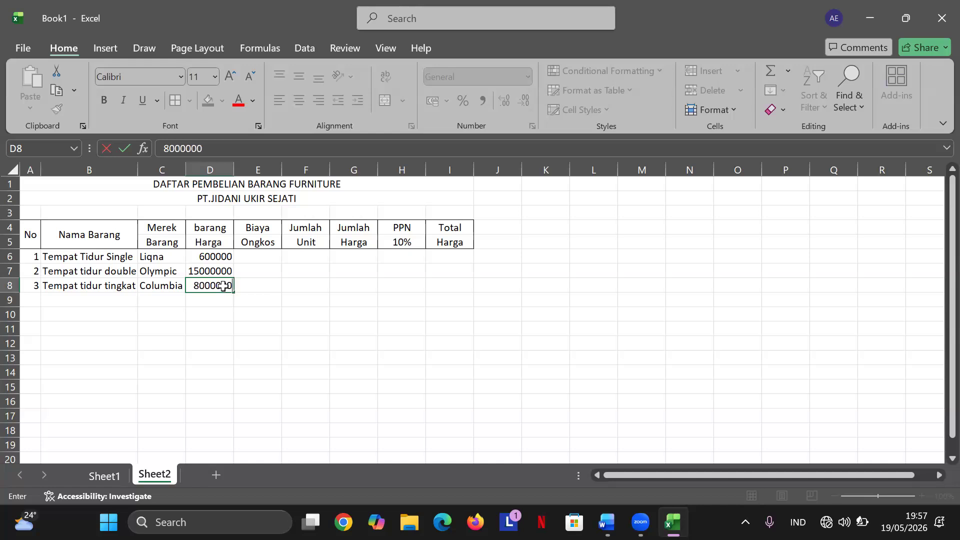
{"action": "key", "text": "Return"}
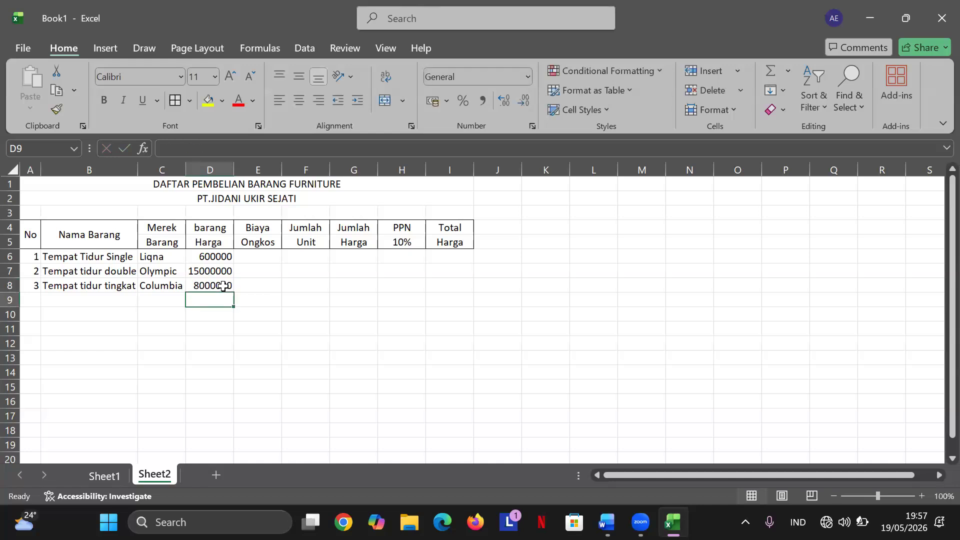
Enter the Biaya Ongkos values 50000, 75000 and 80000 for the three beds in cells E6 to E8.
{"action": "left_click", "coordinate": [264, 257]}
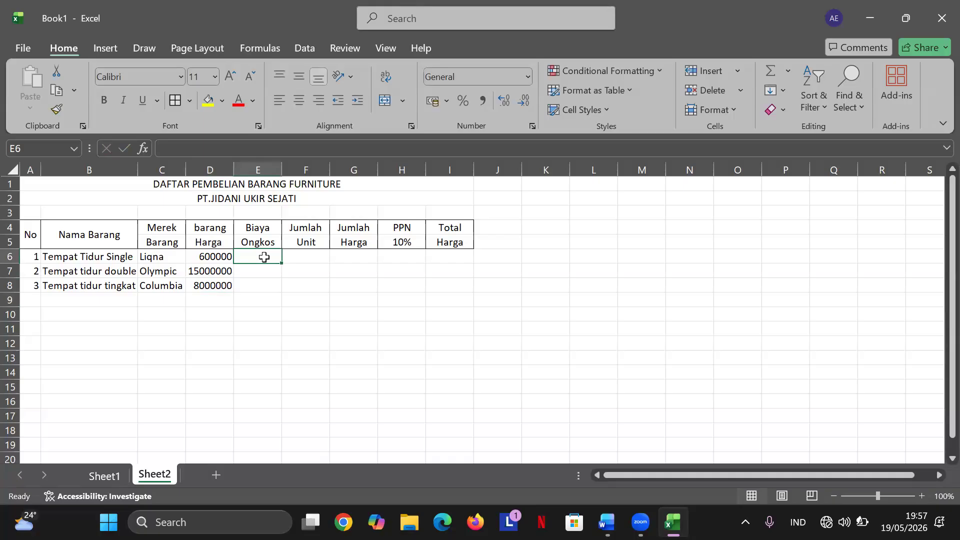
{"action": "type", "text": "50000"}
{"action": "key", "text": "Return"}
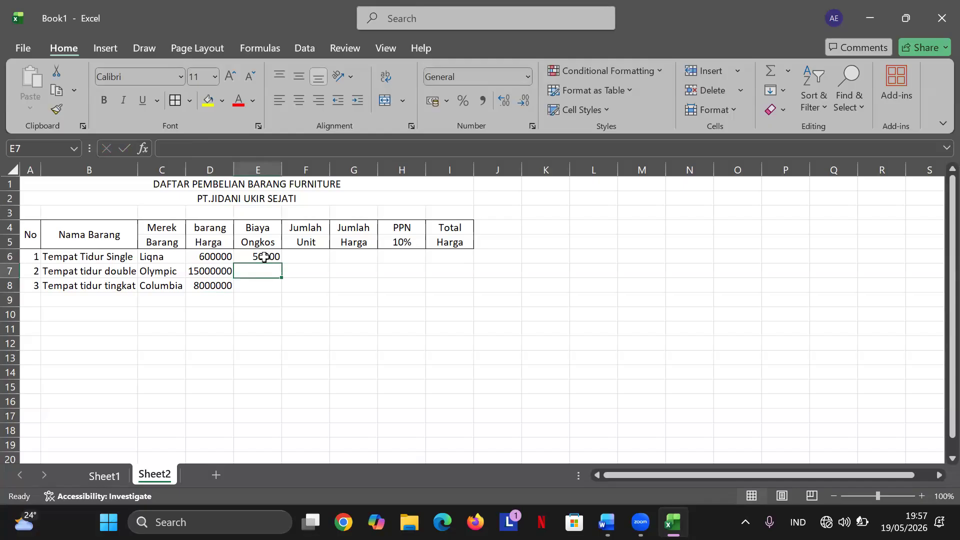
{"action": "type", "text": "75000"}
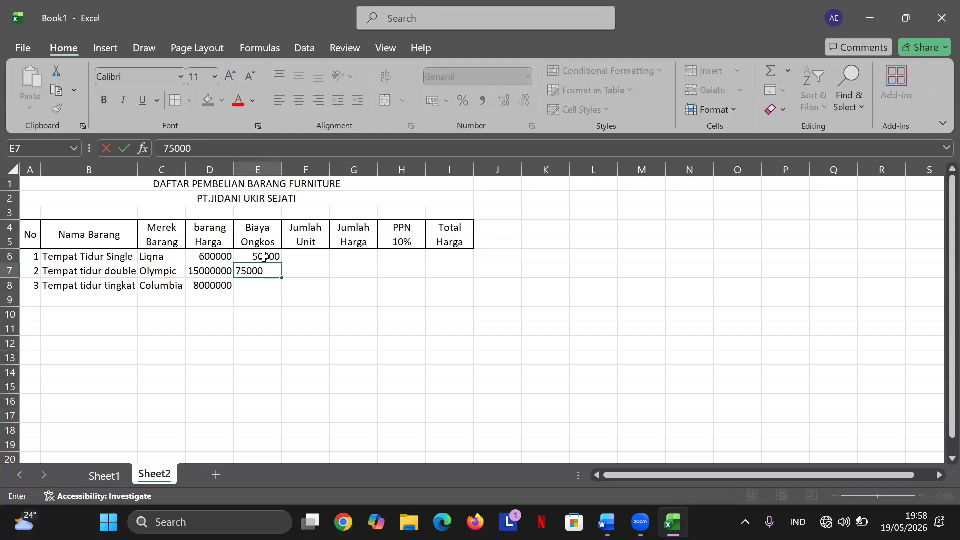
{"action": "key", "text": "Return"}
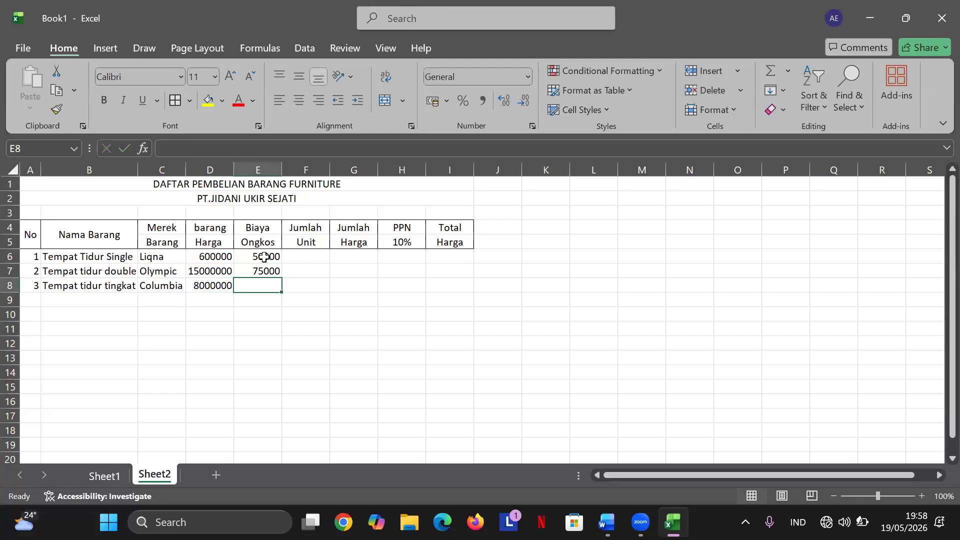
{"action": "type", "text": "80000"}
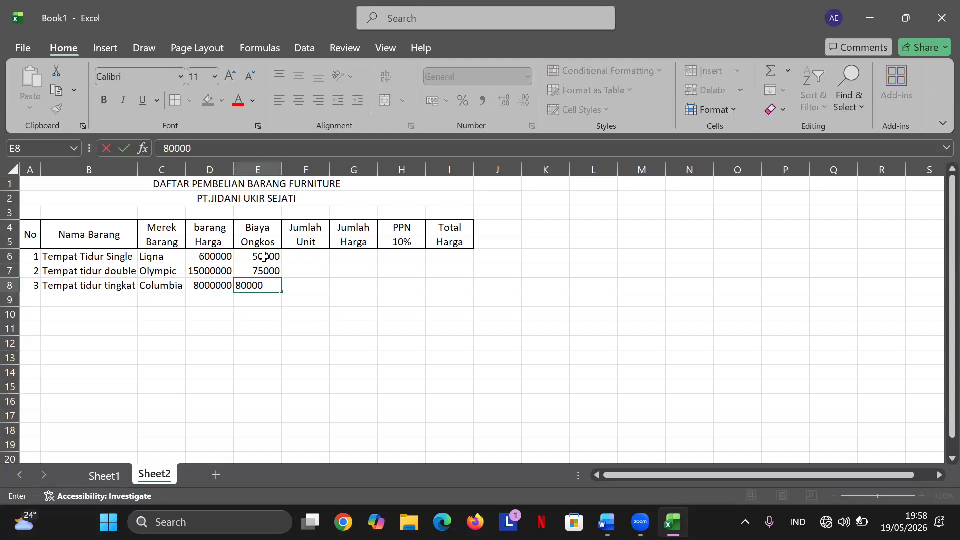
{"action": "key", "text": "Return"}
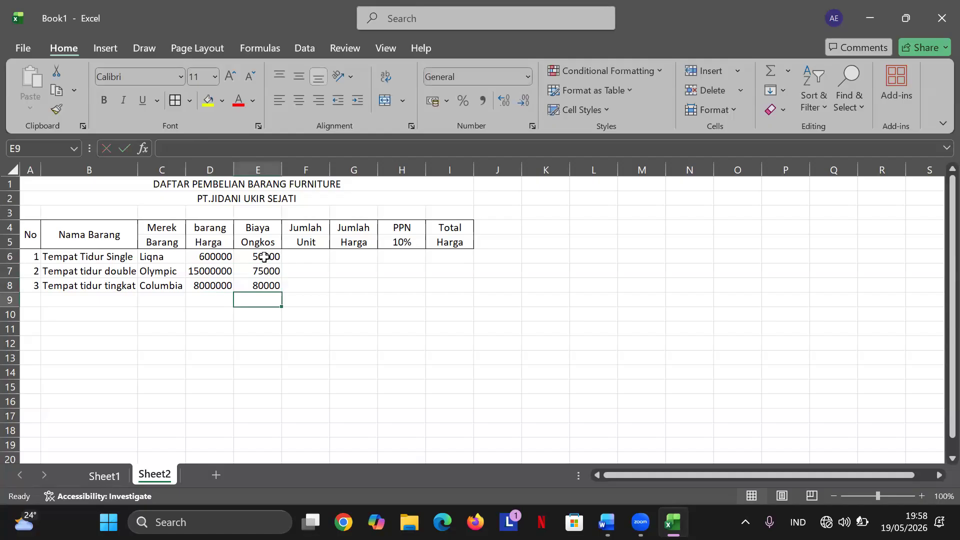
Enter the Jumlah Unit values 7, 10 and 5 for the three beds in cells F6 to F8.
{"action": "left_click", "coordinate": [315, 254]}
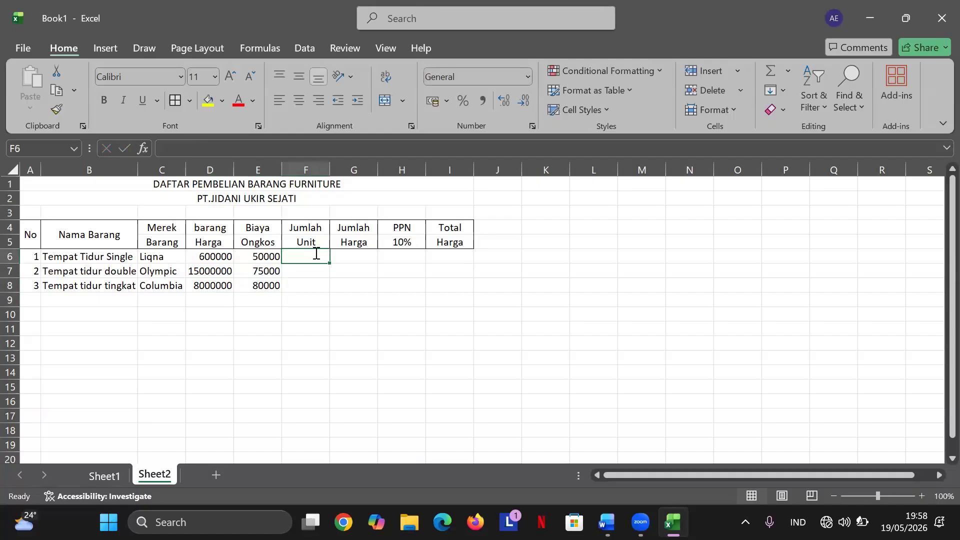
{"action": "type", "text": "7"}
{"action": "key", "text": "Return"}
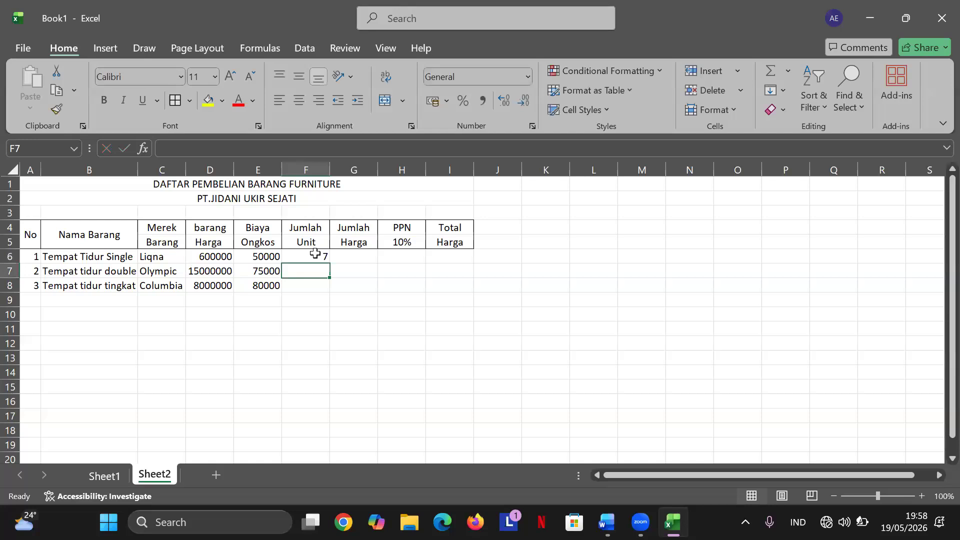
{"action": "type", "text": "10"}
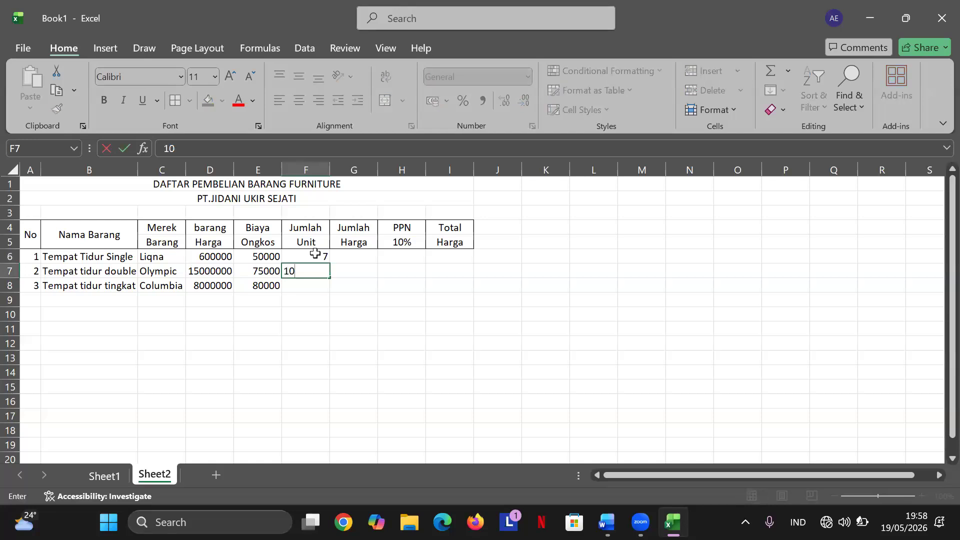
{"action": "key", "text": "Return"}
{"action": "type", "text": "5"}
{"action": "key", "text": "Return"}
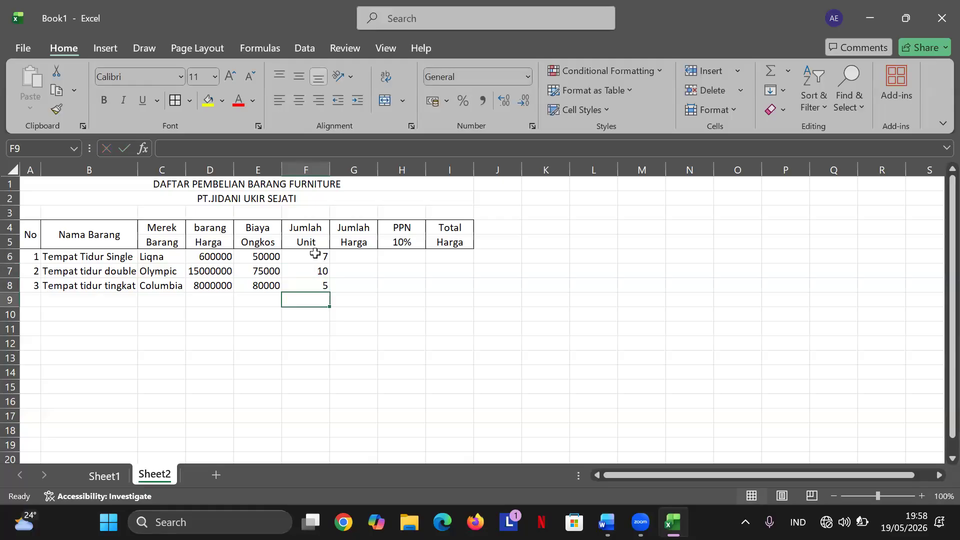
Apply All Borders to the three item rows in the range A6:I8.
{"action": "left_click", "coordinate": [361, 257]}
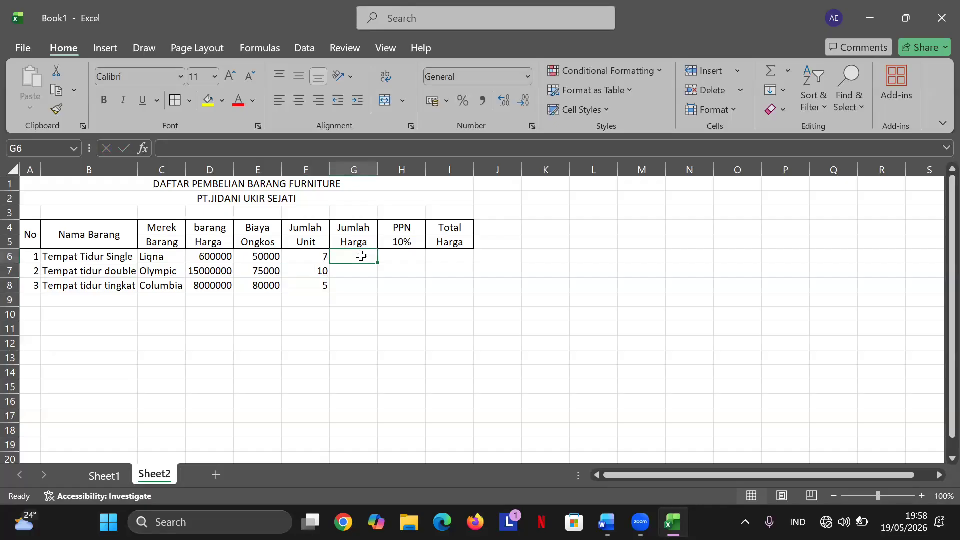
{"action": "left_click", "coordinate": [529, 312]}
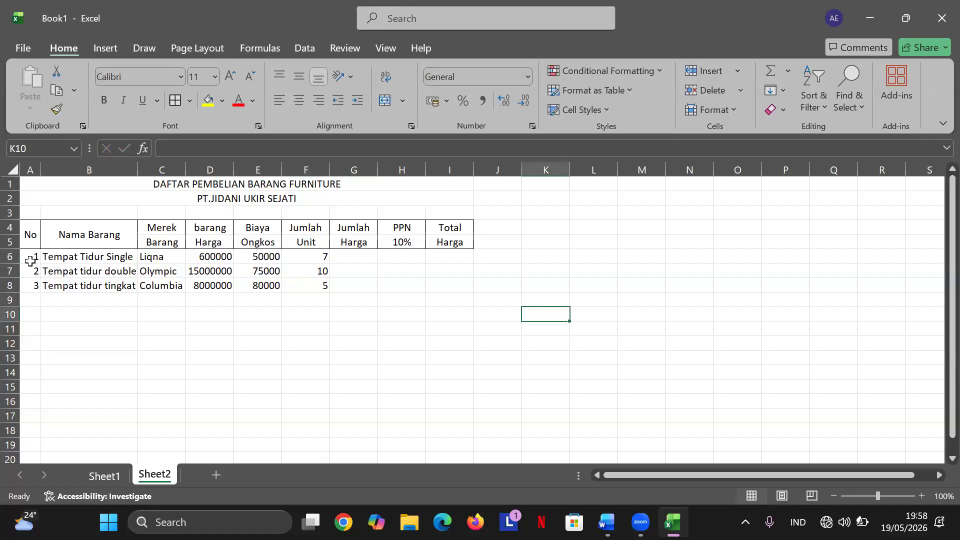
{"action": "mouse_move", "coordinate": [36, 260]}
{"action": "left_mouse_down"}
{"action": "mouse_move", "coordinate": [41, 274]}
{"action": "mouse_move", "coordinate": [61, 281]}
{"action": "mouse_move", "coordinate": [118, 287]}
{"action": "mouse_move", "coordinate": [465, 285]}
{"action": "mouse_move", "coordinate": [454, 286]}
{"action": "left_mouse_up"}
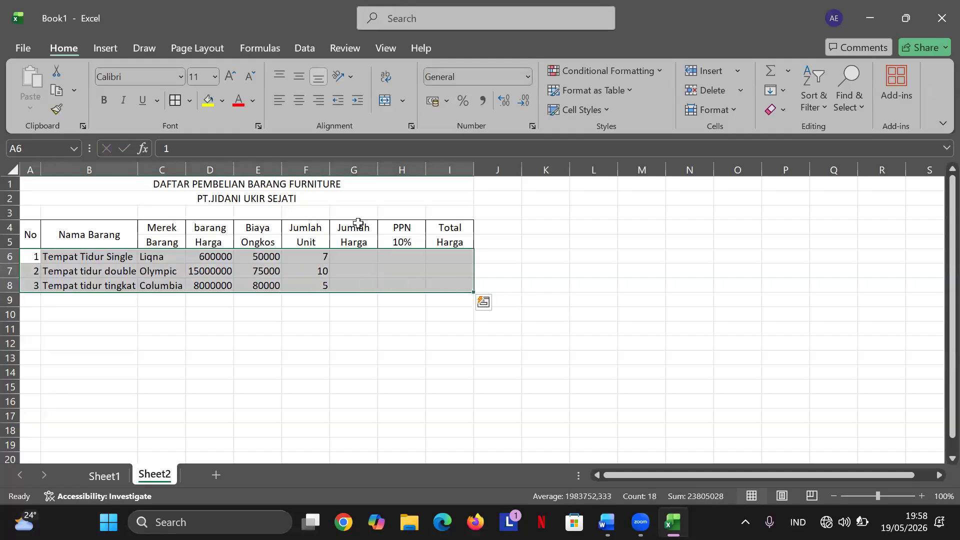
{"action": "left_click", "coordinate": [187, 101]}
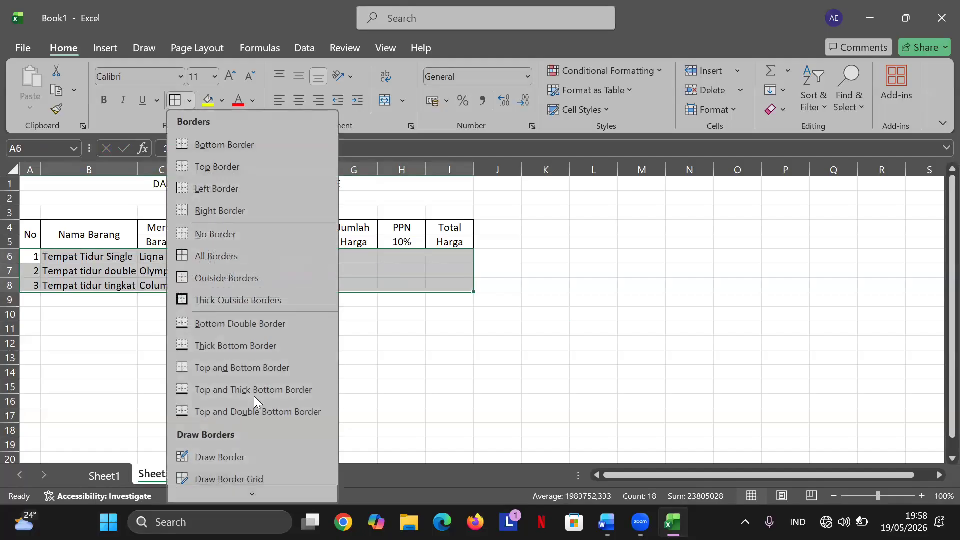
{"action": "left_click", "coordinate": [240, 257]}
{"action": "left_click", "coordinate": [500, 284]}
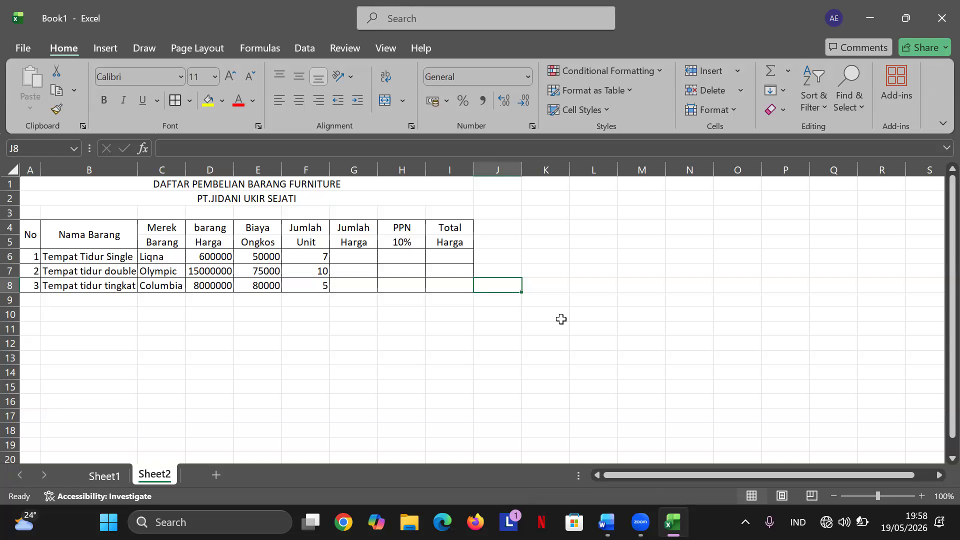
Calculate the Jumlah Harga of Tempat Tidur Single in cell G6 with the formula =(D6+E6)*F6.
{"action": "left_click", "coordinate": [365, 257]}
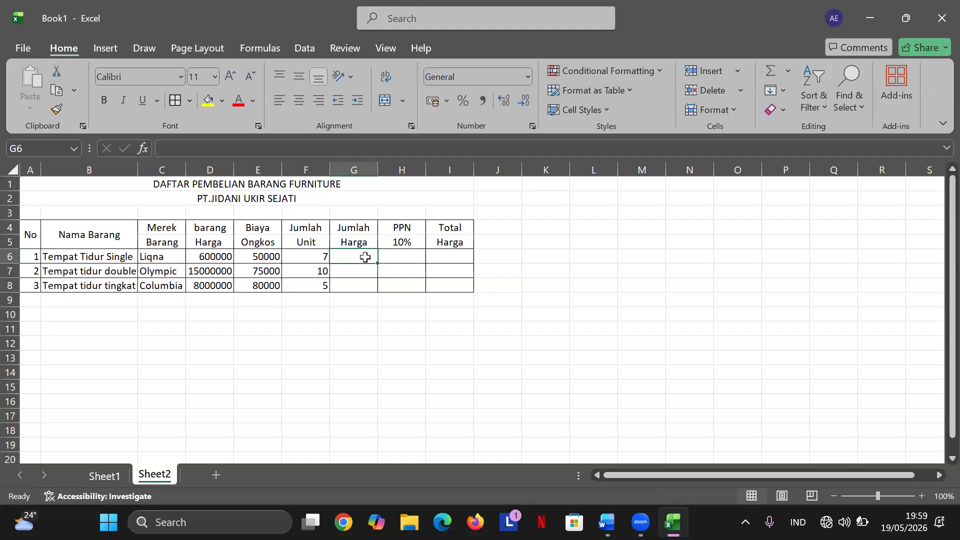
{"action": "type", "text": "="}
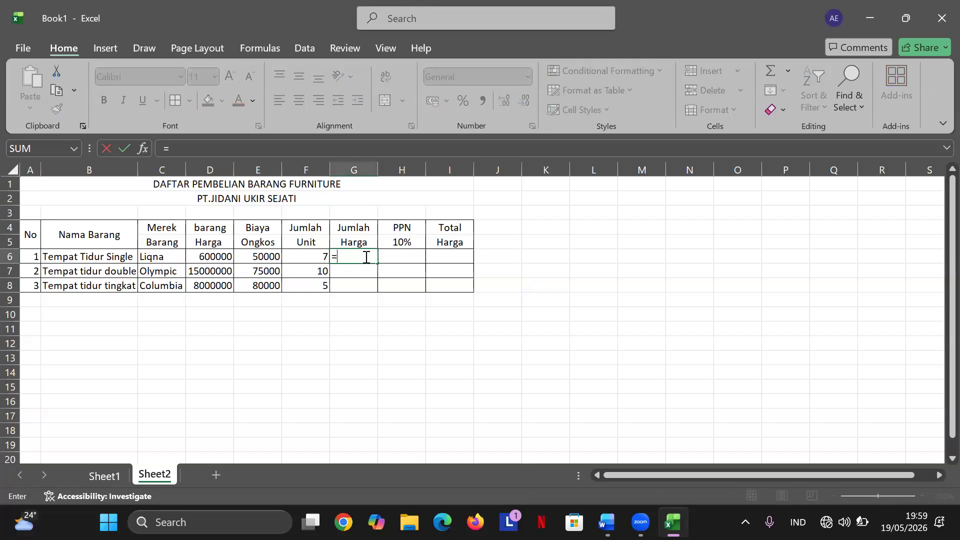
{"action": "type", "text": "["}
{"action": "left_click", "coordinate": [216, 258]}
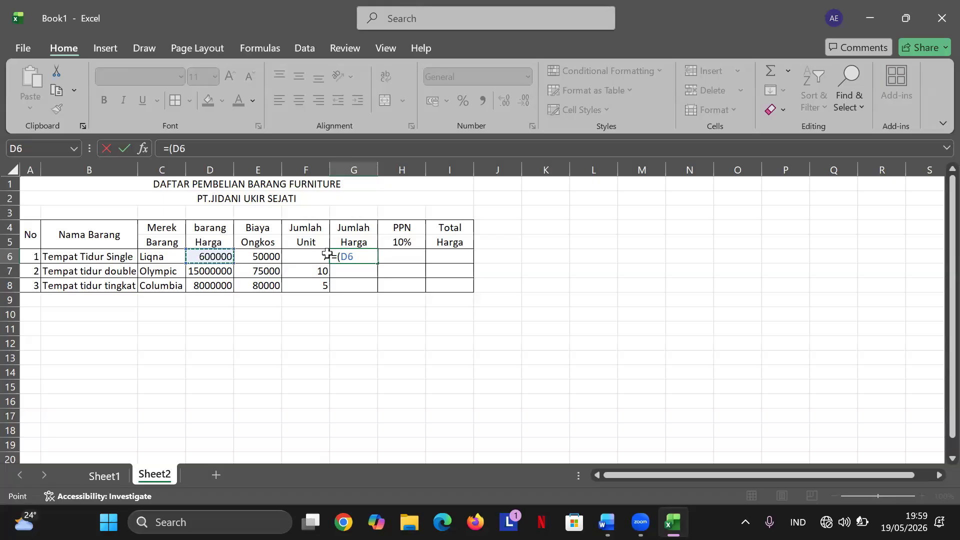
{"action": "type", "text": "+"}
{"action": "left_click", "coordinate": [274, 256]}
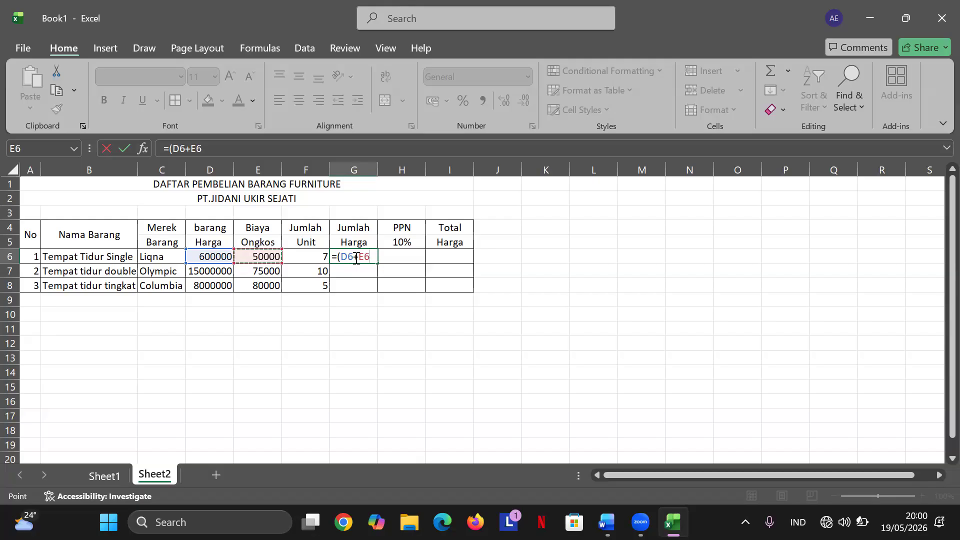
{"action": "type", "text": ")*"}
{"action": "left_click", "coordinate": [324, 259]}
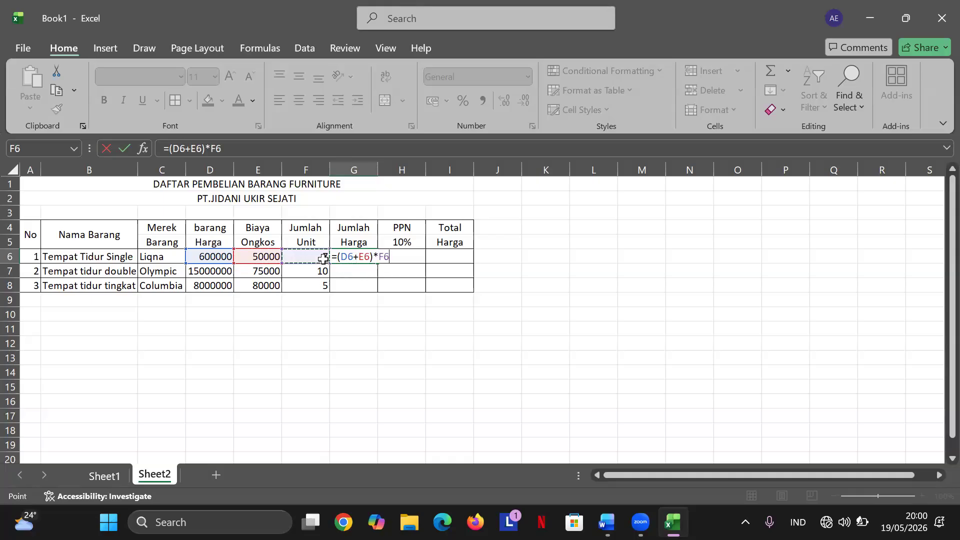
{"action": "key", "text": "Return"}
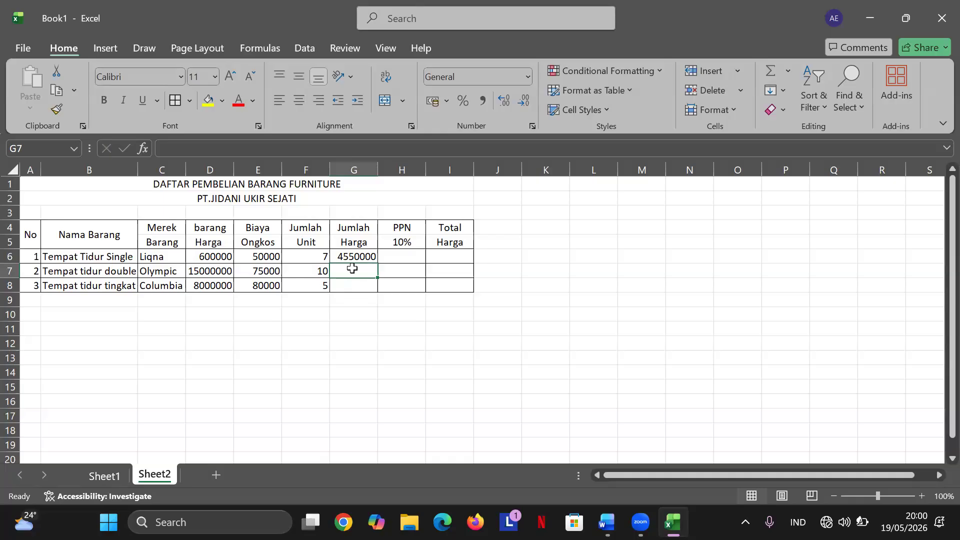
Calculate the Jumlah Harga of Tempat tidur double in cell G7 with the formula =(D7+E7)*F7.
{"action": "type", "text": "="}
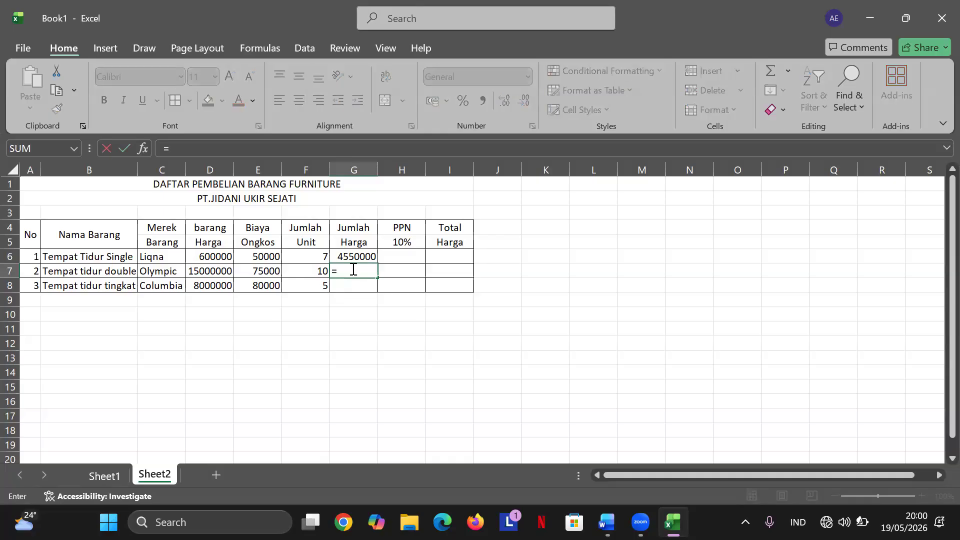
{"action": "type", "text": "9"}
{"action": "key", "text": "BackSpace"}
{"action": "type", "text": "9"}
{"action": "key", "text": "BackSpace"}
{"action": "left_click", "coordinate": [222, 272]}
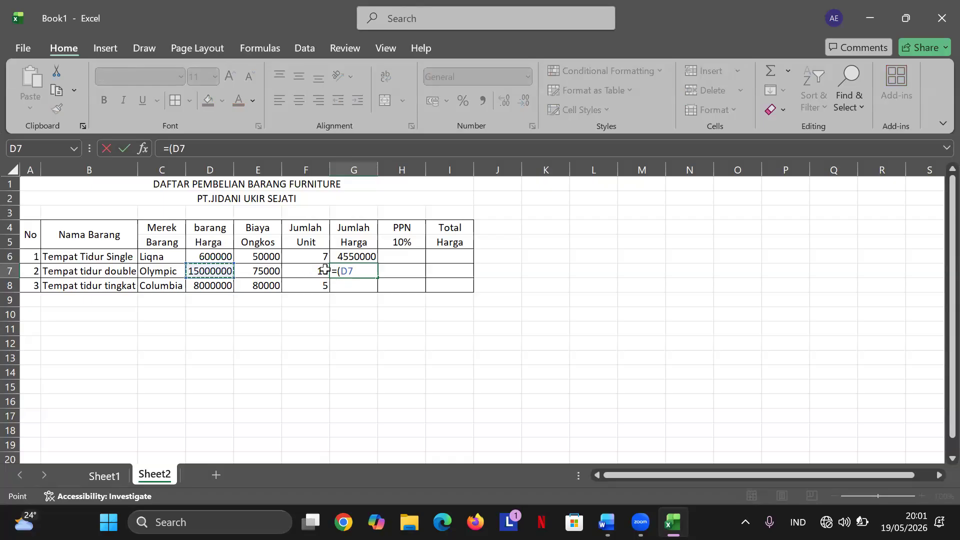
{"action": "type", "text": "="}
{"action": "key", "text": "BackSpace"}
{"action": "type", "text": "+"}
{"action": "left_click", "coordinate": [262, 273]}
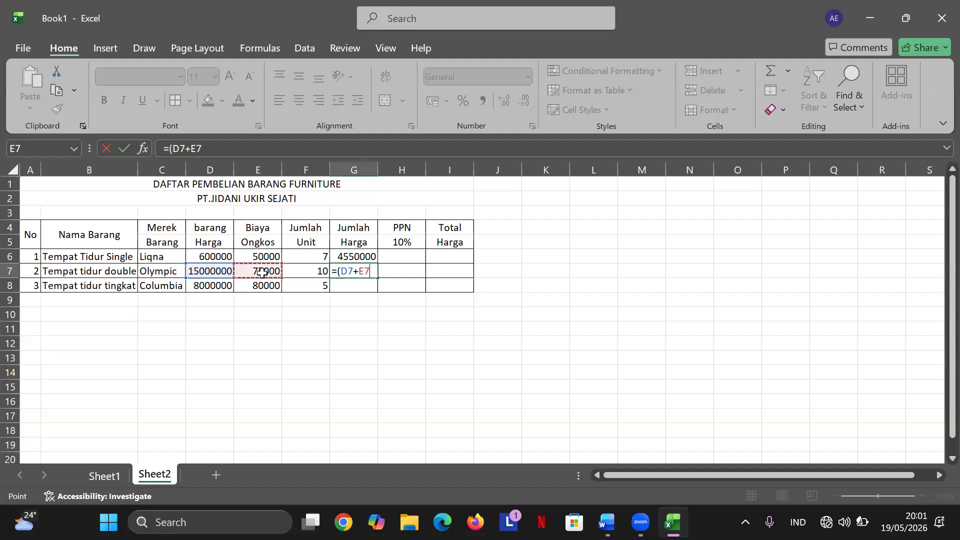
{"action": "type", "text": "*"}
{"action": "type", "text": "*"}
{"action": "left_click", "coordinate": [320, 257]}
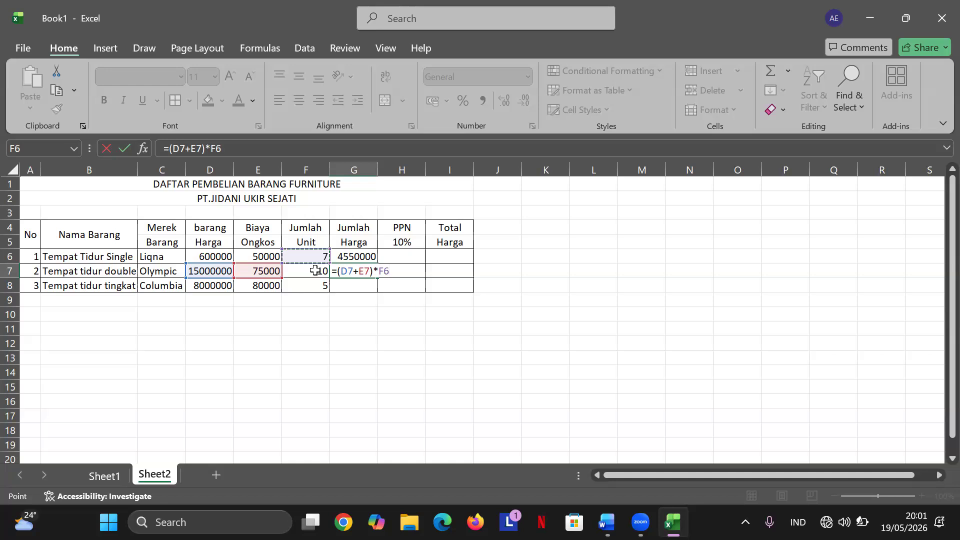
{"action": "left_click", "coordinate": [317, 270]}
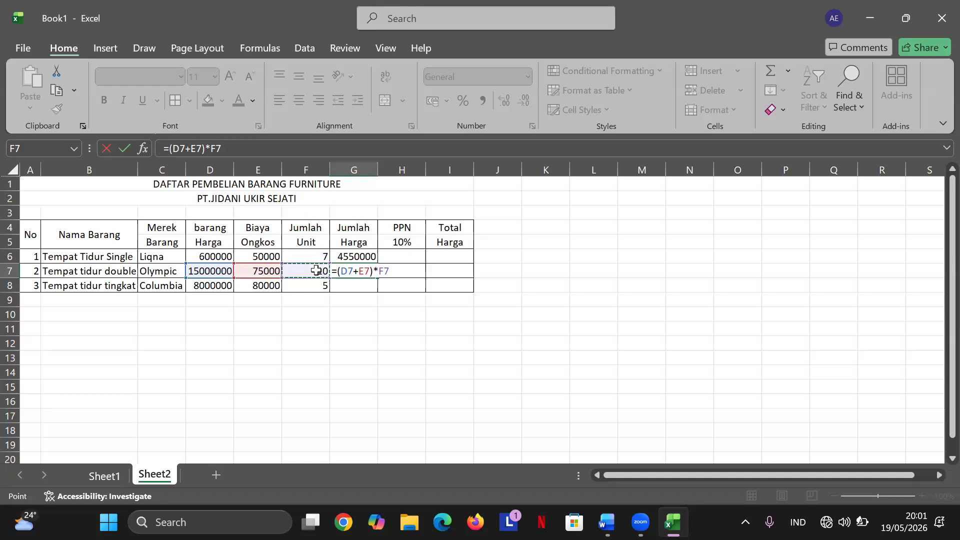
{"action": "key", "text": "Return"}
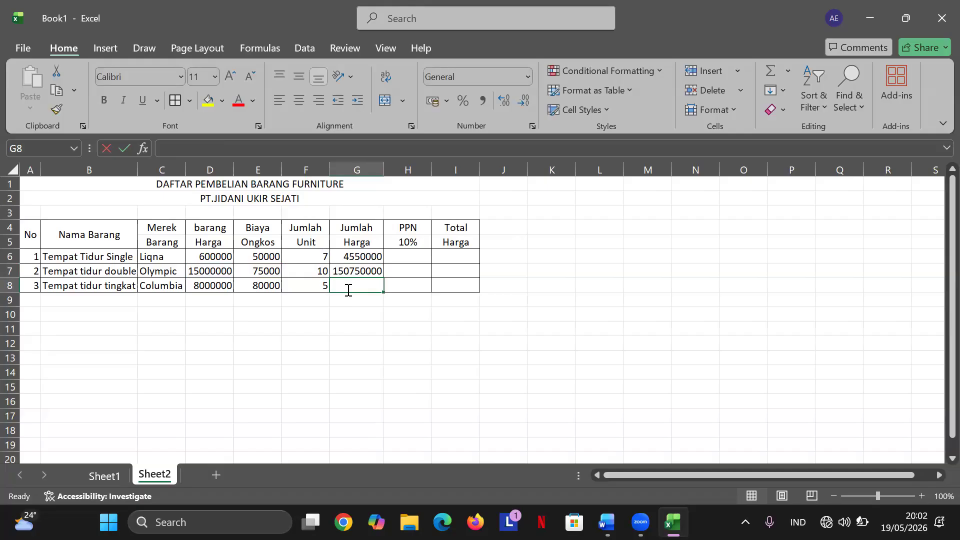
Calculate the Jumlah Harga of Tempat tidur tingkat in cell G8 with the formula =(D8+E8)*F8.
{"action": "type", "text": "("}
{"action": "key", "text": "BackSpace"}
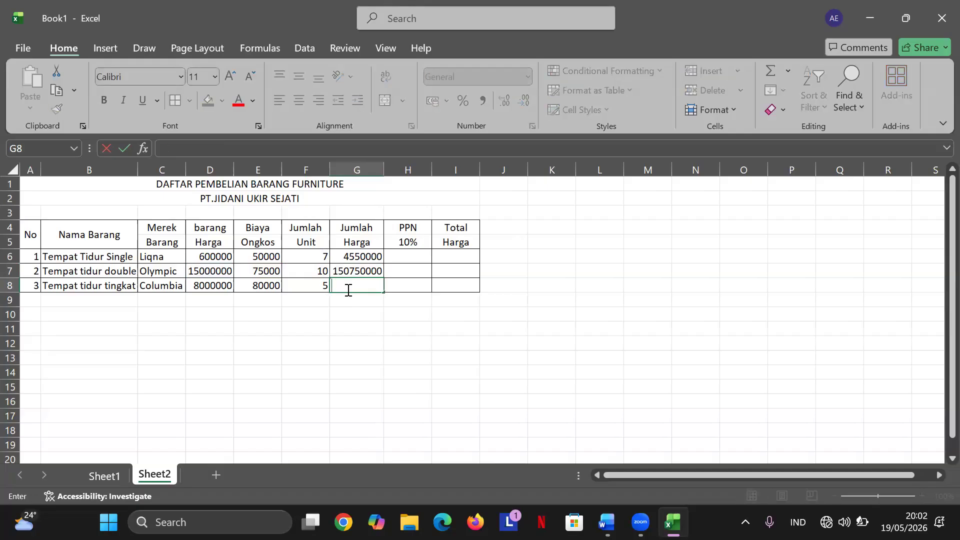
{"action": "type", "text": "="}
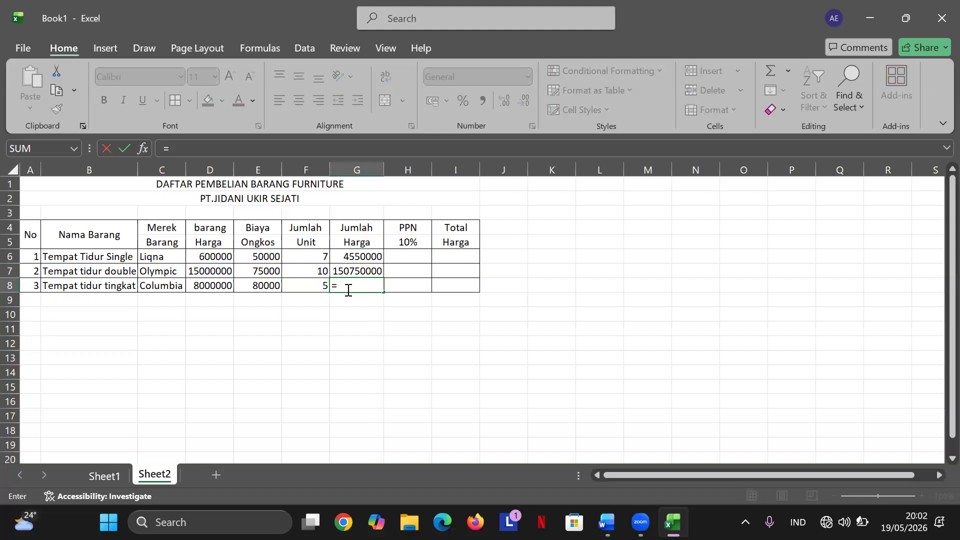
{"action": "type", "text": "("}
{"action": "left_click", "coordinate": [201, 284]}
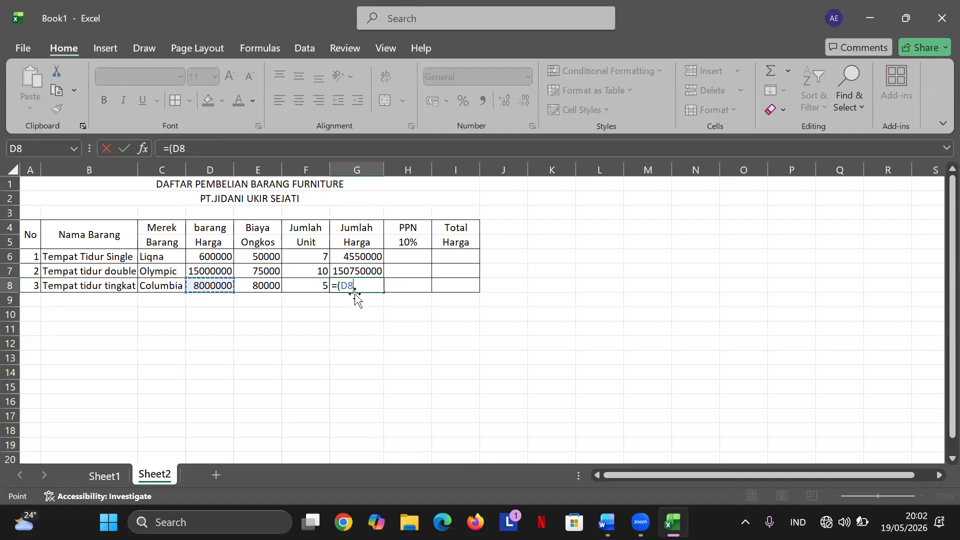
{"action": "type", "text": "+"}
{"action": "left_click", "coordinate": [269, 284]}
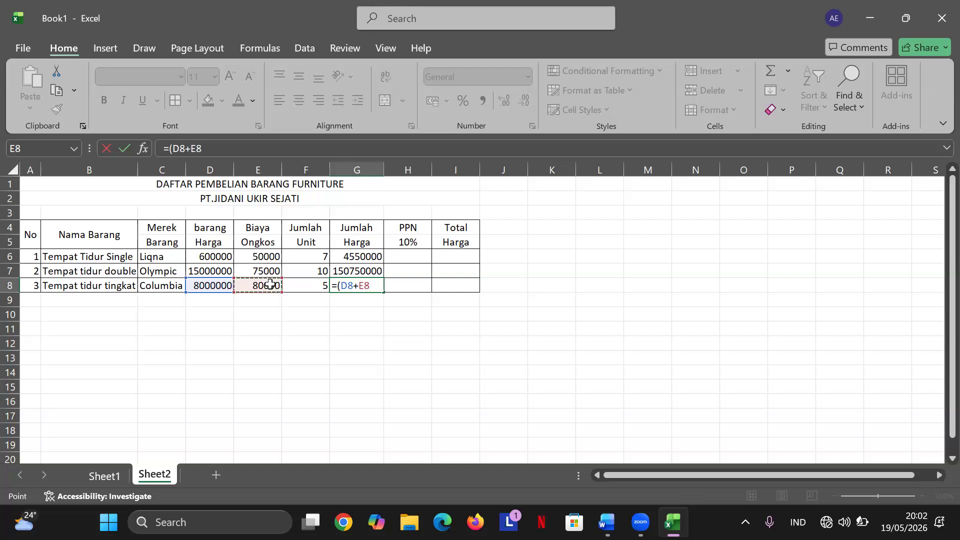
{"action": "type", "text": ")*"}
{"action": "left_click", "coordinate": [298, 290]}
{"action": "key", "text": "Return"}
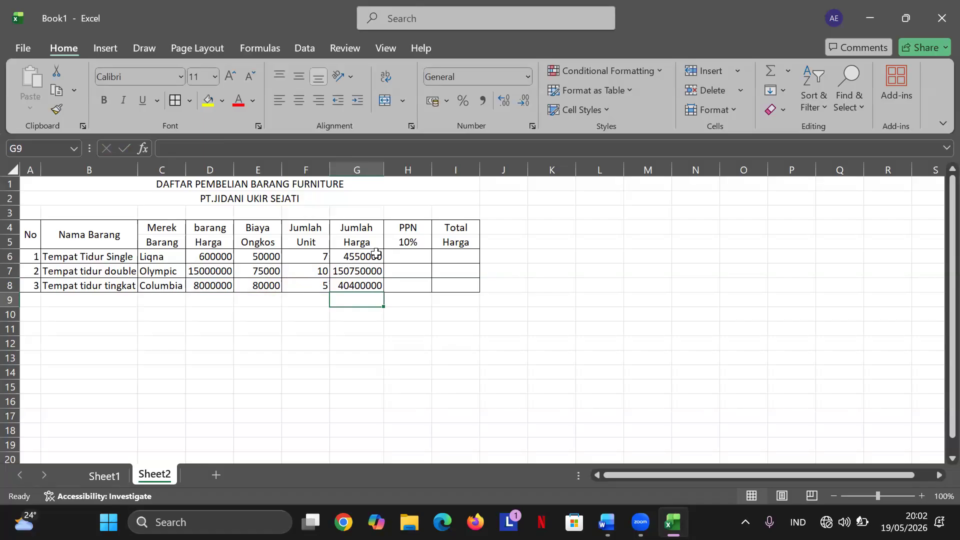
Calculate the PPN 10% of Tempat Tidur Single in cell H6 with the formula =G6*10%.
{"action": "left_click", "coordinate": [396, 259]}
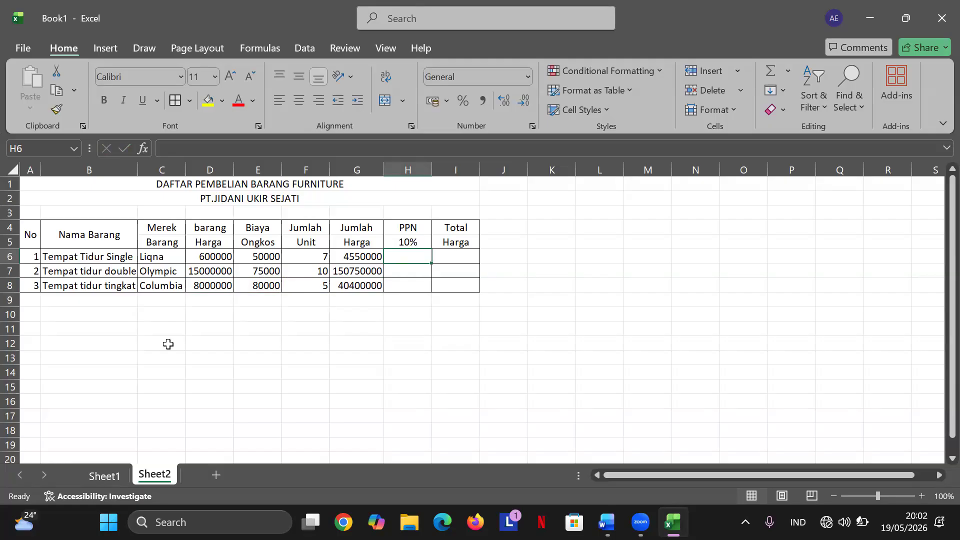
{"action": "left_click", "coordinate": [86, 403]}
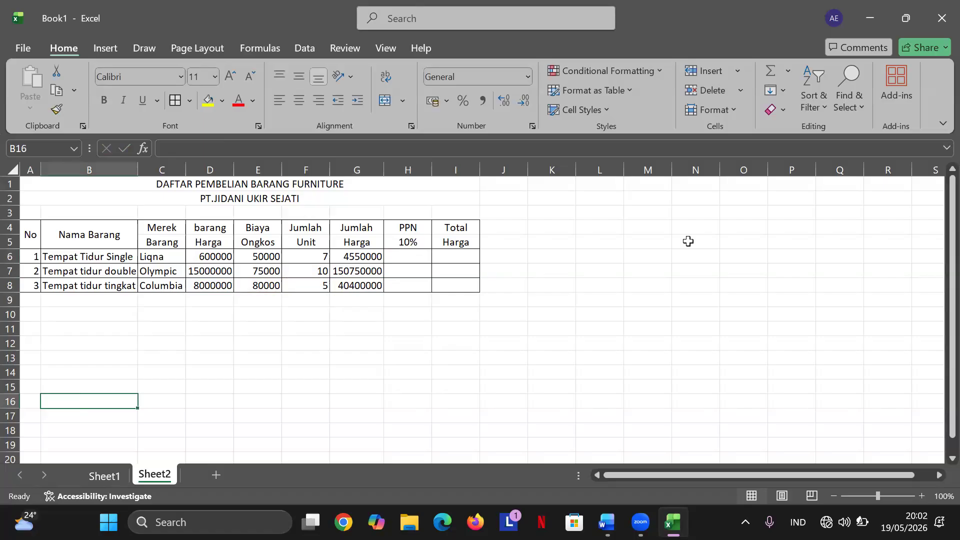
{"action": "left_click", "coordinate": [406, 256]}
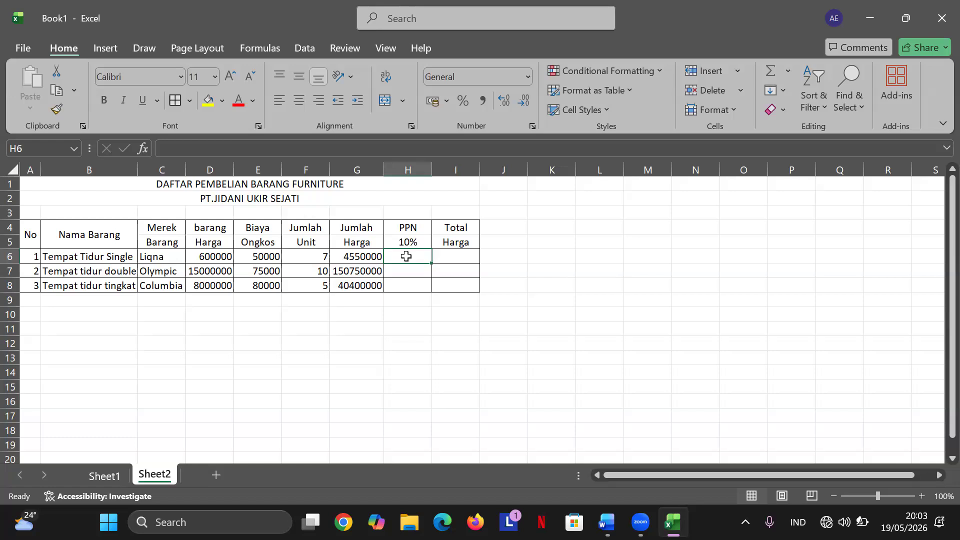
{"action": "type", "text": "="}
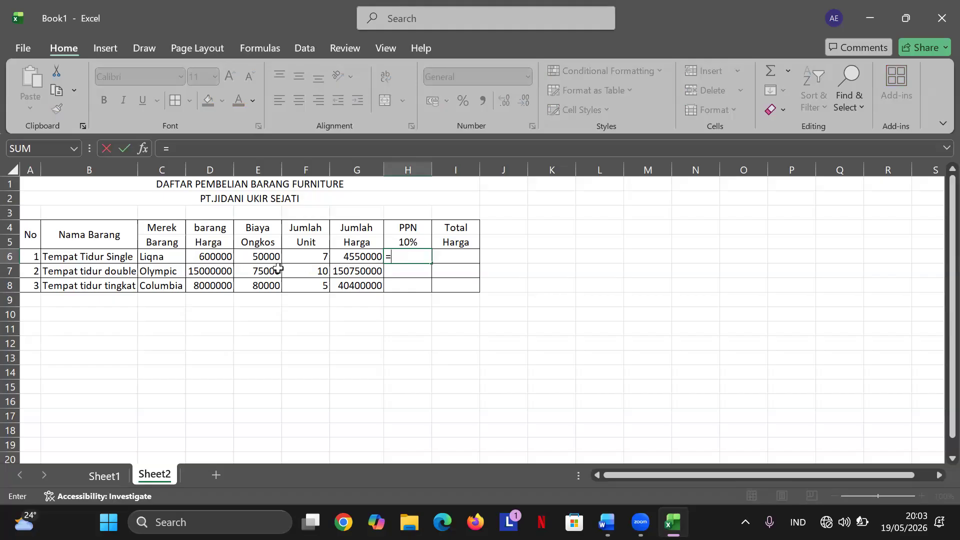
{"action": "left_click", "coordinate": [353, 261]}
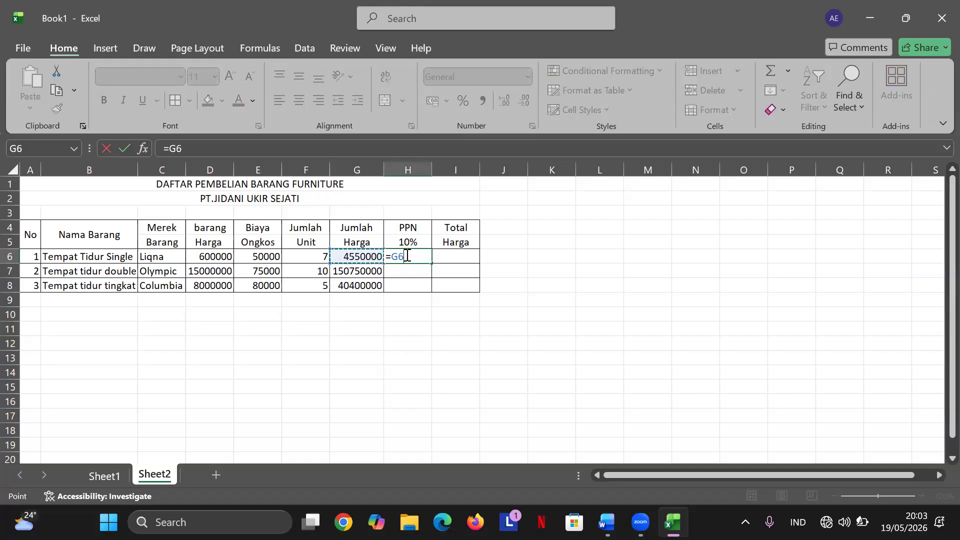
{"action": "type", "text": "*105"}
{"action": "key", "text": "BackSpace"}
{"action": "type", "text": "%"}
{"action": "key", "text": "Return"}
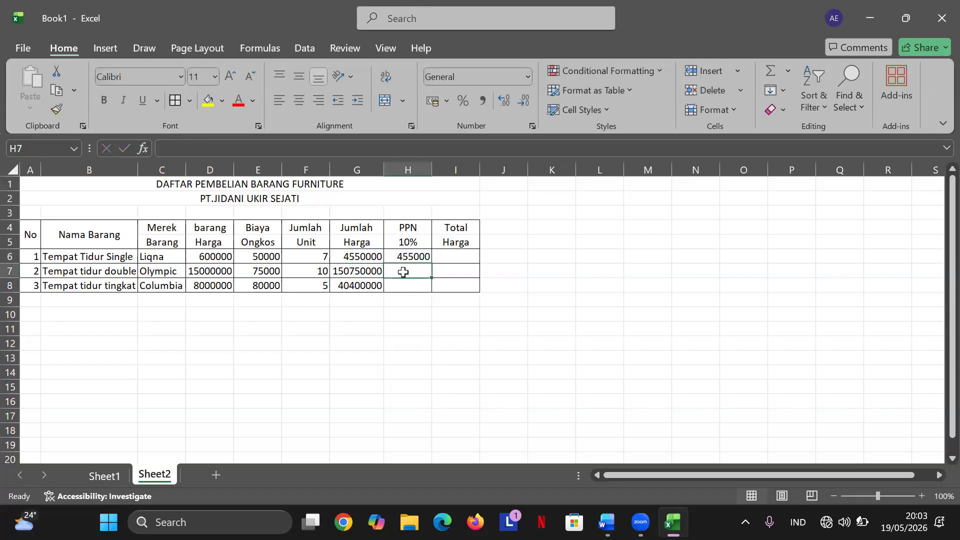
Calculate the PPN 10% of Tempat tidur double in cell H7 with the formula =G7*10%.
{"action": "type", "text": "="}
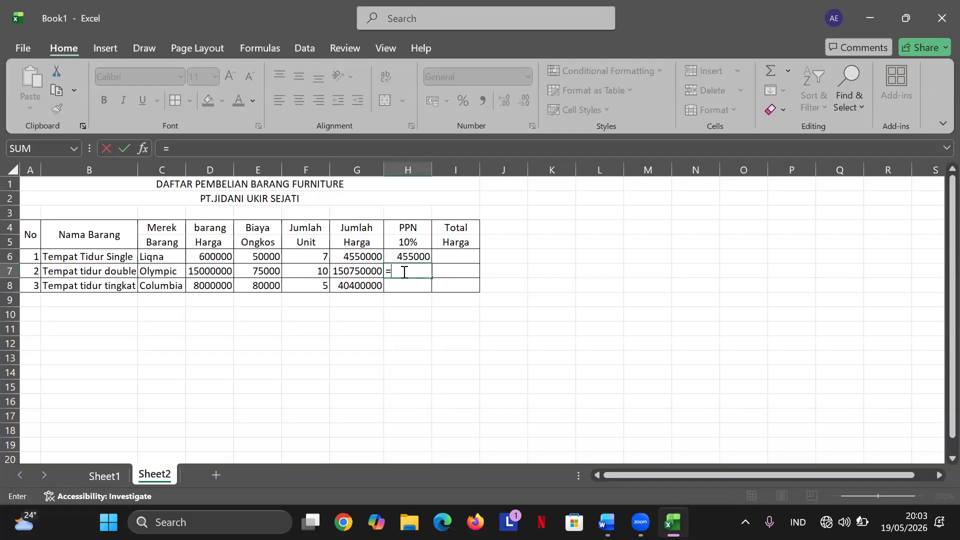
{"action": "left_click", "coordinate": [354, 271]}
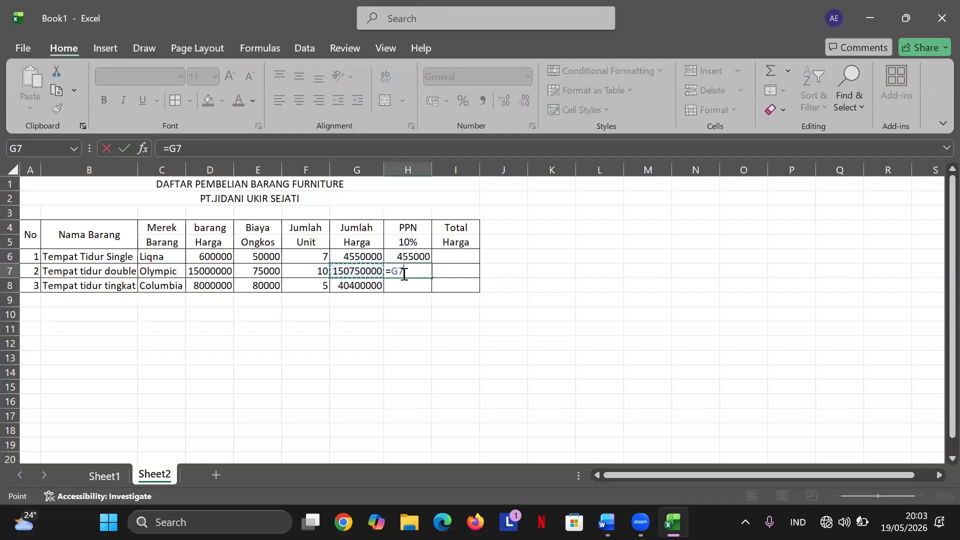
{"action": "type", "text": "8"}
{"action": "key", "text": "BackSpace"}
{"action": "type", "text": "*"}
{"action": "left_click", "coordinate": [411, 274]}
{"action": "type", "text": "10%"}
{"action": "key", "text": "Return"}
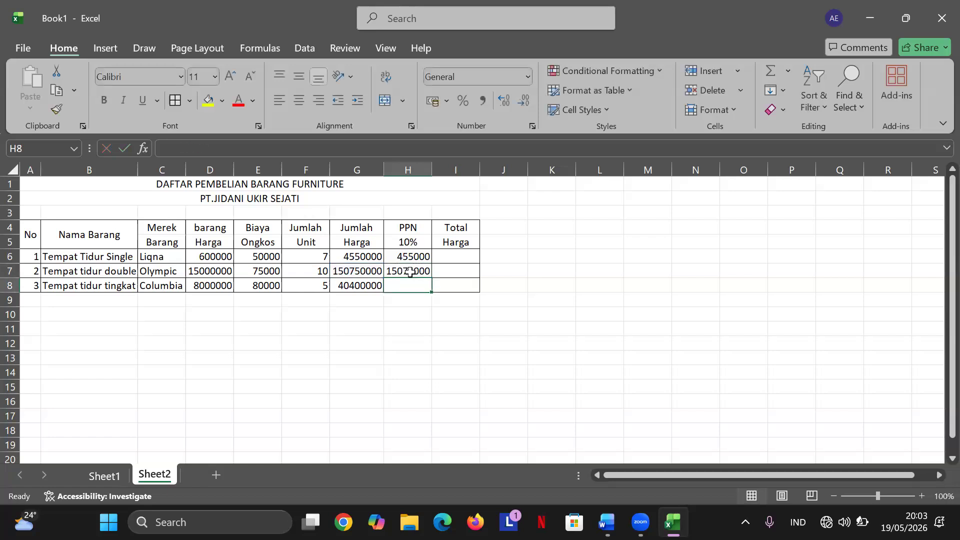
Calculate the PPN 10% of Tempat tidur tingkat in cell H8 with the formula =G8*10%.
{"action": "left_click", "coordinate": [356, 286]}
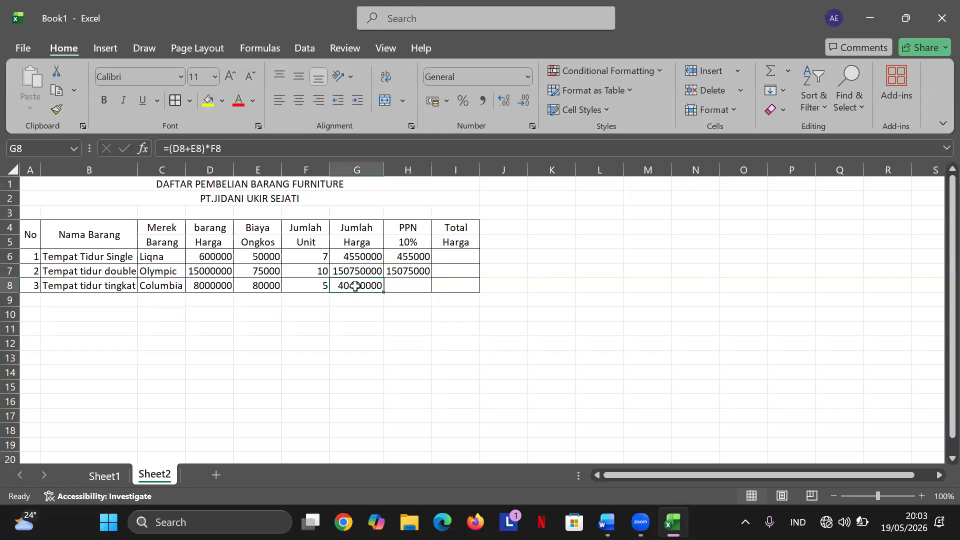
{"action": "left_click", "coordinate": [403, 283]}
{"action": "type", "text": "="}
{"action": "left_click", "coordinate": [353, 291]}
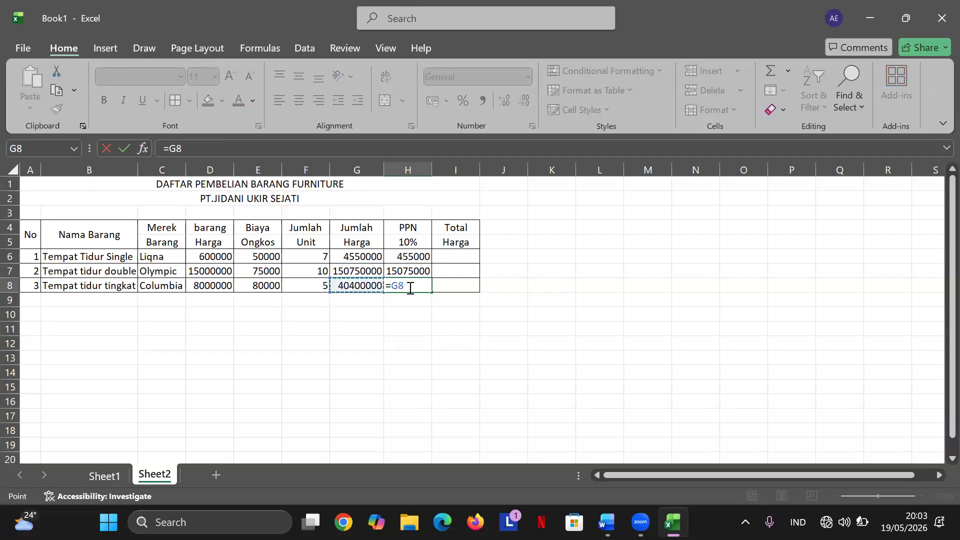
{"action": "type", "text": "8"}
{"action": "key", "text": "BackSpace"}
{"action": "type", "text": "*10%"}
{"action": "key", "text": "Return"}
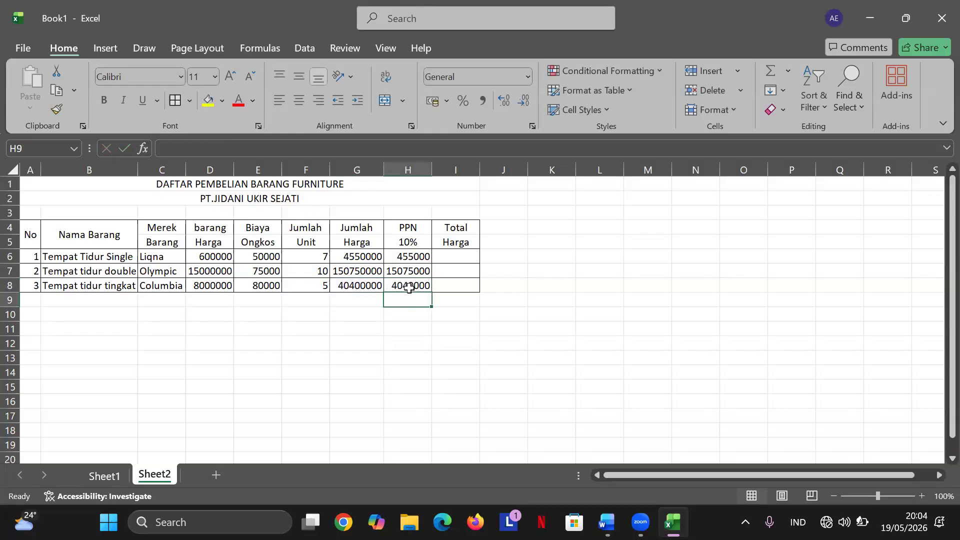
Calculate the Total Harga of Tempat Tidur Single in cell I6 with the formula =G6+H6.
{"action": "left_click", "coordinate": [523, 282]}
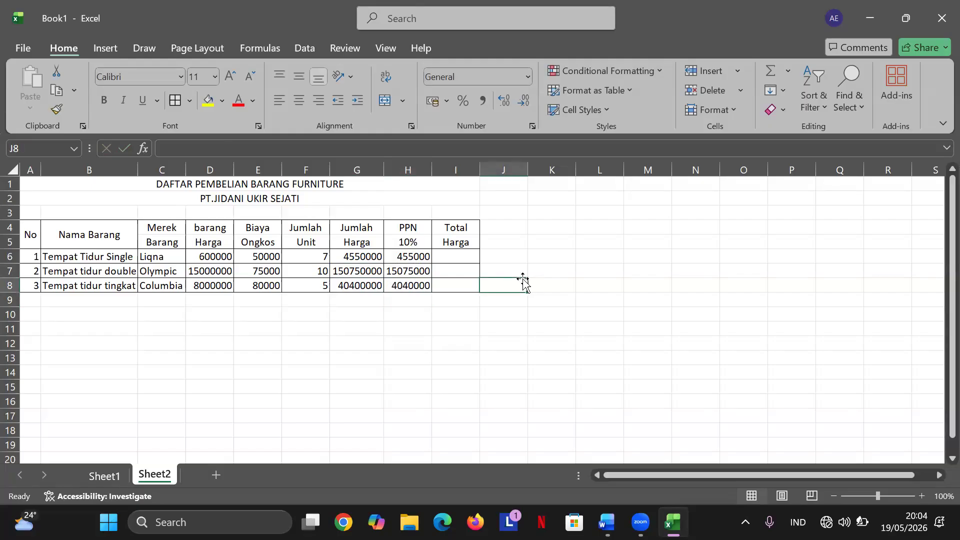
{"action": "left_click", "coordinate": [463, 257]}
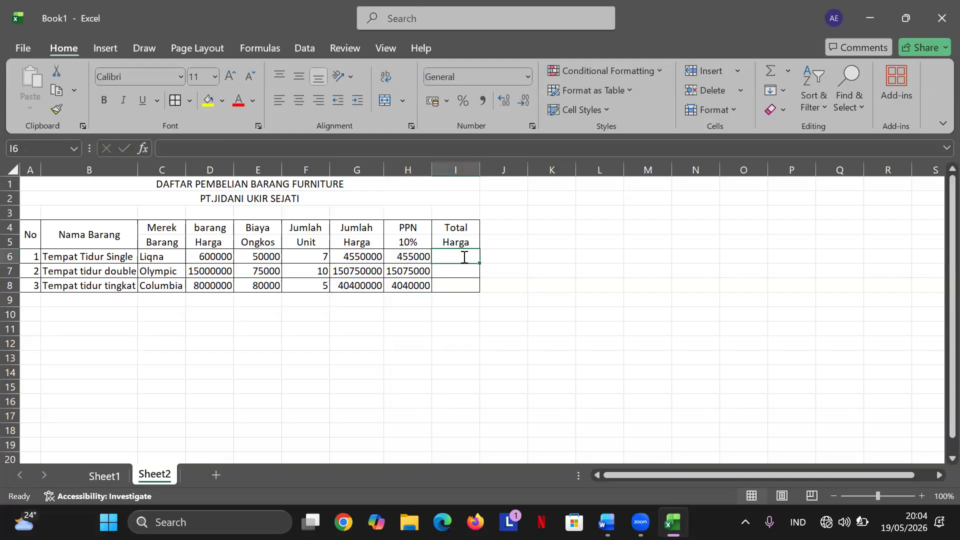
{"action": "type", "text": "="}
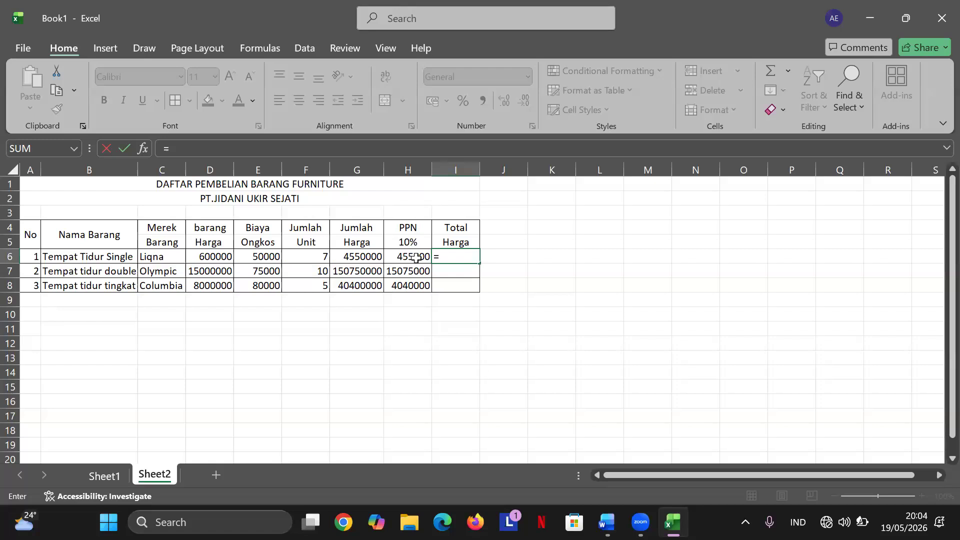
{"action": "left_click", "coordinate": [355, 257]}
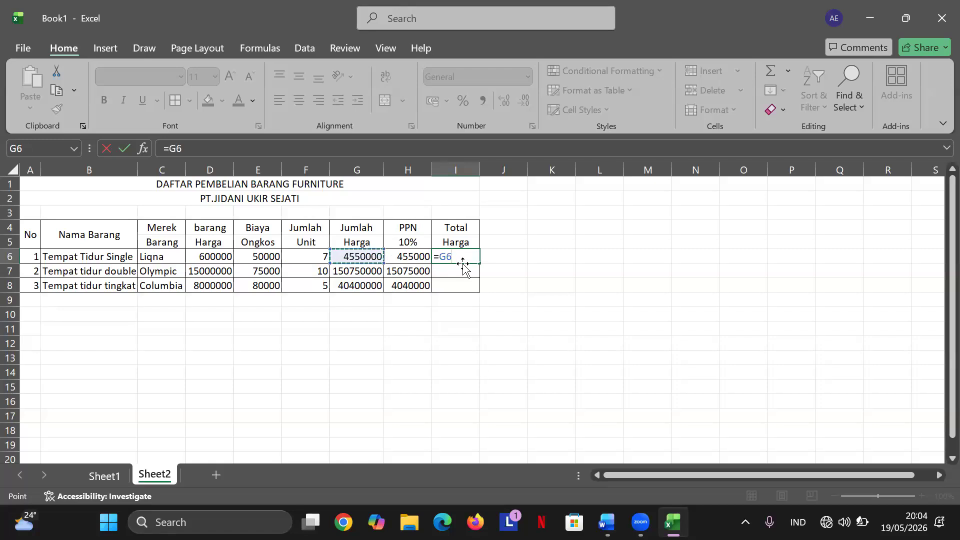
{"action": "type", "text": "="}
{"action": "key", "text": "BackSpace"}
{"action": "type", "text": "+"}
{"action": "left_click", "coordinate": [424, 258]}
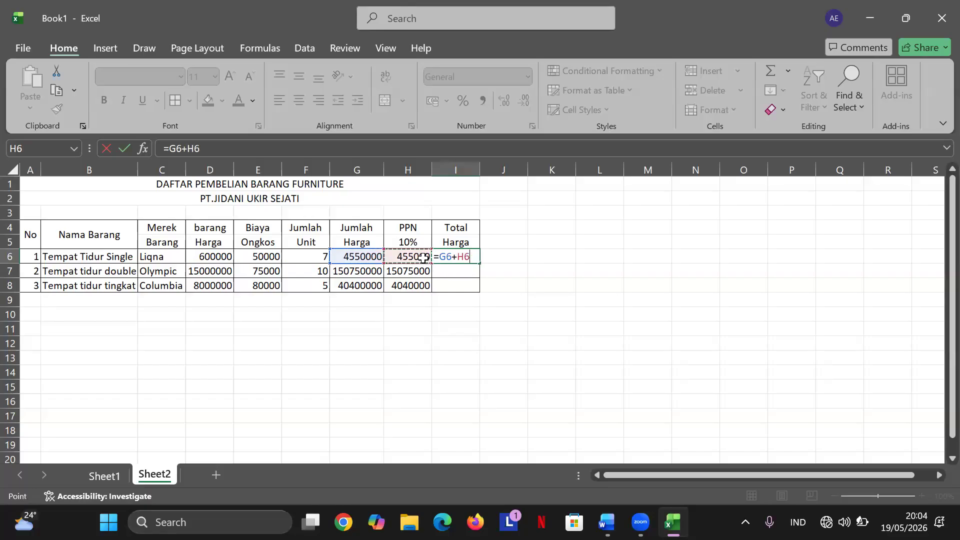
{"action": "key", "text": "Return"}
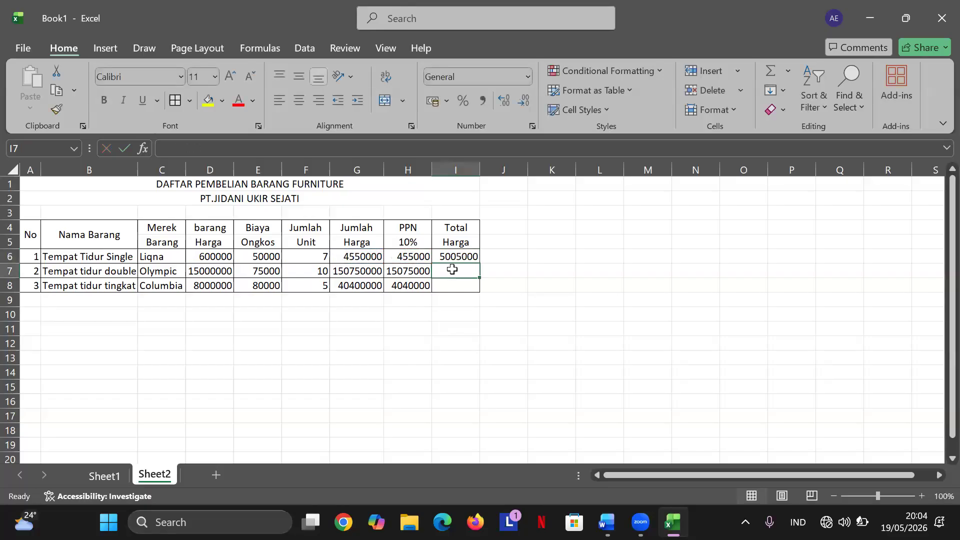
Calculate the Total Harga of Tempat tidur double in cell I7 with the formula =G7+H7.
{"action": "type", "text": "="}
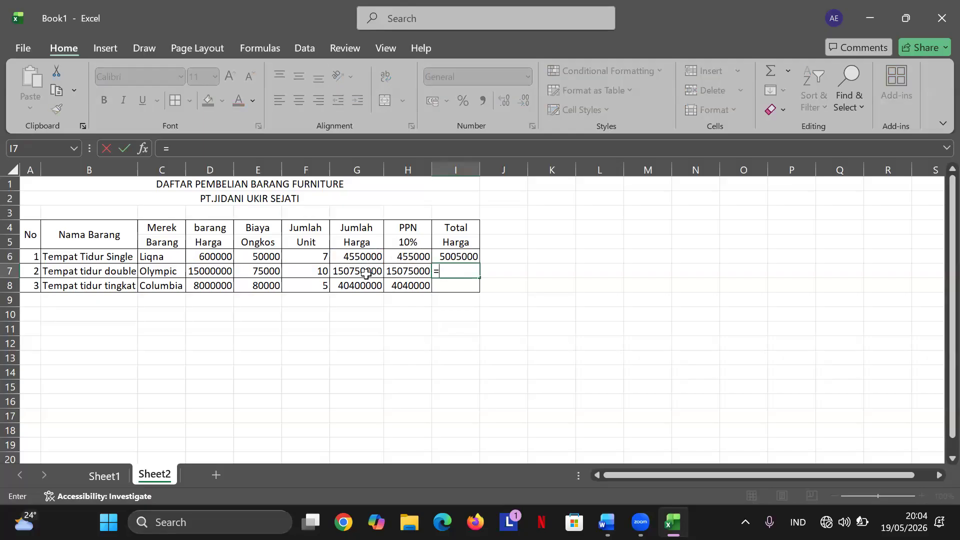
{"action": "left_click", "coordinate": [362, 272]}
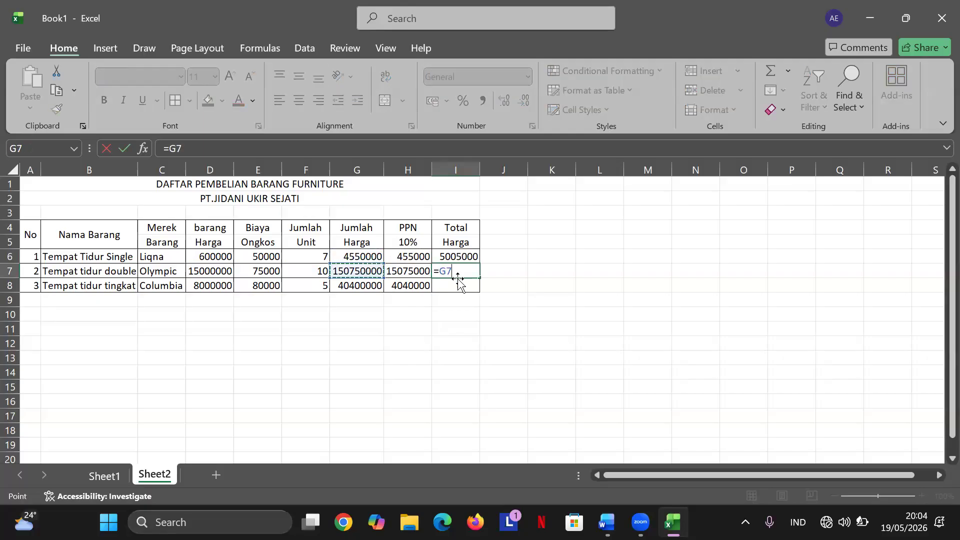
{"action": "type", "text": "="}
{"action": "key", "text": "BackSpace"}
{"action": "type", "text": "+"}
{"action": "left_click", "coordinate": [419, 277]}
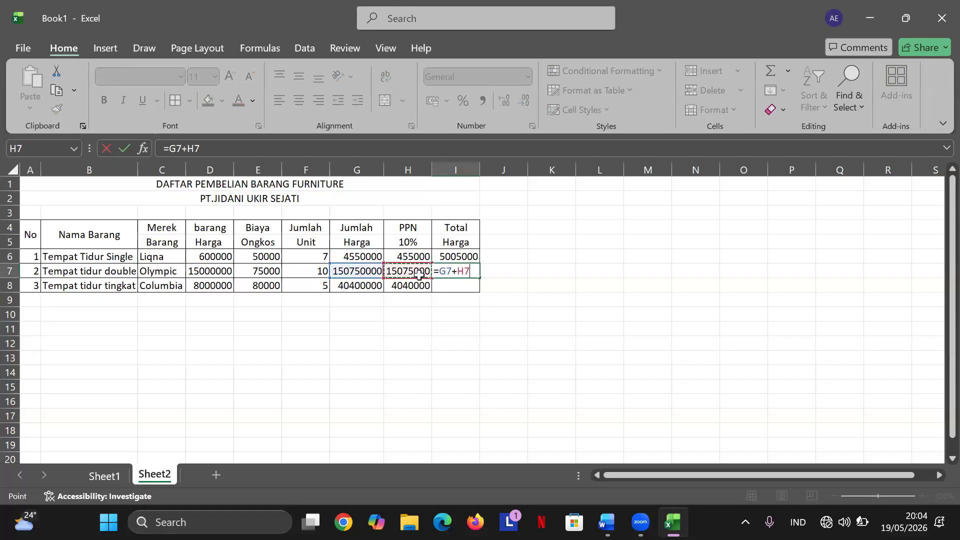
{"action": "key", "text": "Return"}
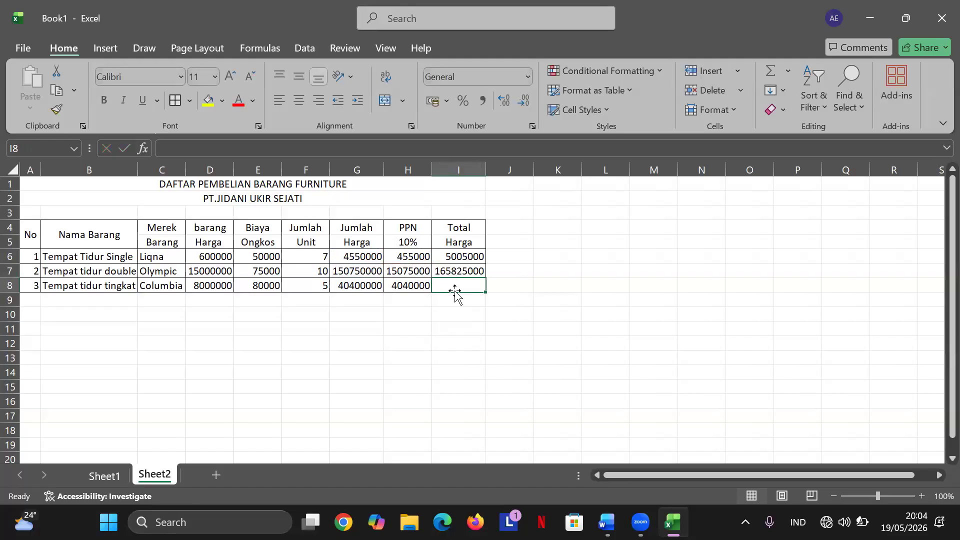
Calculate the Total Harga of Tempat tidur tingkat in cell I8 with the formula =G8+H8.
{"action": "type", "text": "="}
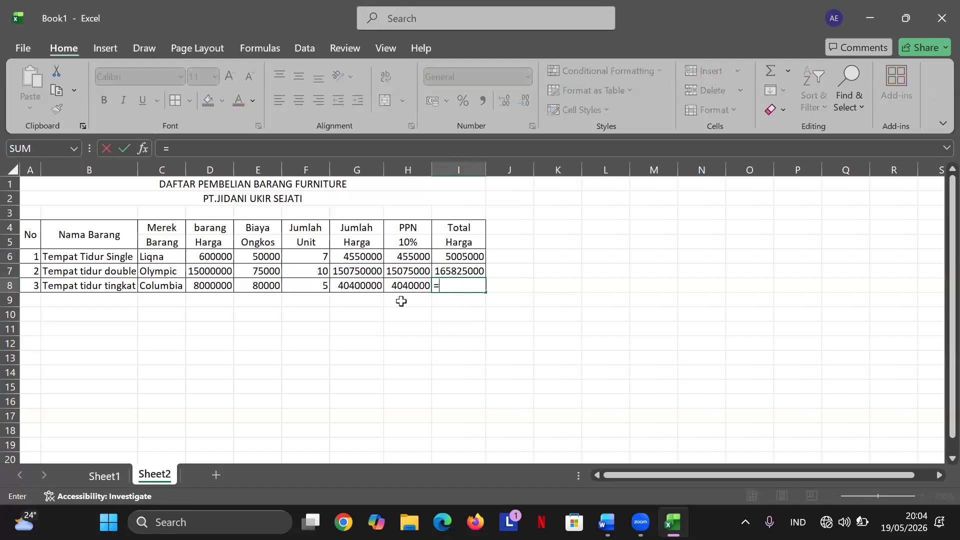
{"action": "left_click", "coordinate": [364, 291]}
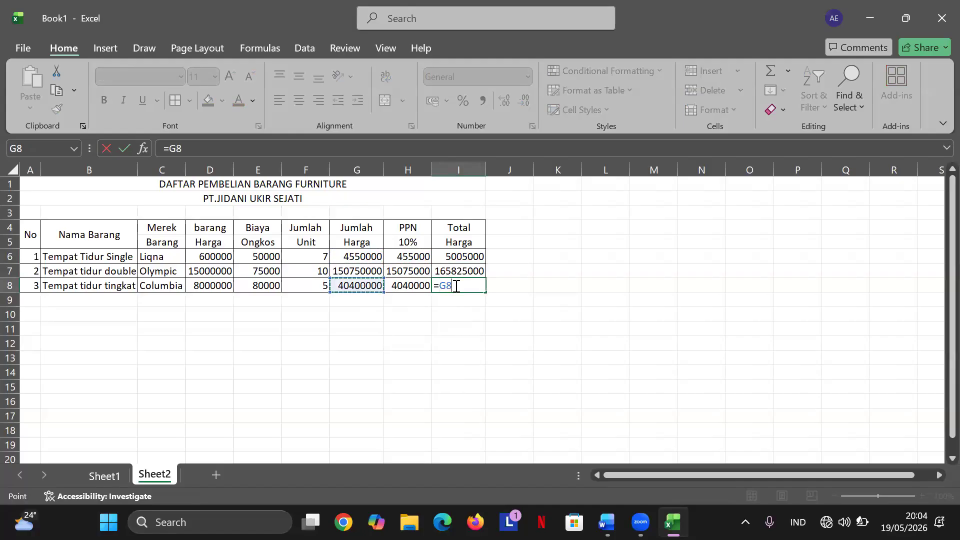
{"action": "type", "text": "+"}
{"action": "left_click", "coordinate": [511, 286]}
{"action": "left_click", "coordinate": [510, 301]}
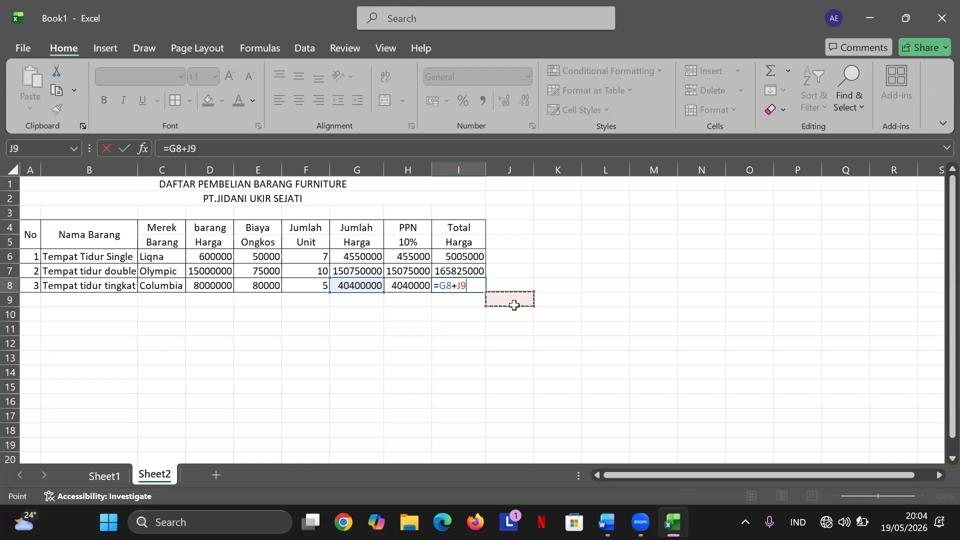
{"action": "left_click", "coordinate": [415, 287]}
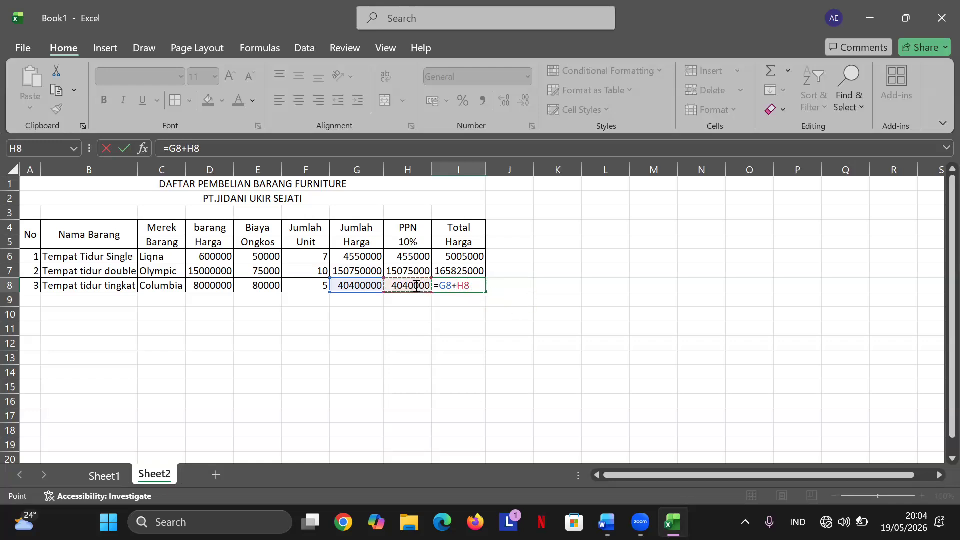
{"action": "key", "text": "Return"}
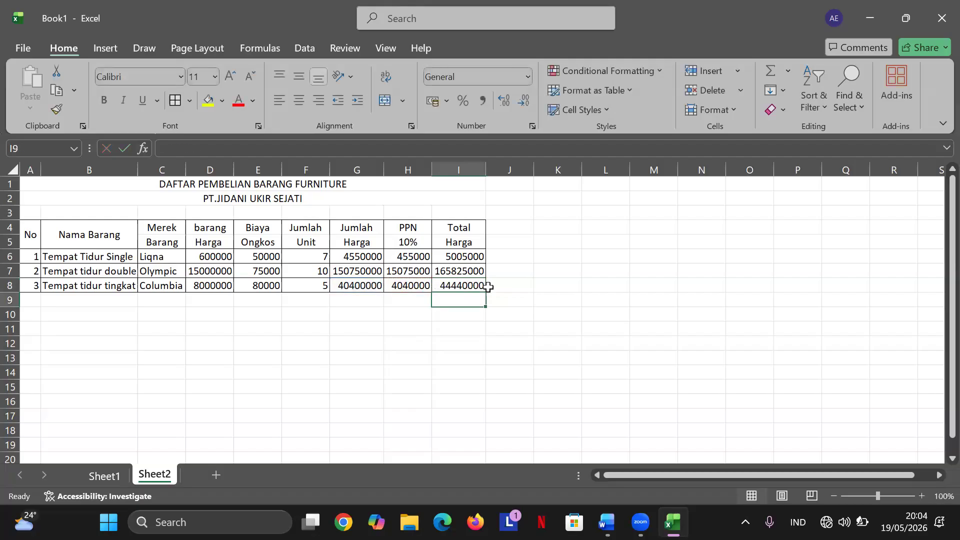
{"action": "left_click", "coordinate": [625, 298]}
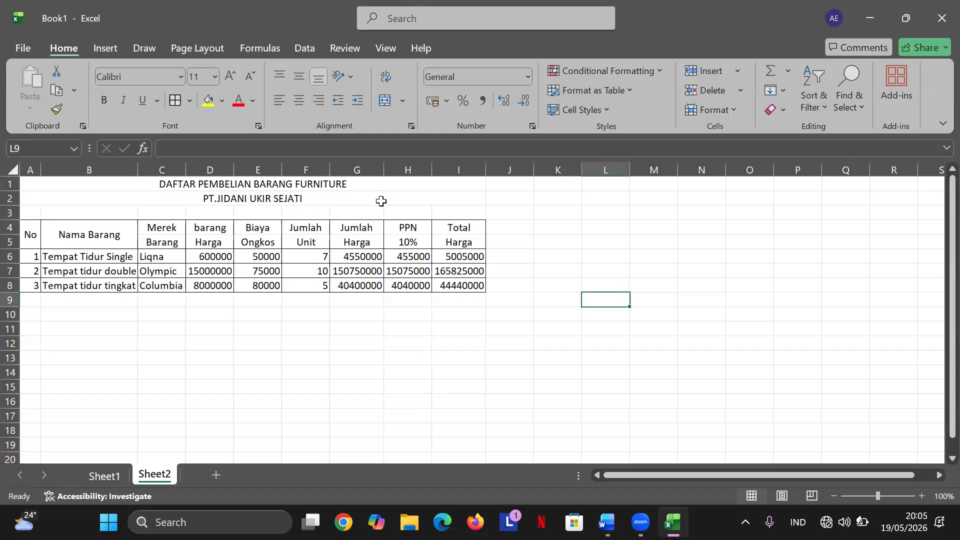
Save the workbook to the Desktop as "latihan 1" and close it.
{"action": "left_click", "coordinate": [25, 46]}
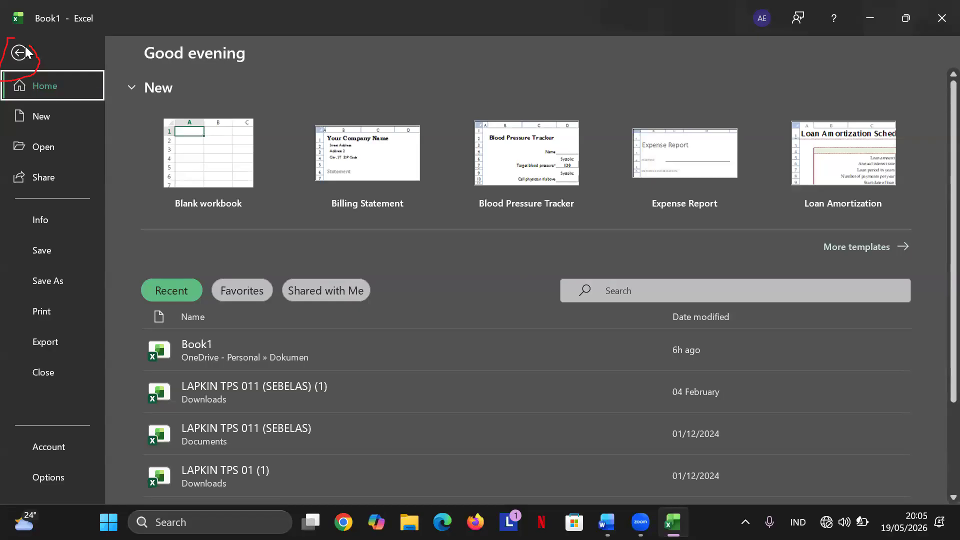
{"action": "left_click", "coordinate": [44, 284]}
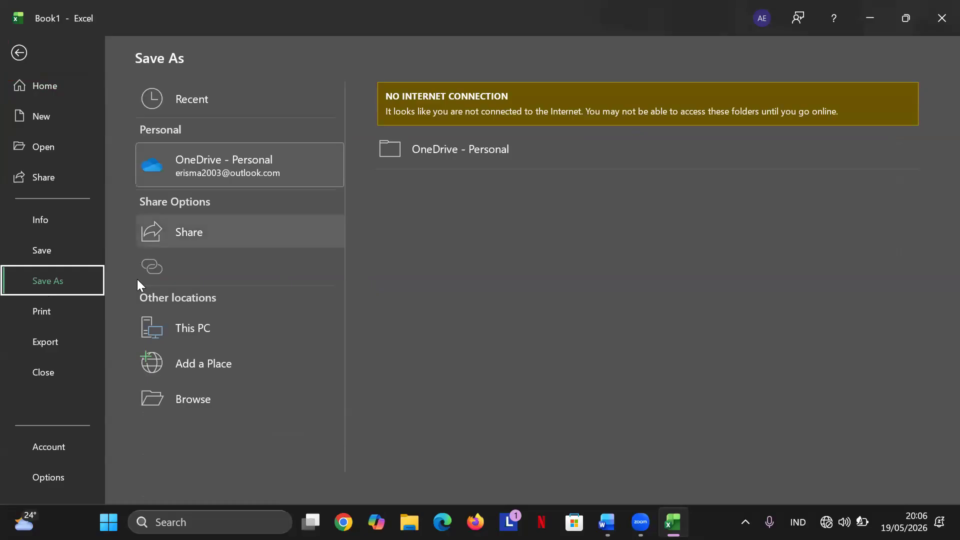
{"action": "left_click", "coordinate": [178, 393]}
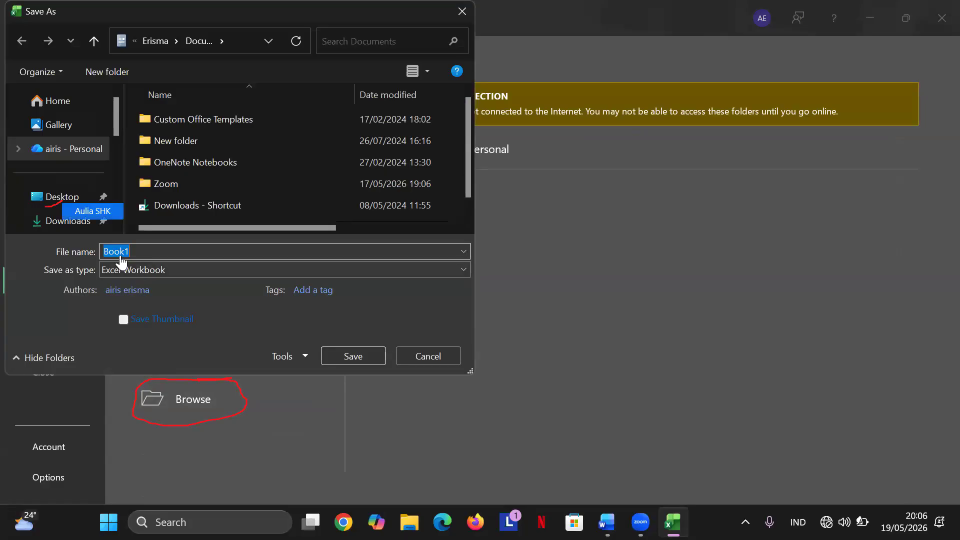
{"action": "left_click", "coordinate": [75, 200]}
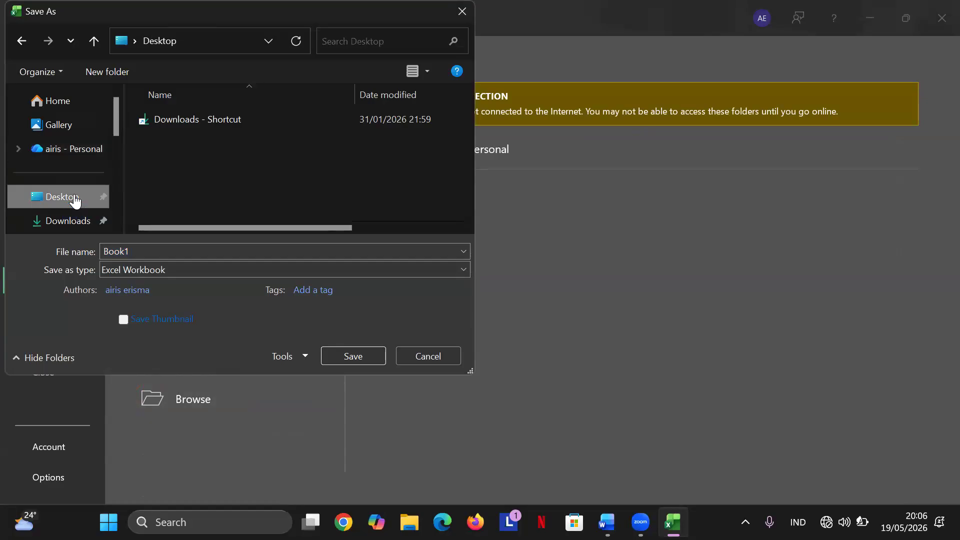
{"action": "left_click", "coordinate": [171, 246]}
{"action": "key", "text": "BackSpace"}
{"action": "type", "text": "latihan"}
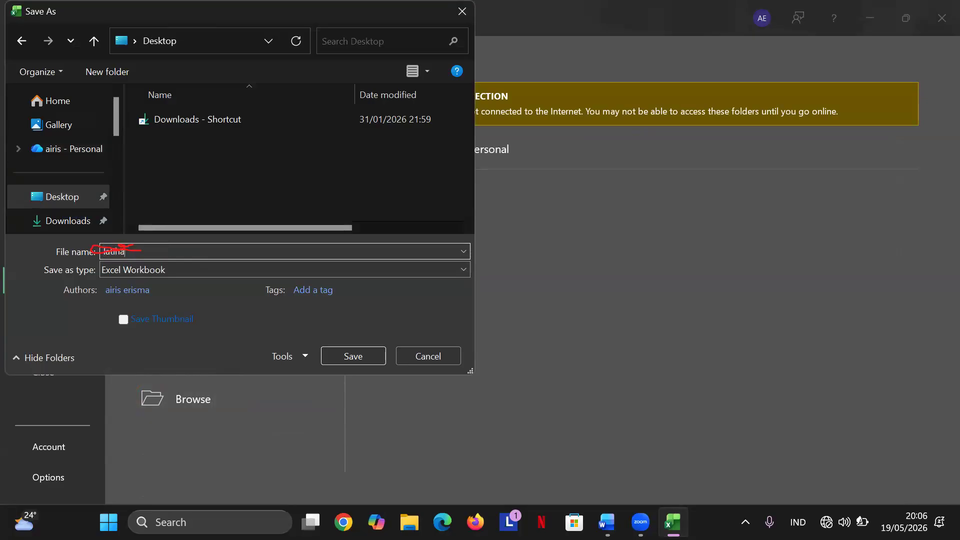
{"action": "type", "text": " 1"}
{"action": "key", "text": "Return"}
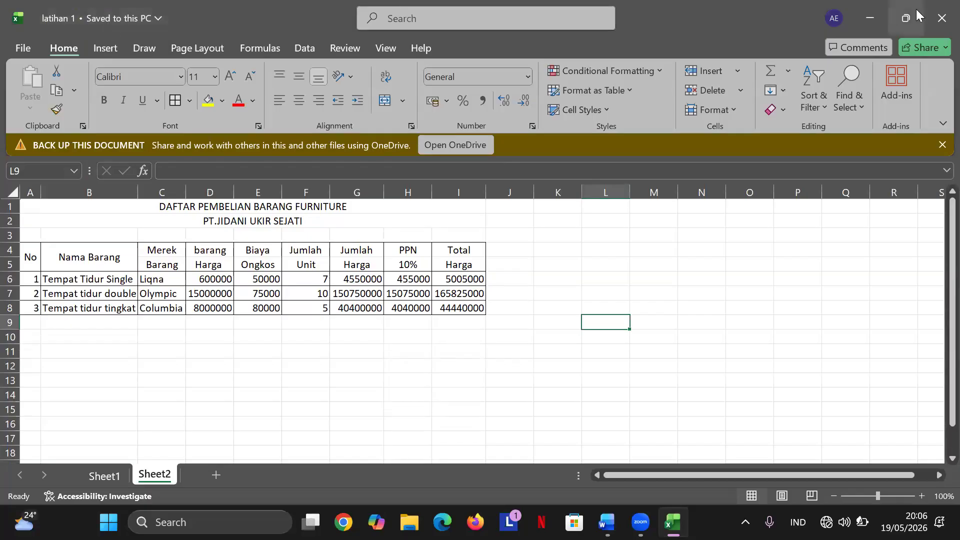
{"action": "left_click", "coordinate": [941, 17]}
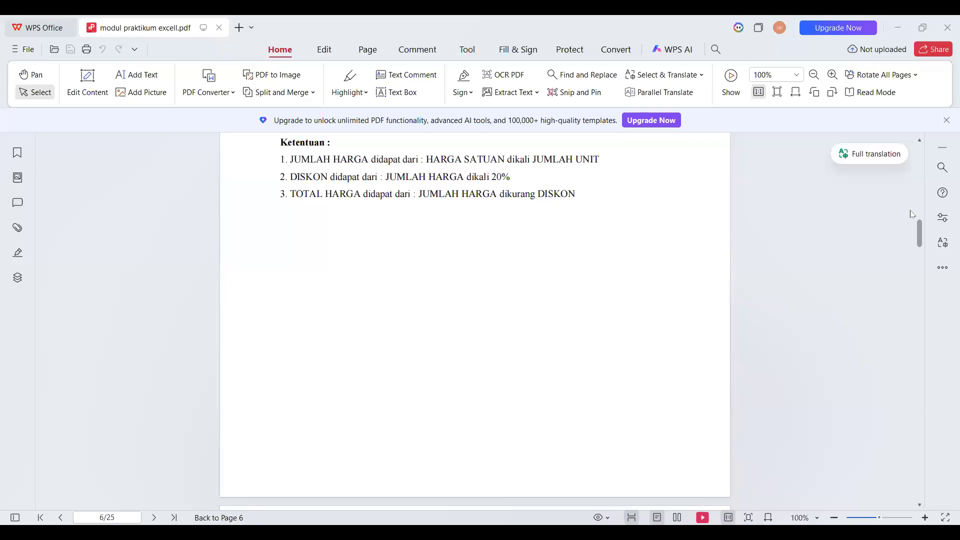
In the WPS Office document modul praktikum excell.pdf, review the Latihan 4 and Latihan 5 tables and their Ketentuan.
{"action": "scroll", "coordinate": [913, 220], "scroll_direction": "up", "scroll_amount": 5}
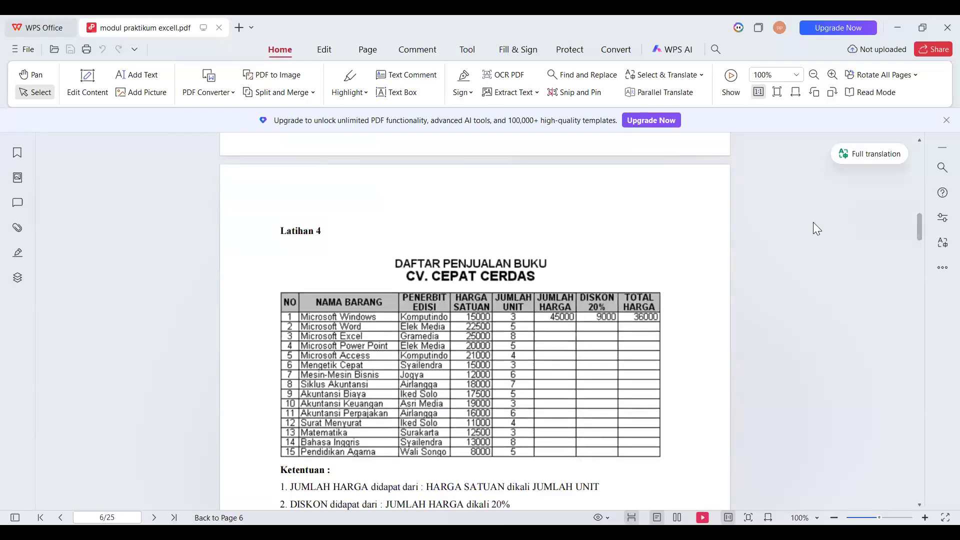
{"action": "left_click_drag", "start_coordinate": [918, 227], "coordinate": [925, 243]}
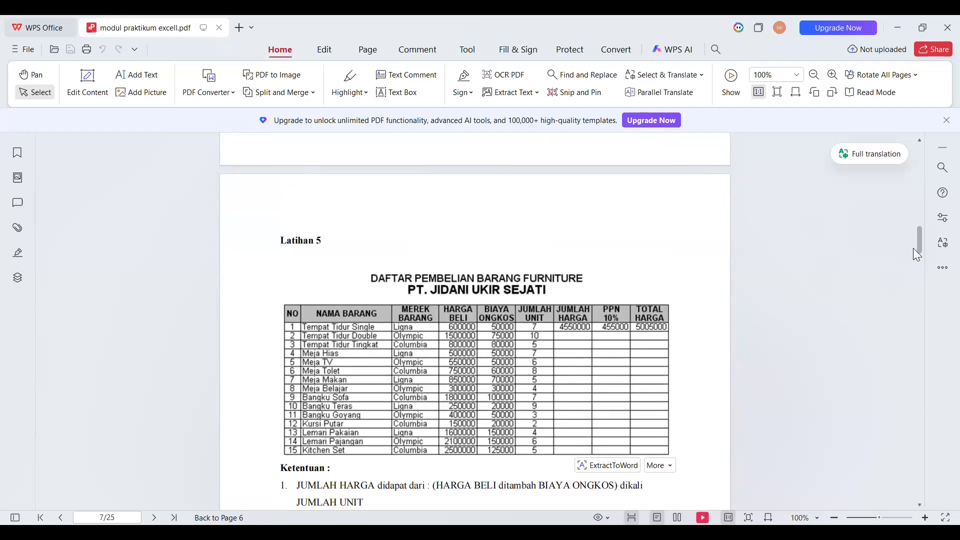
{"action": "left_click_drag", "start_coordinate": [917, 242], "coordinate": [907, 226]}
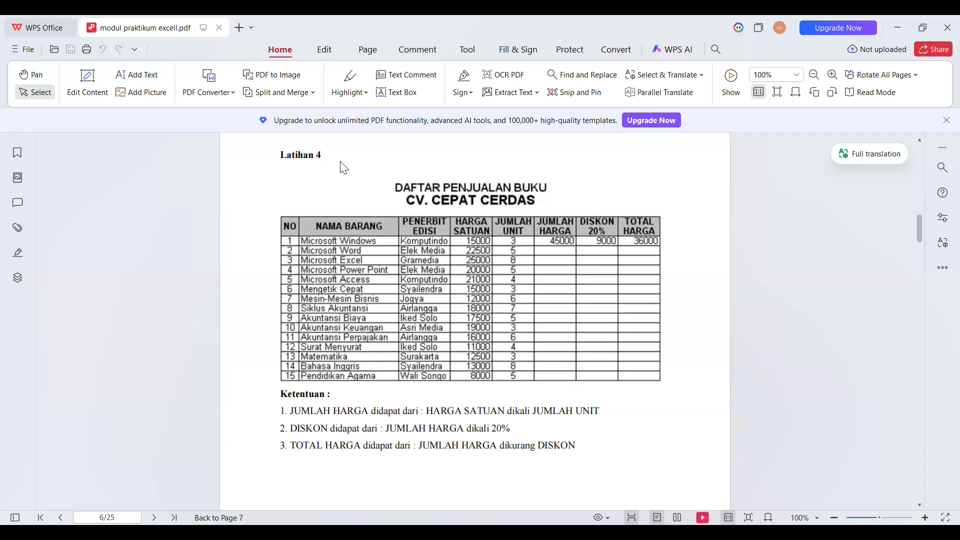
{"action": "triple_click", "coordinate": [326, 160]}
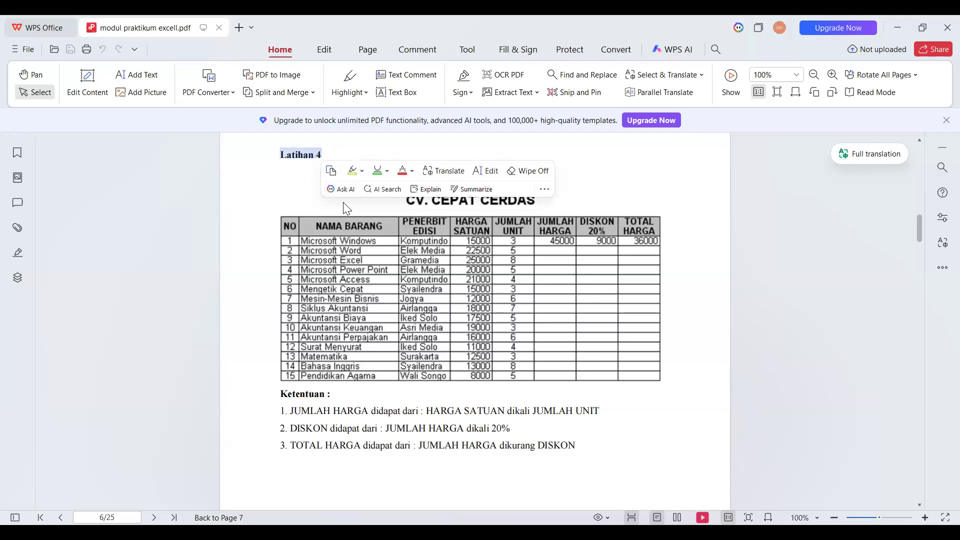
{"action": "left_click", "coordinate": [707, 259]}
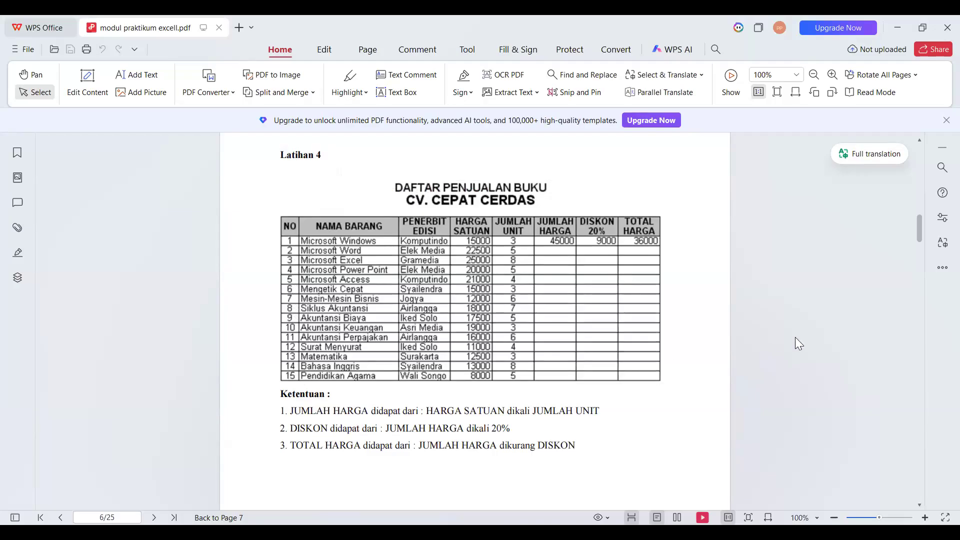
{"action": "scroll", "coordinate": [796, 339], "scroll_direction": "down", "scroll_amount": 5}
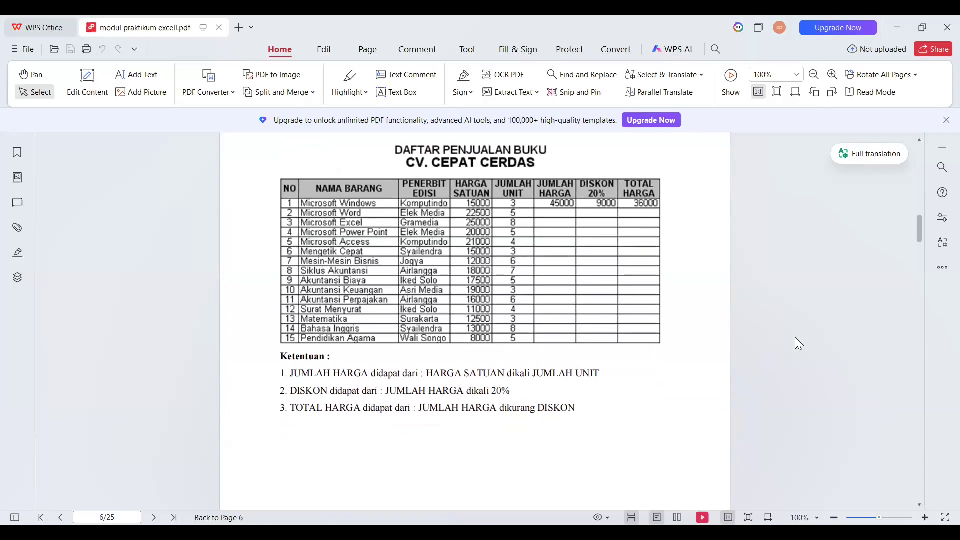
{"action": "scroll", "coordinate": [796, 337], "scroll_direction": "down", "scroll_amount": 12}
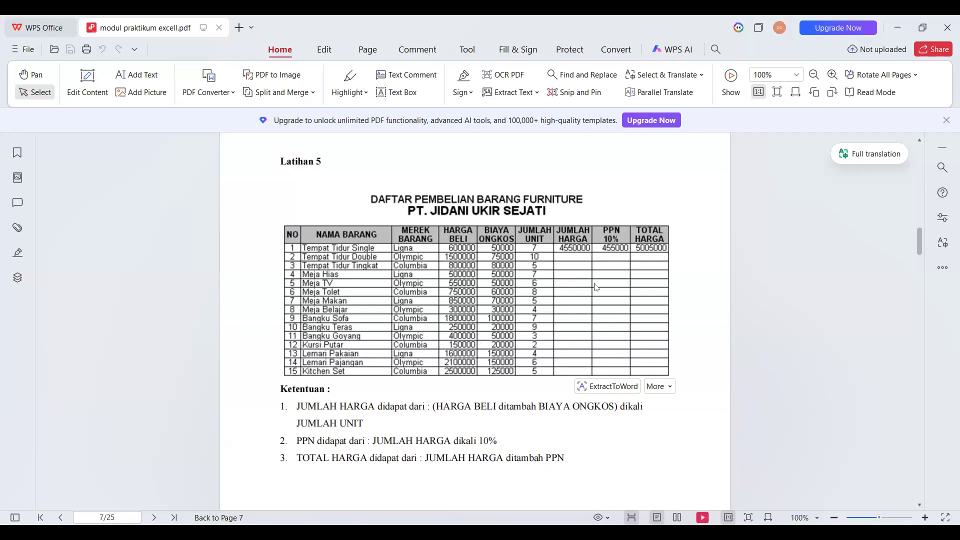
{"action": "scroll", "coordinate": [597, 289], "scroll_direction": "down", "scroll_amount": 5}
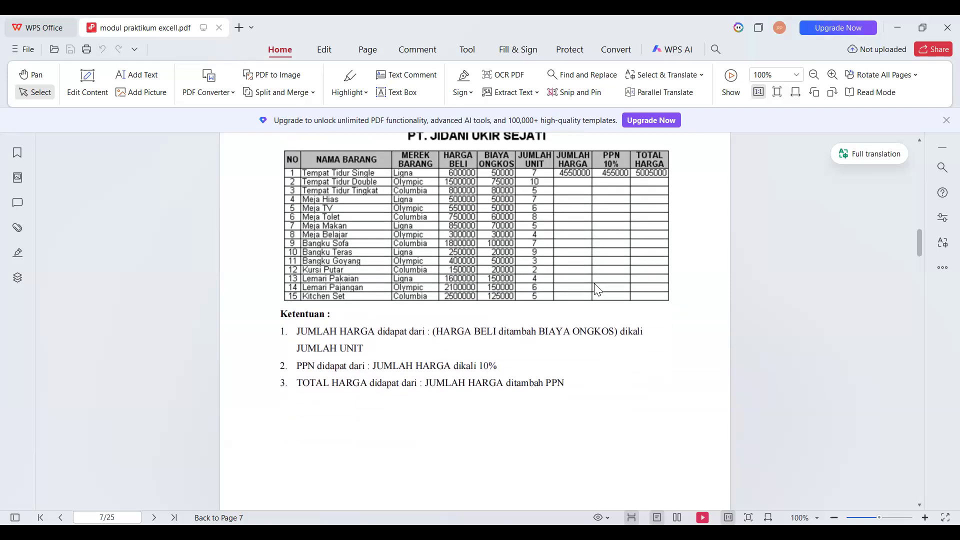
Examine the Latihan 6 electronics sales table of PT. JIRSA ELECTRIC and its HARGA SATUAN and JUMLAH HARGA rules.
{"action": "scroll", "coordinate": [800, 336], "scroll_direction": "down", "scroll_amount": 7}
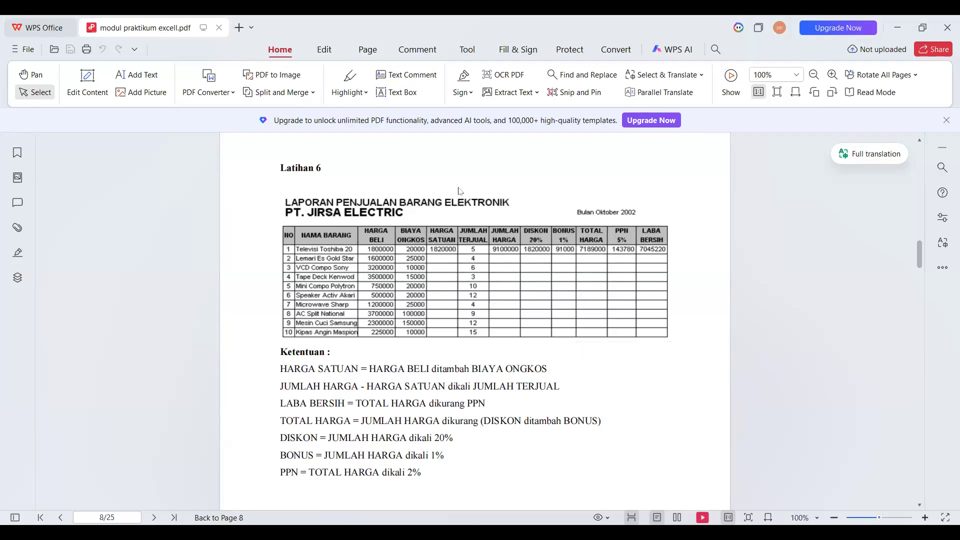
{"action": "mouse_move", "coordinate": [440, 202]}
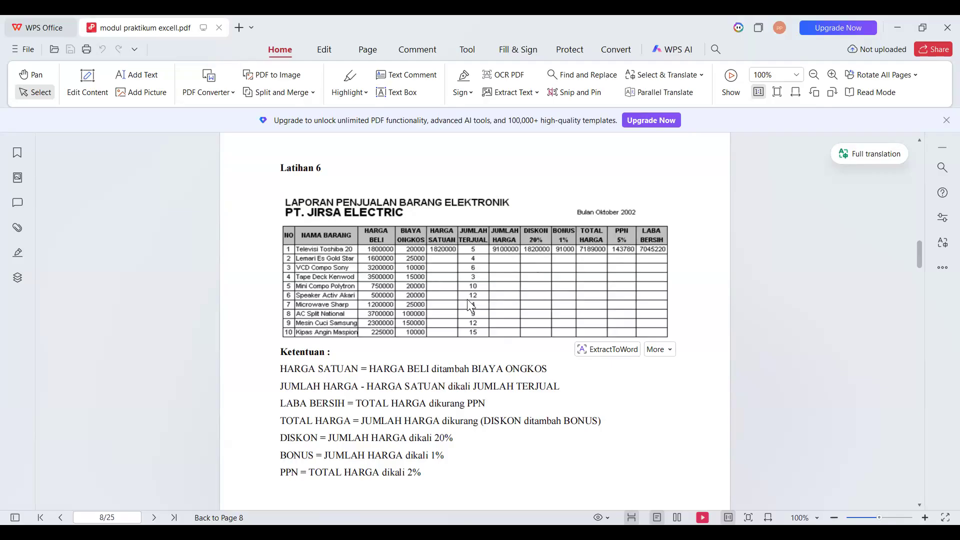
{"action": "left_click", "coordinate": [368, 379]}
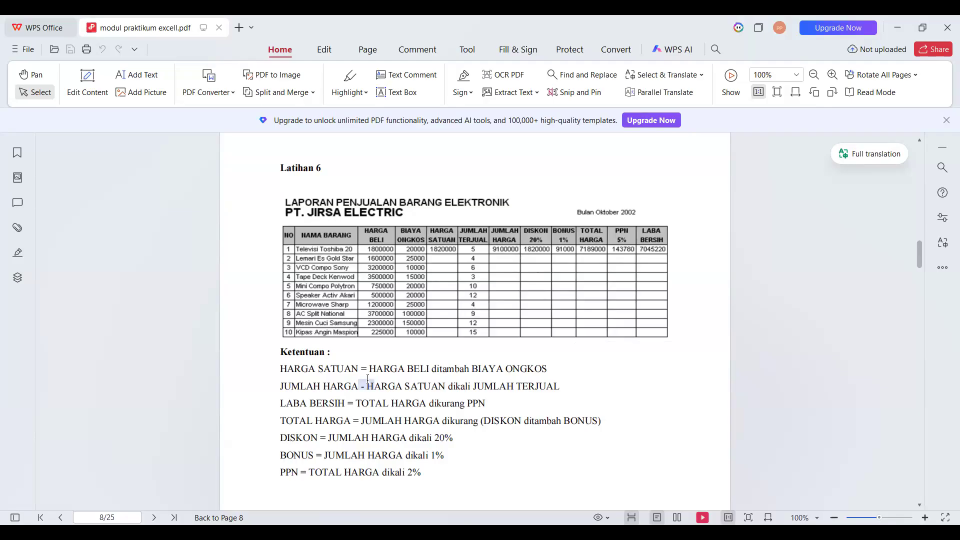
{"action": "double_click", "coordinate": [368, 379]}
{"action": "left_click", "coordinate": [367, 379]}
{"action": "mouse_move", "coordinate": [569, 299]}
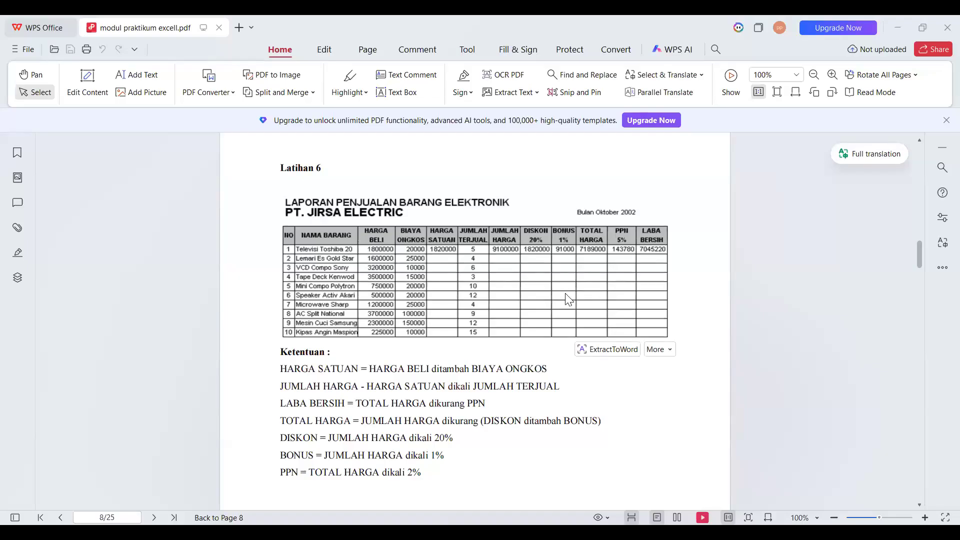
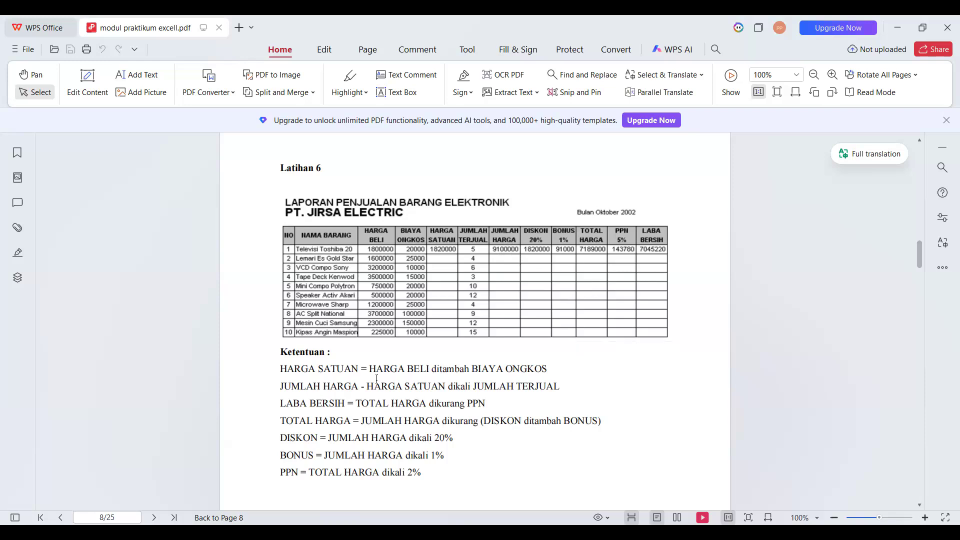
{"action": "mouse_move", "coordinate": [359, 384]}
{"action": "left_mouse_down"}
{"action": "mouse_move", "coordinate": [375, 382]}
{"action": "mouse_move", "coordinate": [365, 383]}
{"action": "mouse_move", "coordinate": [369, 370]}
{"action": "left_mouse_up"}
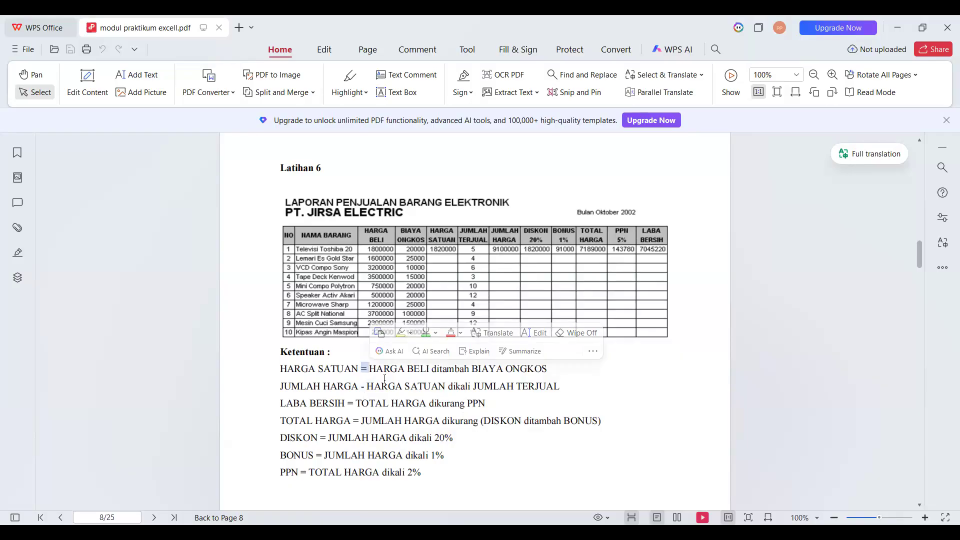
{"action": "left_click", "coordinate": [385, 379]}
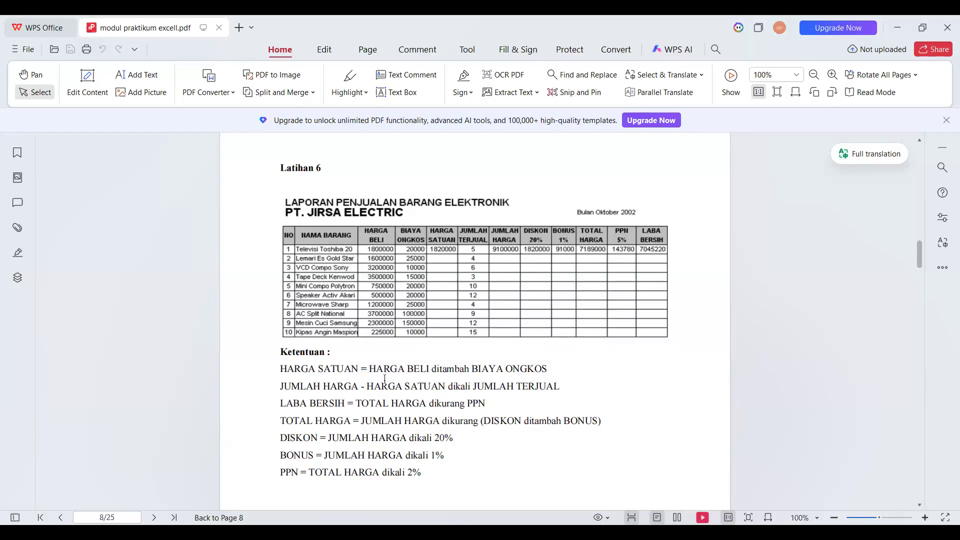
{"action": "left_click_drag", "start_coordinate": [367, 386], "coordinate": [445, 386]}
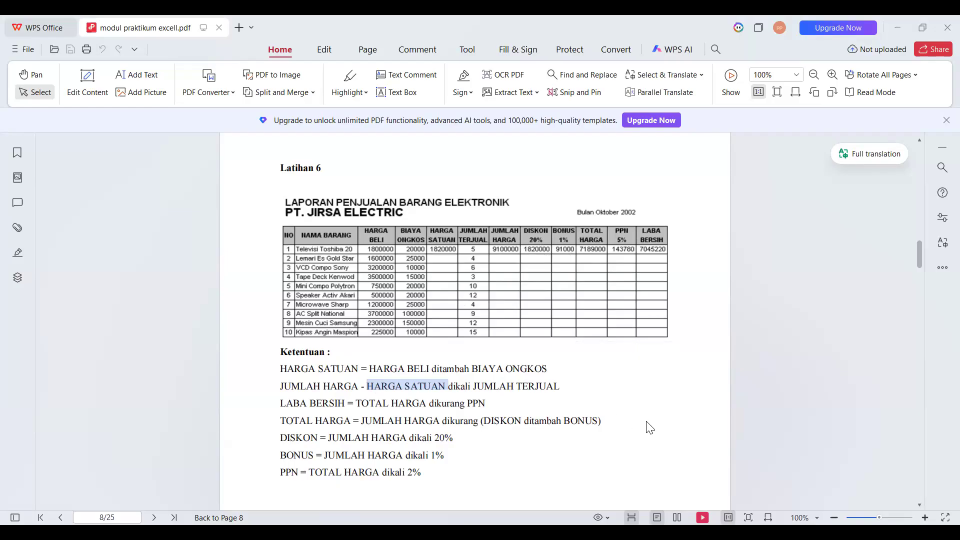
{"action": "left_click", "coordinate": [307, 417]}
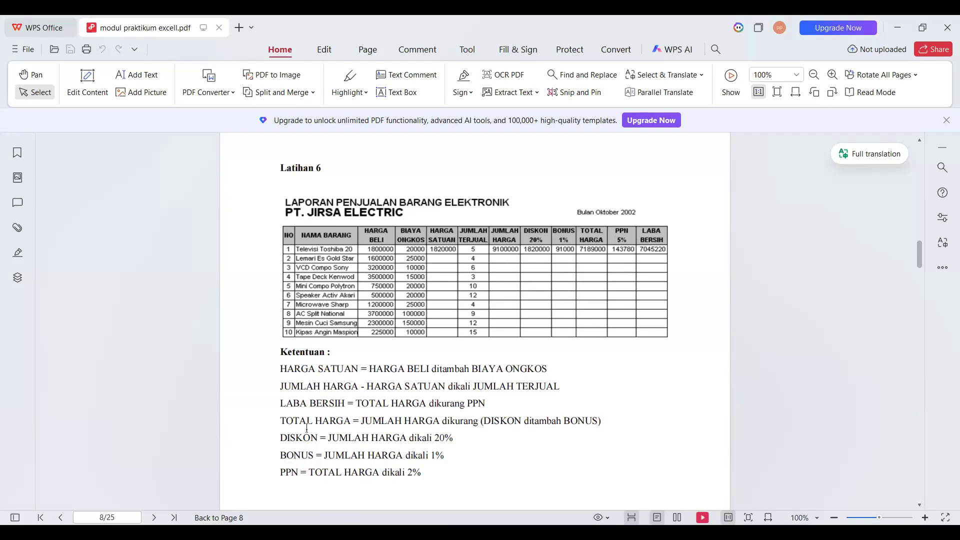
Examine the BONUS rule and the remaining calculation rules of Latihan 6 against the columns of its table.
{"action": "mouse_move", "coordinate": [513, 295]}
{"action": "mouse_move", "coordinate": [564, 276]}
{"action": "left_click_drag", "start_coordinate": [318, 455], "coordinate": [446, 456]}
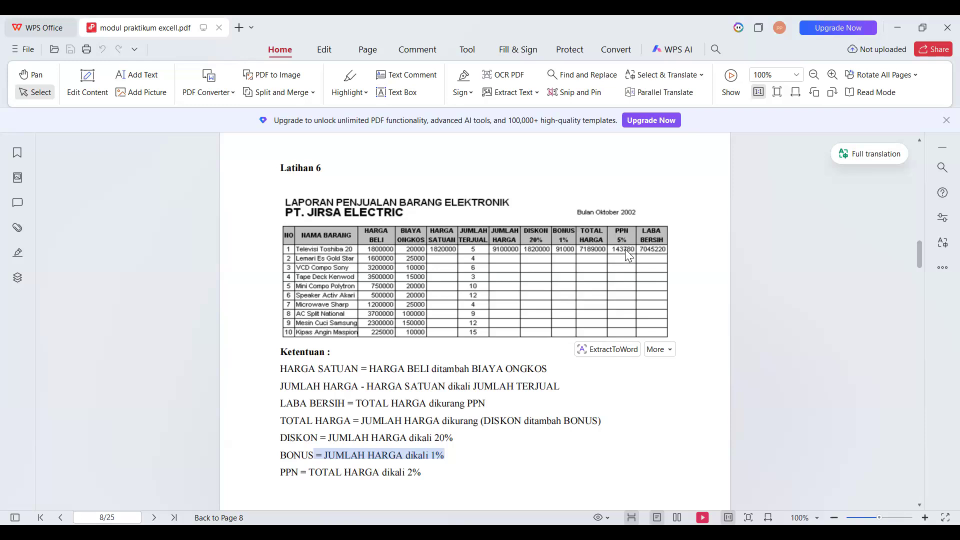
{"action": "left_click", "coordinate": [530, 457]}
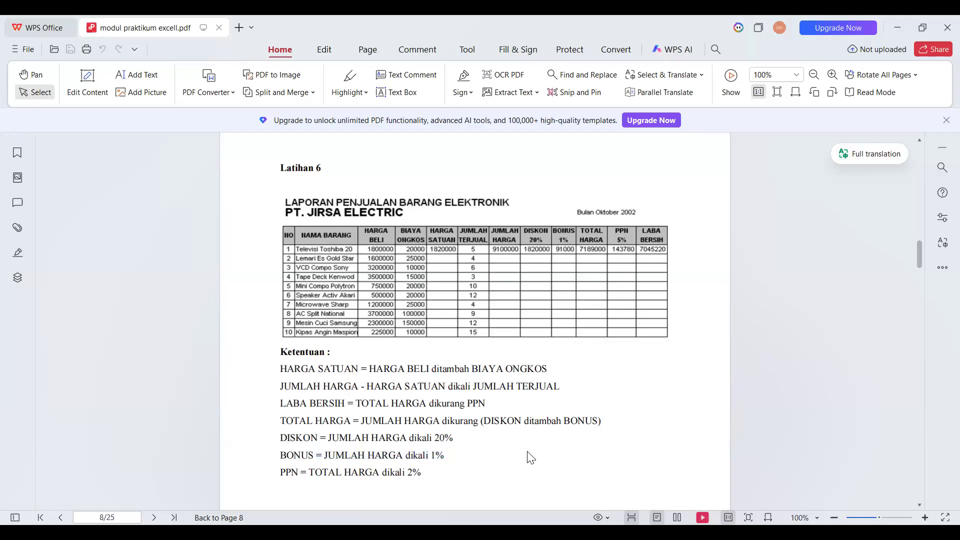
{"action": "scroll", "coordinate": [531, 458], "scroll_direction": "down", "scroll_amount": 5}
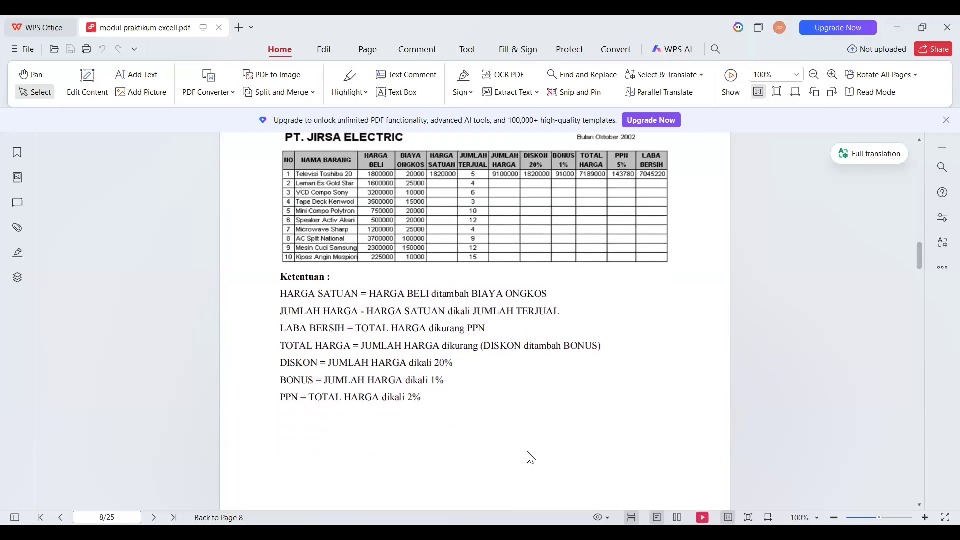
{"action": "scroll", "coordinate": [531, 458], "scroll_direction": "down", "scroll_amount": 3}
{"action": "scroll", "coordinate": [531, 458], "scroll_direction": "up", "scroll_amount": 5}
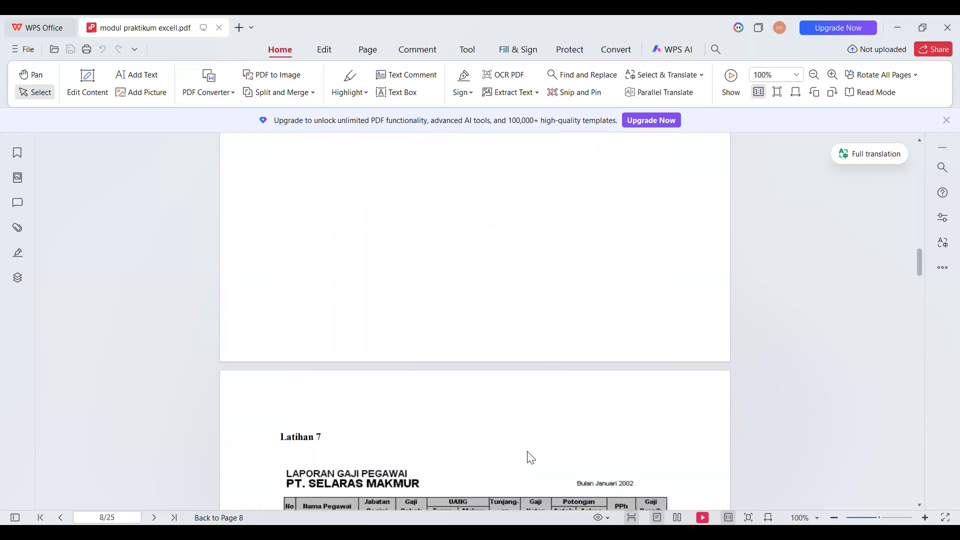
{"action": "scroll", "coordinate": [531, 457], "scroll_direction": "up", "scroll_amount": 3}
{"action": "mouse_move", "coordinate": [659, 270]}
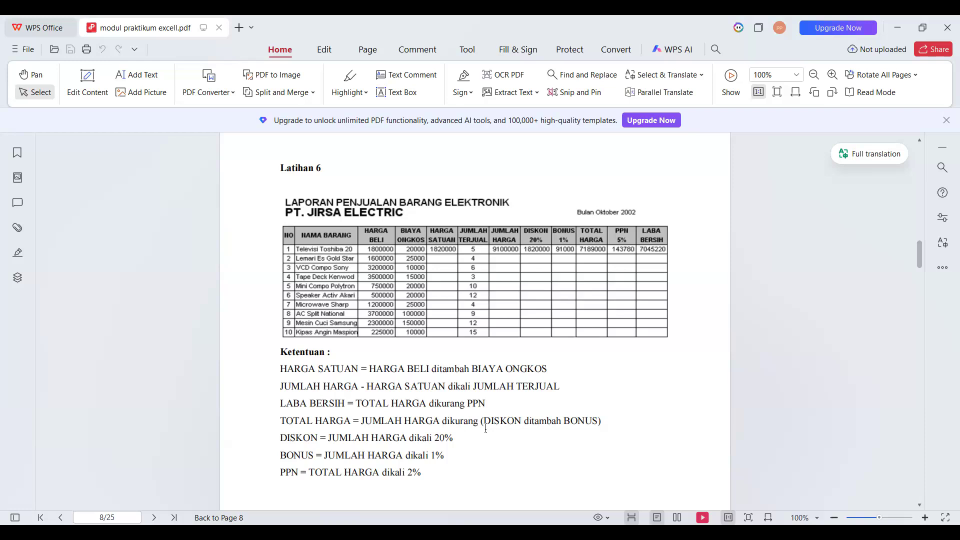
Compare the Latihan 5 furniture purchase table and its Ketentuan with the Latihan 6 electronics sales table.
{"action": "scroll", "coordinate": [486, 428], "scroll_direction": "up", "scroll_amount": 2}
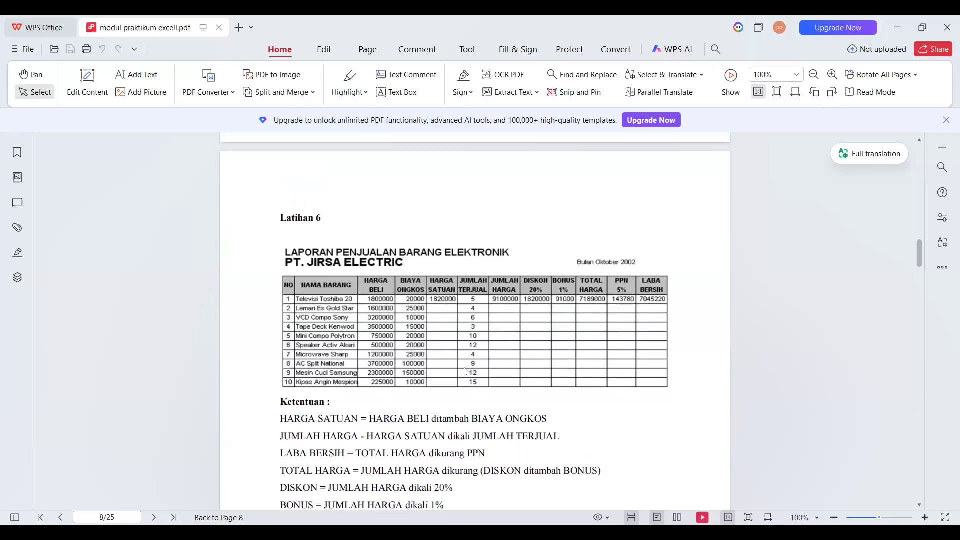
{"action": "scroll", "coordinate": [370, 240], "scroll_direction": "up", "scroll_amount": 12}
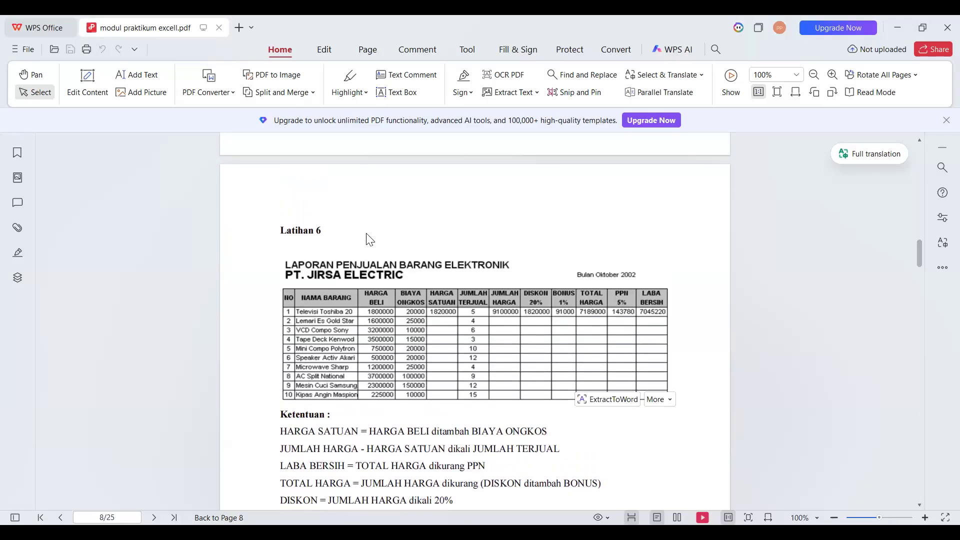
{"action": "scroll", "coordinate": [370, 241], "scroll_direction": "up", "scroll_amount": 15}
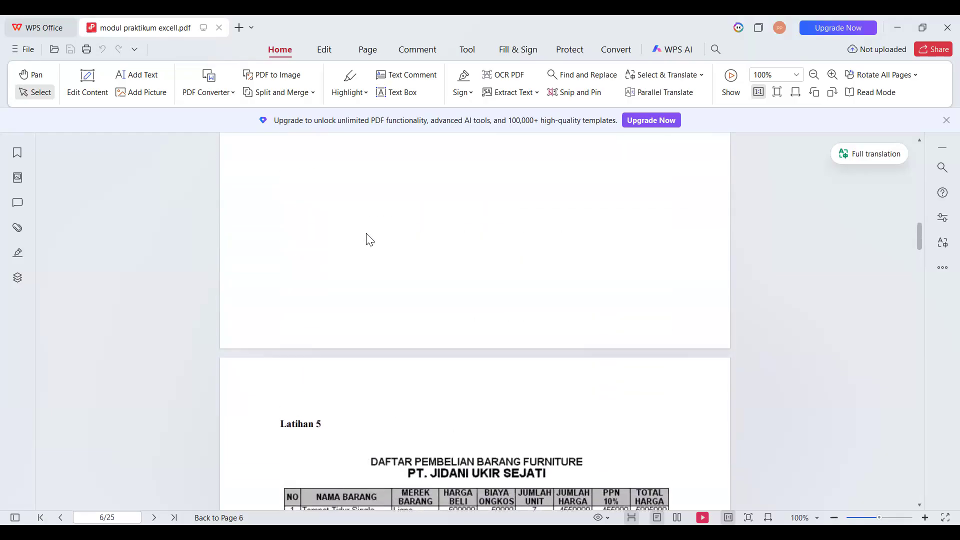
{"action": "scroll", "coordinate": [370, 240], "scroll_direction": "down", "scroll_amount": 10}
{"action": "scroll", "coordinate": [371, 240], "scroll_direction": "down", "scroll_amount": 10}
{"action": "scroll", "coordinate": [370, 241], "scroll_direction": "down", "scroll_amount": 3}
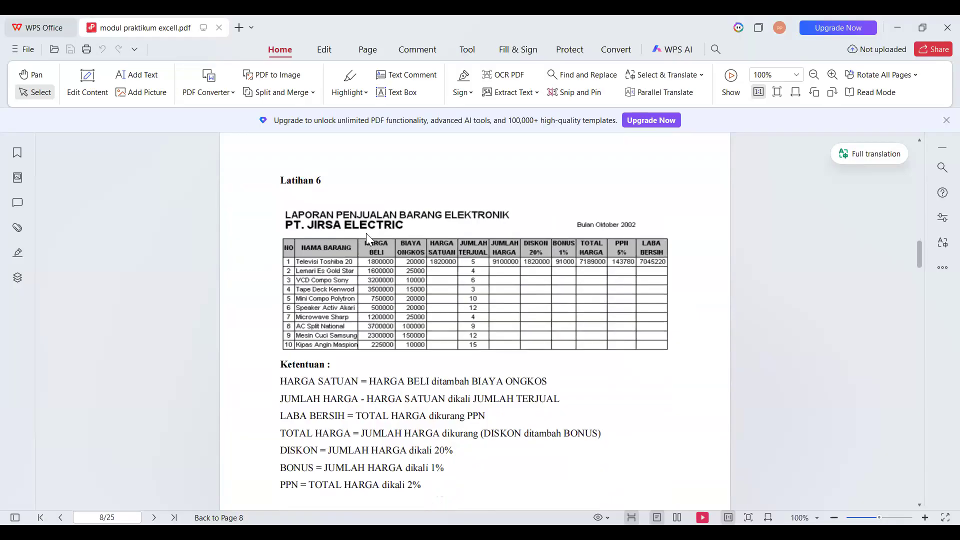
{"action": "scroll", "coordinate": [366, 233], "scroll_direction": "up", "scroll_amount": 10}
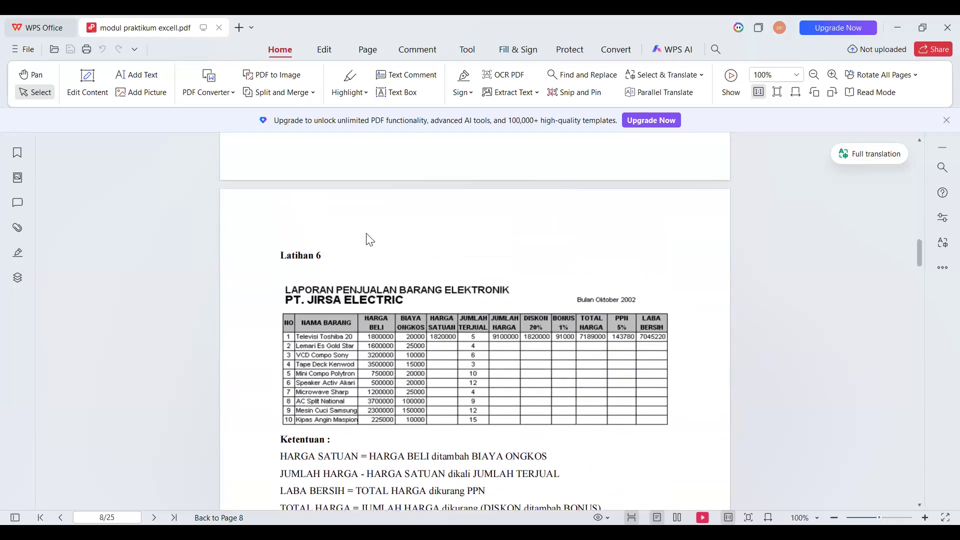
{"action": "scroll", "coordinate": [370, 240], "scroll_direction": "up", "scroll_amount": 18}
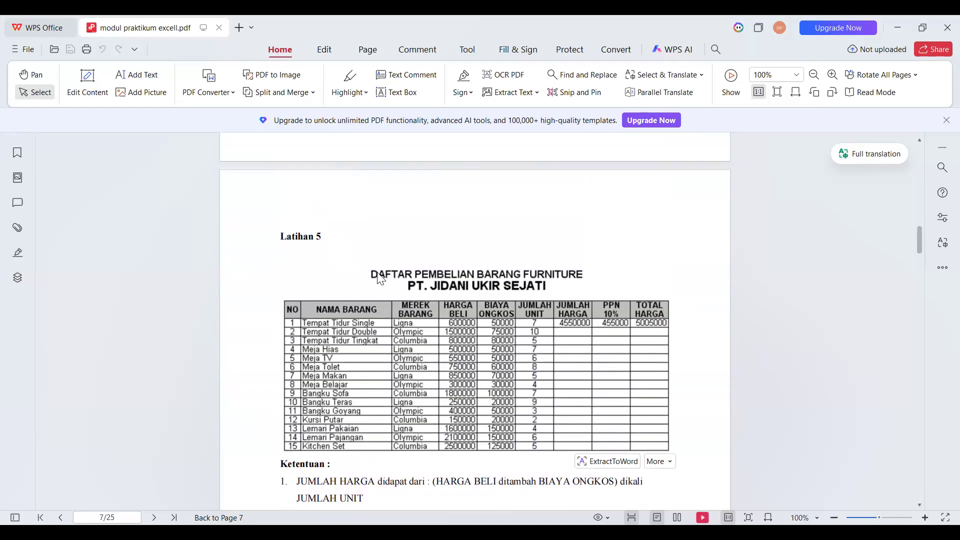
{"action": "scroll", "coordinate": [428, 279], "scroll_direction": "down", "scroll_amount": 6}
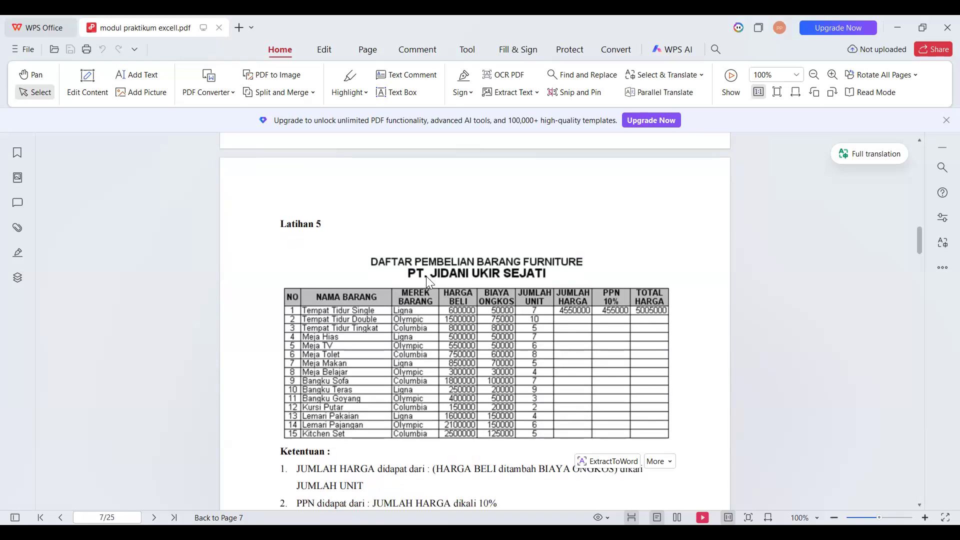
{"action": "scroll", "coordinate": [429, 283], "scroll_direction": "down", "scroll_amount": 3}
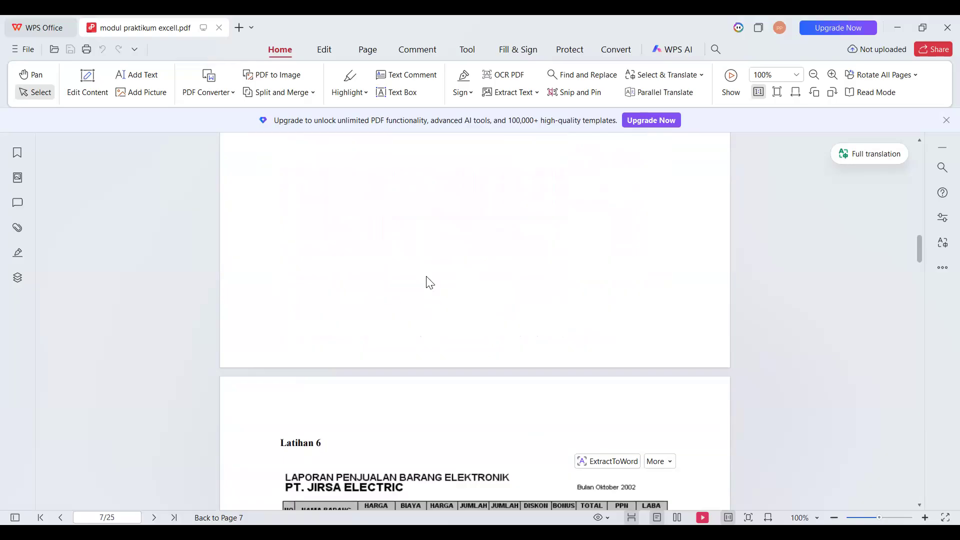
{"action": "scroll", "coordinate": [429, 282], "scroll_direction": "down", "scroll_amount": 4}
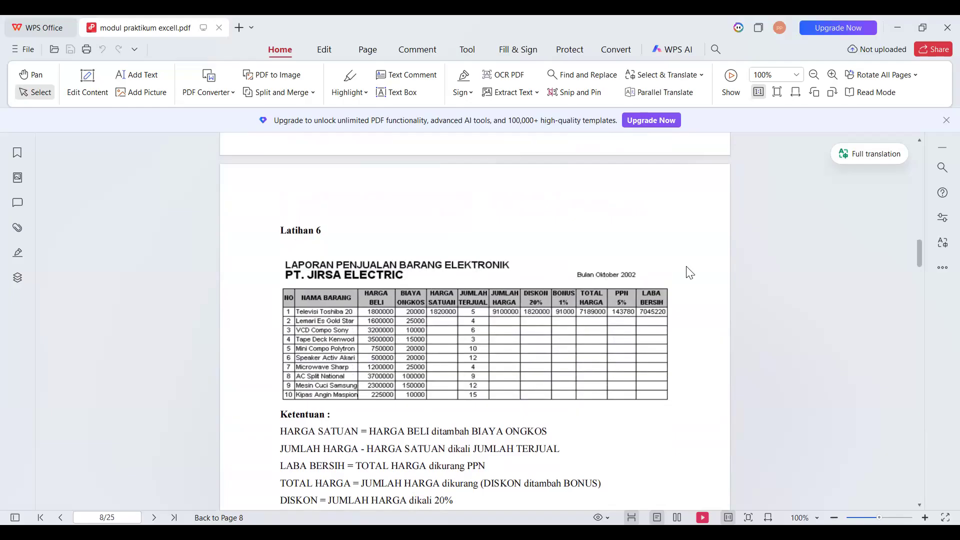
Look over the Latihan 7 salary report of PT. SELARAS MAKMUR and return to the Latihan 6 table and rules.
{"action": "mouse_move", "coordinate": [604, 282]}
{"action": "scroll", "coordinate": [363, 258], "scroll_direction": "down", "scroll_amount": 10}
{"action": "scroll", "coordinate": [363, 258], "scroll_direction": "down", "scroll_amount": 5}
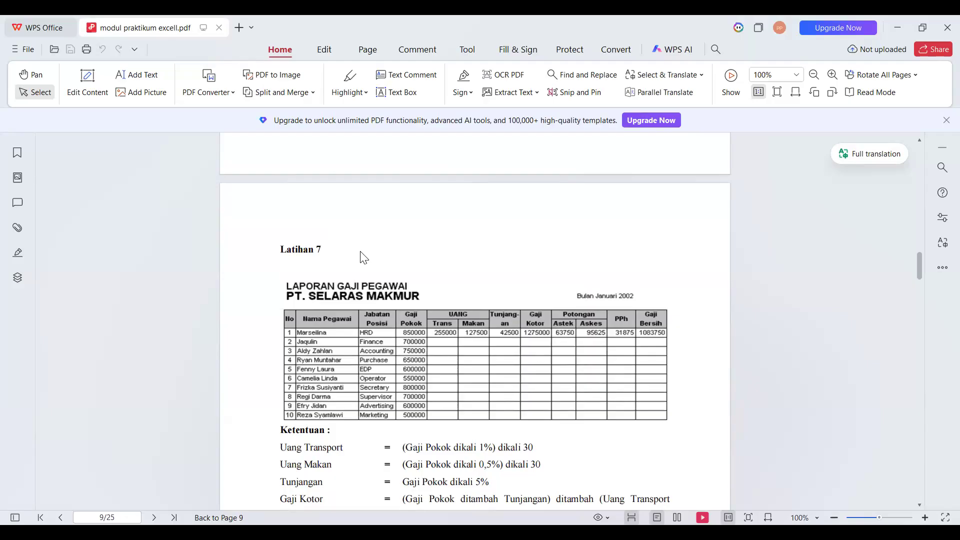
{"action": "scroll", "coordinate": [363, 258], "scroll_direction": "up", "scroll_amount": 5}
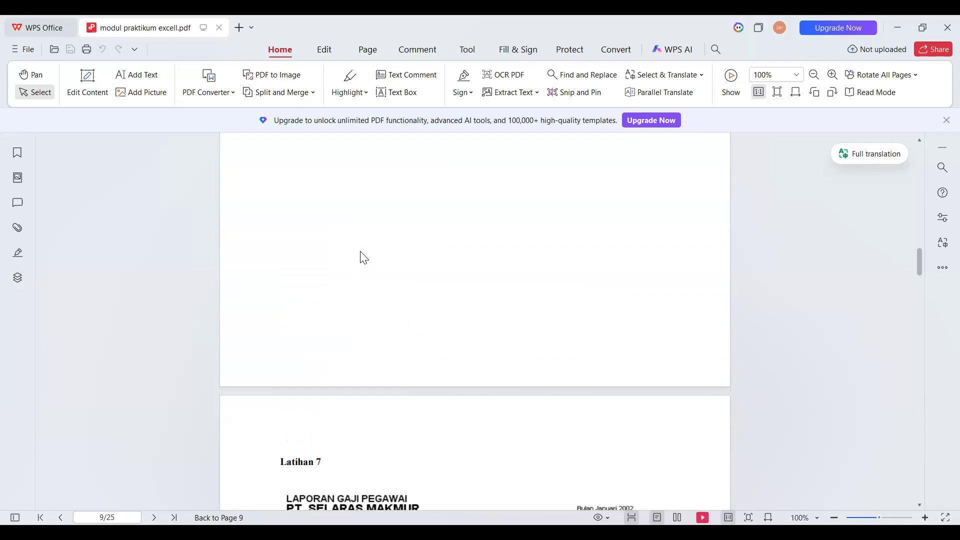
{"action": "scroll", "coordinate": [364, 257], "scroll_direction": "down", "scroll_amount": 6}
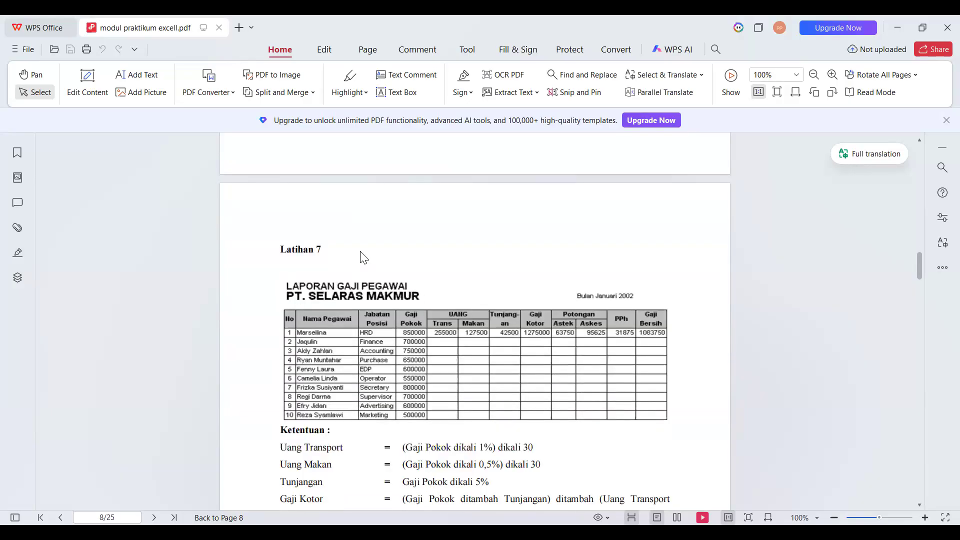
{"action": "scroll", "coordinate": [364, 258], "scroll_direction": "up", "scroll_amount": 10}
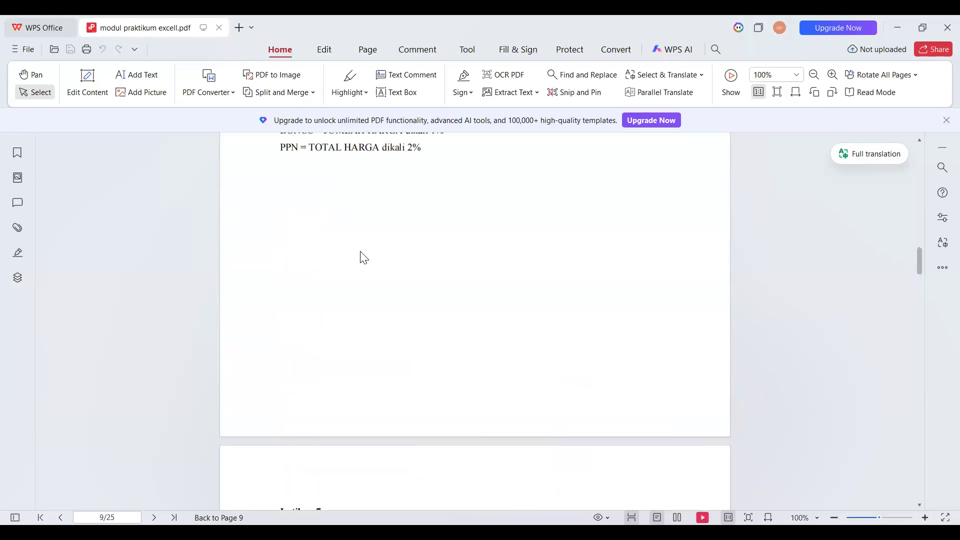
{"action": "scroll", "coordinate": [363, 258], "scroll_direction": "up", "scroll_amount": 2}
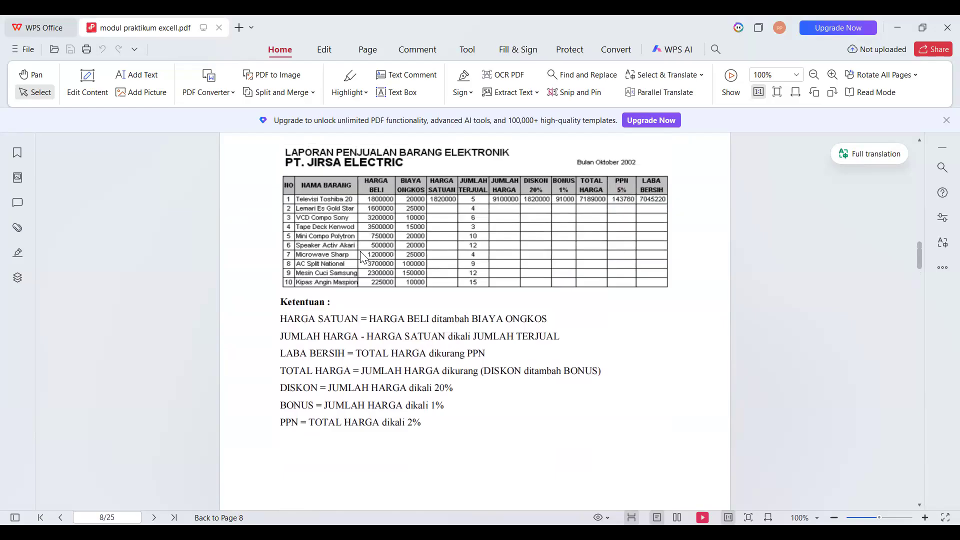
{"action": "mouse_move", "coordinate": [288, 192]}
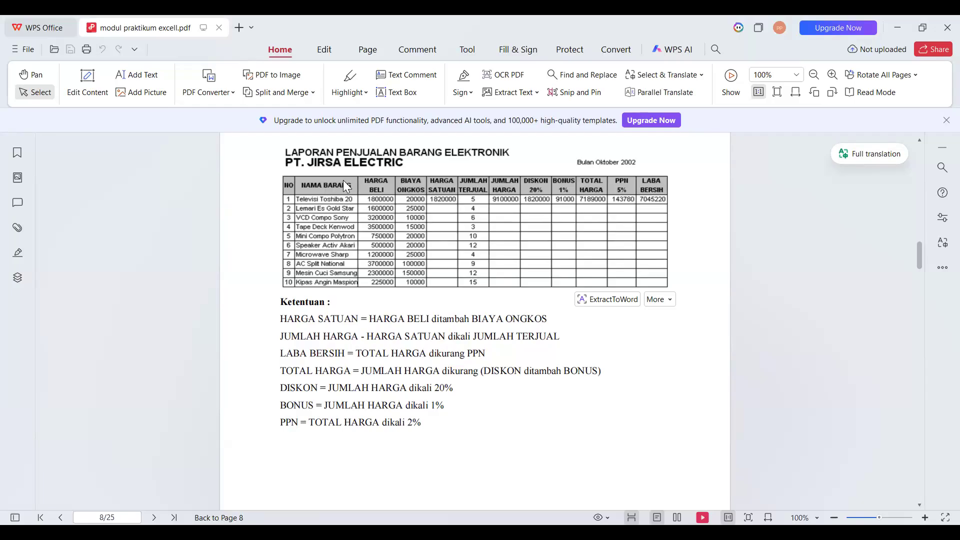
{"action": "scroll", "coordinate": [348, 205], "scroll_direction": "up", "scroll_amount": 1}
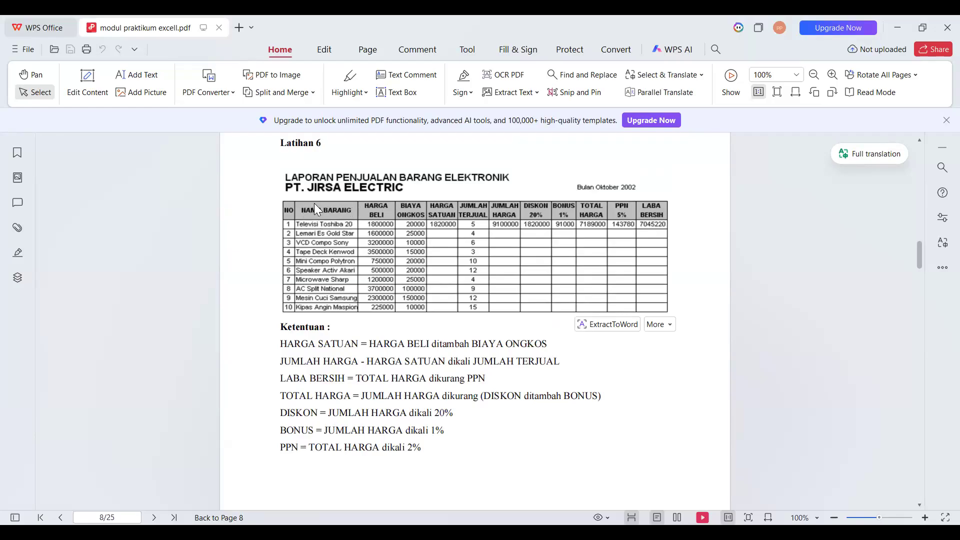
Switch to the Excel workbook Book1, widen its window to show the whole header row, and select the nama barang header.
{"action": "key", "text": "alt+Tab"}
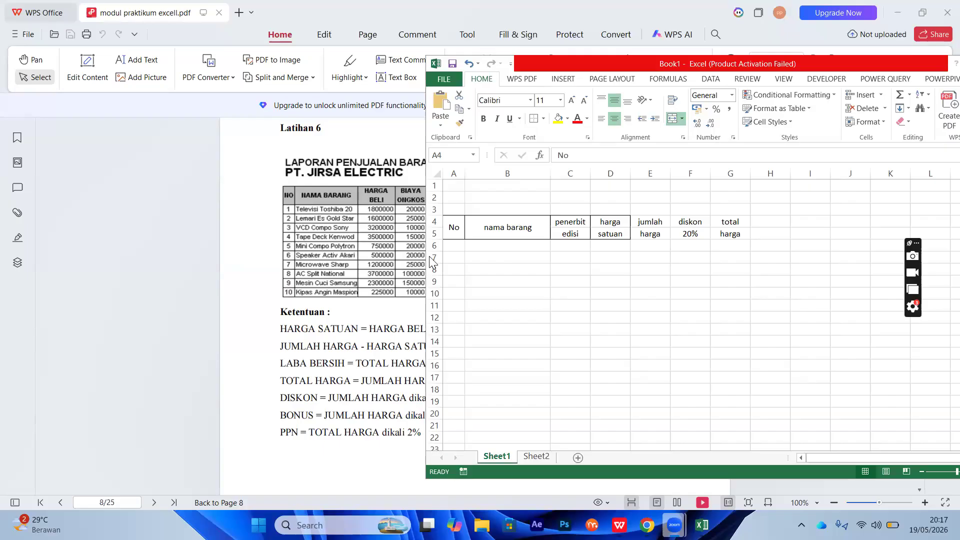
{"action": "left_click_drag", "start_coordinate": [427, 257], "coordinate": [178, 197]}
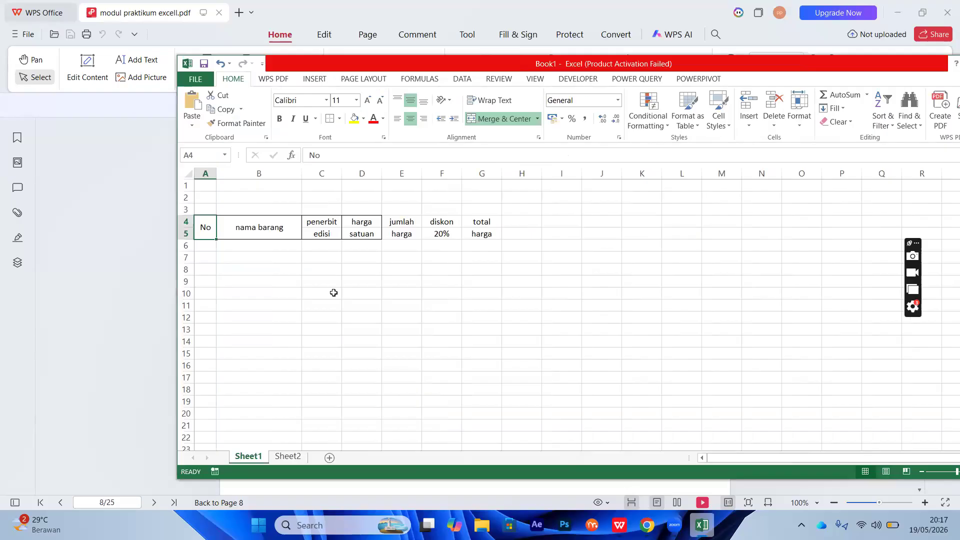
{"action": "left_click", "coordinate": [250, 227]}
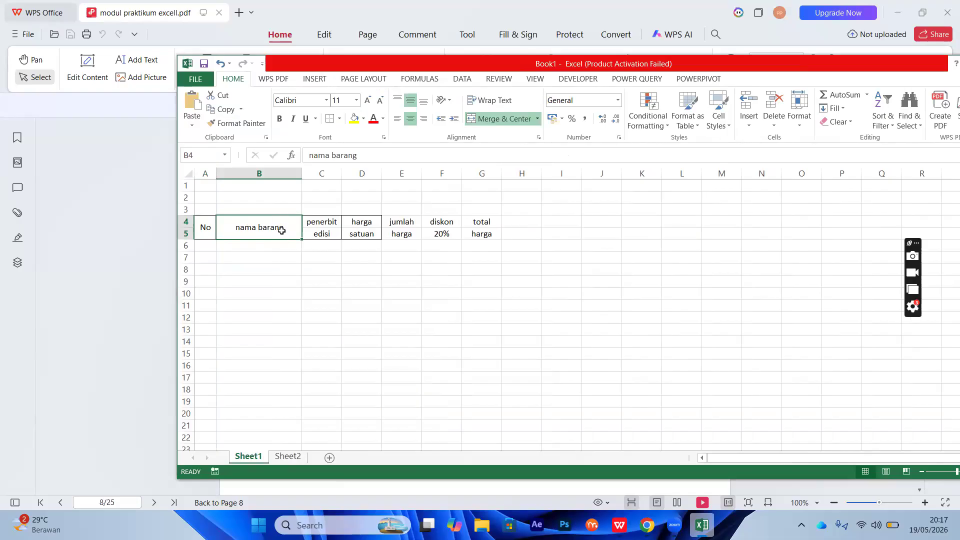
Switch back to modul praktikum excell.pdf in WPS Office and examine the Latihan 7 salary table of PT. SELARAS MAKMUR.
{"action": "left_click", "coordinate": [122, 287]}
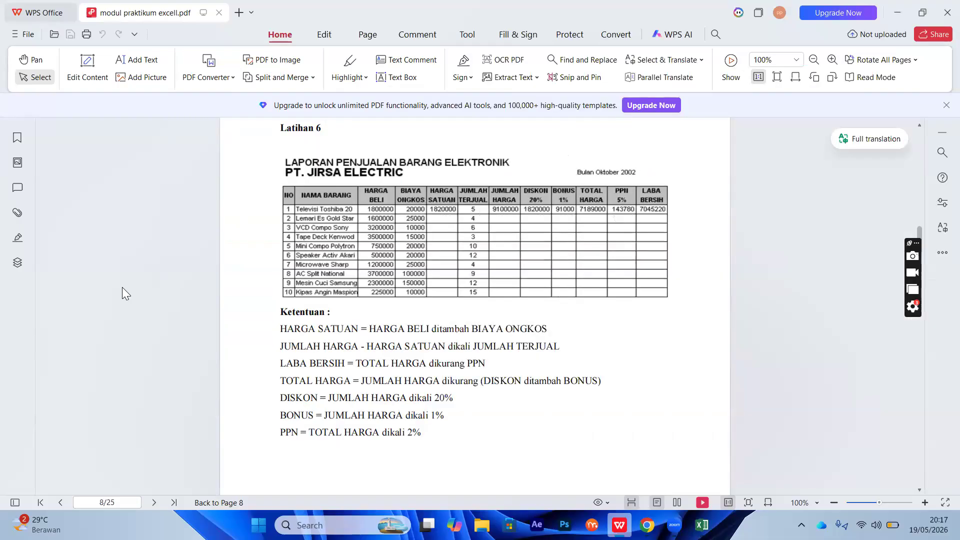
{"action": "scroll", "coordinate": [122, 287], "scroll_direction": "down", "scroll_amount": 4}
{"action": "scroll", "coordinate": [122, 287], "scroll_direction": "down", "scroll_amount": 6}
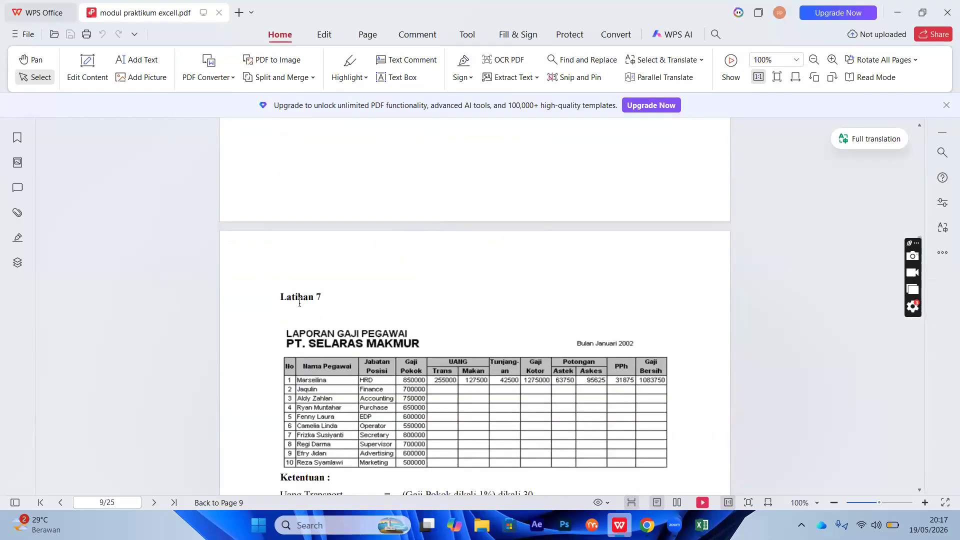
{"action": "mouse_move", "coordinate": [337, 322]}
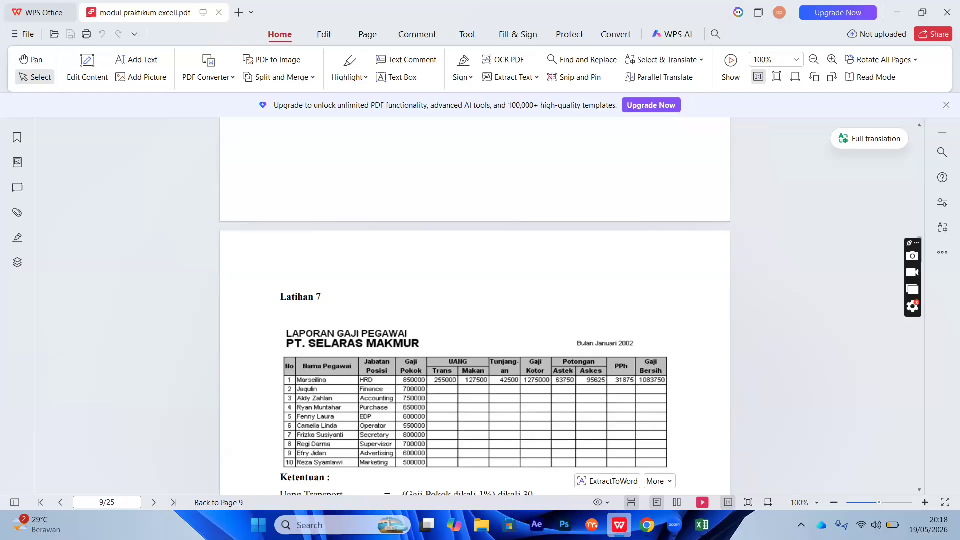
Switch to the Excel workbook Book1 and merge the penerbit and edisi header cells C4:C5, keeping only the upper value.
{"action": "left_click", "coordinate": [702, 525]}
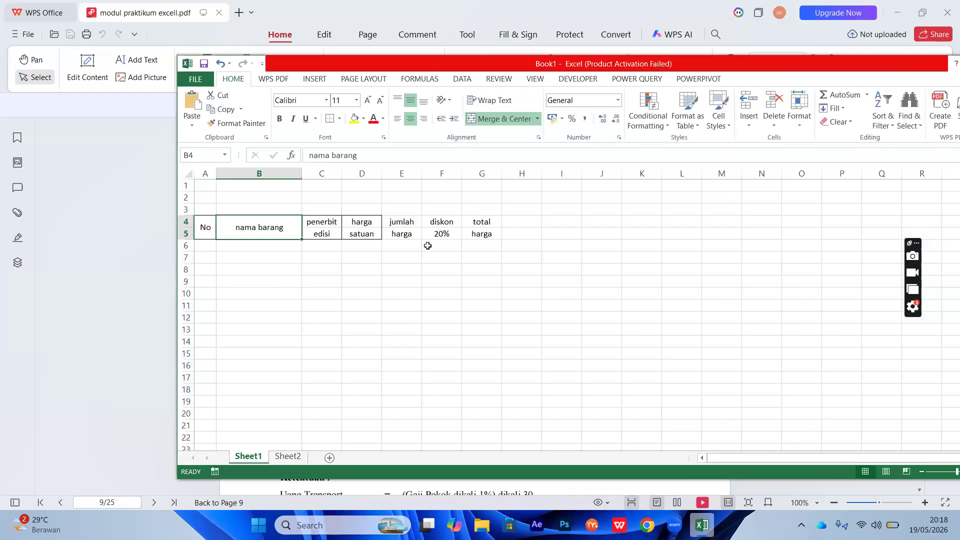
{"action": "left_click", "coordinate": [319, 228]}
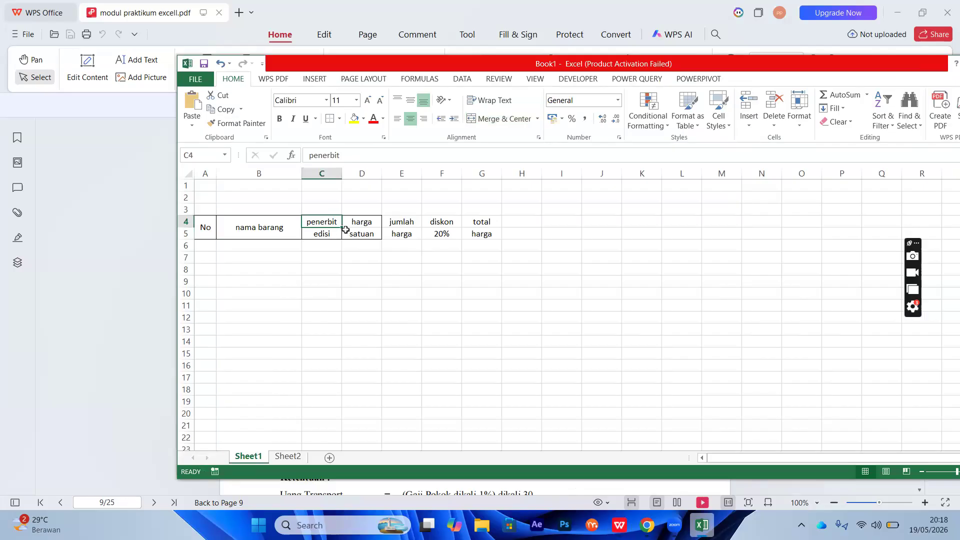
{"action": "left_click_drag", "start_coordinate": [321, 222], "coordinate": [321, 233]}
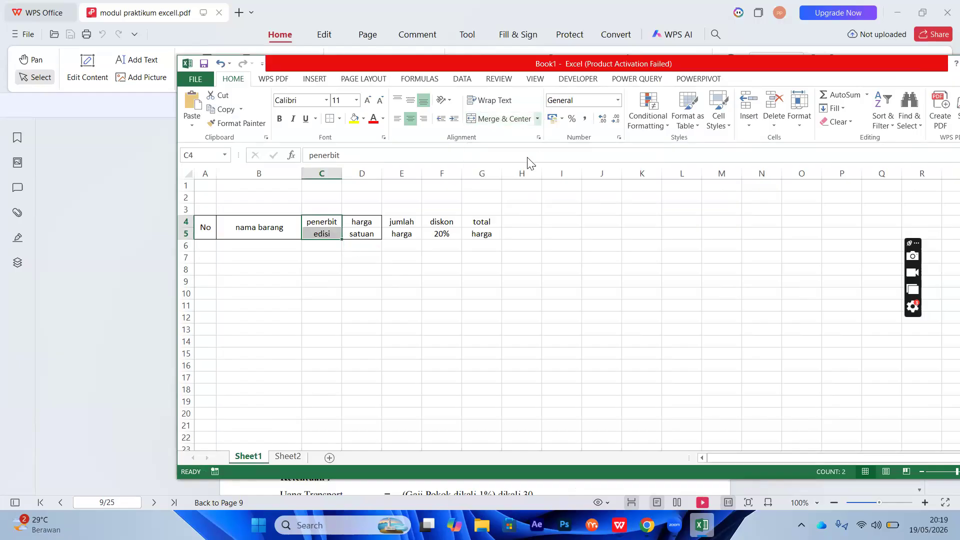
{"action": "left_click", "coordinate": [538, 119]}
{"action": "left_click", "coordinate": [518, 164]}
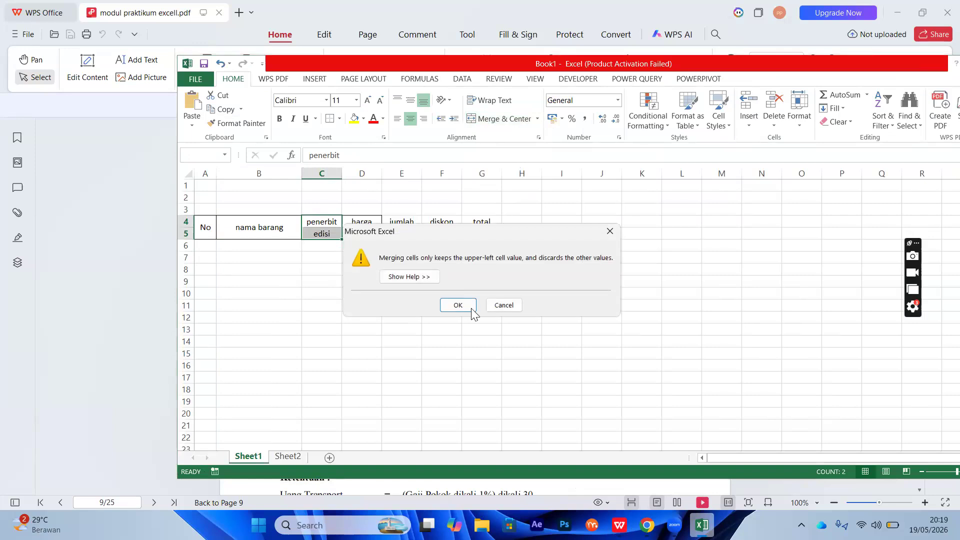
{"action": "left_click", "coordinate": [458, 305]}
{"action": "left_click", "coordinate": [468, 306]}
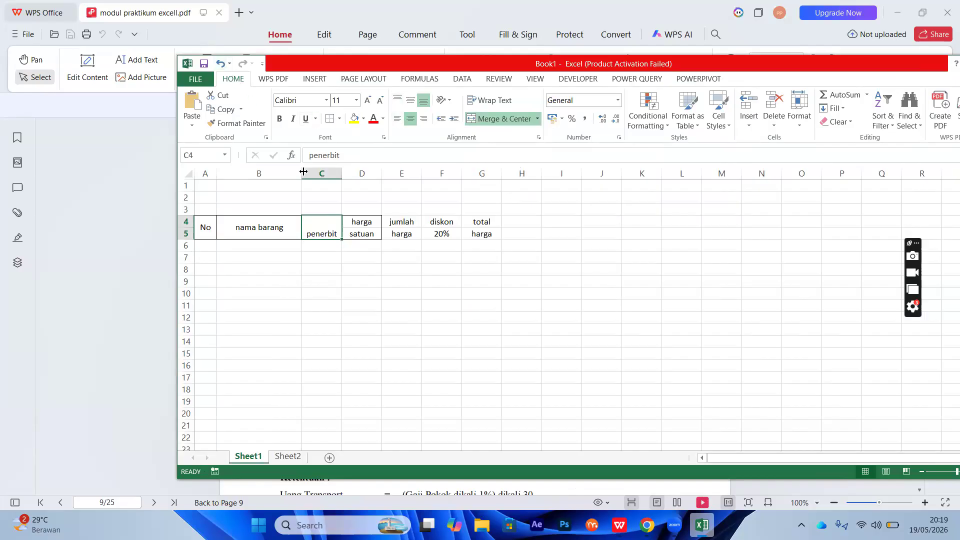
Undo the merge of the penerbit and edisi header cells.
{"action": "key", "text": "ctrl+z"}
{"action": "key", "text": "ctrl+z"}
{"action": "key", "text": "ctrl+z"}
{"action": "key", "text": "ctrl+z"}
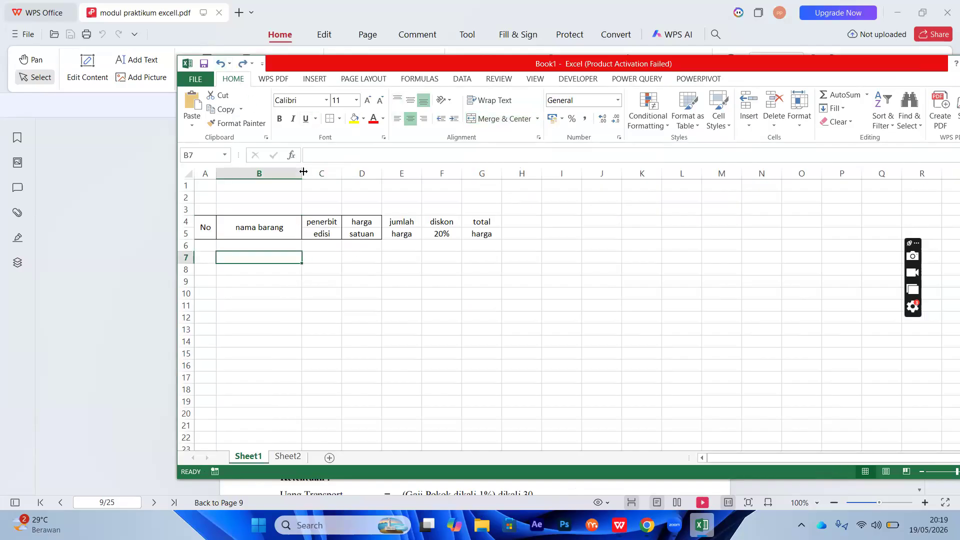
{"action": "key", "text": "Right"}
{"action": "key", "text": "Left"}
{"action": "key", "text": "Right"}
{"action": "key", "text": "Left"}
{"action": "key", "text": "Right"}
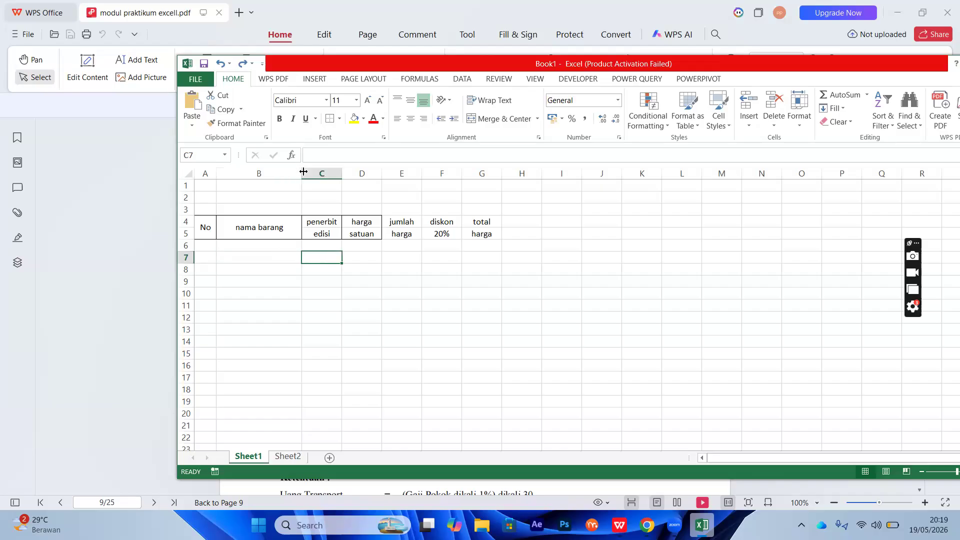
{"action": "key", "text": "Right"}
{"action": "key", "text": "Left"}
{"action": "key", "text": "Left"}
{"action": "key", "text": "Right"}
{"action": "key", "text": "Right"}
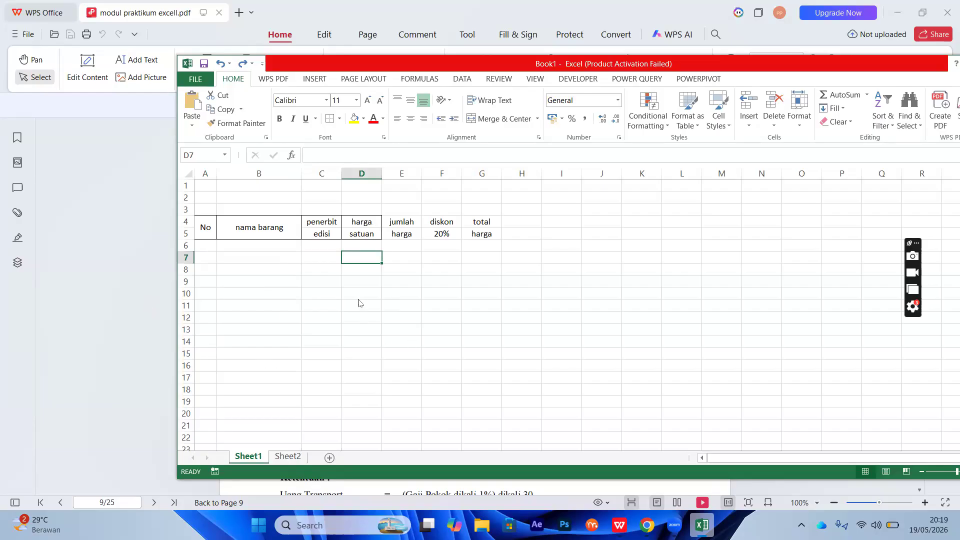
{"action": "mouse_move", "coordinate": [302, 400]}
{"action": "left_mouse_down"}
{"action": "mouse_move", "coordinate": [298, 316]}
{"action": "mouse_move", "coordinate": [546, 291]}
{"action": "left_mouse_up"}
{"action": "mouse_move", "coordinate": [616, 292]}
{"action": "left_mouse_down"}
{"action": "mouse_move", "coordinate": [586, 373]}
{"action": "mouse_move", "coordinate": [296, 403]}
{"action": "left_mouse_up"}
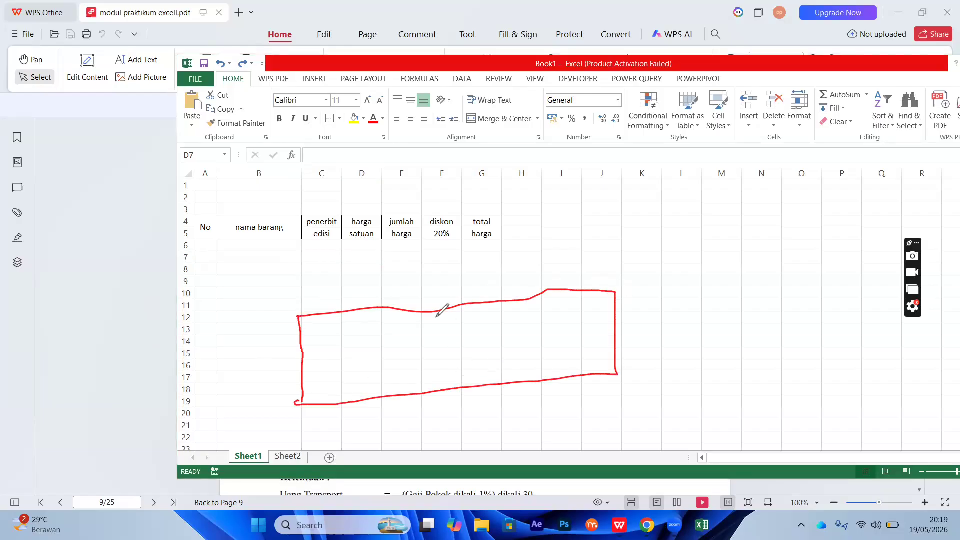
{"action": "left_click_drag", "start_coordinate": [439, 310], "coordinate": [442, 388]}
{"action": "mouse_move", "coordinate": [289, 319]}
{"action": "left_mouse_down"}
{"action": "mouse_move", "coordinate": [397, 232]}
{"action": "mouse_move", "coordinate": [627, 293]}
{"action": "left_mouse_up"}
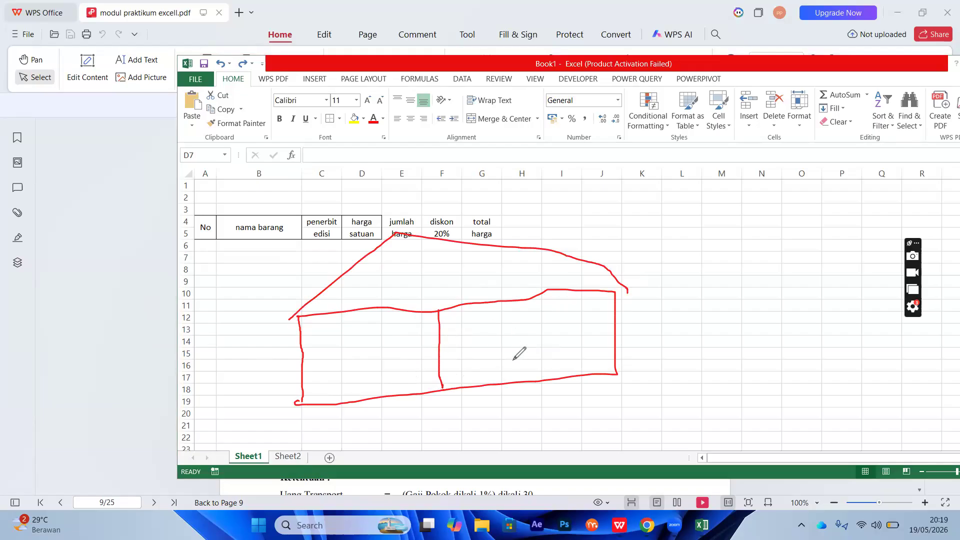
{"action": "mouse_move", "coordinate": [300, 313]}
{"action": "left_mouse_down"}
{"action": "mouse_move", "coordinate": [370, 246]}
{"action": "mouse_move", "coordinate": [495, 235]}
{"action": "mouse_move", "coordinate": [633, 281]}
{"action": "left_mouse_up"}
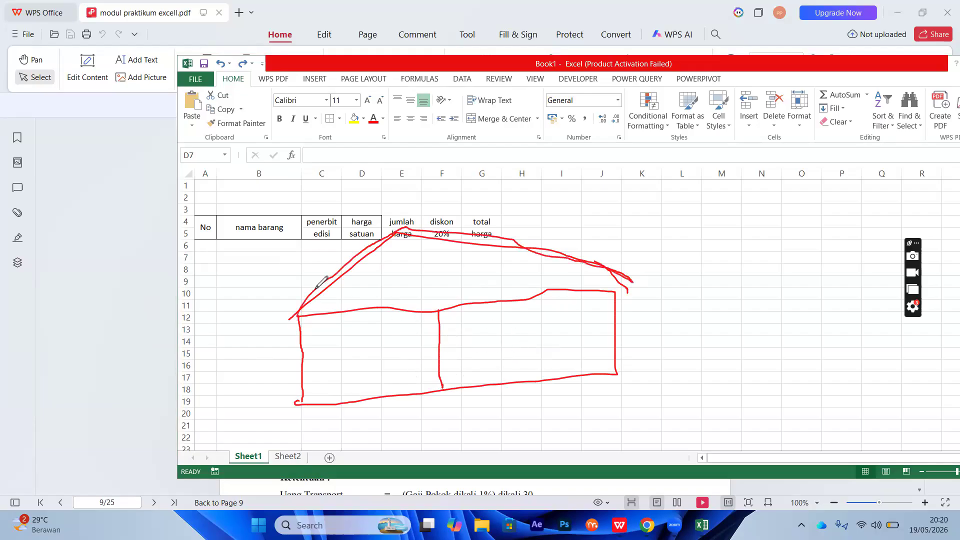
{"action": "left_click_drag", "start_coordinate": [318, 298], "coordinate": [286, 324]}
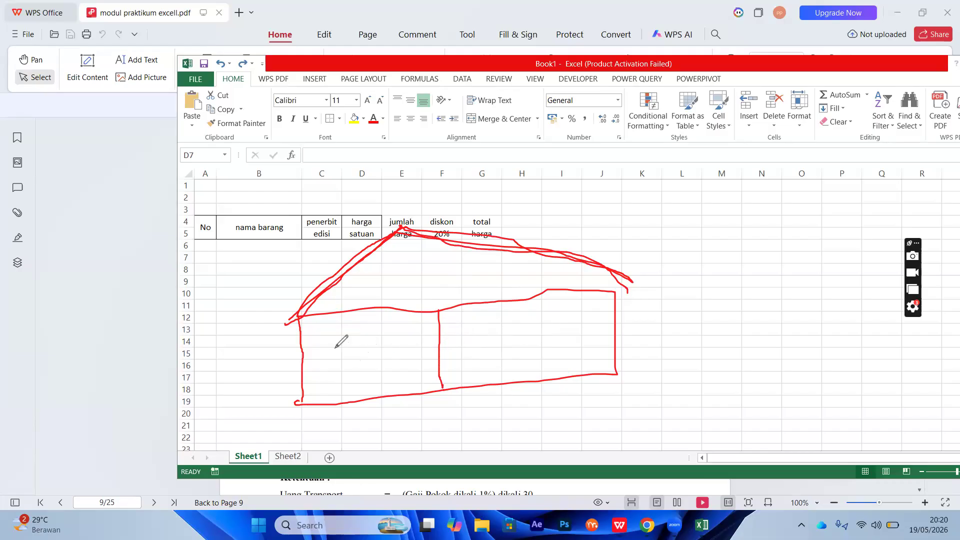
{"action": "mouse_move", "coordinate": [361, 362]}
{"action": "left_mouse_down"}
{"action": "mouse_move", "coordinate": [486, 338]}
{"action": "mouse_move", "coordinate": [445, 342]}
{"action": "left_mouse_up"}
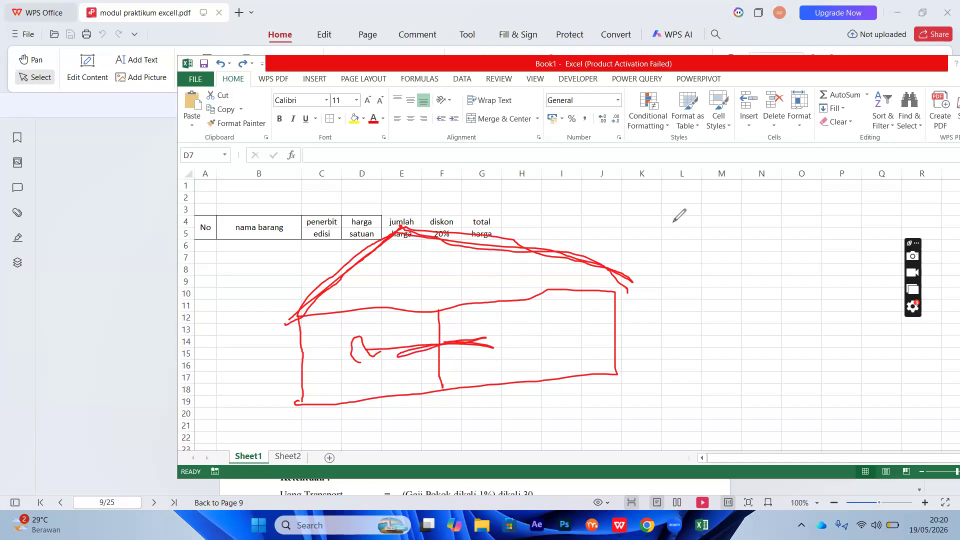
Annotate the screen with a box split into two rooms, one stick figure in each and a marked dividing wall, and clear all drawings.
{"action": "left_click_drag", "start_coordinate": [688, 373], "coordinate": [673, 222]}
{"action": "mouse_move", "coordinate": [794, 212]}
{"action": "left_mouse_down"}
{"action": "mouse_move", "coordinate": [811, 372]}
{"action": "mouse_move", "coordinate": [691, 375]}
{"action": "left_mouse_up"}
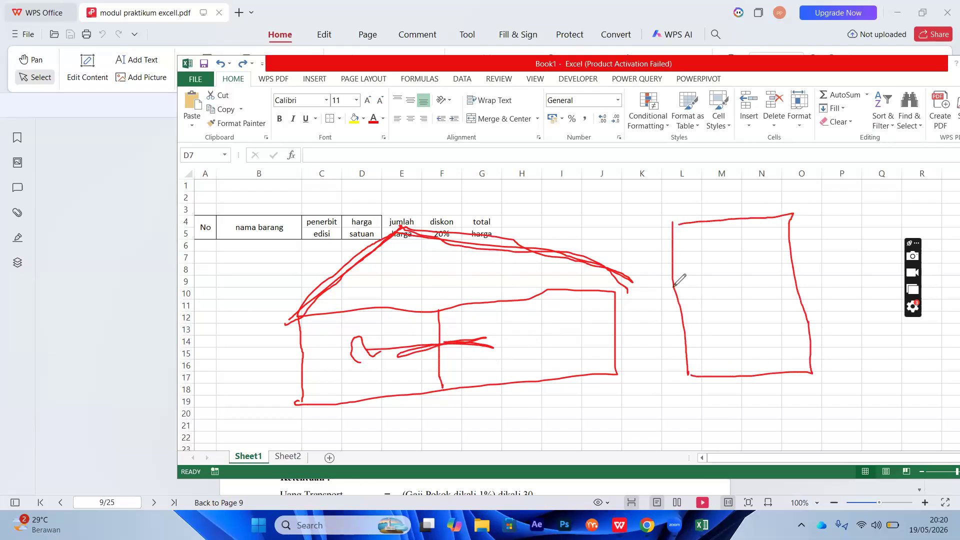
{"action": "left_click_drag", "start_coordinate": [674, 291], "coordinate": [794, 287]}
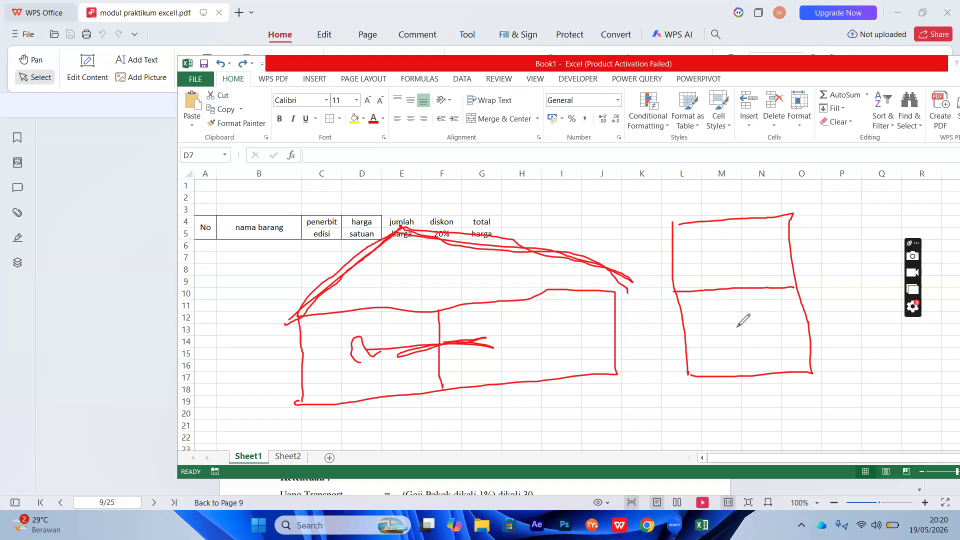
{"action": "mouse_move", "coordinate": [736, 313]}
{"action": "left_mouse_down"}
{"action": "mouse_move", "coordinate": [743, 359]}
{"action": "mouse_move", "coordinate": [729, 333]}
{"action": "left_mouse_up"}
{"action": "mouse_move", "coordinate": [720, 236]}
{"action": "left_mouse_down"}
{"action": "mouse_move", "coordinate": [733, 240]}
{"action": "mouse_move", "coordinate": [728, 273]}
{"action": "mouse_move", "coordinate": [741, 260]}
{"action": "left_mouse_up"}
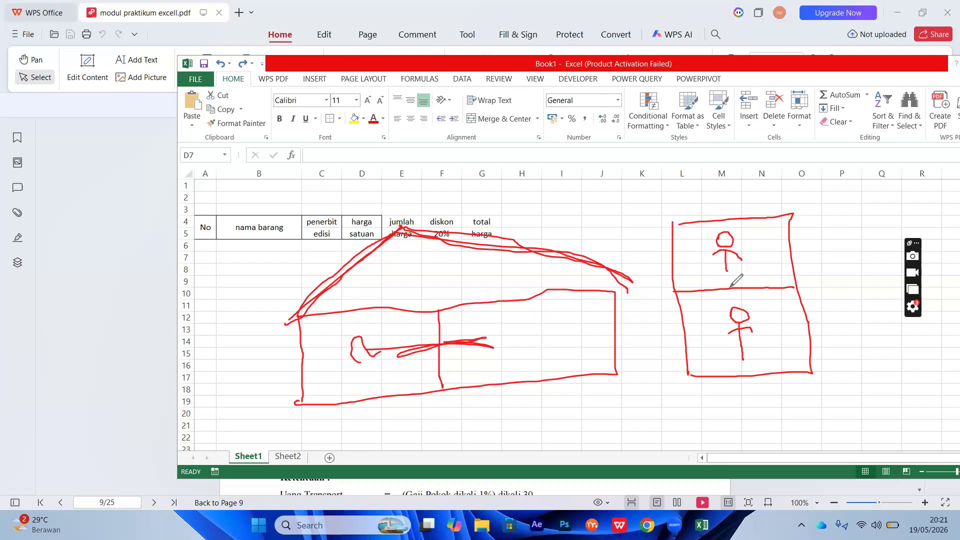
{"action": "mouse_move", "coordinate": [722, 286]}
{"action": "left_mouse_down"}
{"action": "mouse_move", "coordinate": [730, 295]}
{"action": "mouse_move", "coordinate": [726, 286]}
{"action": "left_mouse_up"}
{"action": "left_click_drag", "start_coordinate": [728, 249], "coordinate": [737, 301]}
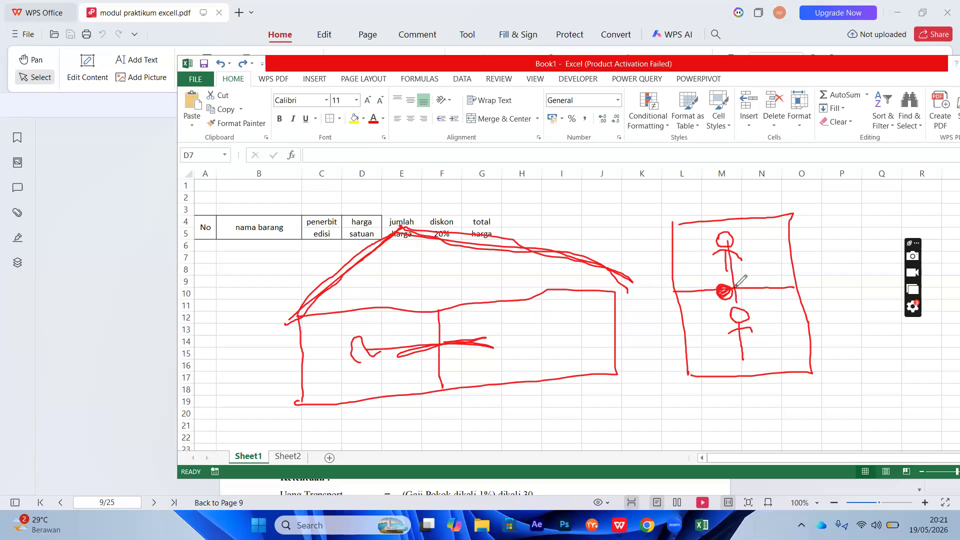
{"action": "mouse_move", "coordinate": [735, 304]}
{"action": "left_mouse_down"}
{"action": "mouse_move", "coordinate": [745, 314]}
{"action": "mouse_move", "coordinate": [748, 296]}
{"action": "left_mouse_up"}
{"action": "left_click", "coordinate": [56, 338]}
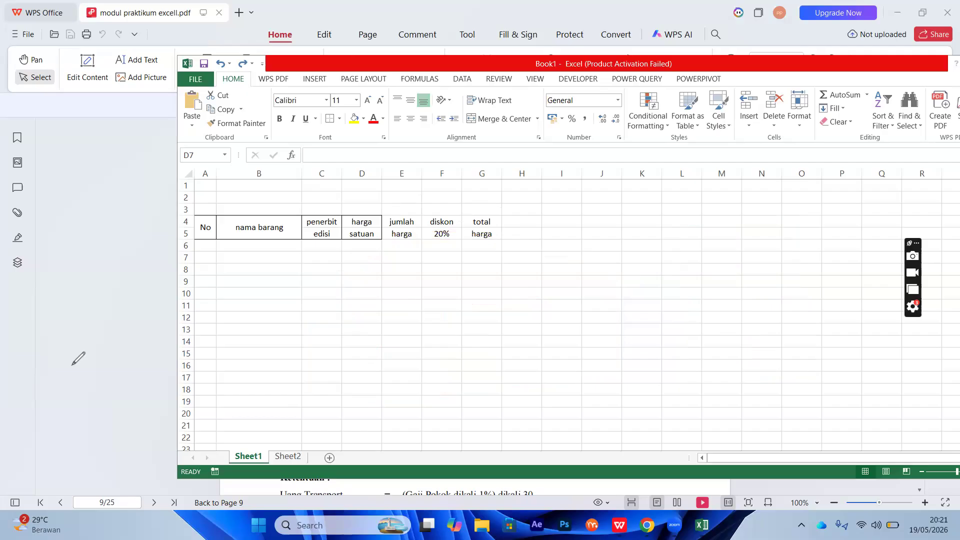
Merge the penerbit and edisi header cells C4:C5, accepting that only the upper value is kept.
{"action": "left_click", "coordinate": [322, 221]}
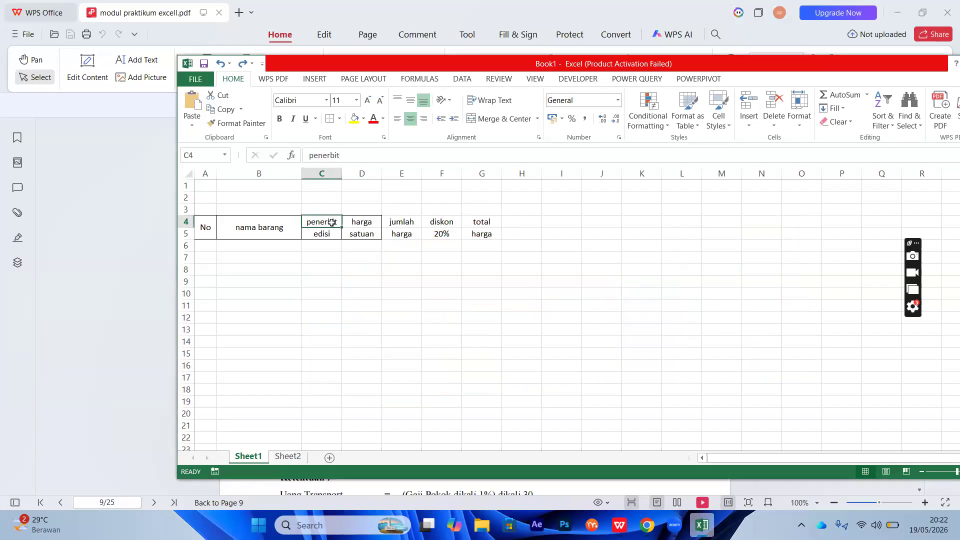
{"action": "right_click", "coordinate": [344, 246]}
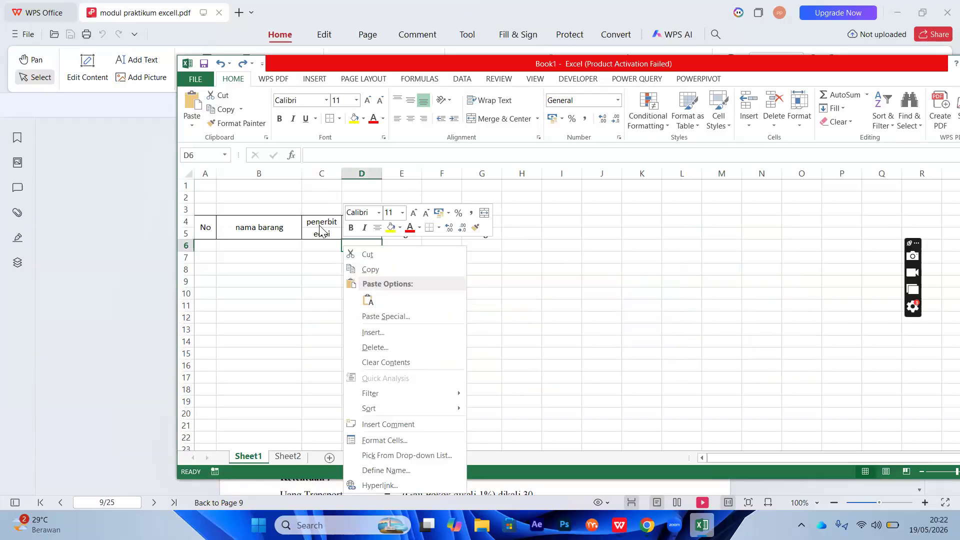
{"action": "left_click", "coordinate": [322, 219]}
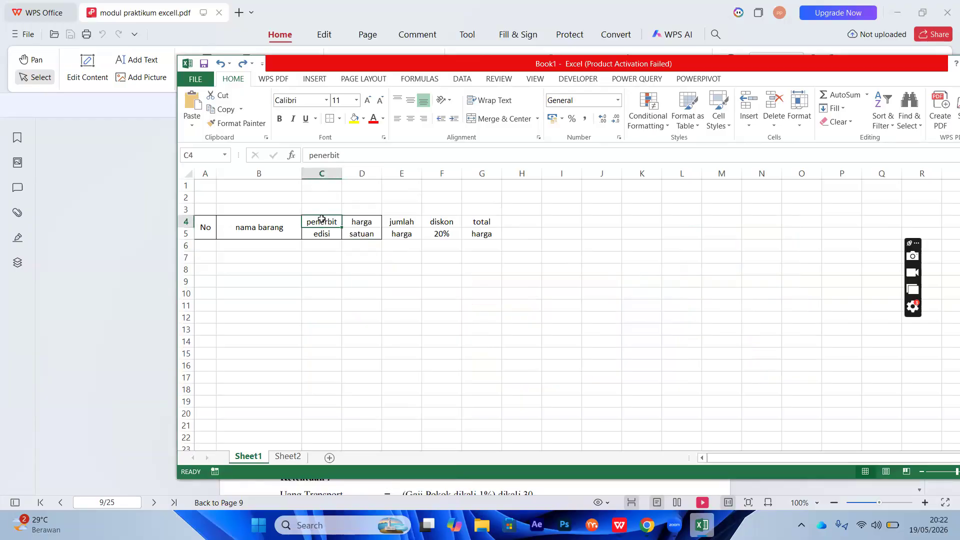
{"action": "left_click_drag", "start_coordinate": [322, 219], "coordinate": [322, 234]}
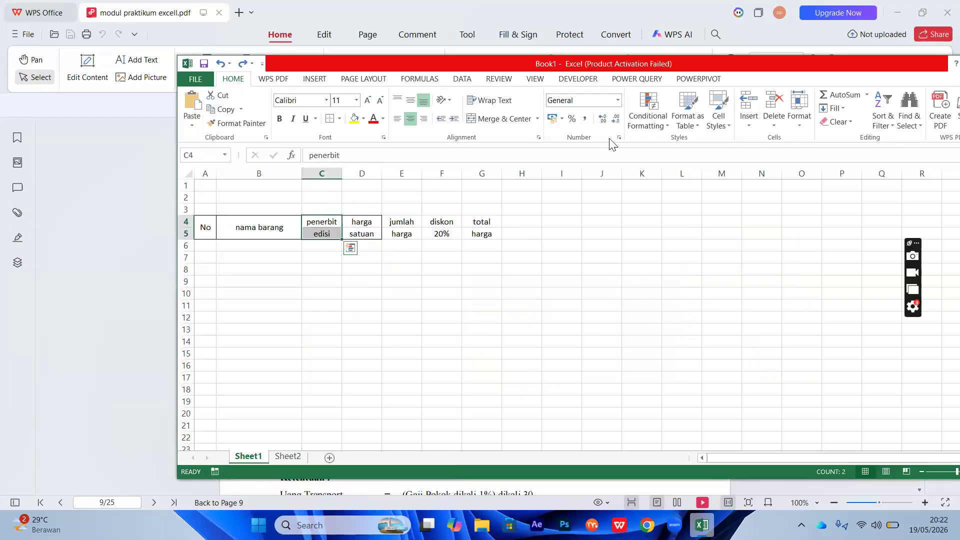
{"action": "left_click", "coordinate": [538, 119]}
{"action": "left_click", "coordinate": [528, 133]}
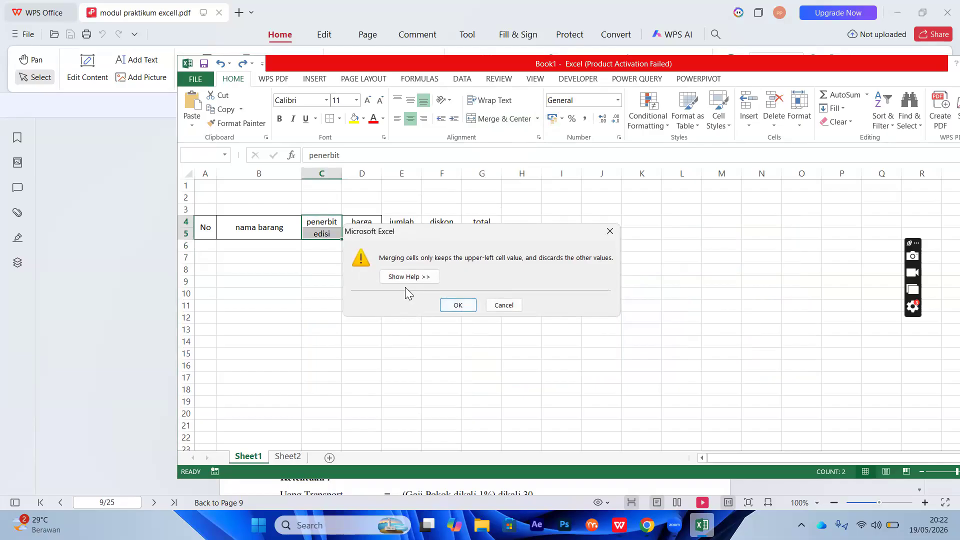
{"action": "left_click", "coordinate": [456, 305]}
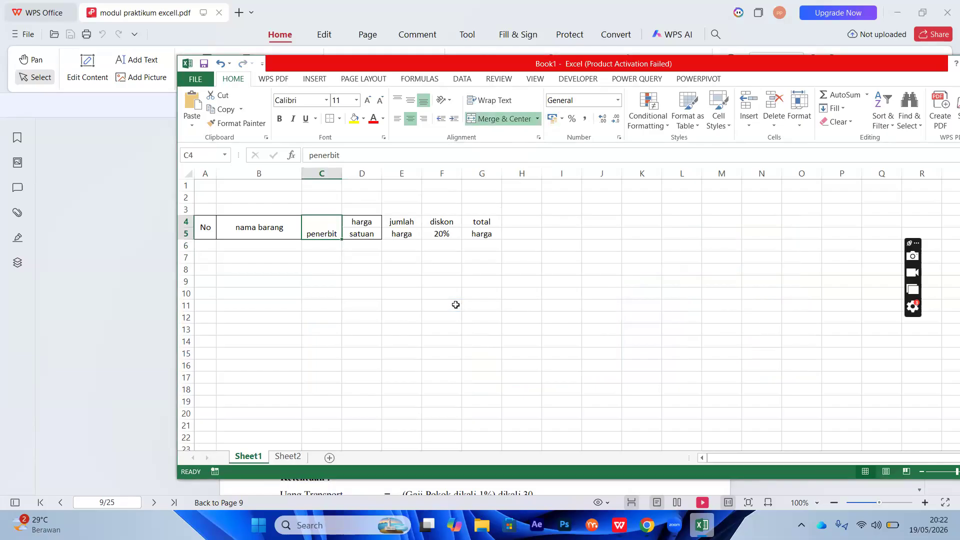
Merge the harga and satuan header cells D4:D5, keeping only the upper value.
{"action": "left_click", "coordinate": [364, 225]}
{"action": "left_click_drag", "start_coordinate": [363, 225], "coordinate": [363, 234]}
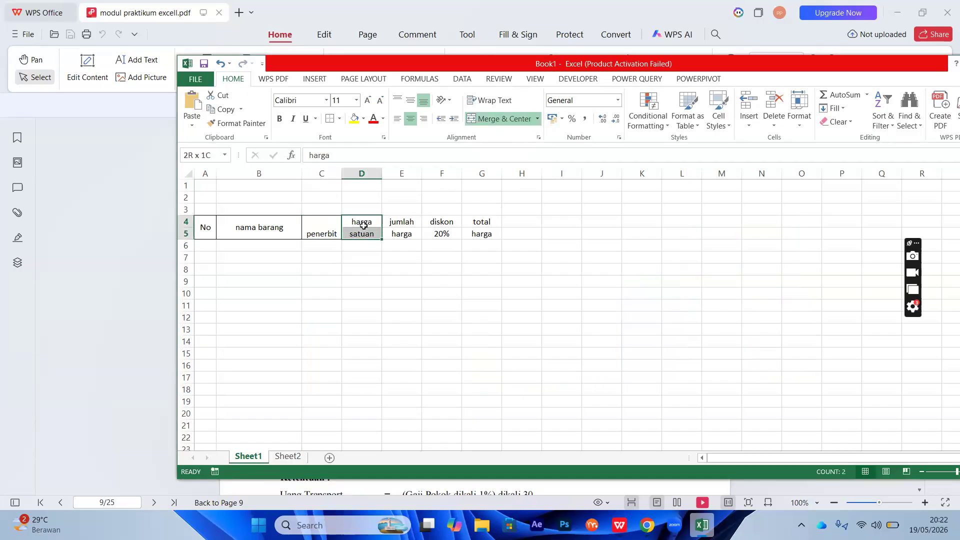
{"action": "left_click", "coordinate": [538, 120]}
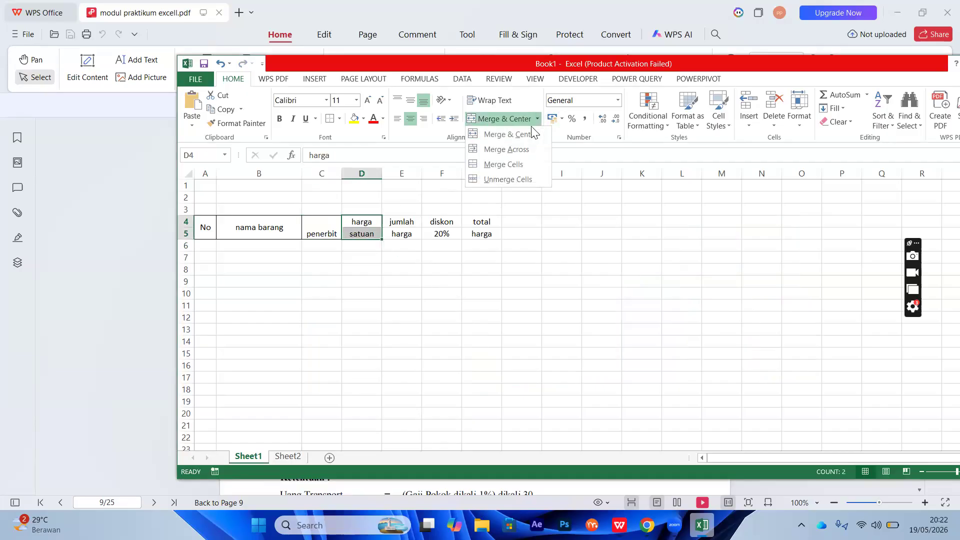
{"action": "left_click", "coordinate": [522, 164]}
{"action": "left_click", "coordinate": [466, 301]}
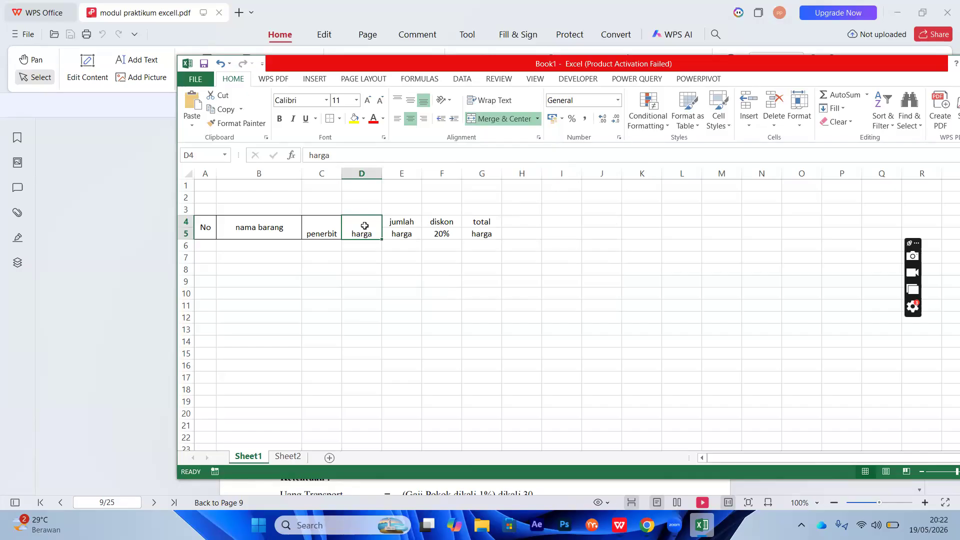
Merge the jumlah and harga header cells E4:E5 without centering, keeping only the upper value.
{"action": "left_click_drag", "start_coordinate": [451, 60], "coordinate": [286, 60]}
{"action": "left_click", "coordinate": [805, 472]}
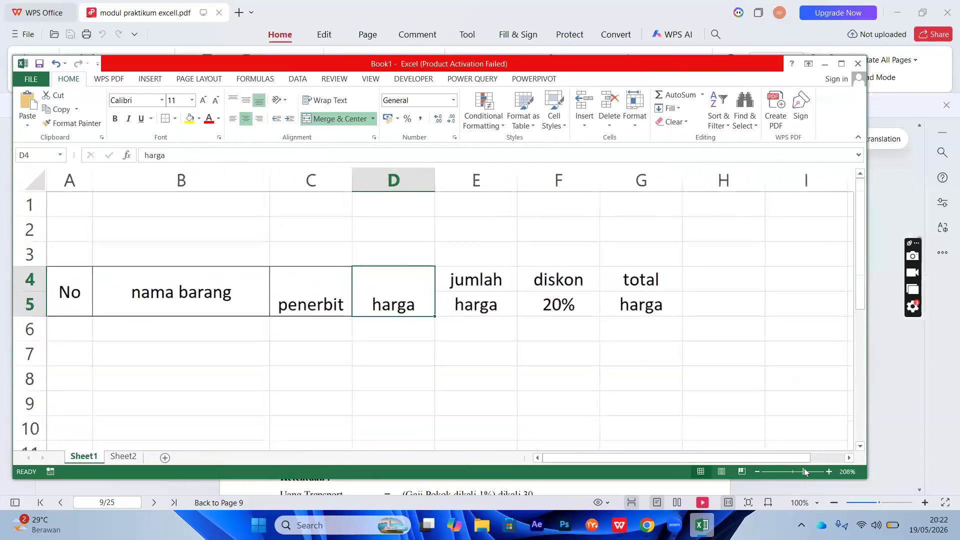
{"action": "left_click", "coordinate": [483, 349]}
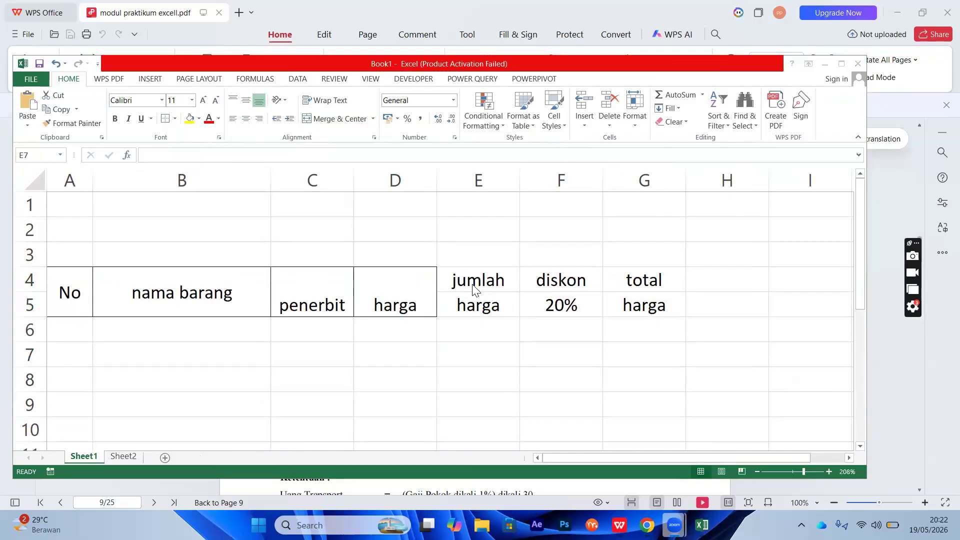
{"action": "left_click", "coordinate": [455, 286]}
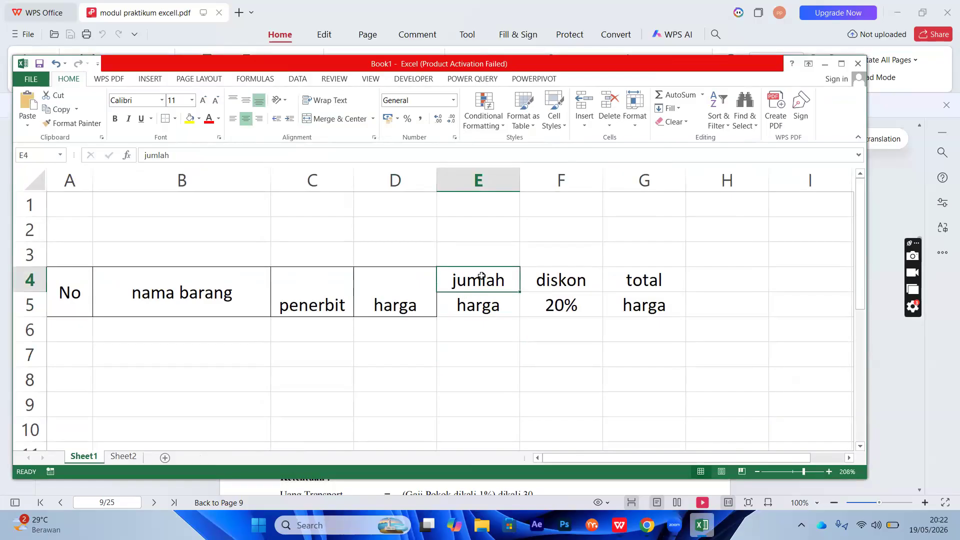
{"action": "left_click", "coordinate": [486, 304], "text": "shift"}
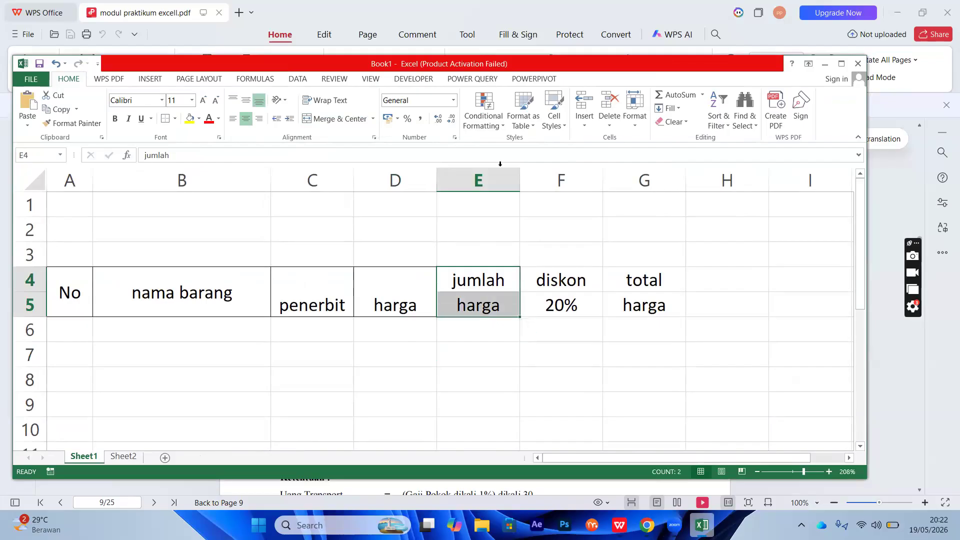
{"action": "left_click", "coordinate": [373, 119]}
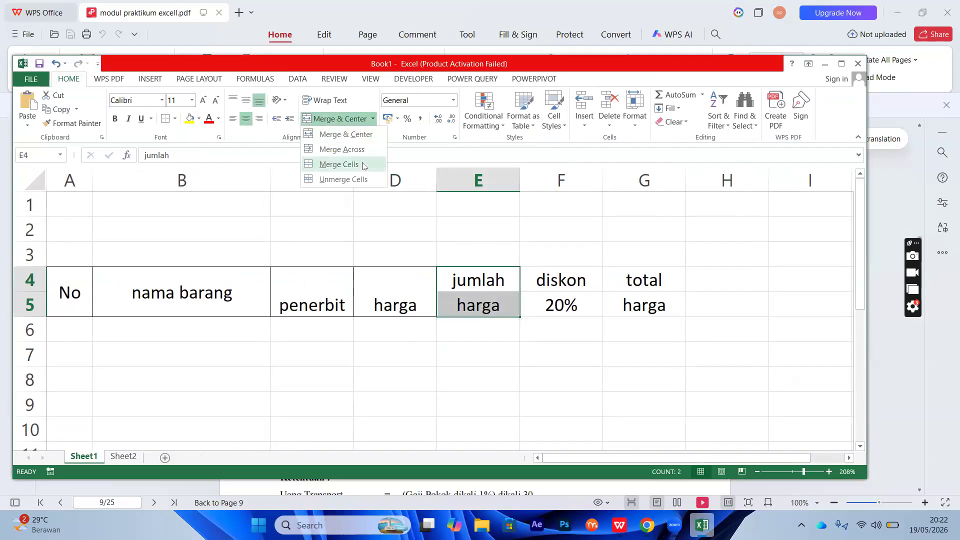
{"action": "left_click", "coordinate": [364, 166]}
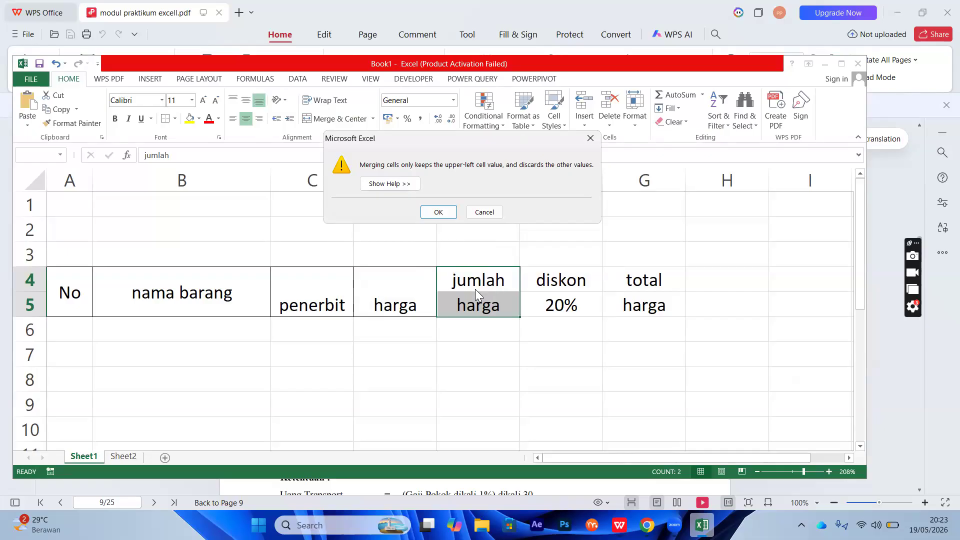
{"action": "left_click", "coordinate": [439, 213]}
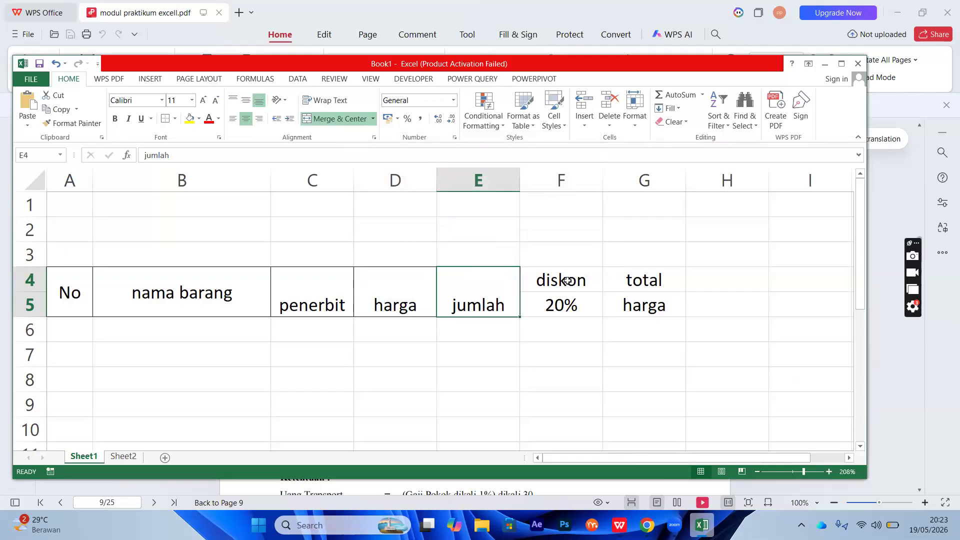
Merge the diskon and 20% header cells F4:F5 without centering, keeping only the upper value.
{"action": "left_click_drag", "start_coordinate": [568, 280], "coordinate": [573, 303]}
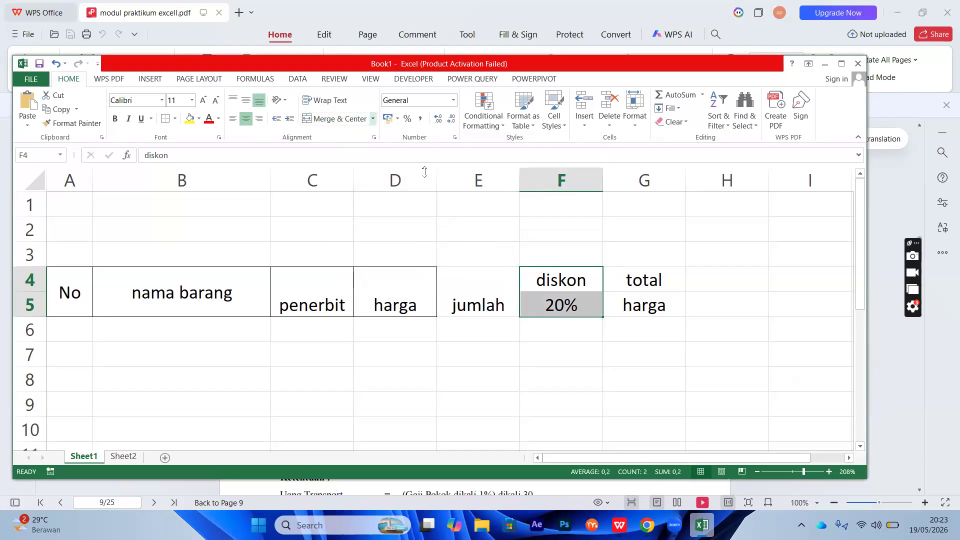
{"action": "left_click", "coordinate": [373, 119]}
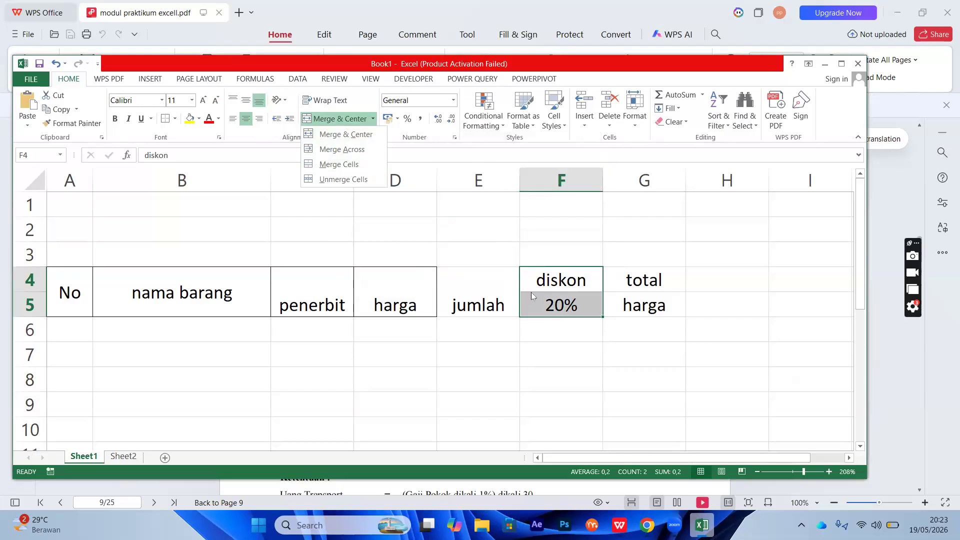
{"action": "left_click", "coordinate": [345, 165]}
{"action": "left_click", "coordinate": [465, 304]}
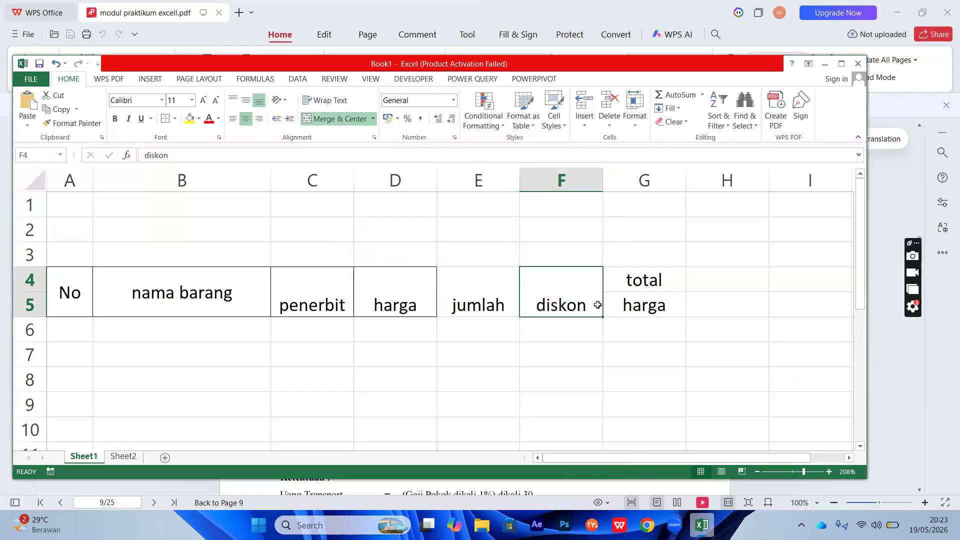
Leave the total and harga header cells G4:G5 unmerged and apply outside borders around them.
{"action": "left_click", "coordinate": [632, 283]}
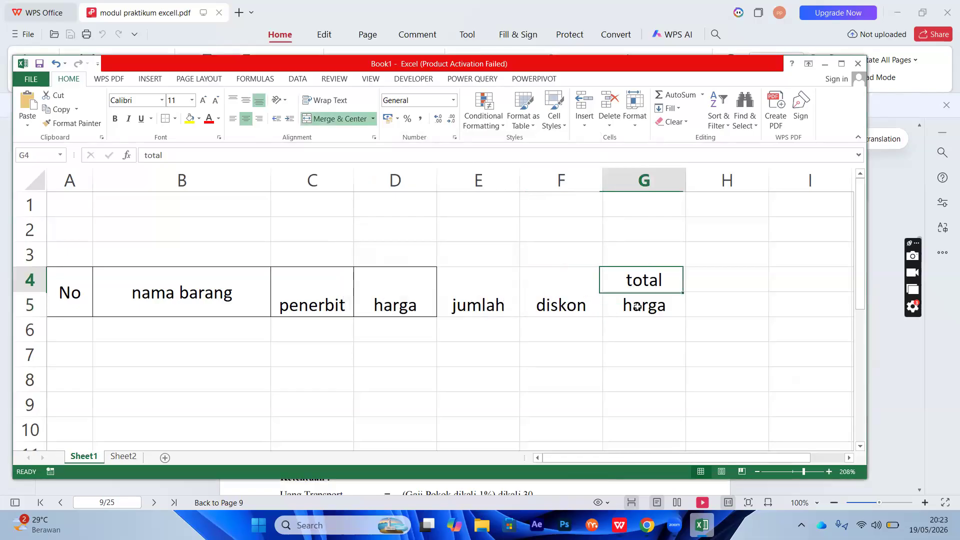
{"action": "key", "text": "shift+Down"}
{"action": "mouse_move", "coordinate": [636, 282]}
{"action": "left_mouse_down"}
{"action": "mouse_move", "coordinate": [641, 308]}
{"action": "mouse_move", "coordinate": [640, 289]}
{"action": "mouse_move", "coordinate": [642, 297]}
{"action": "left_mouse_up"}
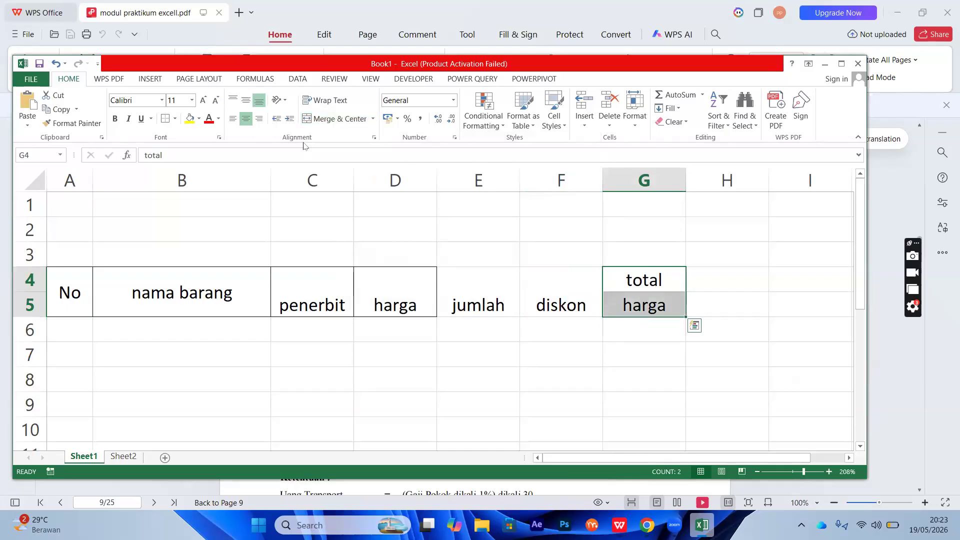
{"action": "left_click", "coordinate": [175, 120]}
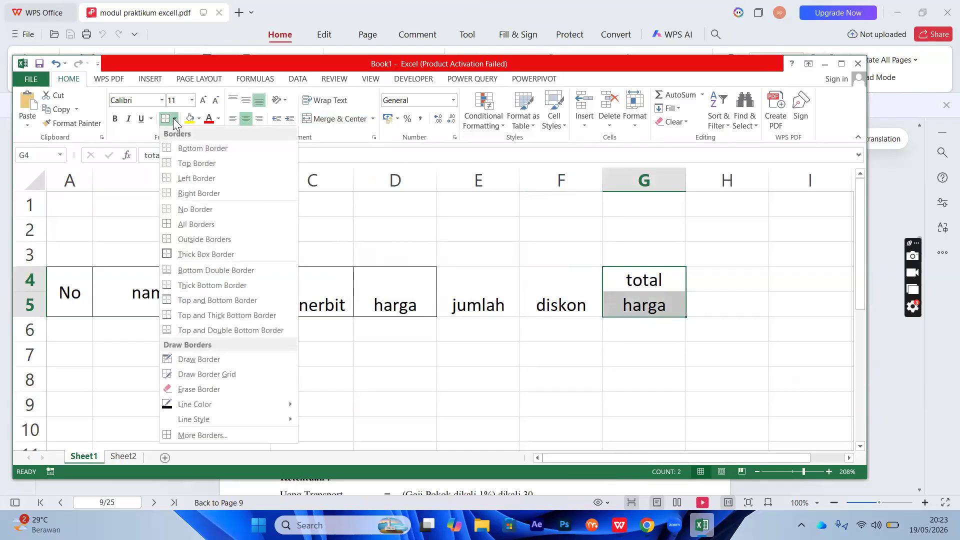
{"action": "left_click", "coordinate": [203, 237]}
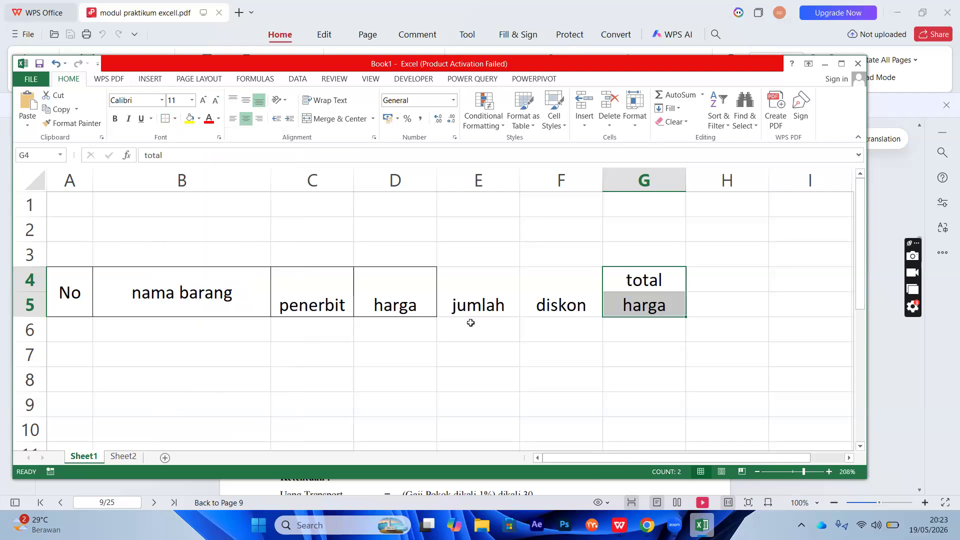
{"action": "left_click", "coordinate": [492, 370]}
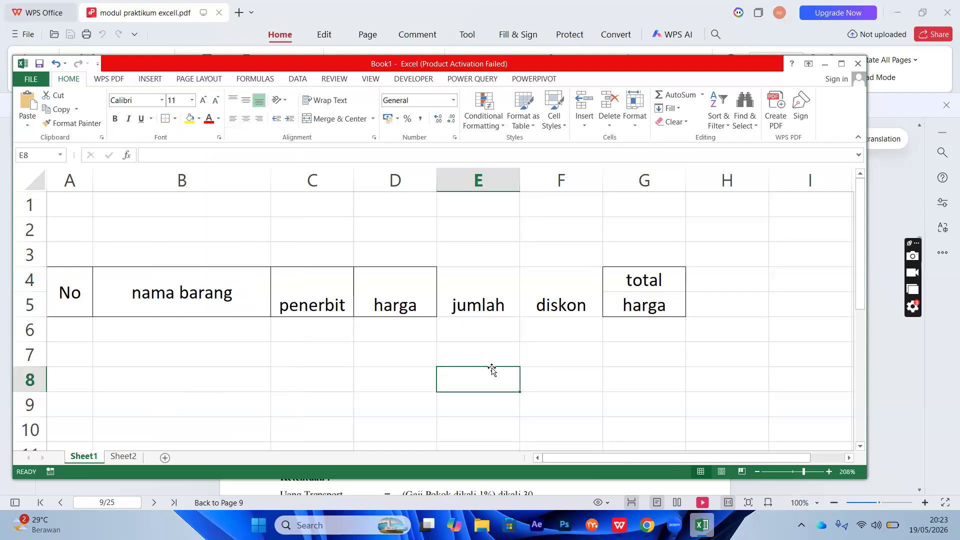
{"action": "left_click", "coordinate": [225, 291]}
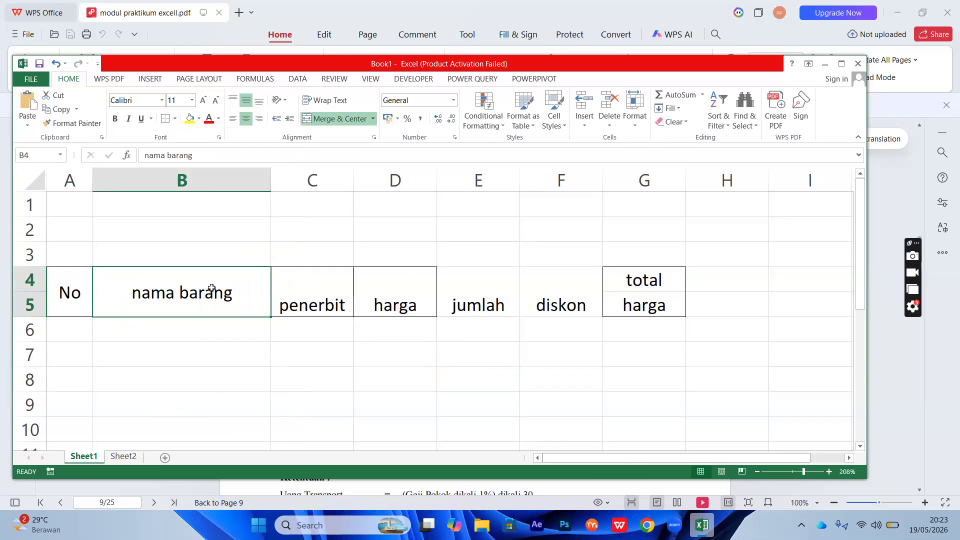
{"action": "mouse_move", "coordinate": [213, 337]}
{"action": "left_mouse_down"}
{"action": "mouse_move", "coordinate": [212, 346]}
{"action": "mouse_move", "coordinate": [213, 336]}
{"action": "left_mouse_up"}
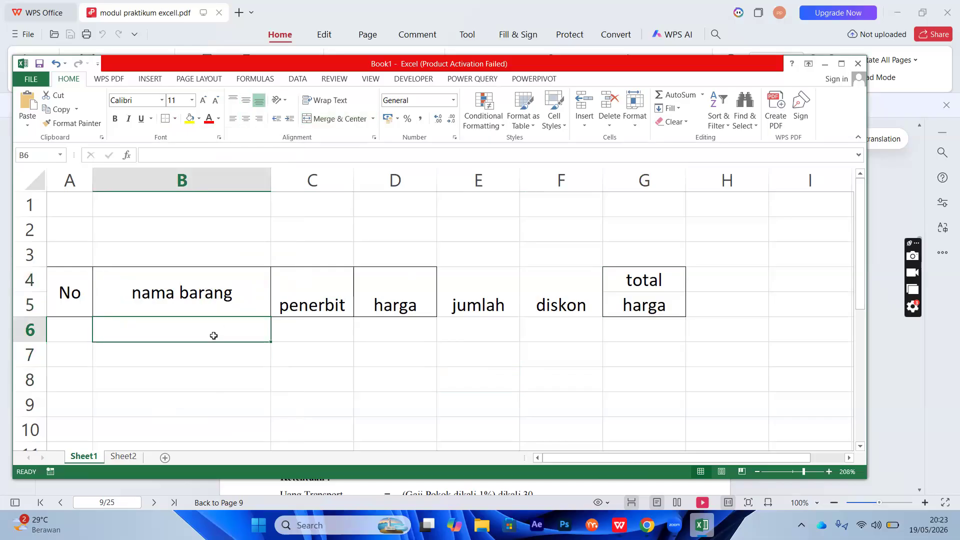
{"action": "left_click", "coordinate": [206, 358]}
{"action": "left_click", "coordinate": [179, 329]}
{"action": "left_click_drag", "start_coordinate": [179, 346], "coordinate": [179, 361]}
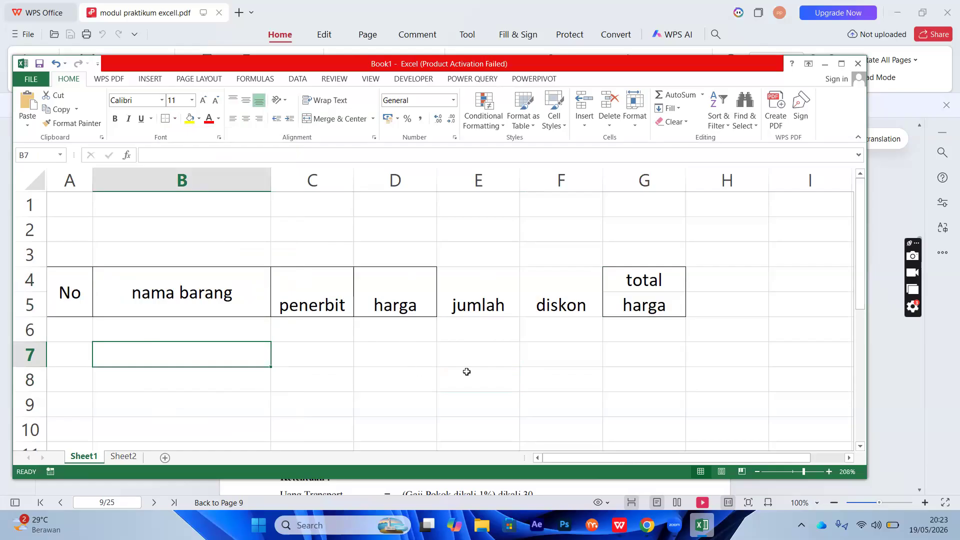
Switch to modul praktikum excell.pdf in WPS Office and examine the header layout of the Latihan 7 salary table.
{"action": "left_click", "coordinate": [891, 350]}
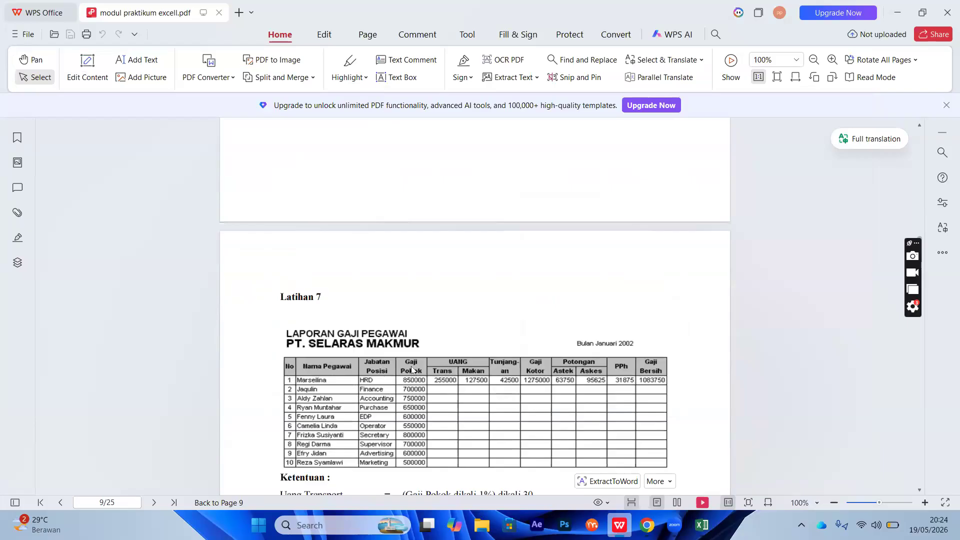
{"action": "left_click", "coordinate": [450, 329]}
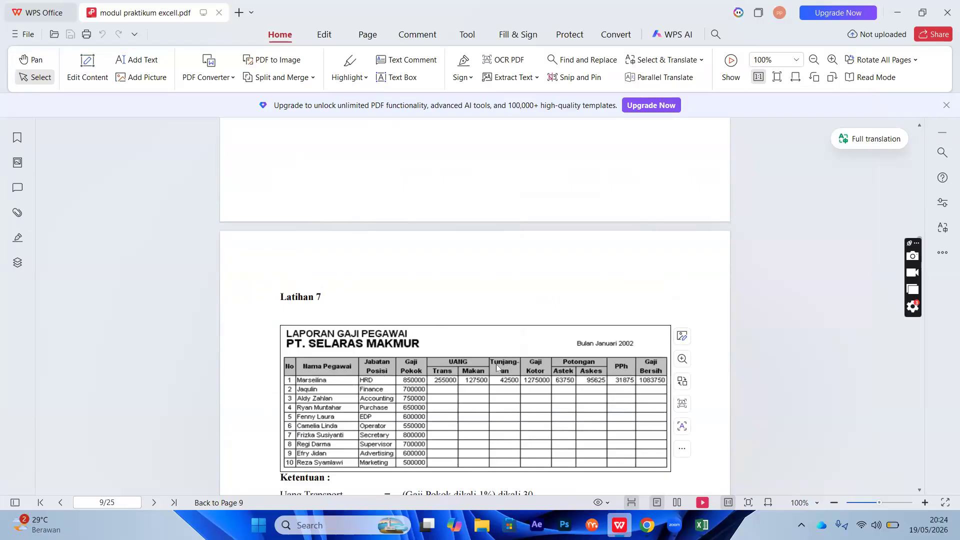
{"action": "left_click", "coordinate": [275, 378]}
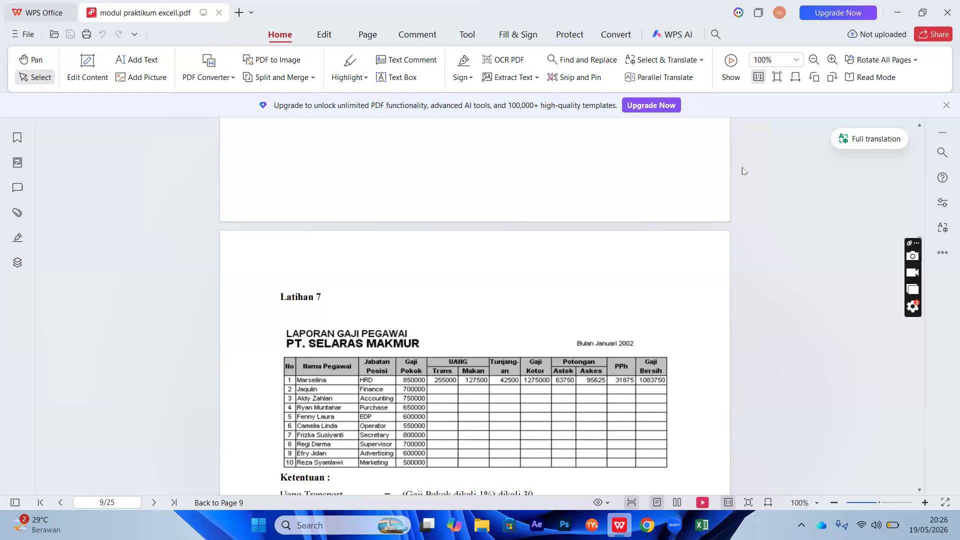
{"action": "mouse_move", "coordinate": [630, 361]}
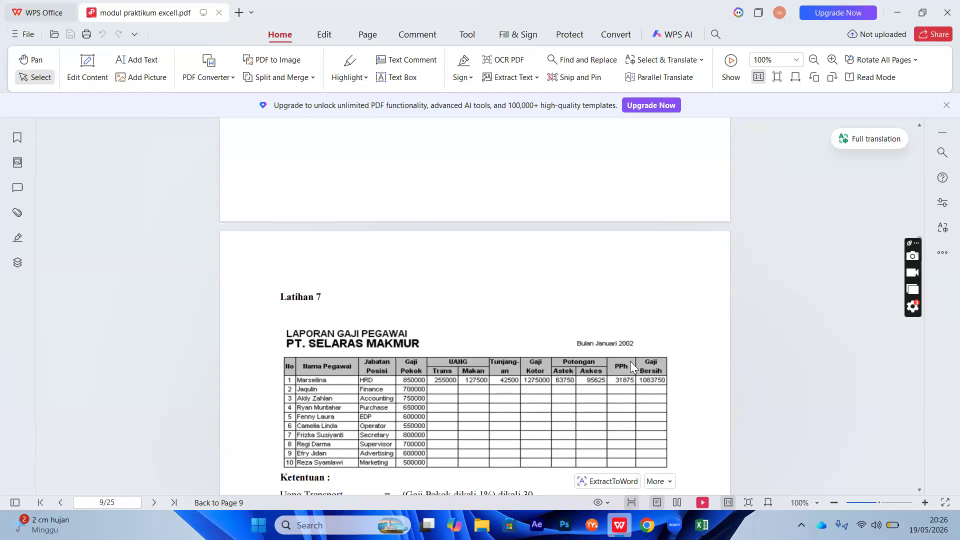